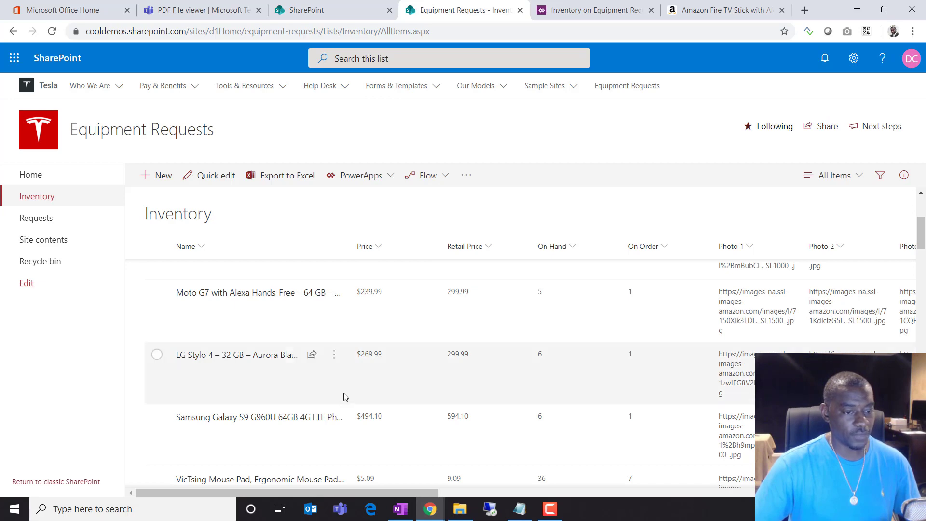
Open the Acer Aspire desktop's form and view its Status and Photos tabs
scroll(358, 387, down, 15)
scroll(374, 388, down, 3)
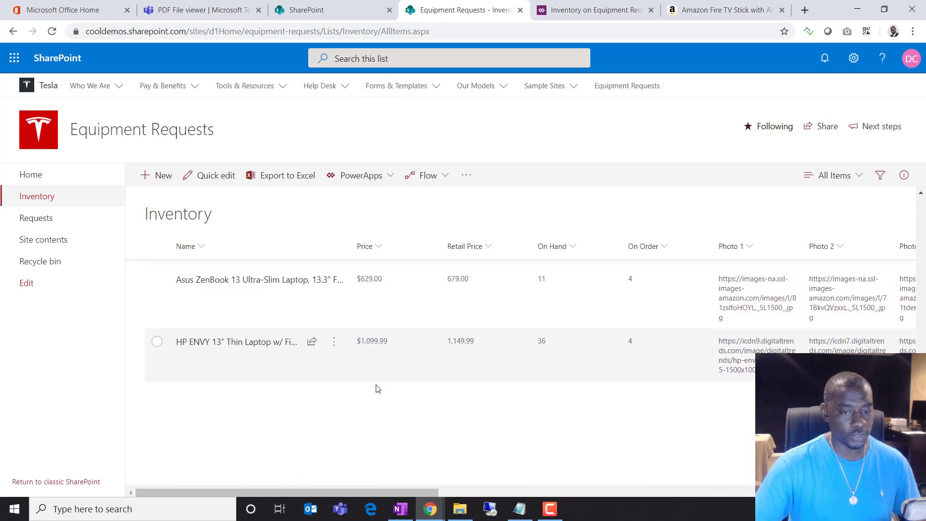
scroll(372, 386, up, 5)
click(273, 390)
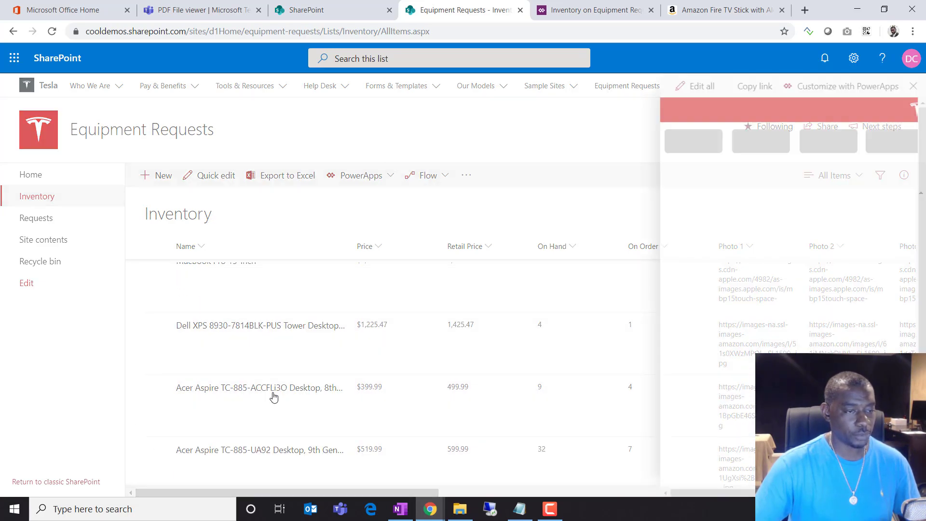
click(762, 136)
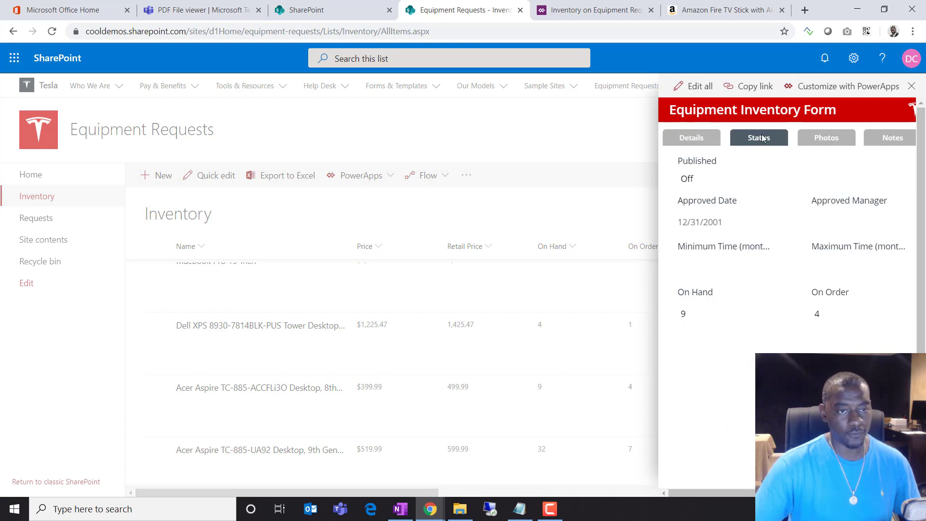
click(826, 138)
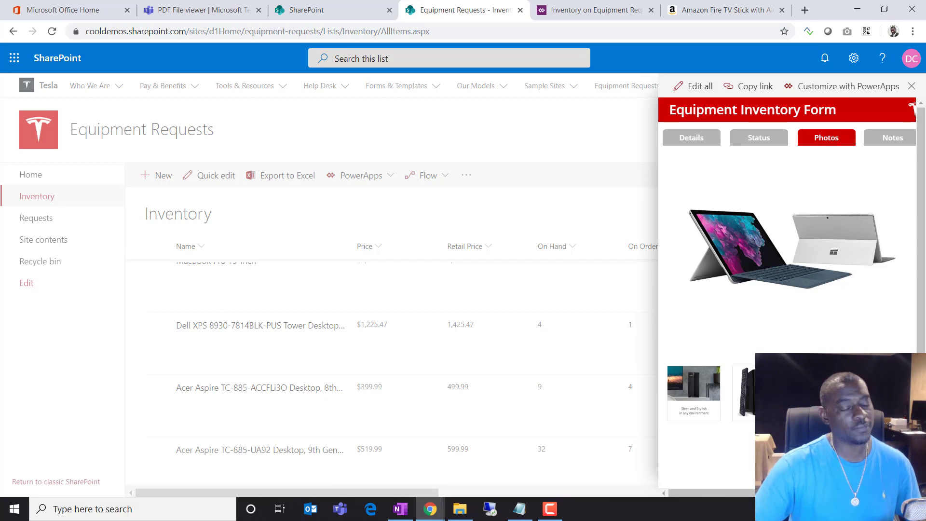
click(759, 138)
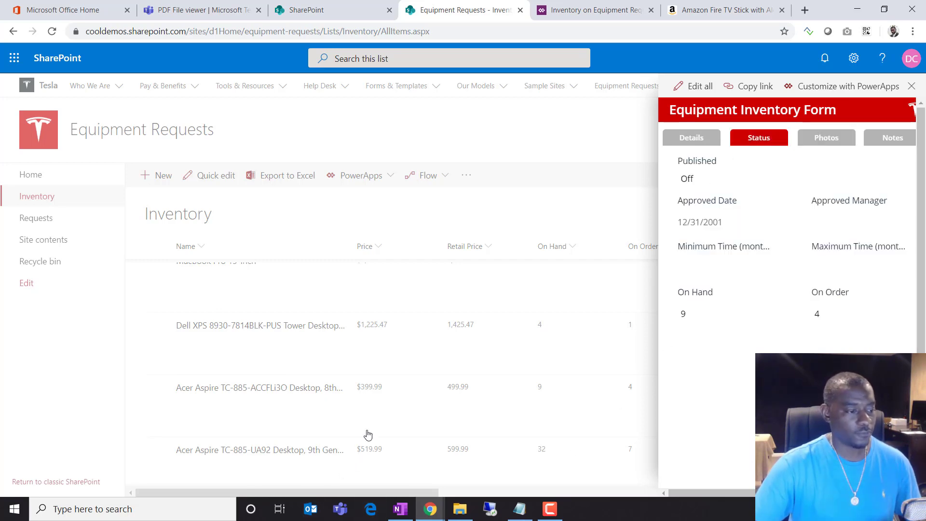
click(262, 454)
Inspect the HP Pavilion monitor's status fields and product photos, including its back view
scroll(248, 449, down, 5)
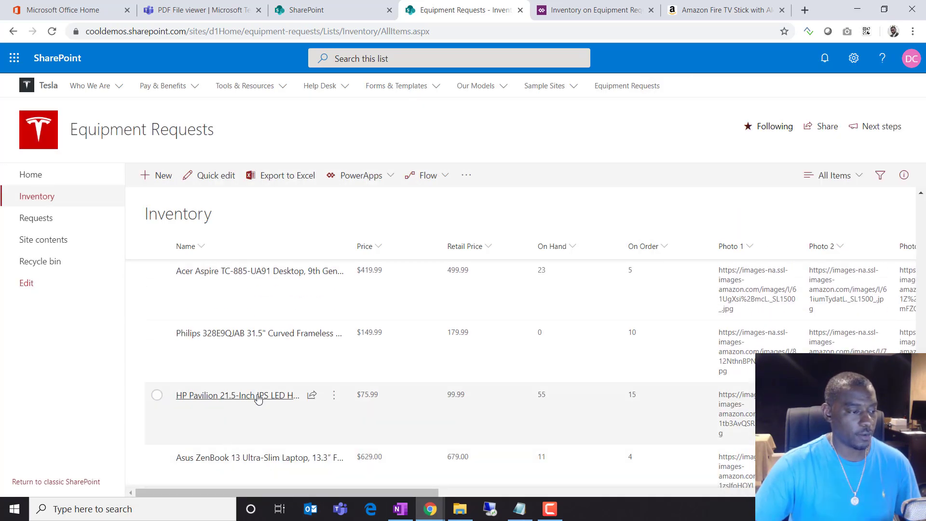
click(341, 402)
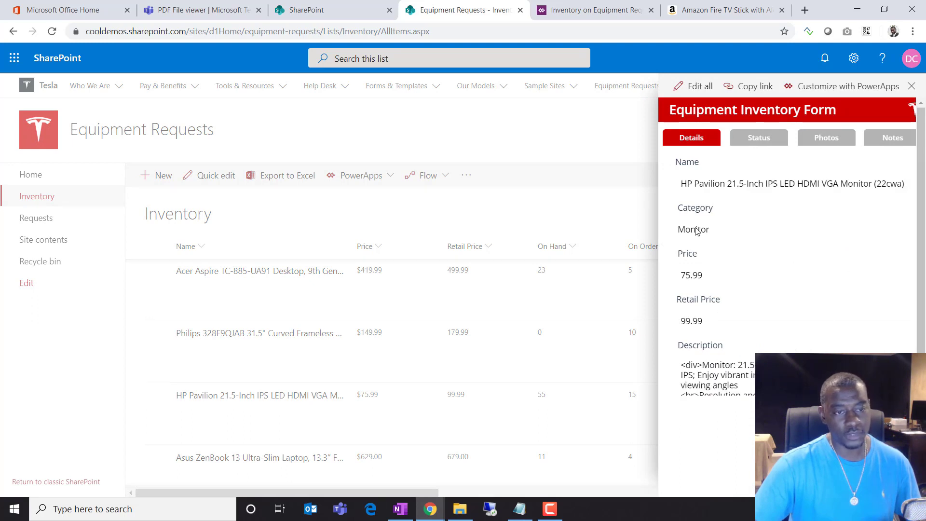
click(759, 138)
click(826, 138)
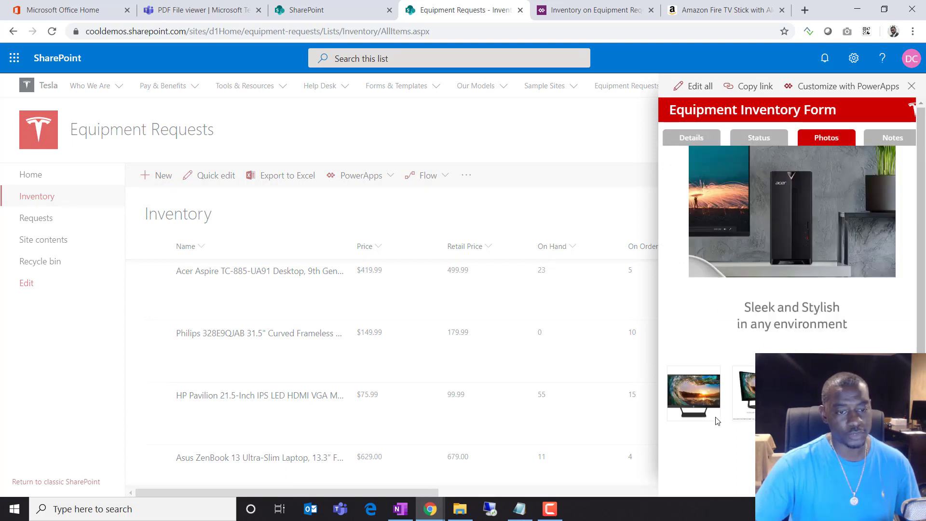
click(705, 401)
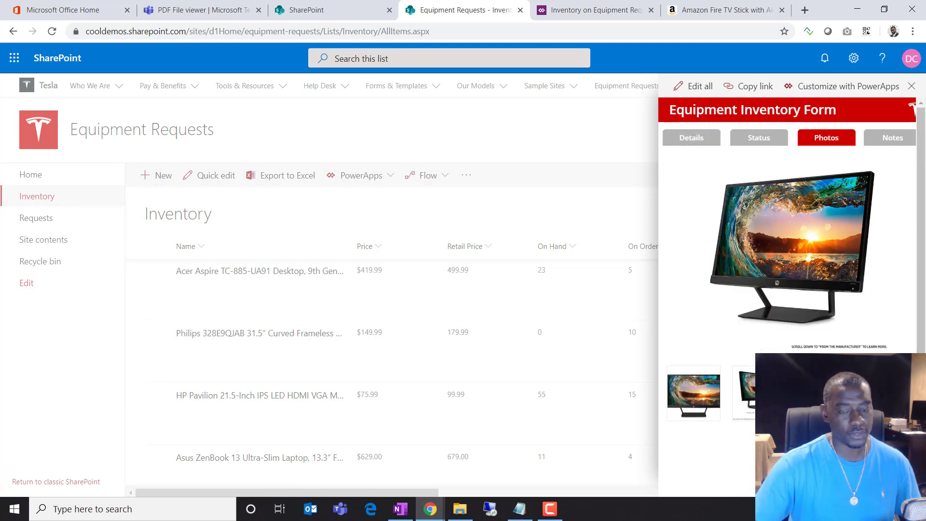
click(363, 329)
click(275, 337)
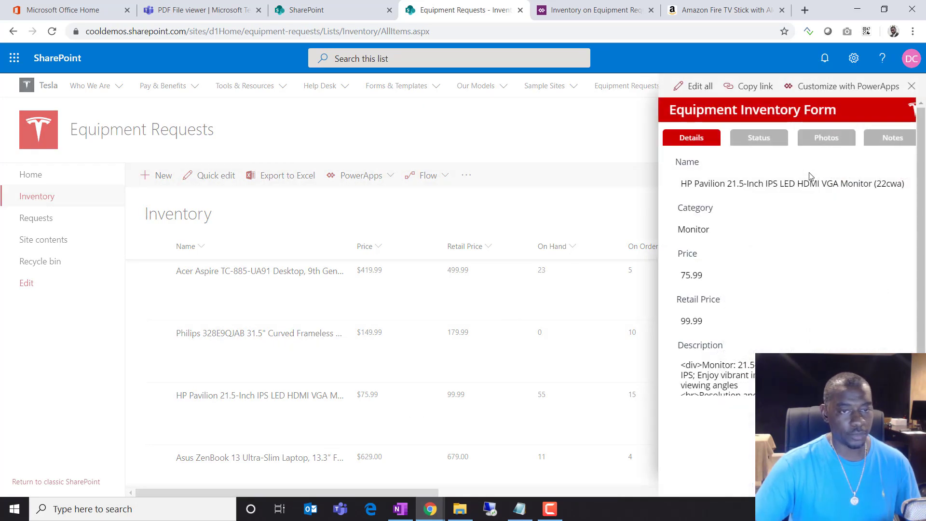
click(827, 138)
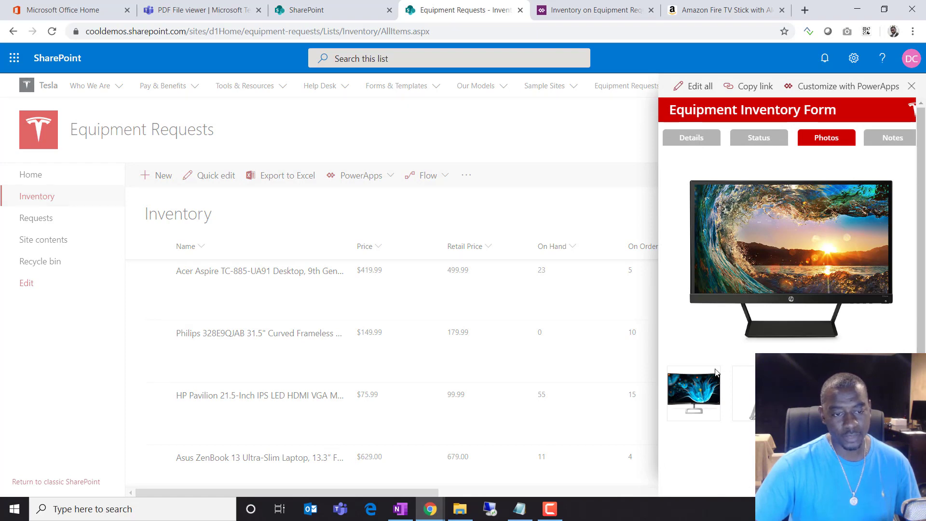
click(697, 395)
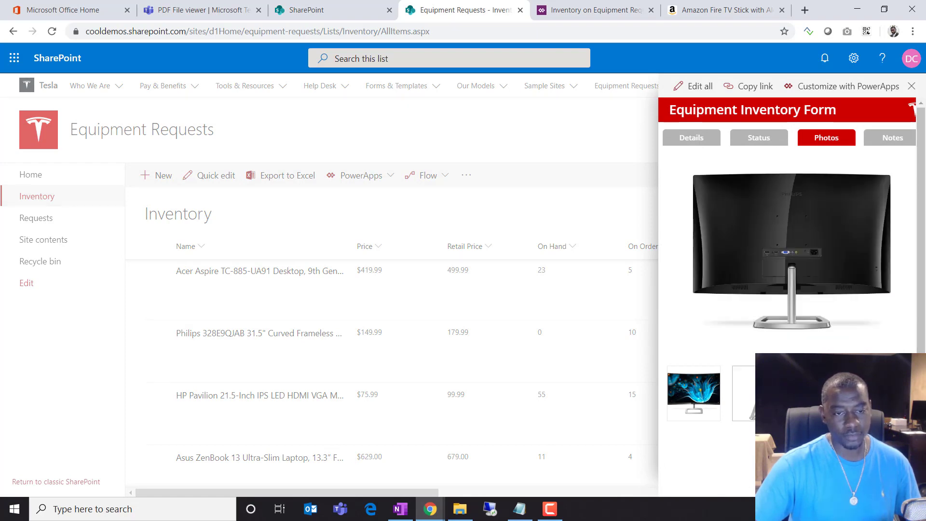
click(360, 361)
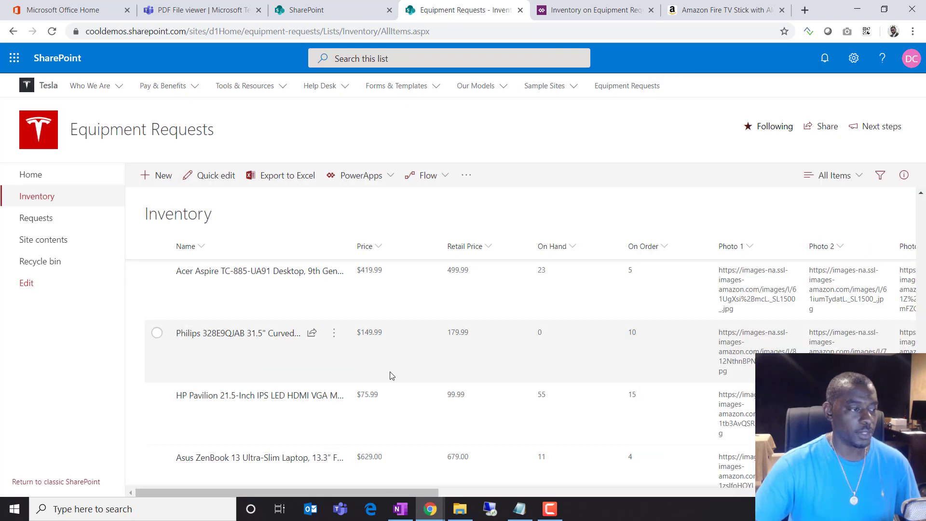
View the Philips curved monitor and Dell XPS photos, then open the Plugable USB docking station
click(266, 385)
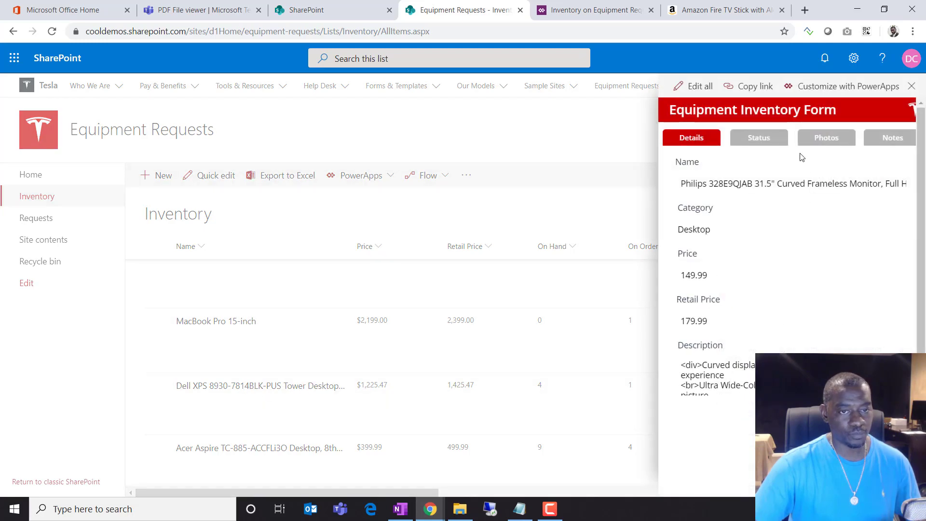
click(827, 143)
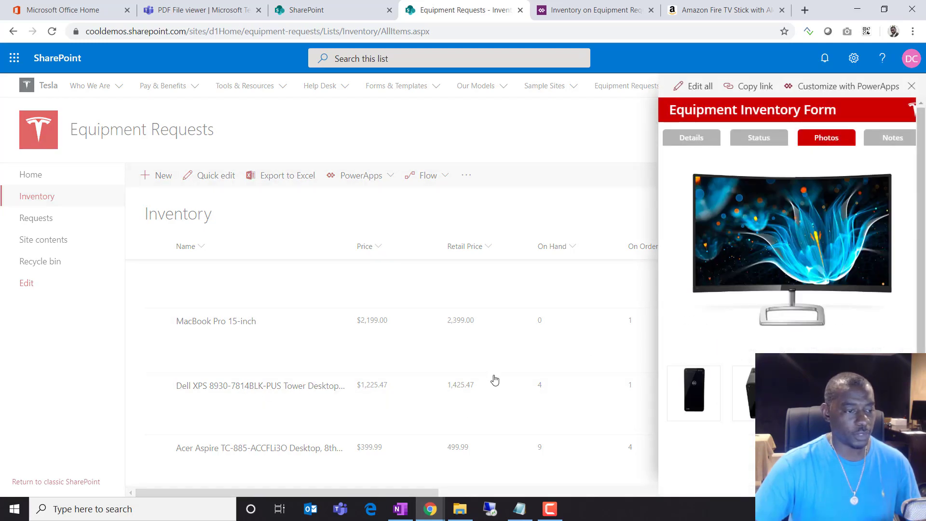
click(495, 381)
scroll(502, 383, up, 8)
click(265, 373)
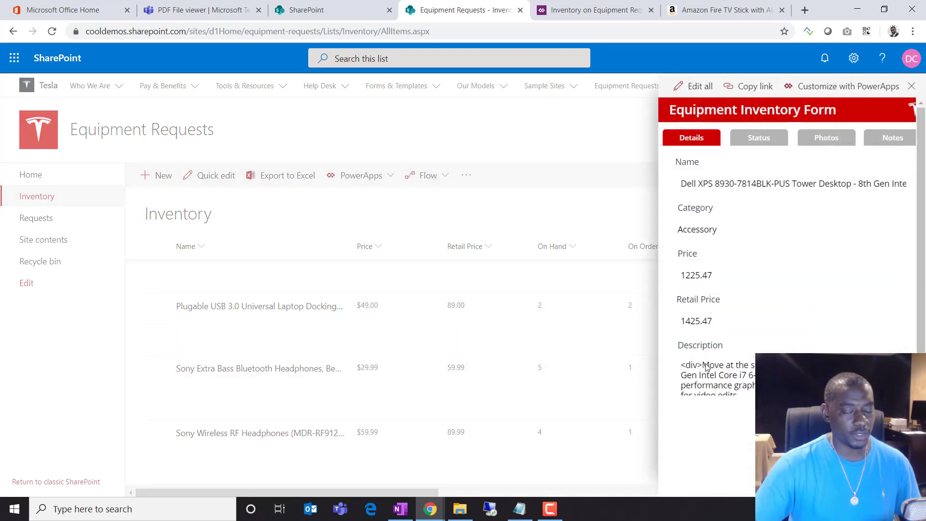
click(825, 139)
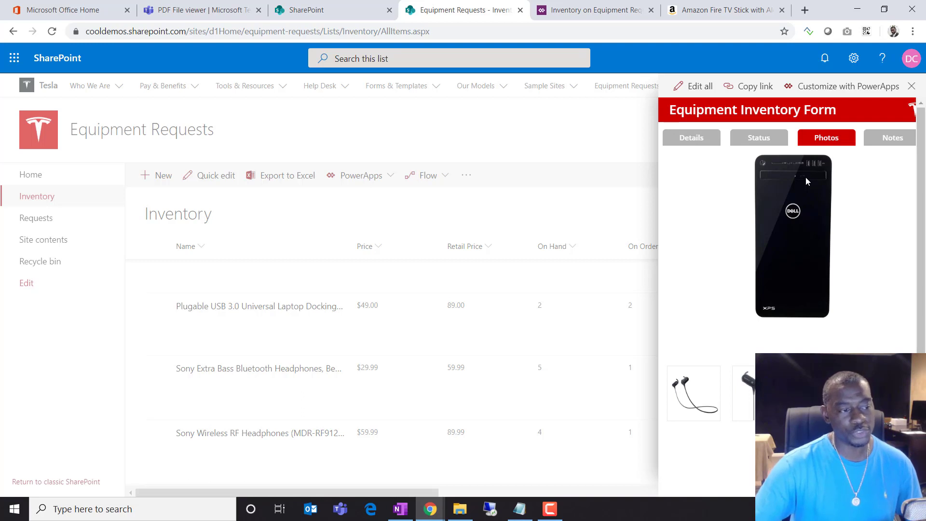
click(392, 342)
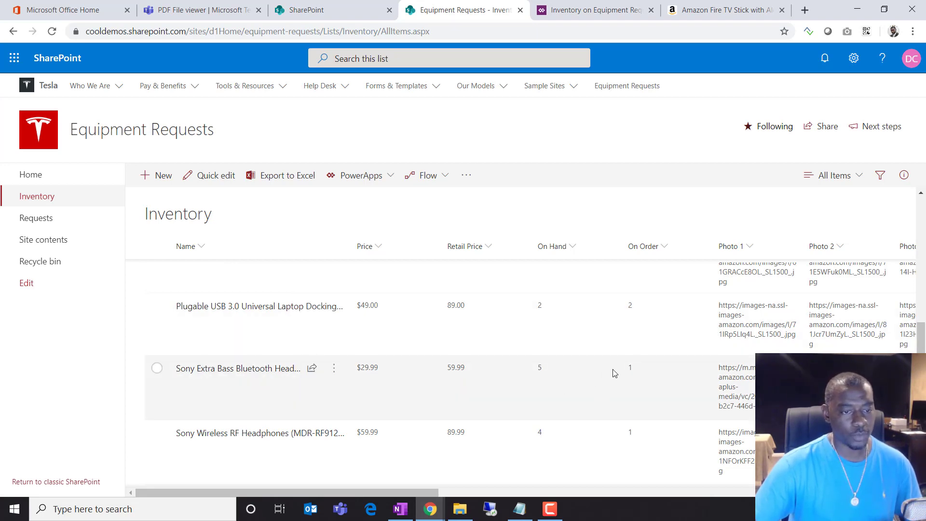
click(268, 308)
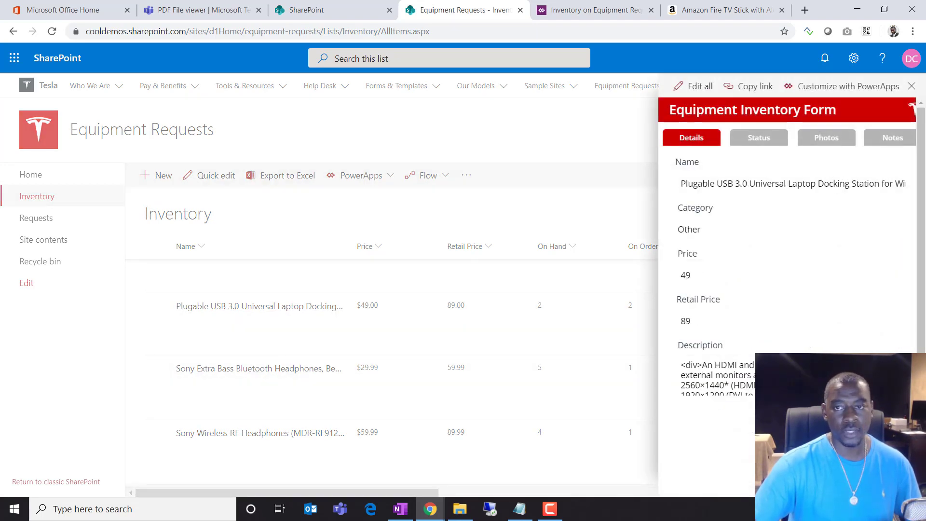
drag(925, 81, 506, 77)
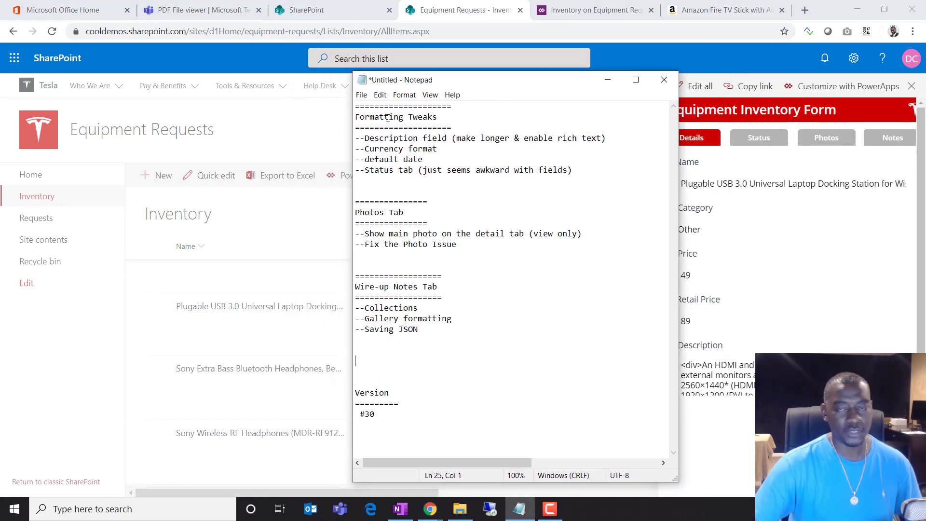
Highlight the Formatting Tweaks, Photos Tab and Wire-up Notes Tab headings, then show the form's Notes section
drag(370, 117, 429, 119)
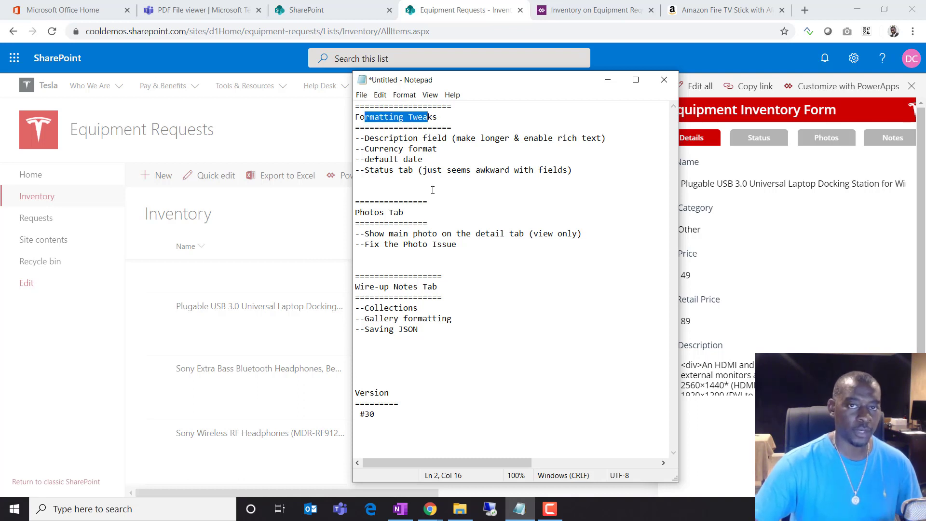
click(364, 213)
drag(364, 213, 402, 215)
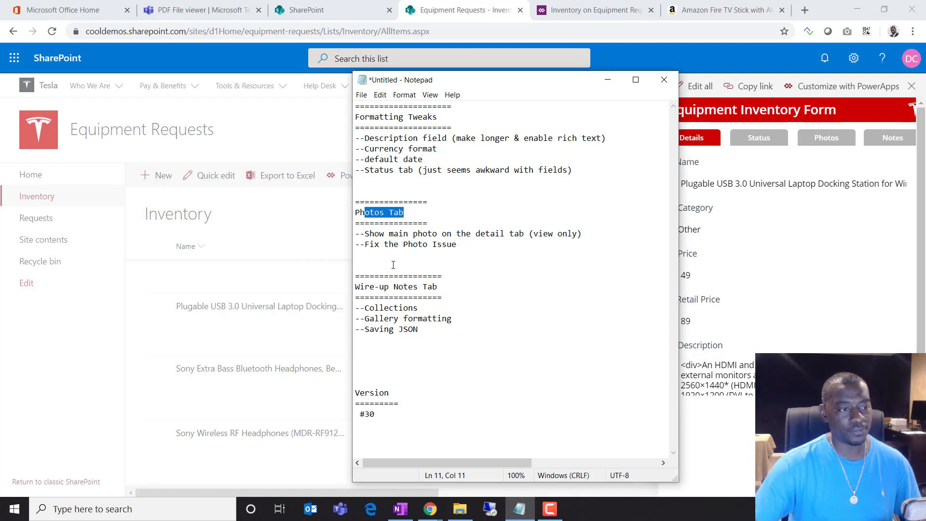
click(398, 244)
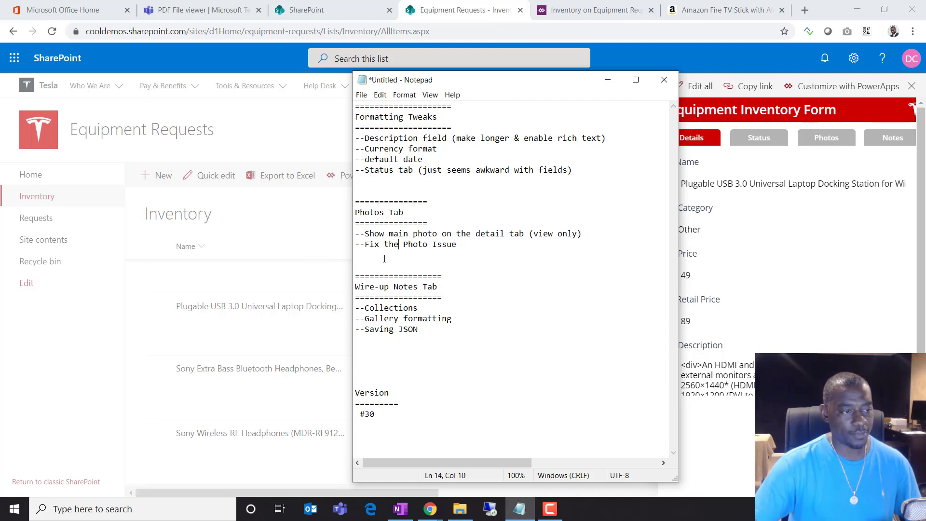
drag(361, 288, 431, 290)
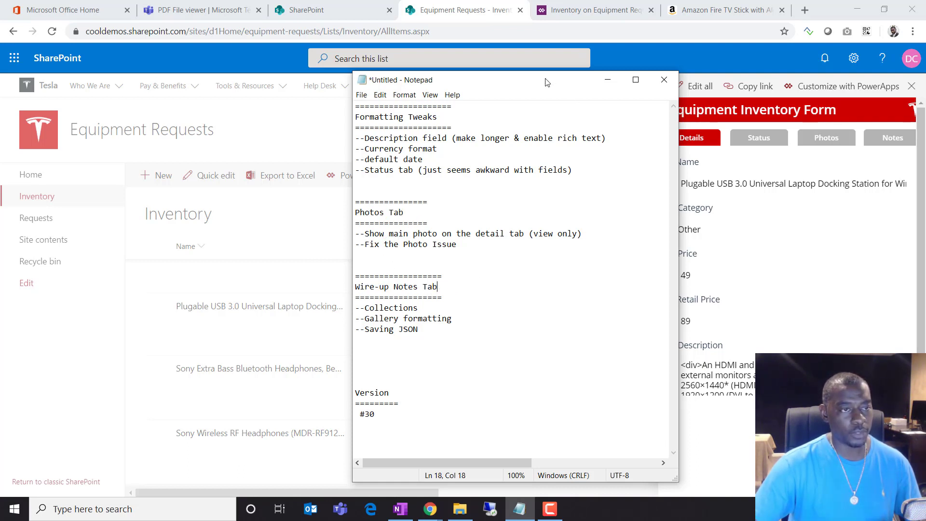
click(608, 80)
click(893, 138)
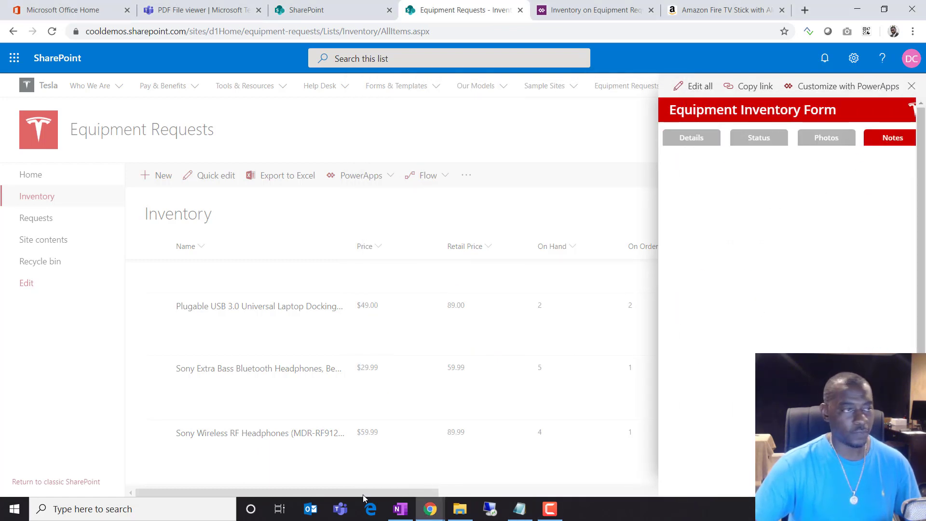
Scroll Equipment_Request_FormDesign.pdf to page 5's Notes mockup, then return to Power Apps Studio
click(200, 10)
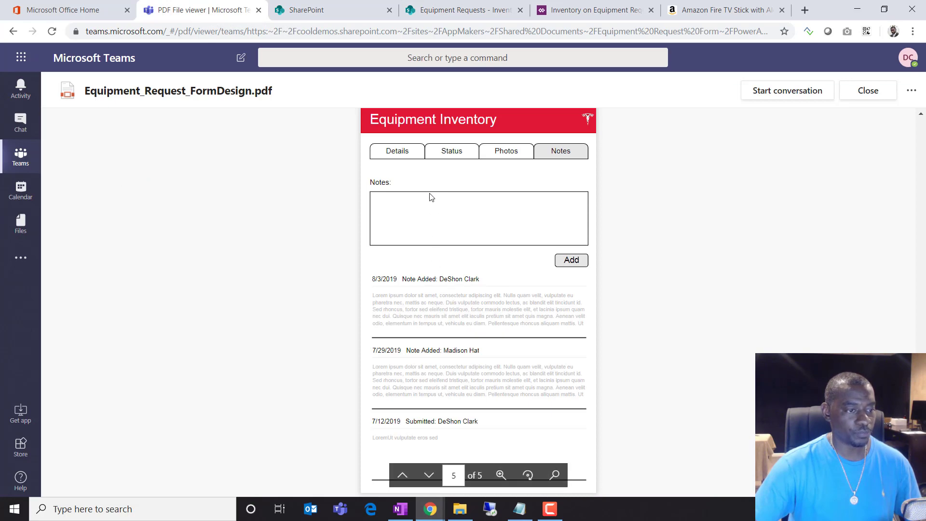
scroll(431, 198, up, 8)
scroll(467, 232, down, 6)
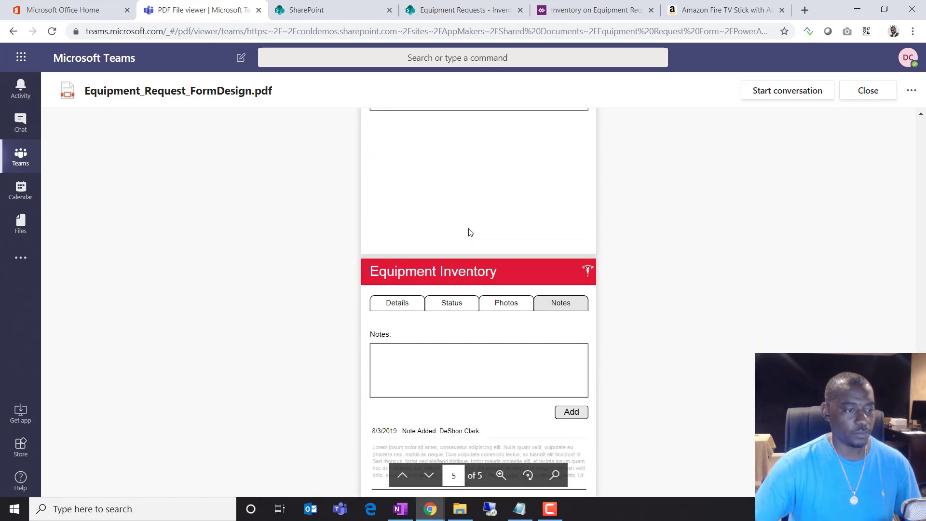
scroll(469, 233, down, 3)
scroll(497, 227, up, 1)
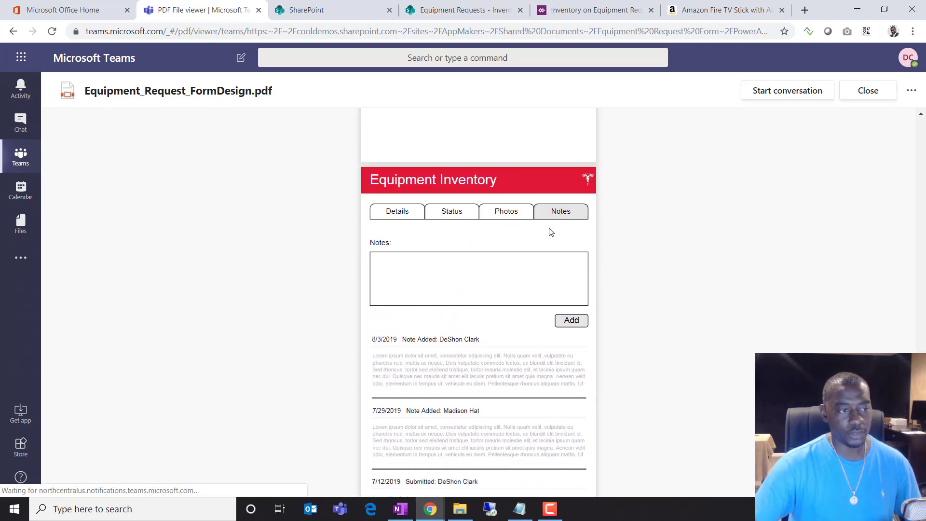
scroll(497, 226, down, 1)
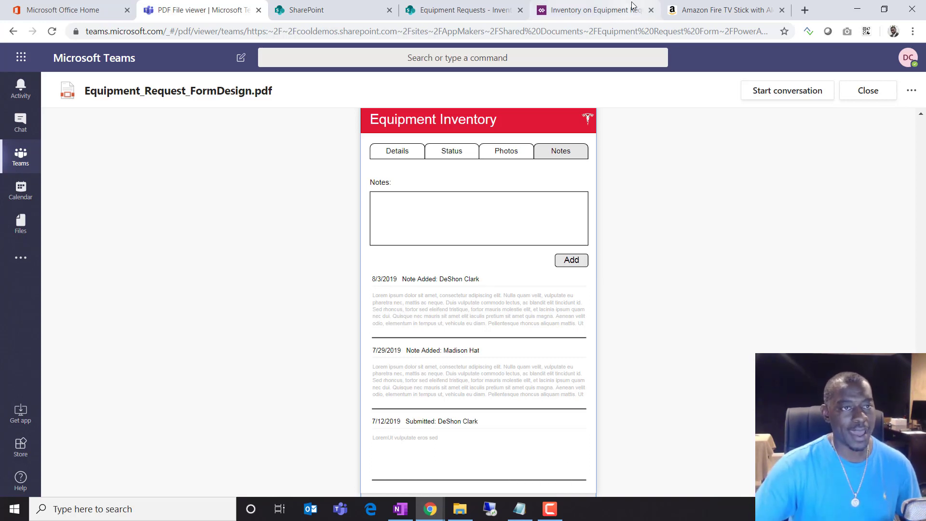
click(615, 14)
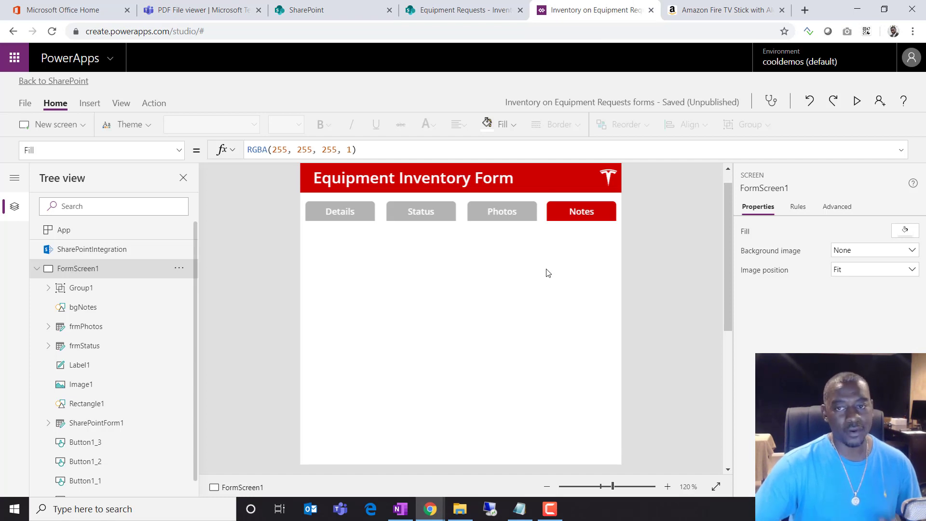
Recheck the Notes tab tasks in the to-do list and the PDF design, then return to the app
key(alt+Tab)
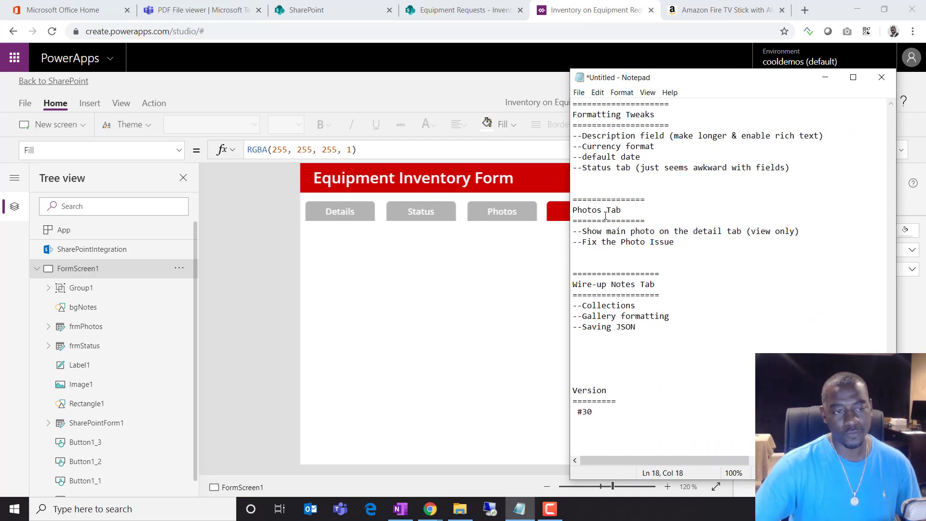
drag(584, 286, 618, 322)
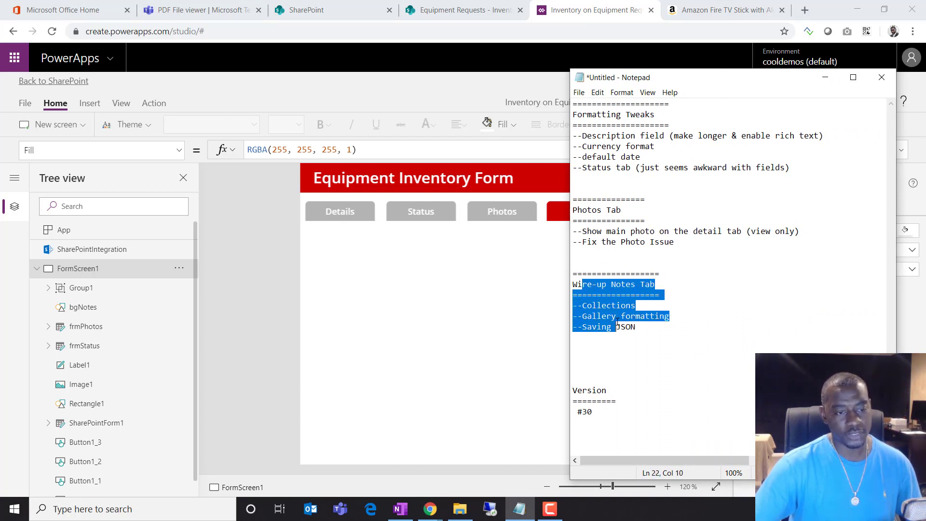
key(alt+Tab)
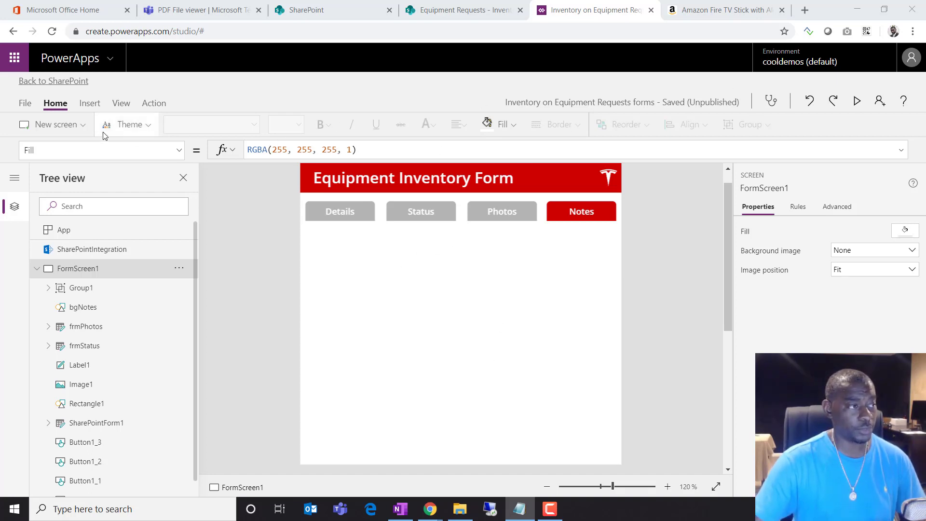
click(215, 10)
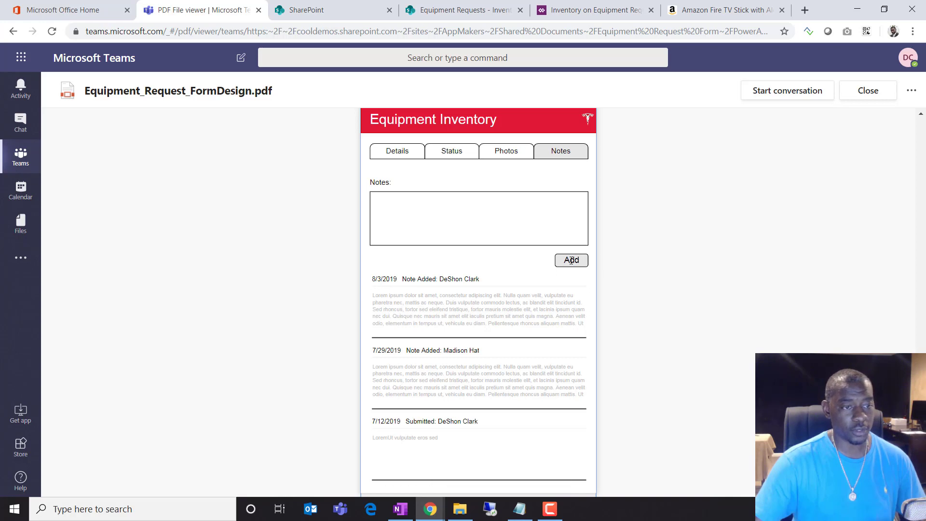
click(582, 11)
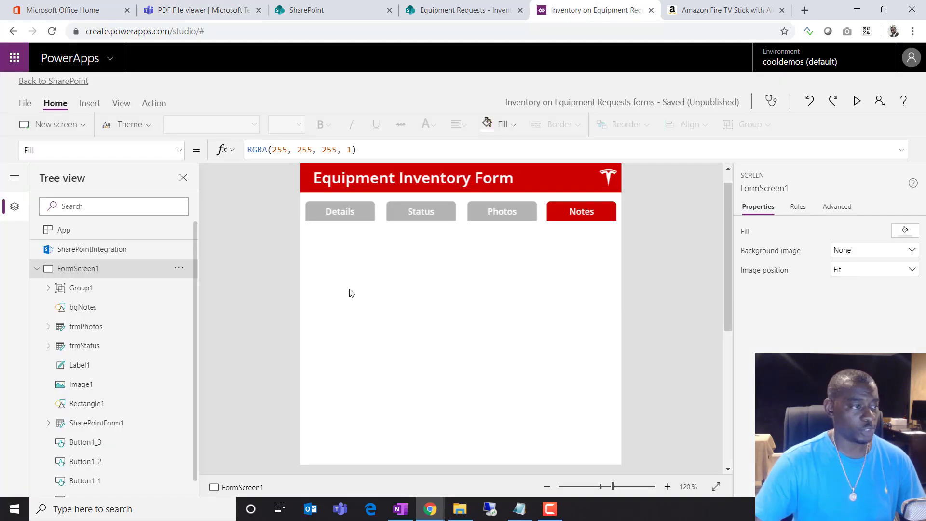
Insert a narrow label below the tab buttons and set its text to 'Notes:'
click(89, 103)
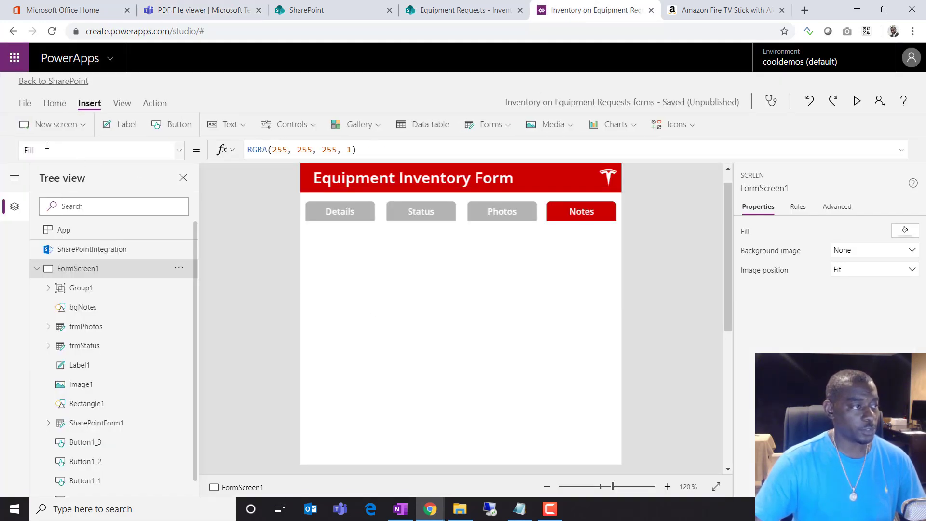
click(124, 131)
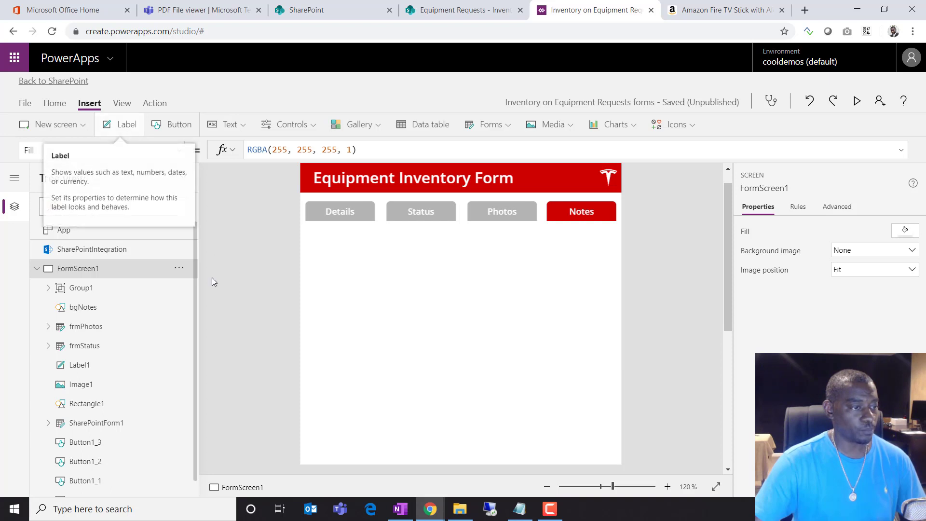
drag(339, 234, 323, 260)
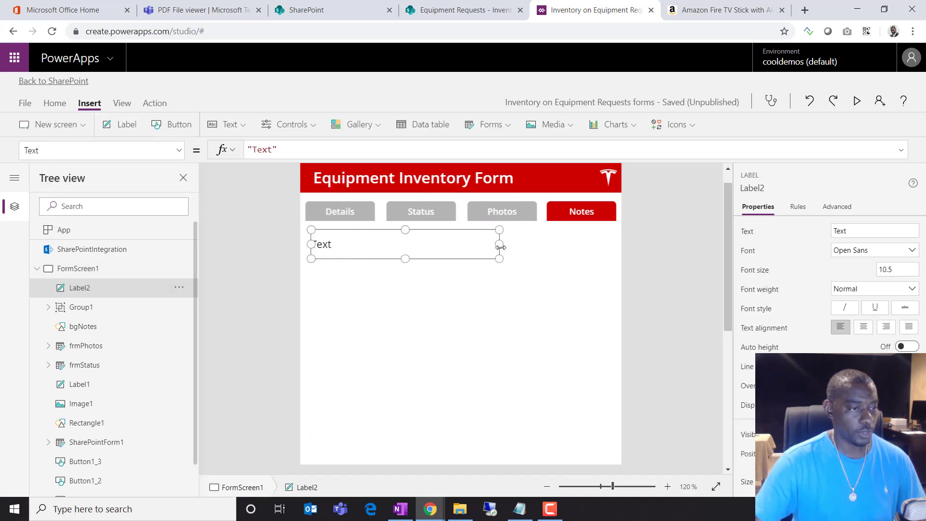
drag(501, 247, 401, 246)
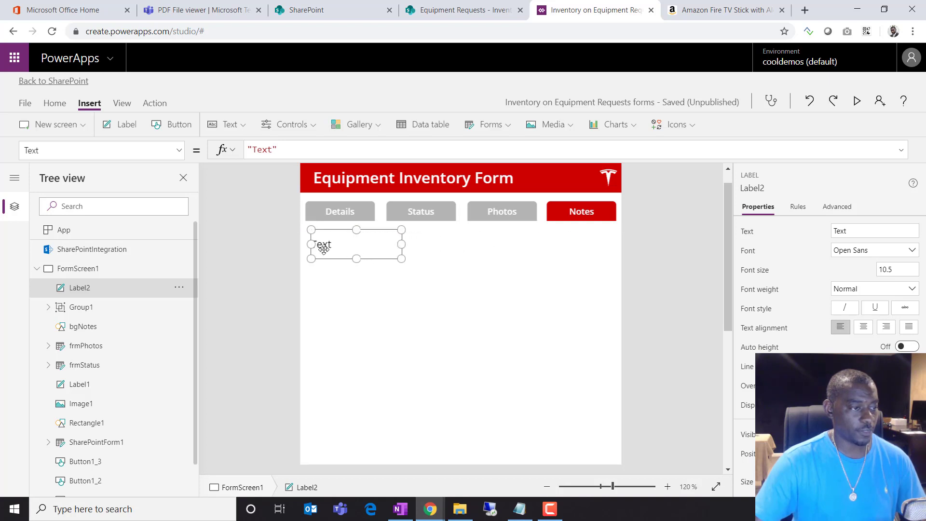
double_click(273, 152)
key(BackSpace)
text(N)
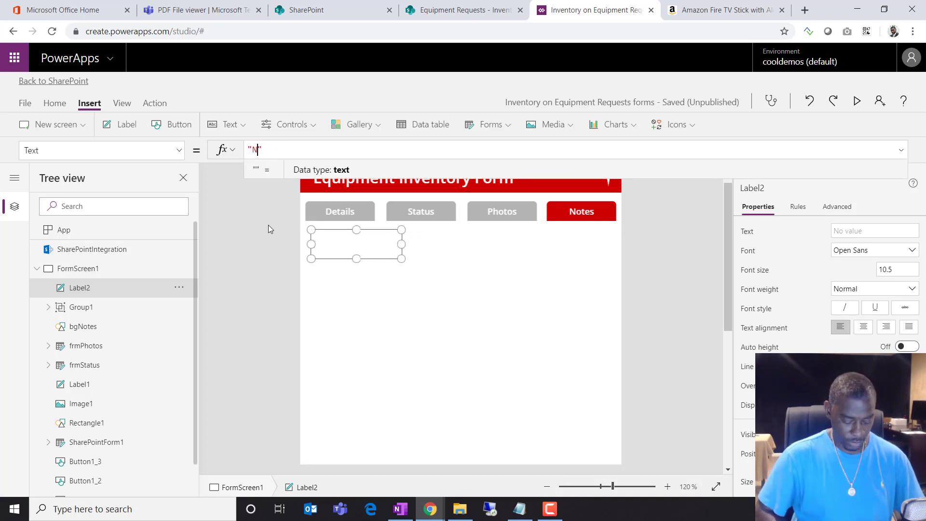
text(otes:)
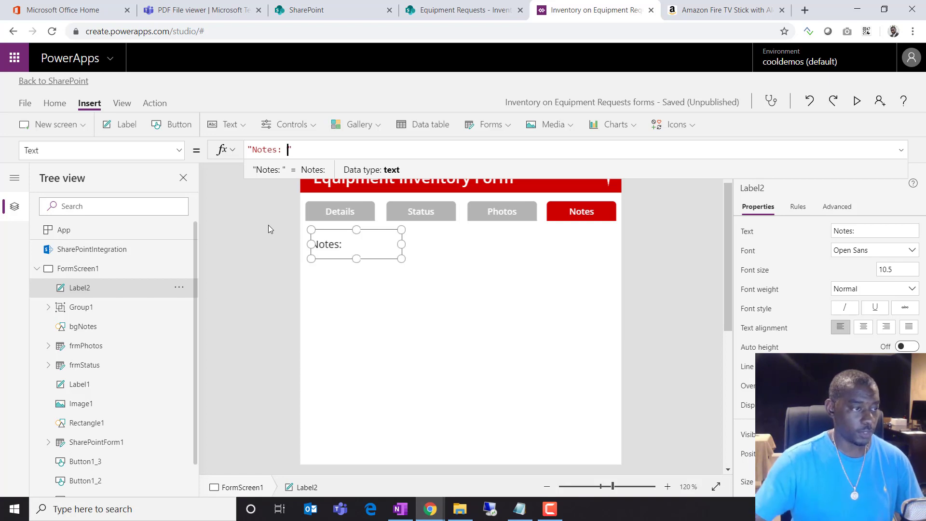
click(222, 128)
Insert a text input and size it into a large box beneath 'Notes:', aligned with the label
click(225, 172)
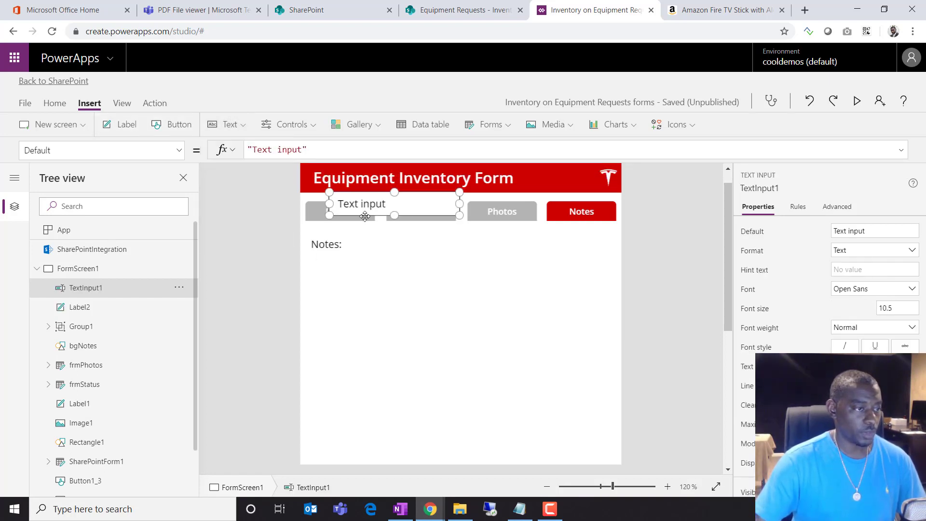
drag(365, 216, 341, 293)
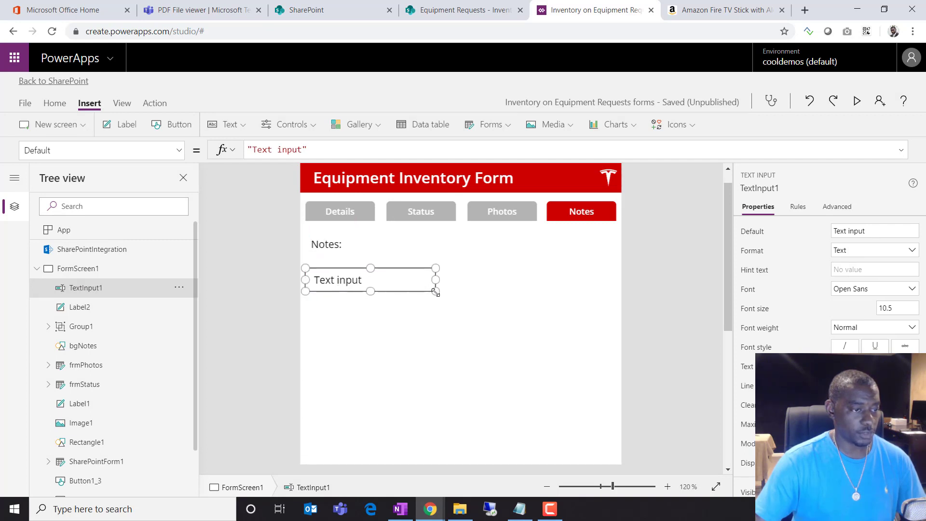
drag(436, 292, 616, 391)
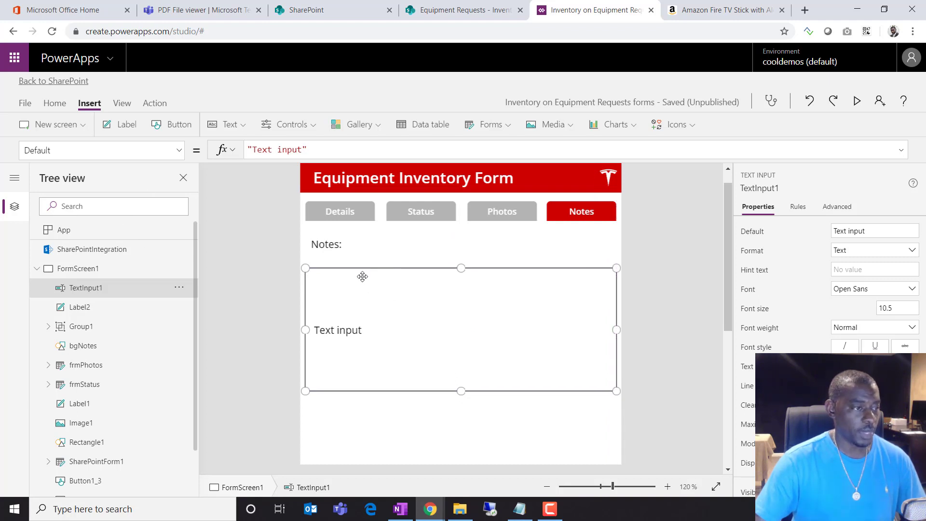
drag(362, 276, 368, 259)
click(627, 341)
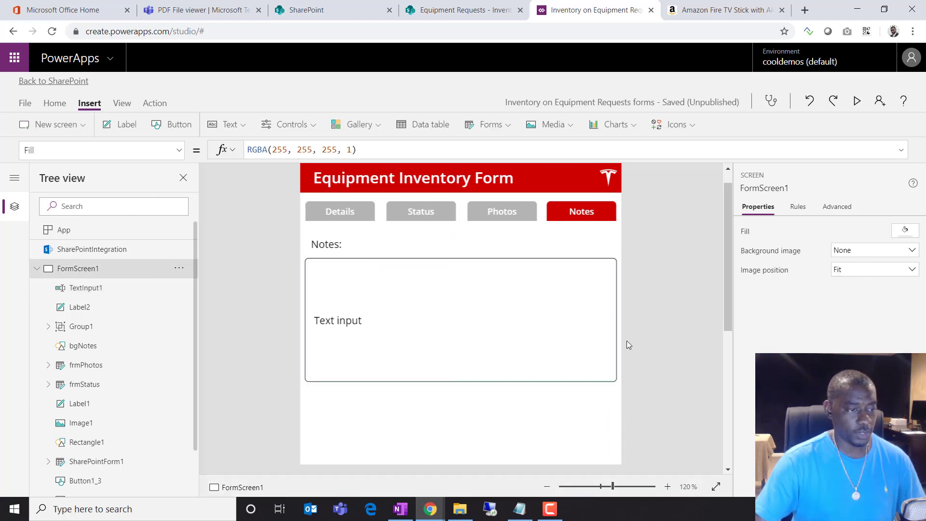
click(521, 331)
click(634, 308)
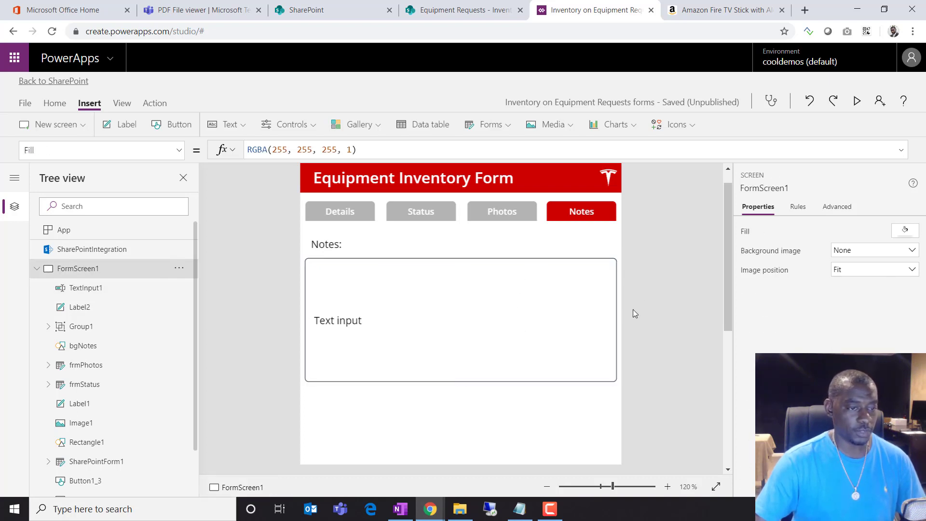
click(605, 322)
drag(616, 320, 610, 321)
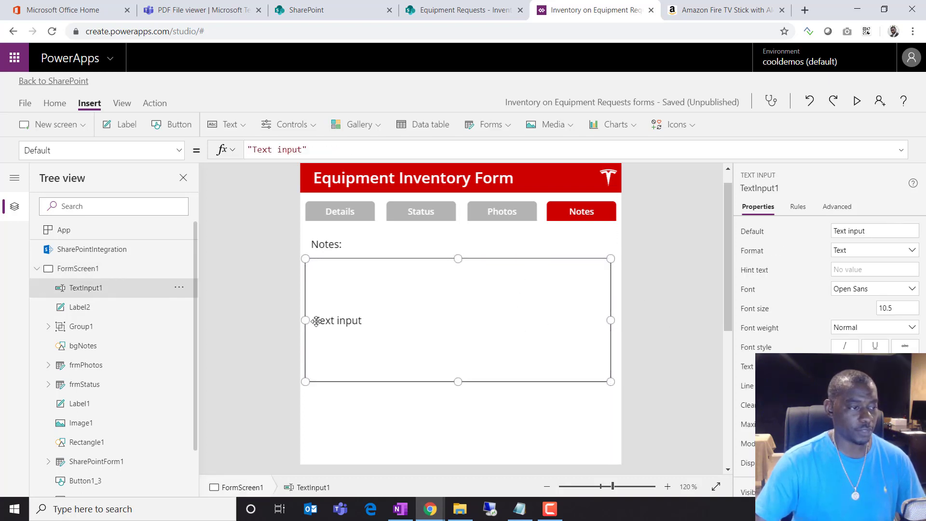
drag(306, 320, 311, 320)
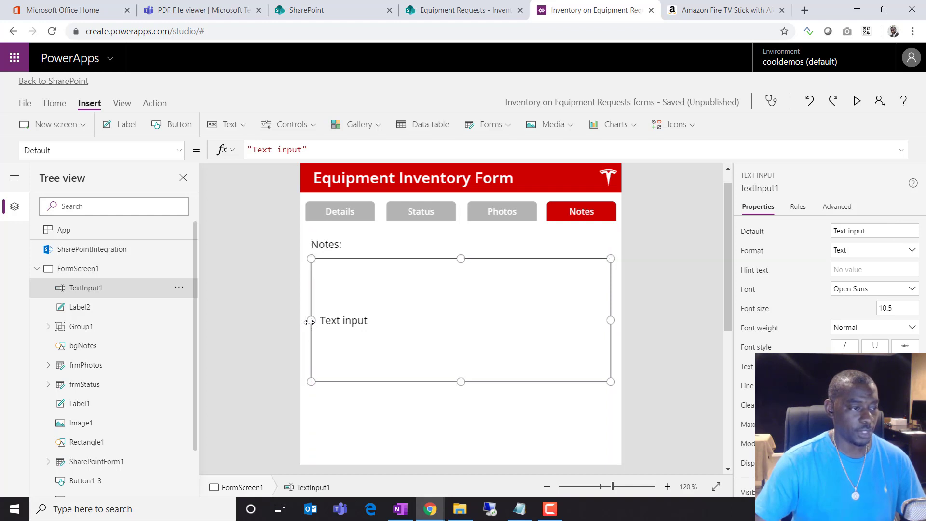
click(640, 358)
click(374, 323)
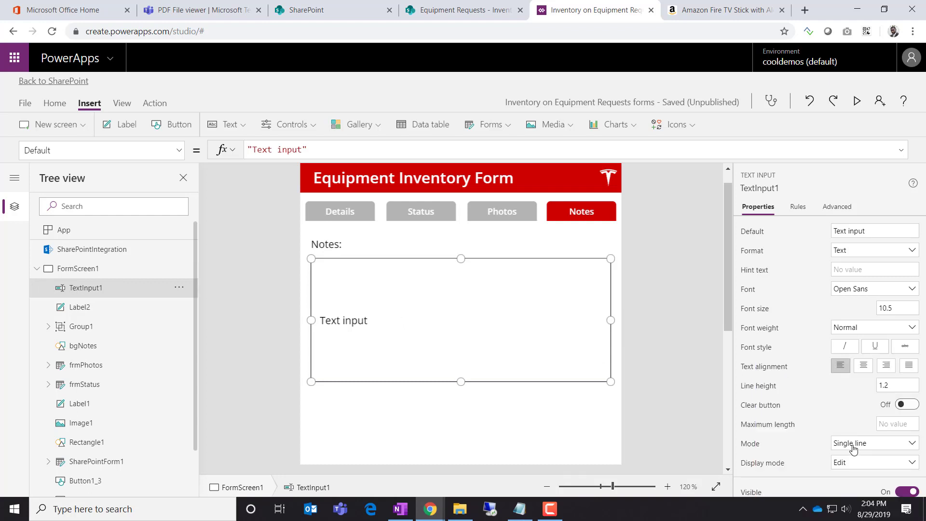
Set the text box's Mode to Multiline so its text starts at the top
scroll(845, 413, down, 1)
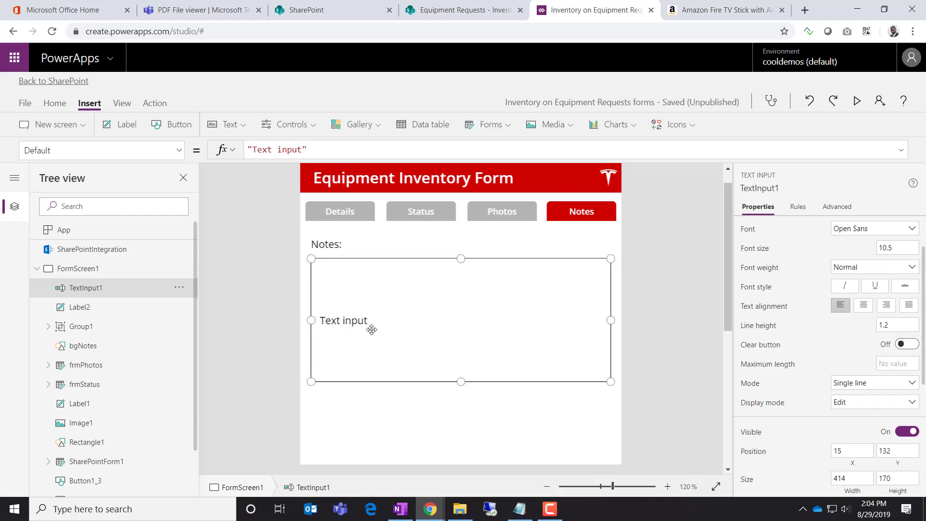
click(863, 383)
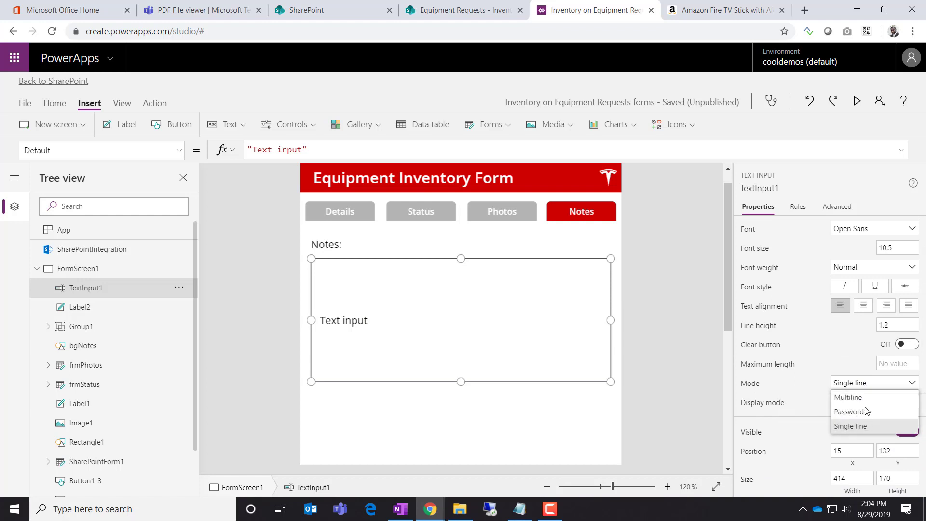
click(863, 396)
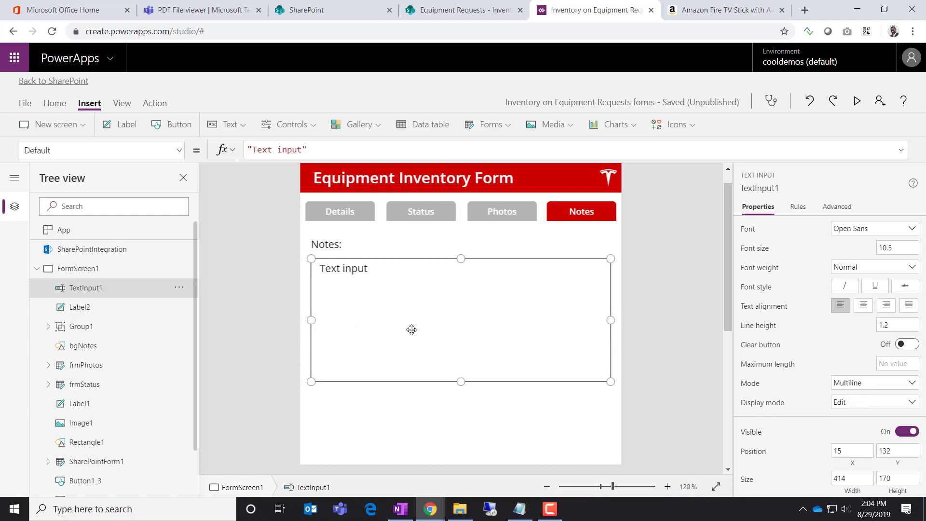
click(653, 327)
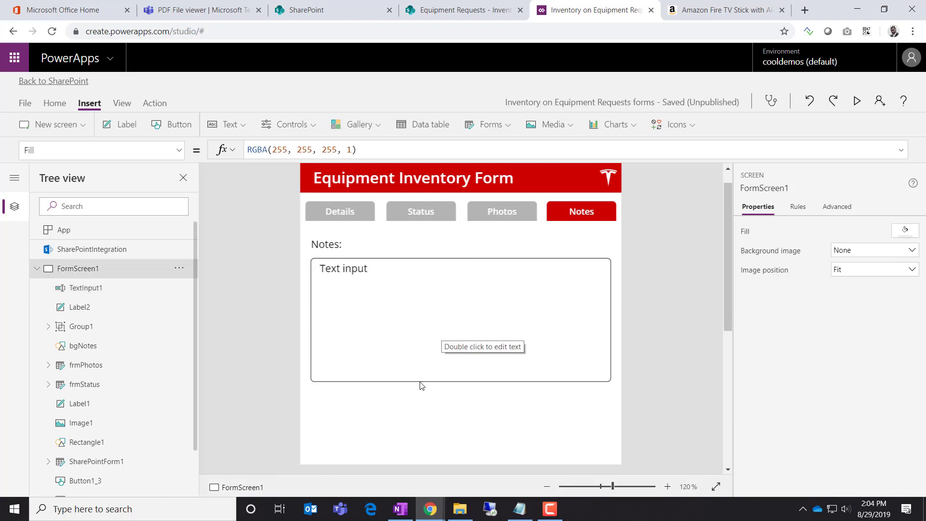
Add a button at the form's lower right with Border radius 0 and Border 0
click(185, 133)
drag(374, 209, 594, 417)
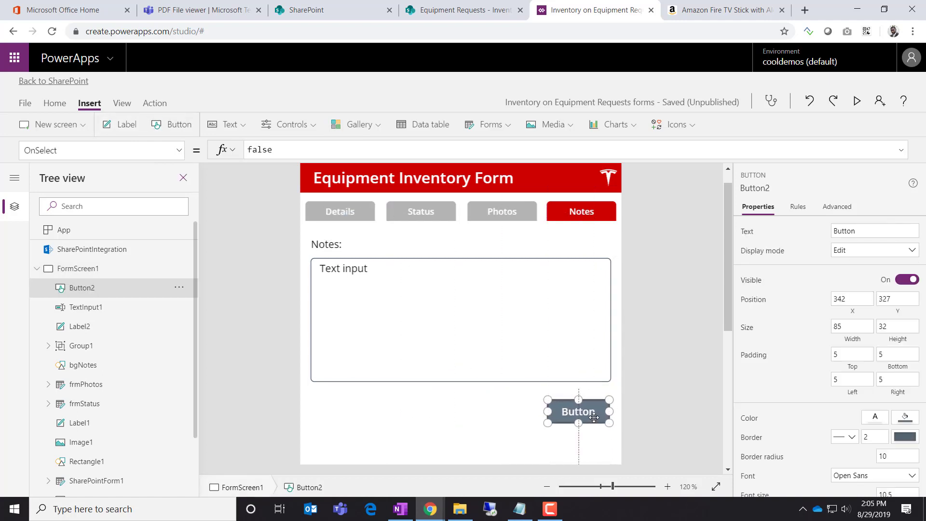
click(604, 439)
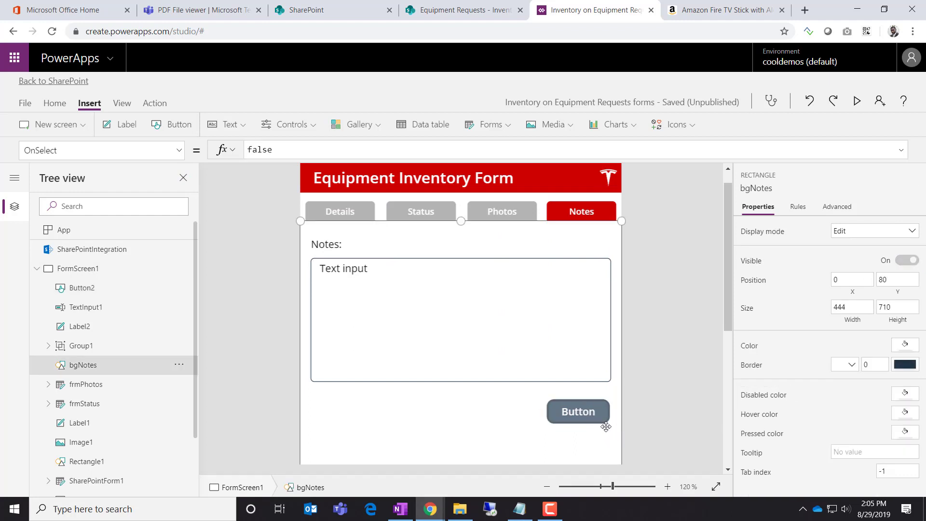
click(641, 409)
click(594, 419)
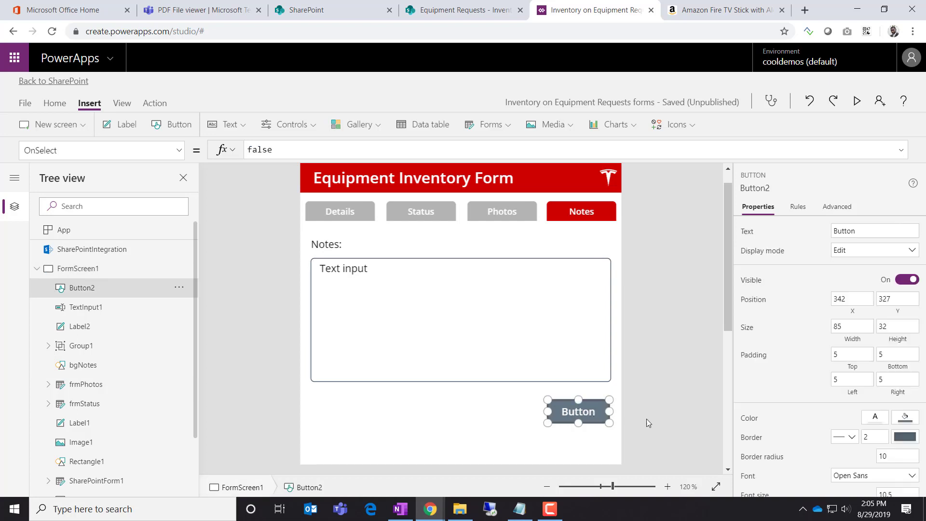
scroll(838, 438, down, 3)
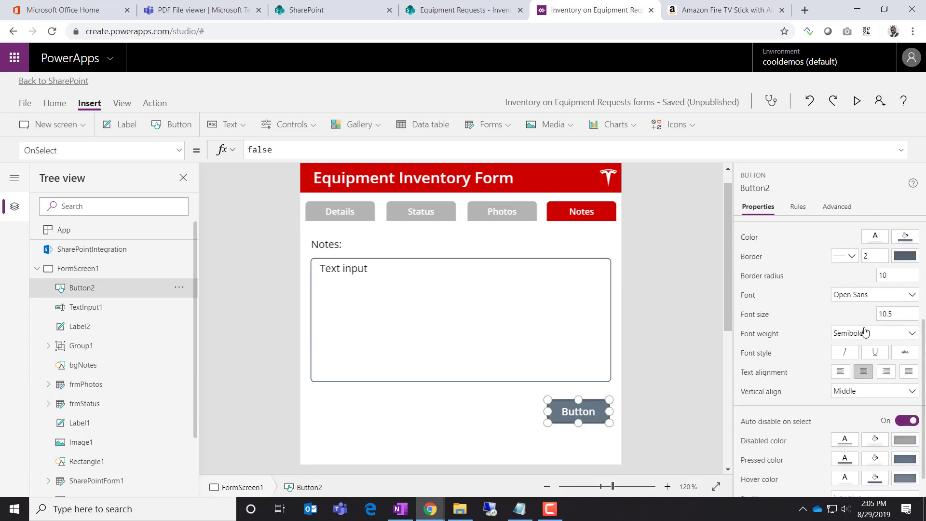
click(892, 279)
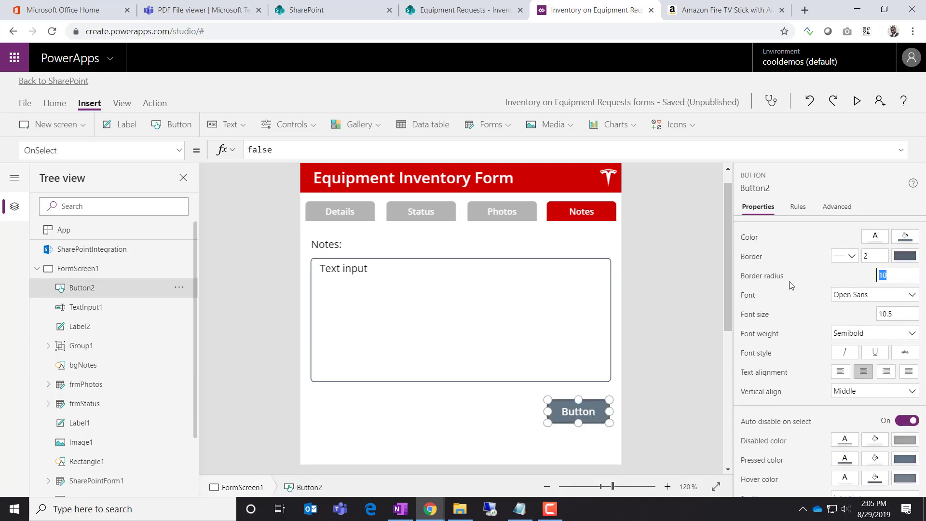
key(shift+Tab)
Change the button's text to 'Add Note'
click(602, 426)
click(595, 417)
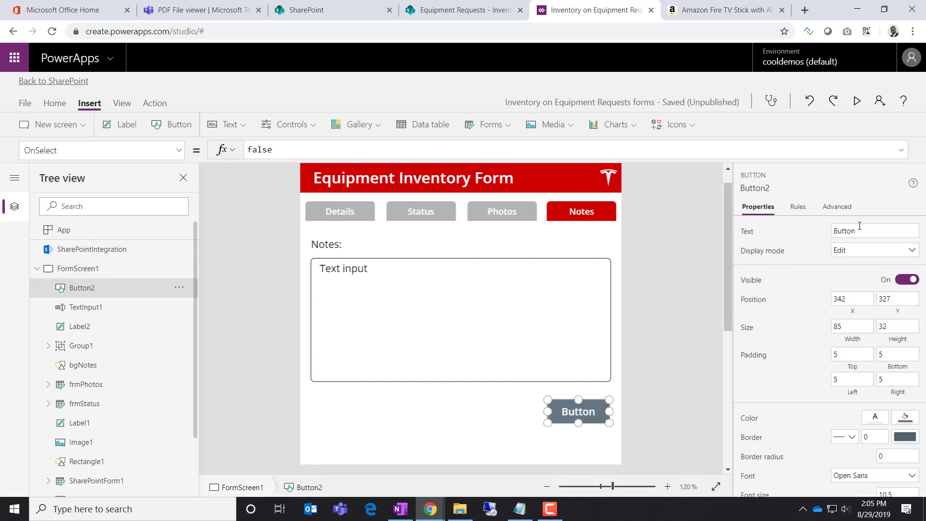
drag(861, 231, 778, 237)
text(Add noe)
key(BackSpace)
key(BackSpace)
key(BackSpace)
text(Note)
click(668, 328)
Shorten the notes text box and move Add Note up directly beneath it
scroll(666, 381, down, 6)
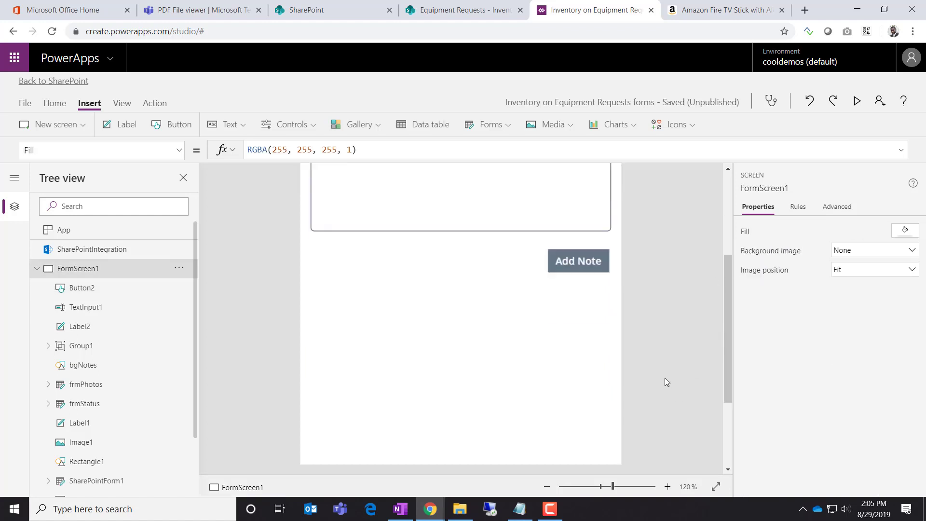
scroll(662, 379, up, 4)
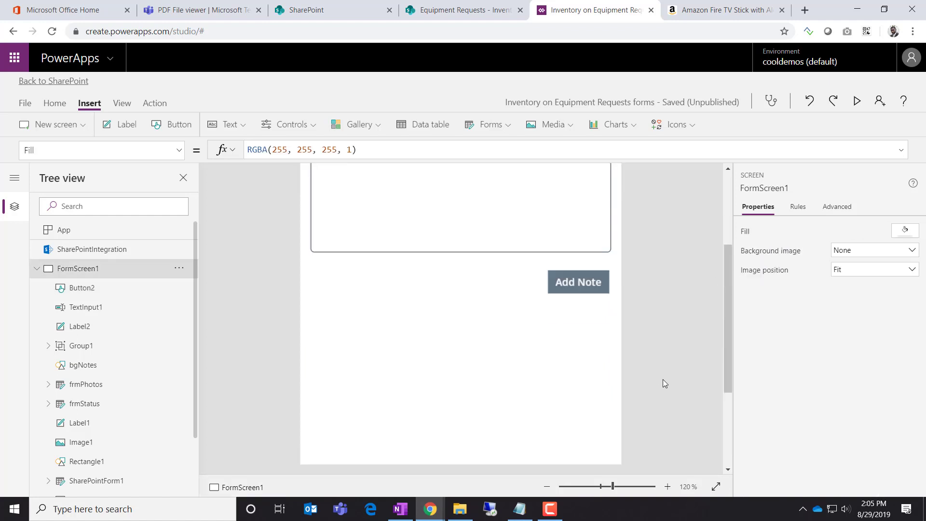
click(443, 261)
drag(460, 327, 462, 299)
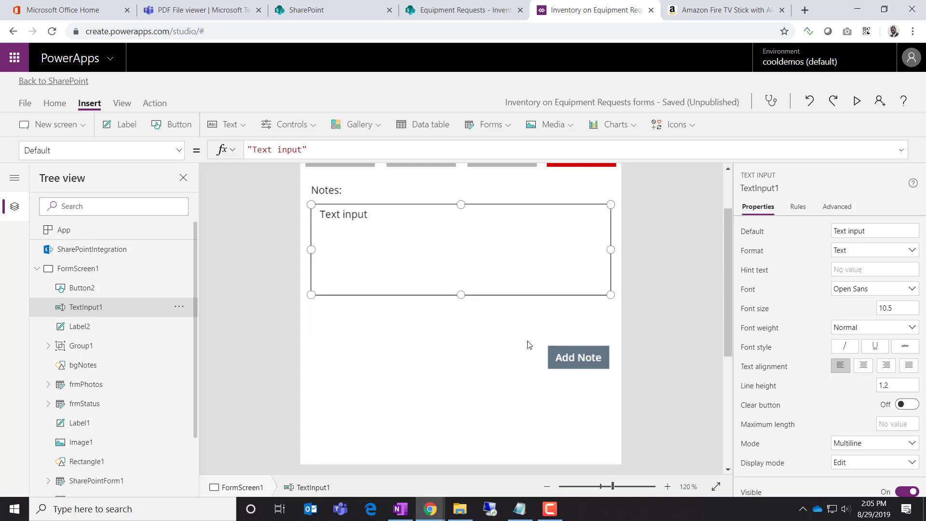
click(559, 356)
drag(589, 357, 588, 320)
click(611, 371)
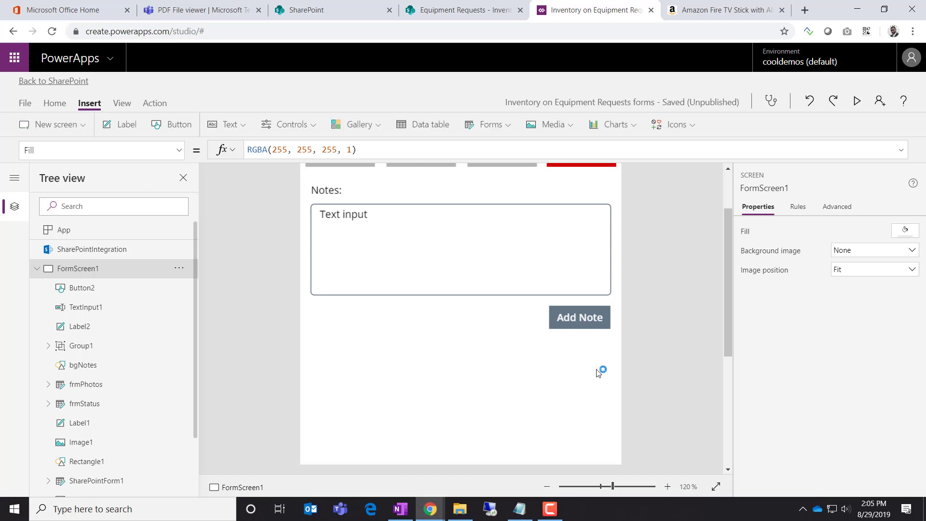
click(622, 371)
Insert a vertical gallery below Add Note and resize it to 444 by 435
click(353, 130)
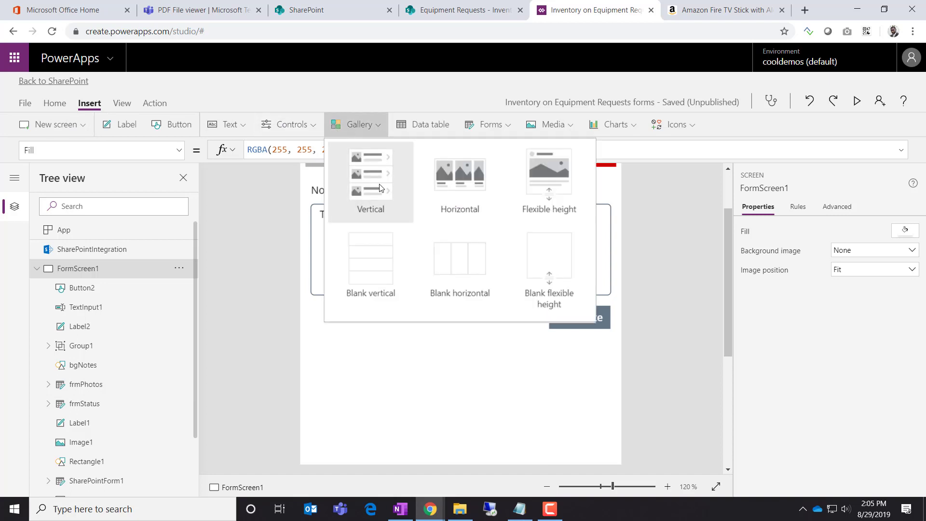
click(350, 184)
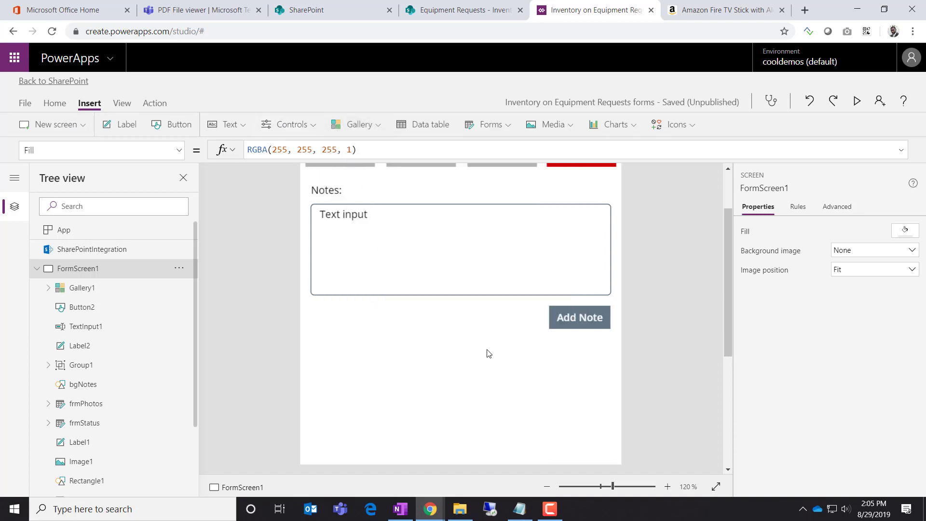
click(718, 177)
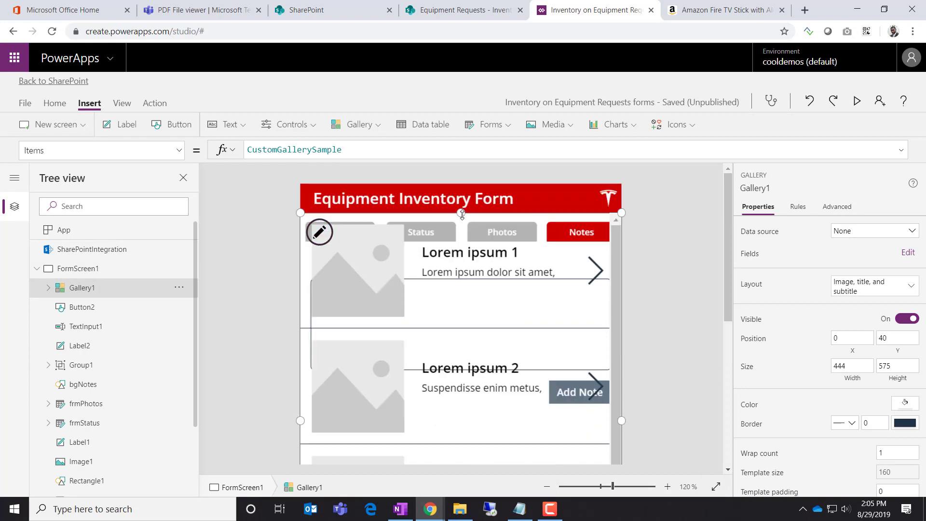
drag(461, 212, 439, 414)
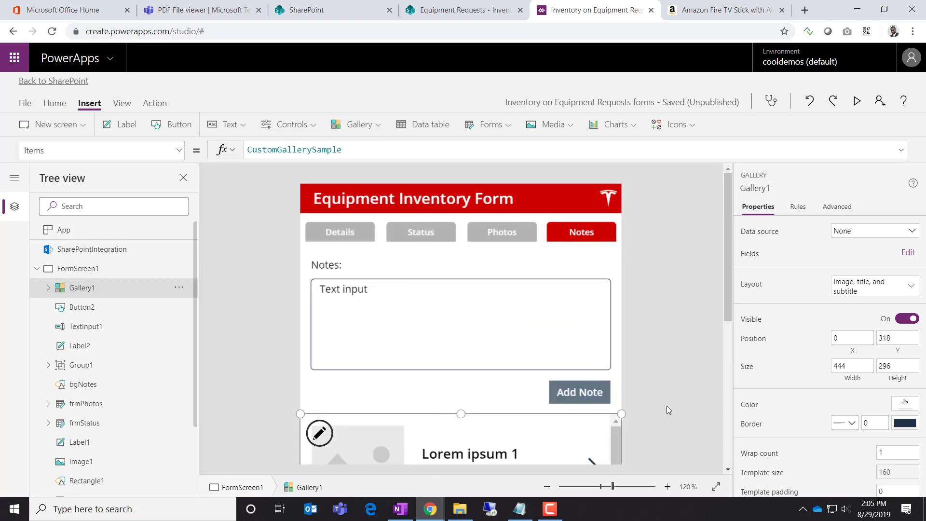
scroll(681, 394, down, 5)
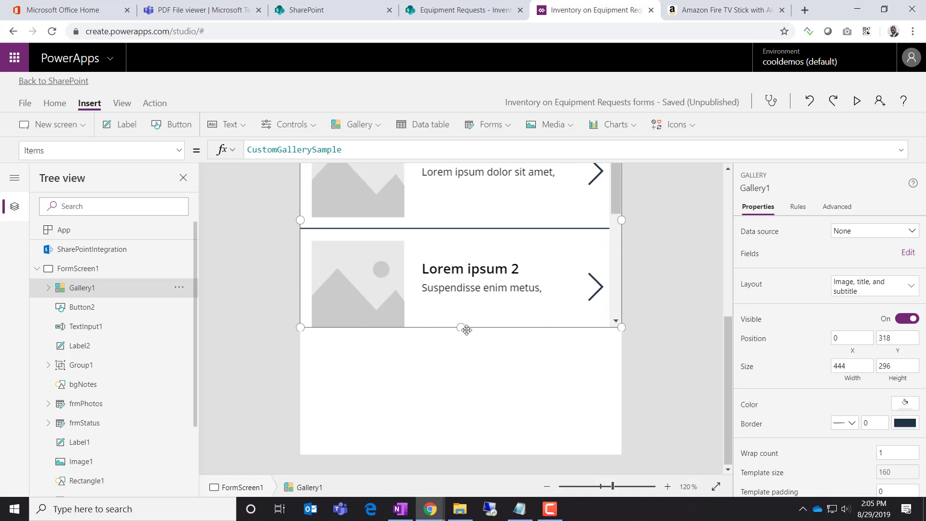
drag(462, 327, 449, 436)
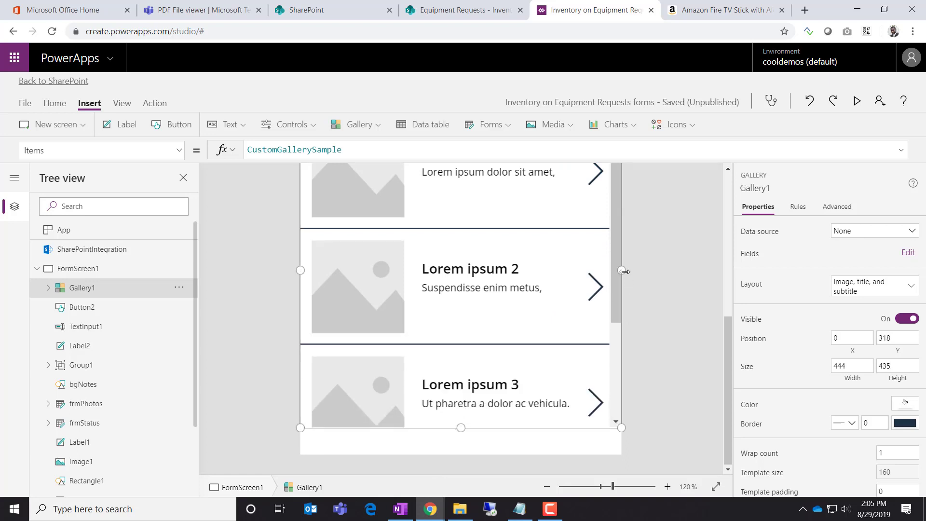
drag(622, 270, 610, 273)
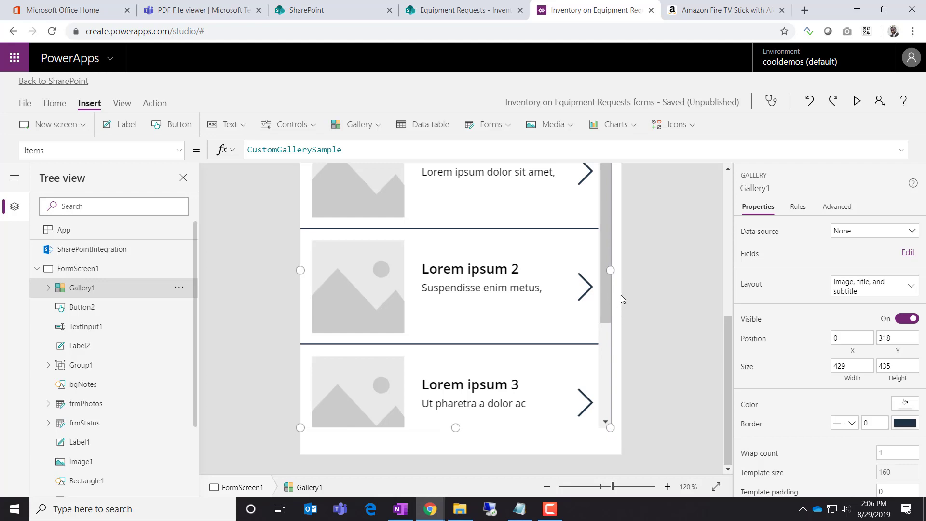
click(308, 13)
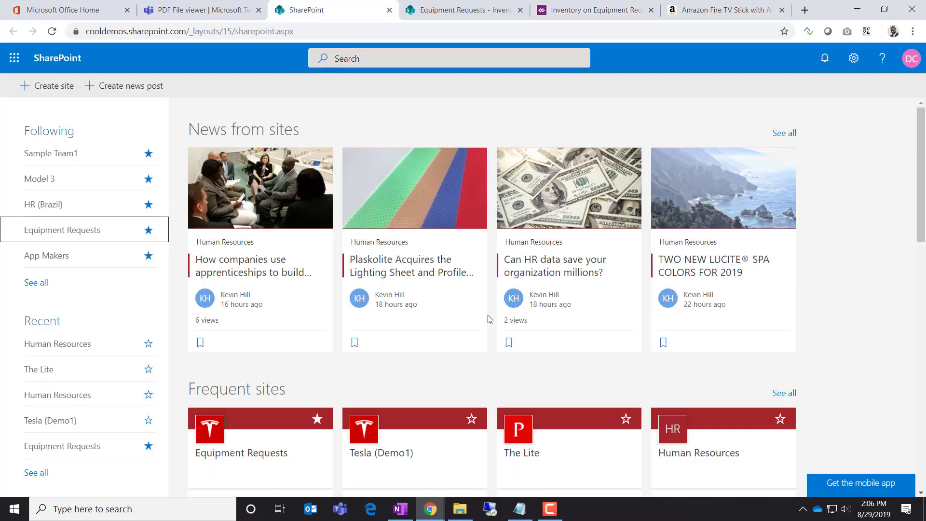
click(434, 9)
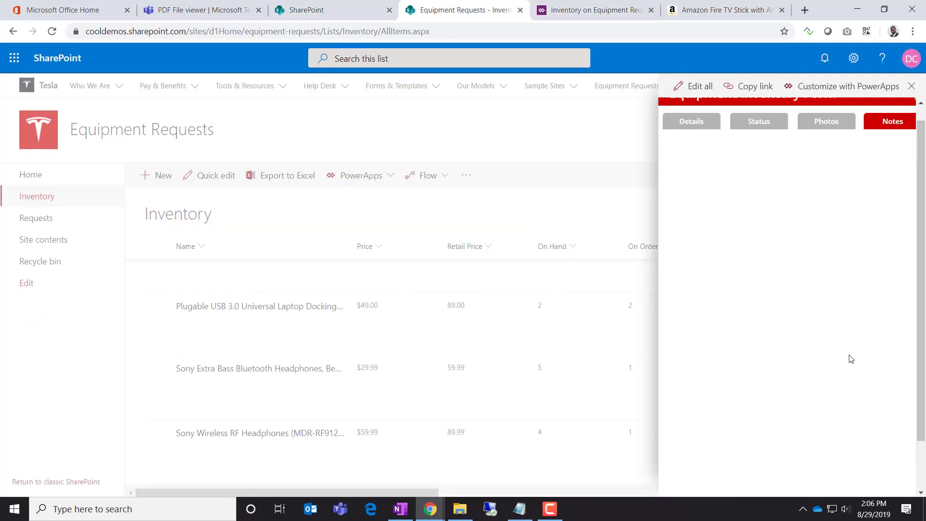
scroll(850, 355, down, 2)
scroll(848, 354, up, 2)
drag(923, 254, 921, 205)
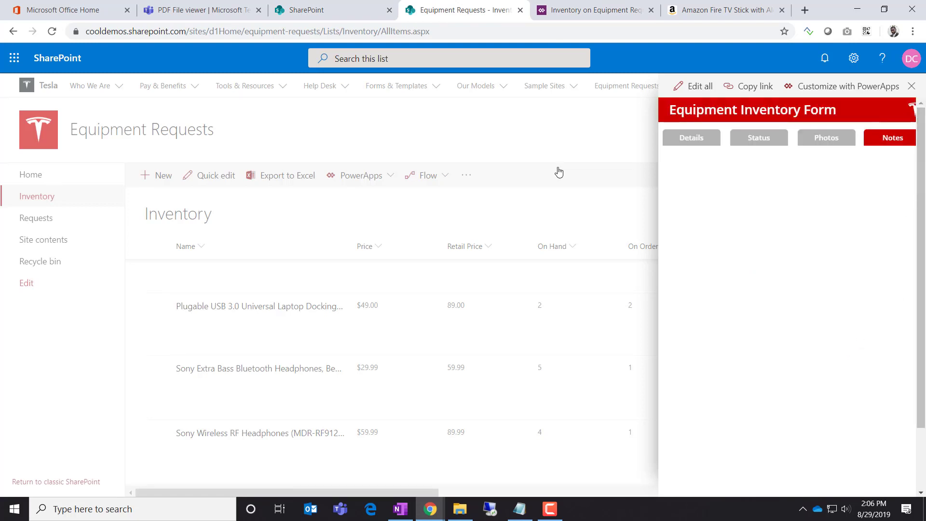
click(598, 12)
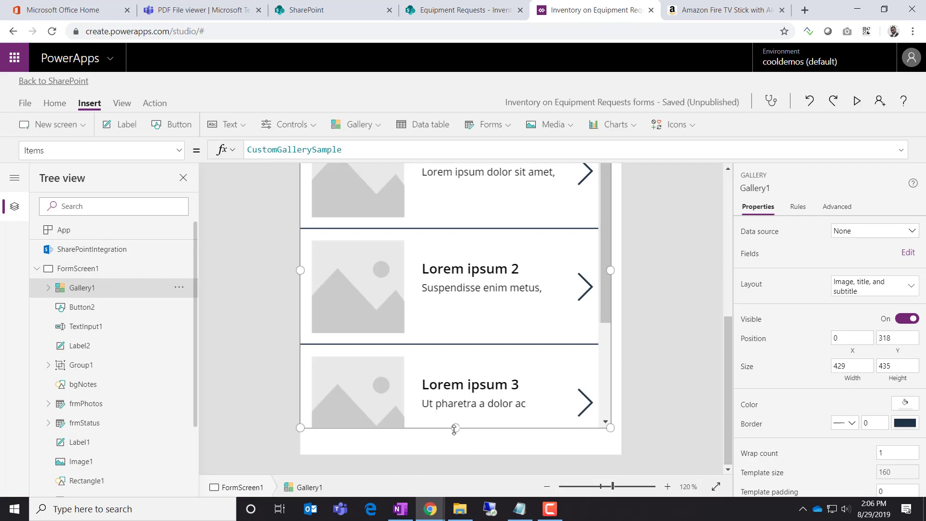
Extend the notes gallery's height to 445
drag(454, 430, 455, 435)
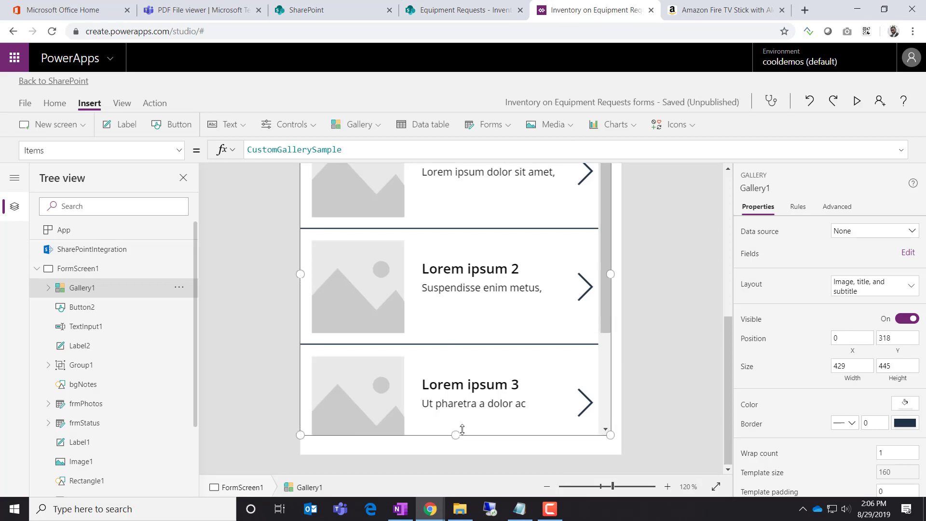
scroll(659, 286, up, 5)
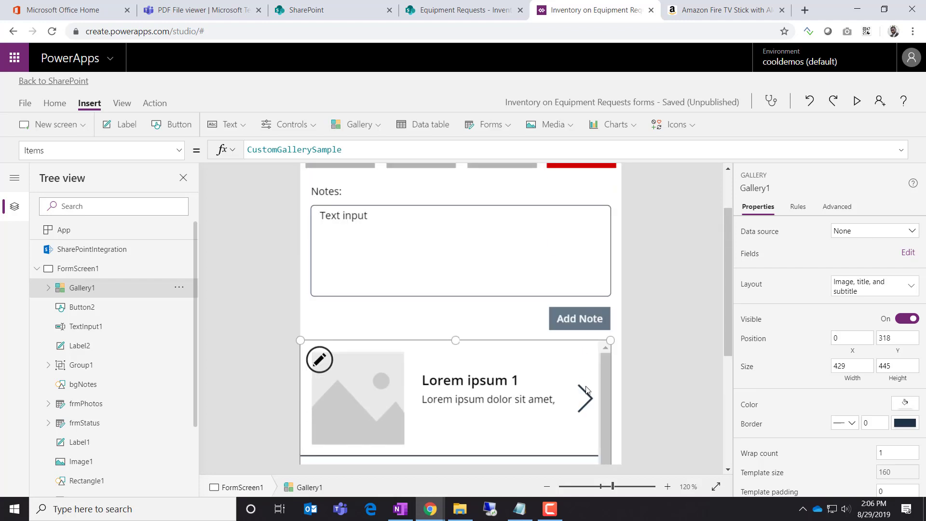
scroll(627, 338, up, 2)
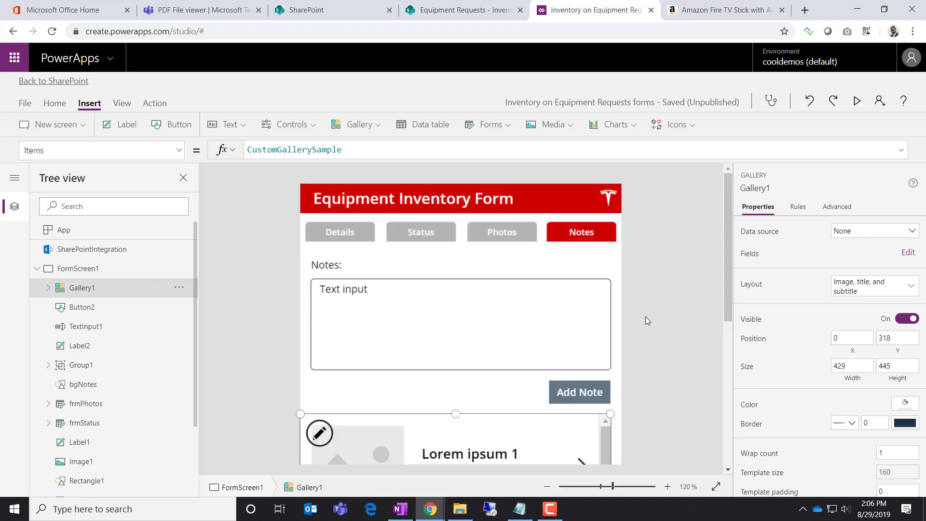
Nudge the Tesla logo slightly left, then select the gallery and the Notes text box
click(609, 198)
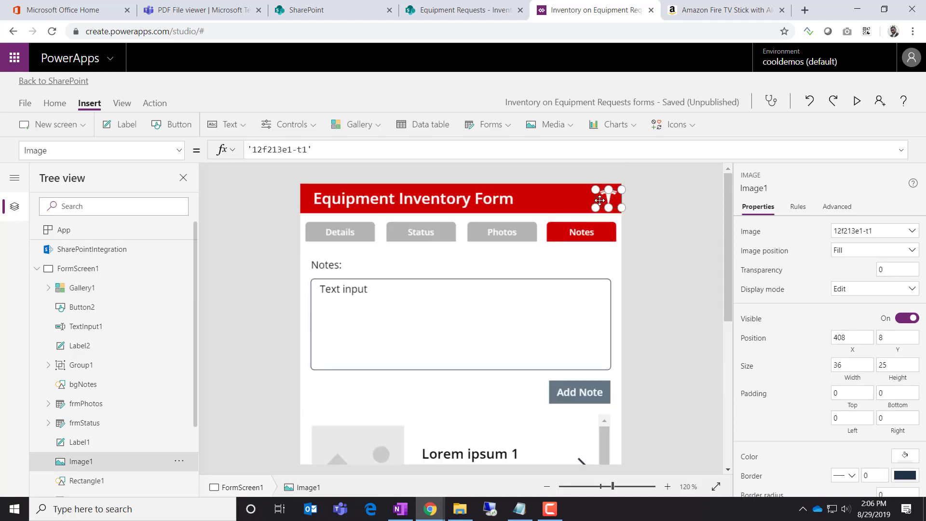
drag(596, 201, 588, 201)
click(654, 224)
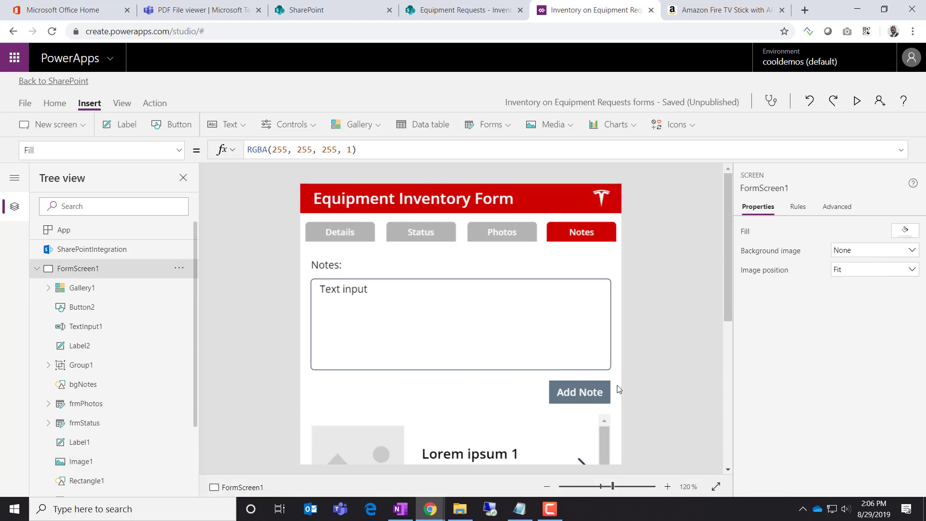
scroll(619, 389, down, 3)
scroll(619, 389, up, 2)
scroll(619, 389, down, 2)
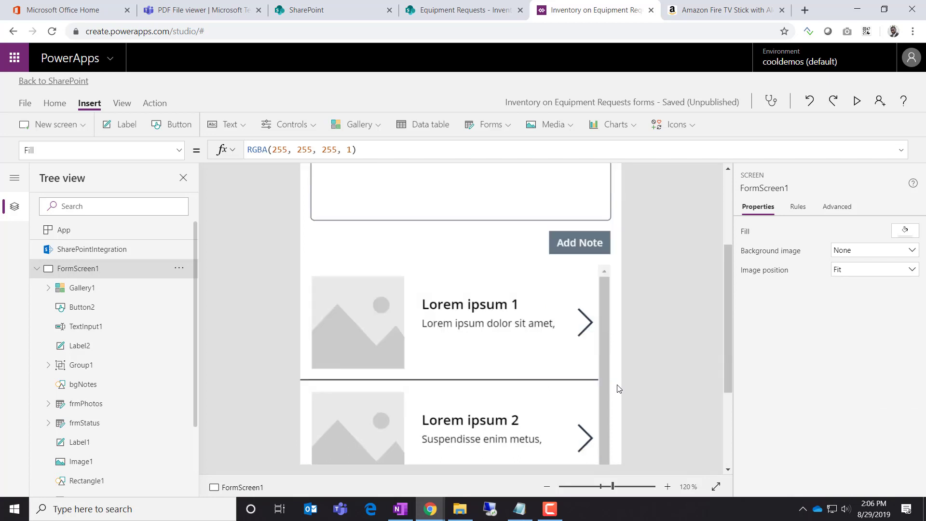
scroll(618, 389, down, 3)
scroll(616, 385, up, 6)
scroll(607, 385, down, 3)
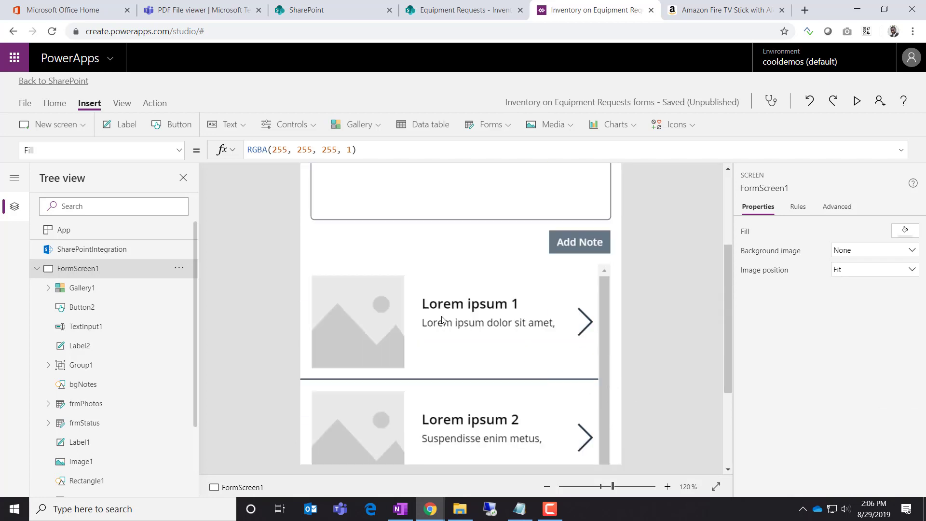
click(442, 316)
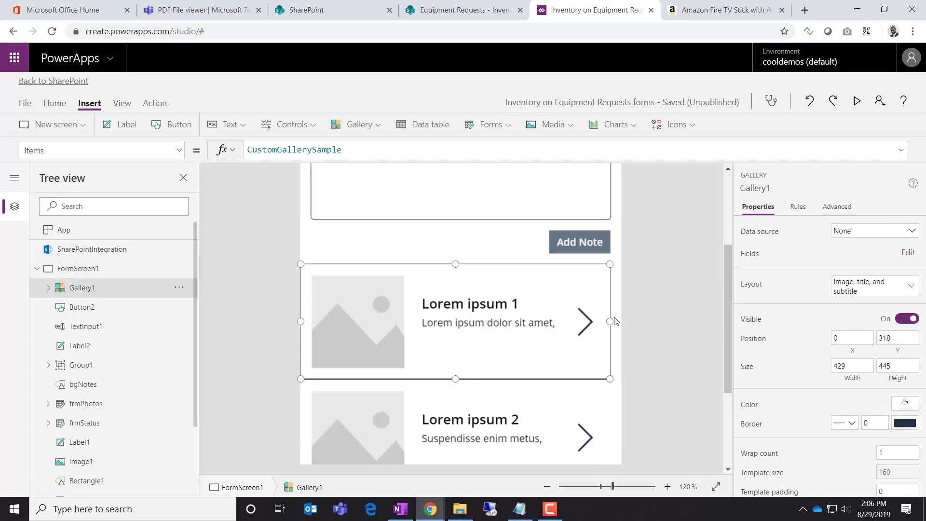
scroll(615, 321, up, 2)
click(516, 268)
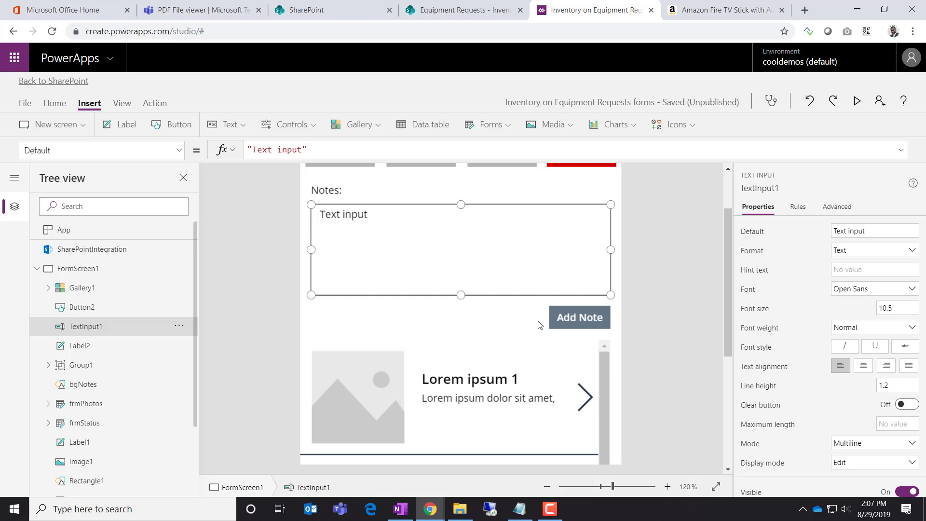
Select Button2 (Add Note) to show its OnSelect formula, currently false
click(684, 309)
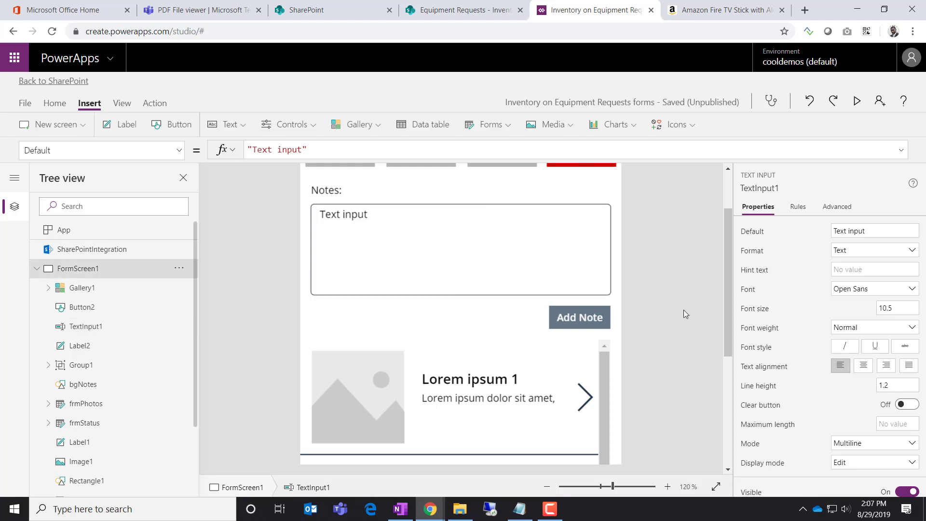
click(541, 269)
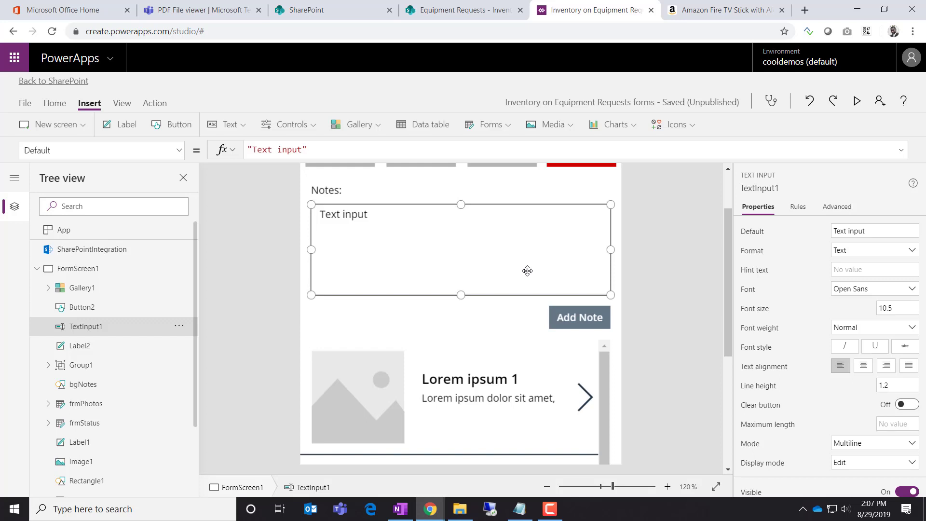
click(593, 325)
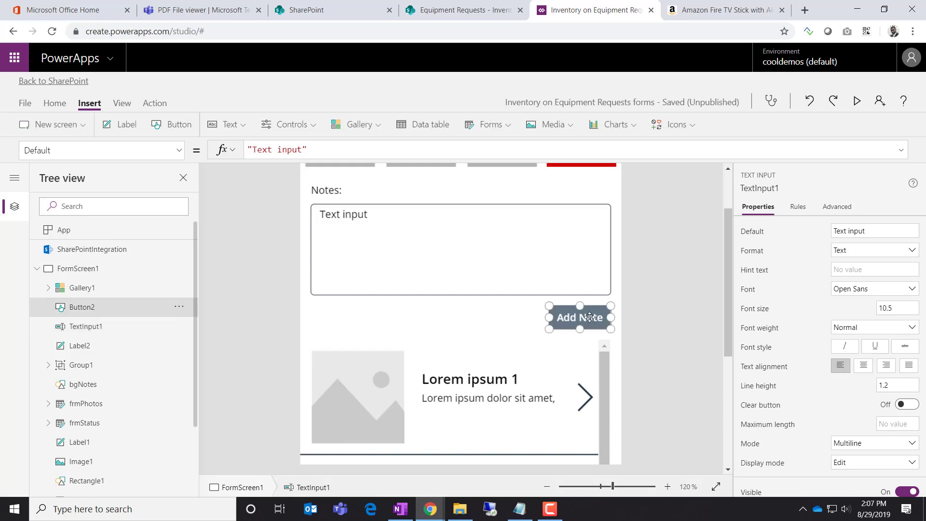
click(652, 300)
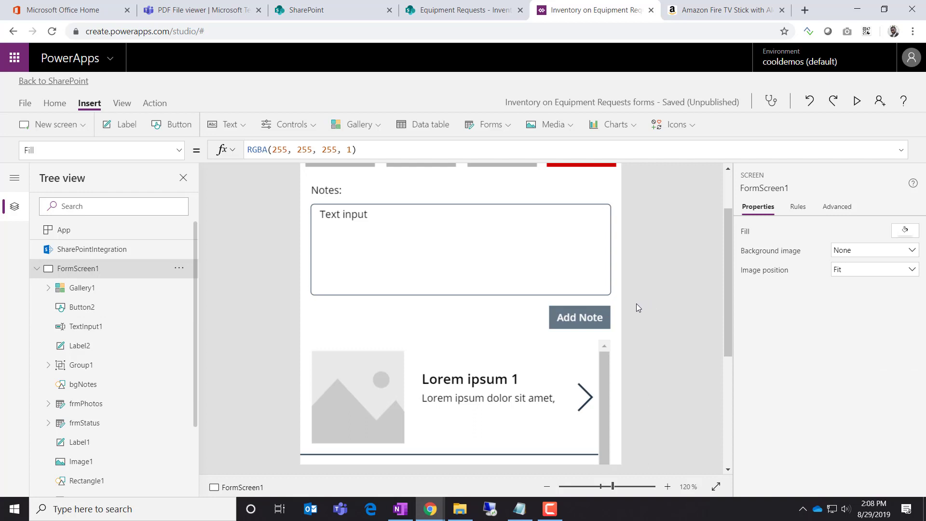
click(429, 263)
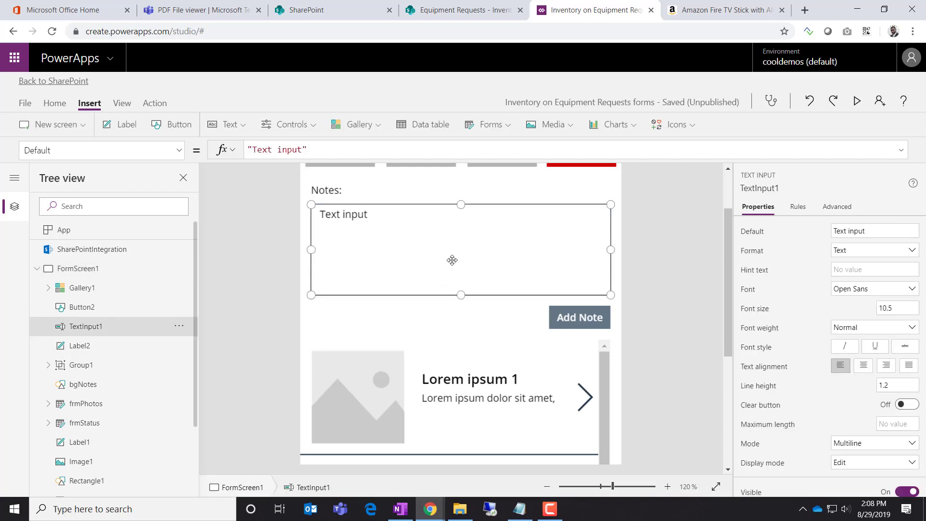
click(567, 317)
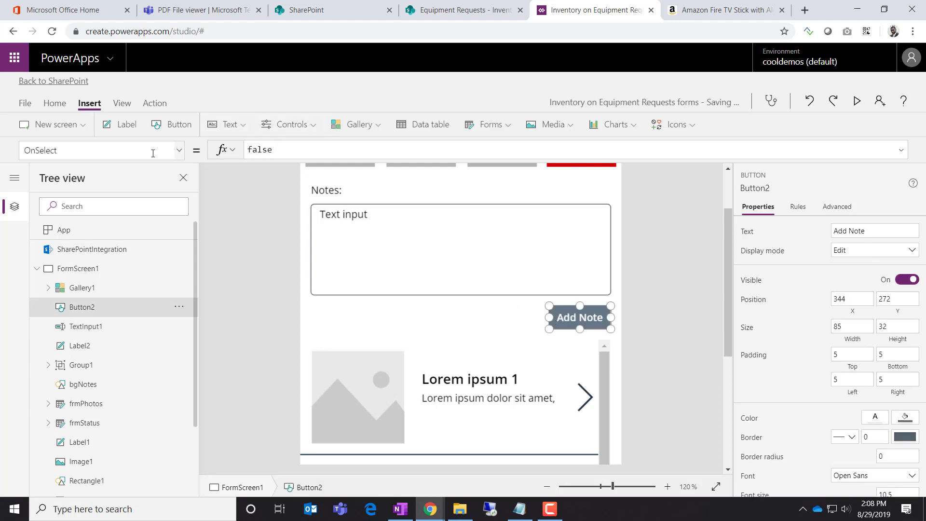
Write Button2's OnSelect as Collect(colNotes, {...}) with the author's name as Title and "Sample Notes" as Note
double_click(255, 150)
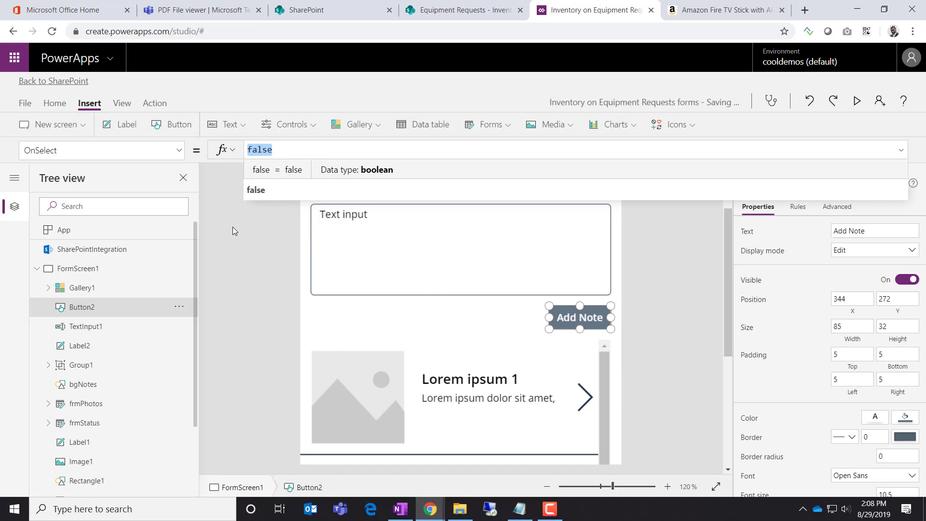
text(Collect)
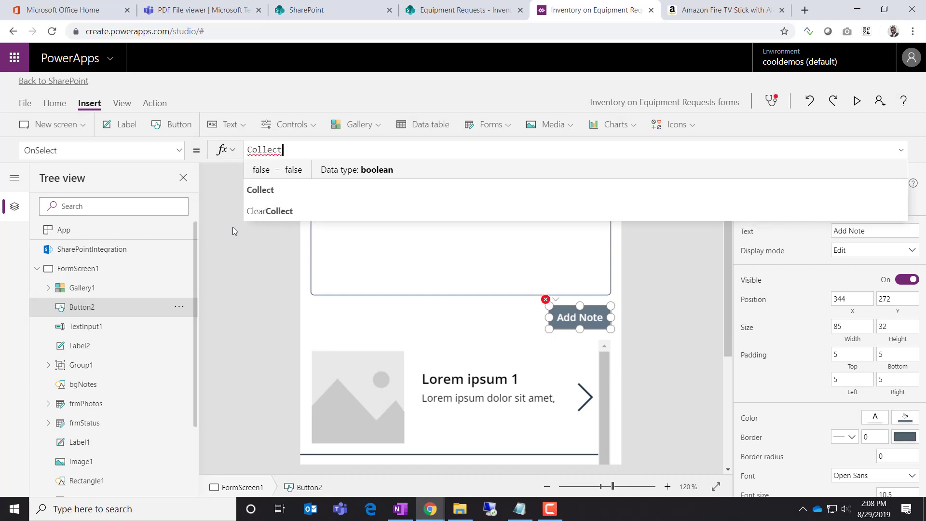
text((colNo)
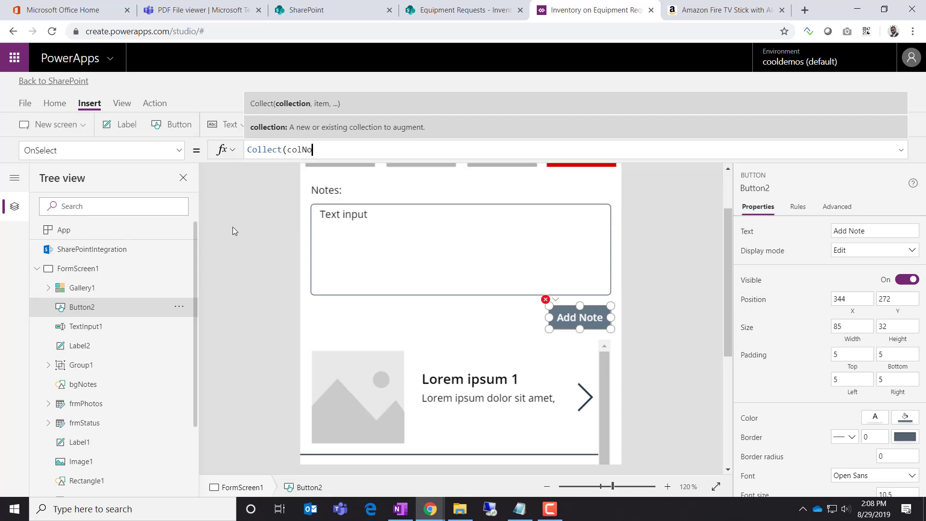
text(tes, )
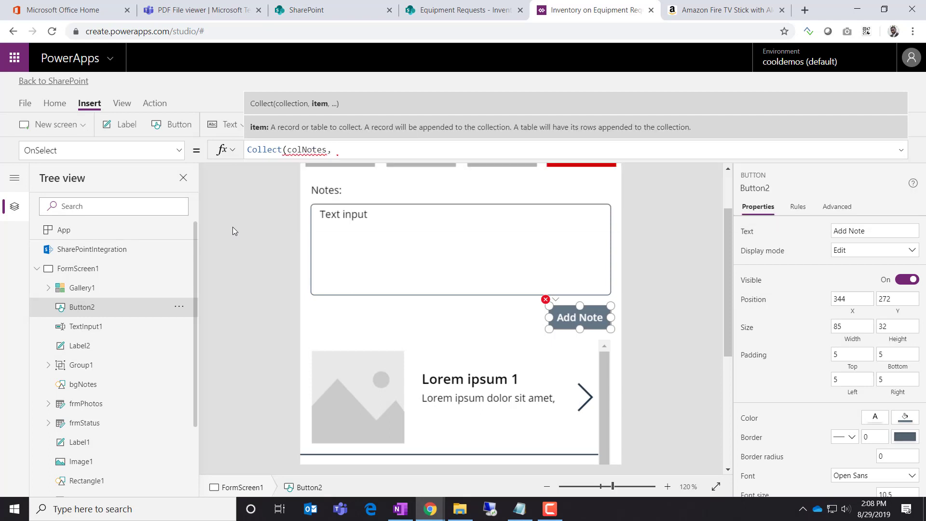
text({}))
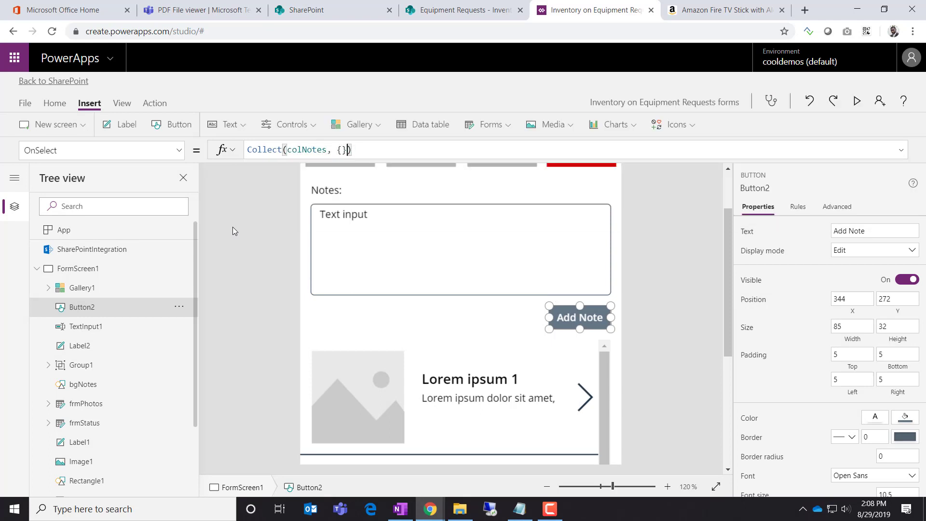
key(Left)
key(Left)
key(Right)
key(Right)
key(Right)
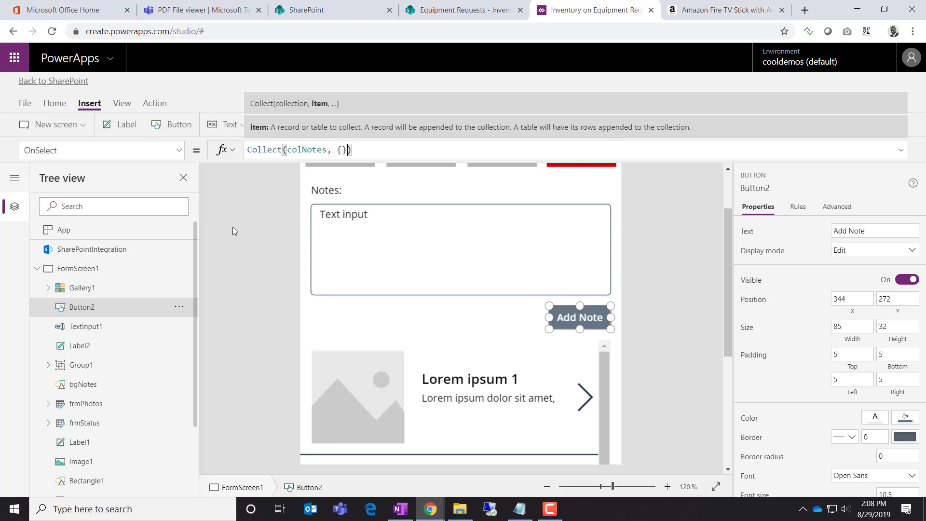
key(Left)
text(Title)
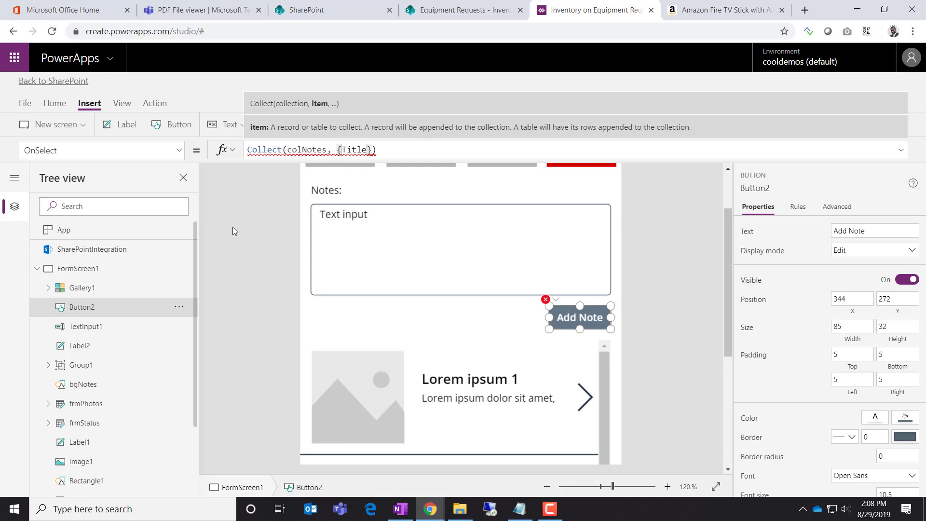
text(:")
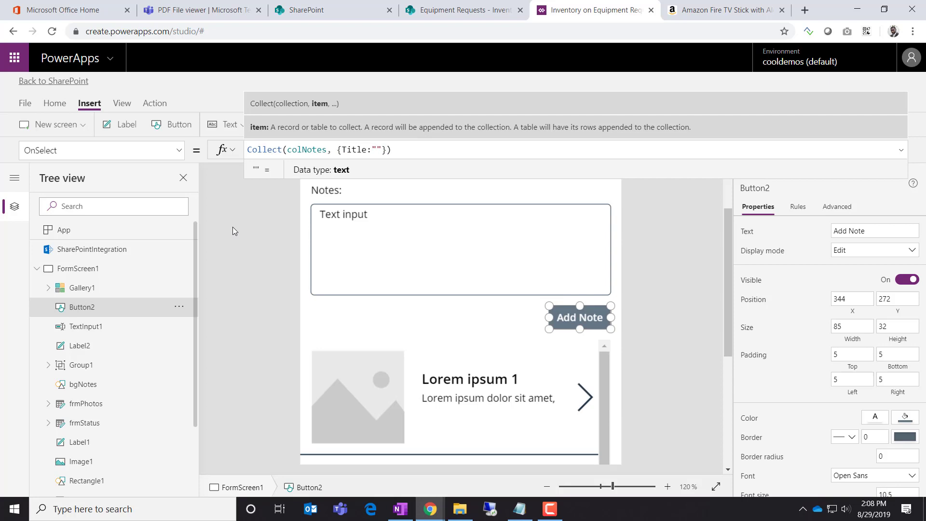
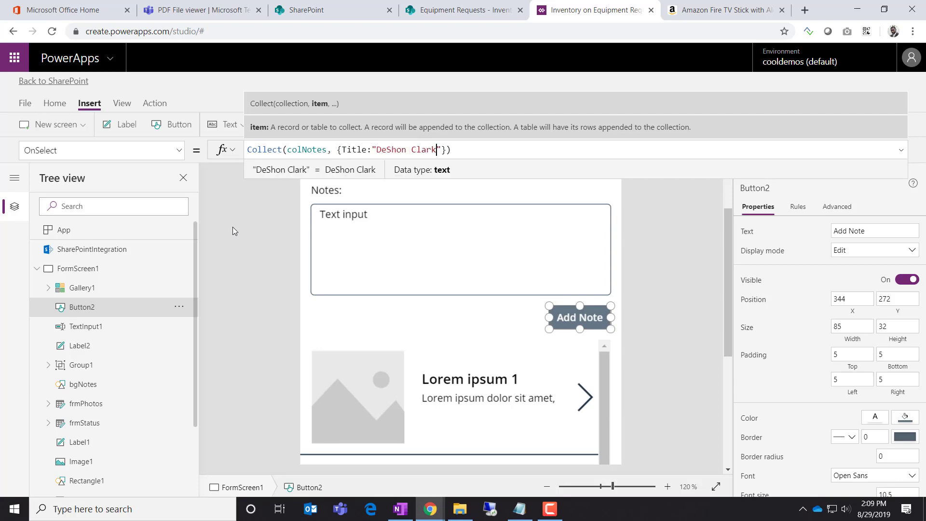
text(",")
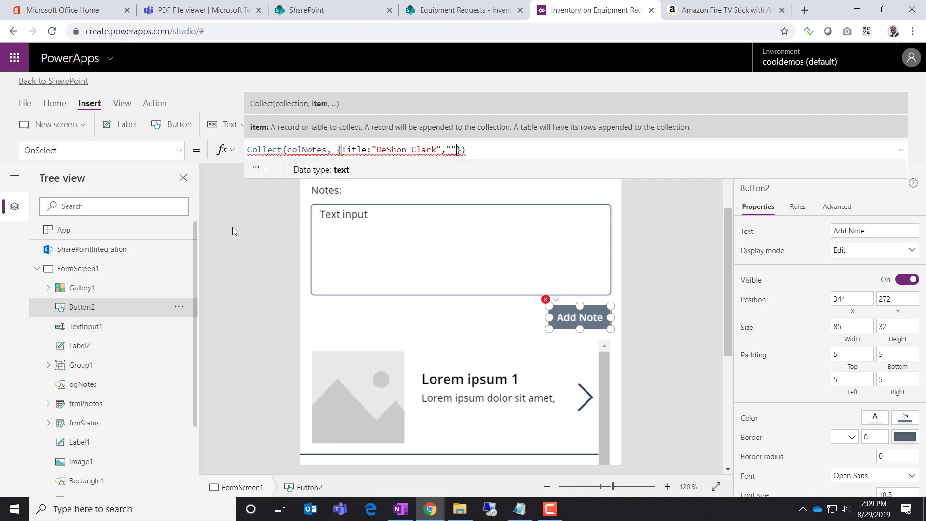
key(BackSpace)
key(BackSpace)
text(No)
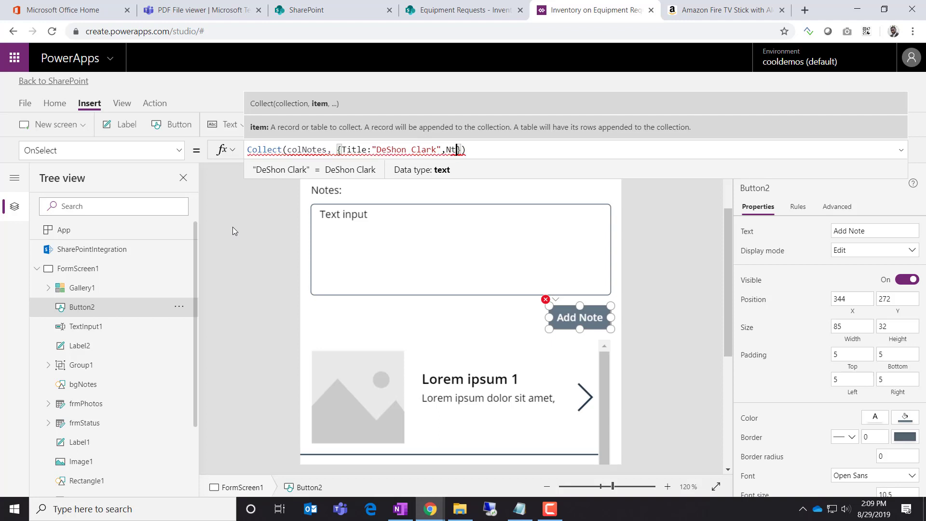
text(te:"")
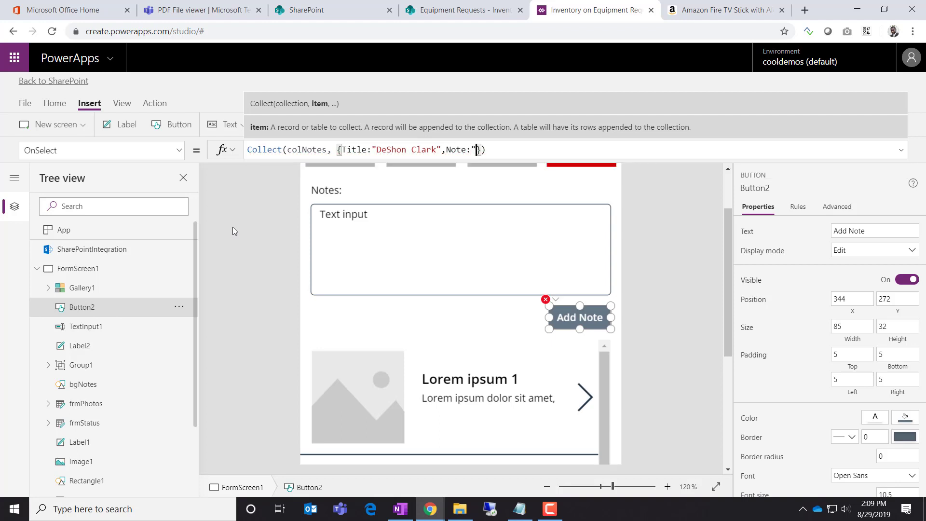
text(Sample )
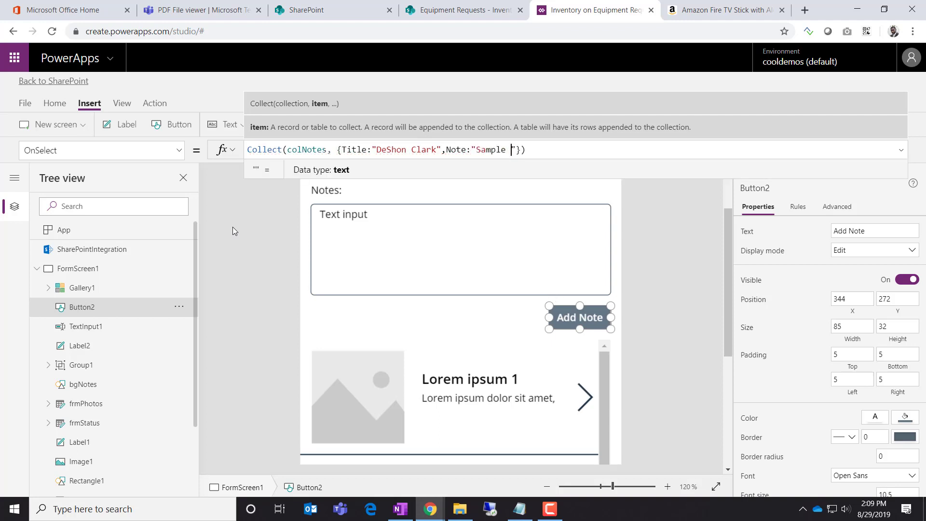
text(Notes)
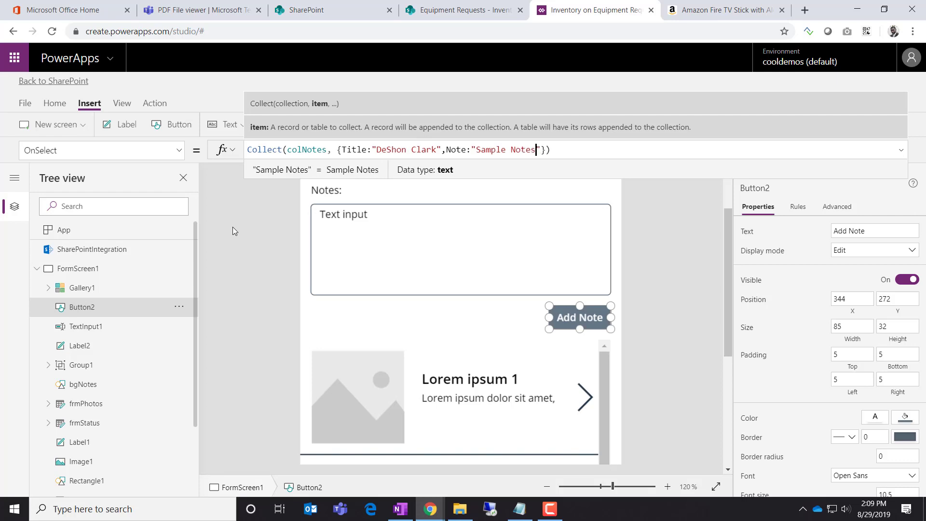
text(, ")
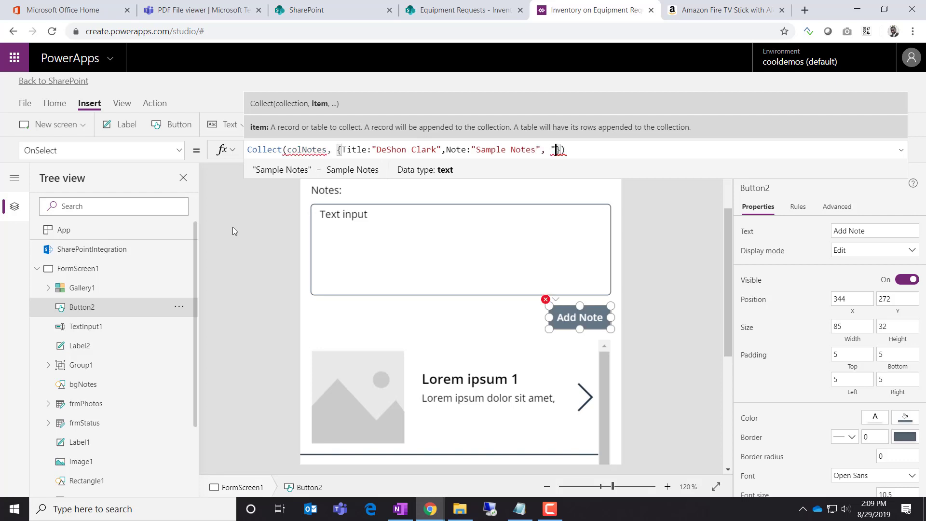
text(Date)
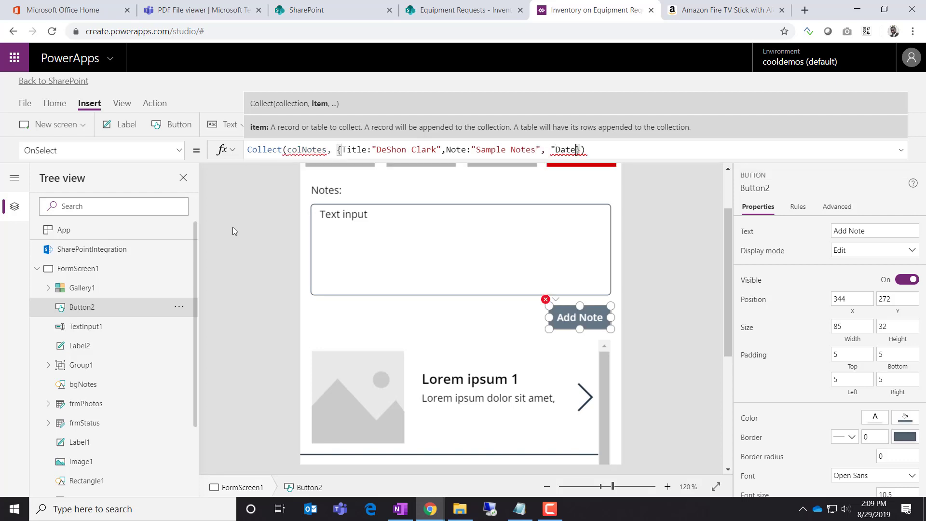
Replace the quoted Date field in the Collect record with a Timestamp field name
key(BackSpace)
key(BackSpace)
key(BackSpace)
key(BackSpace)
text(Timestamp)
key(Left)
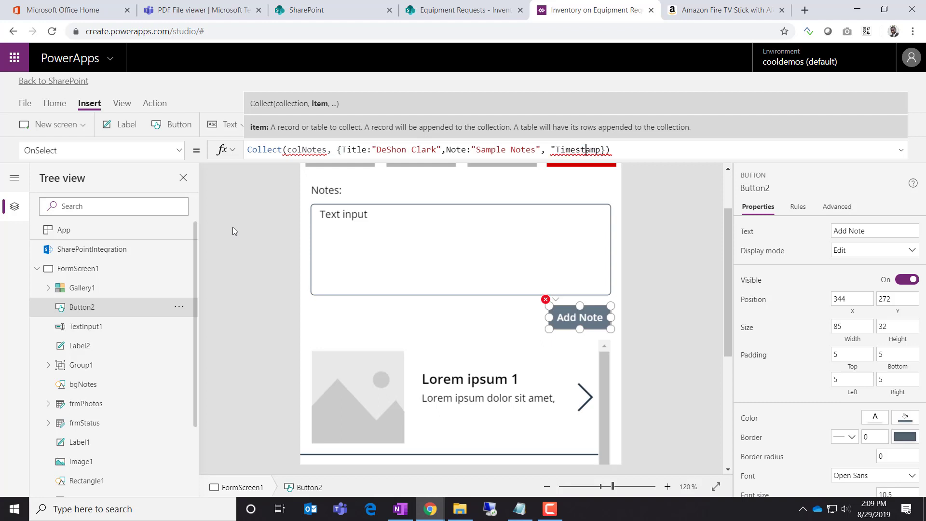
key(Left)
key(BackSpace)
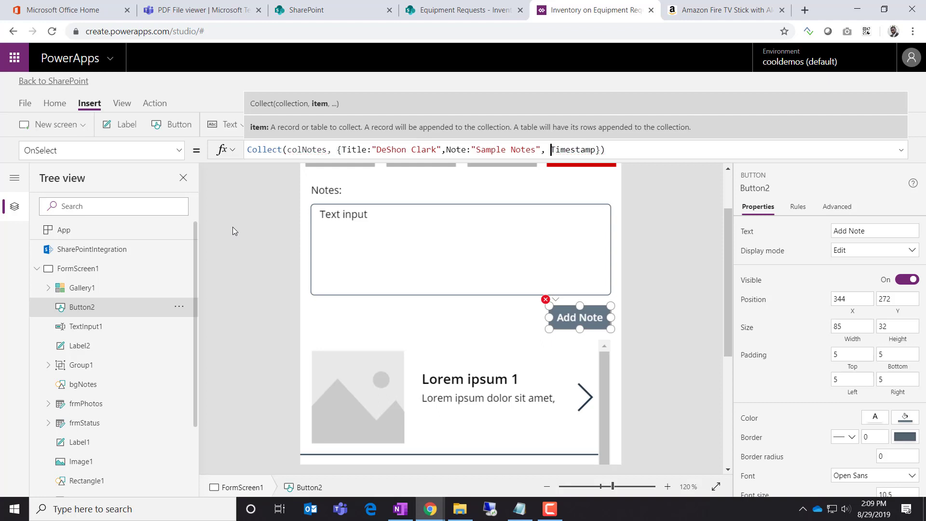
key(Right)
key(Right)
key(Right)
key(Right)
key(Right)
key(Right)
key(Right)
key(Right)
key(Right)
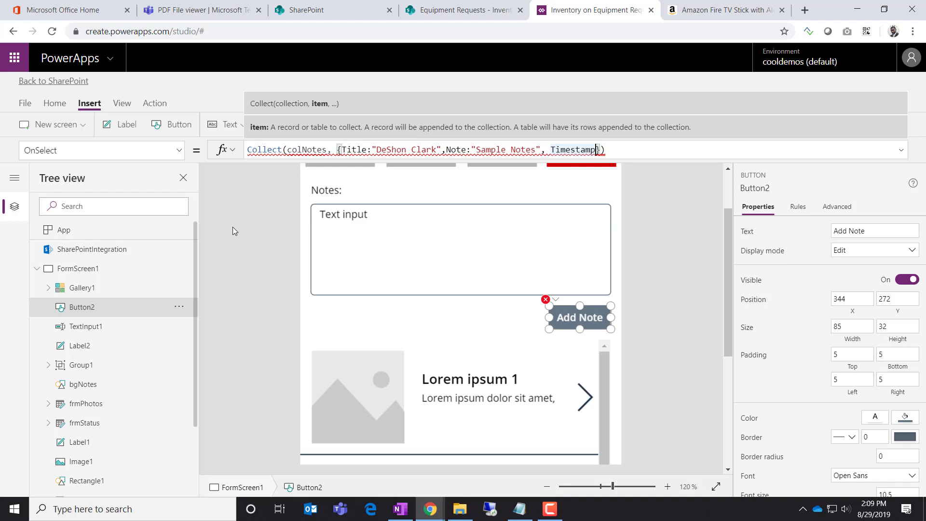
text(")
Give Timestamp the value "04/21/2019: 4:33 PM", then bring up the PDF form design
key(BackSpace)
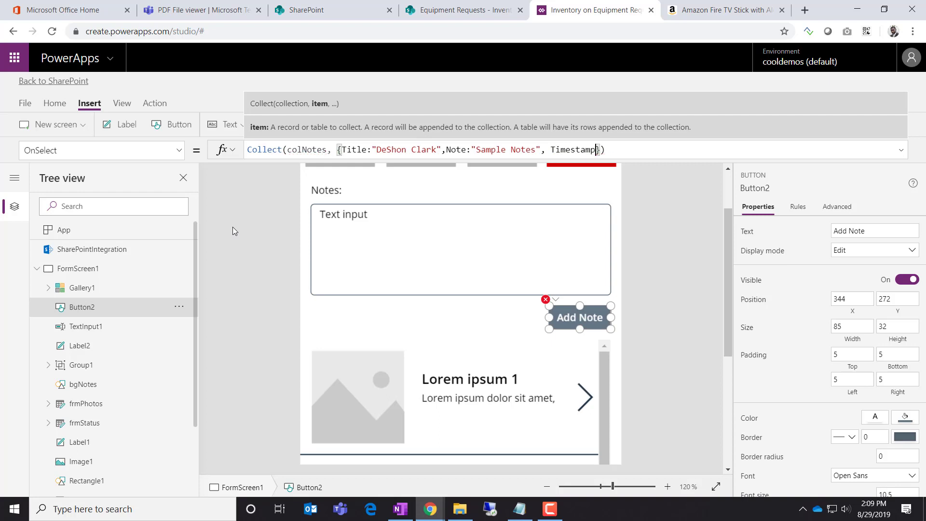
text(:)
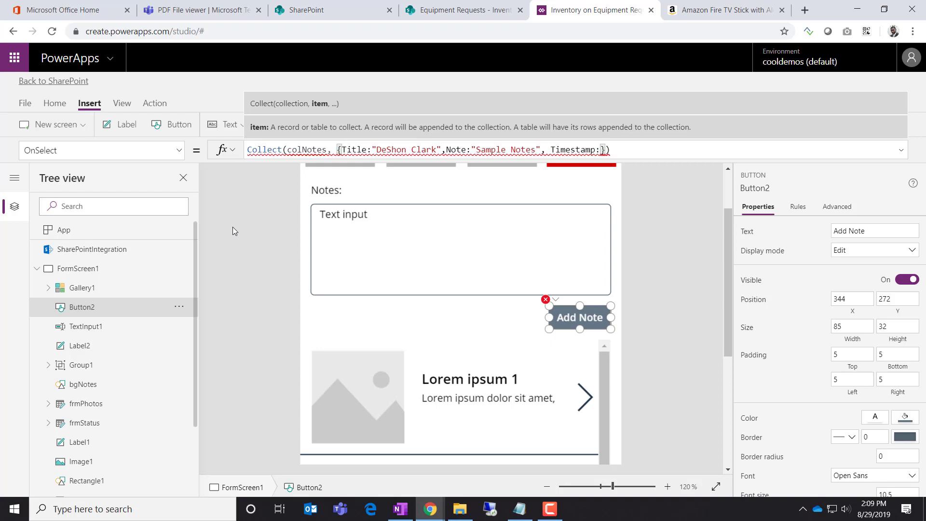
text(")
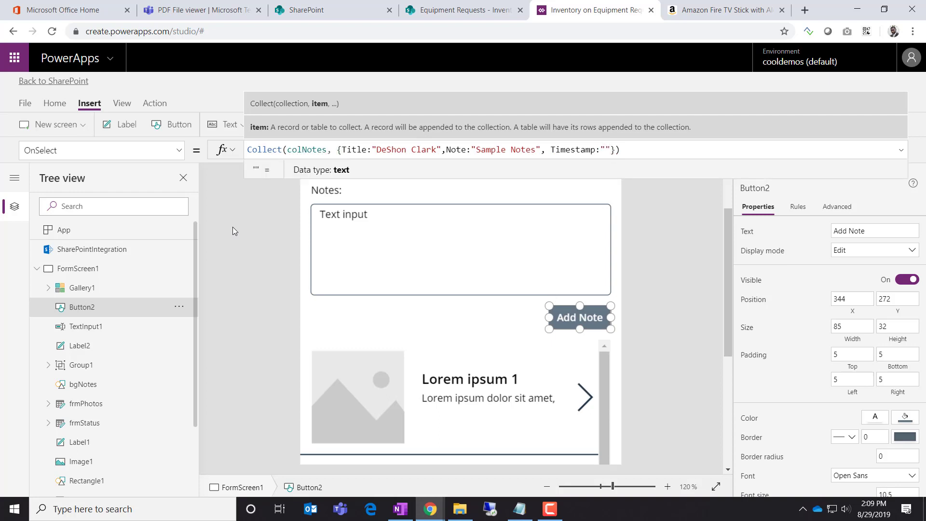
text(04)
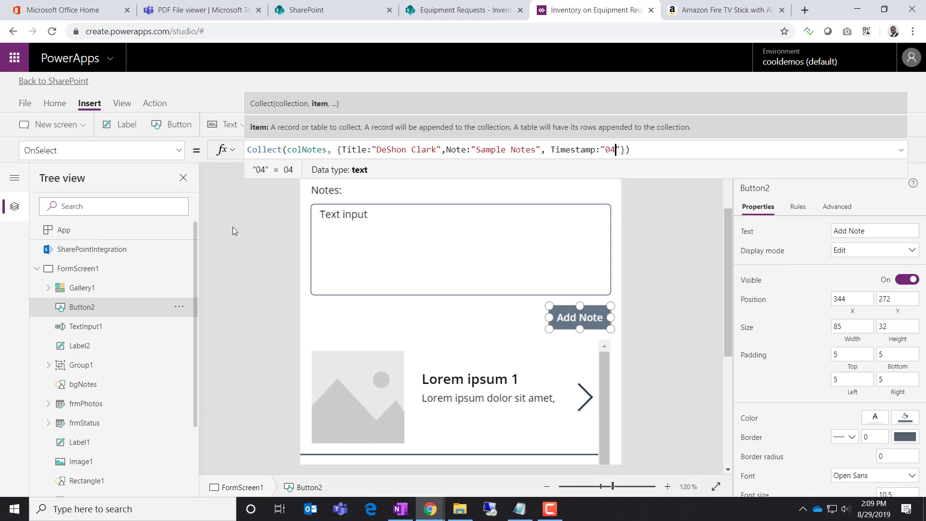
text(/21/)
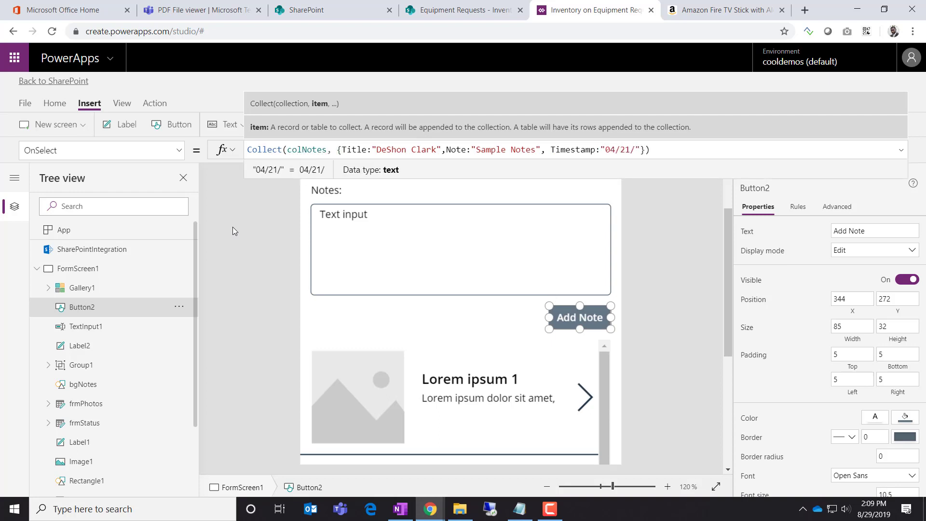
text(20)
key(BackSpace)
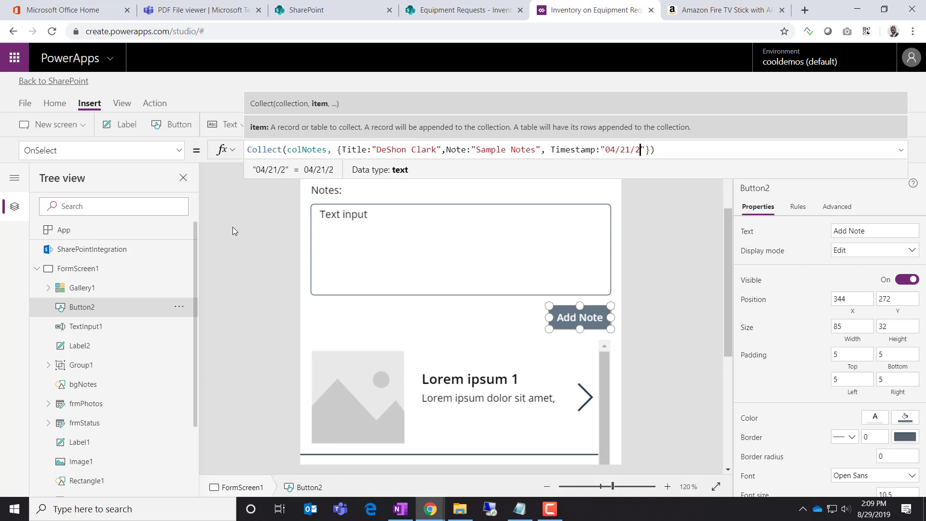
text(009)
key(BackSpace)
key(BackSpace)
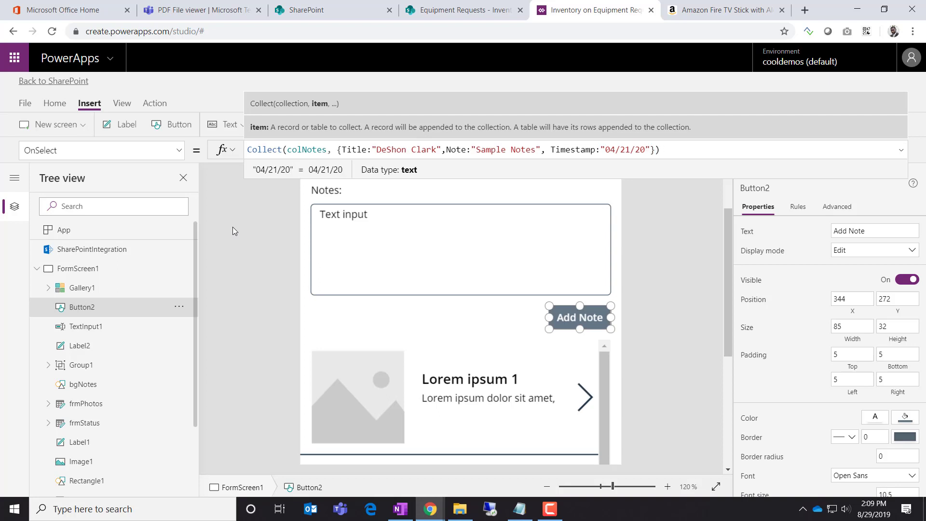
text(19:)
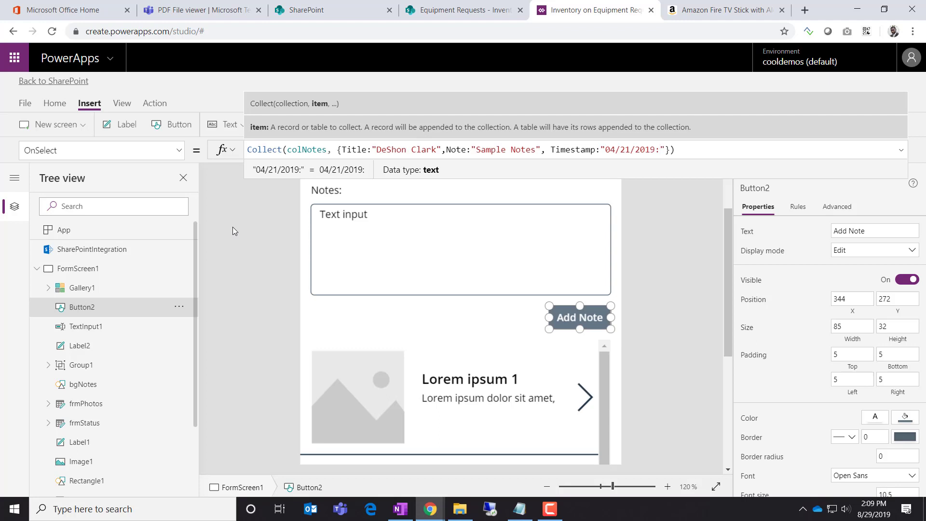
text( 4:33)
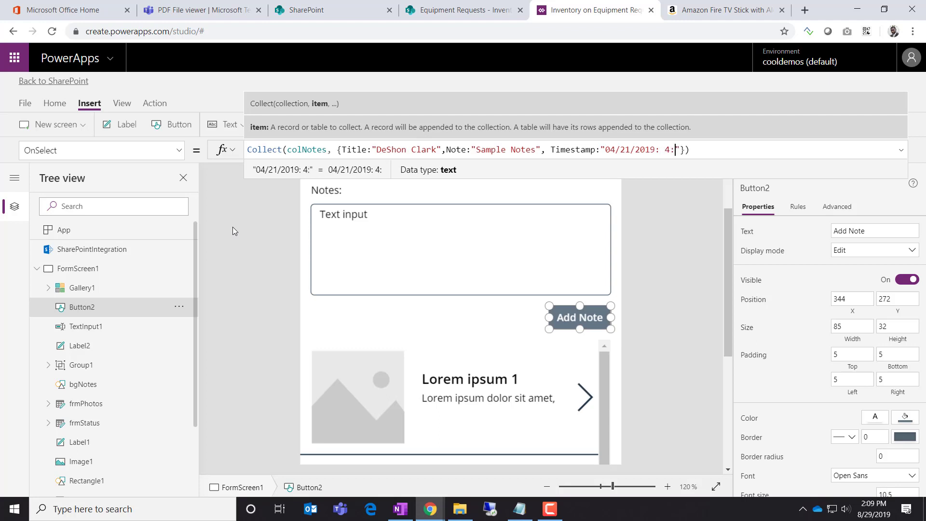
text( PM)
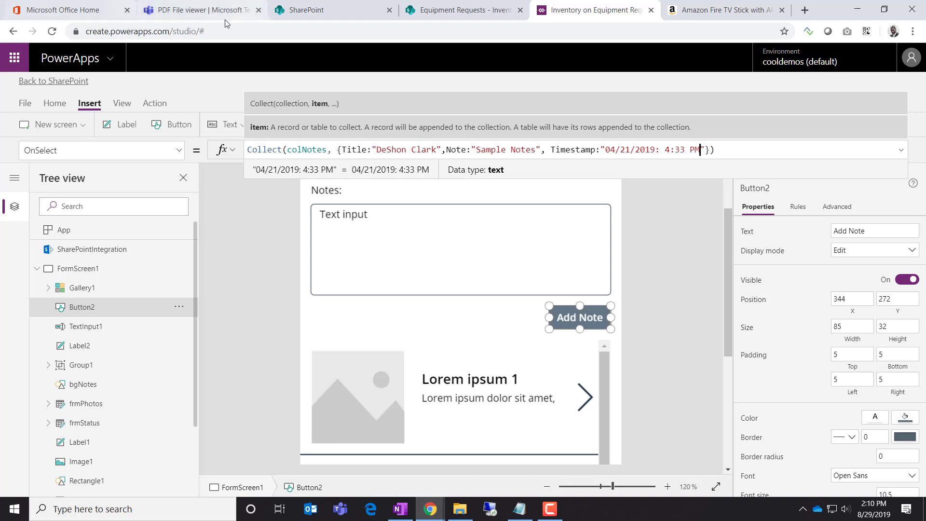
click(202, 9)
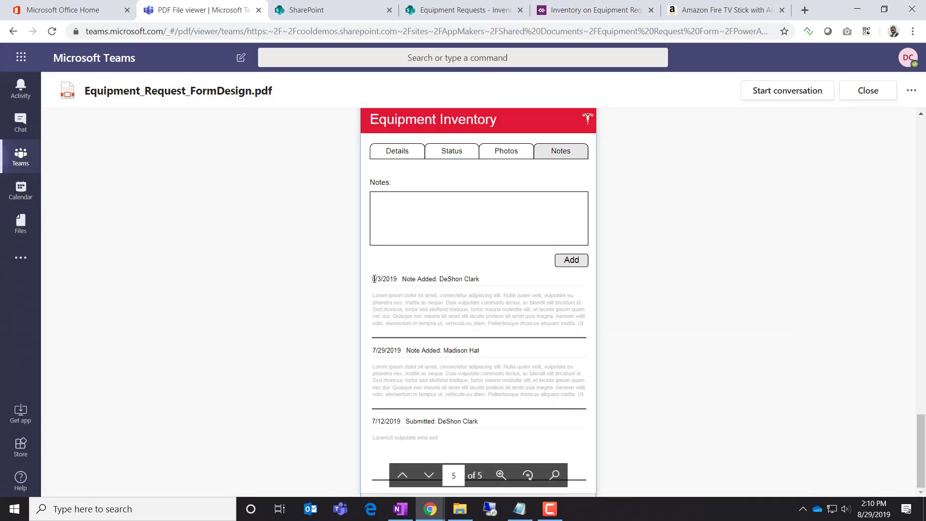
Highlight the date and 'Note Added:' text in the PDF's first note header, then return to Power Apps
drag(374, 279, 394, 281)
drag(402, 278, 476, 280)
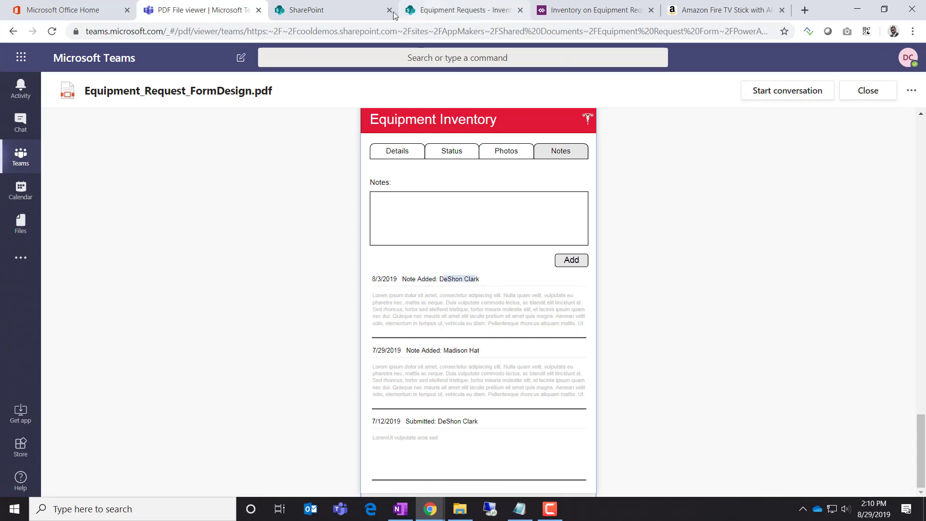
click(561, 15)
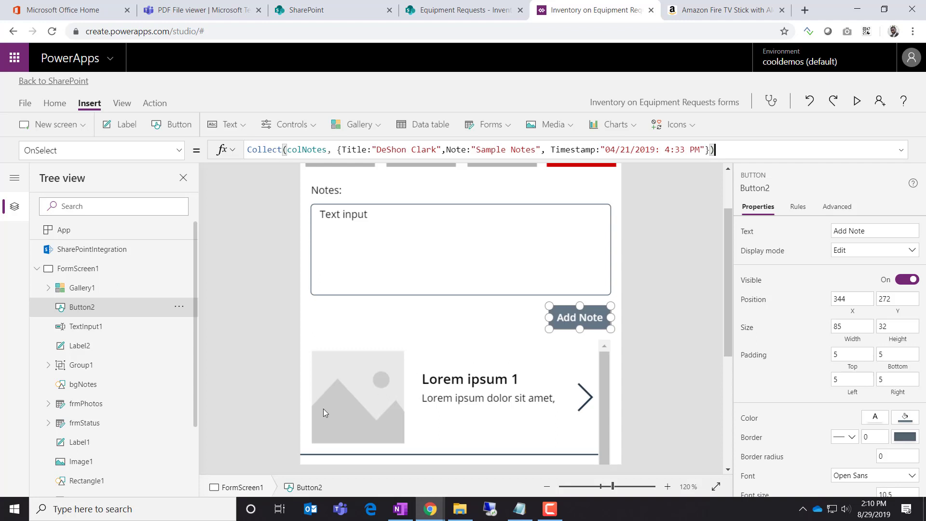
Change Gallery1's Items from CustomGallerySample to the colNotes collection
click(77, 292)
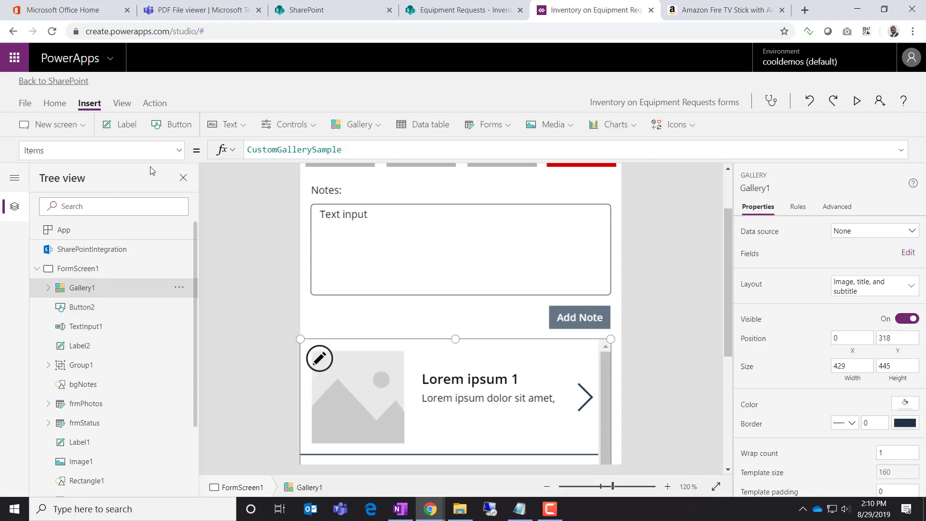
click(272, 151)
drag(362, 152, 206, 151)
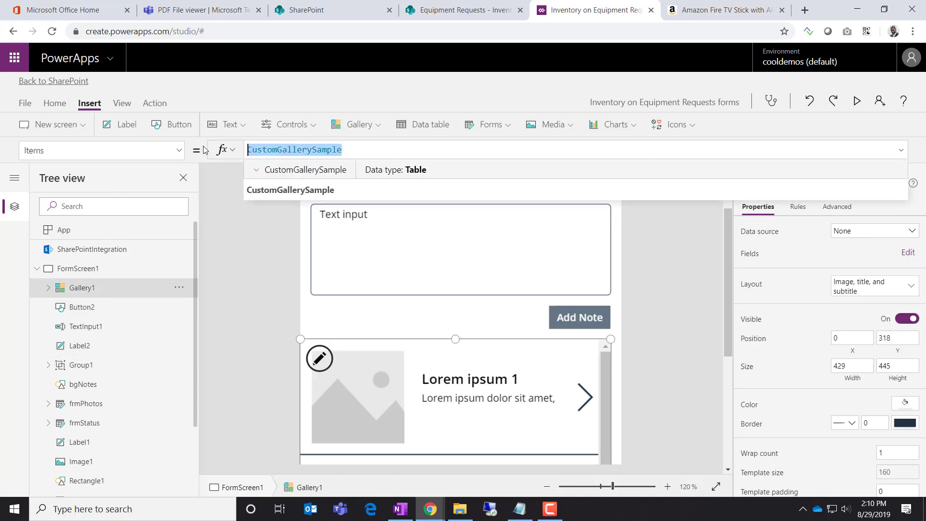
text(colno)
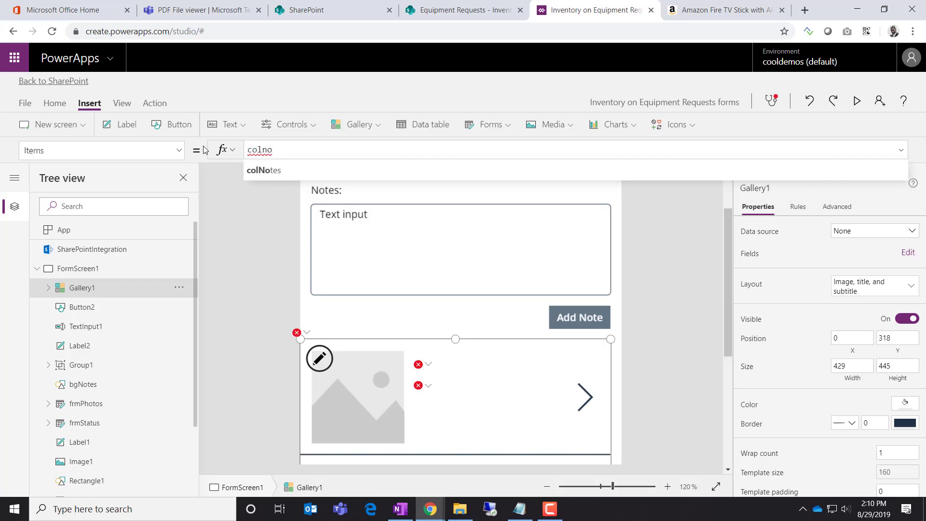
click(268, 170)
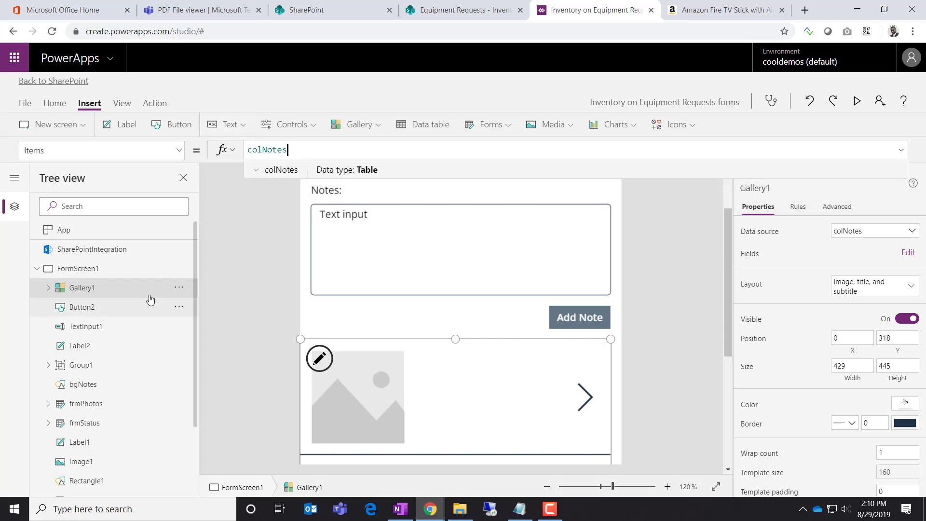
Select the placeholder image Image2 in the gallery template and delete it
click(48, 288)
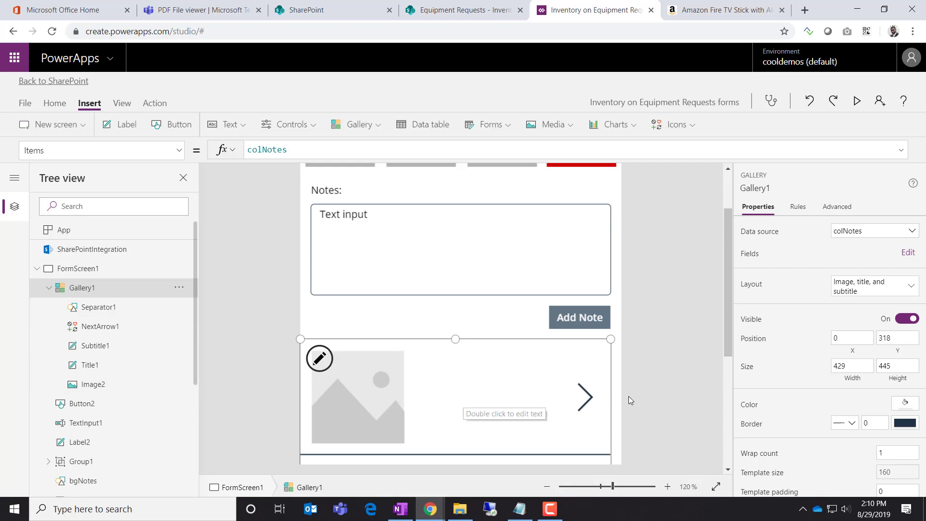
scroll(635, 393, down, 3)
scroll(635, 395, up, 2)
click(374, 361)
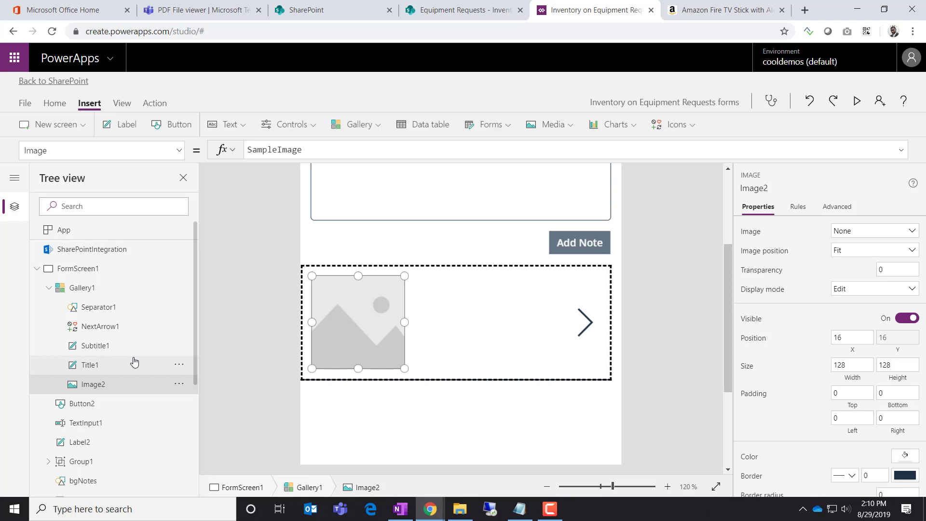
click(362, 125)
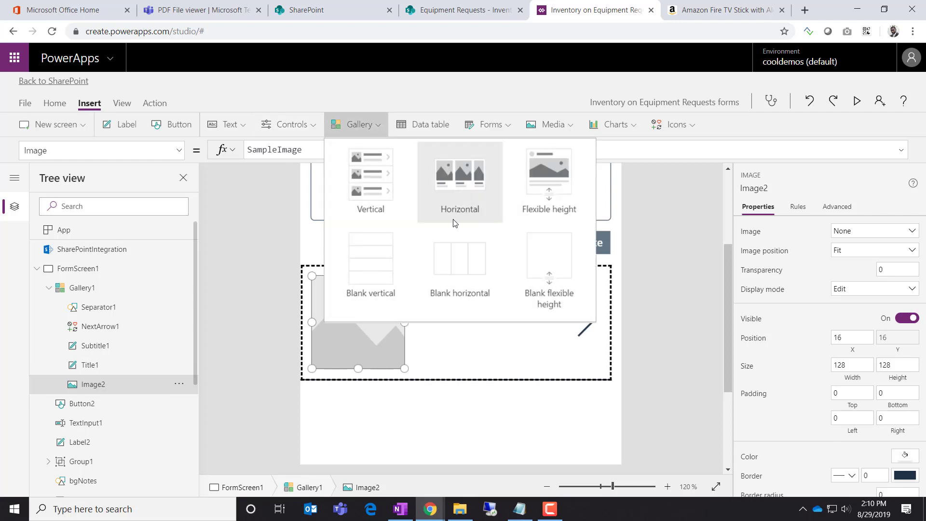
click(620, 325)
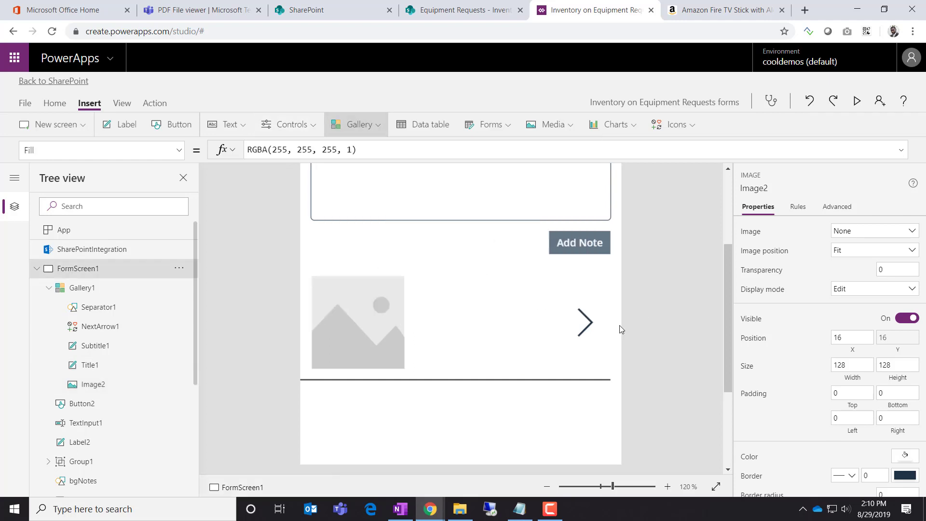
click(392, 340)
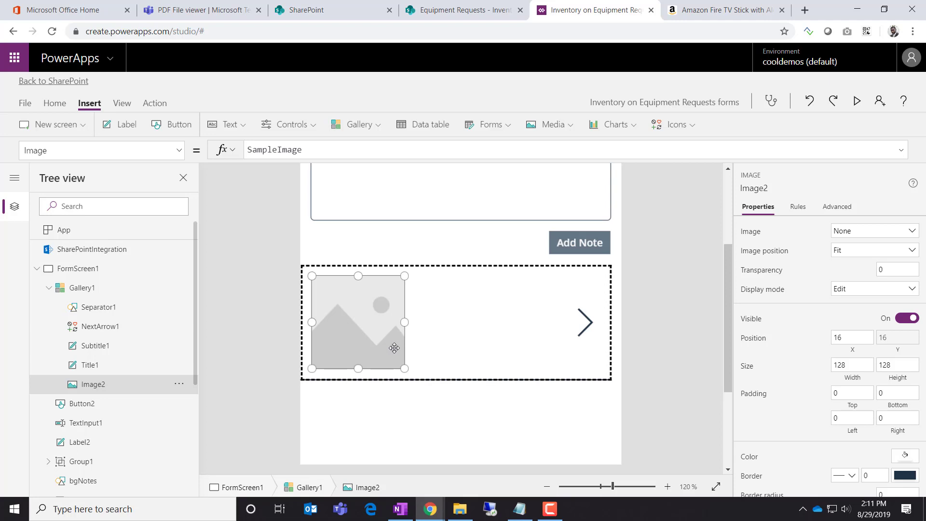
click(447, 347)
drag(369, 352, 369, 353)
key(Delete)
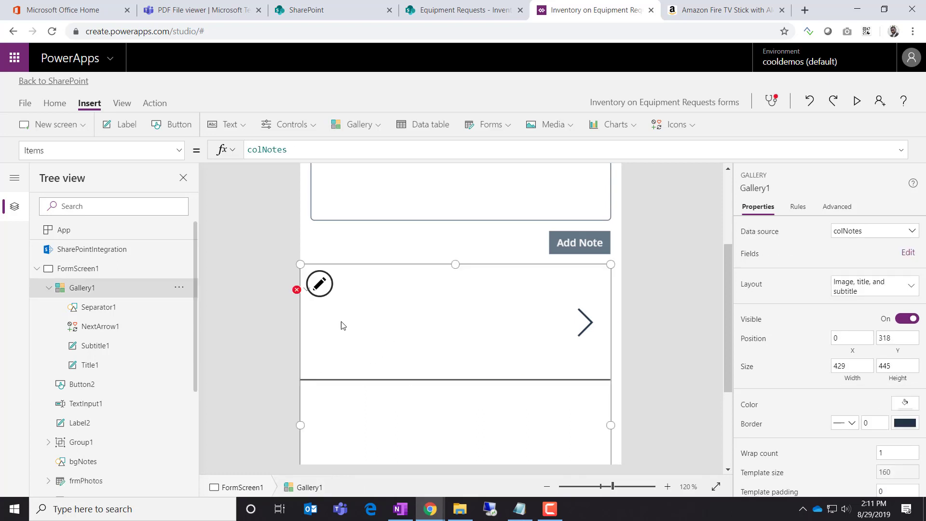
Give the Subtitle1 label a border width of 1
click(111, 351)
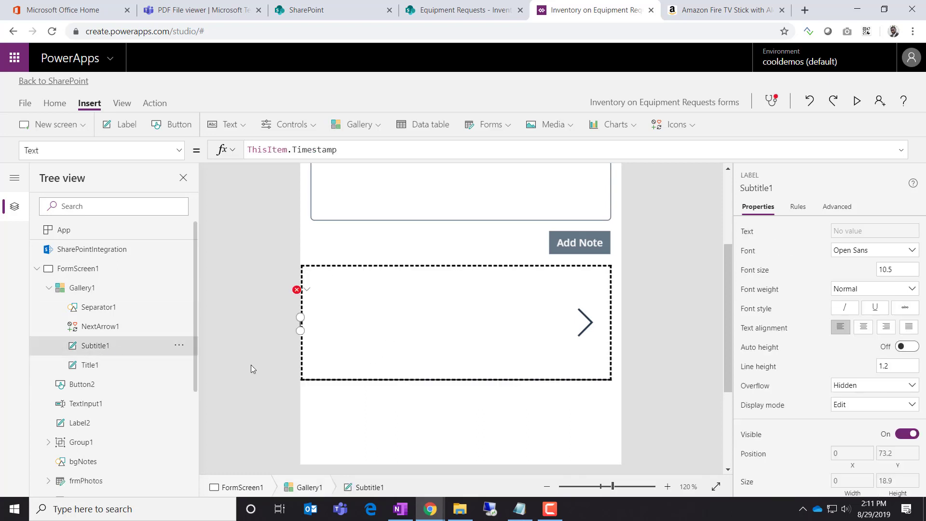
click(107, 368)
click(118, 351)
scroll(826, 388, down, 3)
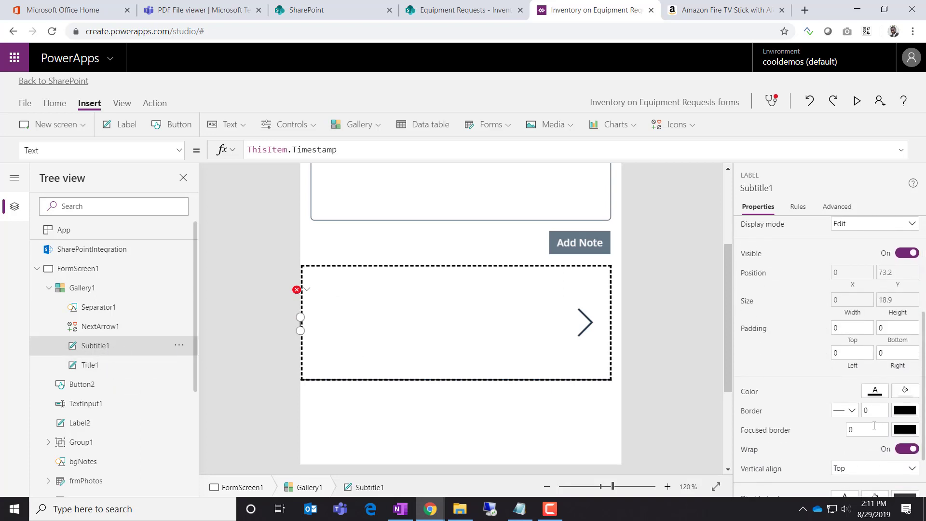
drag(876, 412, 823, 420)
text(1)
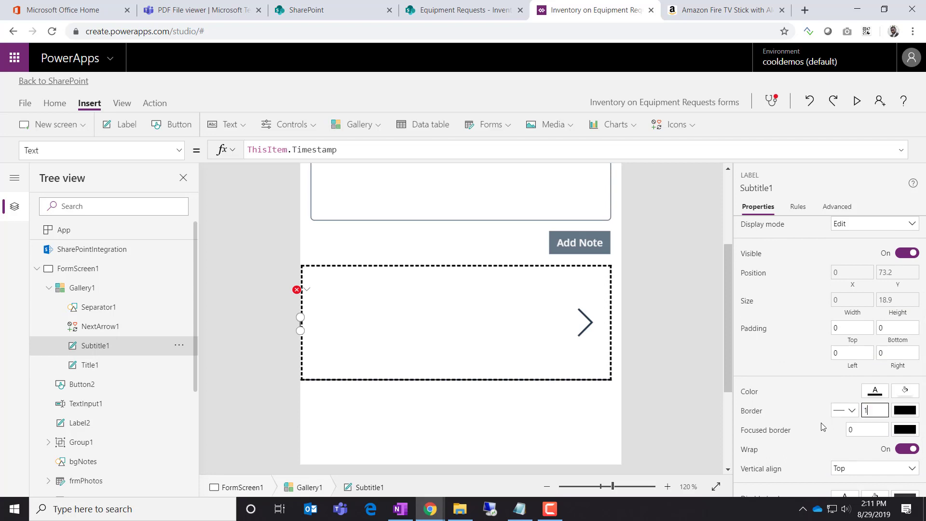
Replace Title1's broken X formula so the label sits at X 0
click(110, 372)
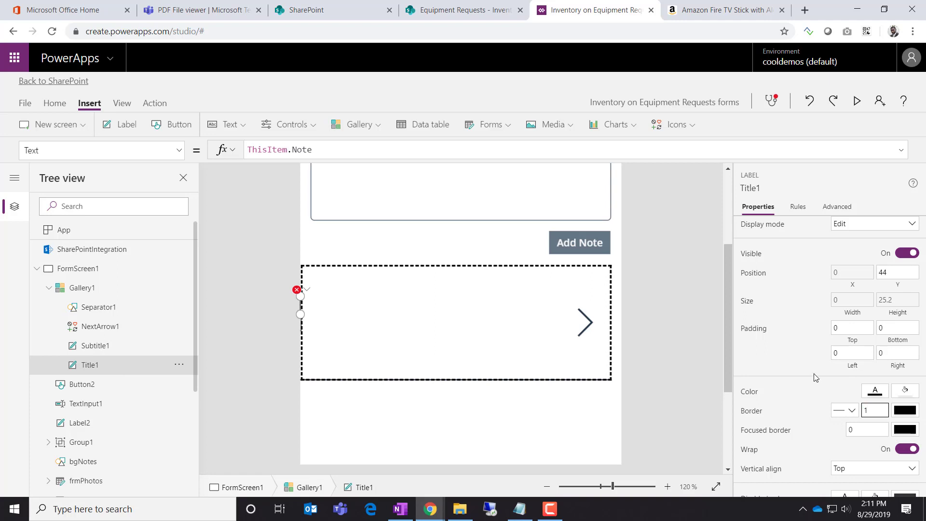
click(306, 290)
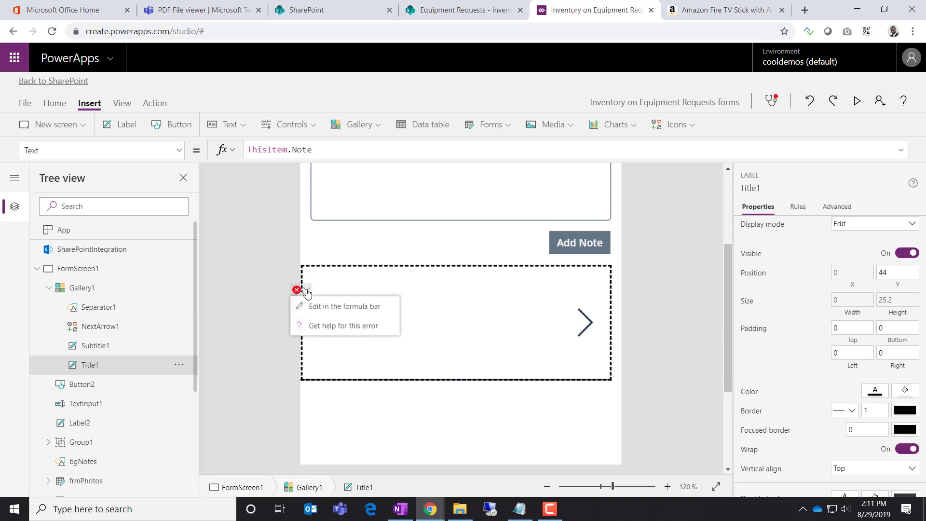
click(343, 305)
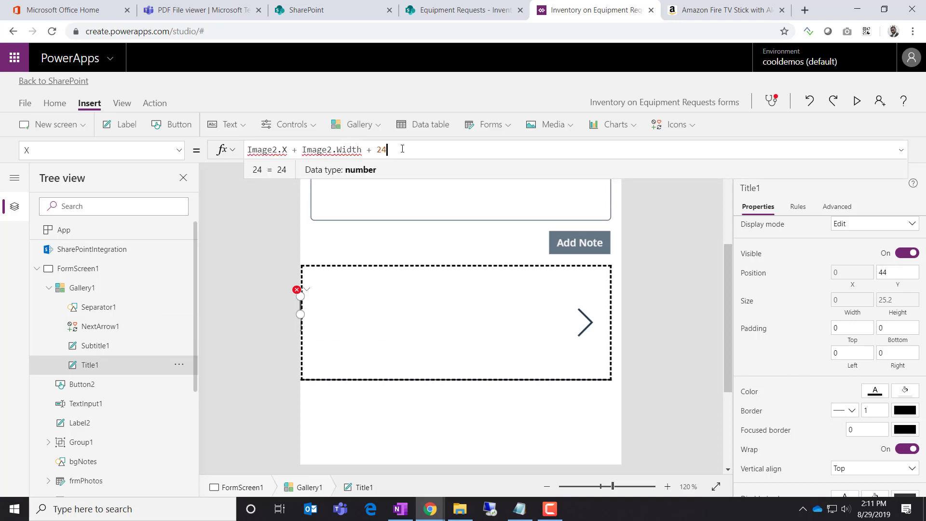
drag(388, 150, 179, 151)
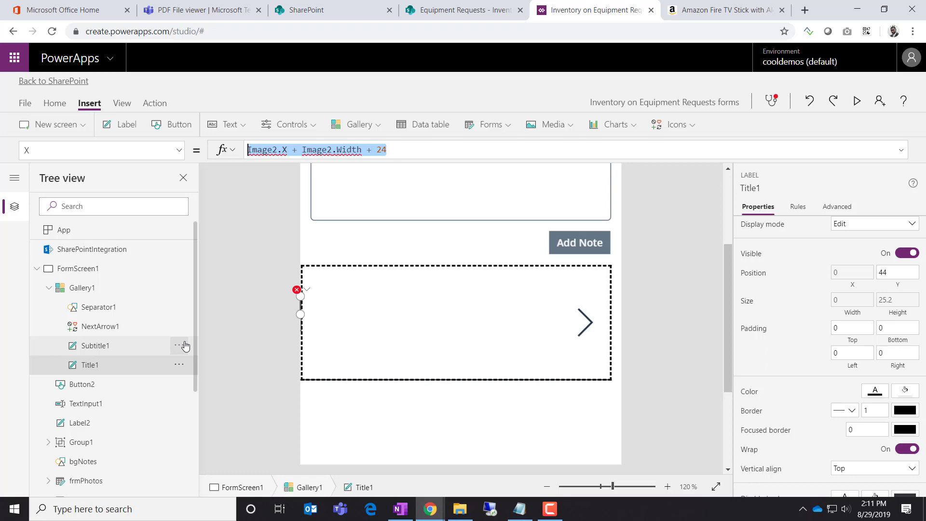
text(200)
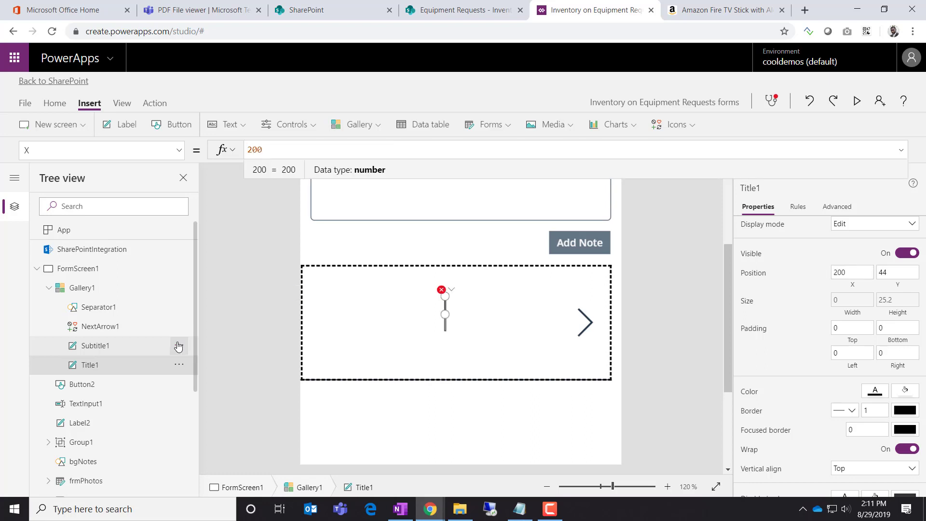
click(103, 348)
click(91, 365)
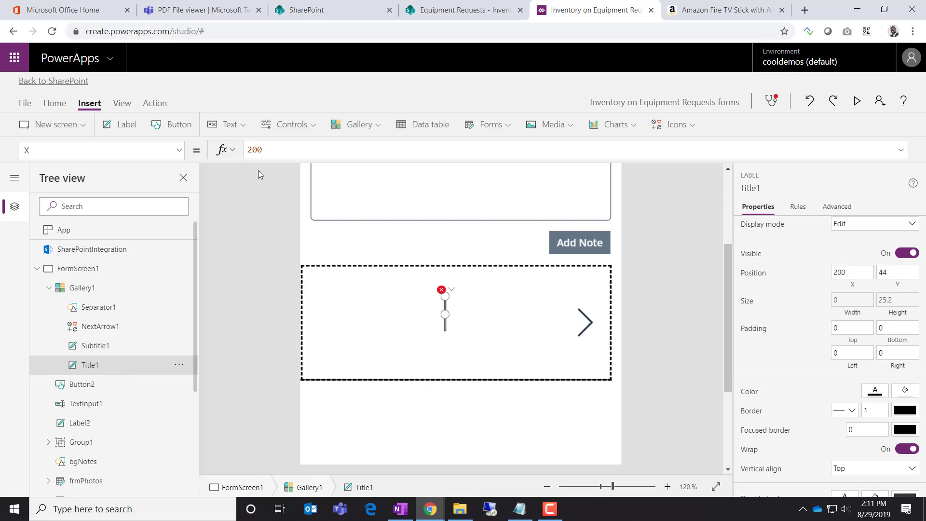
drag(276, 146, 185, 160)
text(0)
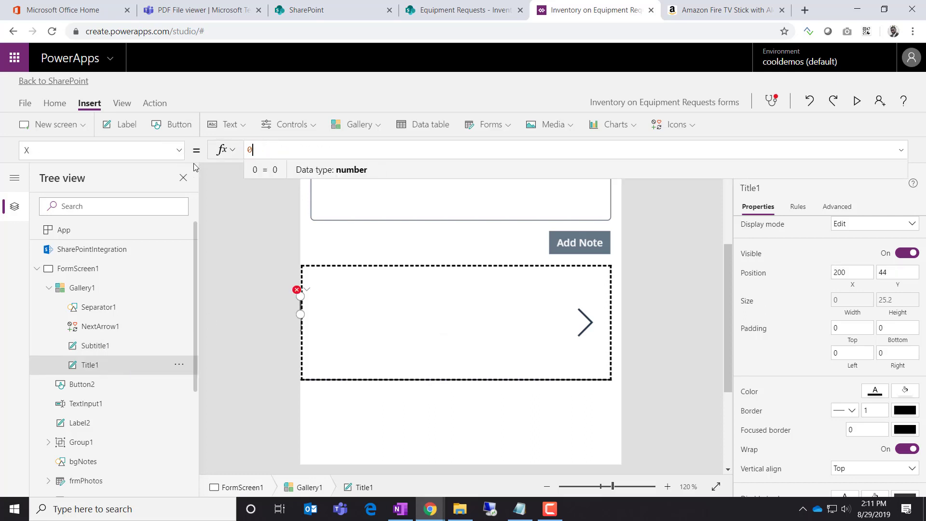
Replace Title1's erroring width formula with a fixed width of 200
click(307, 289)
click(333, 305)
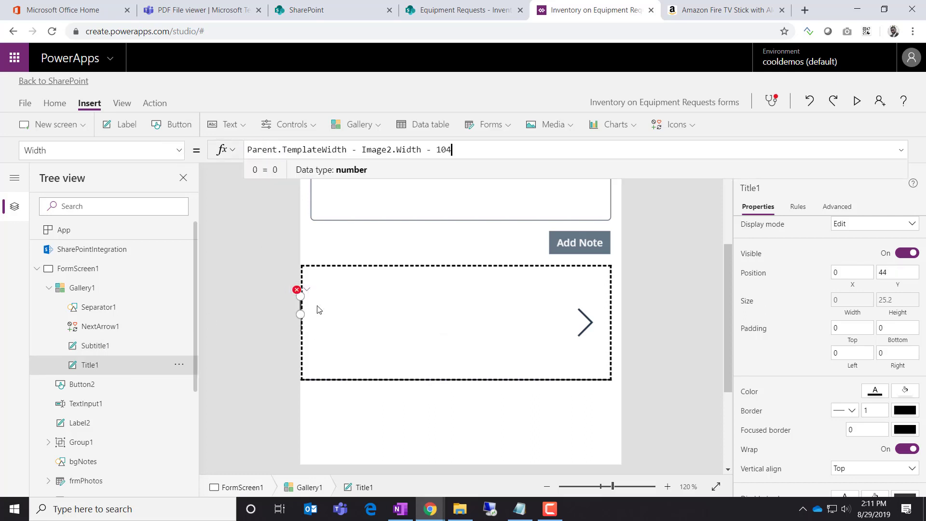
key(ctrl+a)
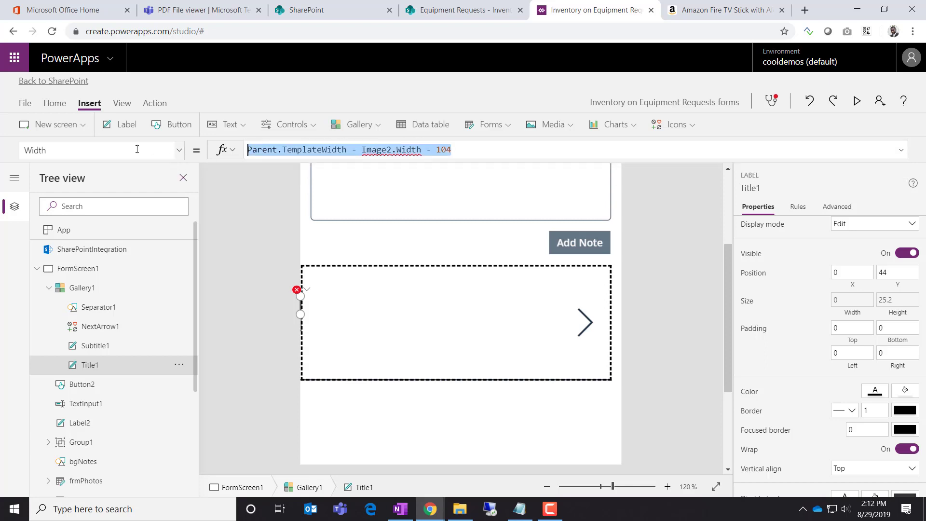
text(200)
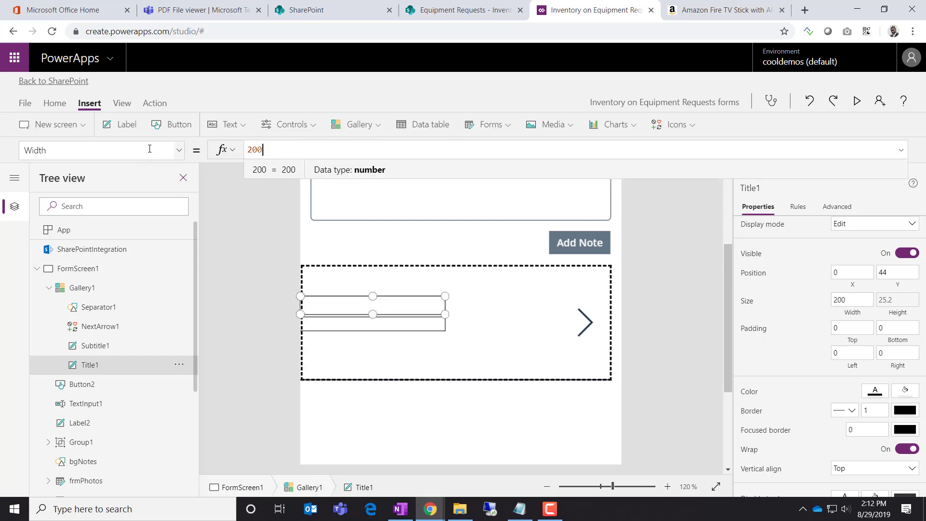
click(262, 330)
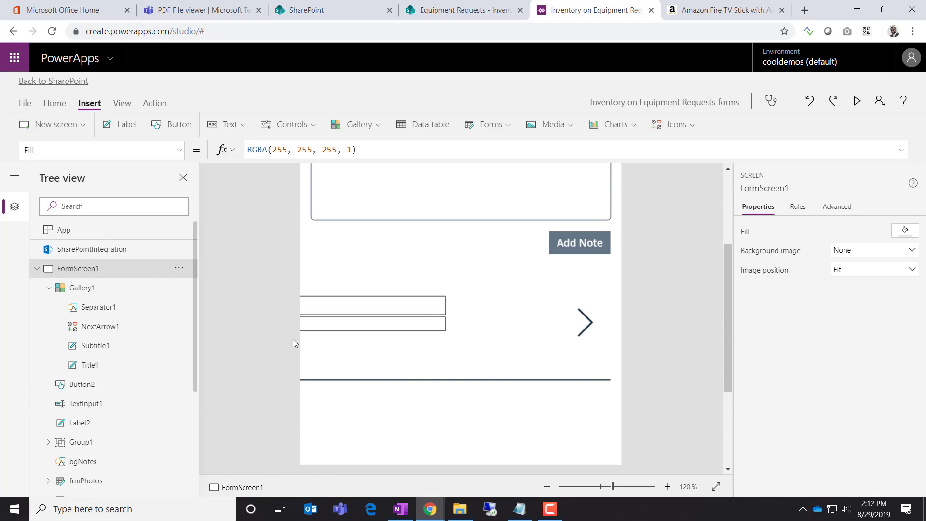
Delete the NextArrow1 arrow icon from the notes gallery
click(103, 353)
click(92, 364)
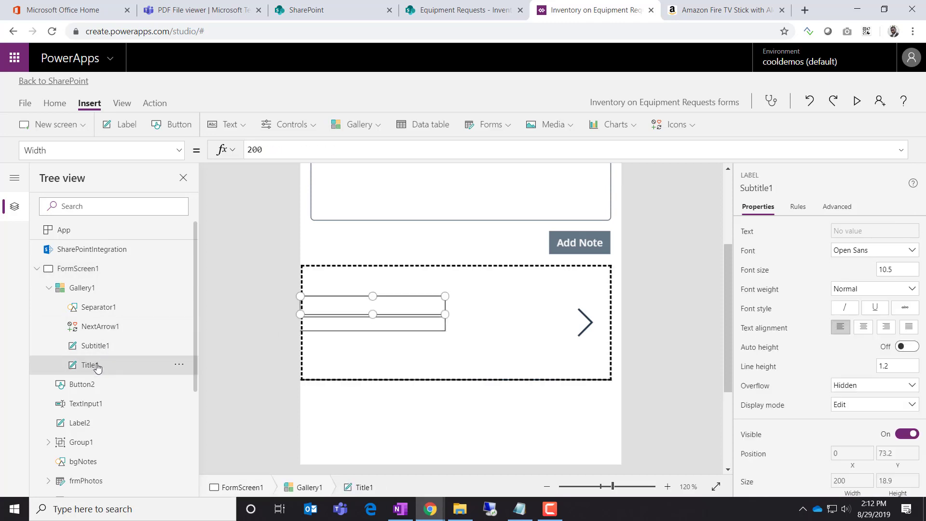
click(115, 328)
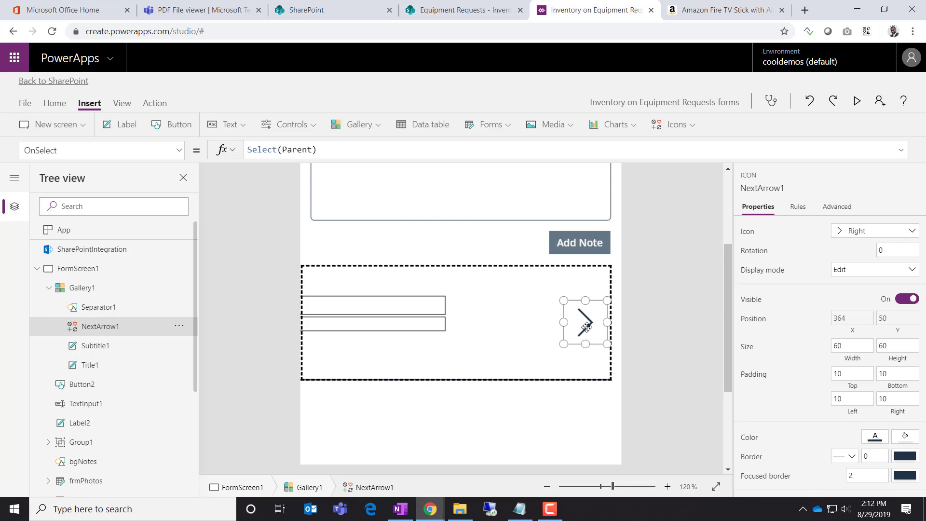
key(Delete)
Drag the title label to 56, 32 and the subtitle label to 80, 88 in the template
click(421, 311)
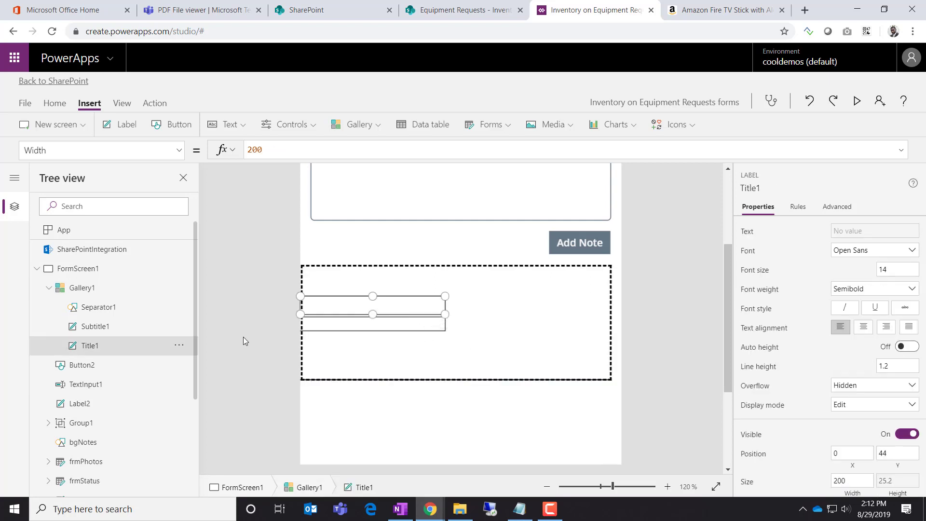
click(111, 310)
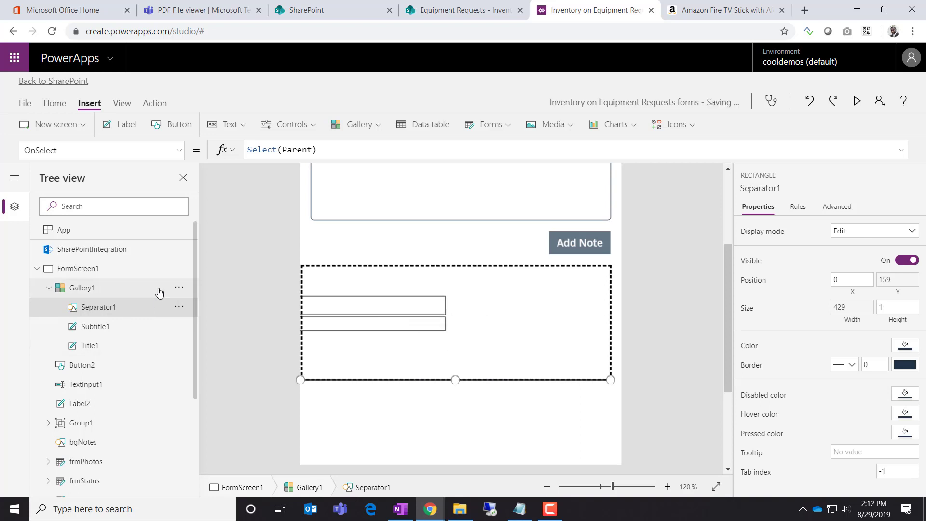
click(376, 307)
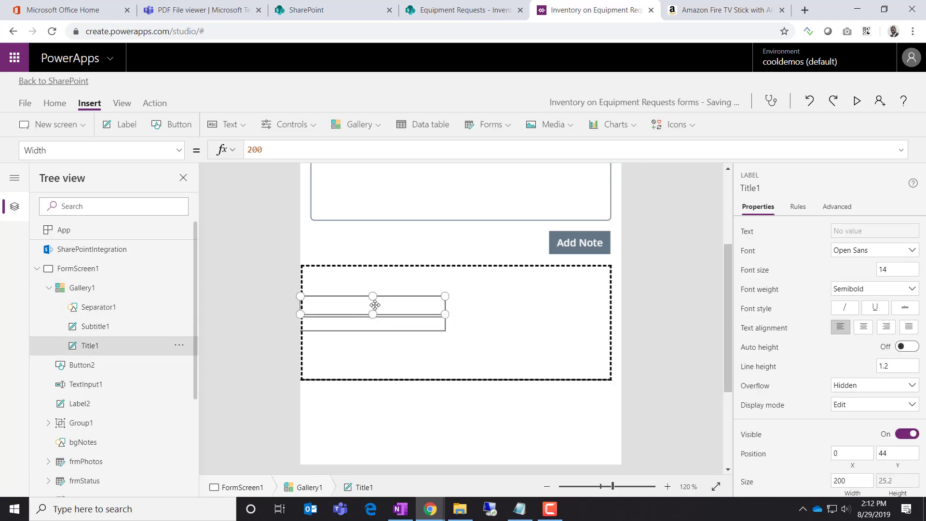
drag(375, 304, 389, 336)
click(376, 341)
click(128, 329)
mouse_move(401, 292)
mouse_down()
mouse_move(409, 312)
mouse_move(373, 302)
mouse_move(416, 295)
mouse_up()
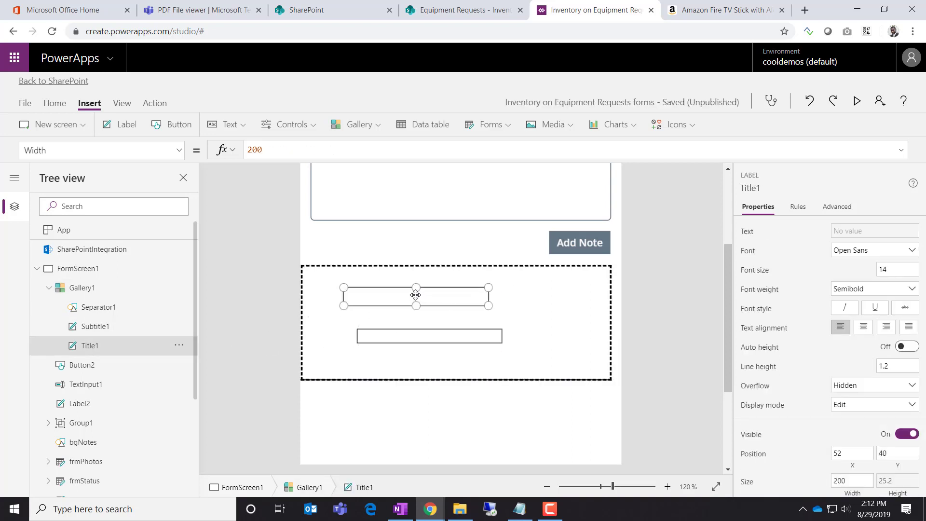
click(412, 333)
drag(396, 336, 363, 329)
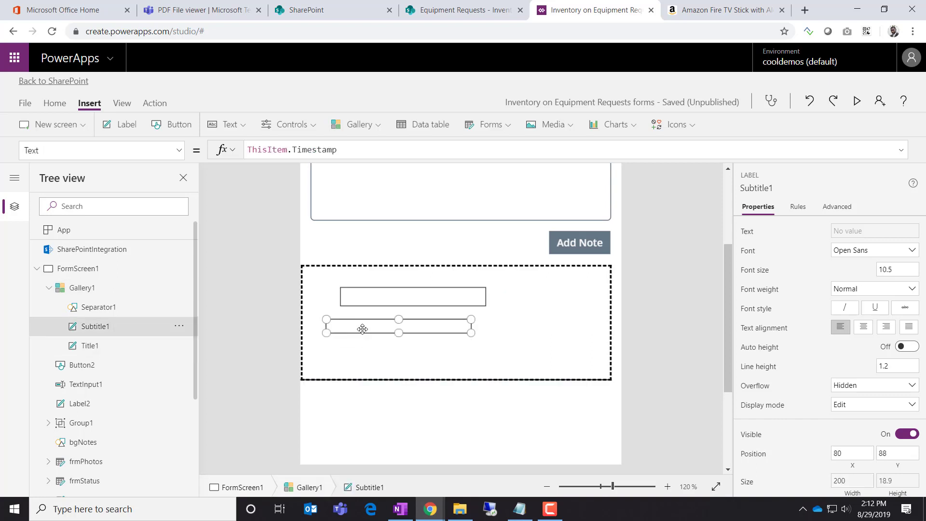
click(372, 292)
click(368, 299)
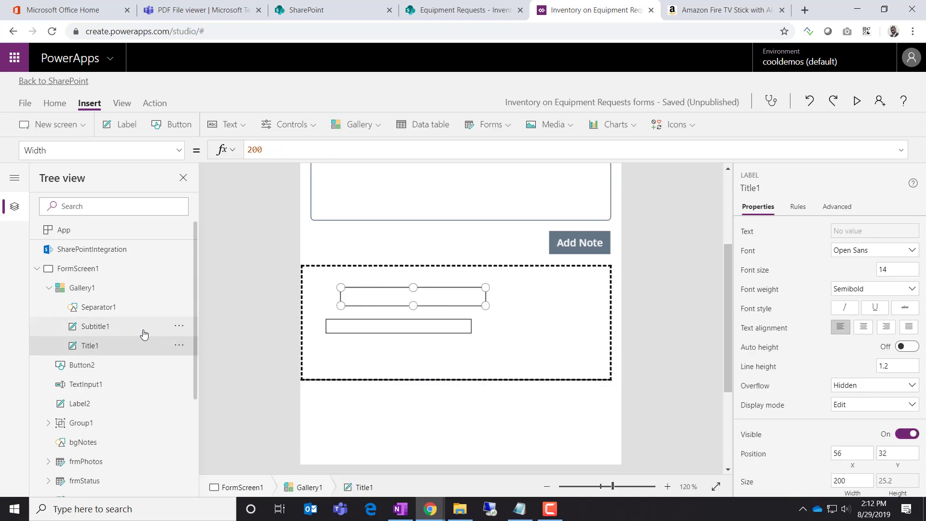
Rename the Title1 label to lblDate from its Tree view menu
click(180, 346)
mouse_move(201, 443)
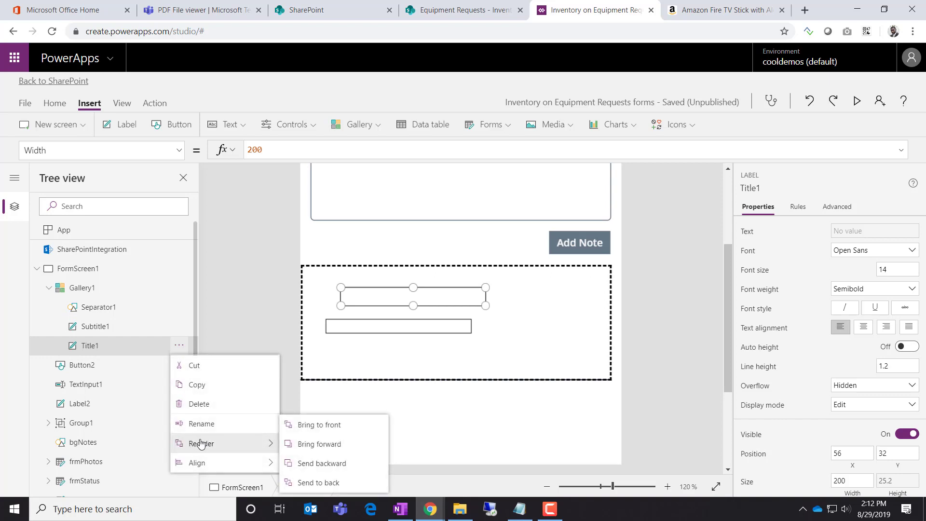
click(202, 424)
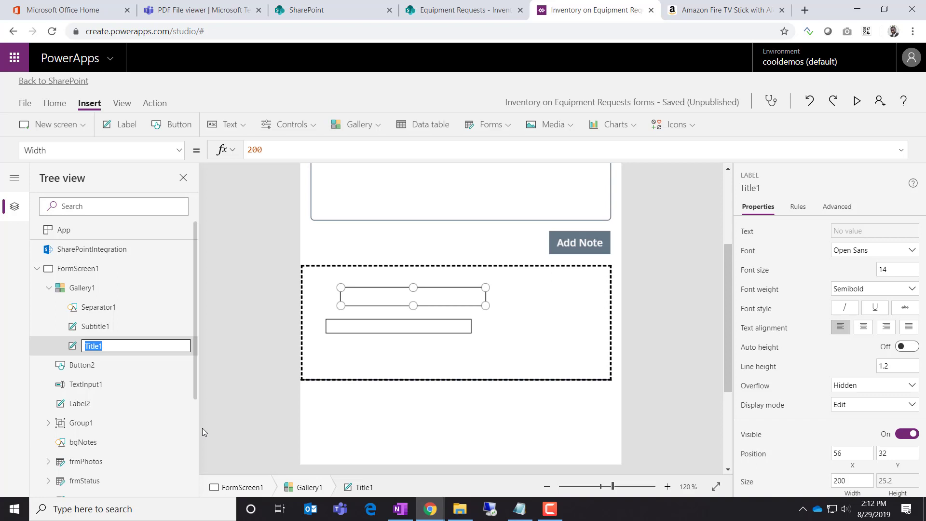
text(lblT)
key(BackSpace)
key(BackSpace)
key(BackSpace)
key(BackSpace)
text(lblDate)
click(329, 328)
Rename the Subtitle1 label to lblTitle
click(330, 327)
click(180, 328)
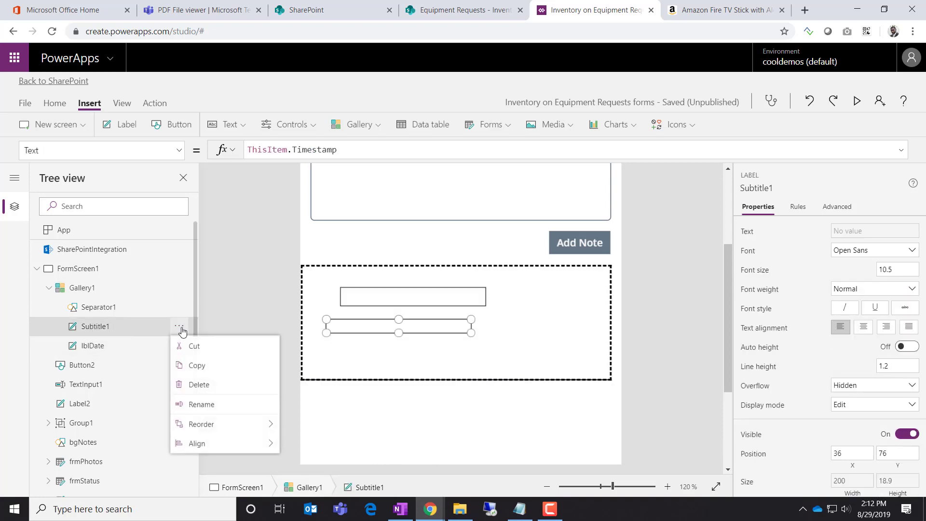
click(217, 405)
text(lb)
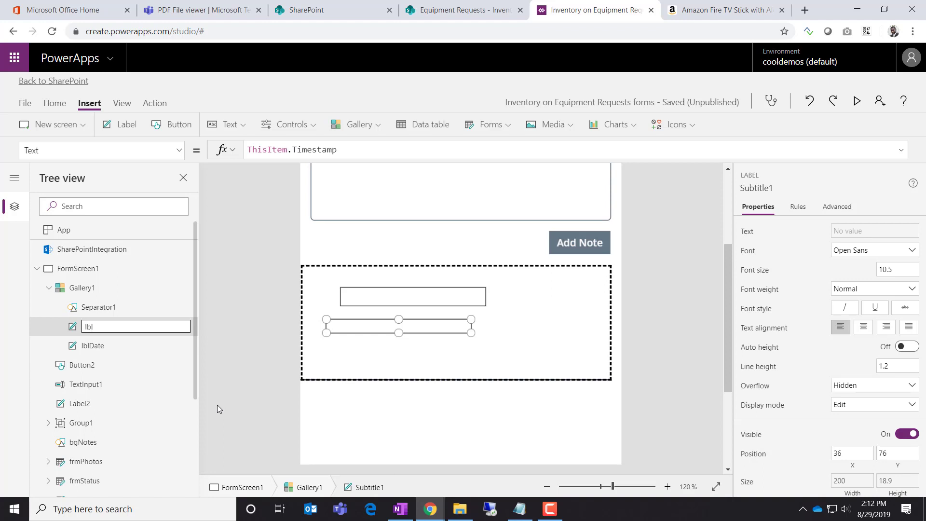
text(lTitle)
key(Return)
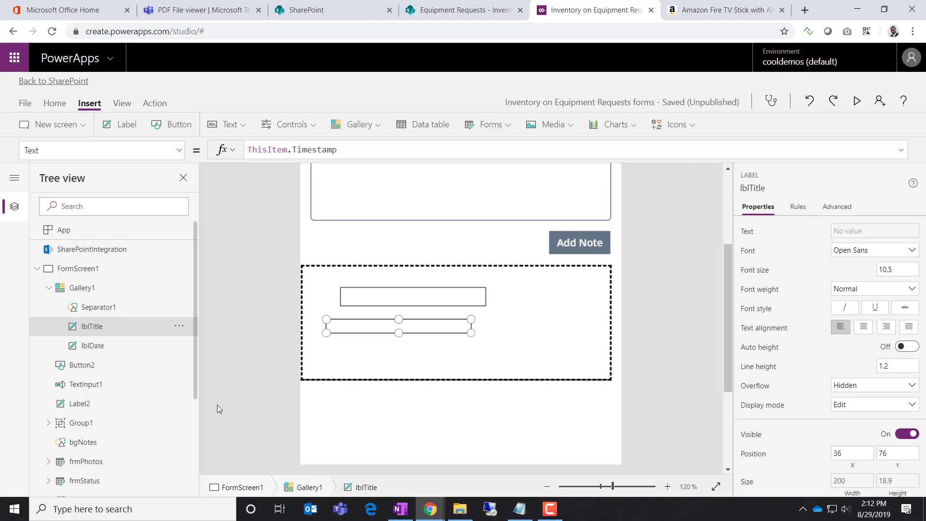
Place lblDate at X 12 (108 wide) and a 229-wide lblTitle beside it at X 131
drag(370, 325, 346, 277)
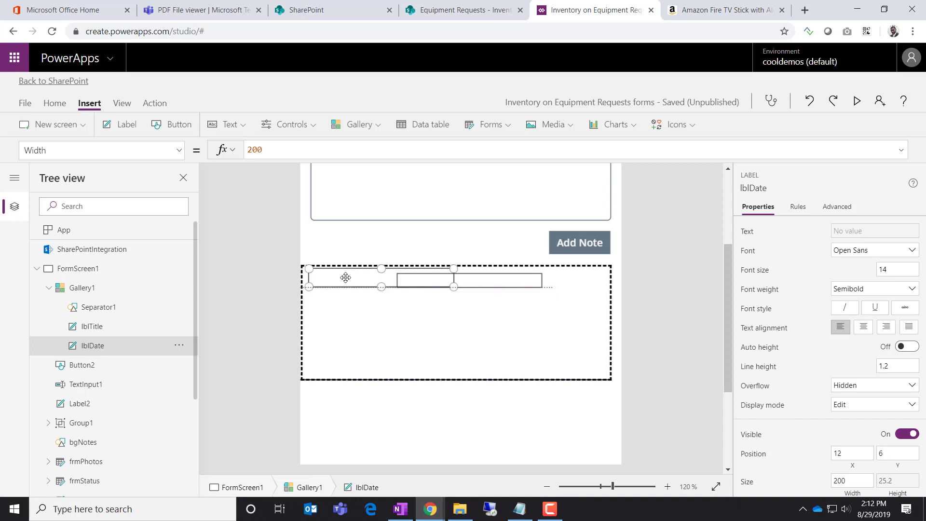
drag(454, 287, 388, 288)
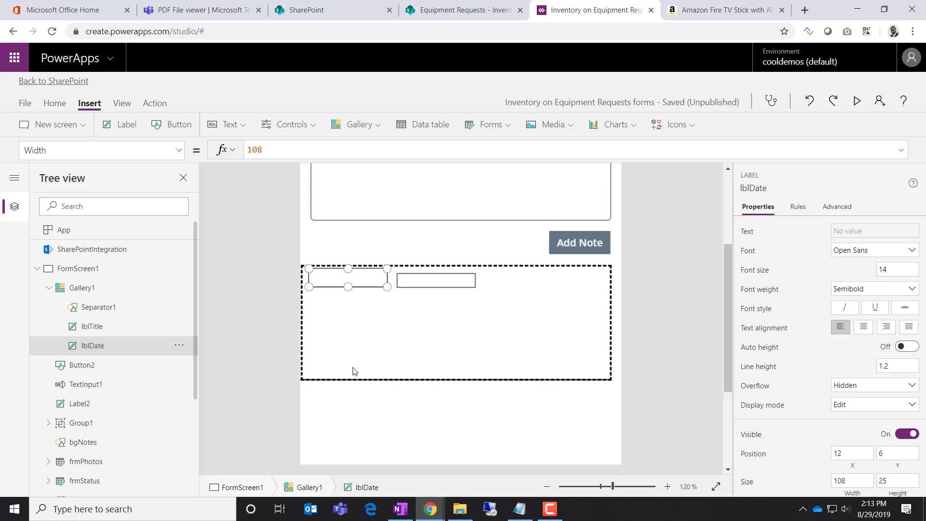
click(420, 280)
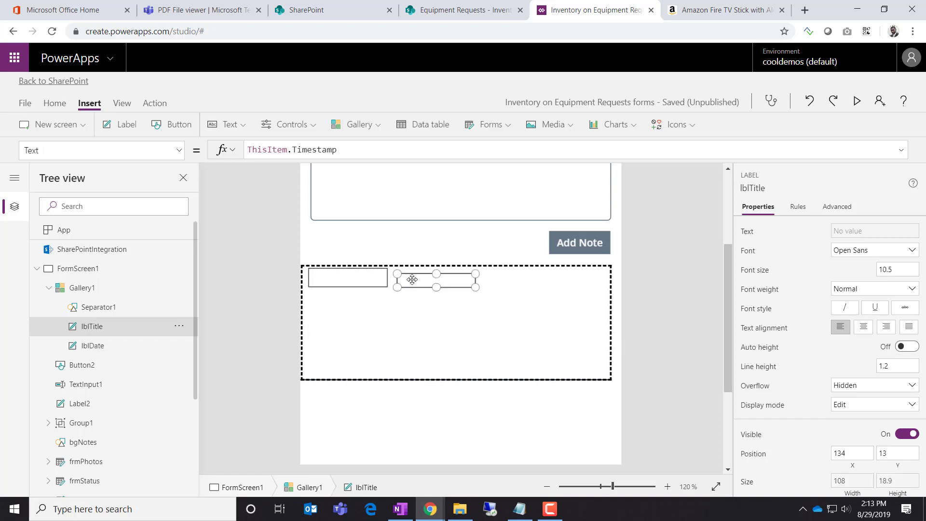
drag(413, 277, 433, 298)
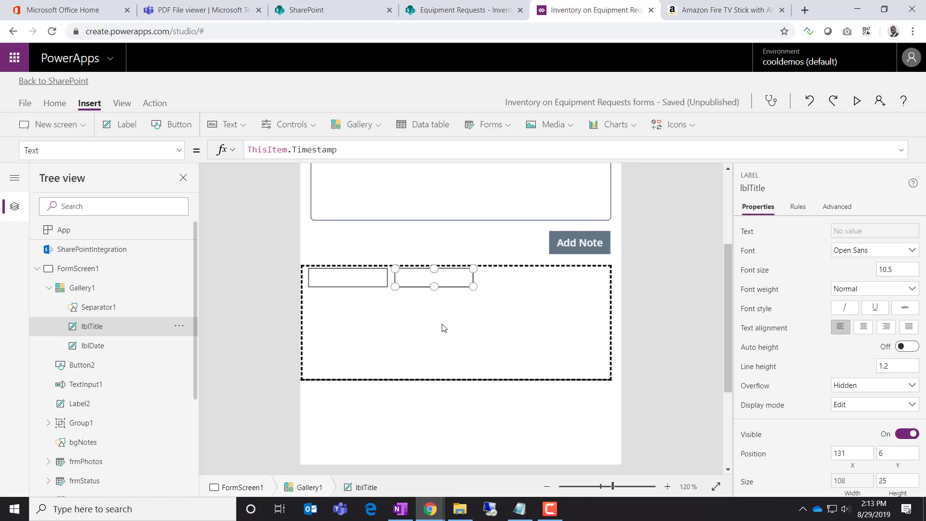
click(360, 278)
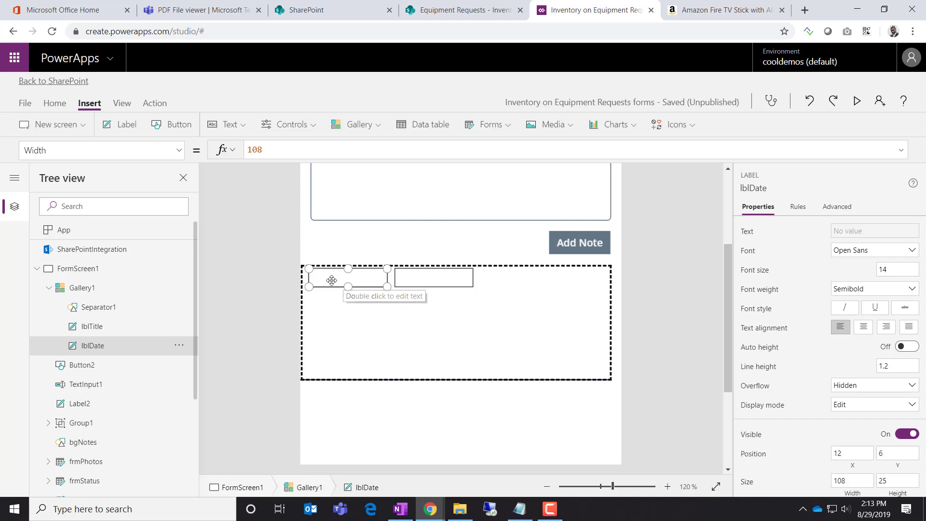
drag(332, 280, 327, 282)
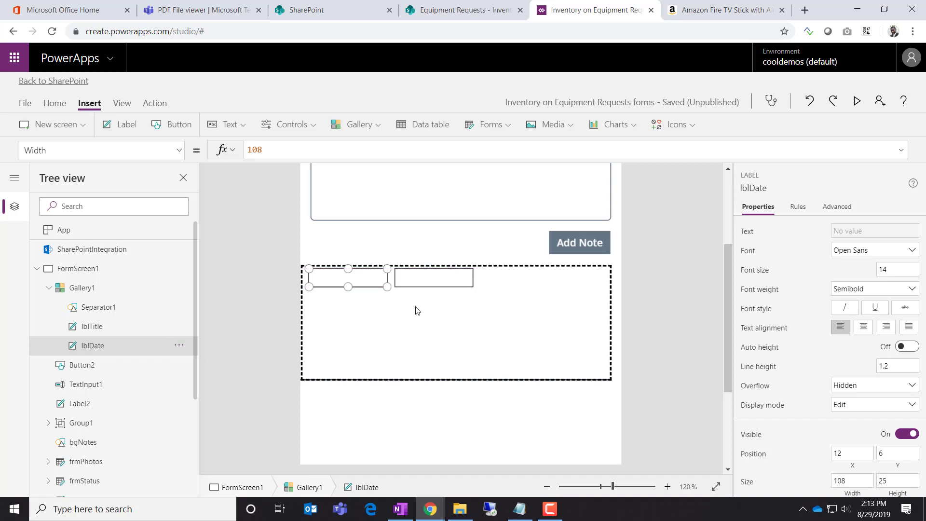
click(430, 282)
drag(475, 288, 561, 287)
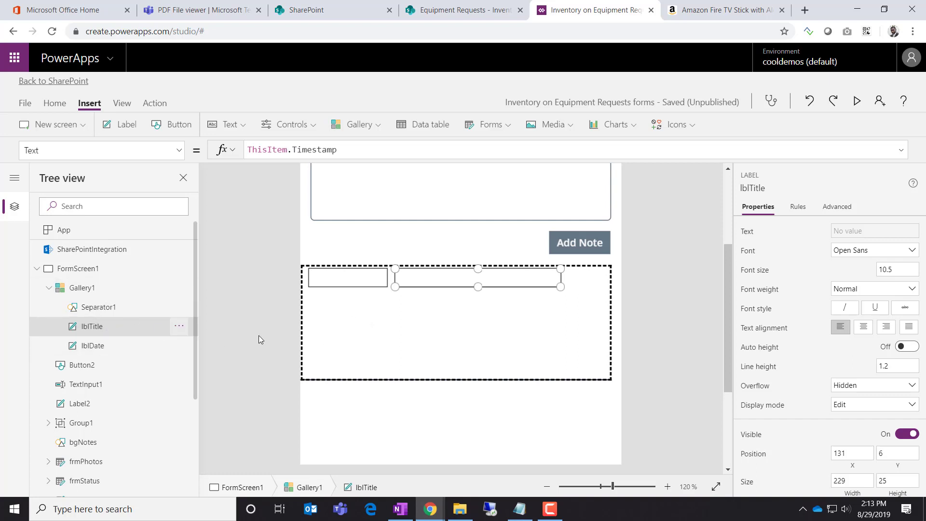
click(360, 325)
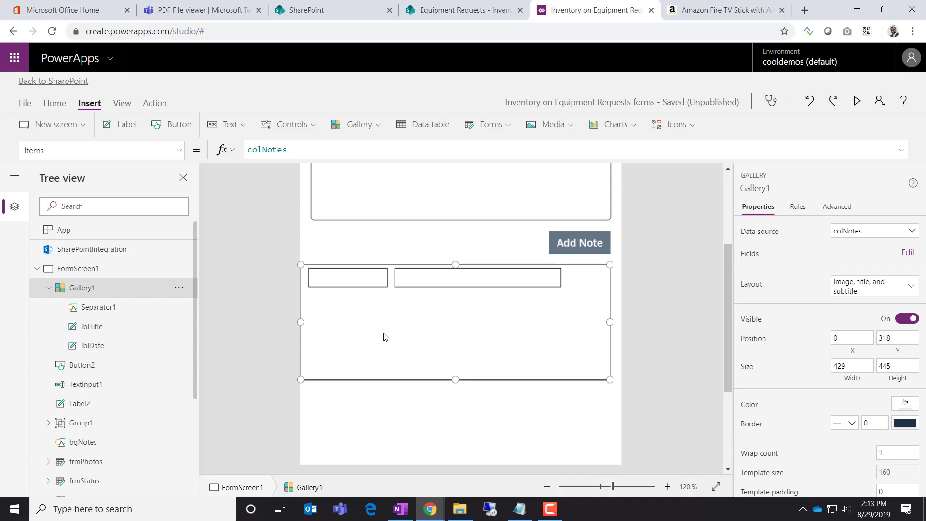
scroll(386, 337, down, 3)
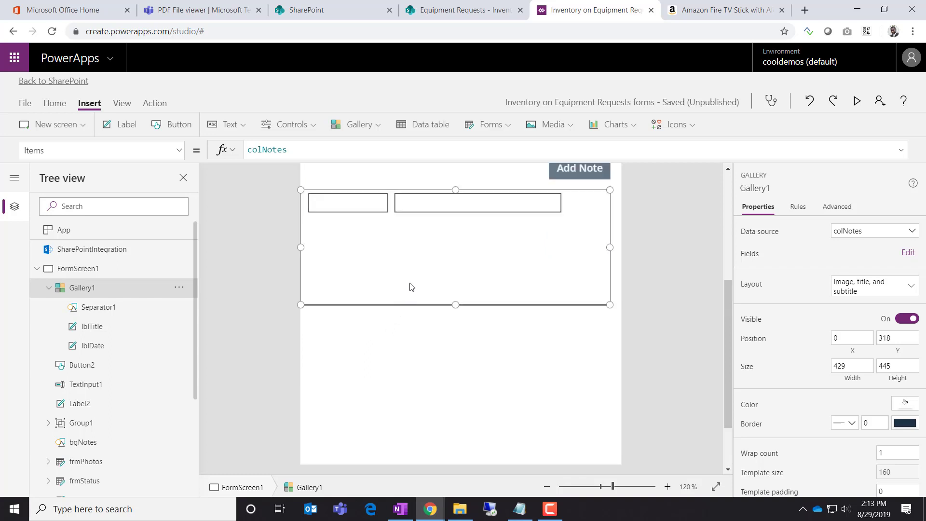
scroll(458, 334, down, 3)
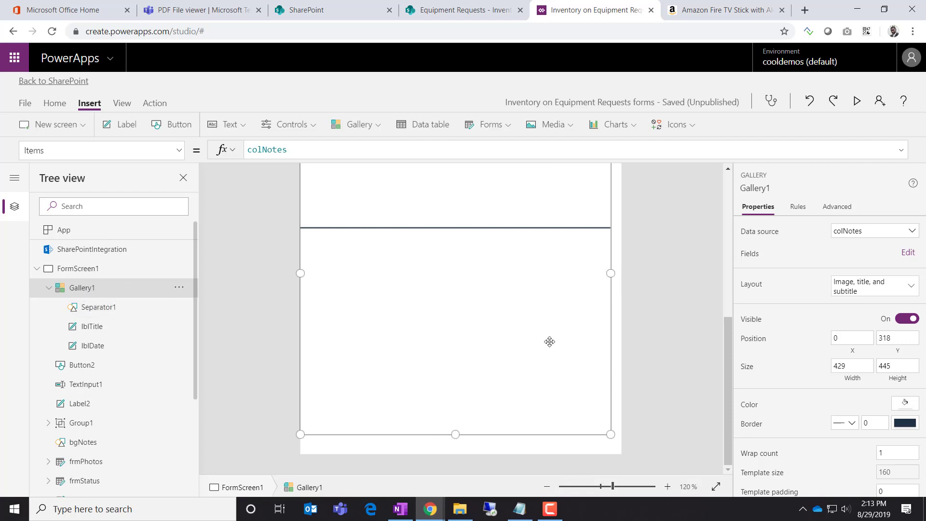
scroll(549, 340, up, 2)
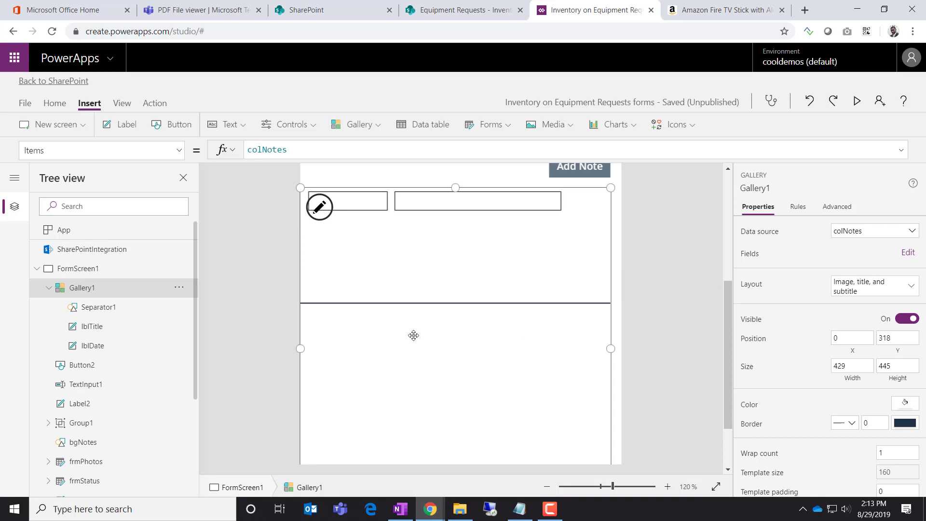
click(367, 207)
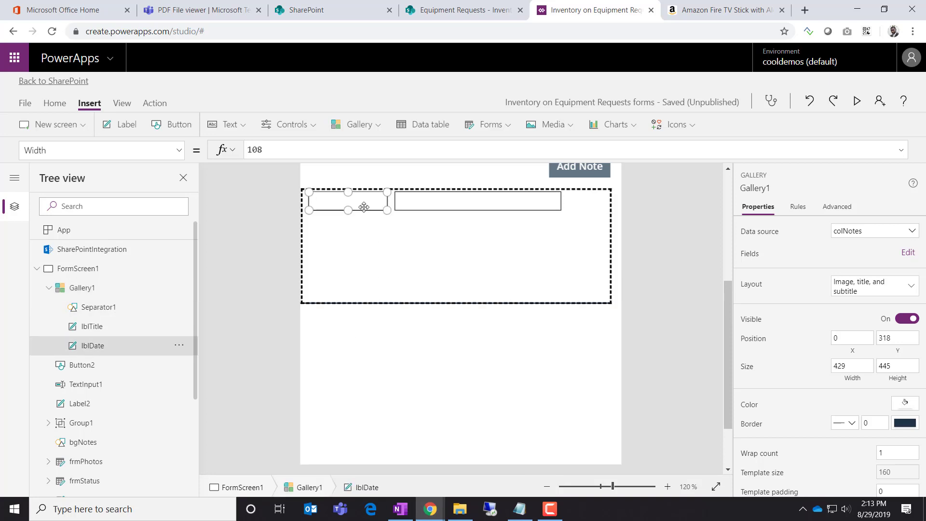
click(403, 269)
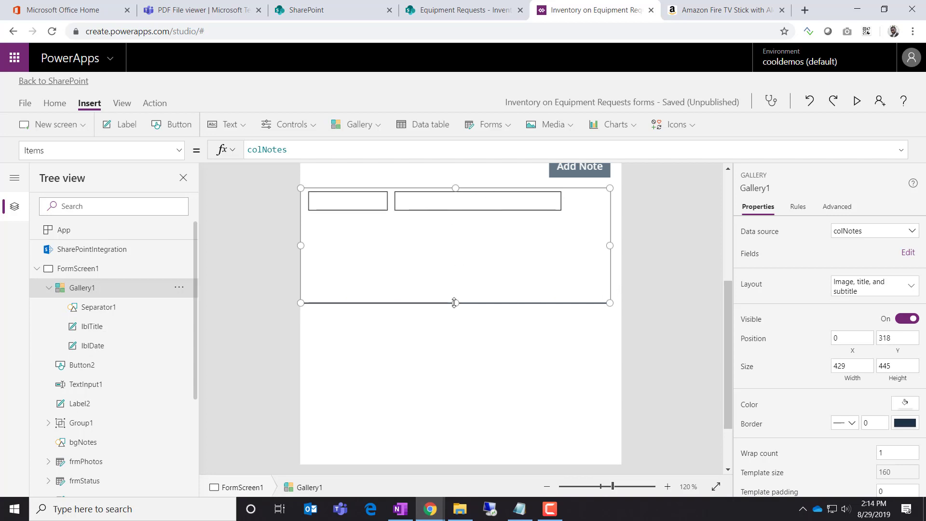
drag(454, 303, 455, 225)
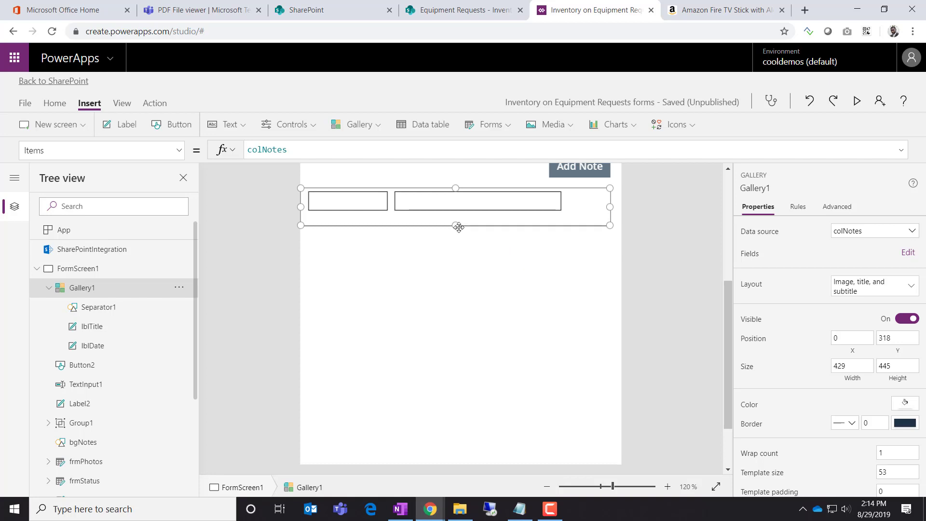
drag(456, 225, 444, 306)
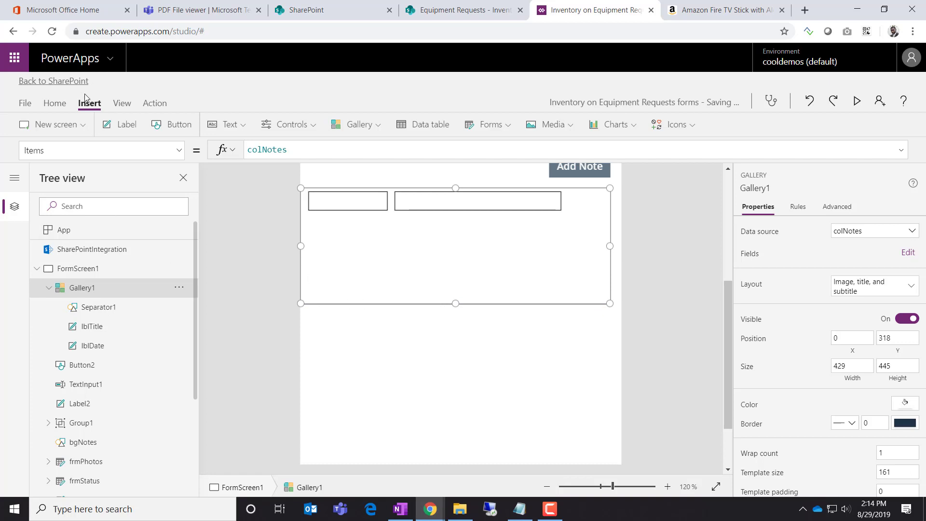
Insert a new label into Gallery1, moving it to 12,43 and sizing it to 406x106
click(124, 128)
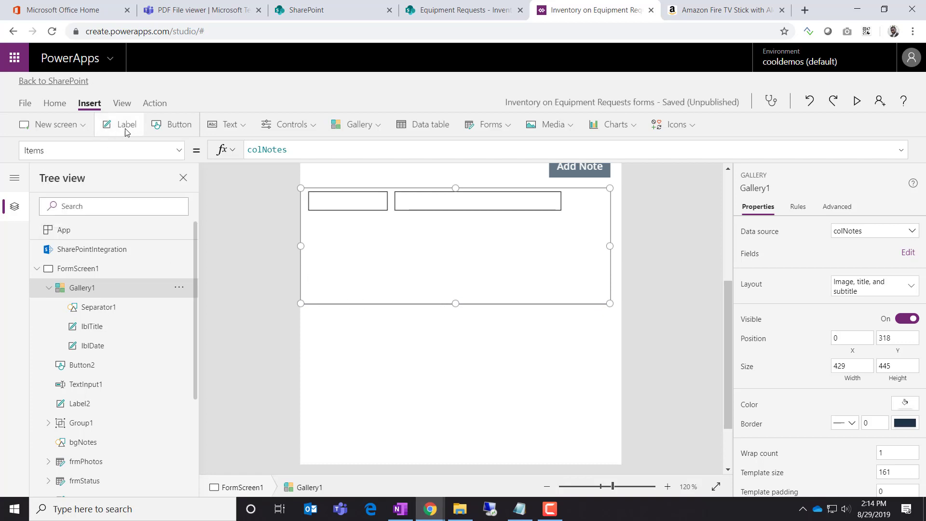
drag(381, 233, 361, 235)
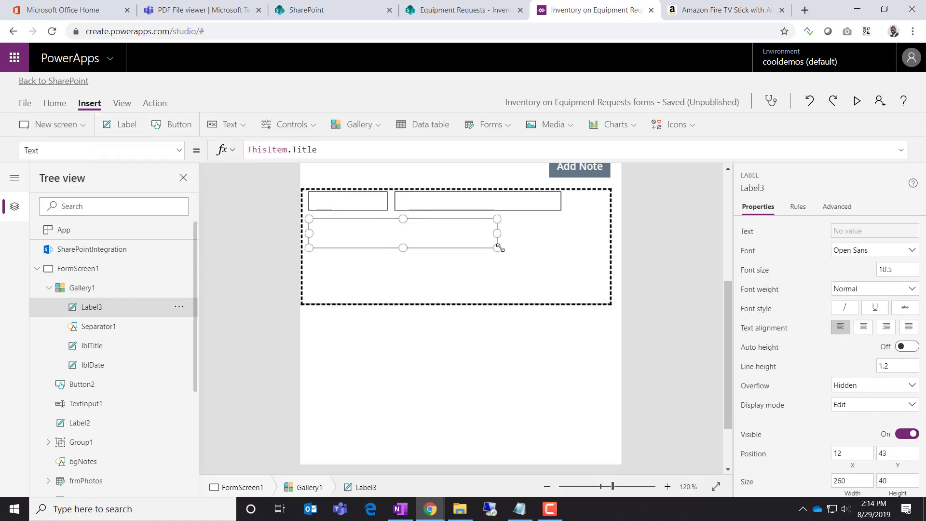
drag(498, 247, 605, 296)
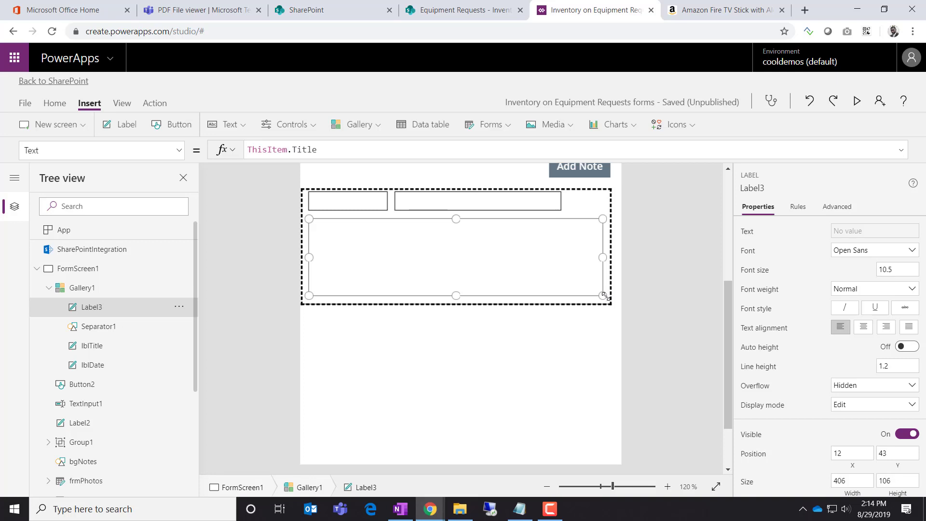
click(648, 302)
click(492, 277)
Give the note-body label a border width of 1 and compare it with the PDF design
scroll(856, 425, down, 3)
click(876, 472)
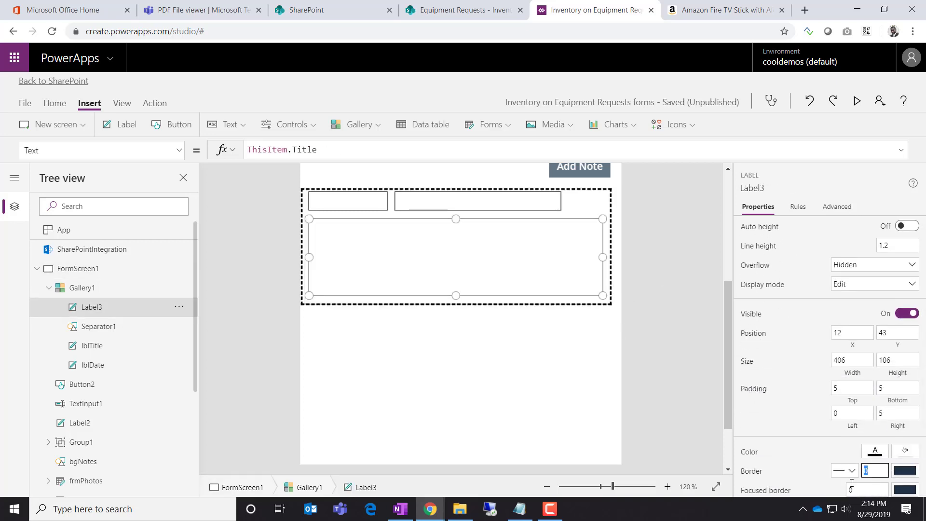
text(1)
click(838, 448)
click(647, 300)
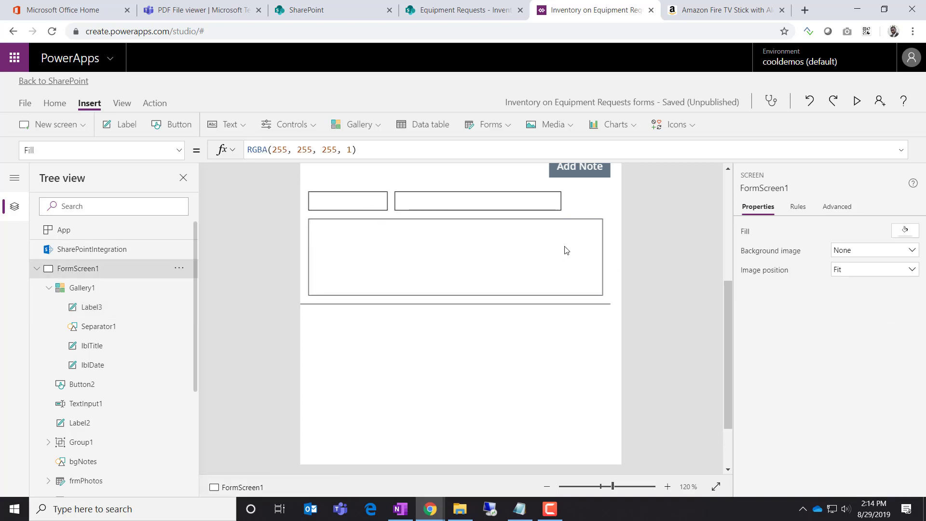
click(225, 13)
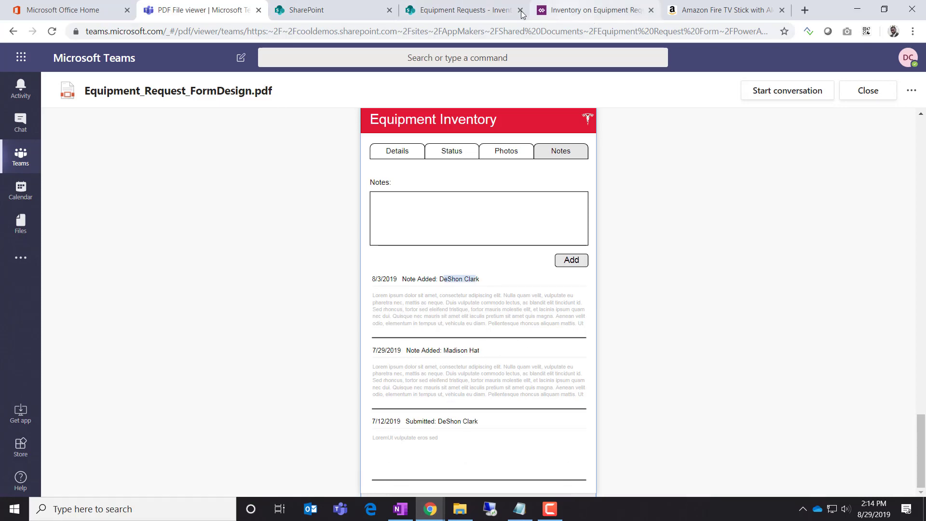
click(488, 10)
click(593, 10)
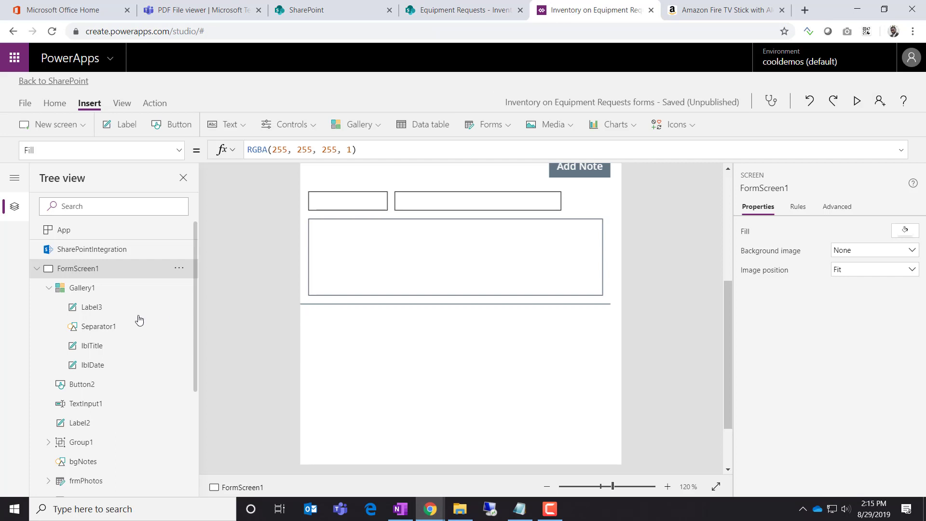
click(124, 332)
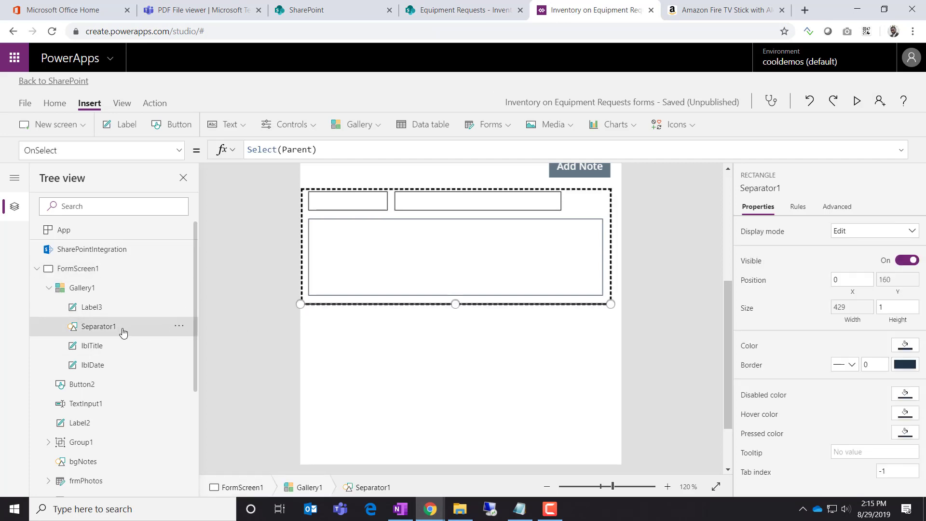
Paste a copy of the separator and nudge it up to Y 35 under the date and title labels
click(179, 326)
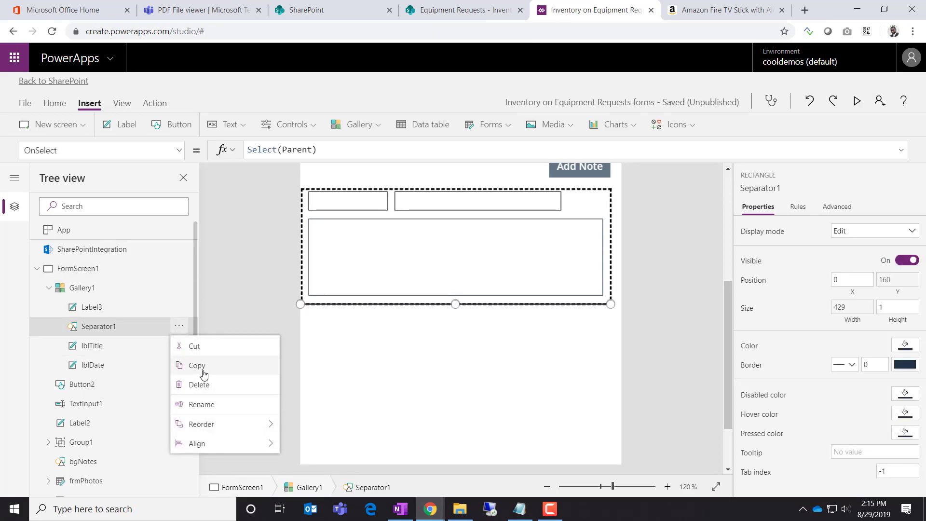
click(204, 374)
click(337, 273)
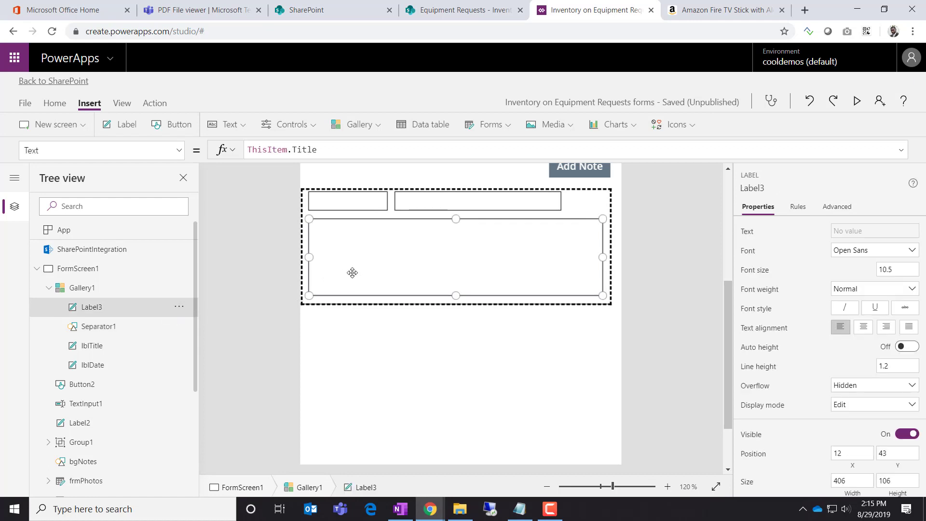
key(ctrl+v)
scroll(436, 279, up, 5)
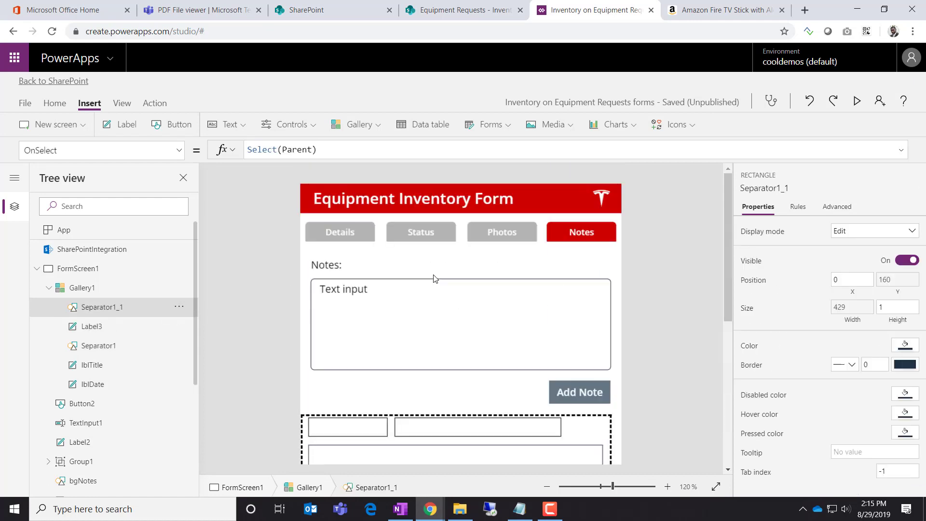
scroll(436, 279, down, 3)
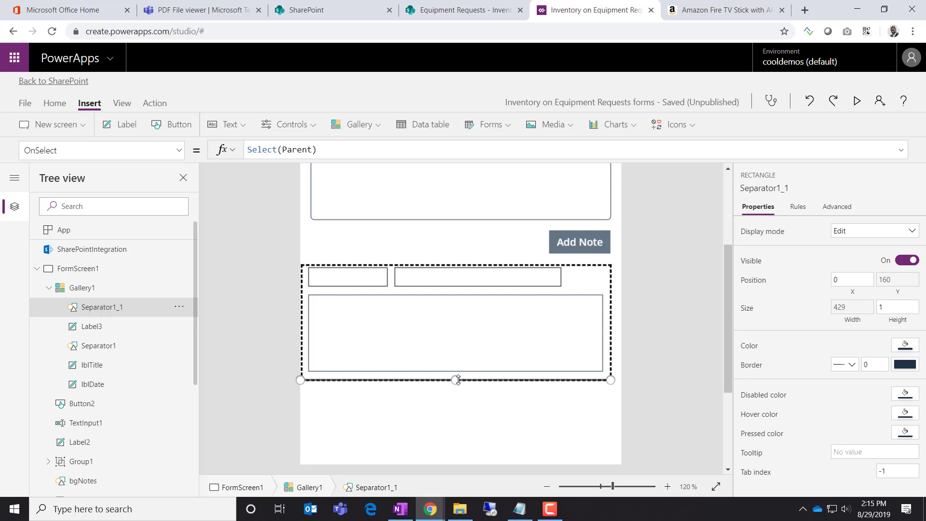
key(Up)
key(Up)
key(Up)
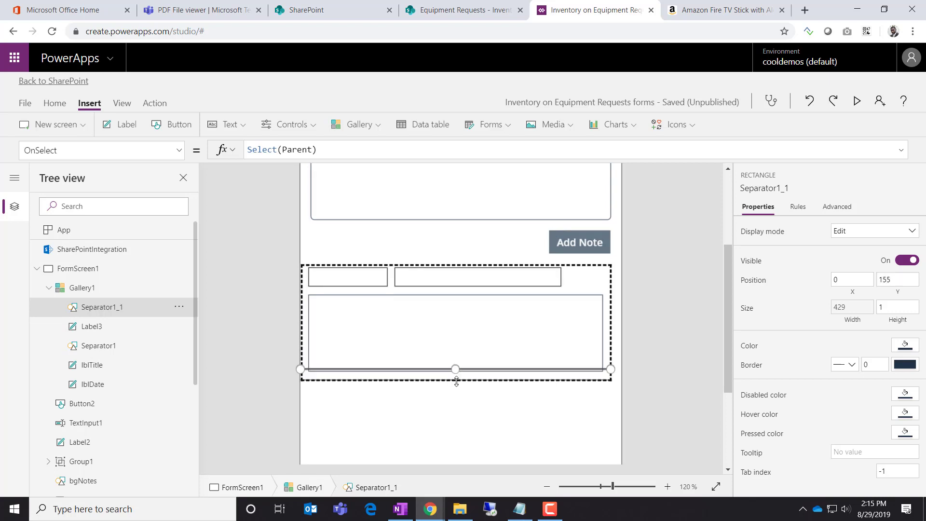
key(Up)
key(Up)
key(Up)
key(Up)
key(Up)
key(Up)
key(Up)
key(Up)
key(Up)
key(Up)
key(Up)
key(Up)
key(Up)
key(Up)
key(Up)
key(Up)
key(Up)
key(Up)
key(Up)
key(Up)
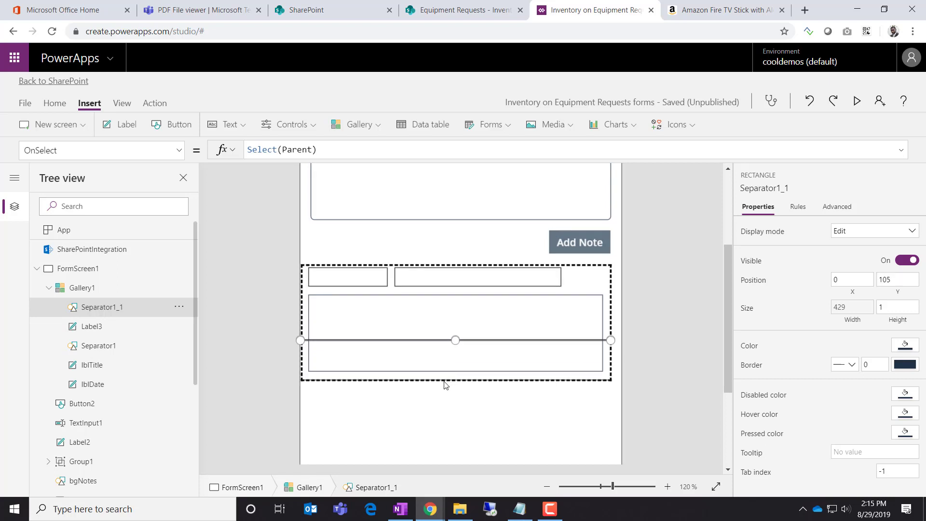
key(Up)
key(Up)
key(Up)
key(Up)
key(Up)
key(Up)
key(Up)
key(Up)
key(Up)
key(Up)
key(Up)
key(Up)
key(Up)
key(Up)
key(Up)
key(Up)
key(Up)
key(Up)
key(Up)
key(Up)
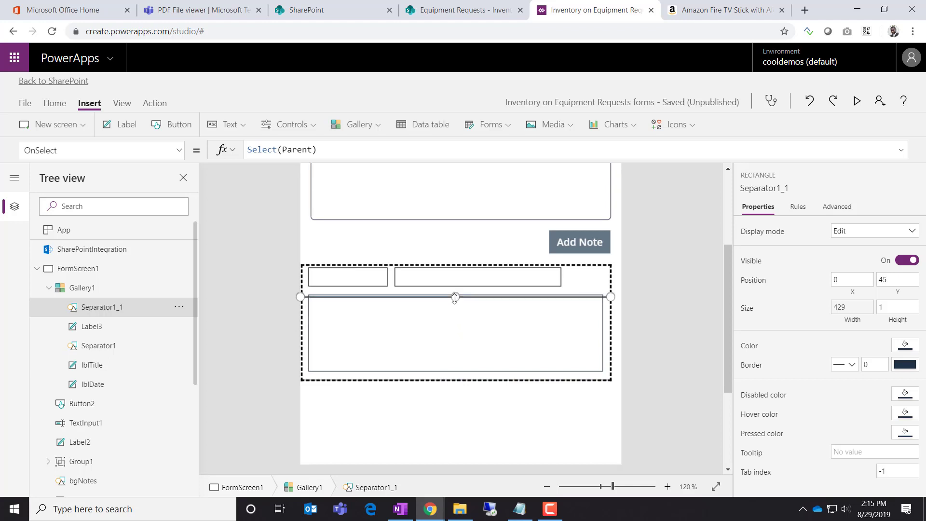
key(Up)
key(Up)
key(Up)
key(Up)
key(Up)
key(Up)
key(Up)
key(Up)
key(Up)
key(Up)
key(Up)
key(Up)
key(Up)
key(Up)
key(Up)
key(Down)
key(Down)
key(Down)
key(Down)
key(Down)
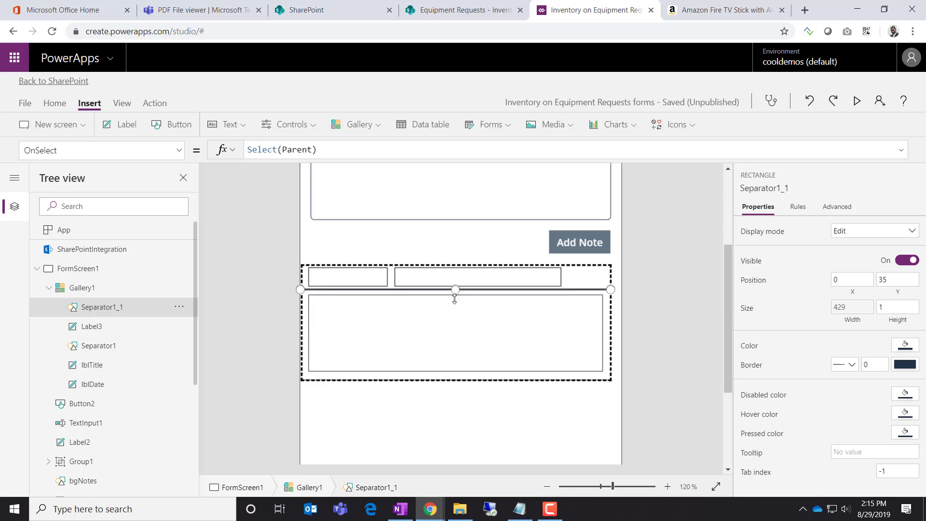
click(643, 356)
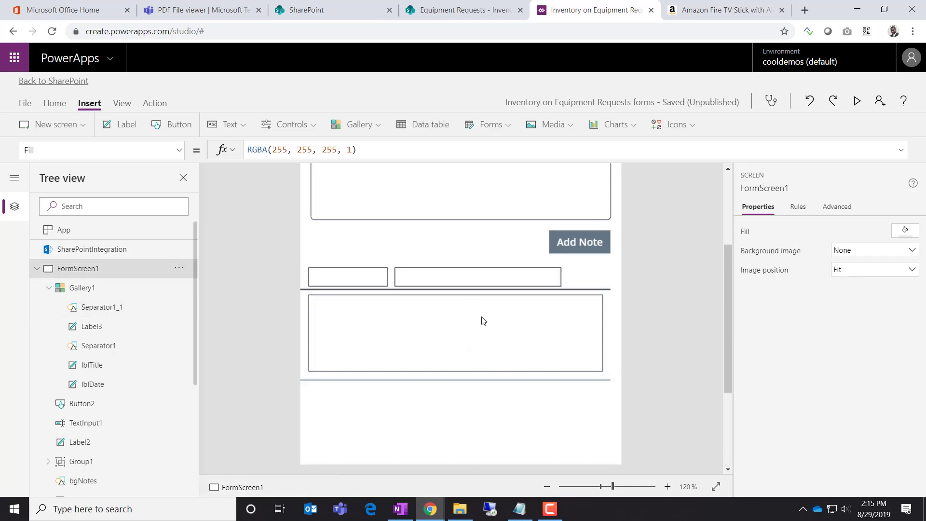
Set the Separator1_1 divider line's color to a light grey theme swatch
click(583, 292)
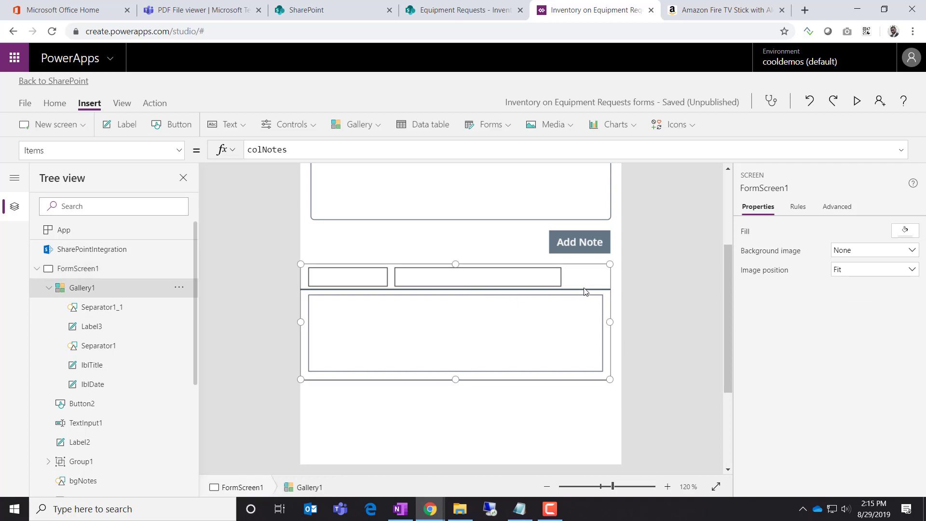
click(127, 314)
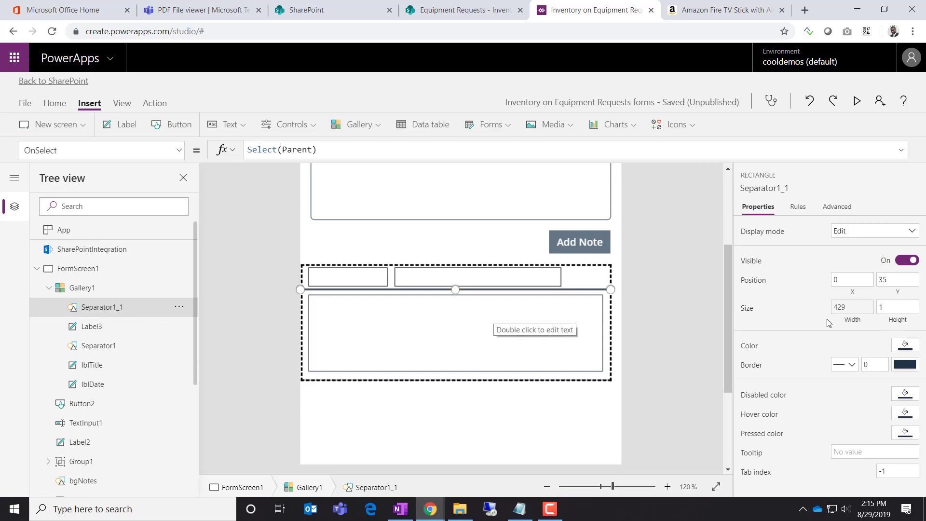
click(915, 352)
click(720, 304)
click(685, 314)
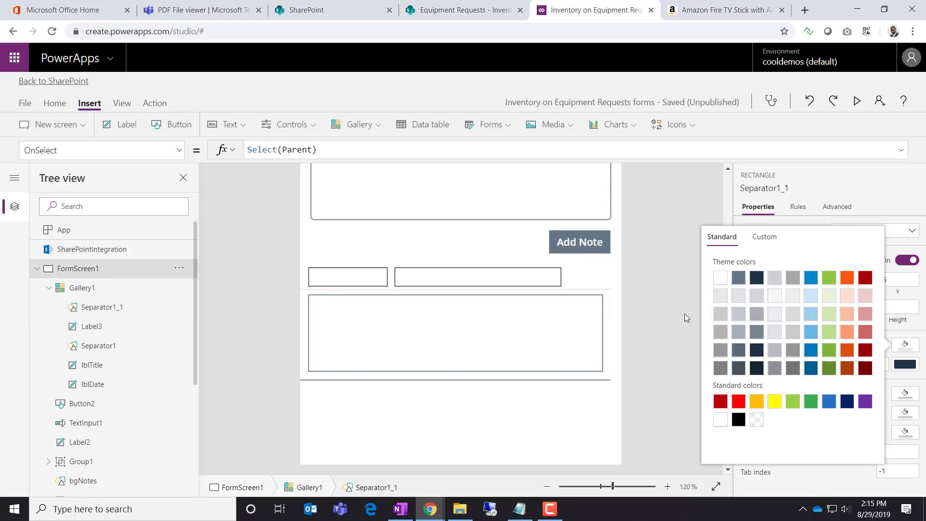
click(593, 292)
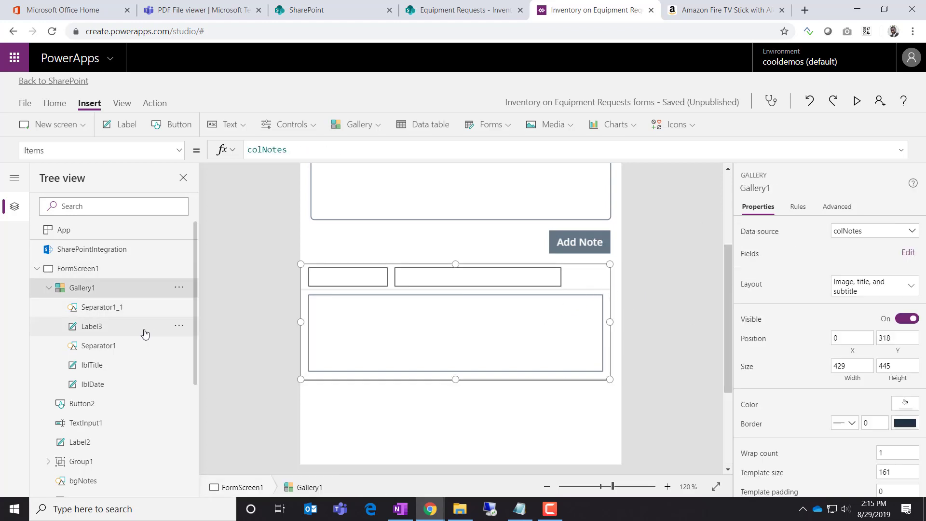
click(129, 309)
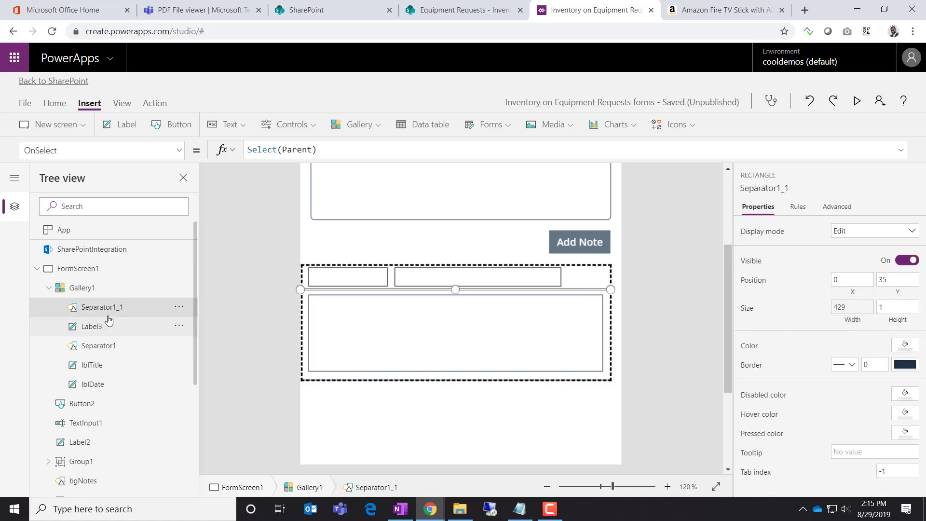
click(651, 381)
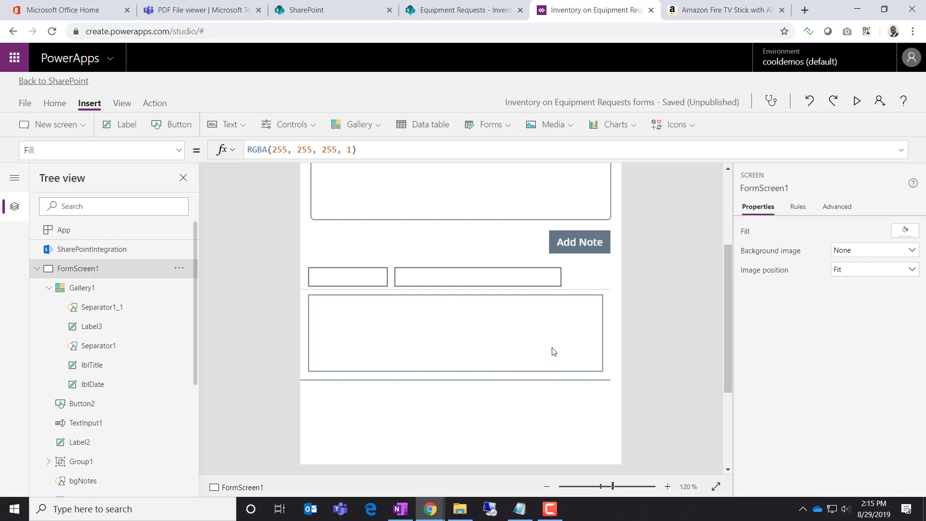
Drag lblTitle's right edge out so it lines up with the notes body box's right edge
click(543, 285)
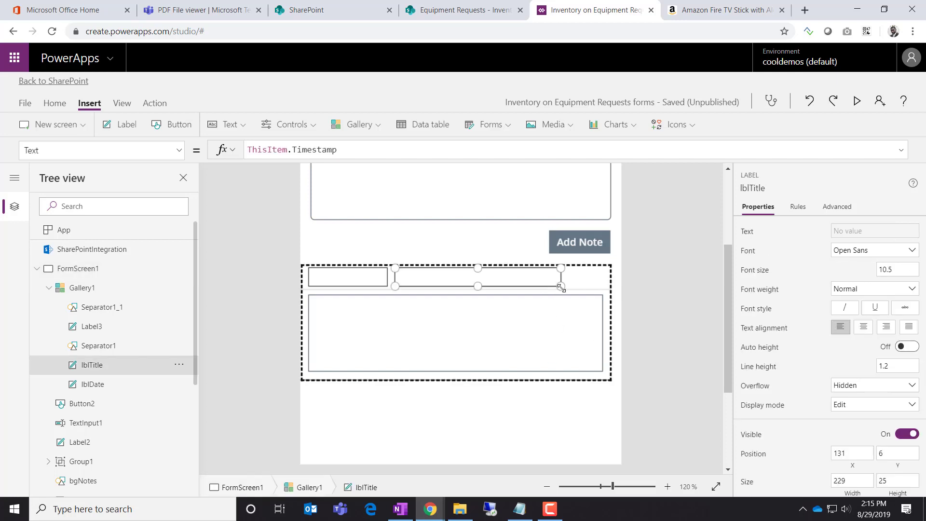
drag(561, 287, 604, 288)
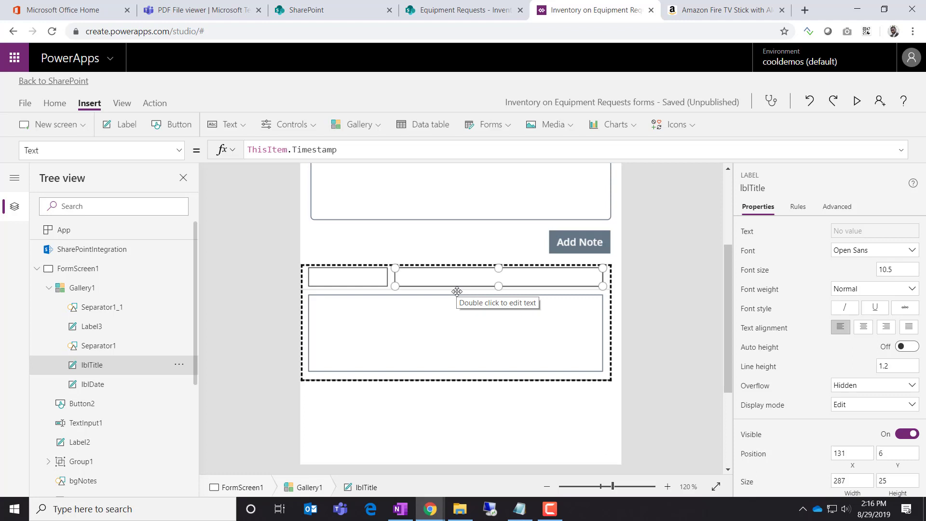
click(355, 277)
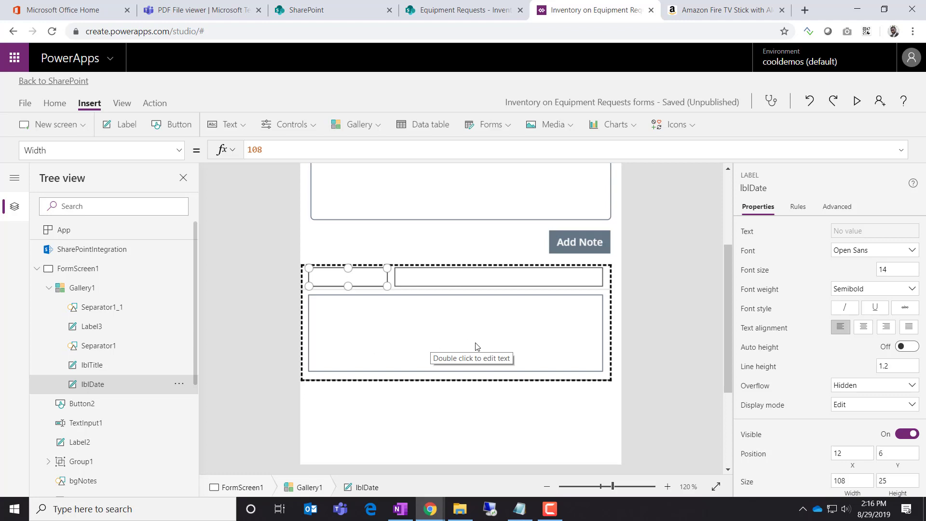
click(648, 345)
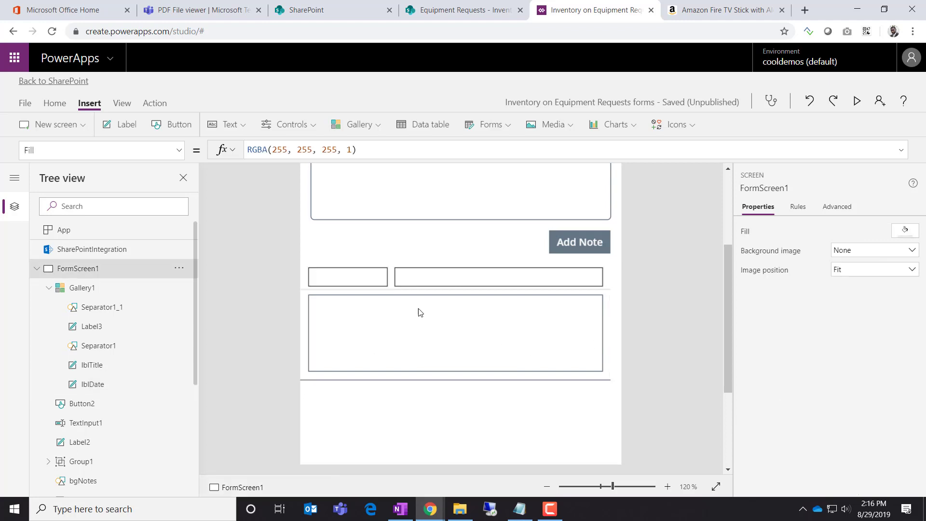
Open Gallery1's field mappings and rename the body label Label3 to lblNotes
click(102, 292)
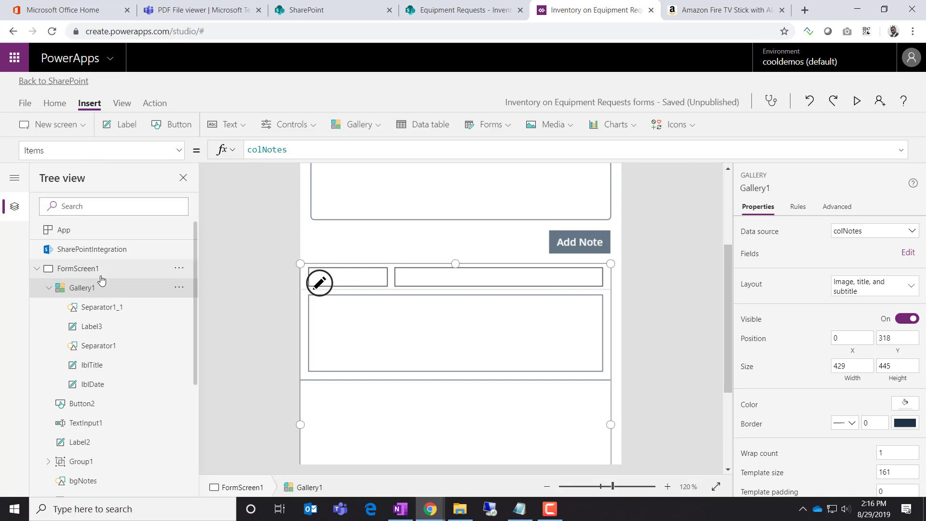
click(908, 253)
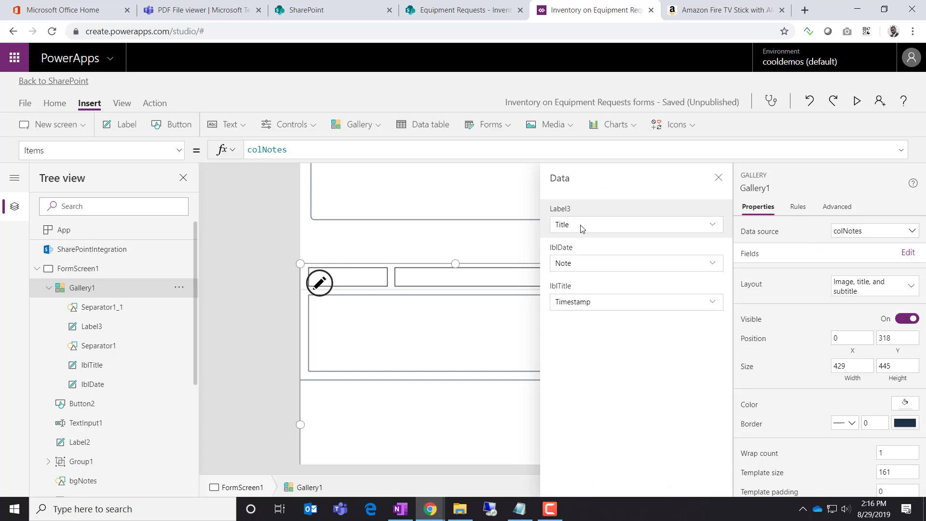
click(126, 327)
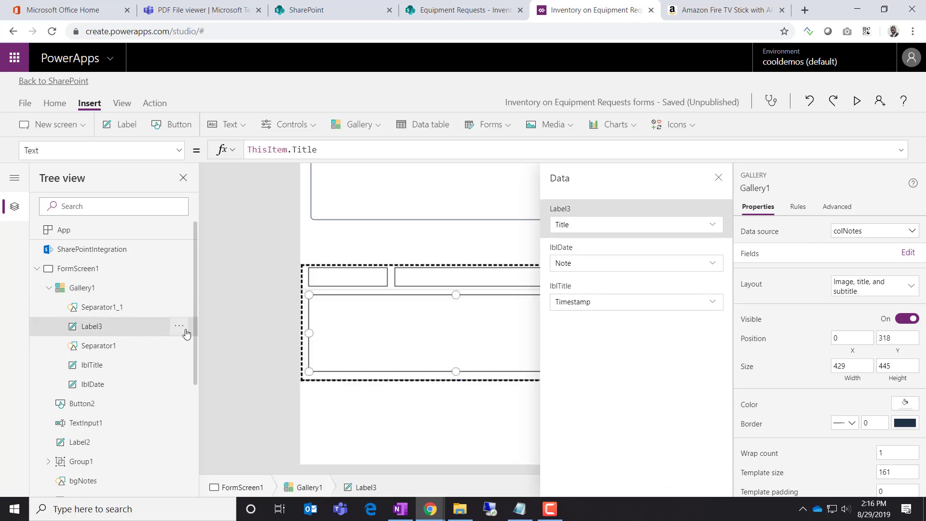
click(181, 330)
click(202, 426)
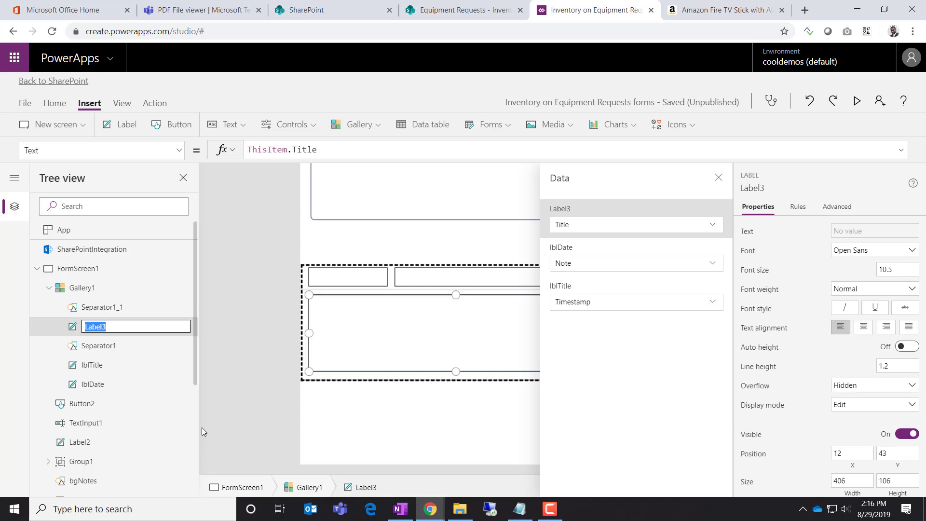
text(lblNotes)
key(Return)
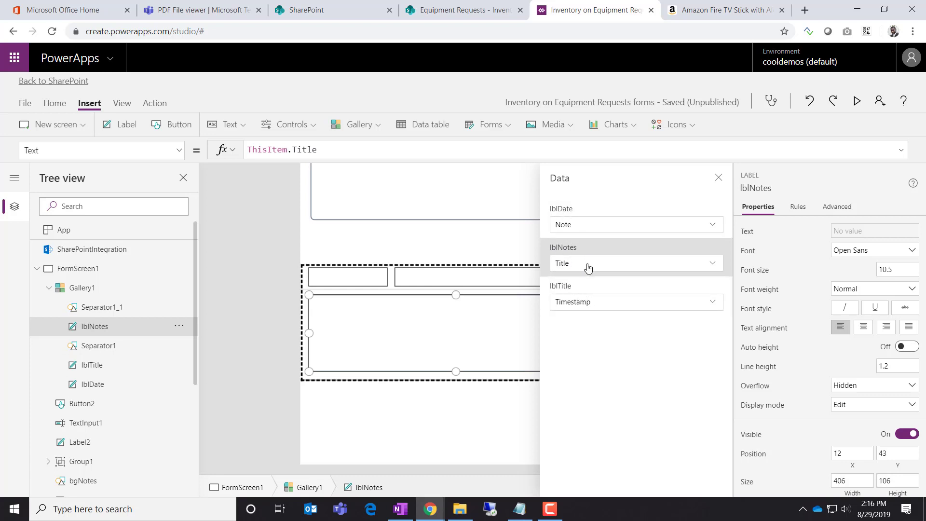
Map lblDate to Timestamp, lblNotes to Note, and lblTitle to Title
click(574, 228)
click(719, 226)
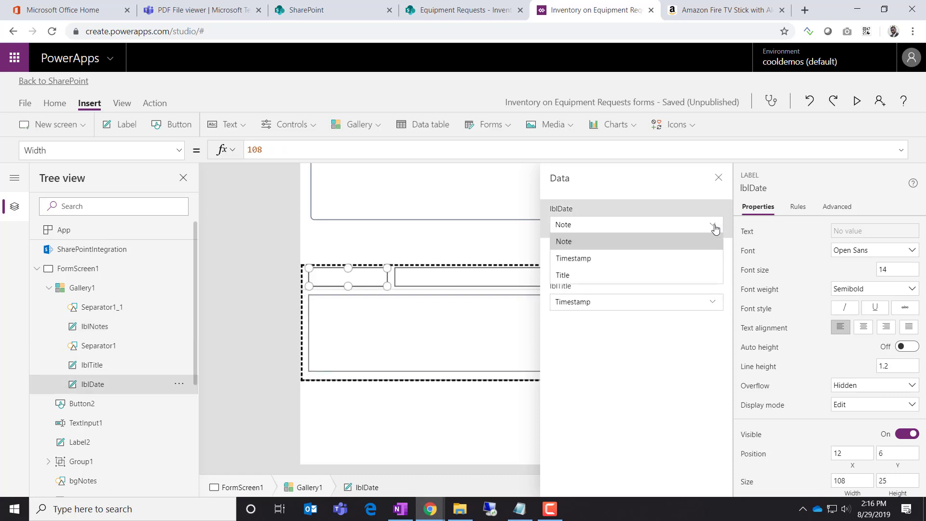
click(658, 257)
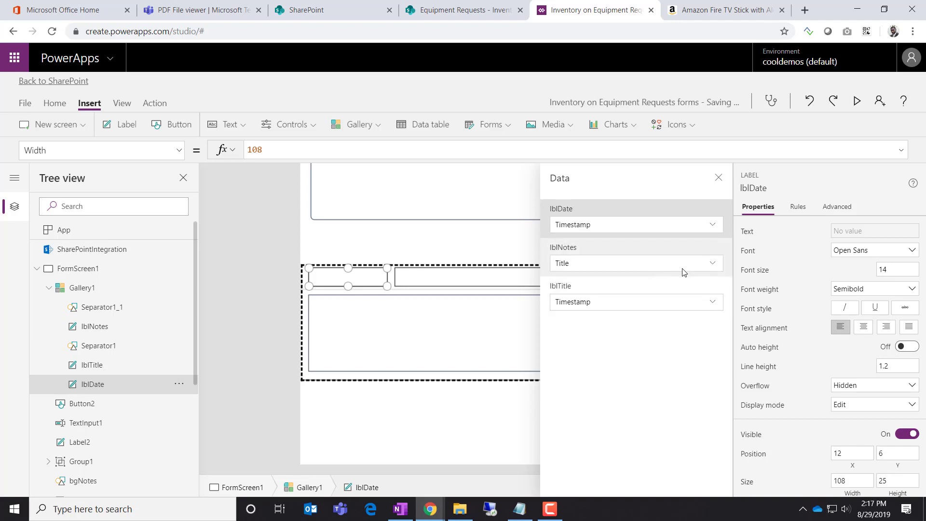
click(710, 268)
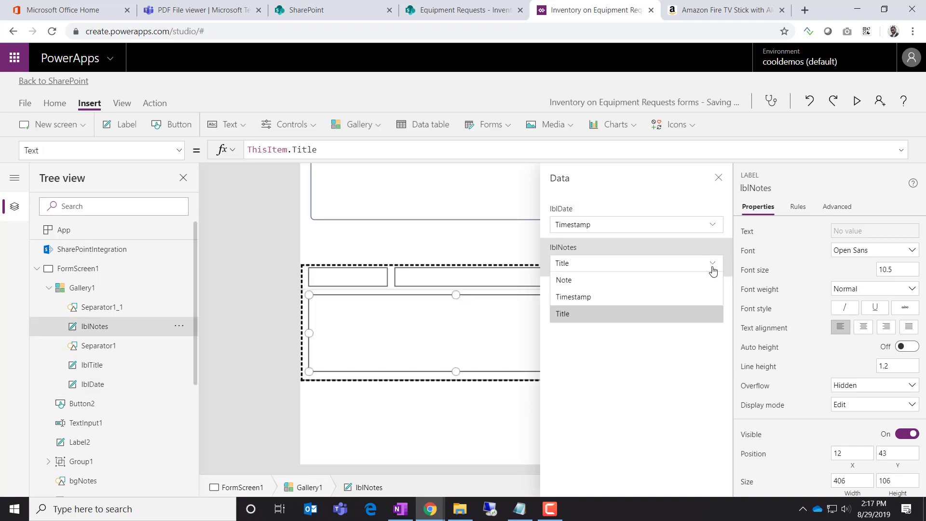
click(710, 280)
click(707, 306)
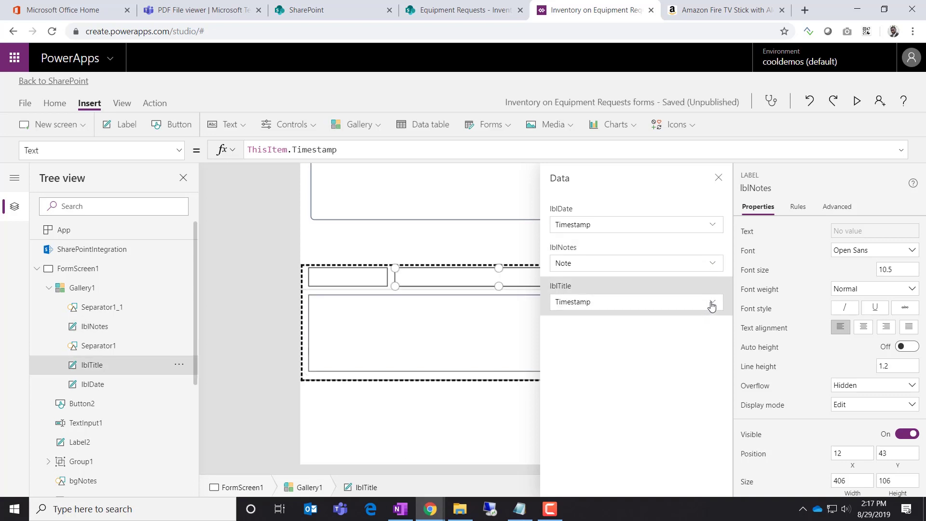
click(712, 302)
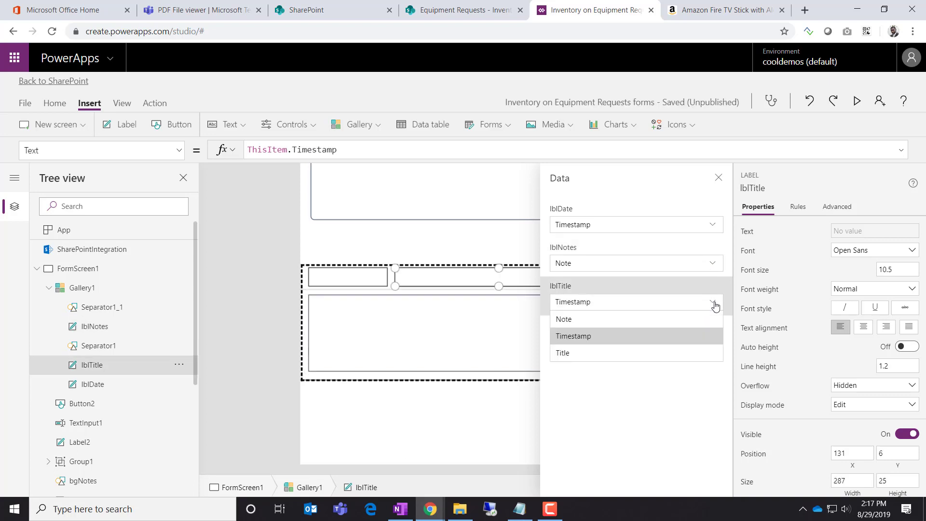
click(667, 352)
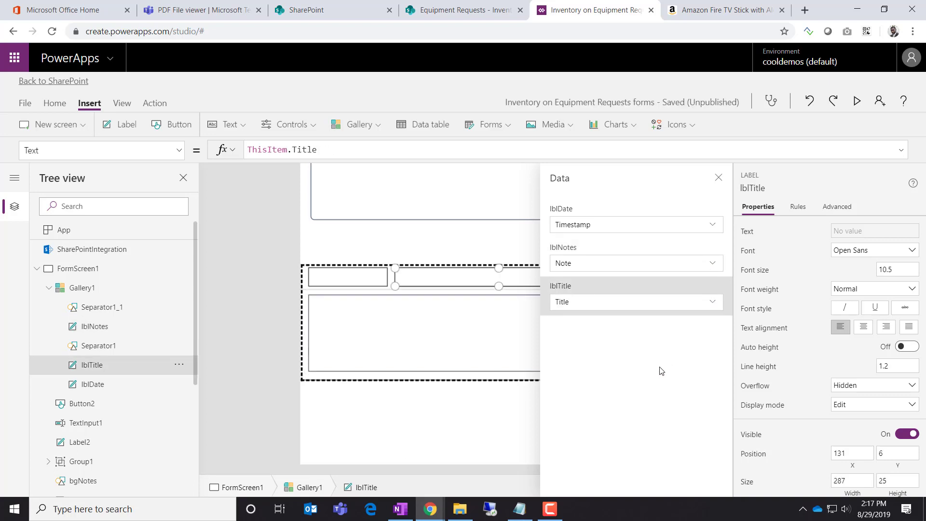
click(264, 384)
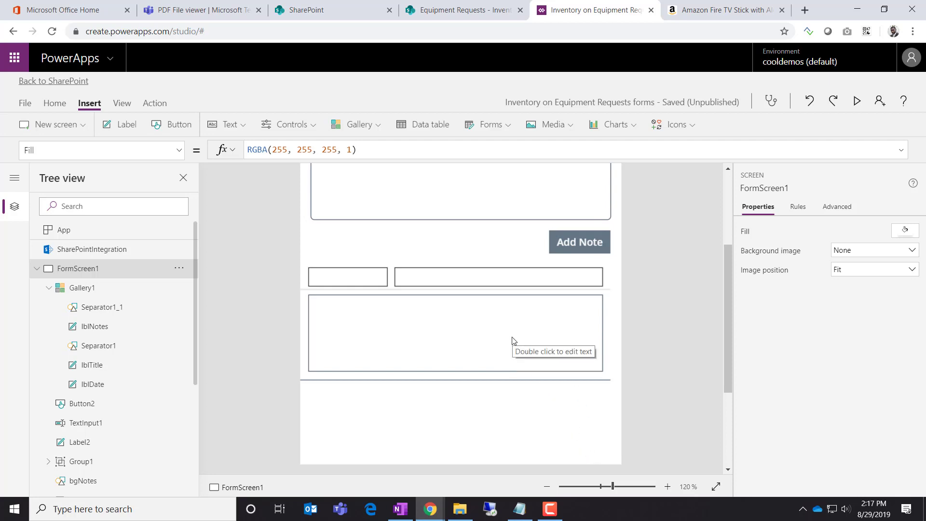
Run the app preview, add a test note of random text with Add Note, then close the preview
click(856, 103)
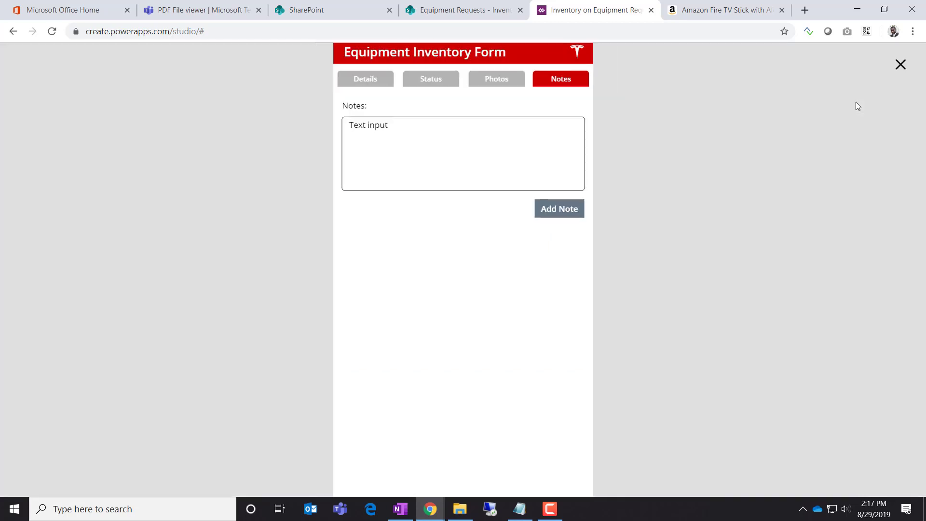
click(457, 149)
key(ctrl+a)
text(hgdfhgdfhgfhghg)
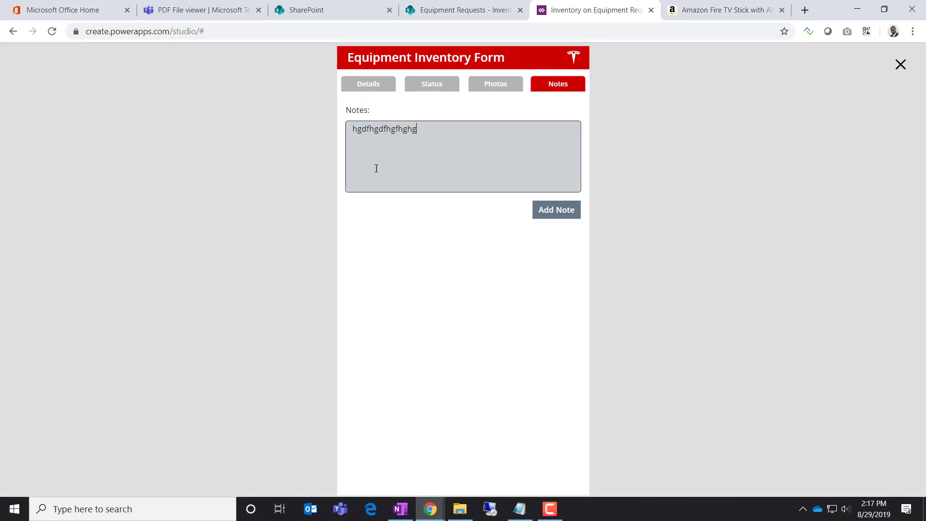
text( g dhdfhg)
click(550, 209)
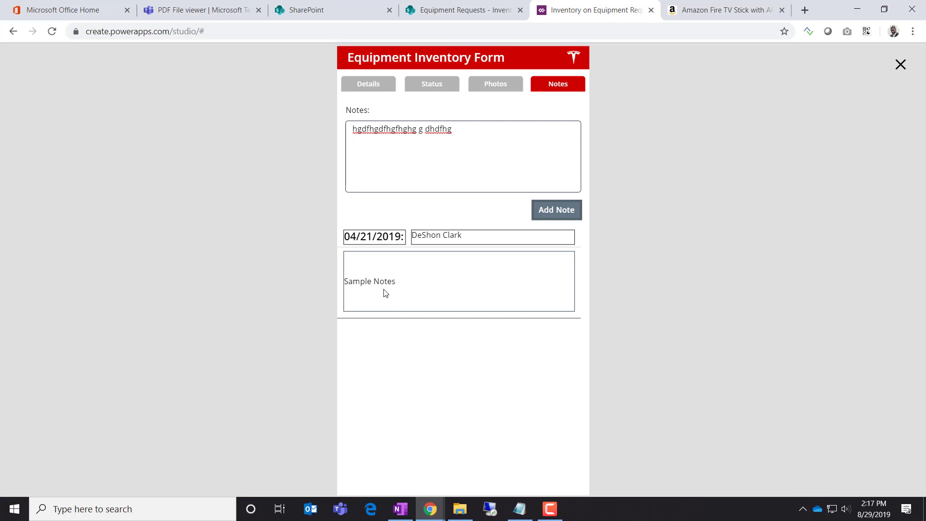
click(900, 65)
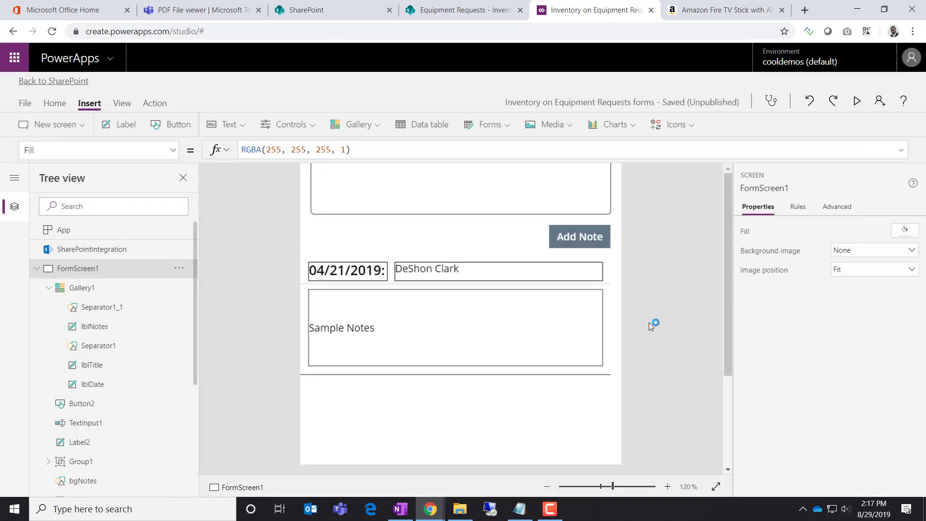
Align the lblNotes body text to the top
click(354, 332)
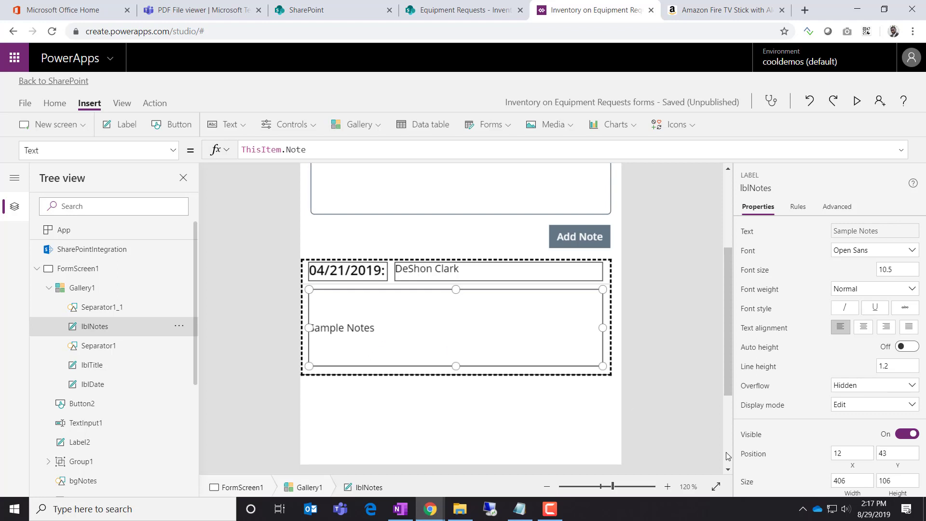
scroll(766, 411, down, 1)
scroll(766, 411, down, 4)
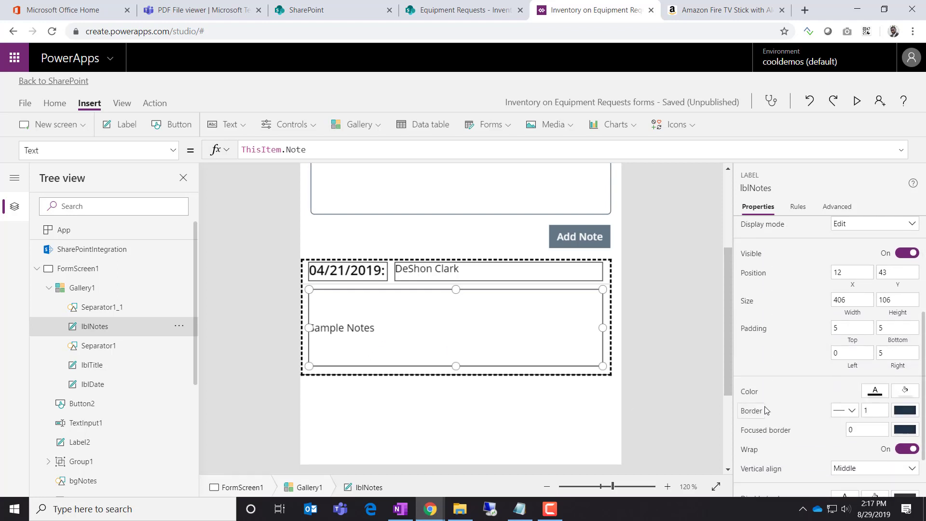
scroll(795, 428, down, 1)
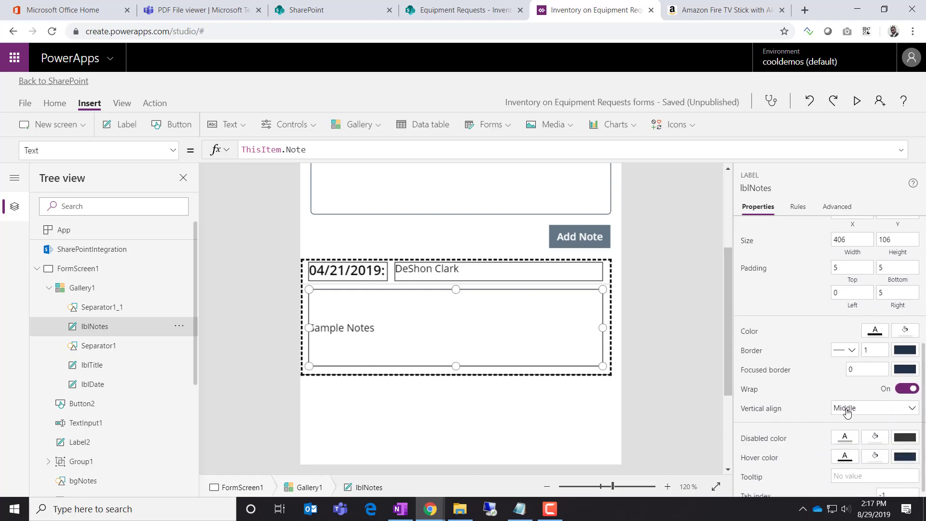
click(849, 409)
click(860, 423)
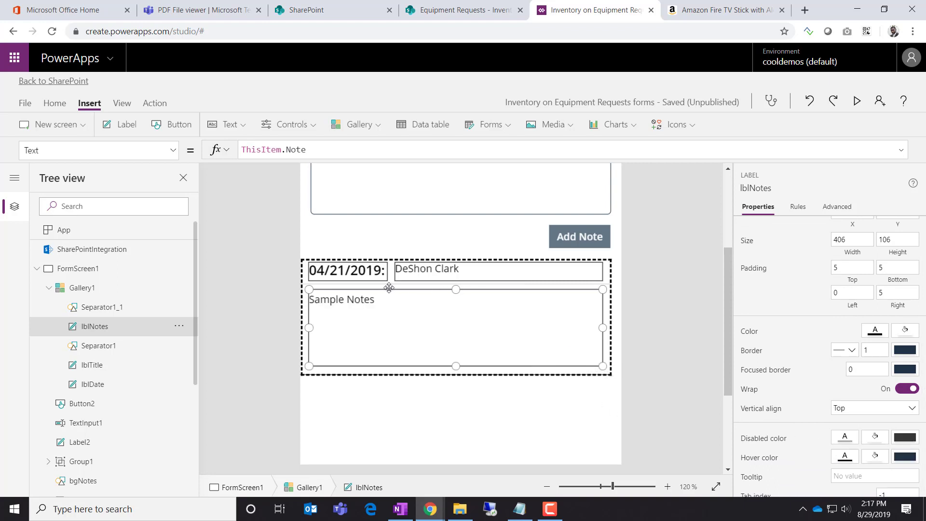
Set the date label's font size to 9
click(377, 278)
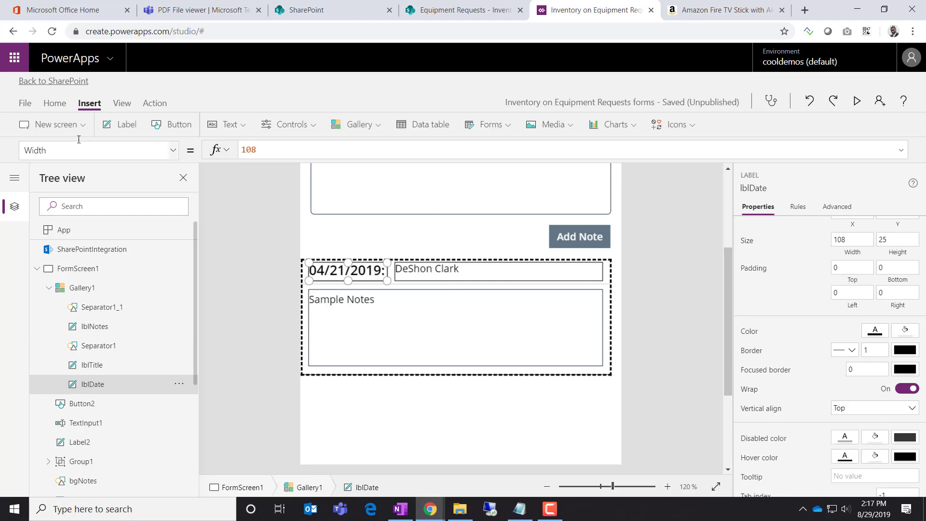
click(60, 104)
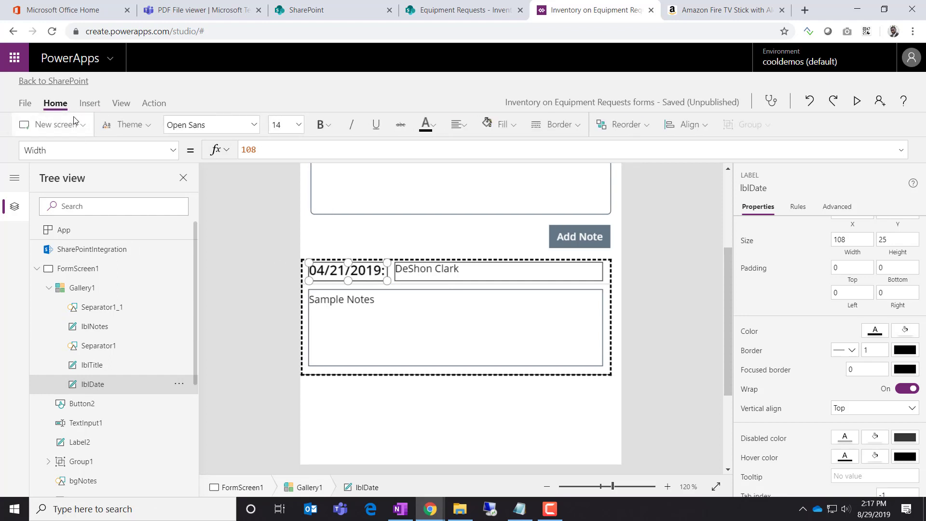
click(298, 127)
click(279, 157)
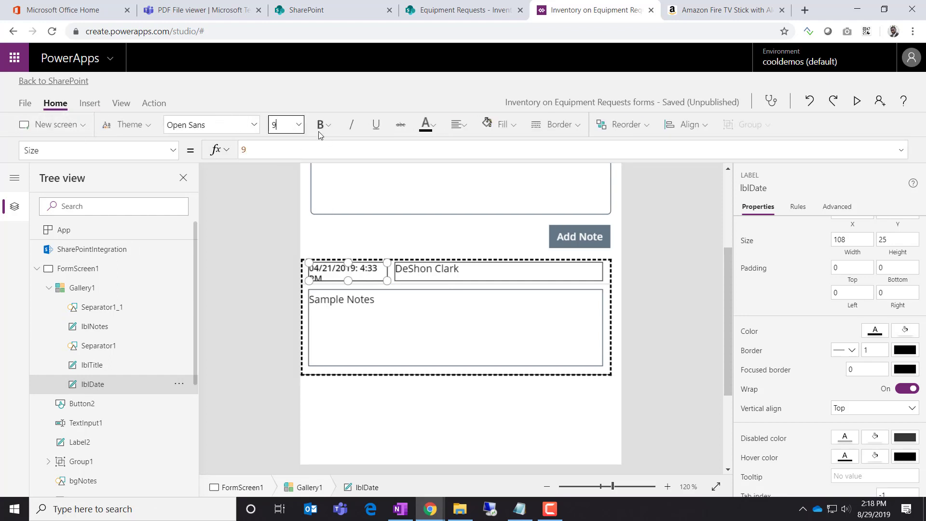
click(321, 126)
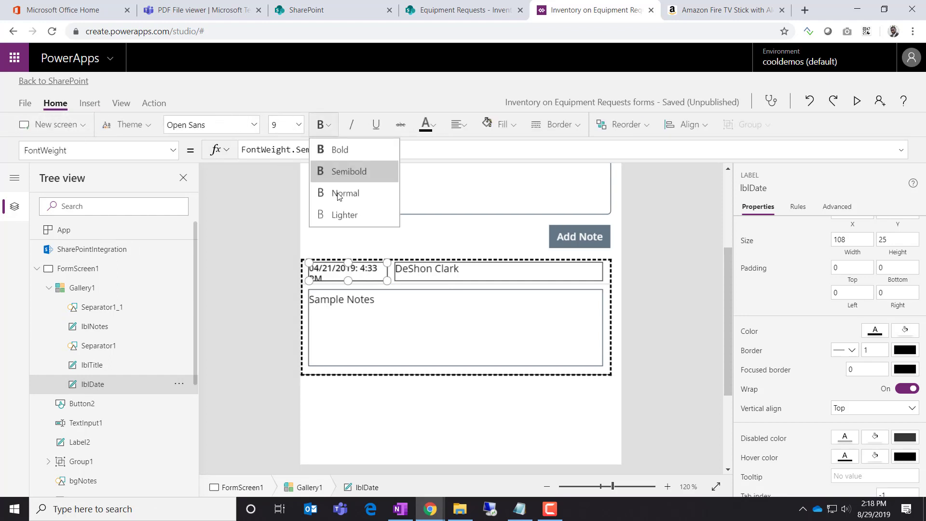
Make the author label 9-point grey text
click(413, 271)
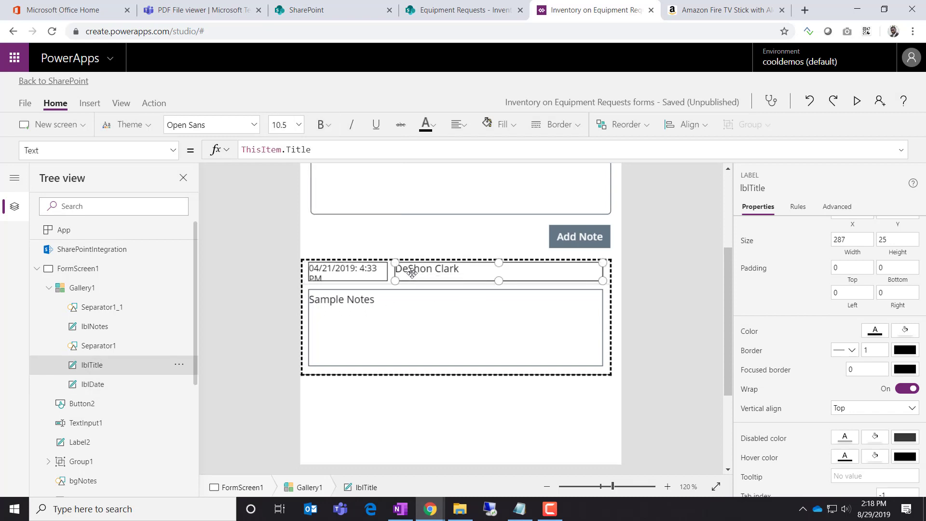
click(298, 126)
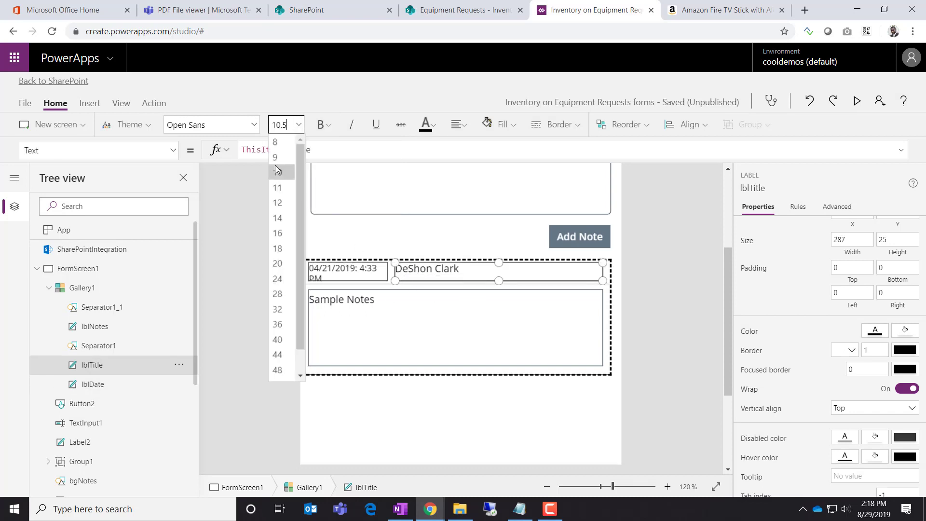
click(277, 168)
click(298, 126)
click(287, 157)
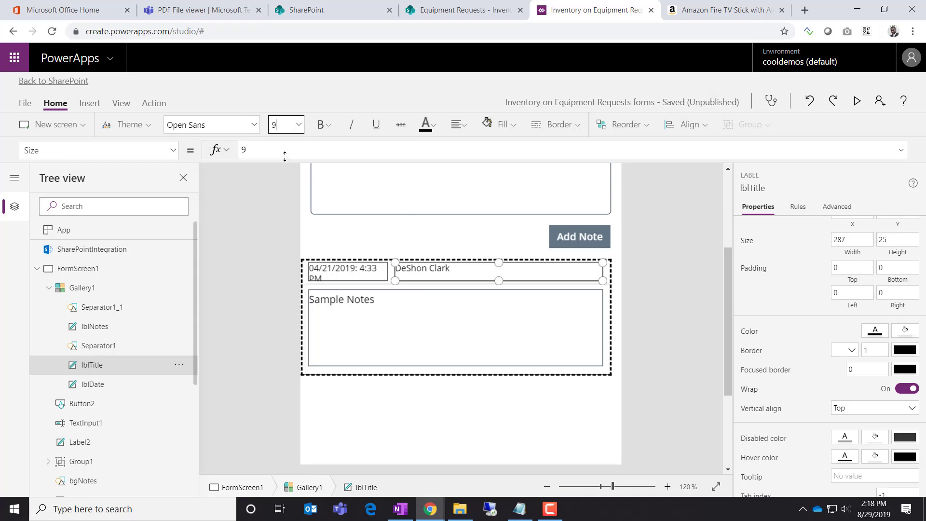
click(429, 128)
click(433, 256)
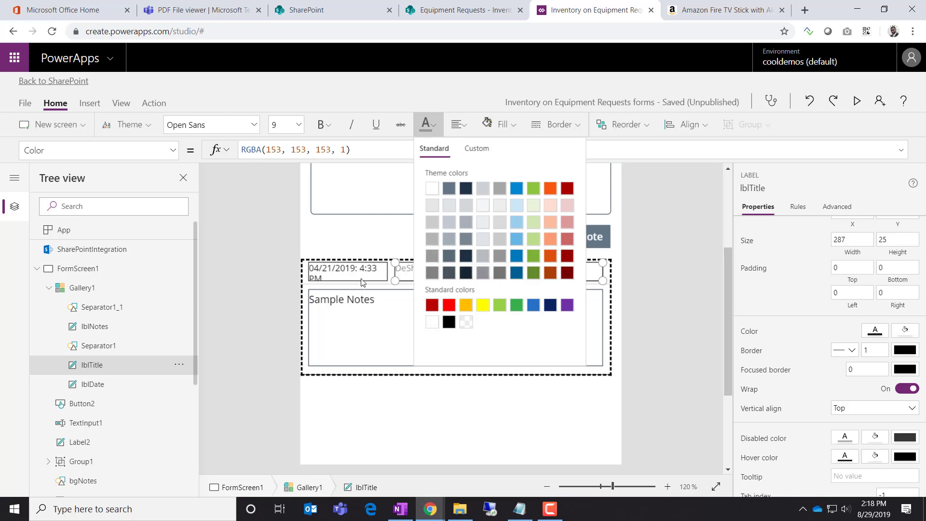
Give the date label the same grey text colour as the author label
click(362, 275)
click(425, 124)
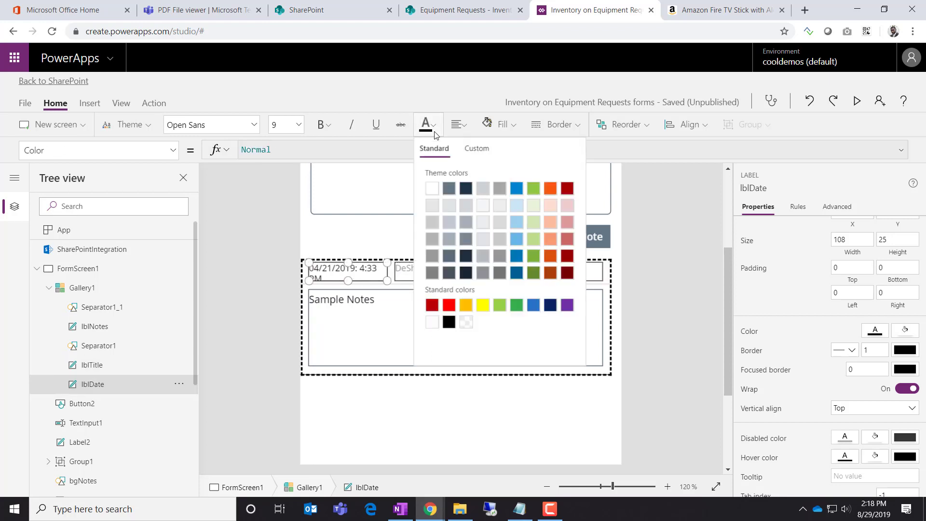
click(433, 225)
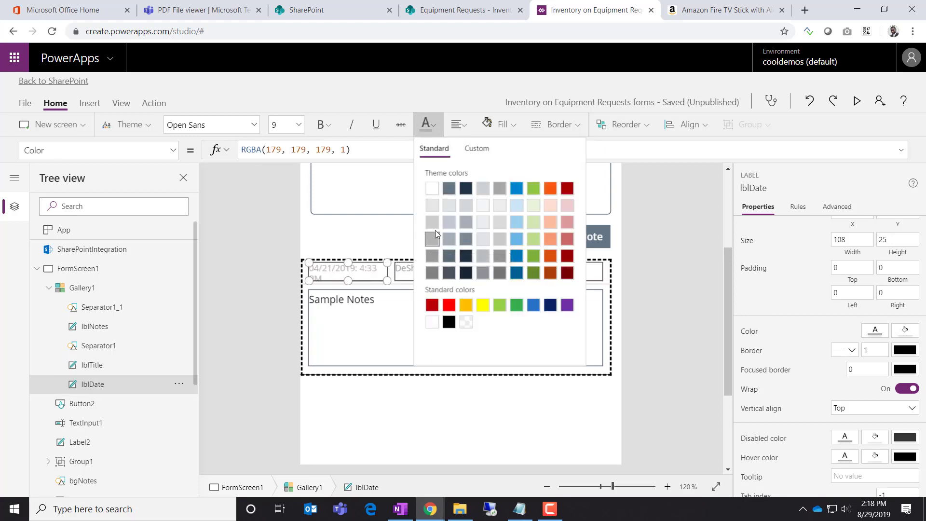
click(433, 252)
click(238, 226)
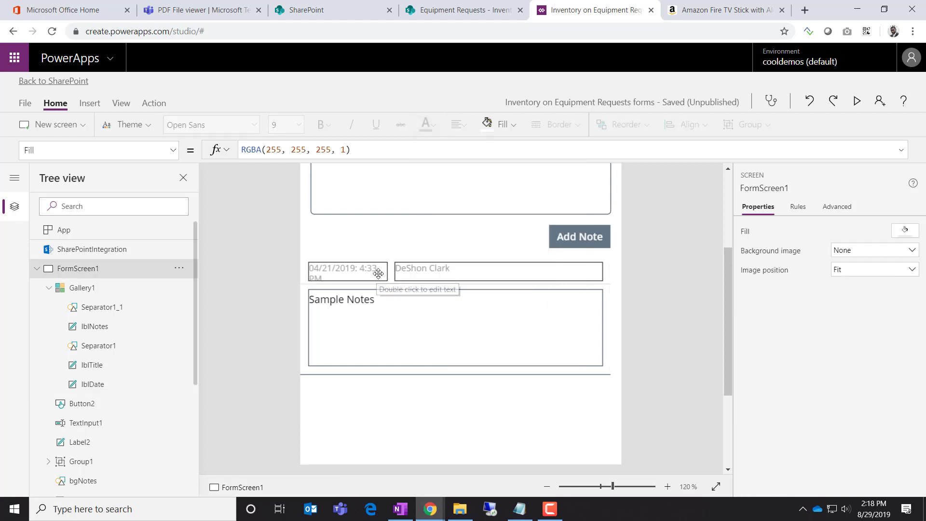
Narrow the author label so its left edge starts further right
click(378, 276)
click(398, 270)
mouse_move(398, 270)
mouse_down()
mouse_move(409, 271)
mouse_move(393, 267)
mouse_up()
click(386, 273)
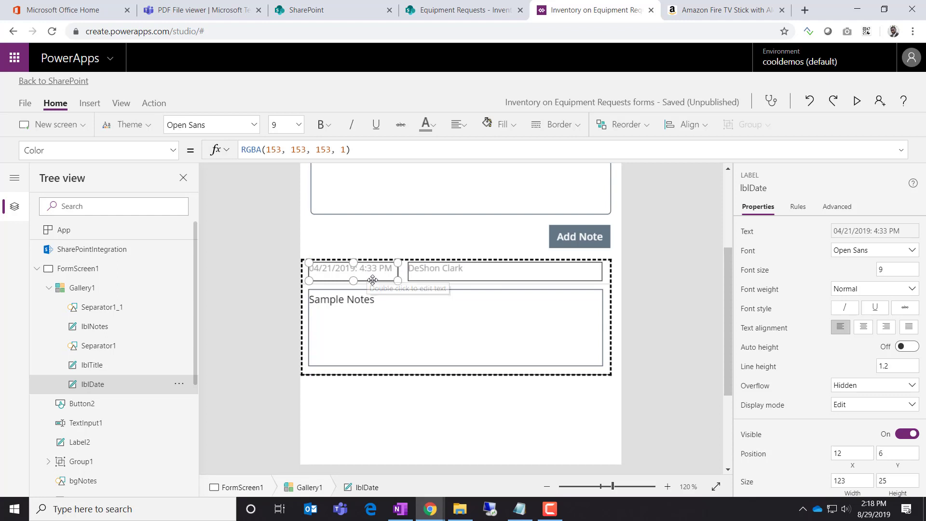
Set the date label's height to 20
click(412, 270)
click(367, 279)
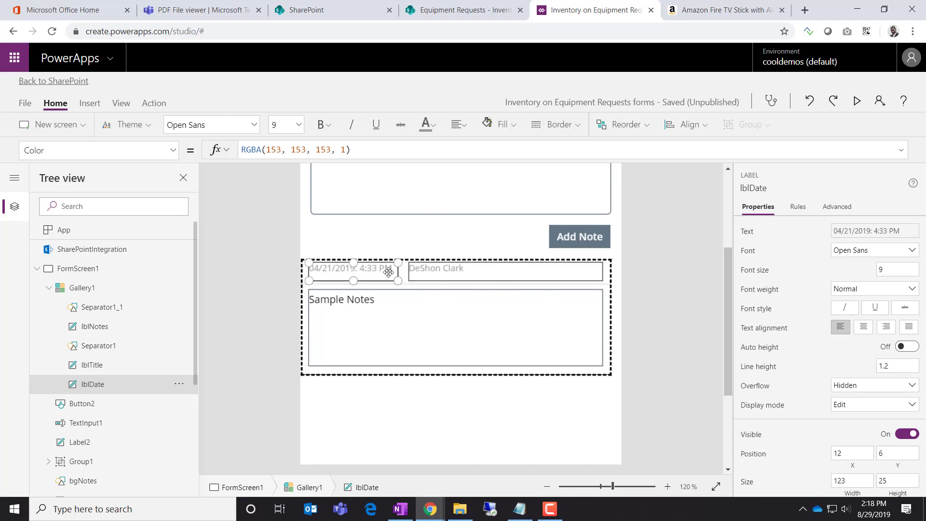
click(436, 274)
scroll(789, 419, down, 3)
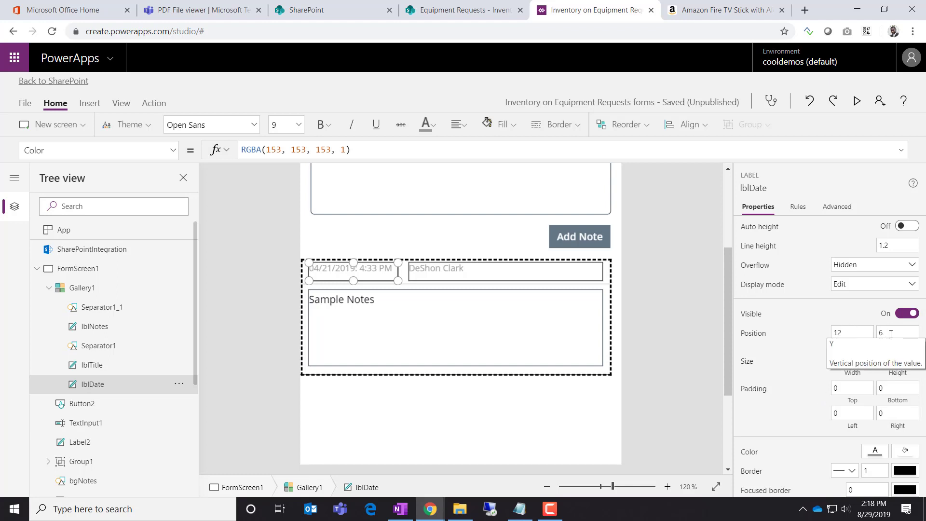
click(891, 361)
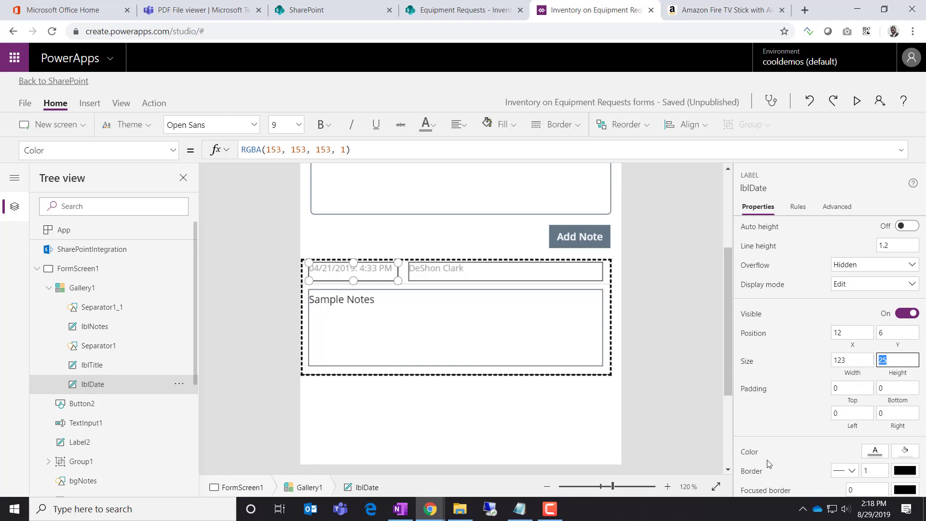
text(20)
click(782, 357)
Set the author label's height to 20
click(526, 273)
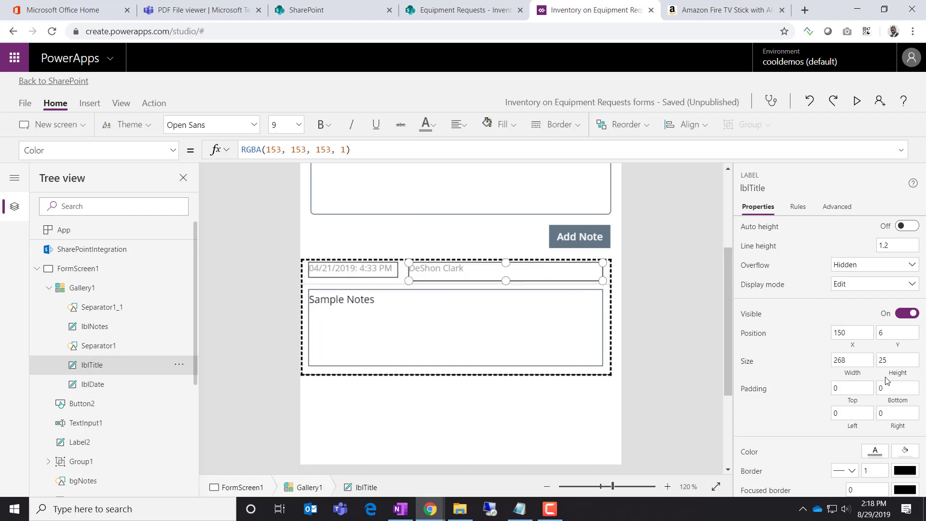
click(886, 362)
text(20)
click(785, 362)
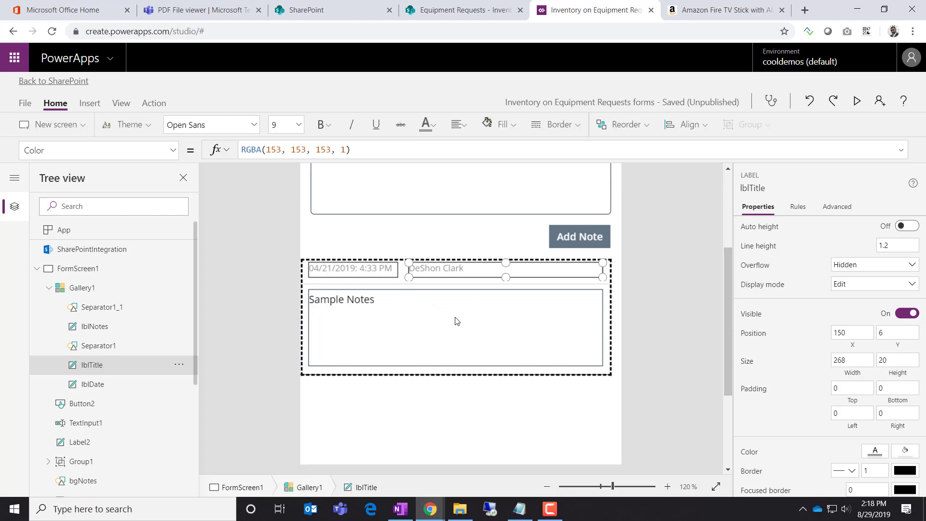
click(439, 286)
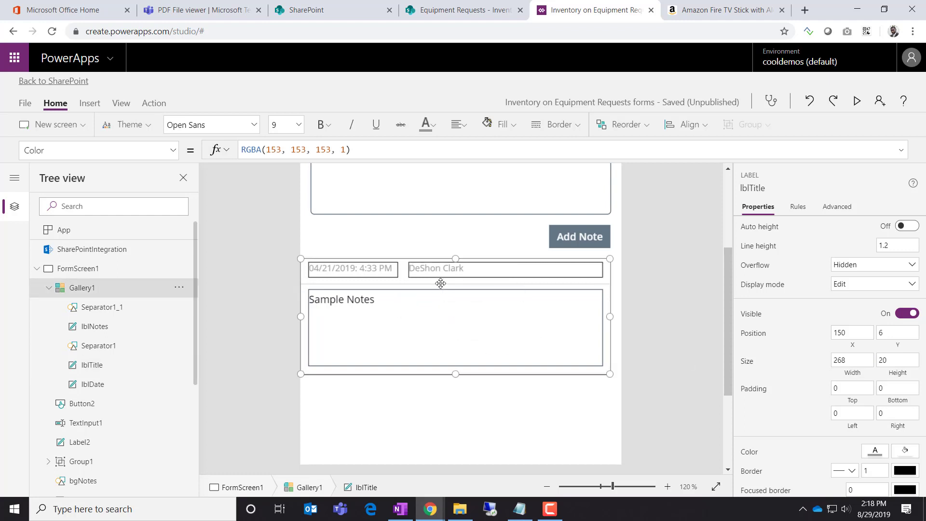
click(147, 308)
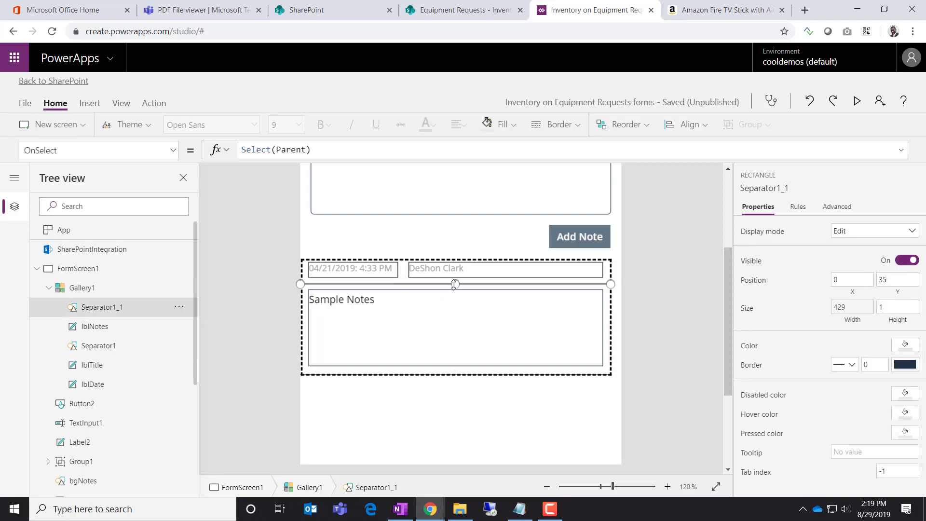
Nudge the lblNotes body label up slightly
click(455, 311)
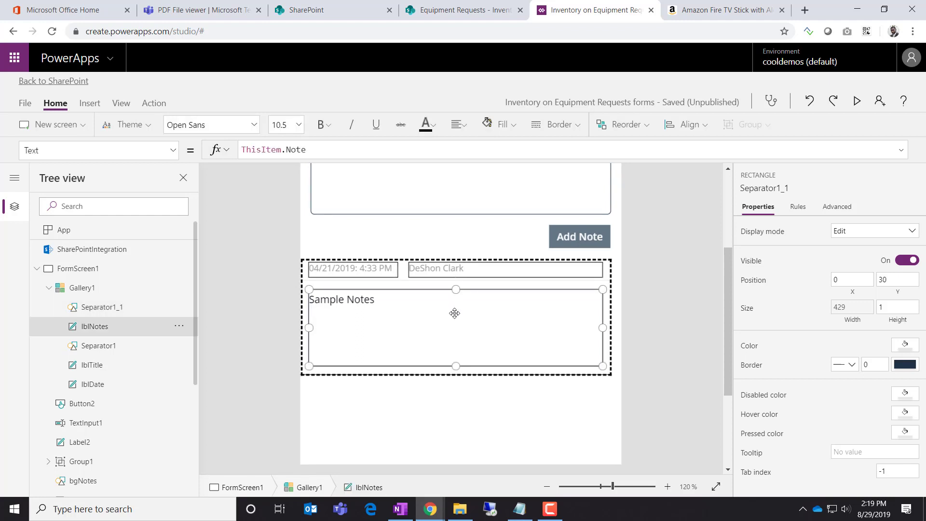
key(Up)
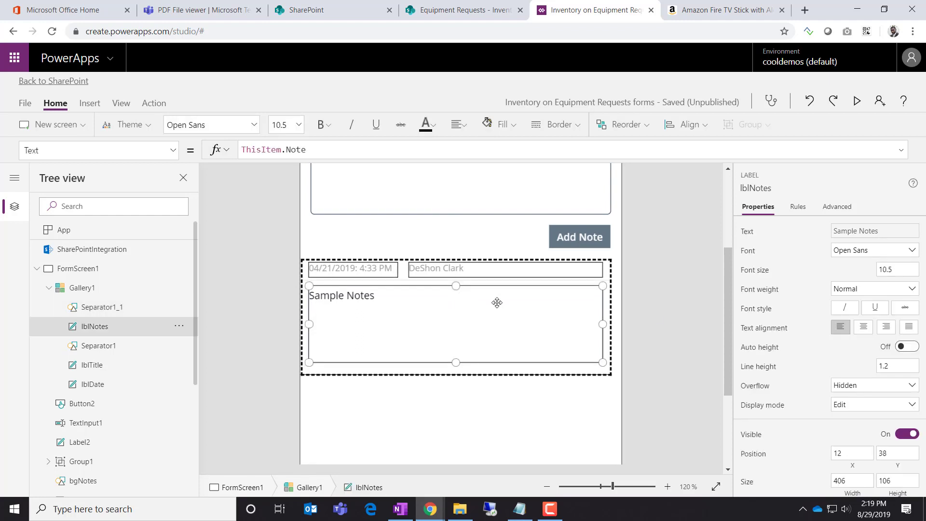
click(668, 316)
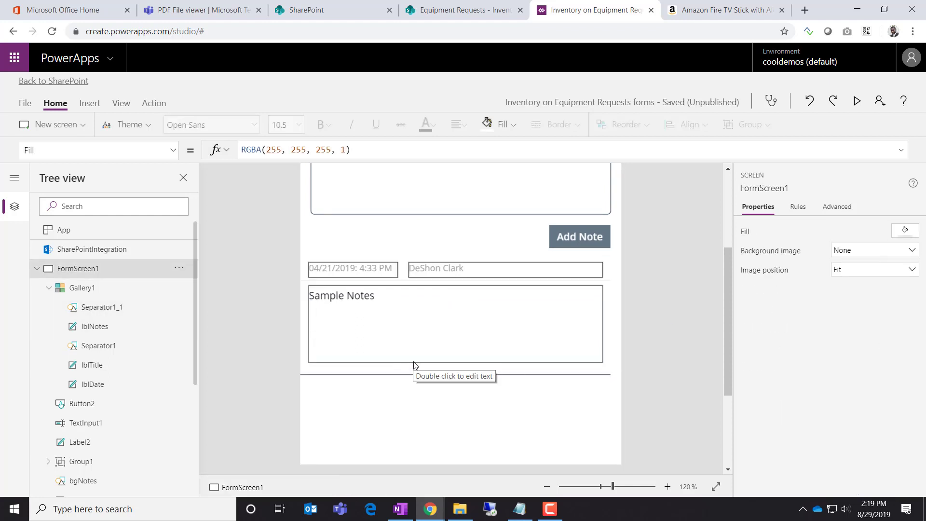
Make the notes body text light grey at font size 10
click(467, 341)
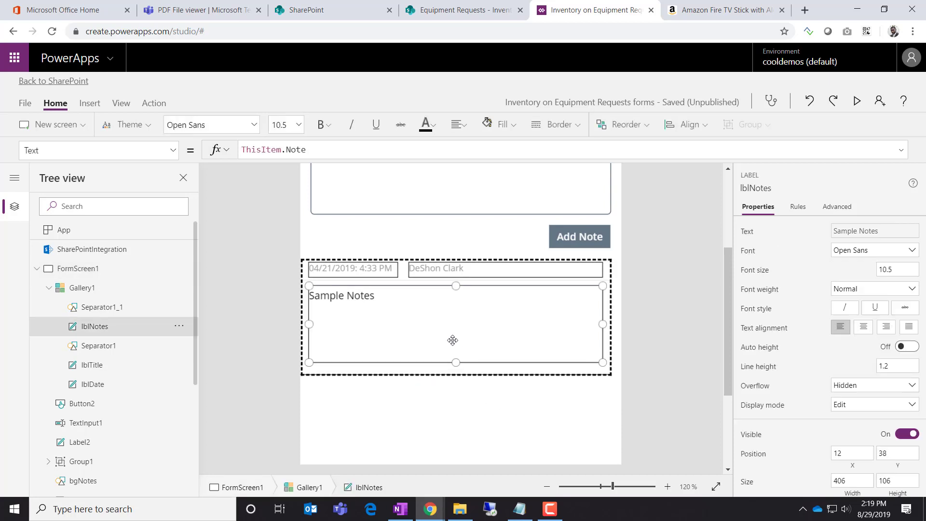
click(438, 131)
click(434, 224)
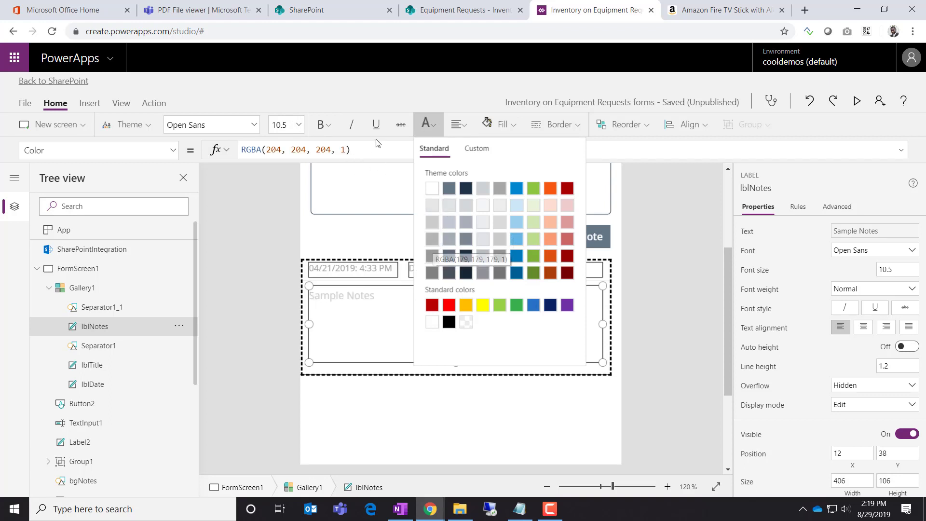
click(299, 124)
click(286, 189)
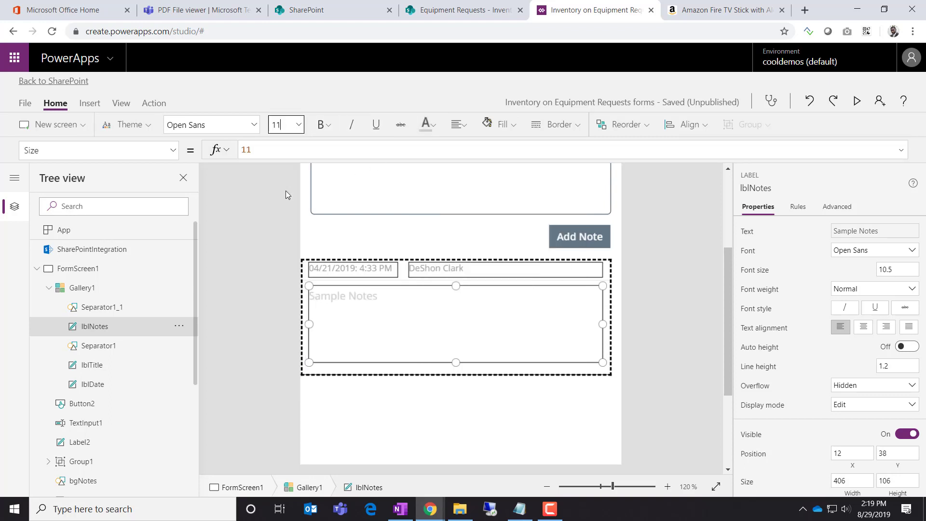
click(299, 125)
click(288, 175)
click(281, 327)
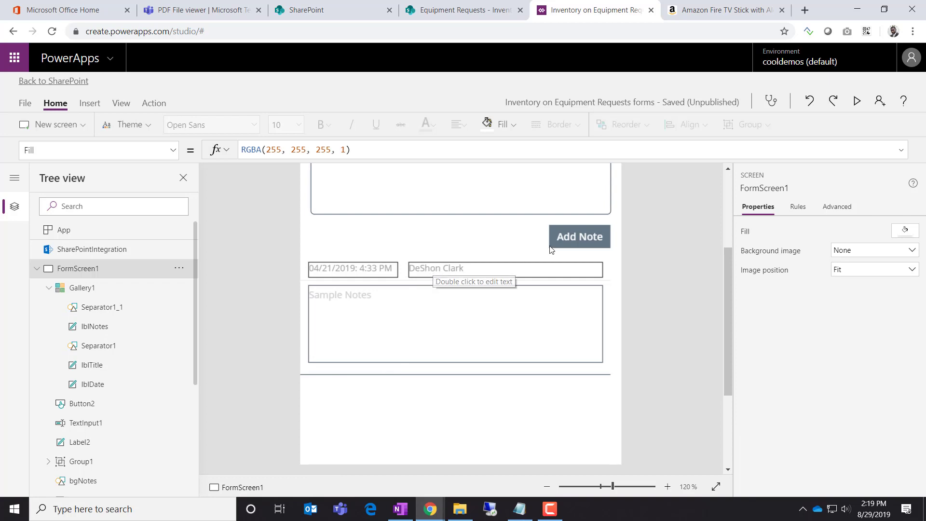
Return to the form design PDF in Teams and highlight its 'Note Added' and 'Submitted:' prefixes
click(198, 9)
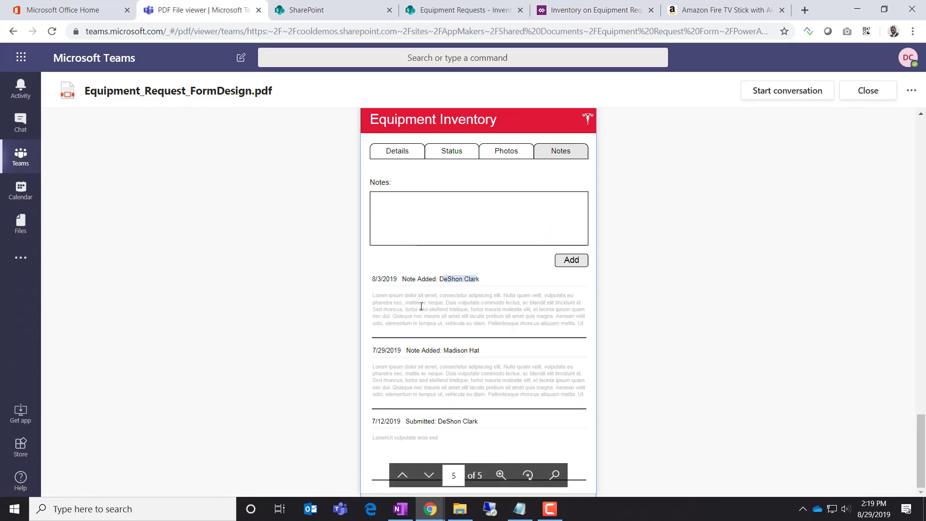
drag(404, 279, 435, 281)
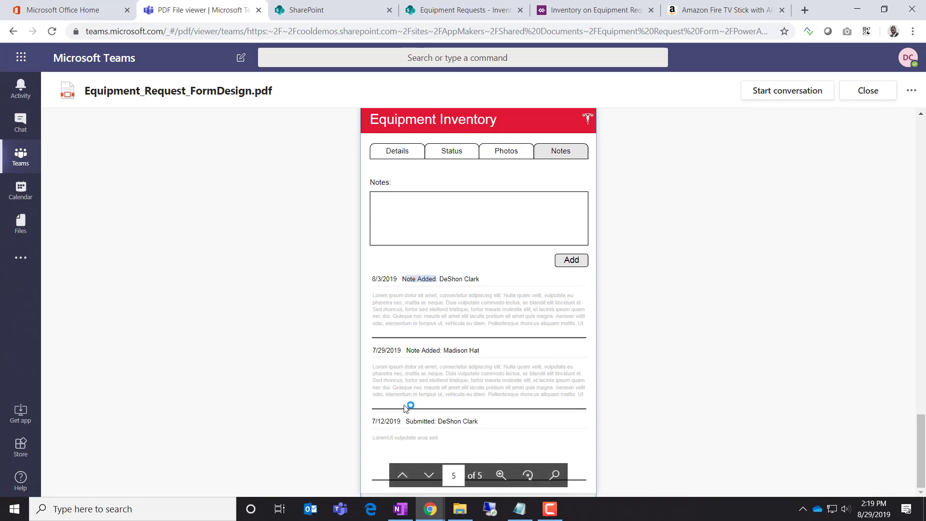
drag(406, 421, 437, 423)
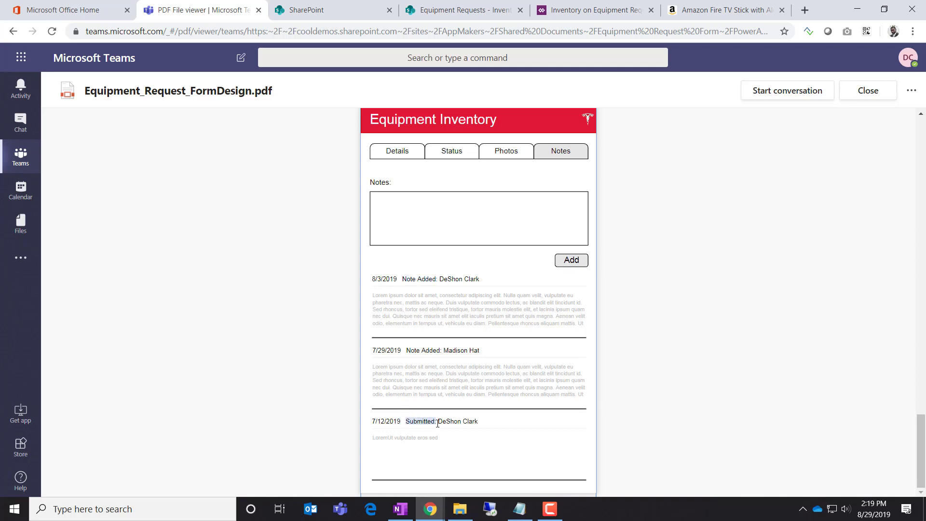
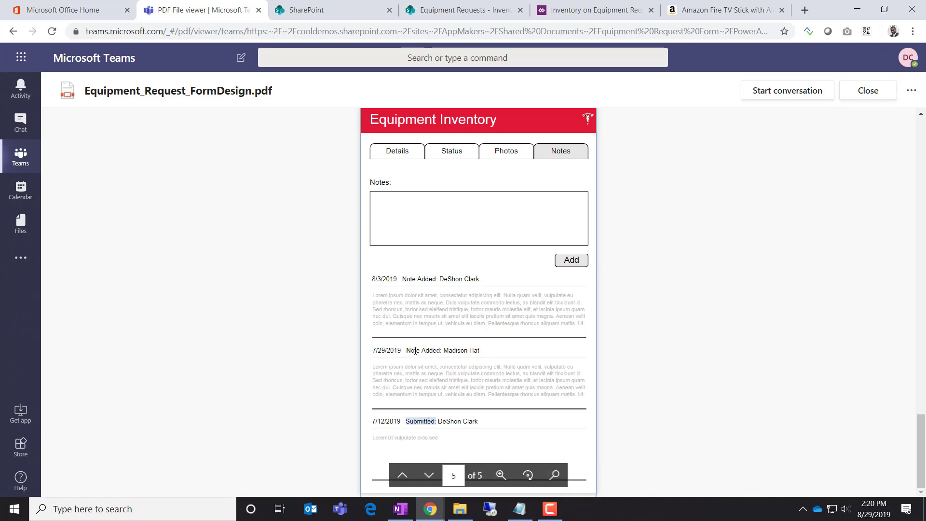
Highlight the 'Note Added:' and 'Submitted:' headings in the mockup, then return to Power Apps
drag(442, 351, 405, 350)
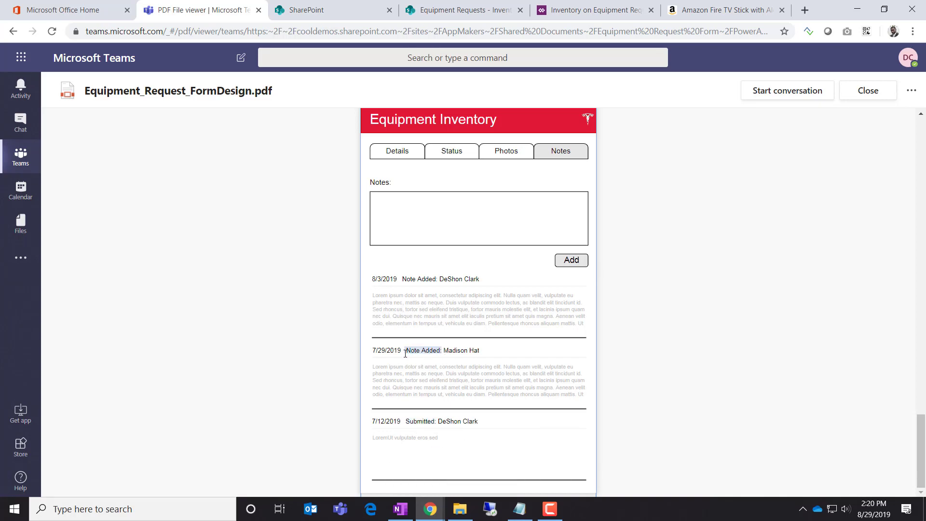
drag(437, 422, 408, 418)
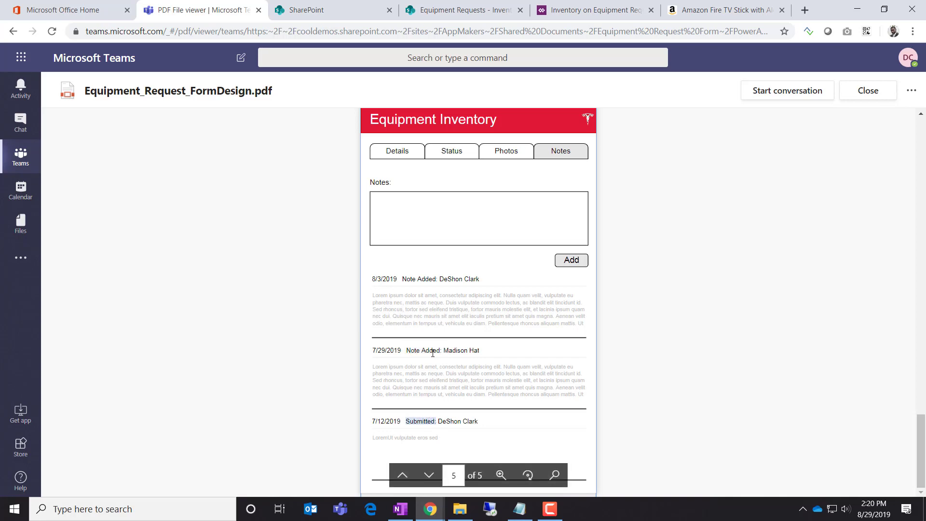
click(574, 12)
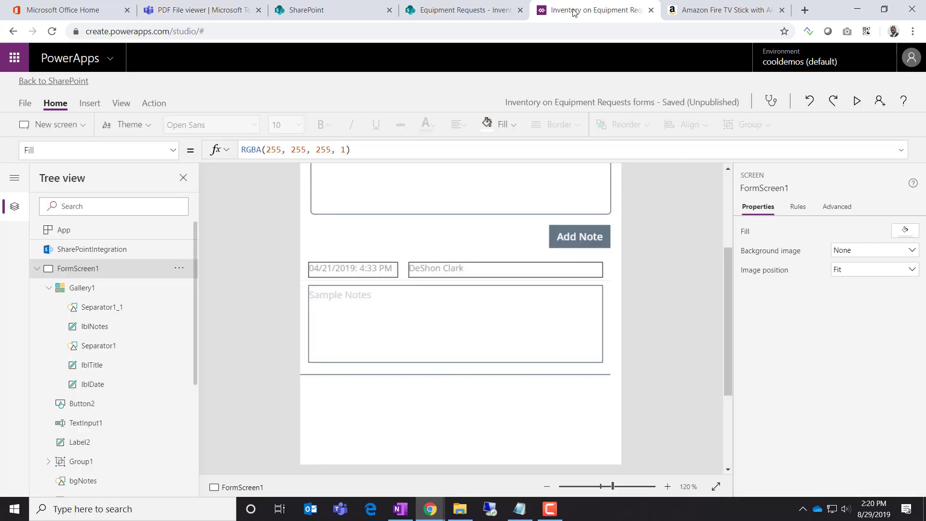
In the Add Note button's formula, change the Title text to 'Note Added:'
click(572, 238)
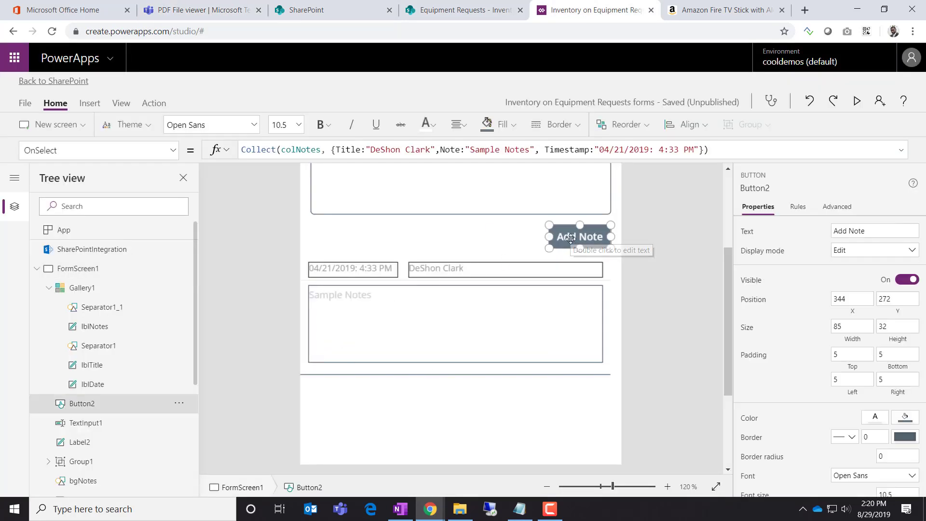
click(472, 151)
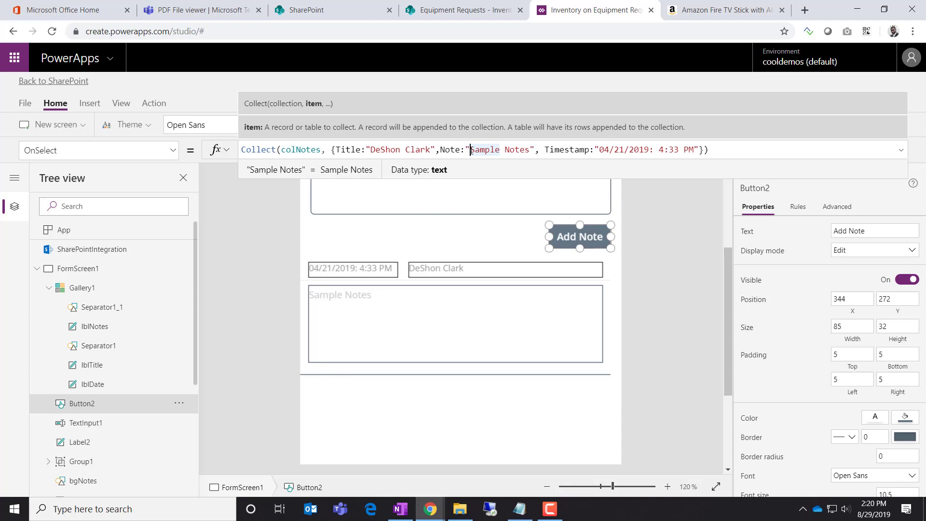
click(370, 151)
text(Noted)
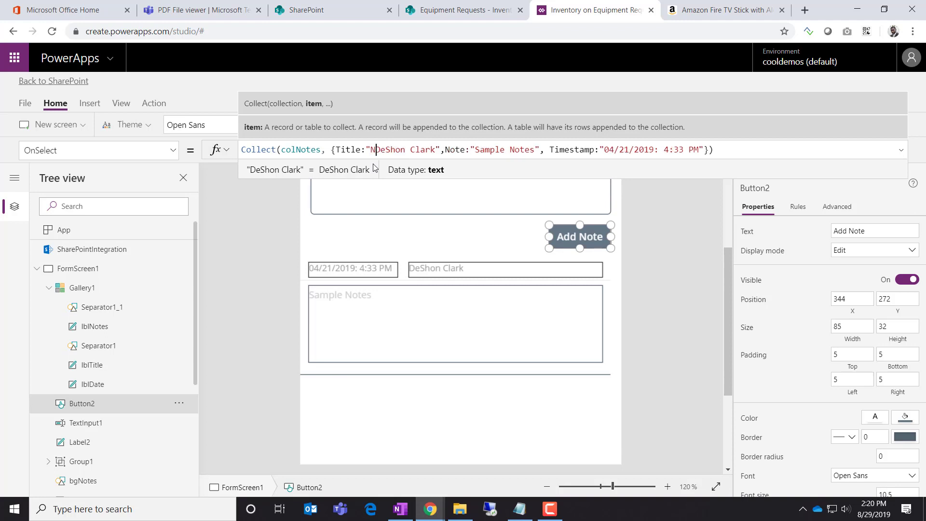
key(BackSpace)
text(Added)
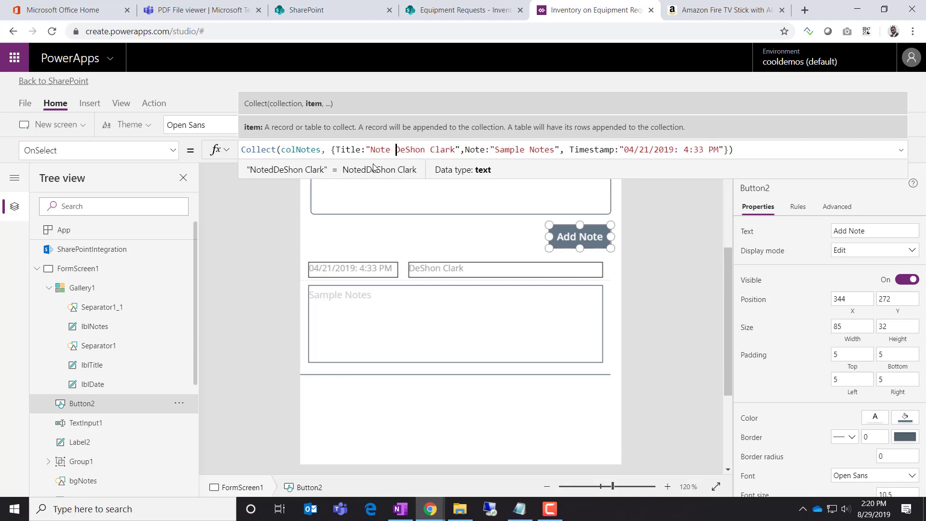
text(:)
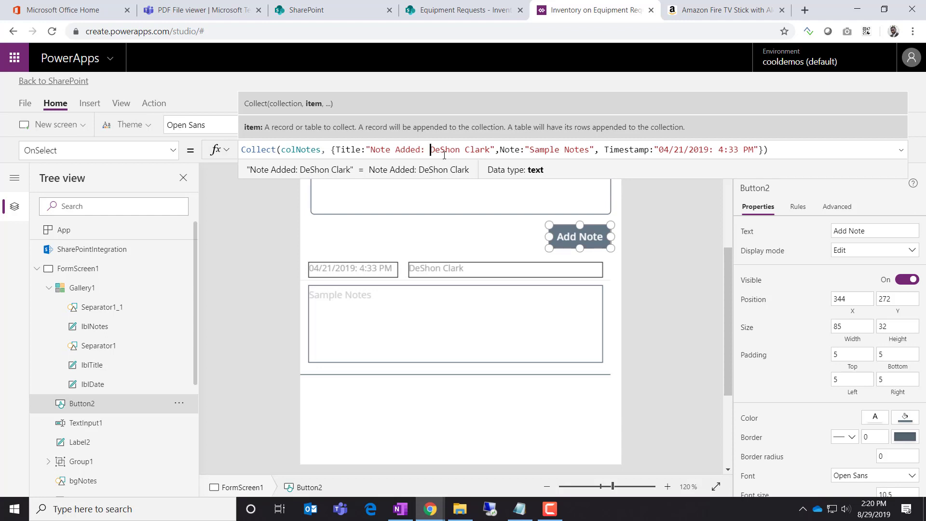
Make the title "Note Added: " & User().FullName, replacing the hard-coded name
click(901, 151)
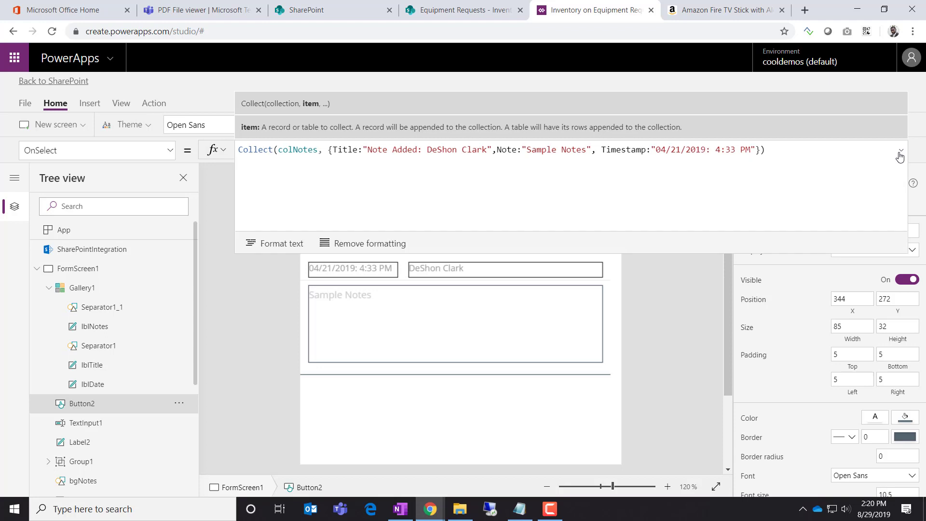
click(366, 149)
key(BackSpace)
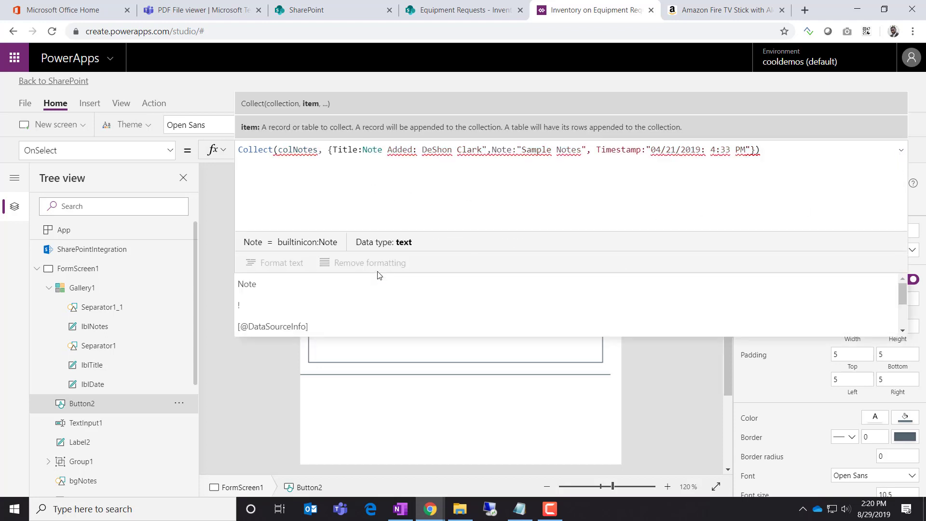
text(")
key(Right)
key(Right)
key(Right)
key(Right)
key(Right)
key(Right)
key(Right)
key(Right)
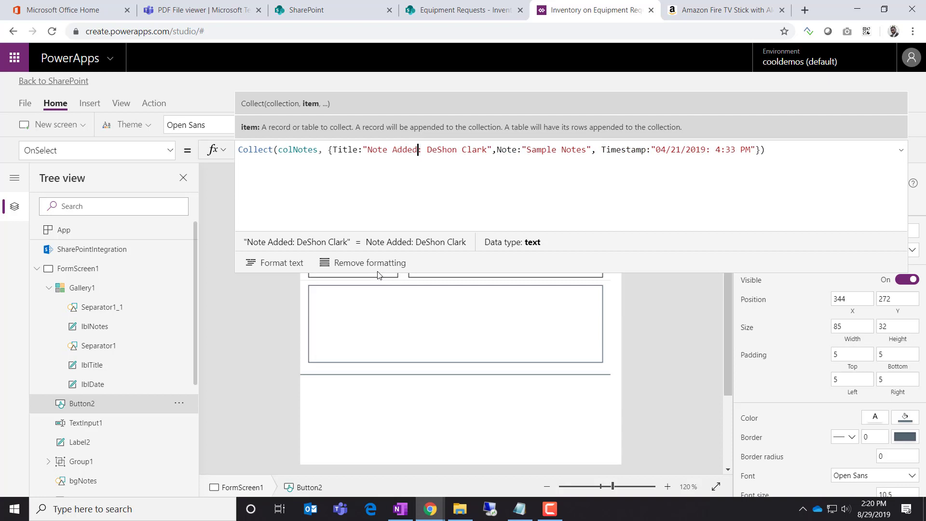
text(")
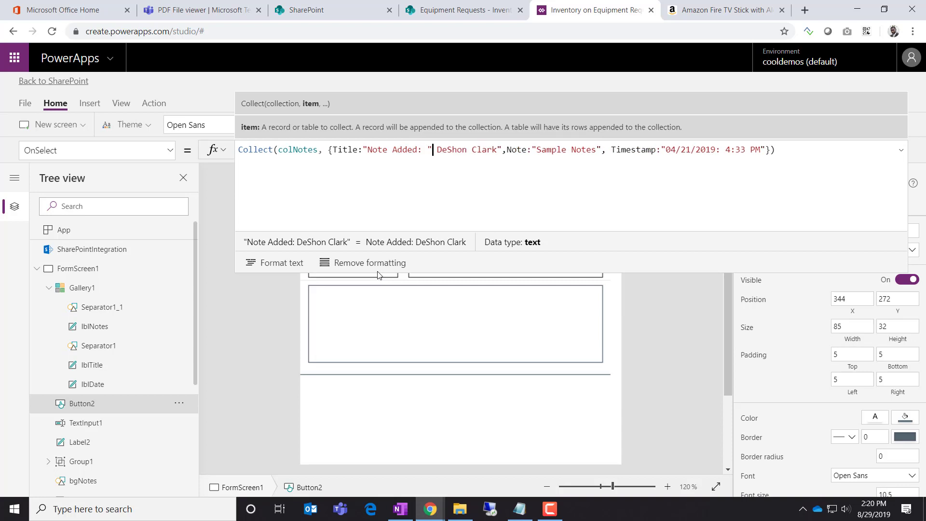
key(Right)
text(& User()
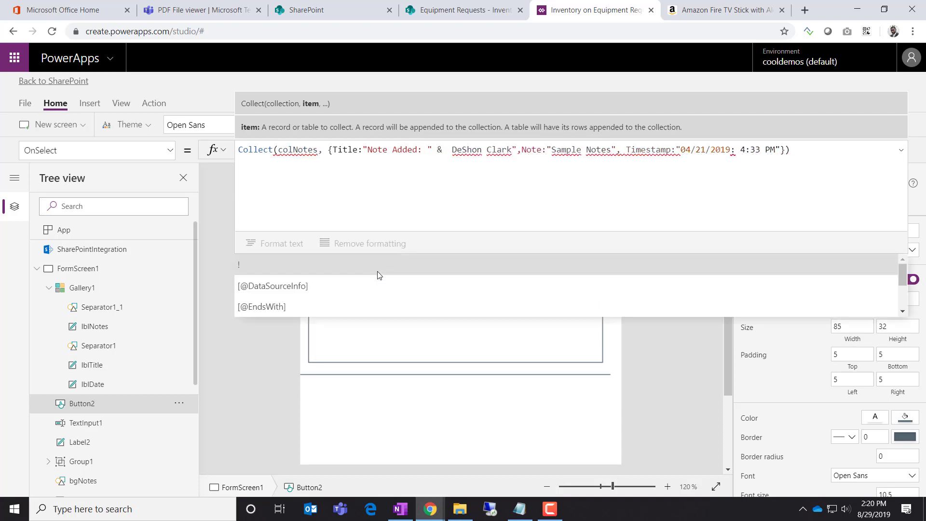
text())
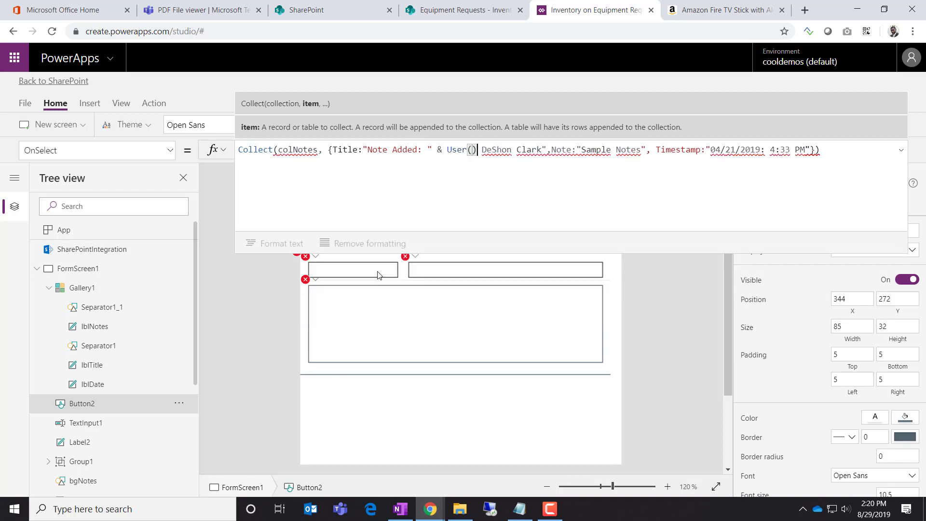
text(.FullName)
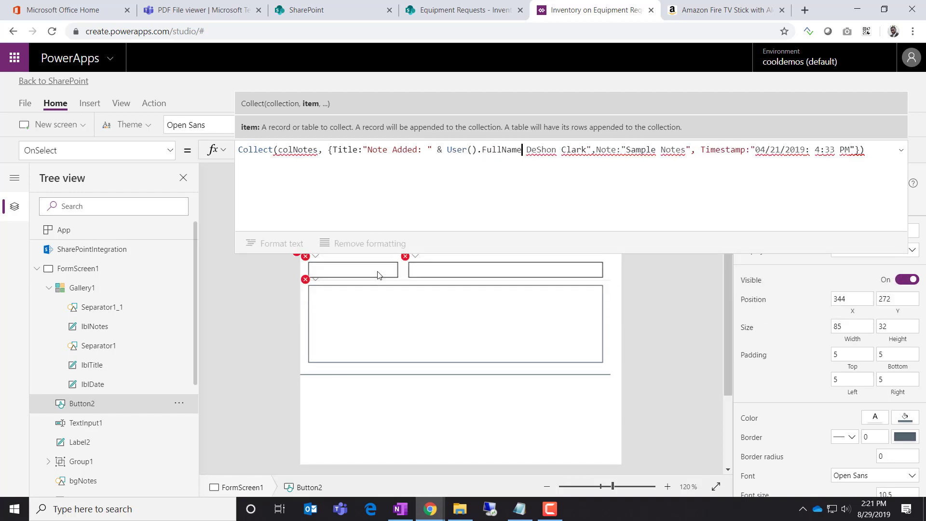
key(Delete)
key(Delete)
key(Delete)
key(Delete)
key(Delete)
key(Delete)
key(Delete)
key(Delete)
key(Delete)
key(Delete)
key(Delete)
key(Delete)
key(Delete)
key(Delete)
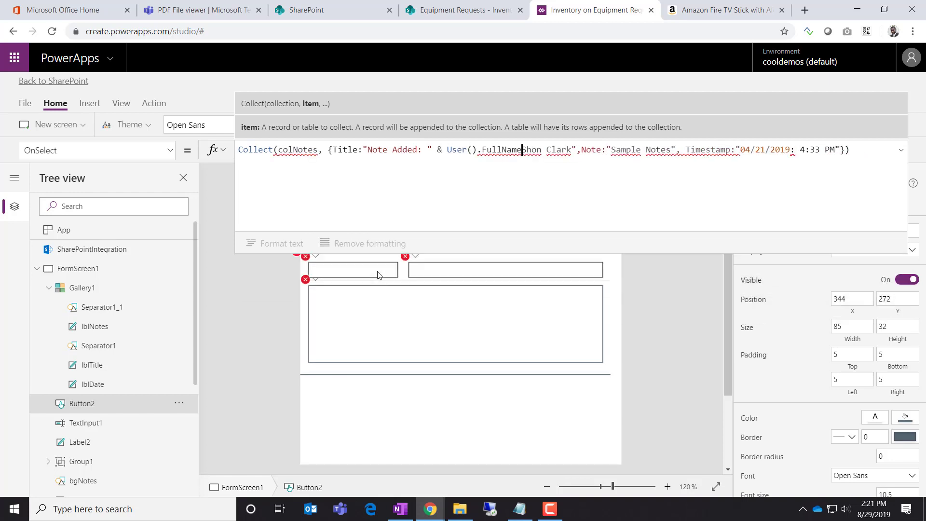
key(Right)
key(Right)
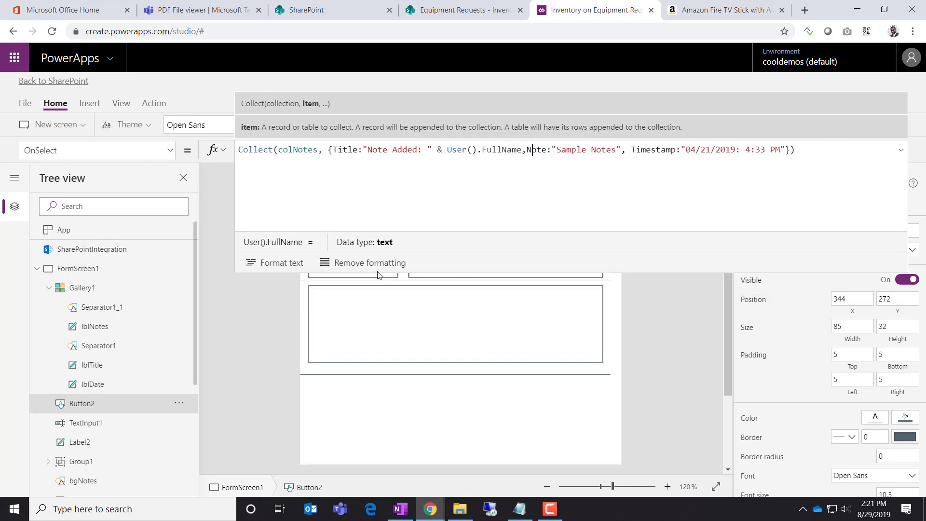
key(Right)
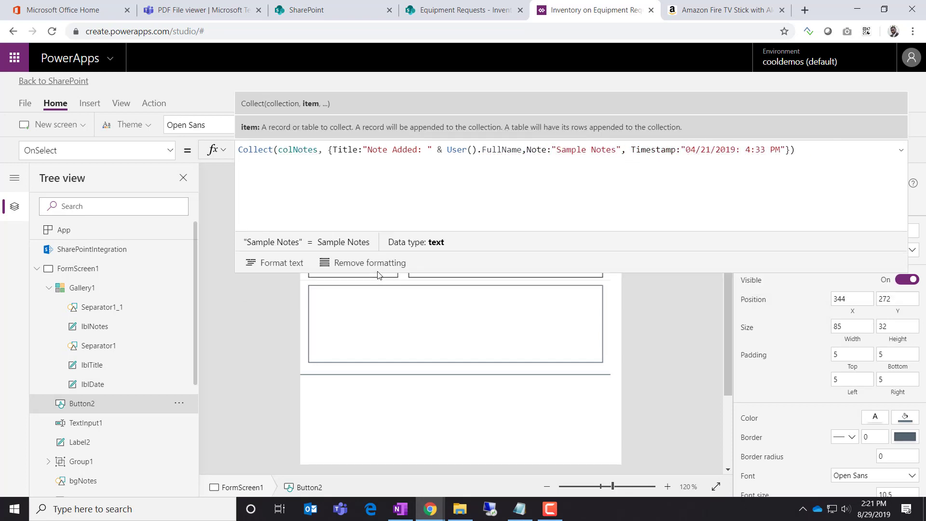
Rename the notes text box TextInput1 to txtNote
click(109, 425)
click(901, 150)
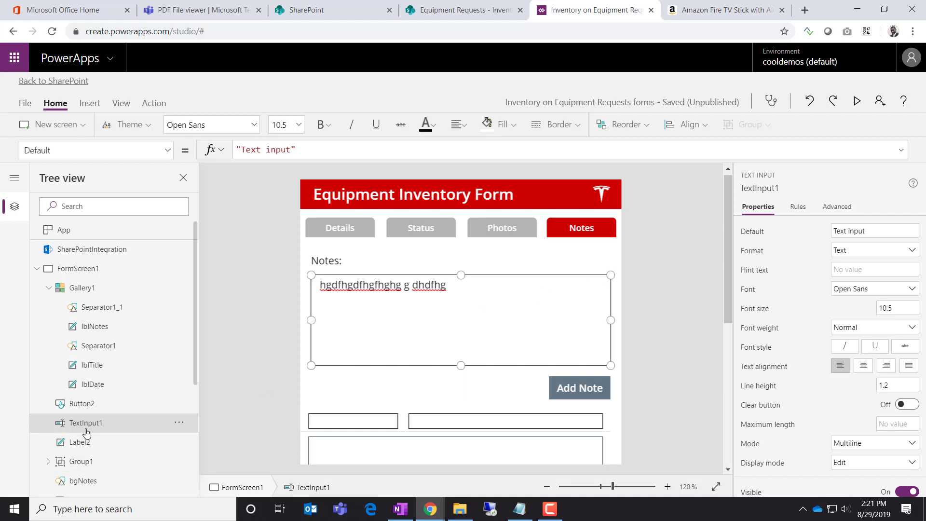
click(179, 423)
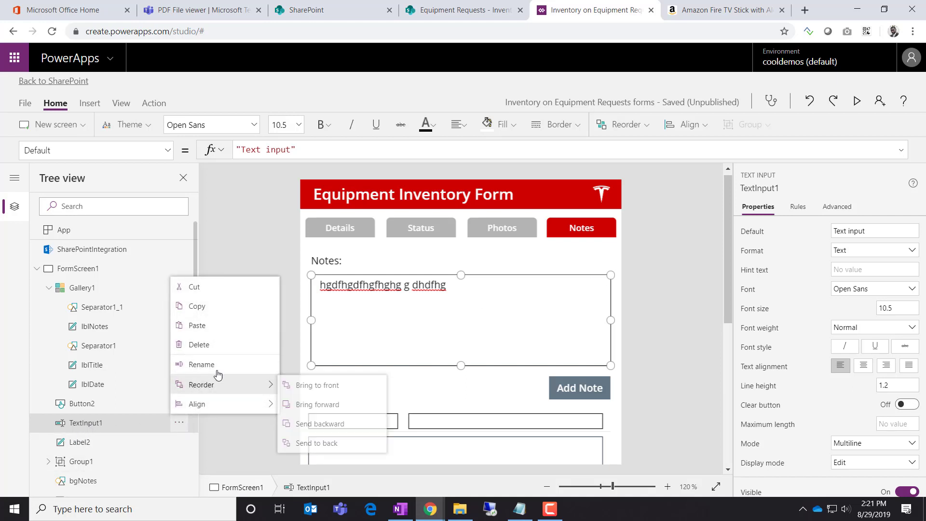
click(217, 367)
text(txtx)
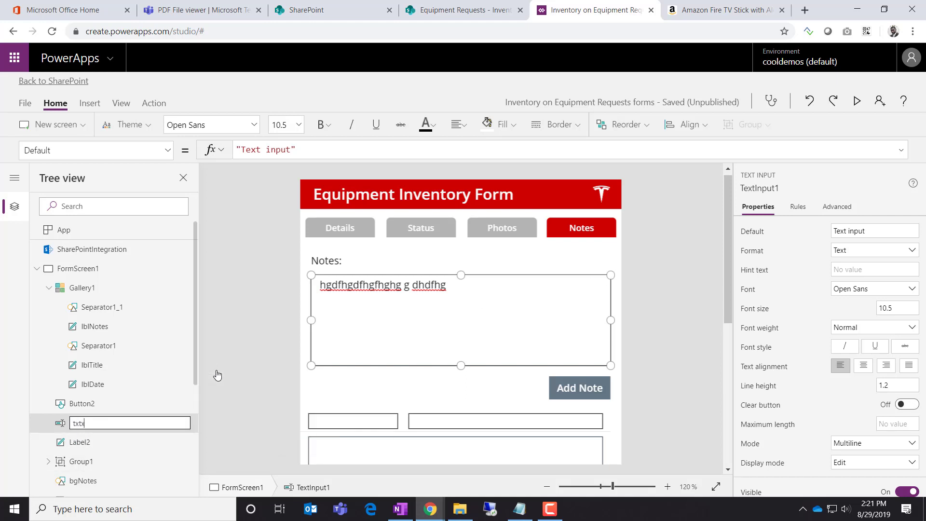
key(BackSpace)
text(Note)
click(288, 370)
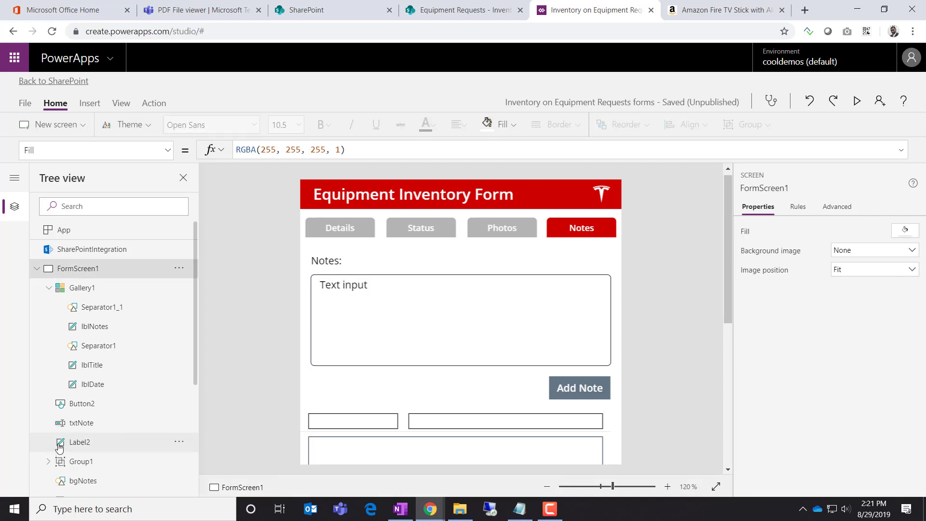
Rename the Notes: label to lblNoteLabel
click(80, 444)
click(179, 442)
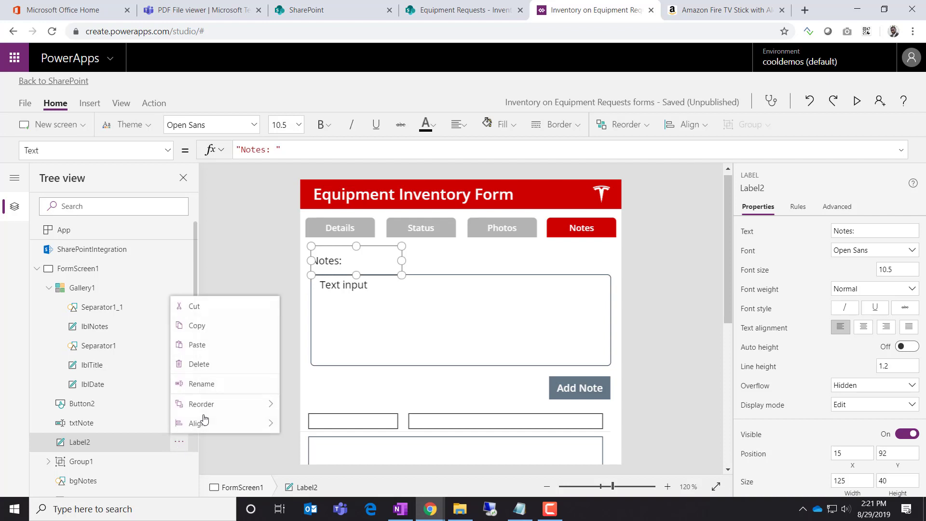
mouse_move(208, 428)
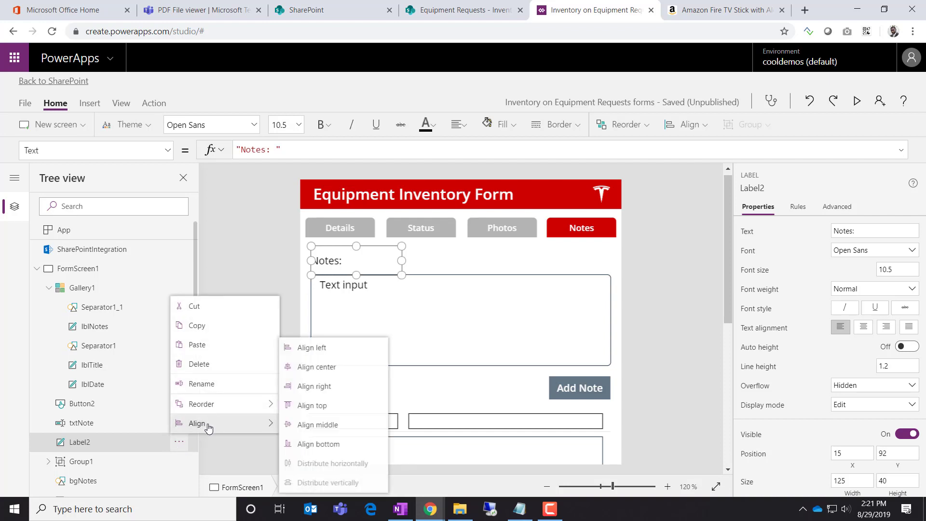
click(208, 383)
text(lbl)
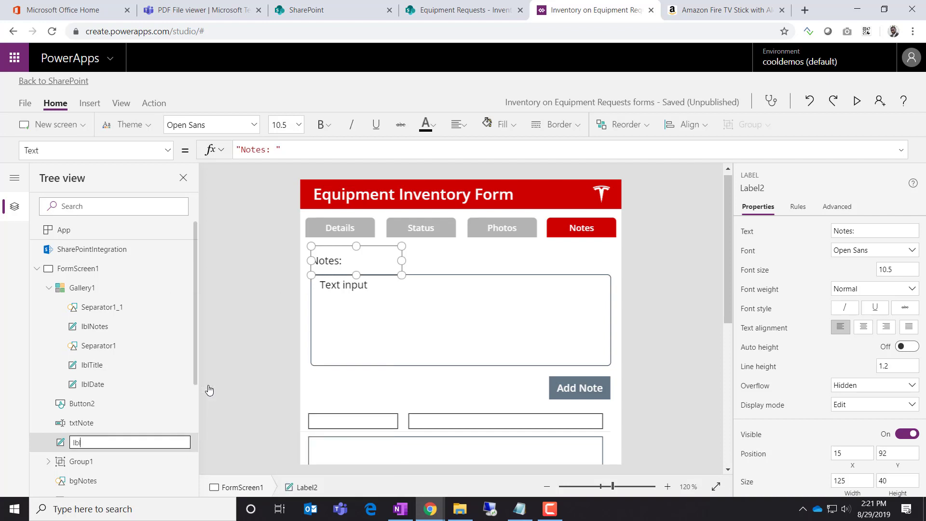
text(NoteLabel)
key(Return)
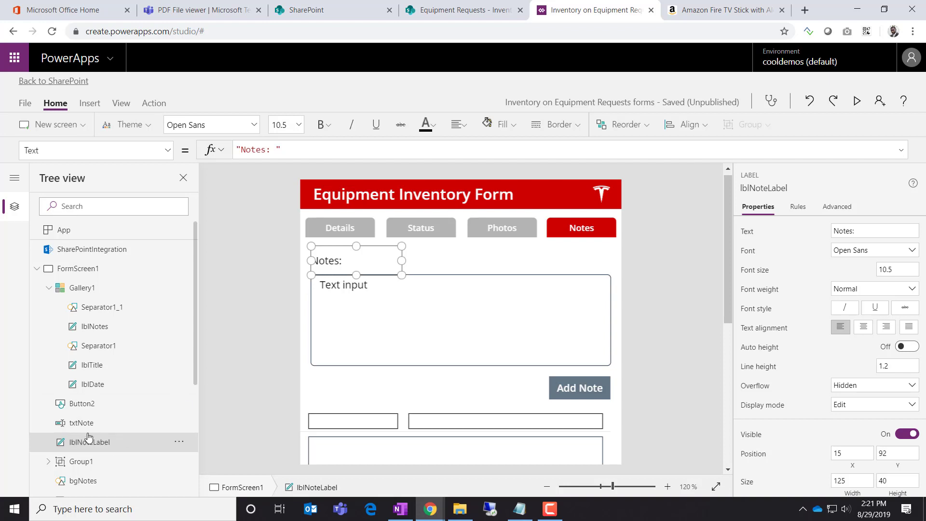
Check txtNote's formula, then select the Add Note button for editing
click(99, 423)
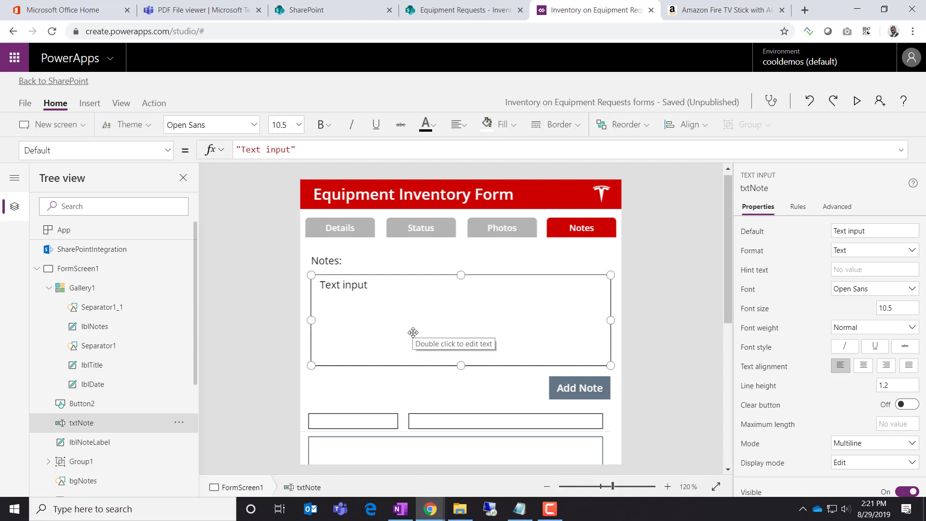
click(900, 150)
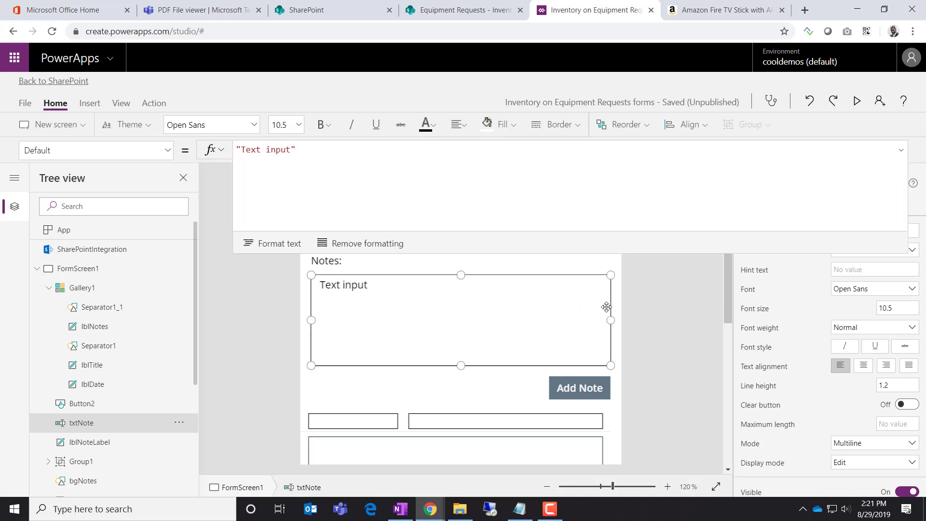
click(661, 323)
click(580, 391)
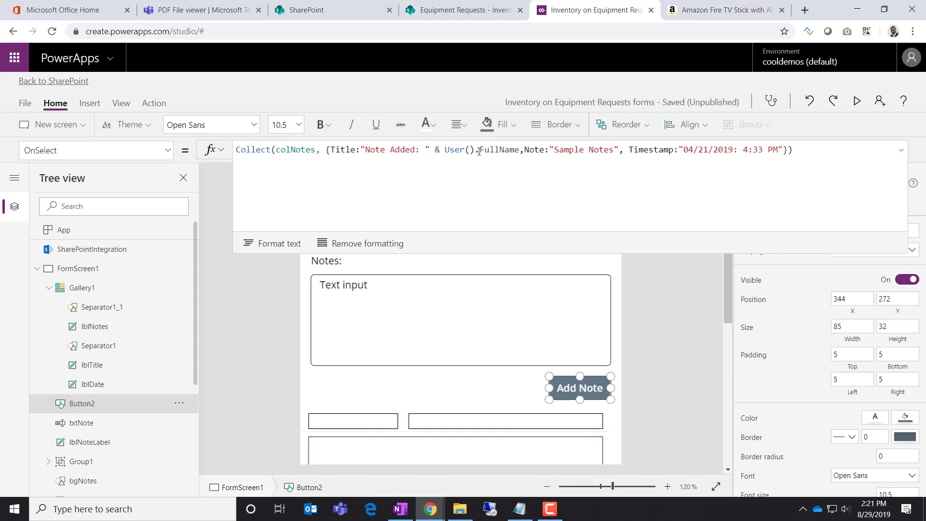
Replace the 'Sample Notes' value with txtNote.Text in the Add Note formula
double_click(609, 150)
key(BackSpace)
key(BackSpace)
key(BackSpace)
key(BackSpace)
key(BackSpace)
key(BackSpace)
key(BackSpace)
key(BackSpace)
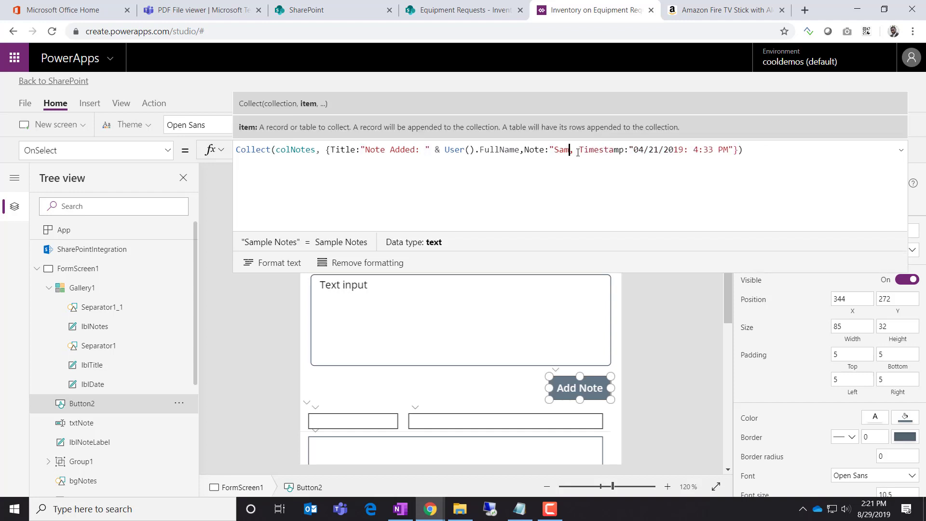
key(BackSpace)
text(txt)
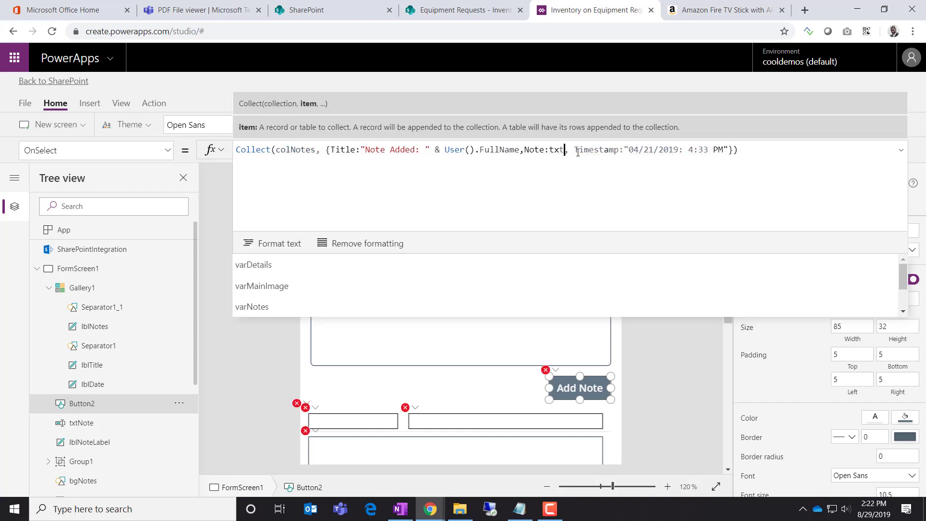
key(Tab)
text(.Te)
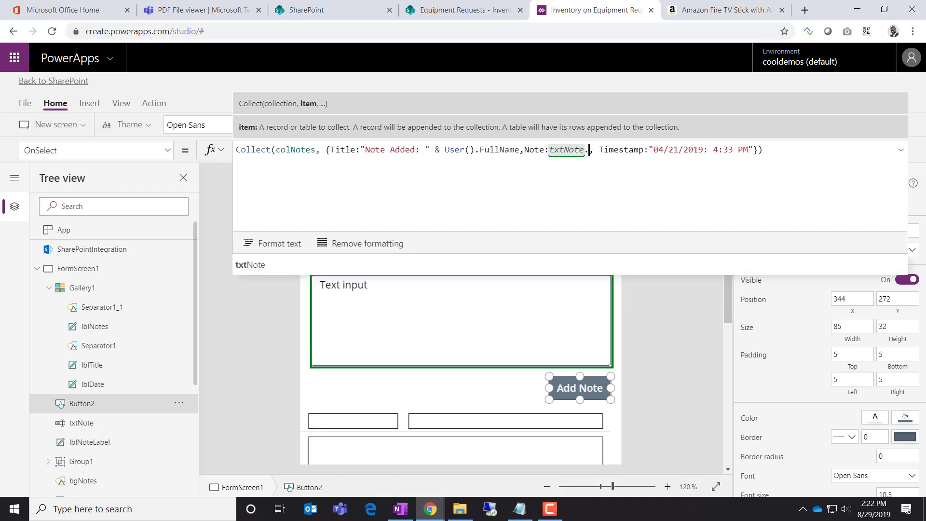
key(Tab)
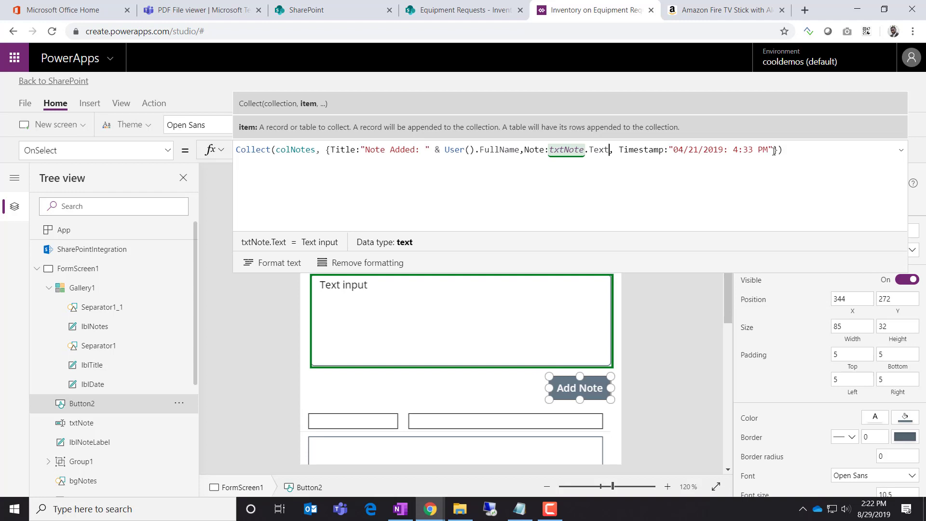
Replace the hard-coded Timestamp value with Now()
drag(775, 151, 674, 151)
key(BackSpace)
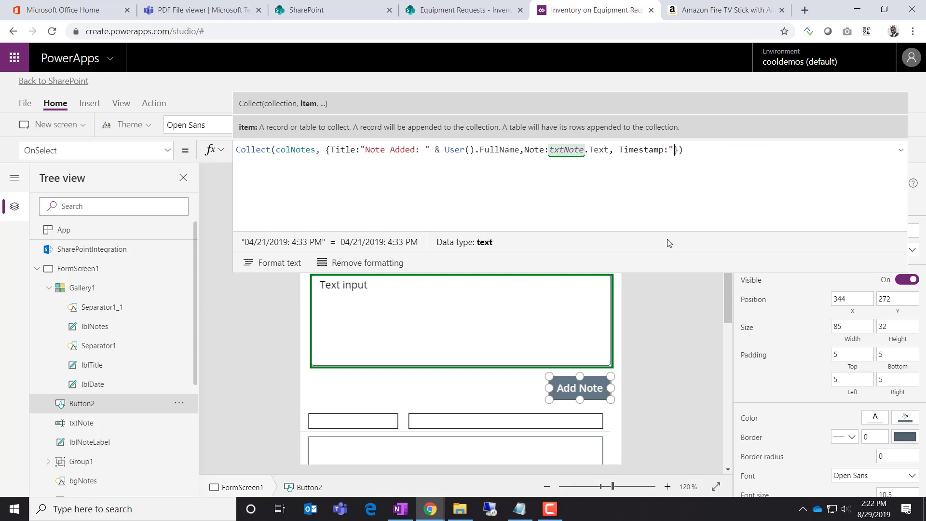
key(BackSpace)
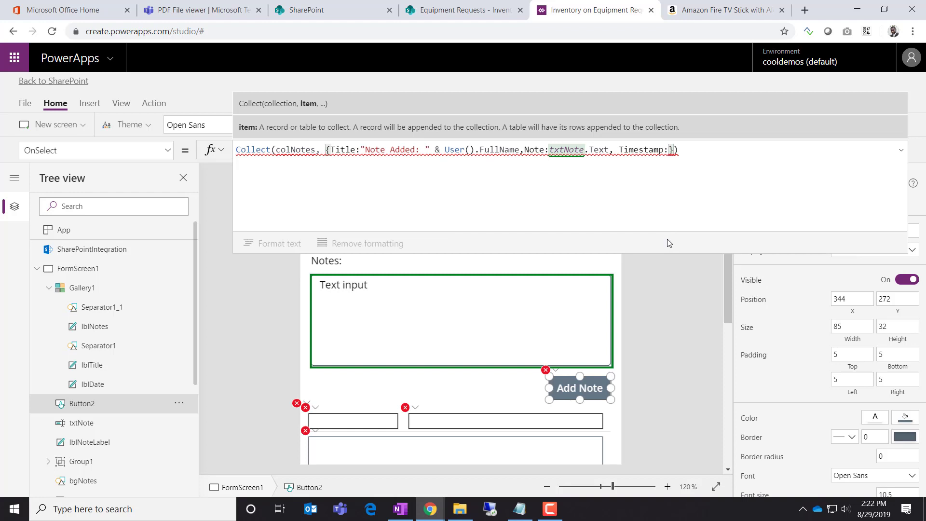
text(Today()
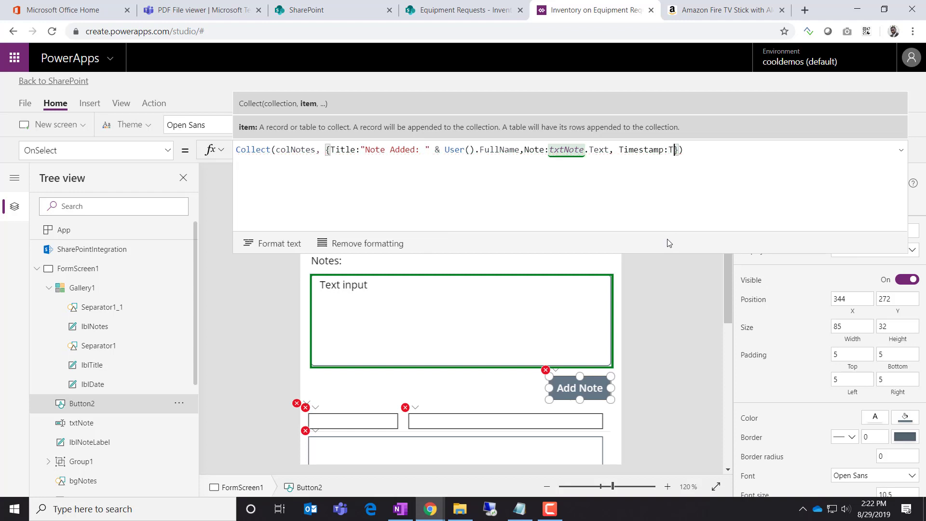
text())
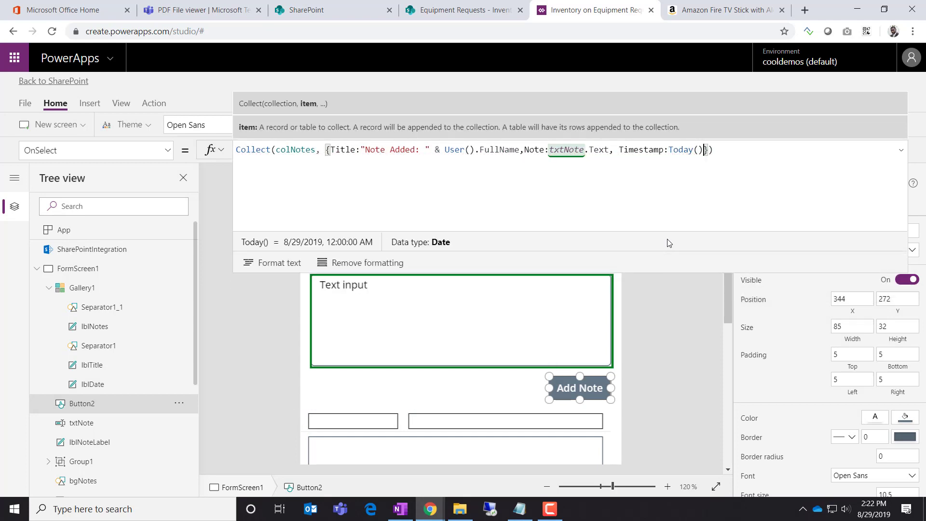
key(Left)
key(Left)
key(Left)
key(Left)
key(Left)
key(Left)
key(Left)
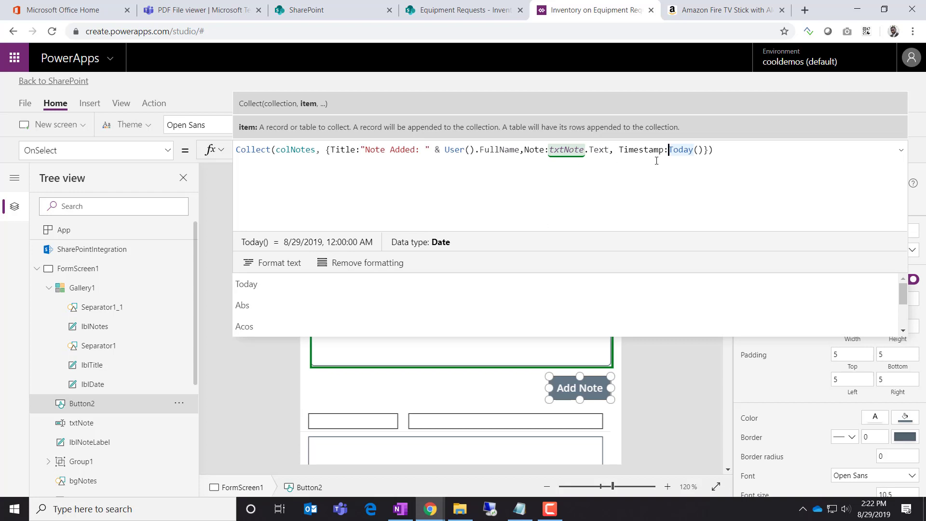
click(701, 150)
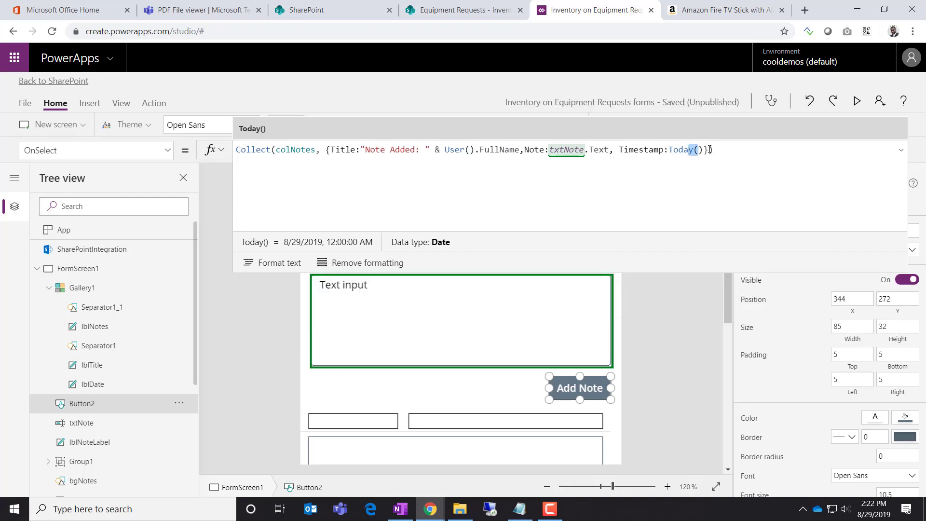
drag(705, 152, 680, 152)
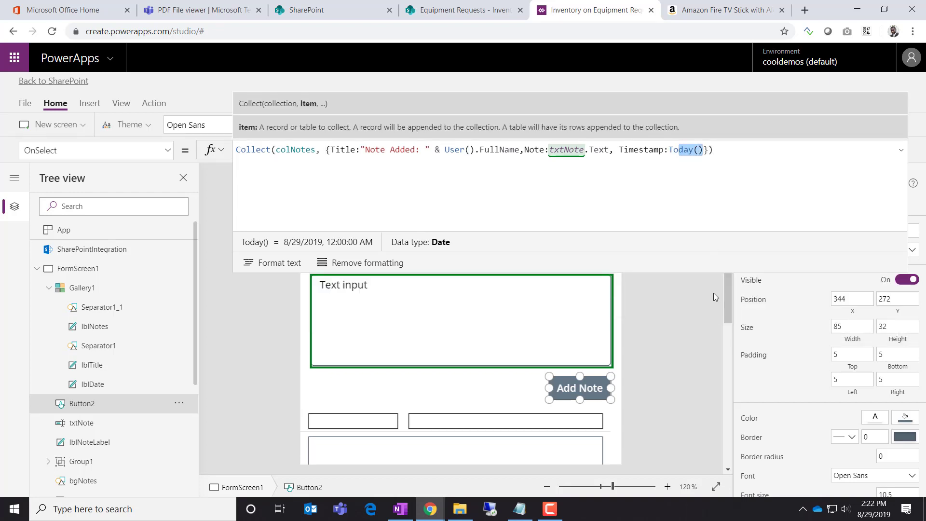
key(BackSpace)
key(BackSpace)
key(BackSpace)
text(Note)
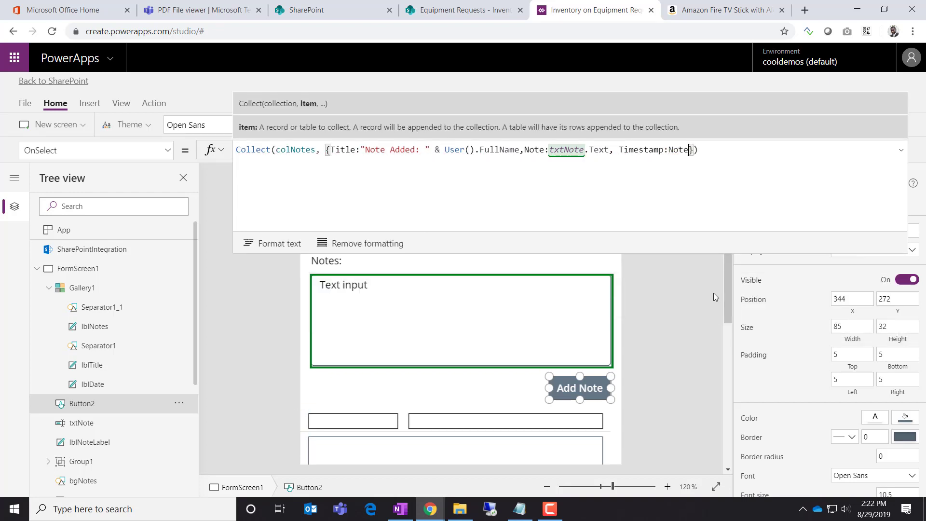
key(BackSpace)
key(BackSpace)
text(w())
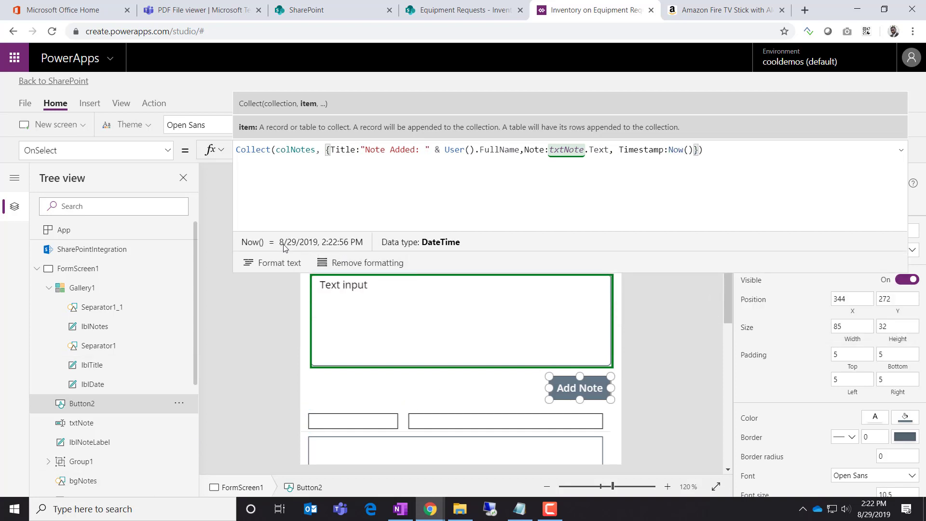
Wrap the timestamp as Text(Now(), DateTimeFormat.ShortDateTime)
click(668, 150)
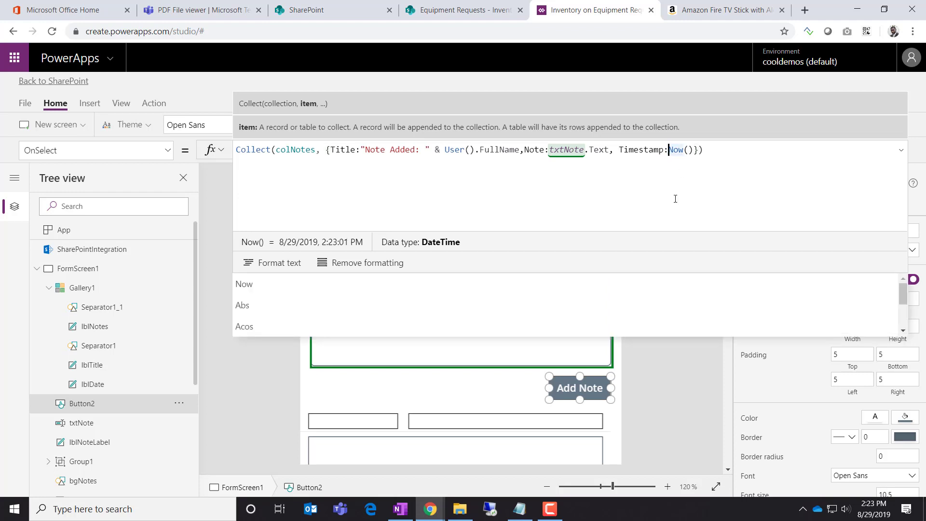
text(Text()
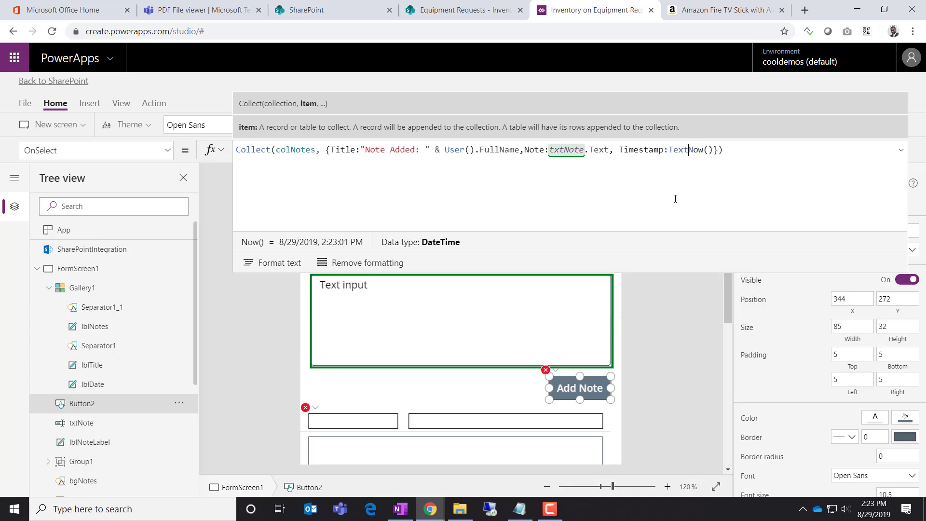
key(Right)
key(Right)
key(Right)
key(Right)
key(Right)
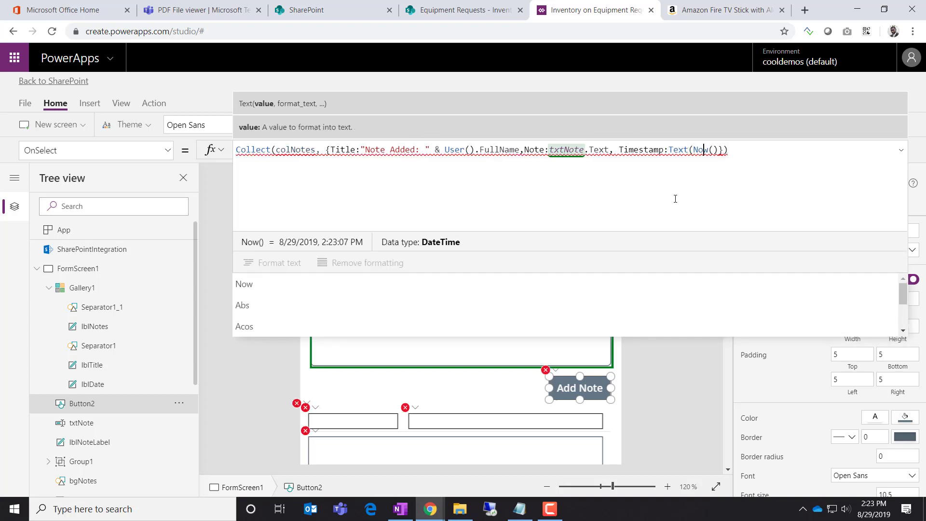
text(,)
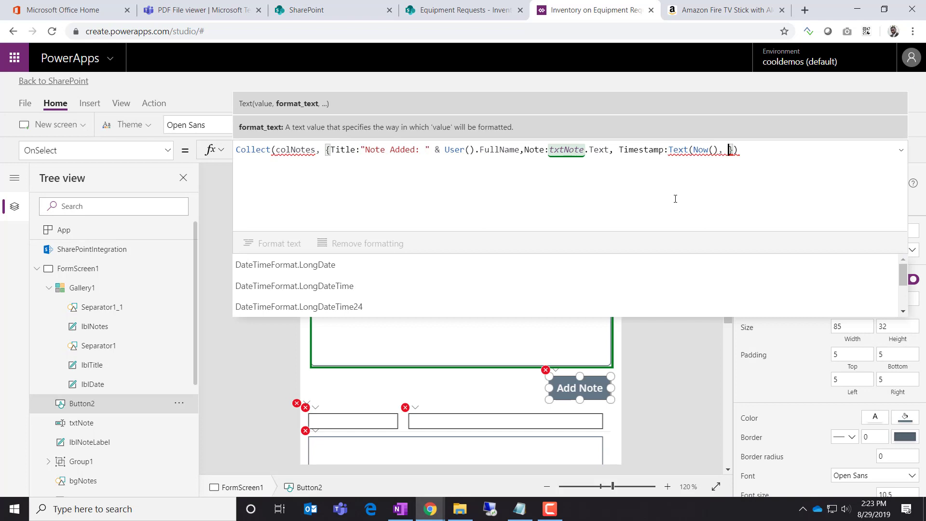
key(Down)
key(Down)
key(Down)
key(Down)
key(Down)
key(Down)
key(Down)
key(Down)
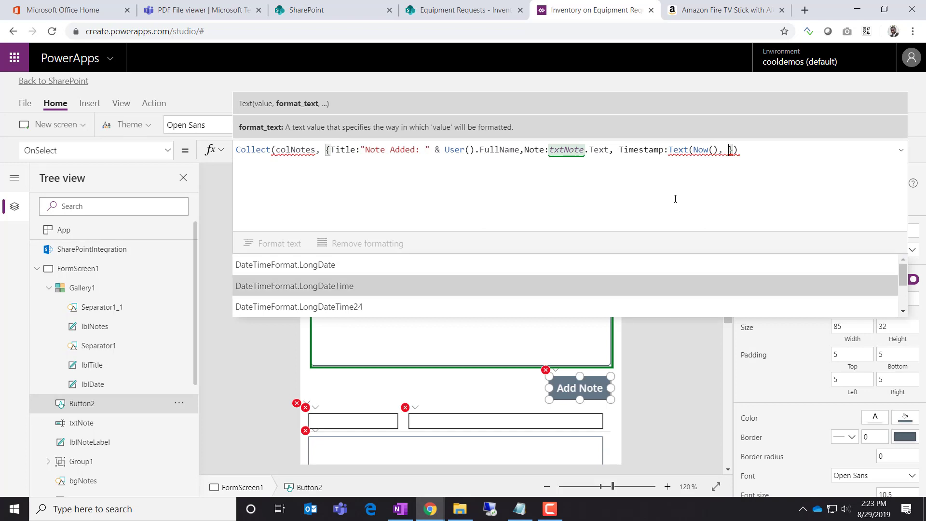
key(Up)
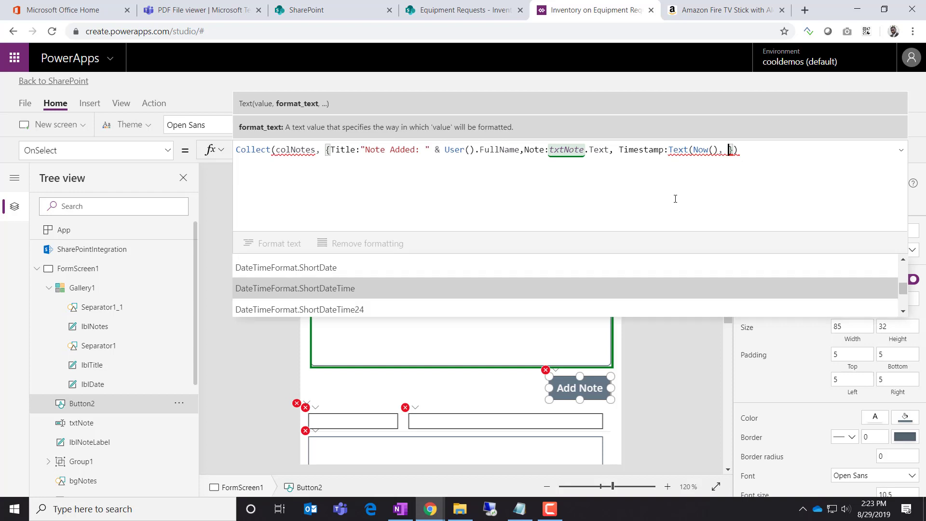
key(Tab)
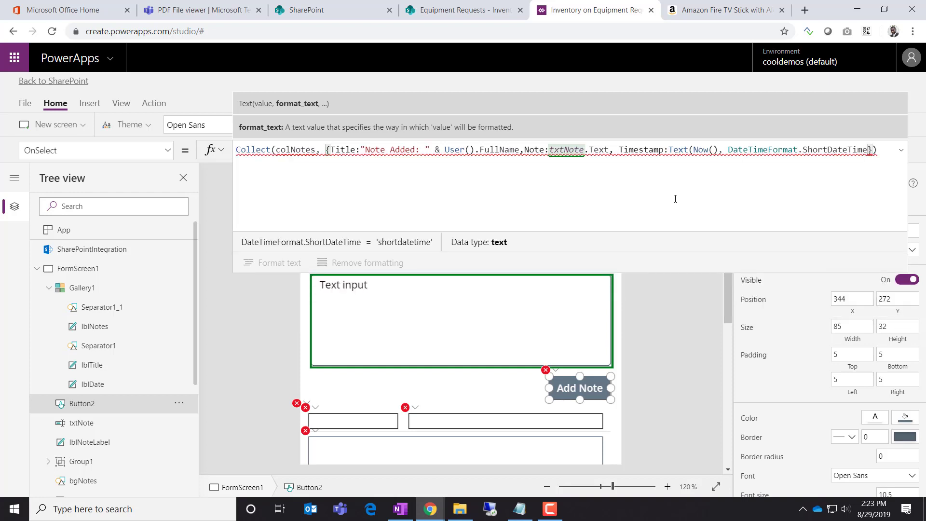
text())
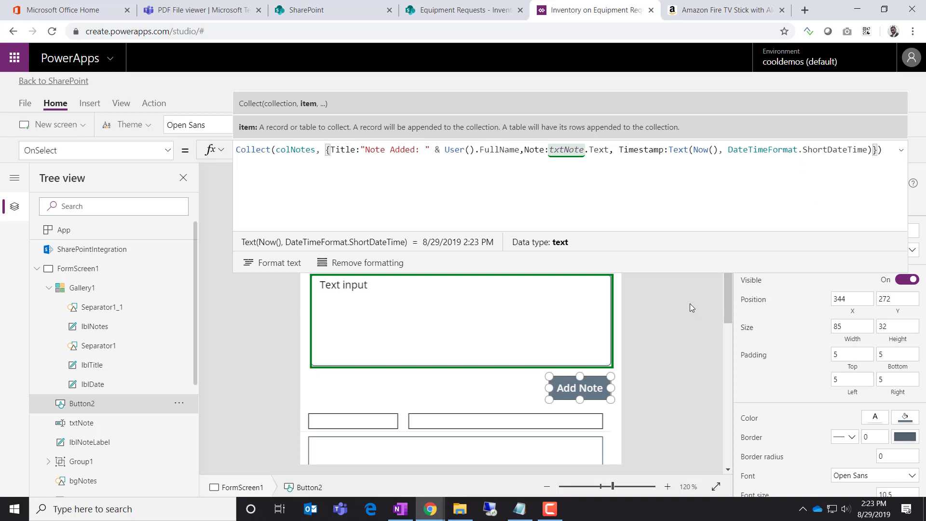
click(678, 308)
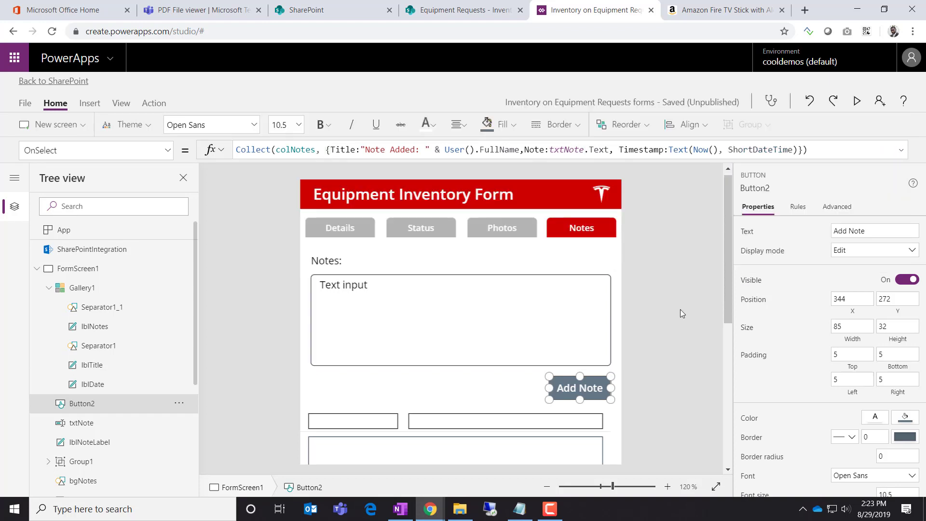
Preview the app, type sample text in the Notes box and add a first note
click(453, 322)
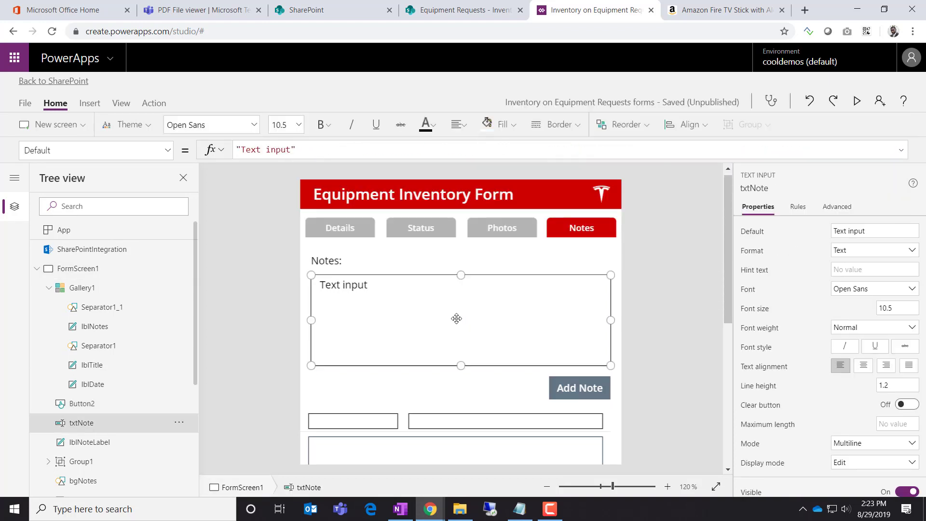
click(857, 101)
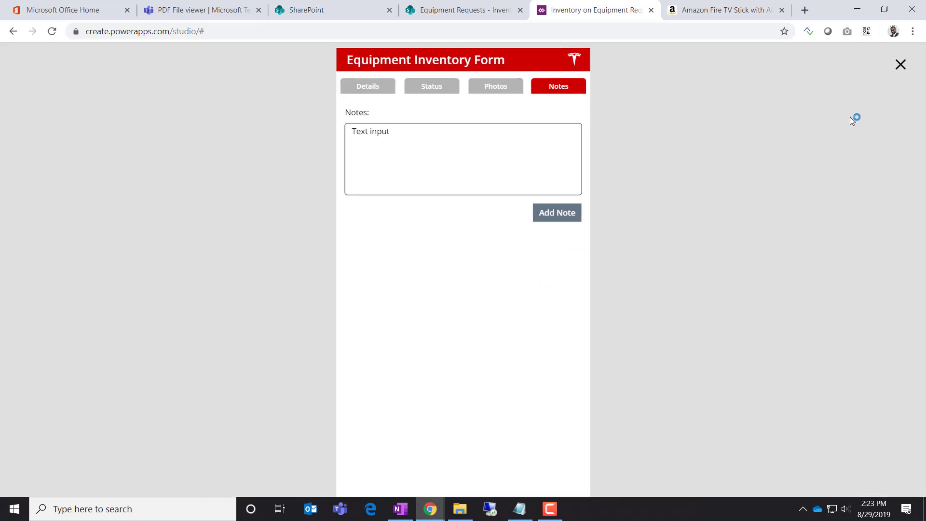
click(488, 151)
drag(380, 140, 294, 129)
text(vcsdsafdasfsdafds )
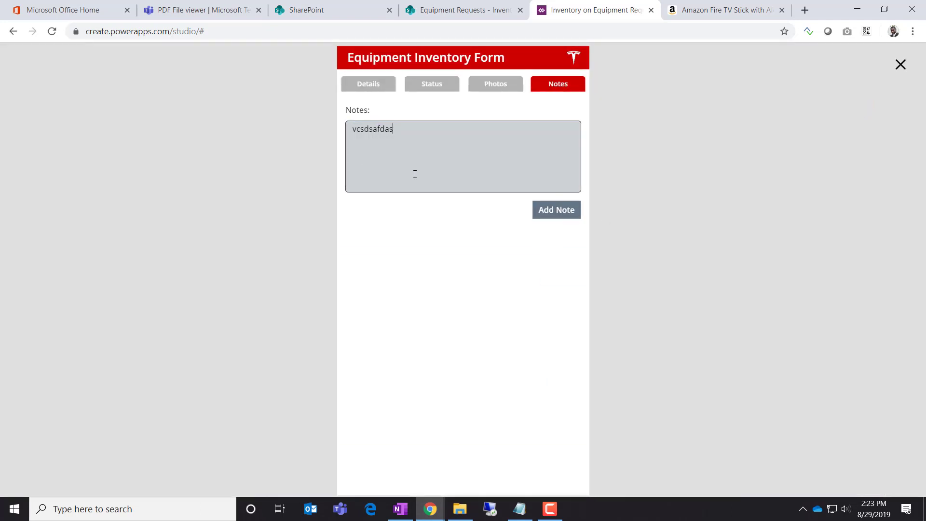
text(fd)
click(539, 213)
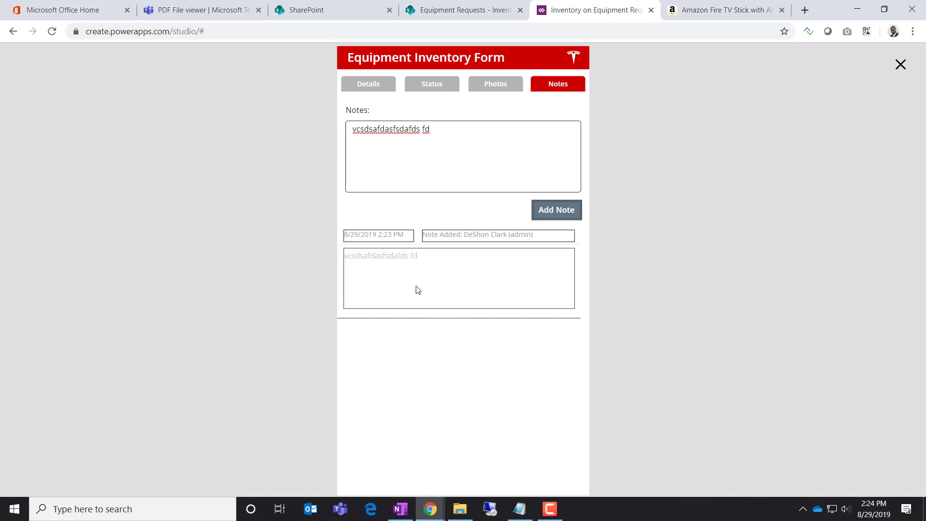
Add three more test notes, then close the preview and select the gallery's date label
click(452, 143)
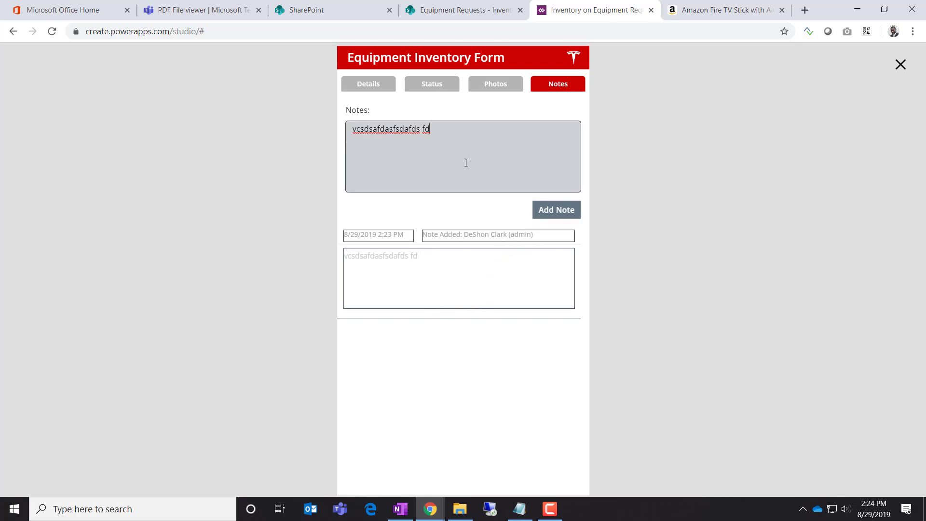
text(fdsafdsafdsafds)
click(568, 207)
click(530, 173)
text(fdsafdsafdsa)
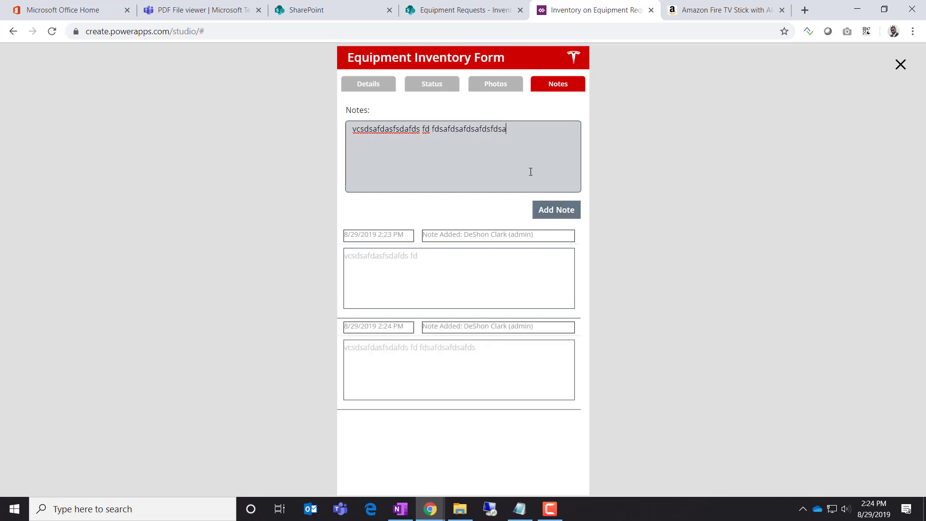
text(fds)
click(564, 211)
click(508, 155)
text(fdsafdsafds)
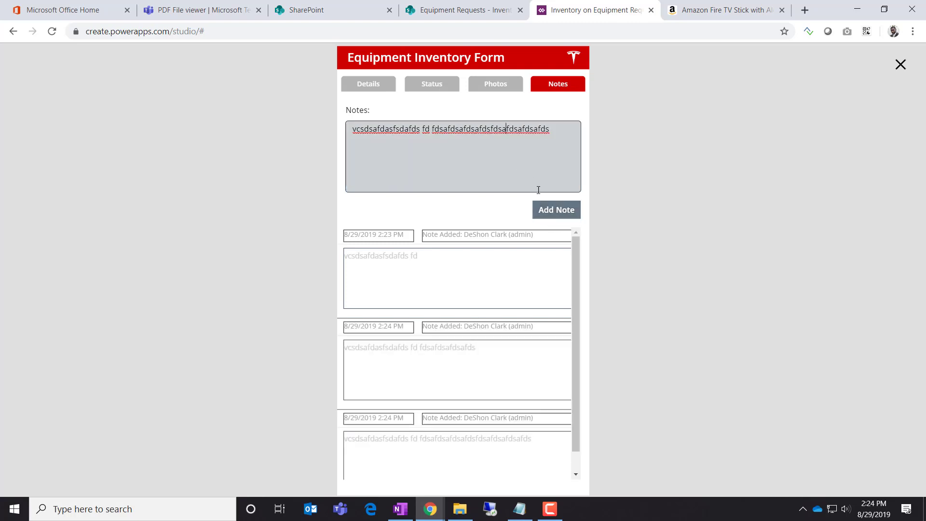
text(fdsafds)
click(554, 212)
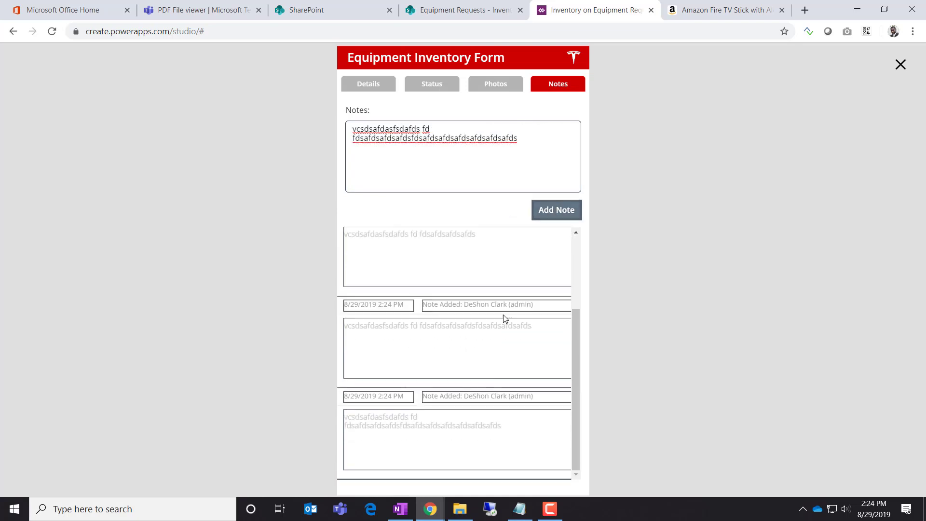
click(900, 64)
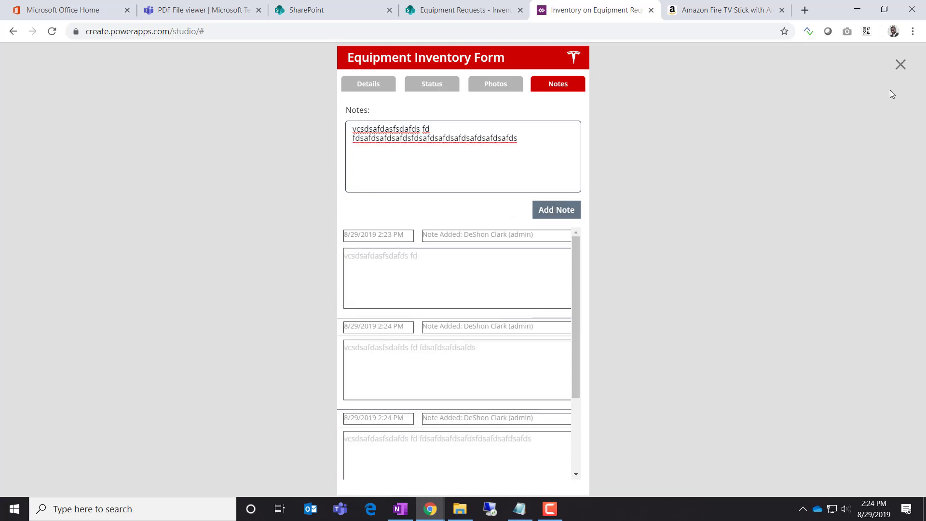
click(372, 269)
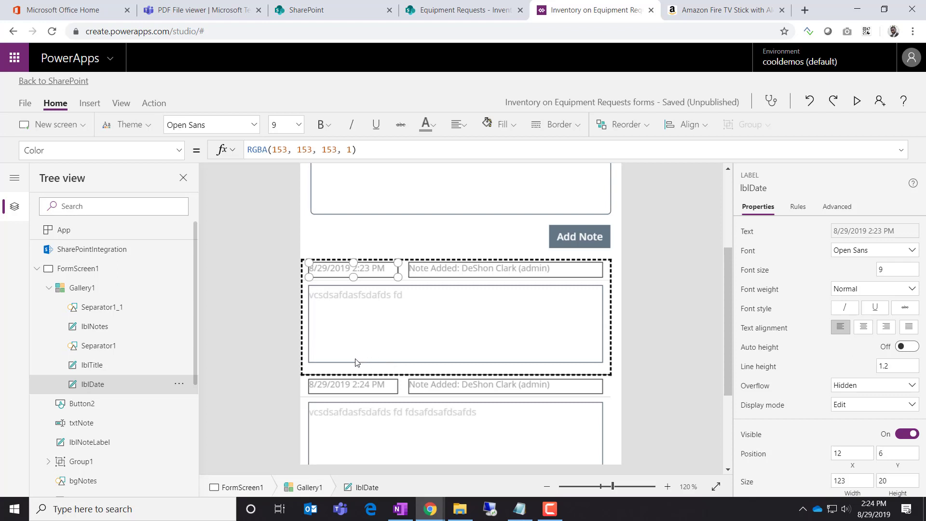
Set border width 0 on the notes, title and date labels
ctrl+click(95, 365)
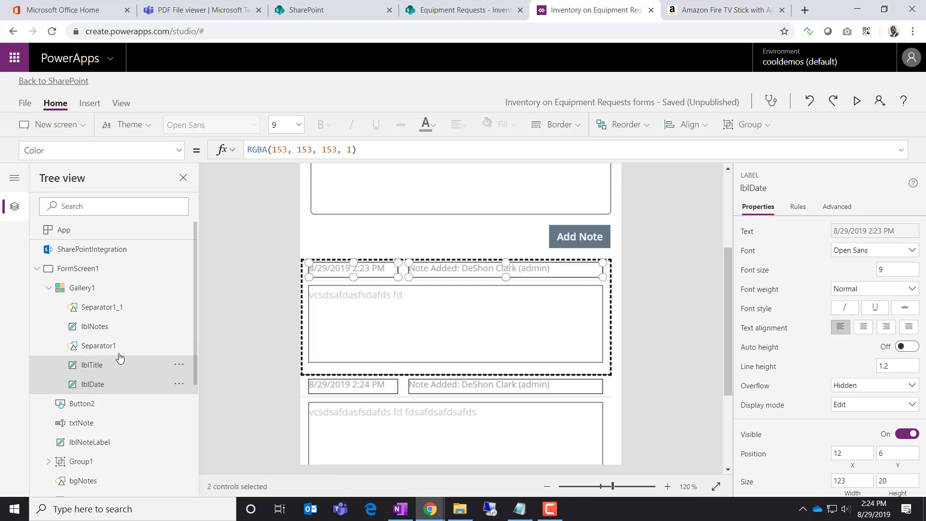
ctrl+click(111, 333)
scroll(850, 418, down, 3)
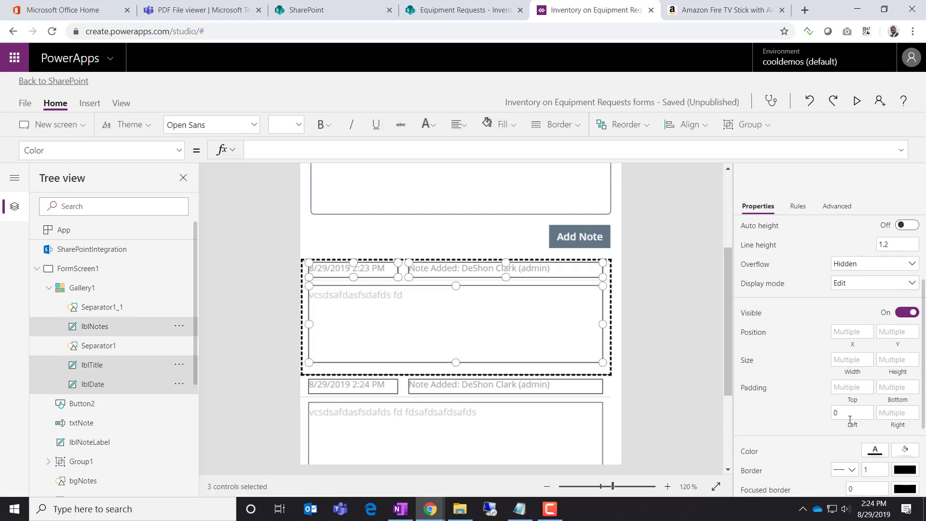
scroll(850, 419, down, 1)
double_click(868, 408)
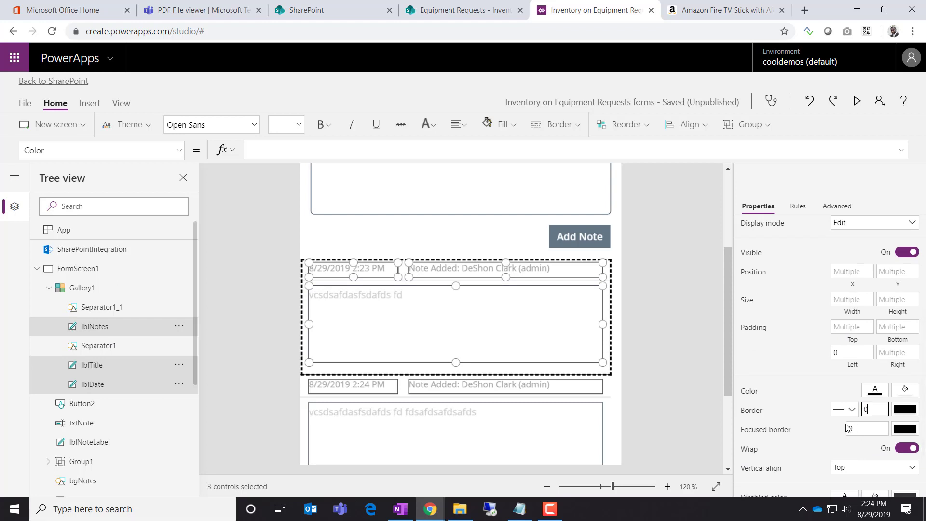
click(809, 365)
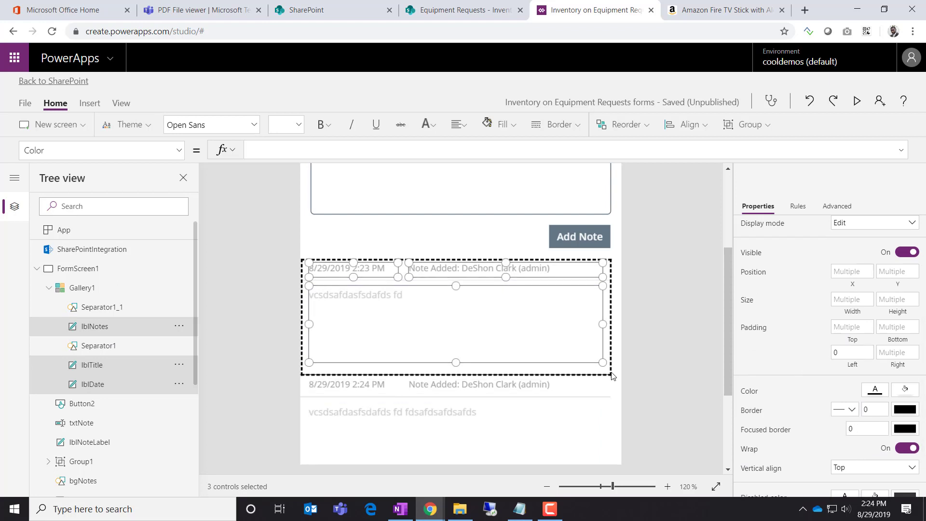
click(688, 365)
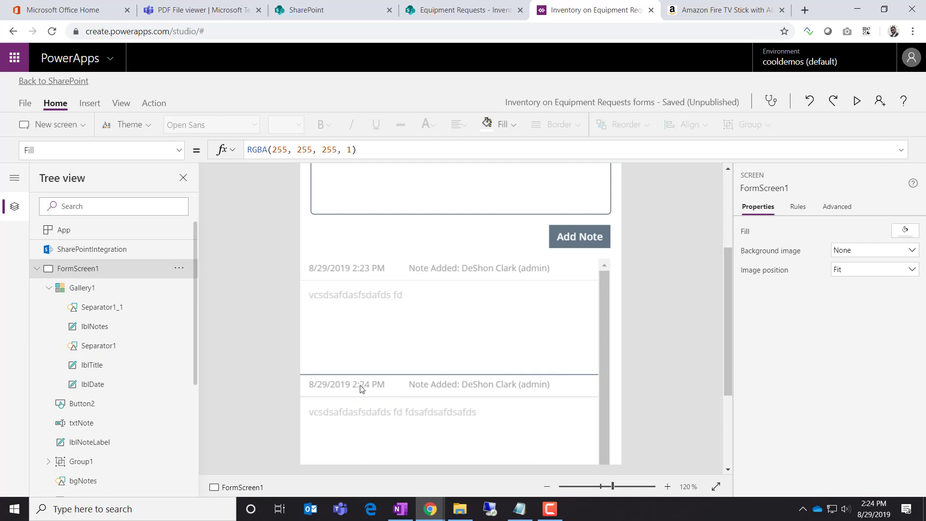
Nudge the date and title labels down to Y position 16
click(366, 372)
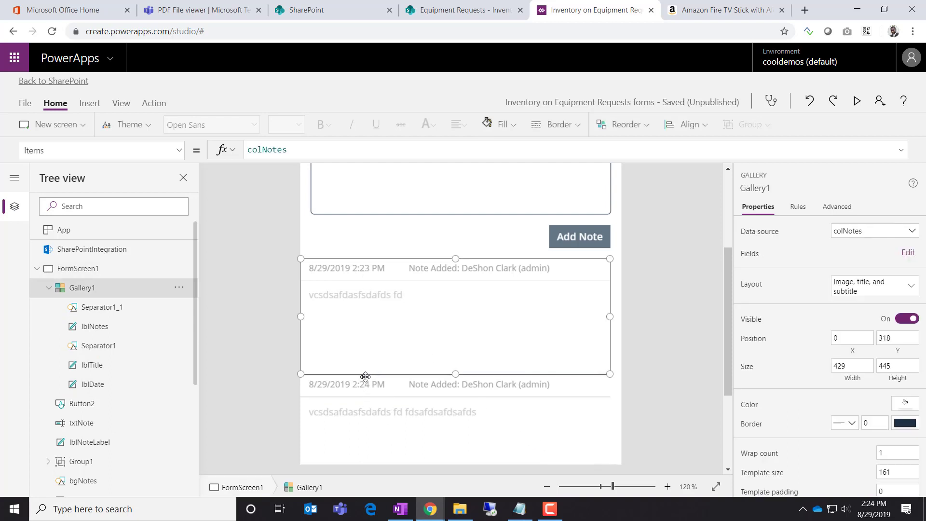
click(366, 275)
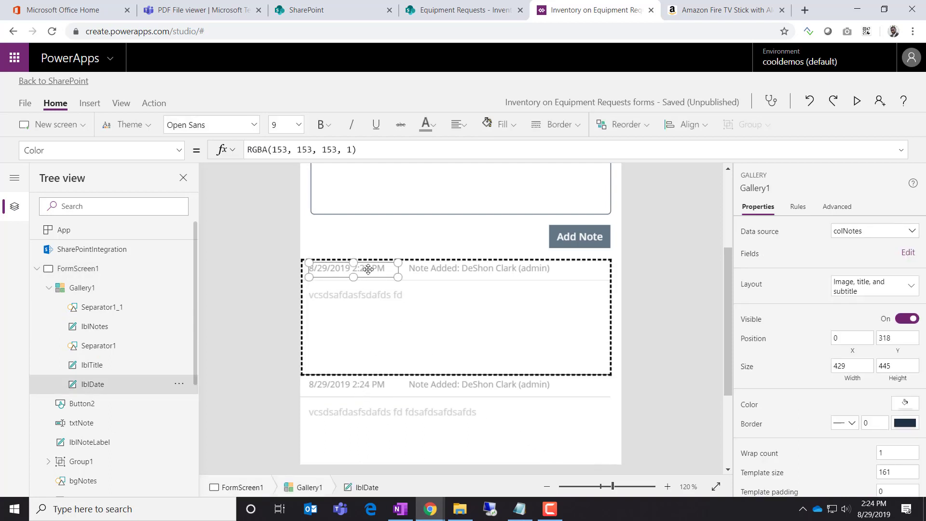
shift+click(461, 271)
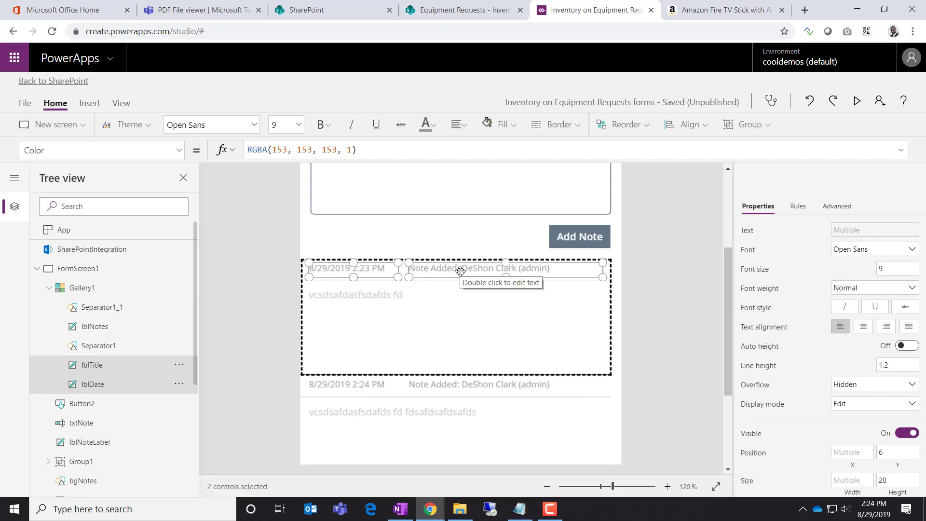
key(Down)
key(Down)
key(Down)
key(Down)
key(Down)
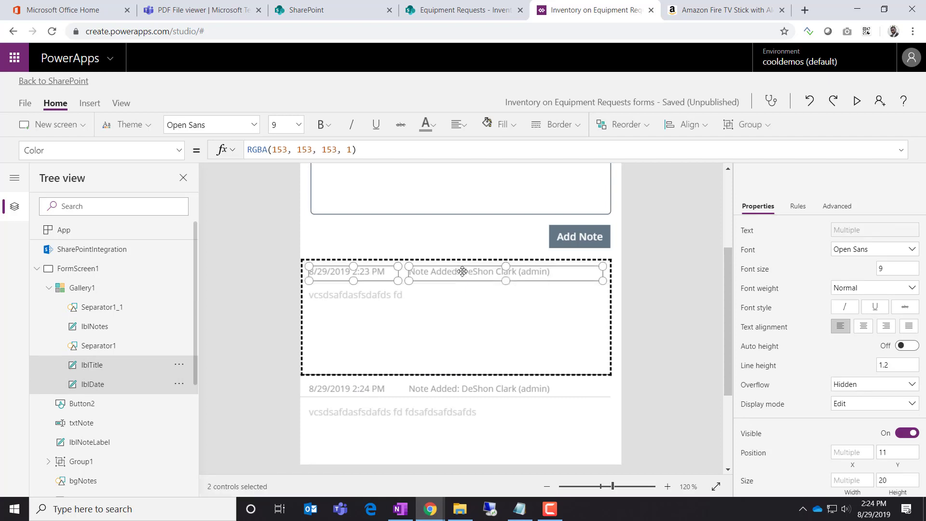
key(Down)
key(Down)
key(Down)
key(Down)
key(Down)
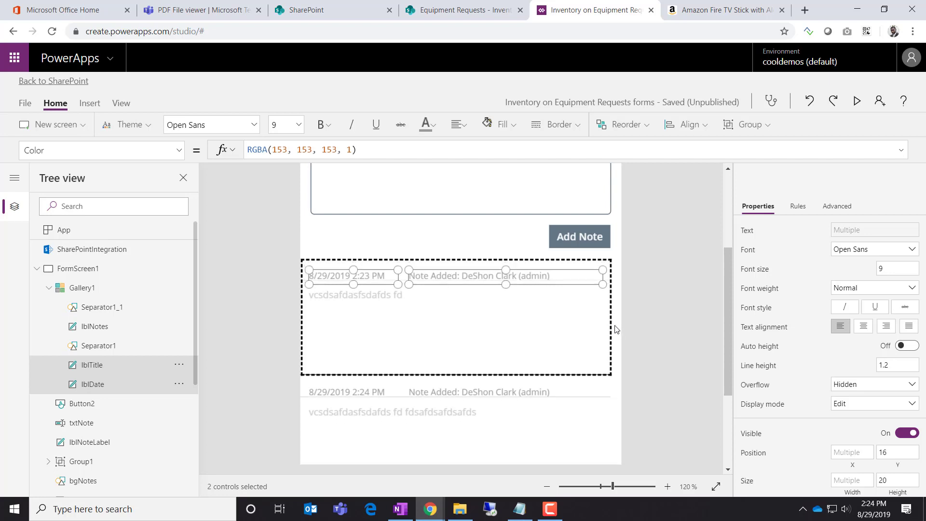
key(Up)
key(Up)
key(Up)
key(Up)
key(Up)
click(669, 425)
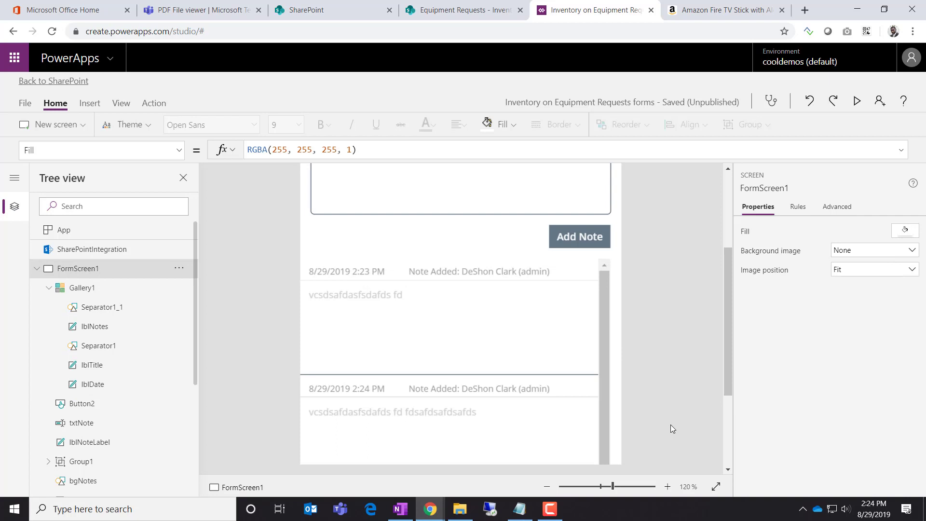
Save the app from the File menu and return to the editor
click(25, 103)
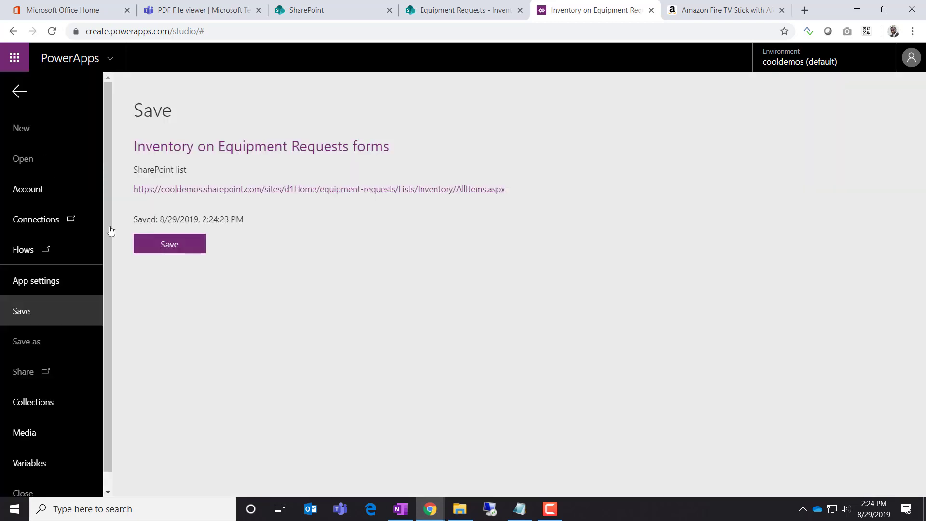
click(157, 256)
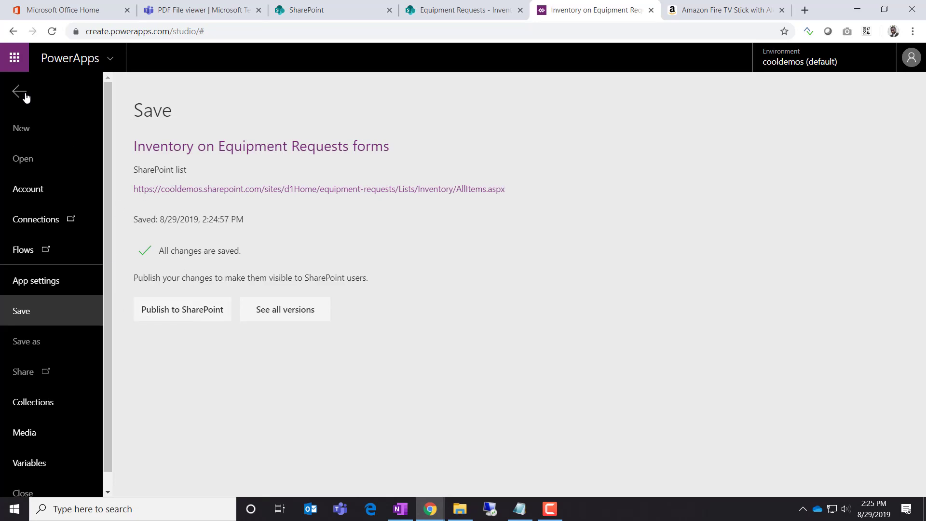
click(22, 92)
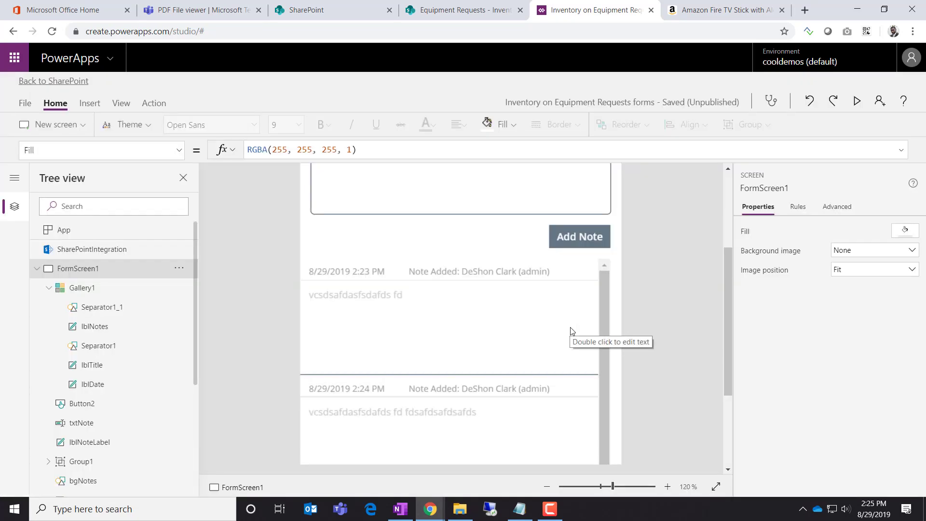
Preview the app, add another note to the list, and close the preview
scroll(565, 336, up, 3)
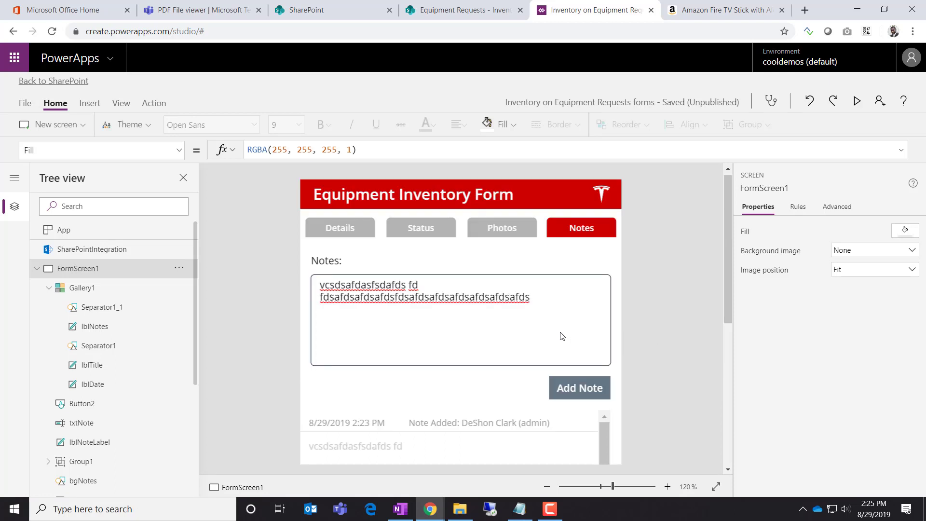
scroll(533, 332, down, 2)
scroll(532, 325, up, 1)
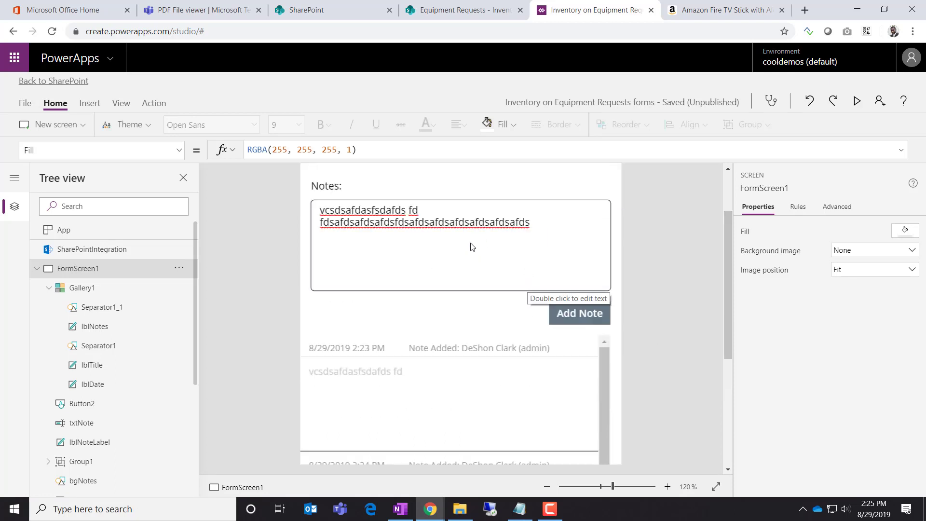
click(858, 101)
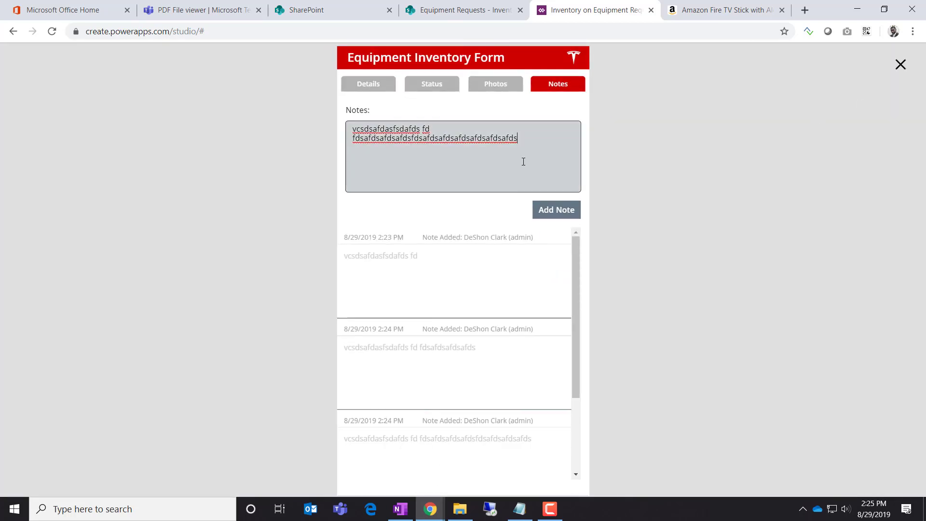
click(555, 214)
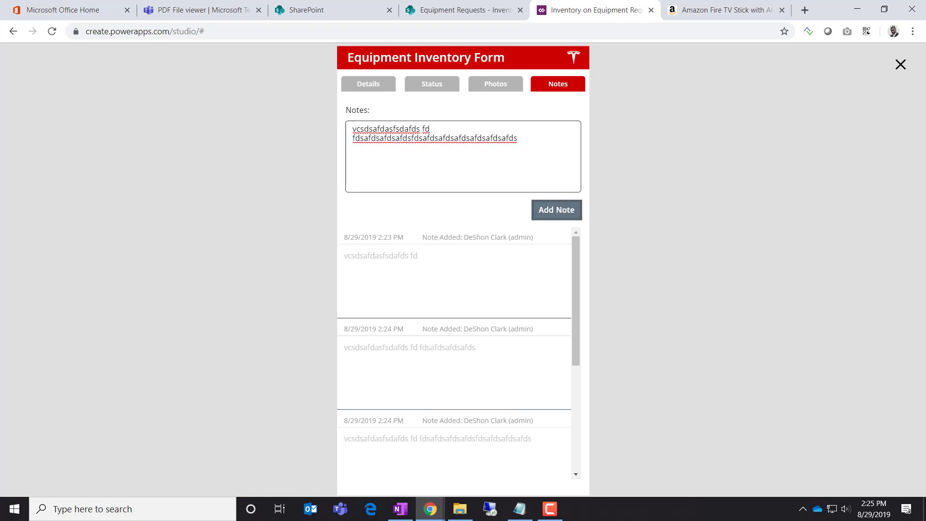
click(900, 67)
click(579, 237)
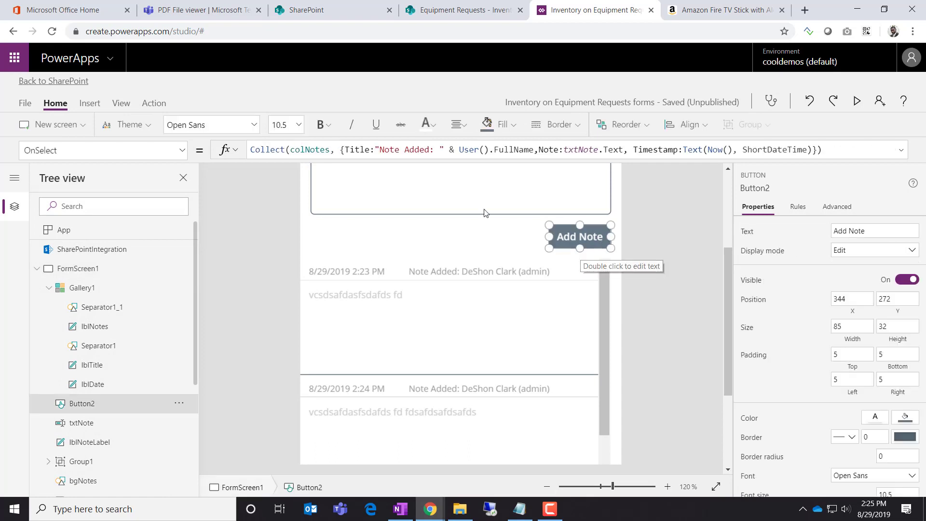
Add a new line after the Collect formula with ; and start a Reset(txtNote) call
click(901, 150)
click(847, 159)
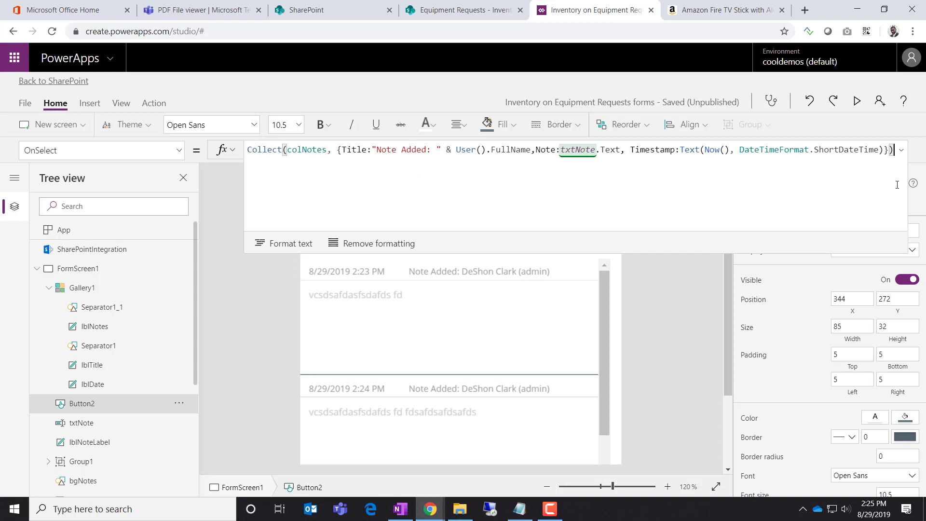
text(;)
key(shift+Return)
text(reset(()
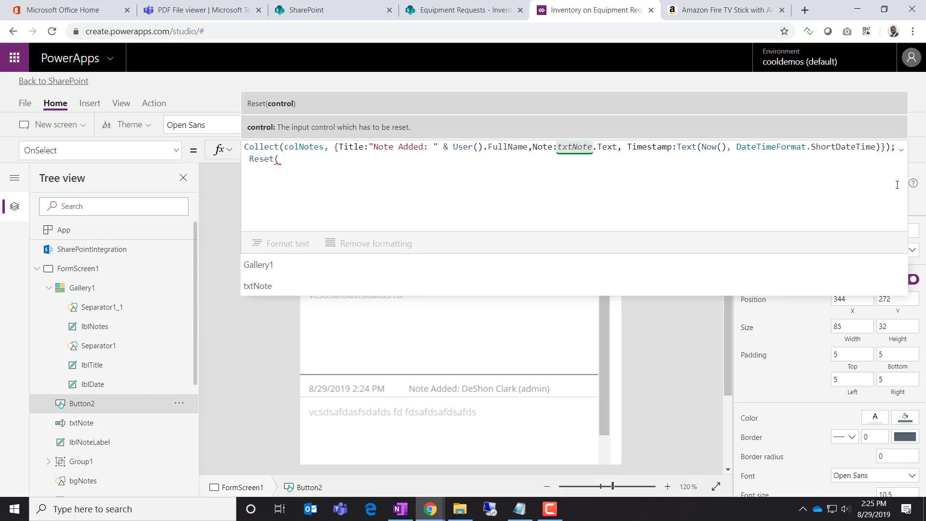
key(BackSpace)
text(txtN)
key(Tab)
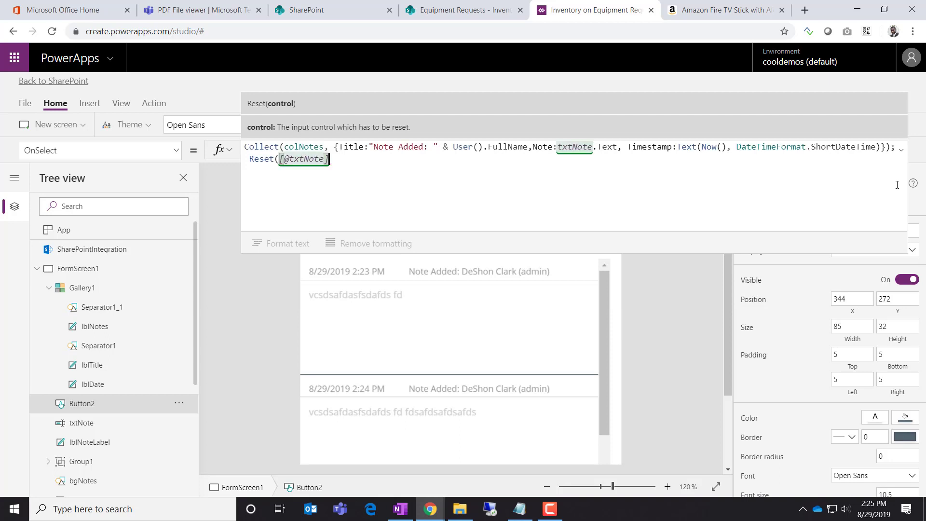
Fix the reference to complete Reset(txtNote), then run the app preview
key(BackSpace)
key(BackSpace)
key(BackSpace)
key(BackSpace)
key(BackSpace)
key(BackSpace)
key(BackSpace)
key(BackSpace)
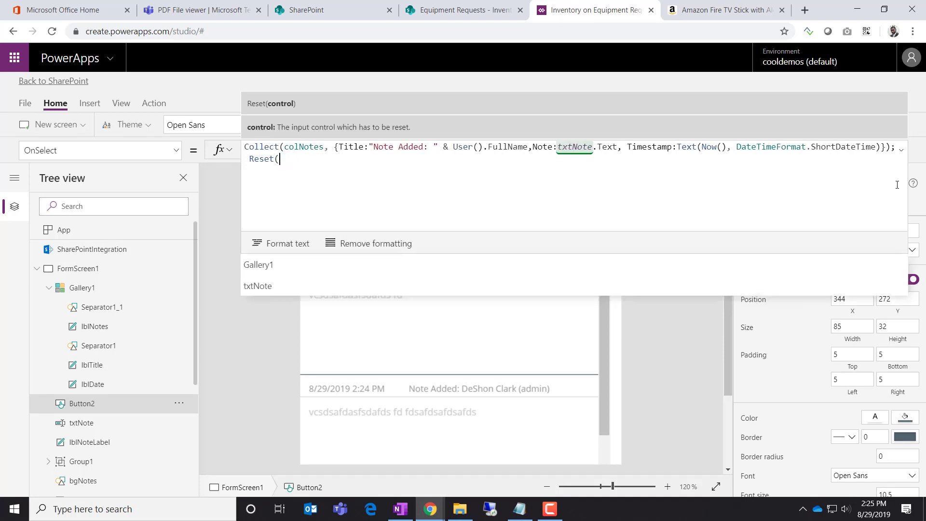
text(txt)
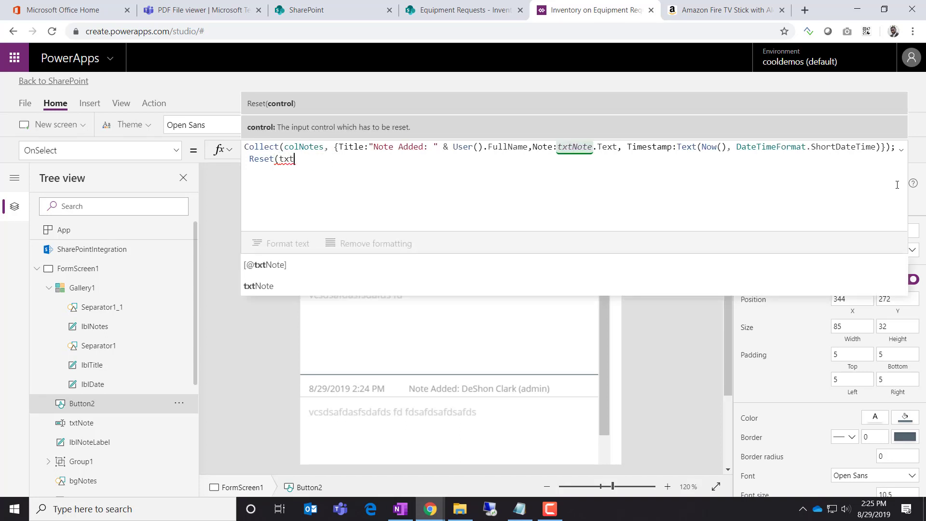
click(631, 288)
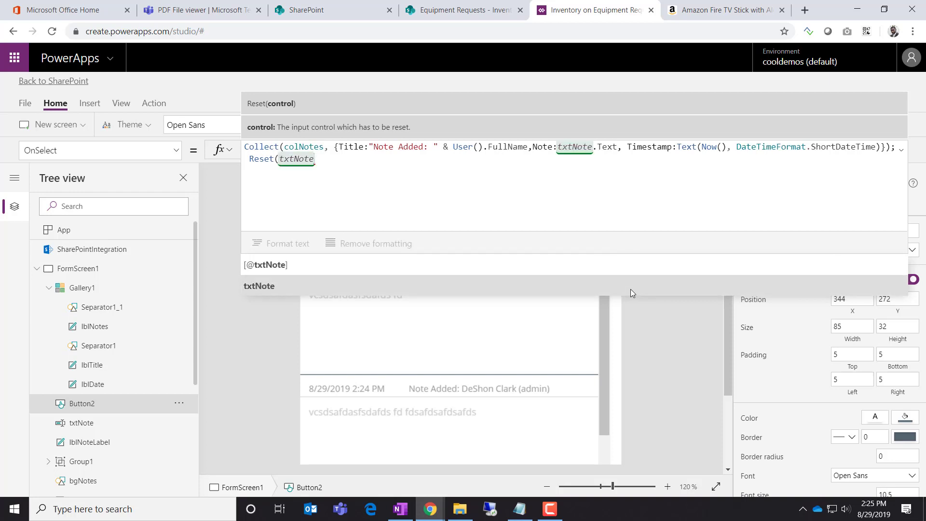
text())
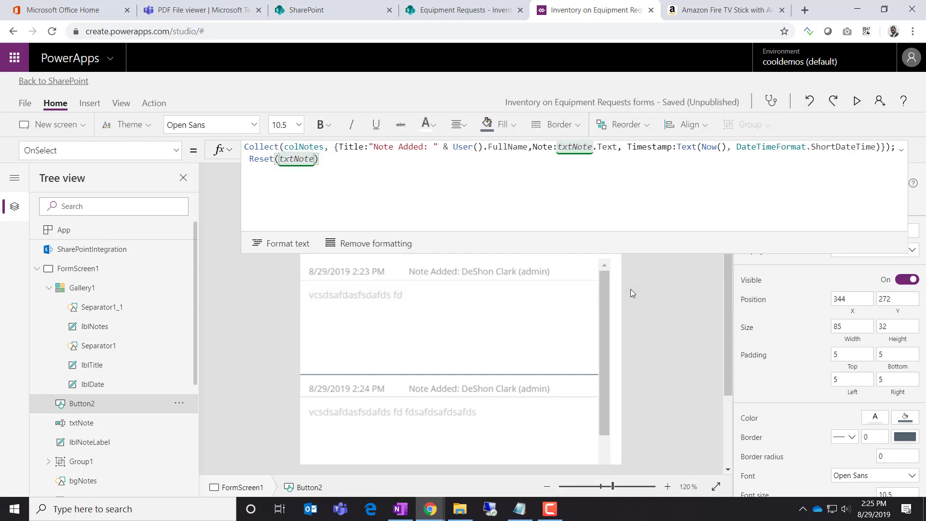
click(901, 150)
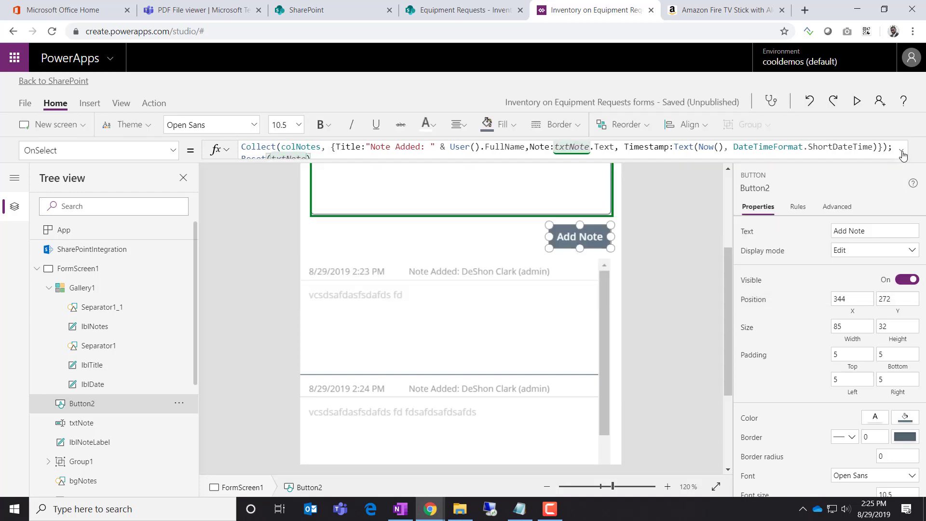
click(857, 101)
Add two single-line test notes of random text from the Notes box to the notes list
click(558, 209)
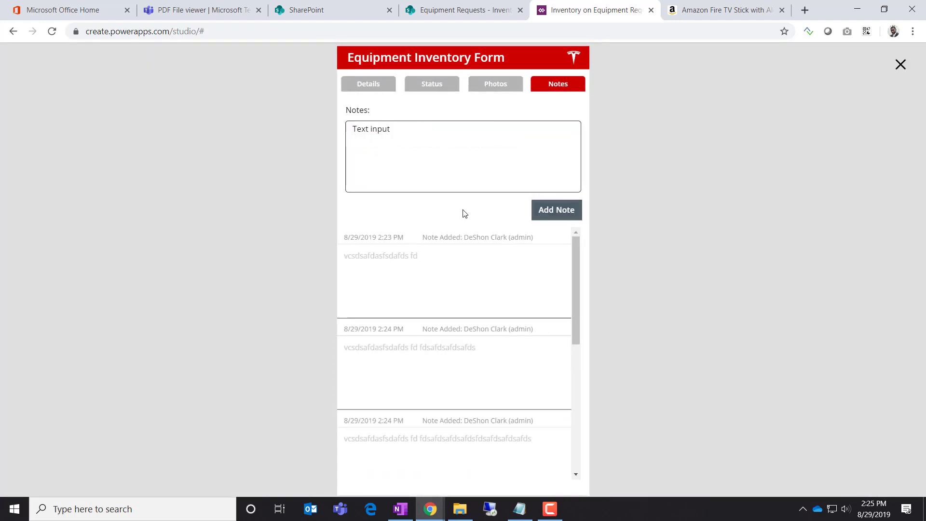
click(450, 148)
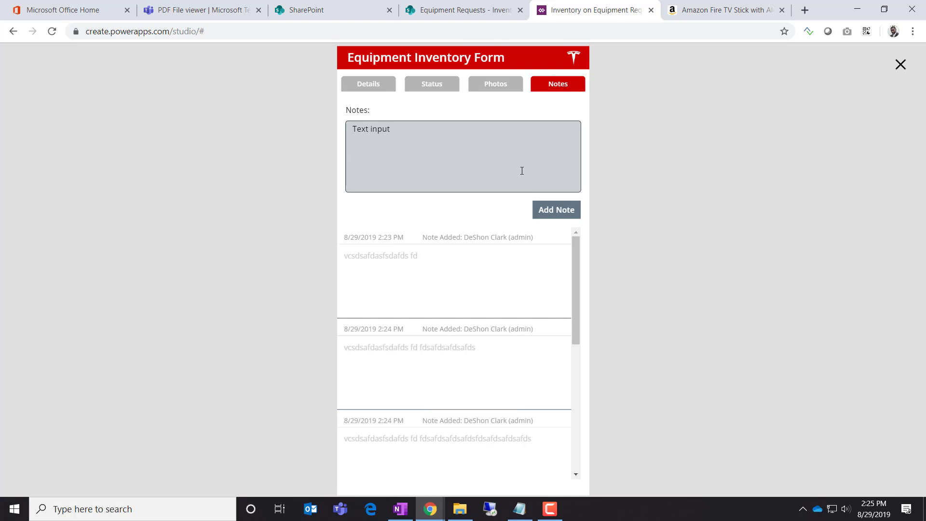
key(ctrl+a)
text(hrehtrehthtrhtre)
click(564, 216)
click(407, 129)
key(ctrl+a)
text(htrehtrehtr htrehtre tr he ht reh tre ht )
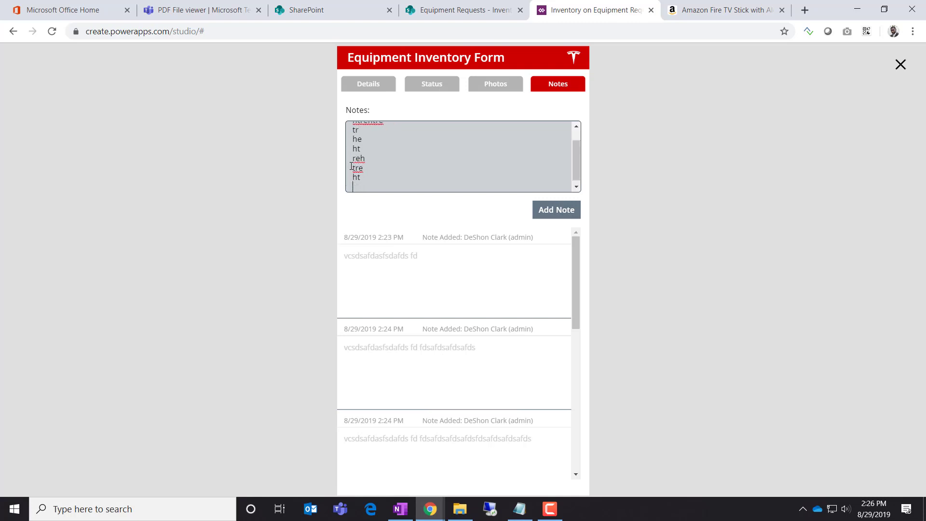
text(re htre tr eh tre)
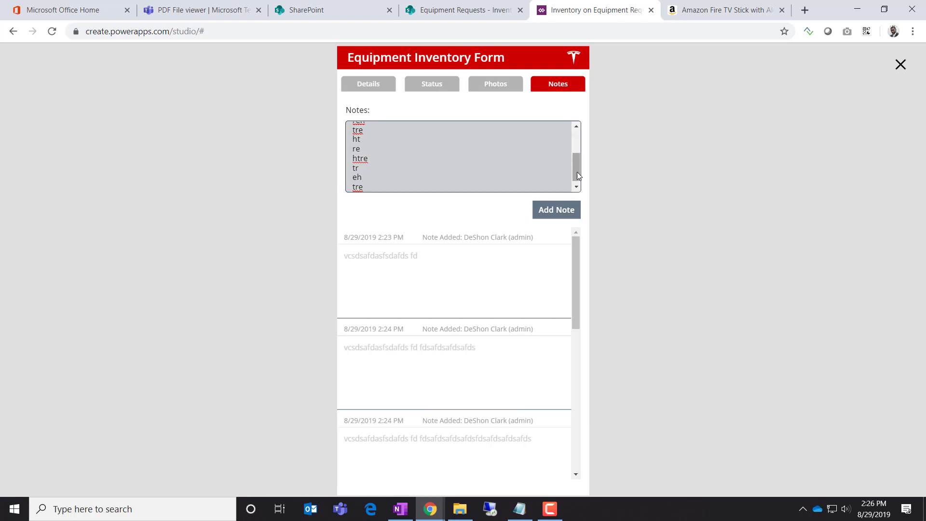
mouse_move(577, 172)
mouse_down()
mouse_move(577, 138)
mouse_move(566, 181)
mouse_up()
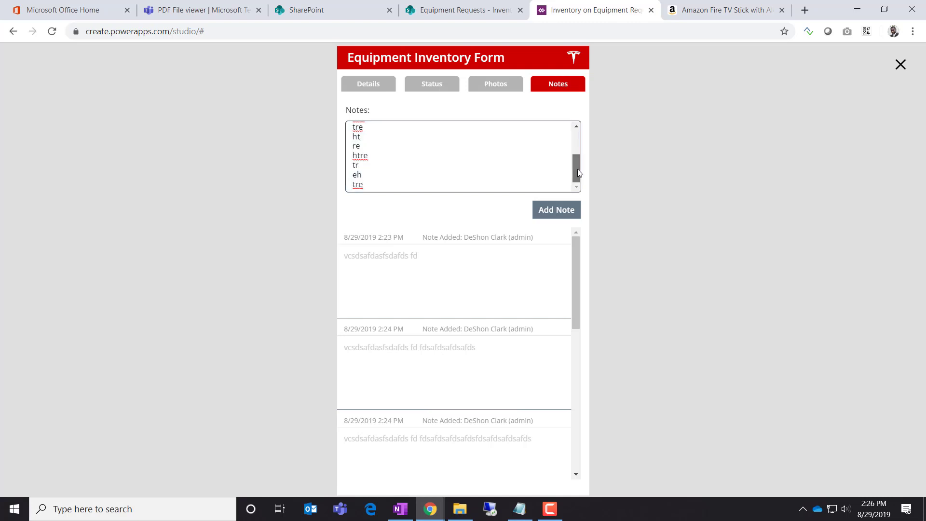
drag(577, 169, 580, 138)
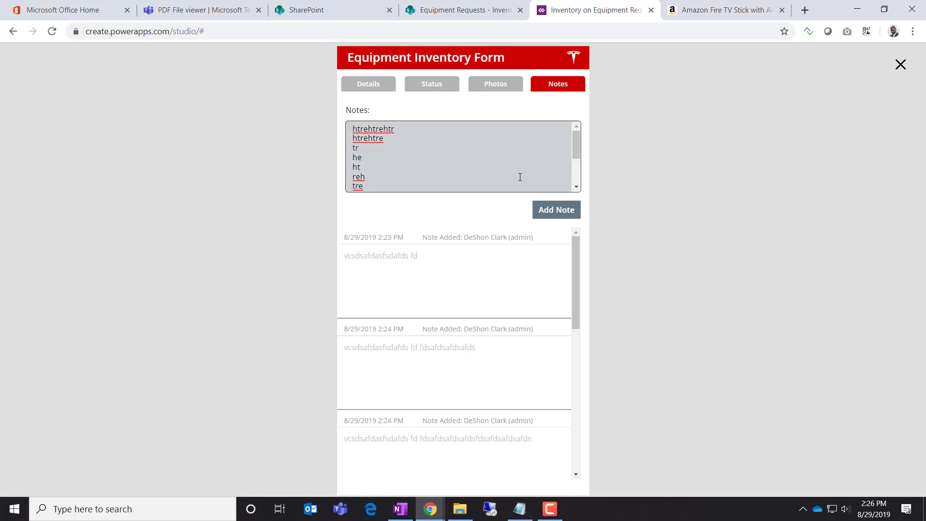
click(556, 211)
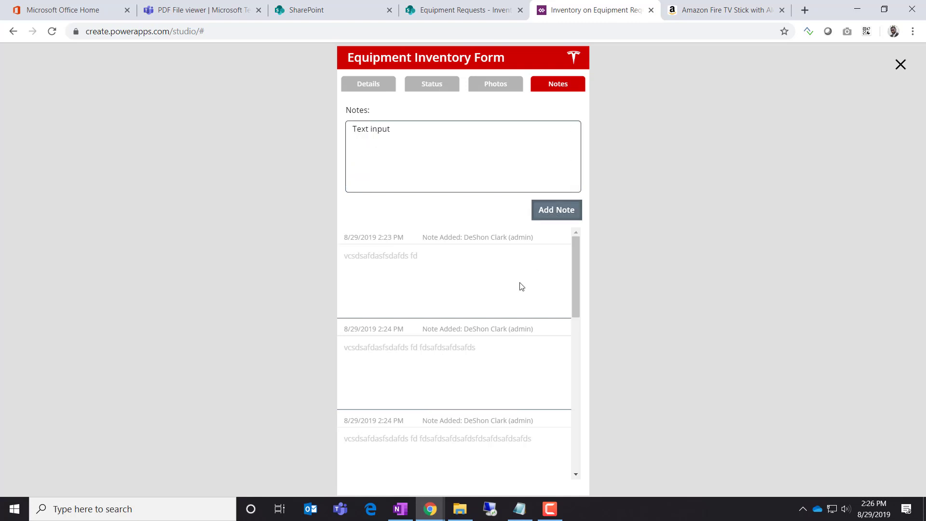
drag(577, 282, 548, 459)
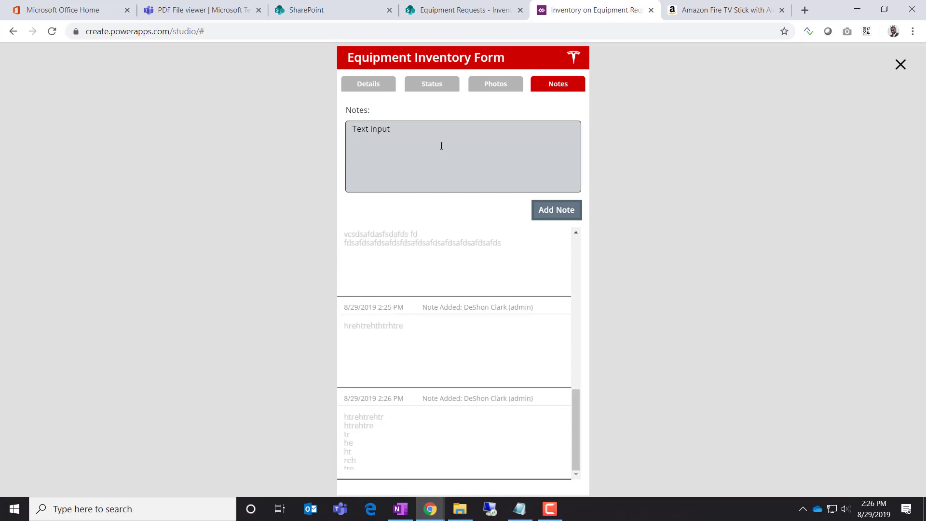
Add a seven-line test note, check it at the bottom of the list, and exit preview
drag(441, 144, 256, 129)
text(hgrhgfhgfdhgfd)
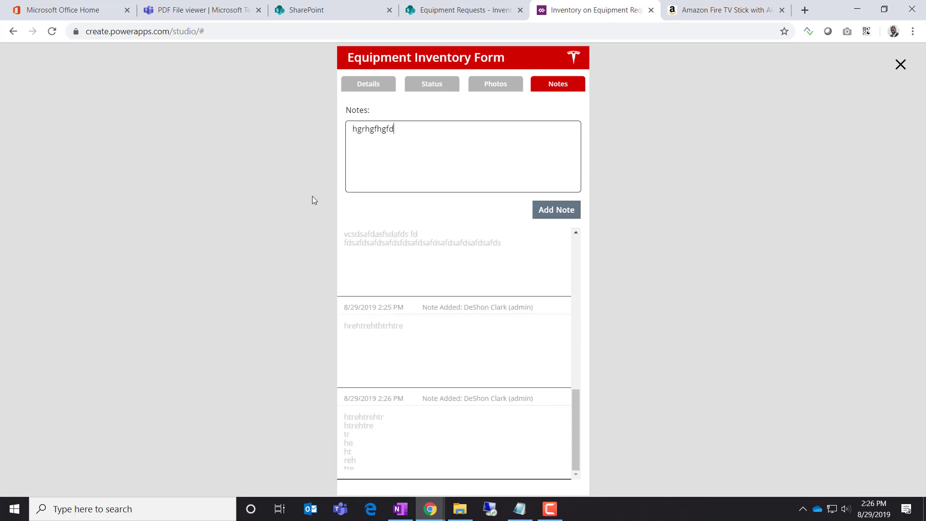
key(Return)
text(gdfh)
key(Return)
text(hgfd)
key(Return)
key(Return)
key(Return)
key(Return)
text(hgdfhgdfhgfdhgfdh)
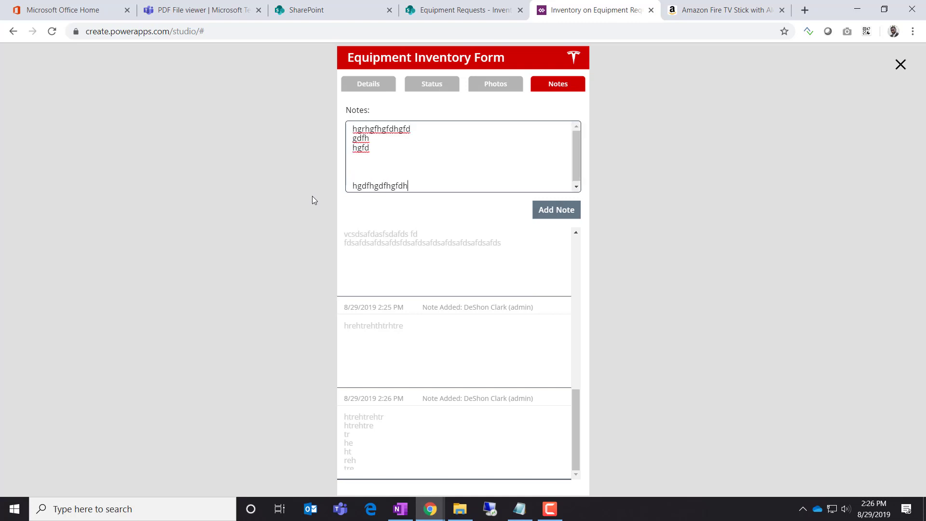
key(Return)
key(Return)
text(hgfd)
key(Return)
text(h)
key(Return)
text(gfdh gfd hgf d)
key(Return)
key(Return)
key(Return)
text(ghfdhgfdhgfdhgfdhgfd)
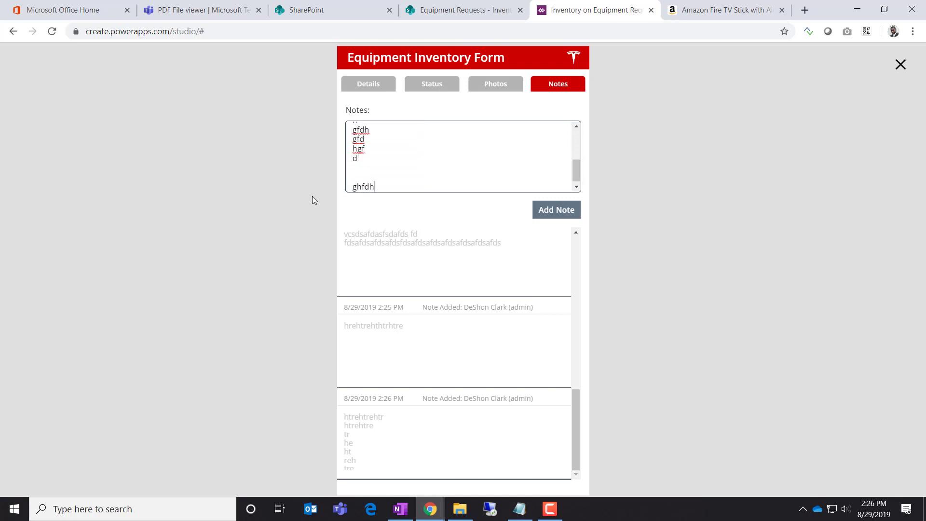
click(563, 212)
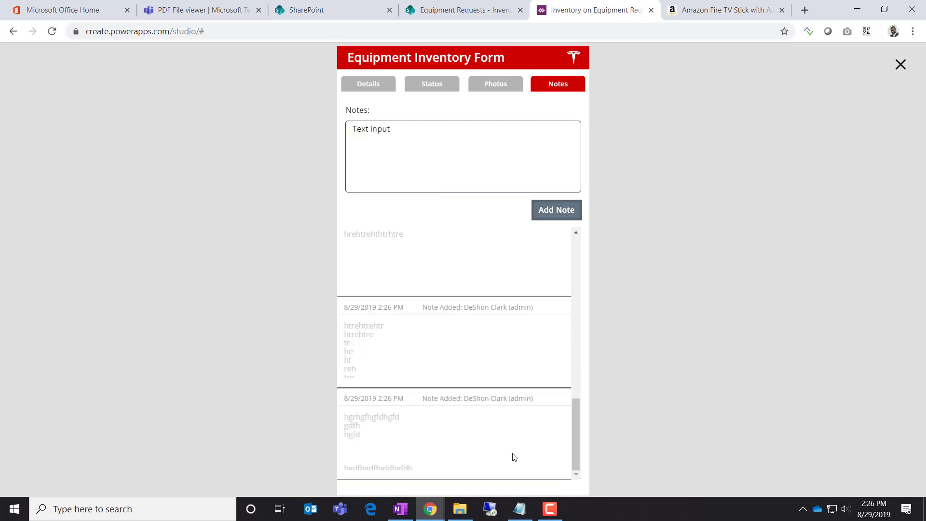
scroll(443, 443, up, 15)
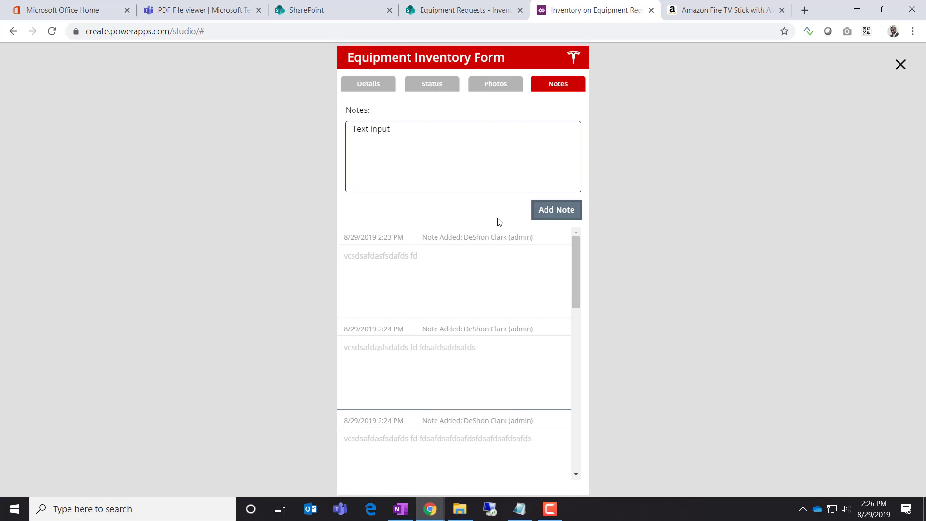
click(900, 64)
Select the txtNote Notes input to review its properties, then go to the Amazon Fire TV Stick tab
scroll(561, 263, down, 2)
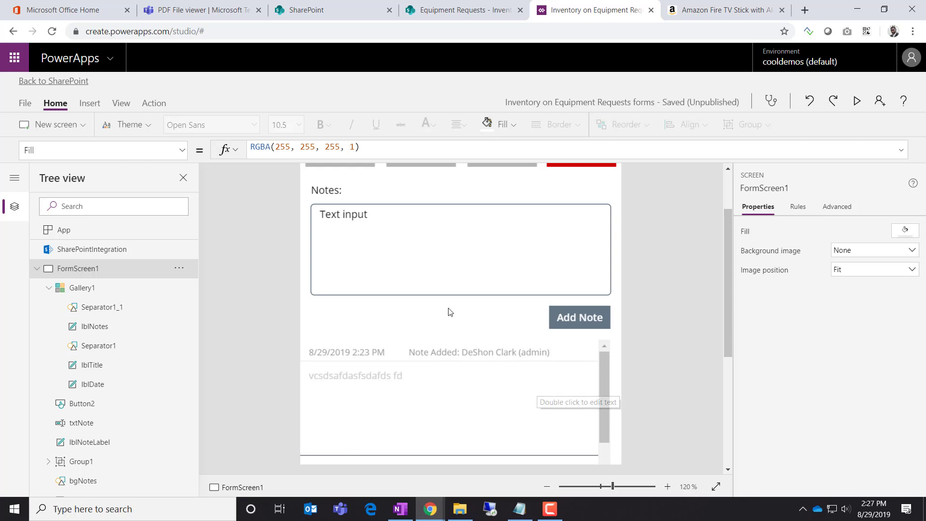
click(430, 251)
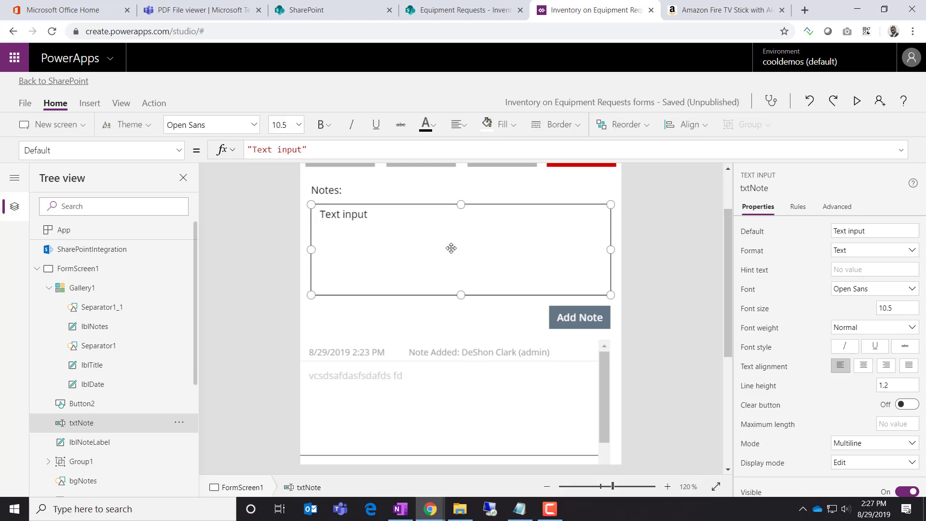
click(720, 11)
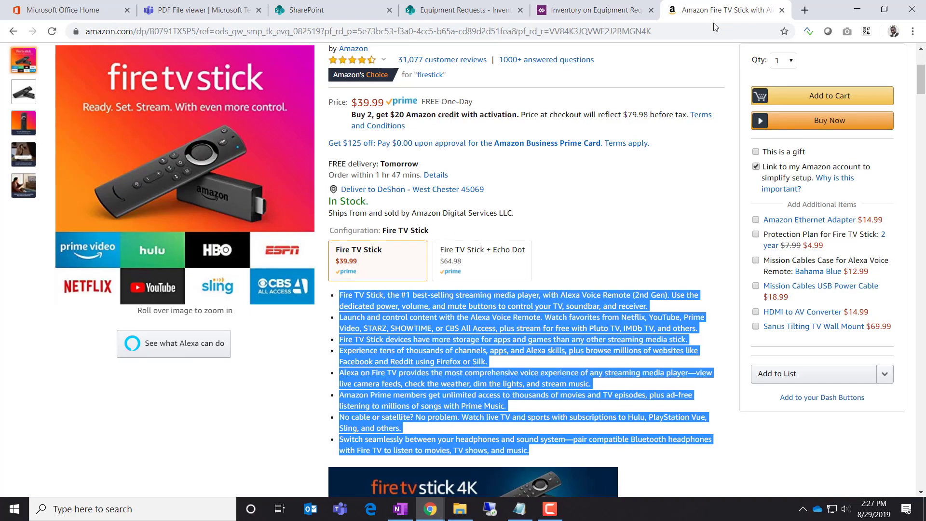
Copy the product text from 'Order within' through the feature bullets and return to the Power Apps studio tab
scroll(526, 318, down, 2)
scroll(555, 311, up, 4)
click(579, 305)
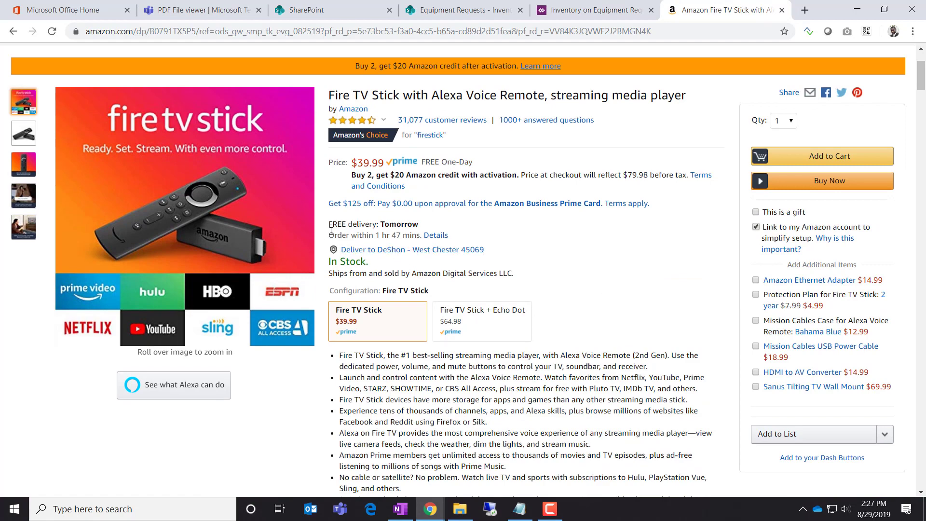
drag(331, 232, 458, 189)
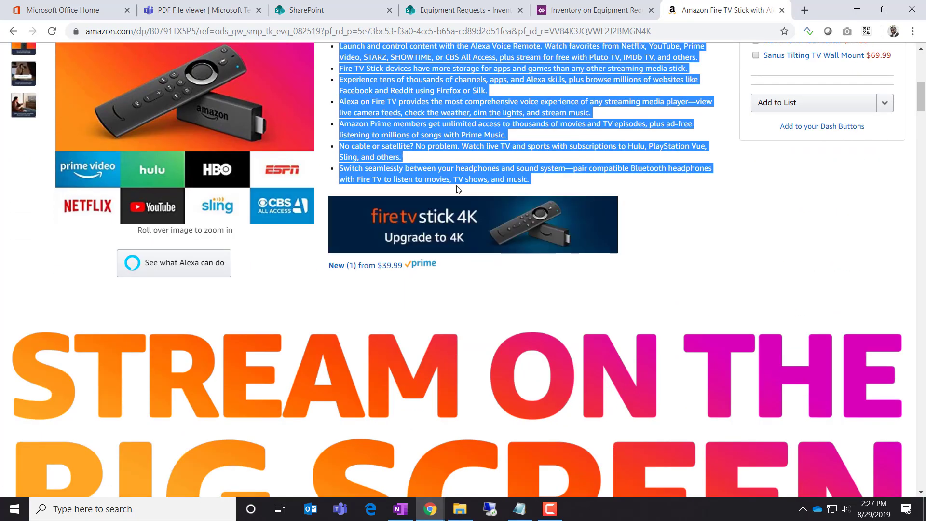
right_click(452, 150)
click(473, 161)
click(467, 14)
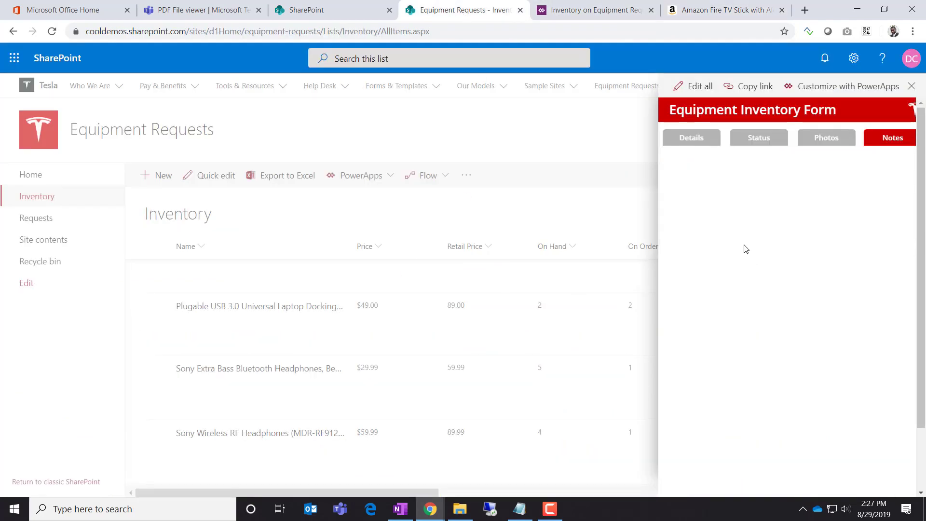
click(574, 10)
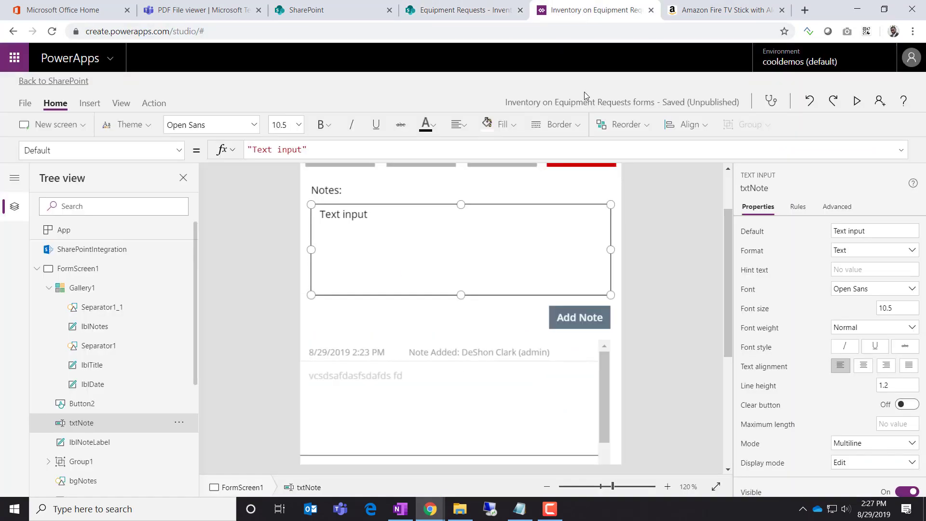
In preview, paste the copied Fire TV Stick description into the Notes box and add it as a note
click(857, 102)
drag(470, 147, 263, 130)
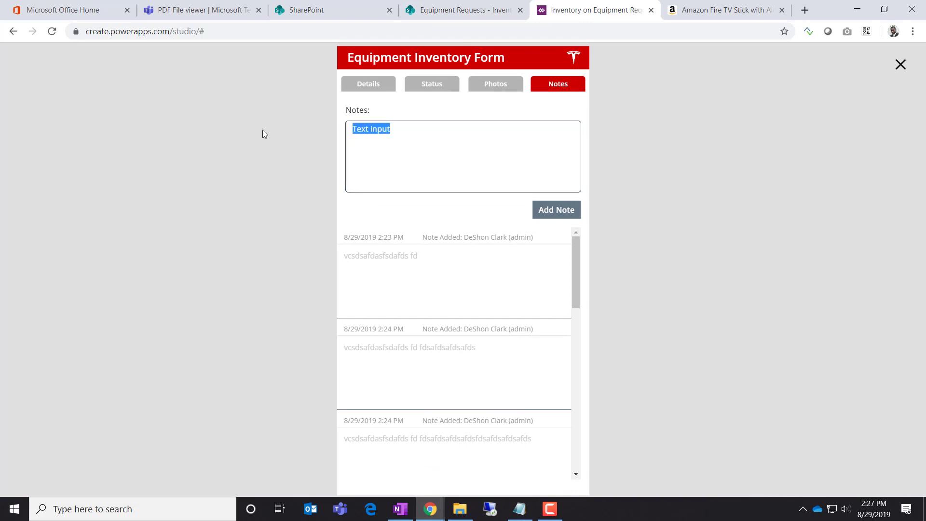
key(ctrl+v)
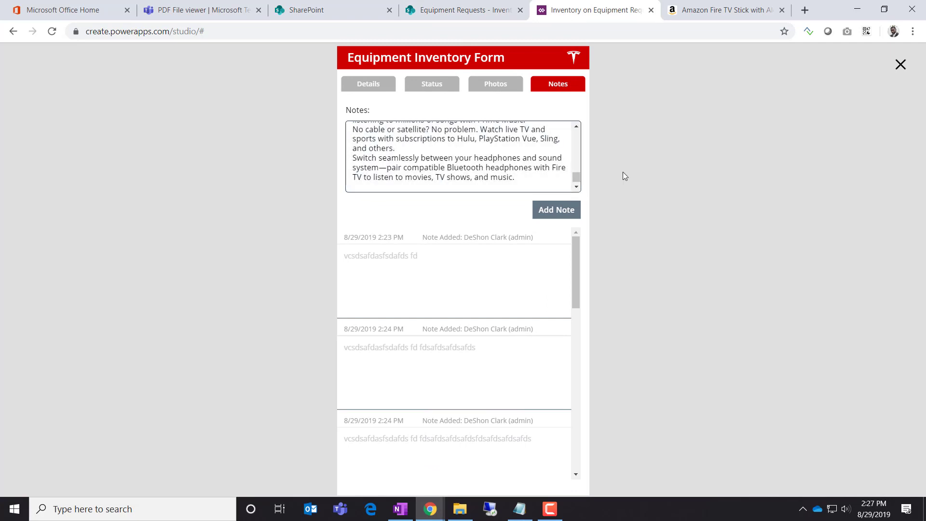
scroll(576, 160, down, 3)
drag(582, 160, 568, 137)
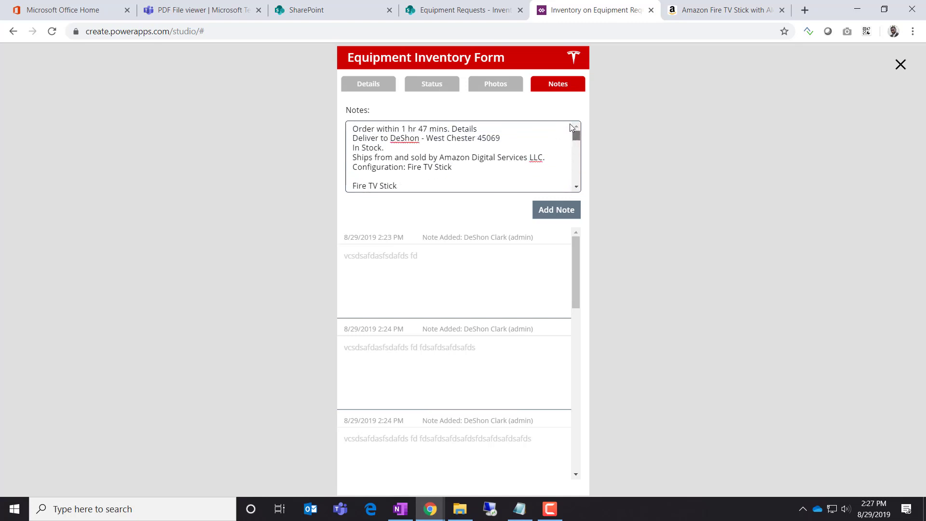
click(550, 211)
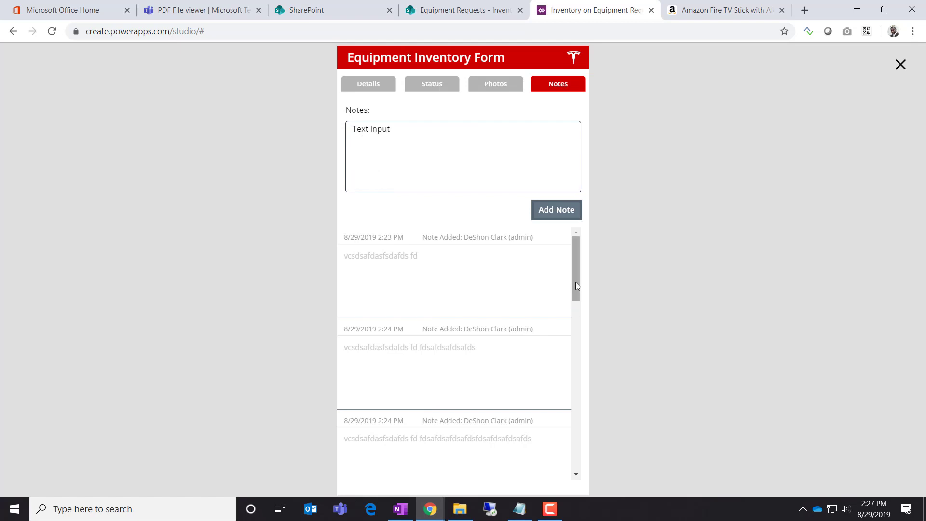
Scroll the notes list to check the new 8/29/2019 2:27 PM note, then close preview
drag(575, 281, 561, 462)
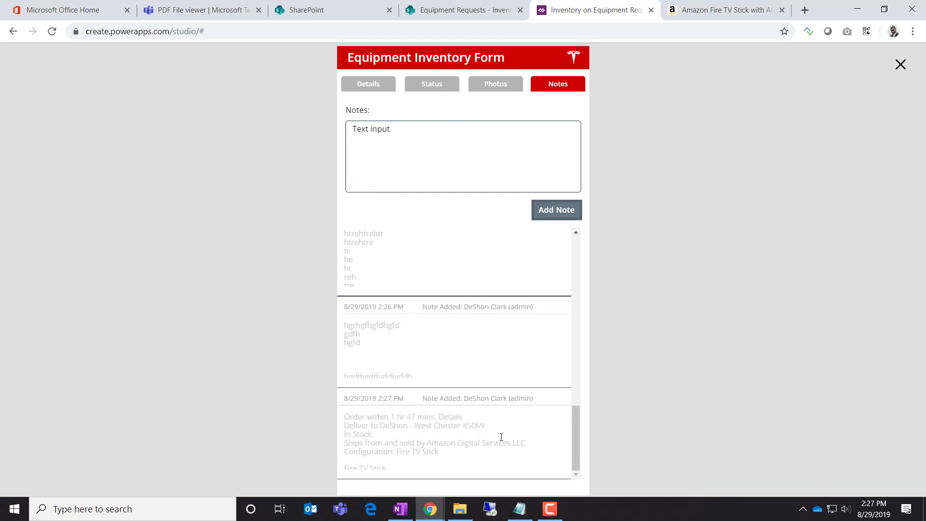
scroll(535, 443, up, 4)
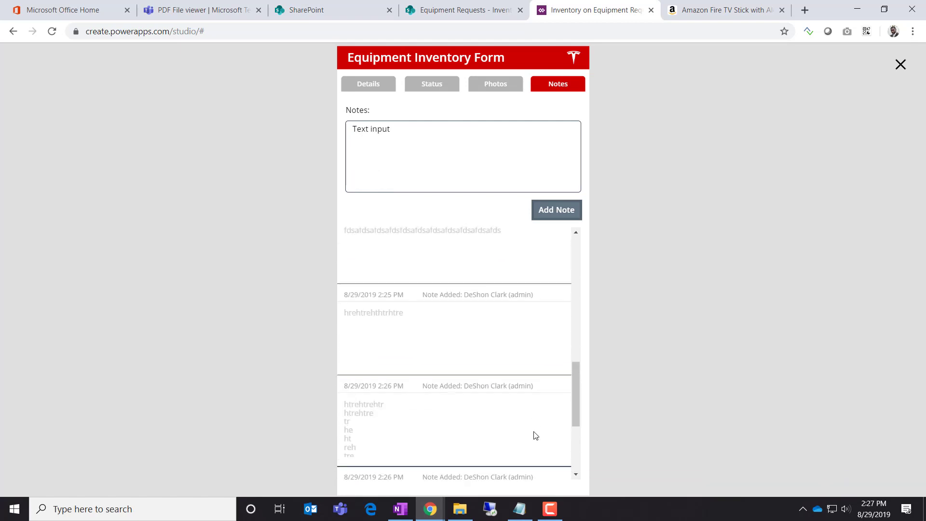
scroll(534, 436, down, 4)
scroll(466, 390, up, 1)
scroll(467, 390, up, 2)
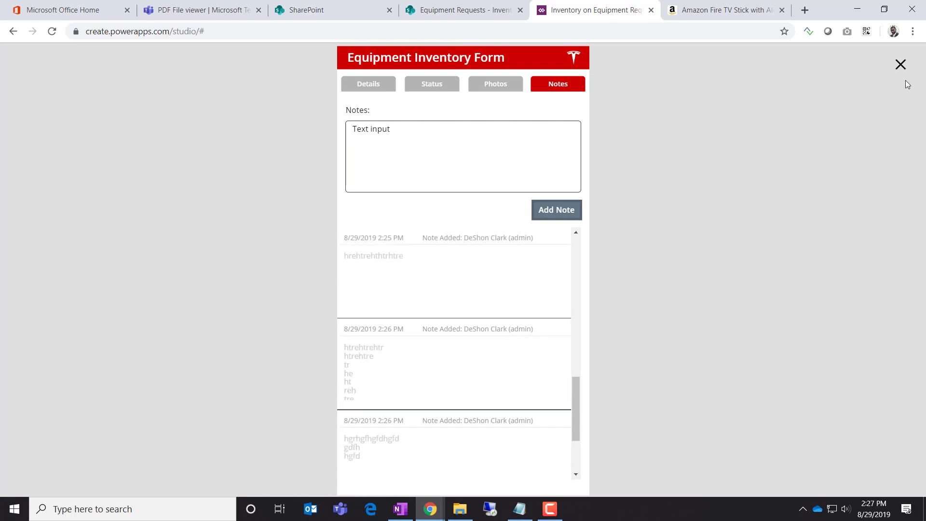
click(900, 66)
scroll(530, 332, up, 2)
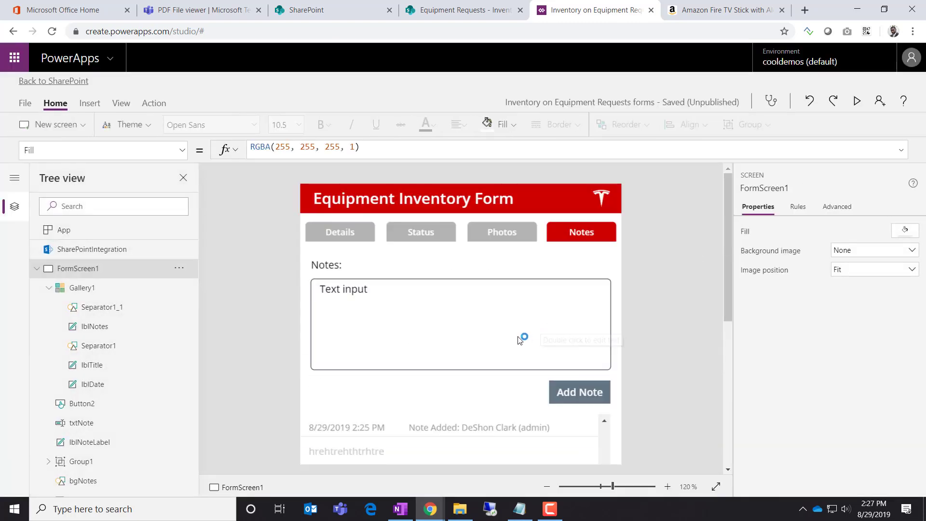
scroll(521, 337, down, 1)
Select the txtNote Notes text input on the canvas and delete it
click(421, 271)
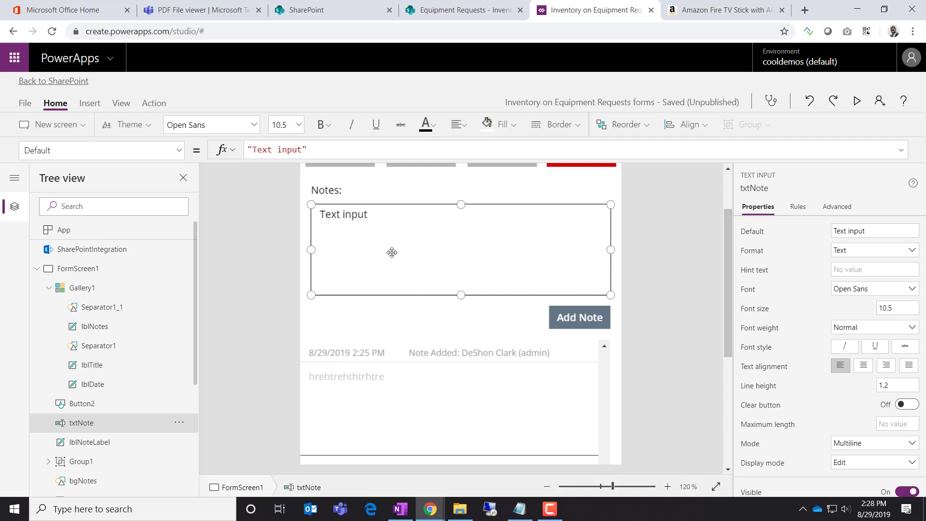
key(Delete)
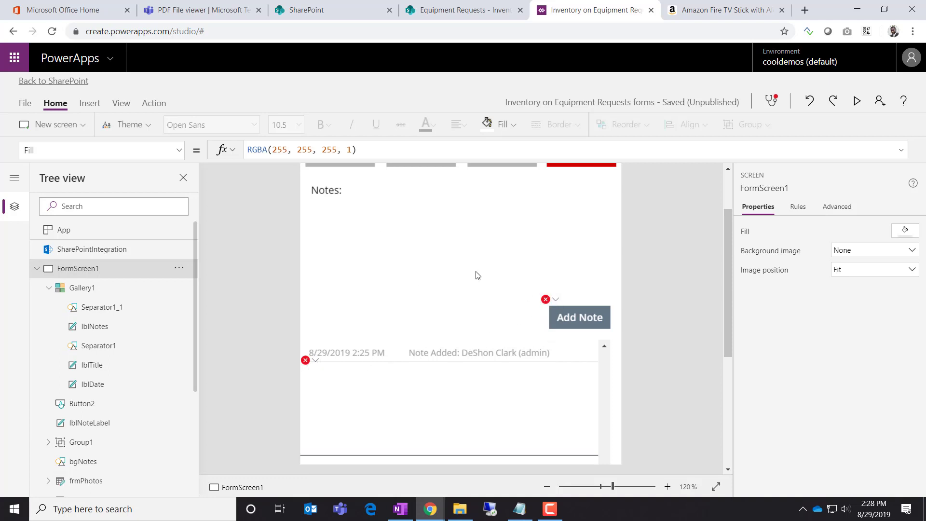
Insert a rich text editor onto the Notes tab and move it below the Notes tabs
click(327, 215)
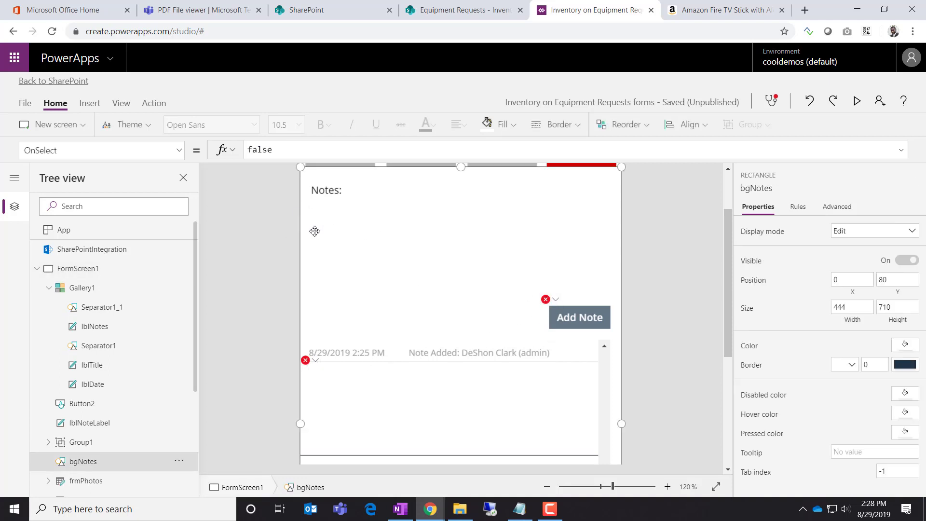
click(90, 104)
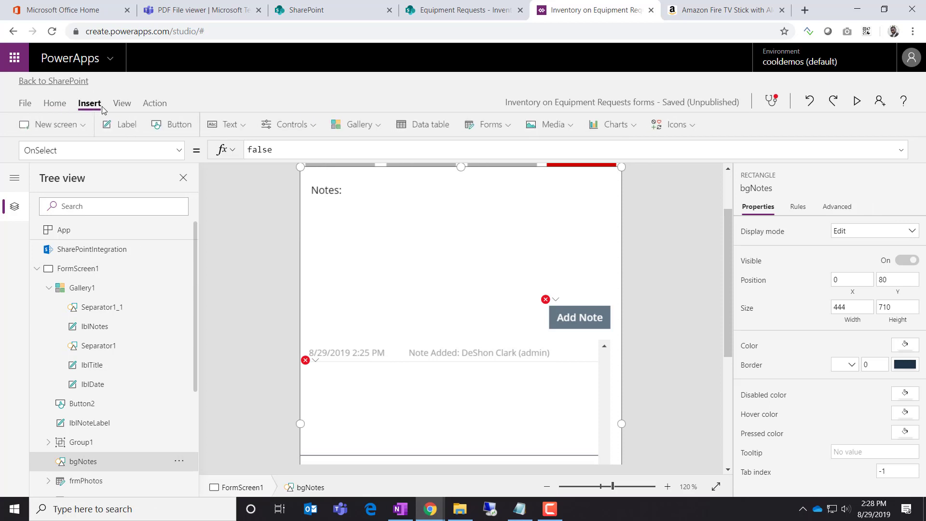
click(289, 124)
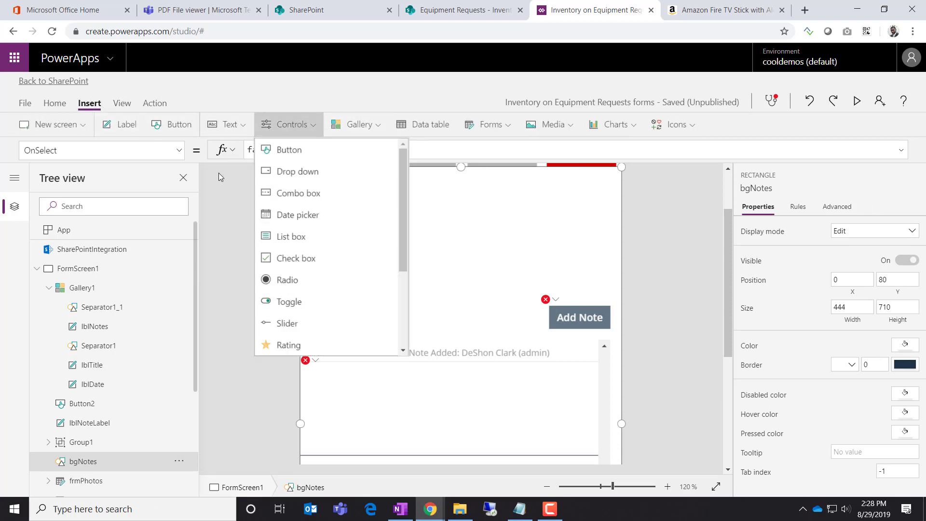
click(228, 124)
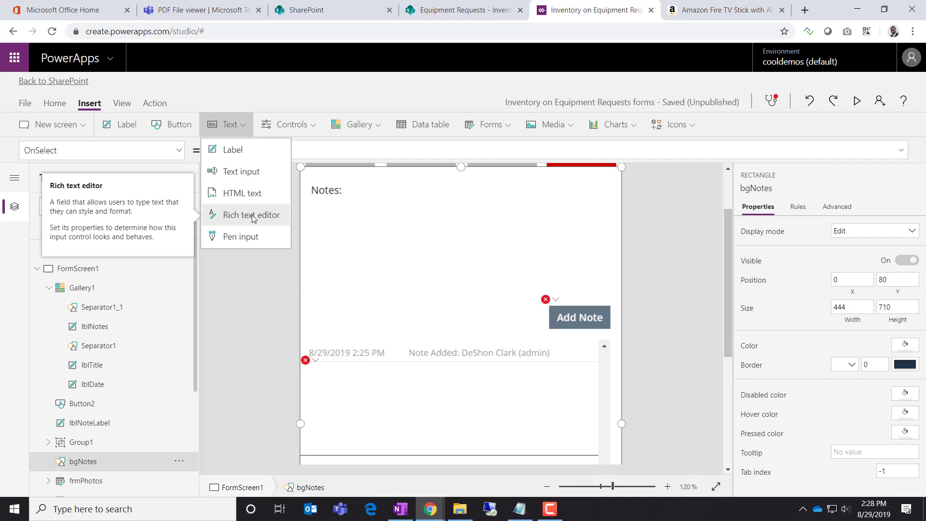
click(249, 220)
scroll(620, 304, up, 2)
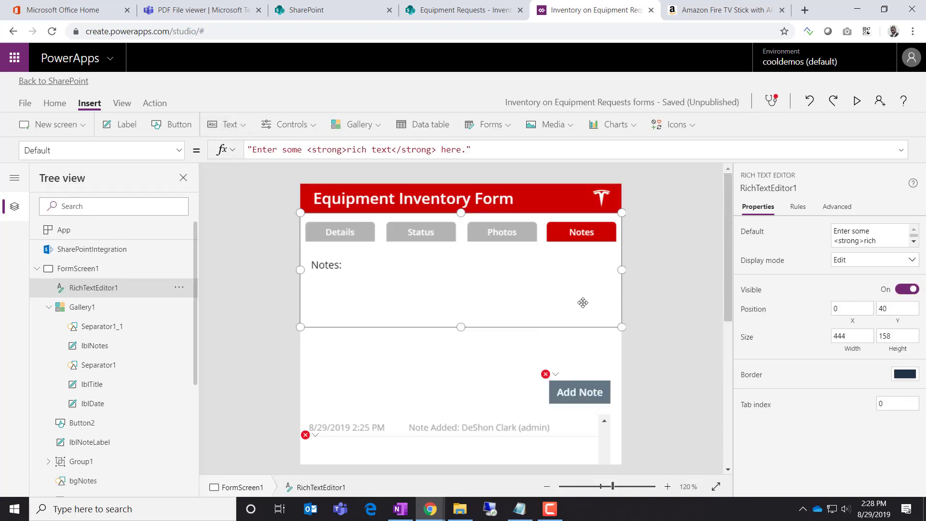
drag(440, 327, 426, 389)
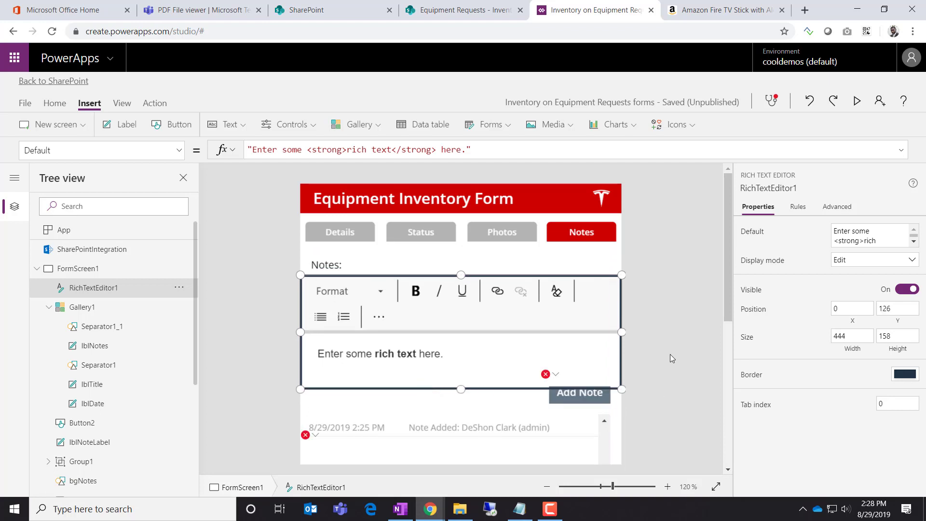
Lower the notes gallery's top edge and the Add Note button, and make the editor taller
scroll(669, 357, down, 2)
scroll(668, 352, down, 4)
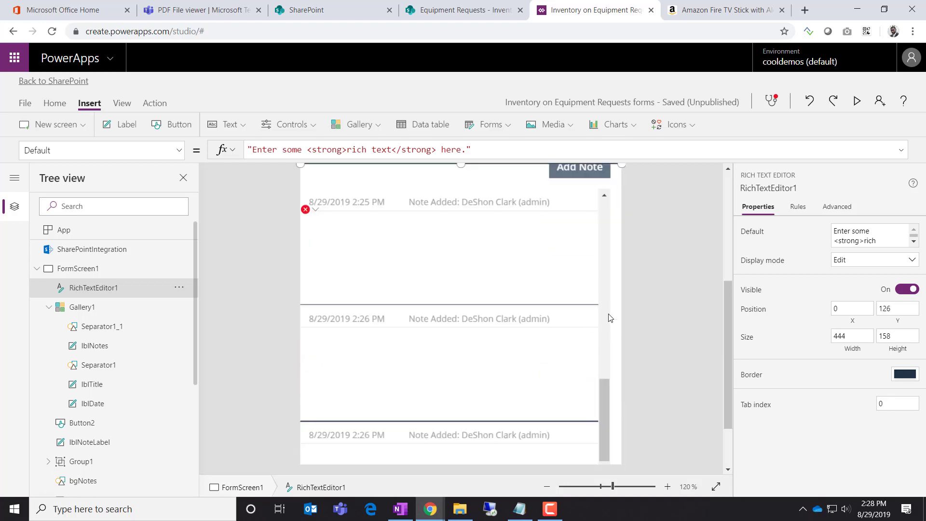
scroll(620, 313, up, 4)
click(83, 307)
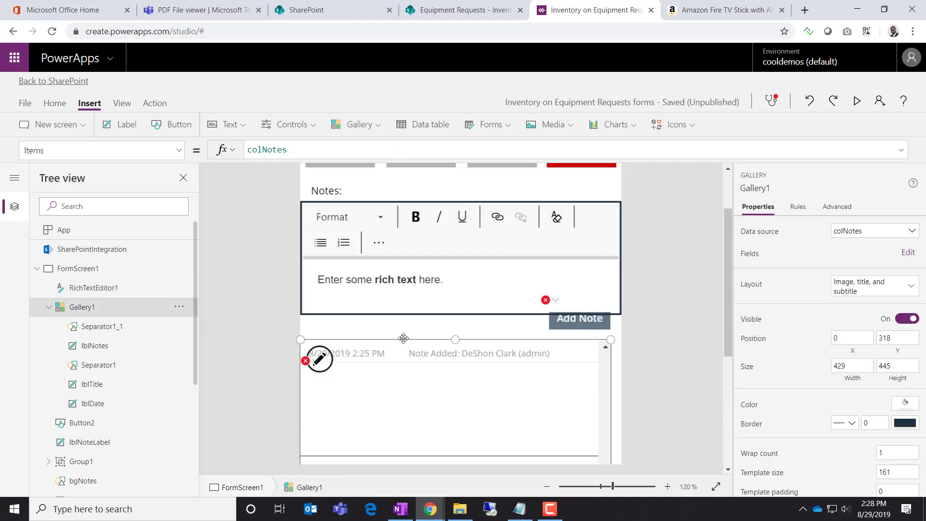
drag(456, 340, 455, 431)
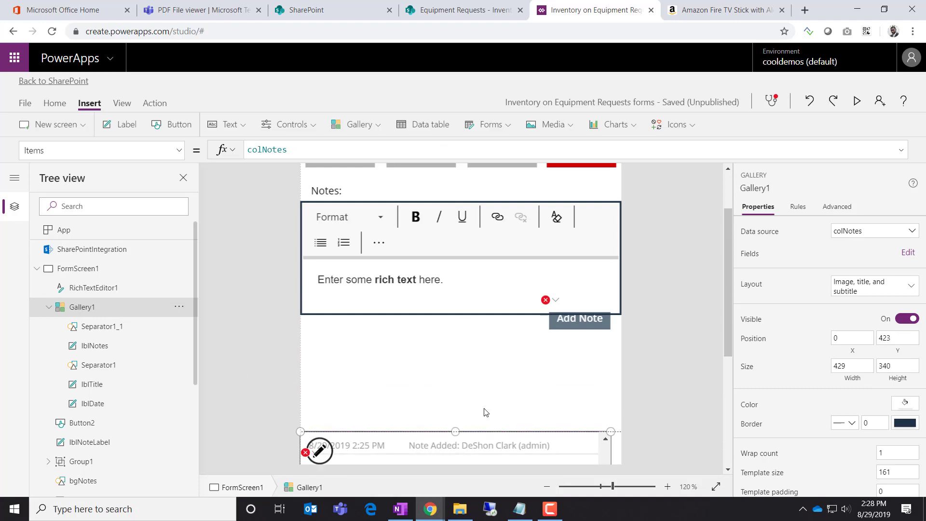
click(586, 330)
drag(570, 323, 570, 360)
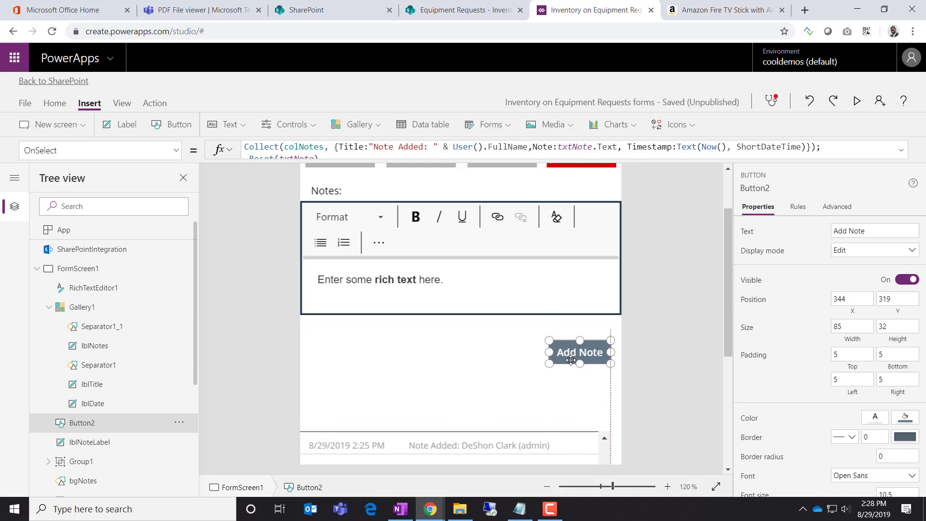
click(531, 285)
drag(461, 314, 459, 365)
Nudge the Notes label up, set the editor to height 218, and place Add Note just below it
scroll(666, 302, up, 2)
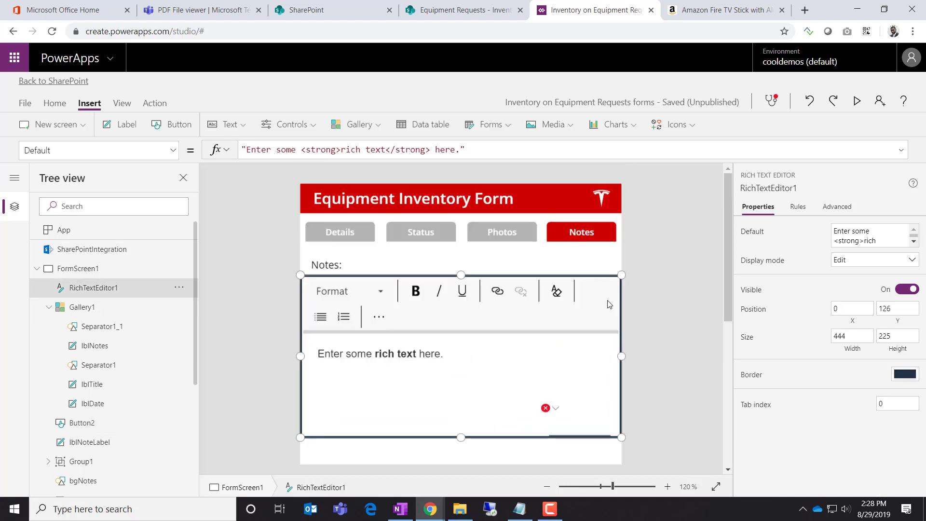
click(335, 269)
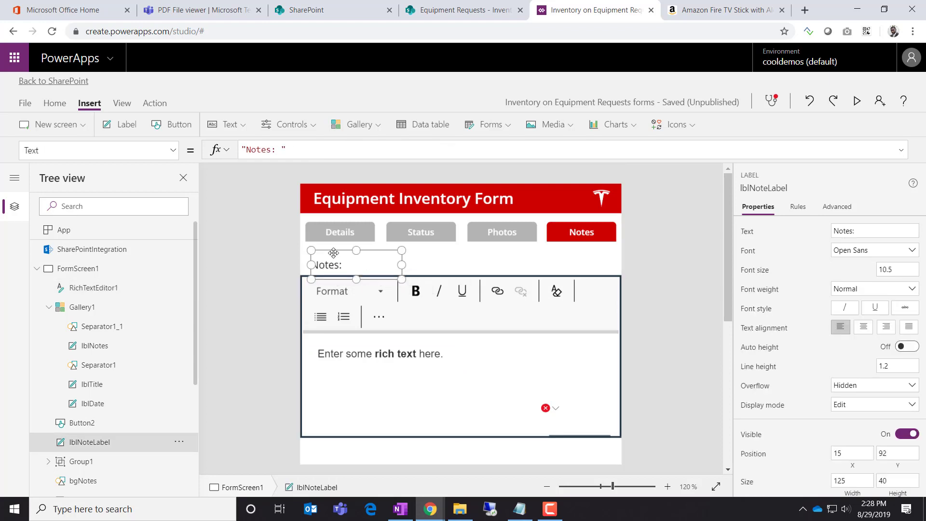
drag(334, 251, 329, 247)
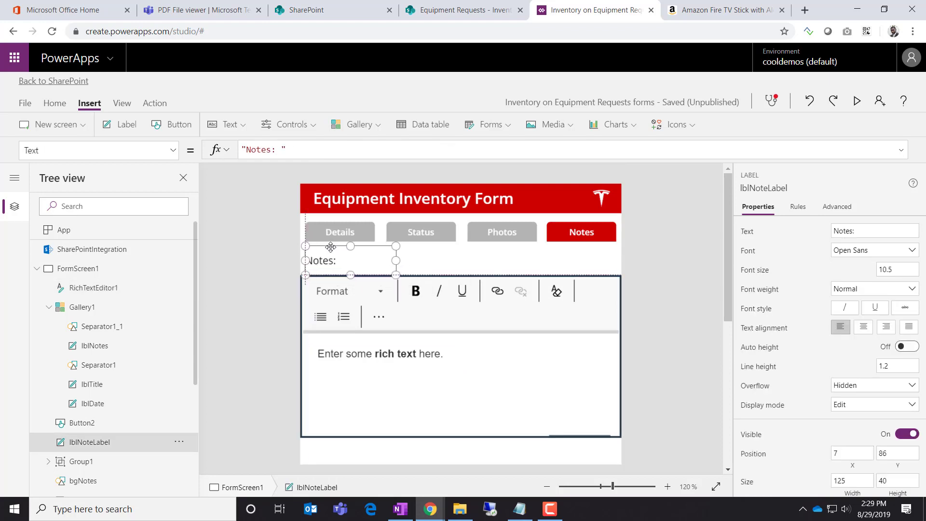
click(594, 336)
scroll(635, 333, down, 4)
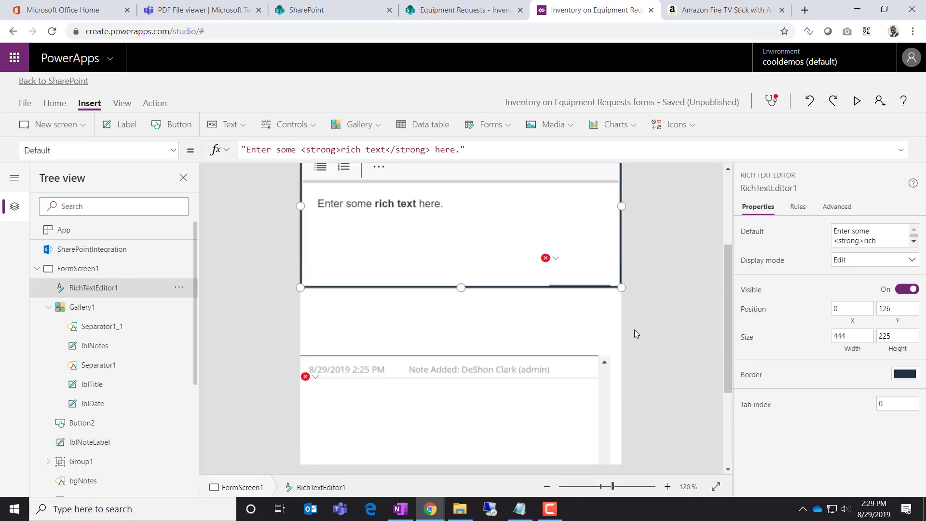
scroll(630, 325, up, 2)
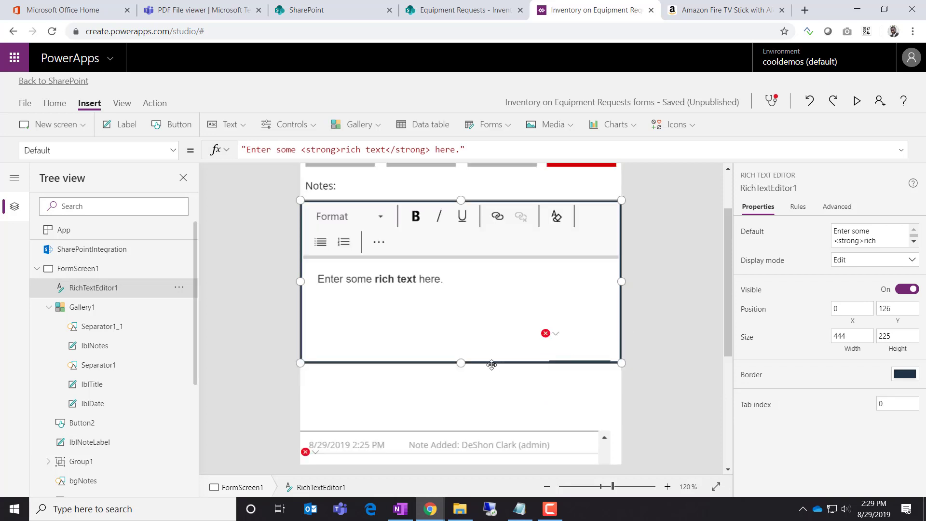
drag(459, 365, 461, 343)
drag(566, 354, 570, 389)
click(598, 334)
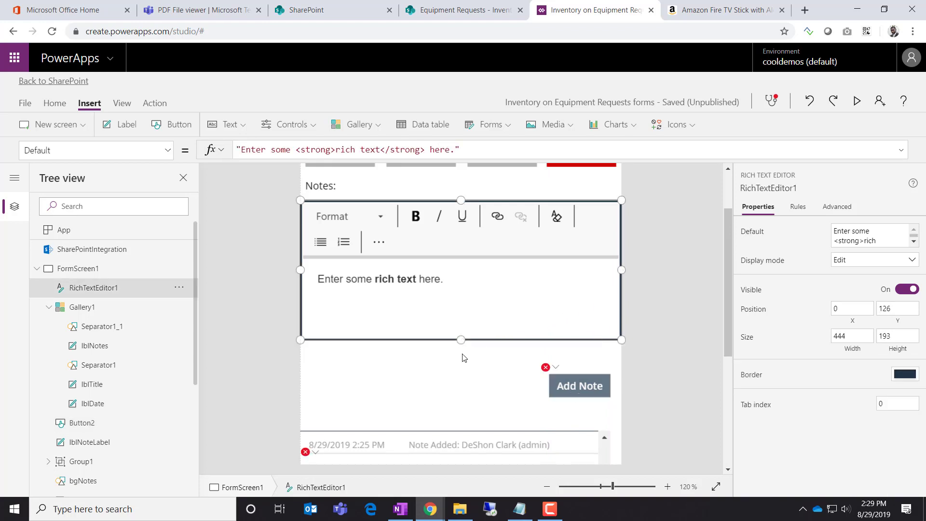
drag(462, 357, 462, 358)
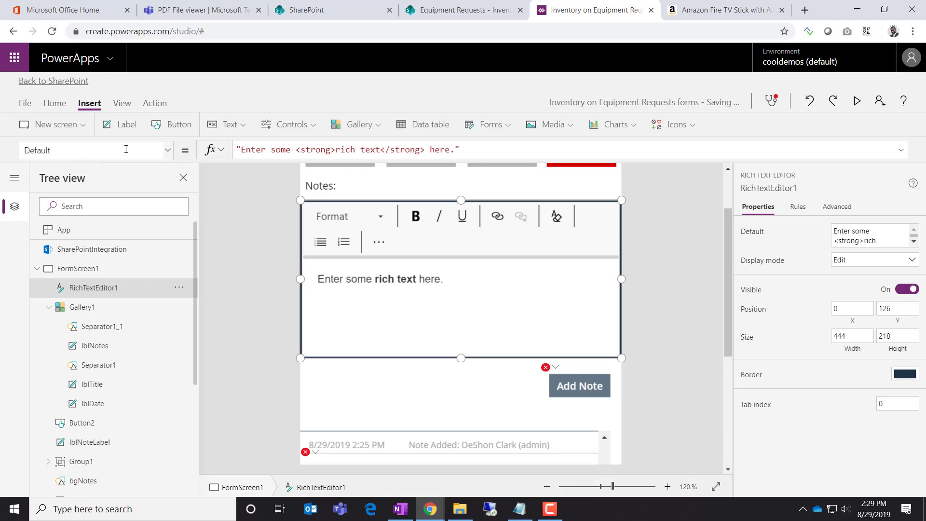
Set the rich text editor's Default property to empty text ""
click(170, 152)
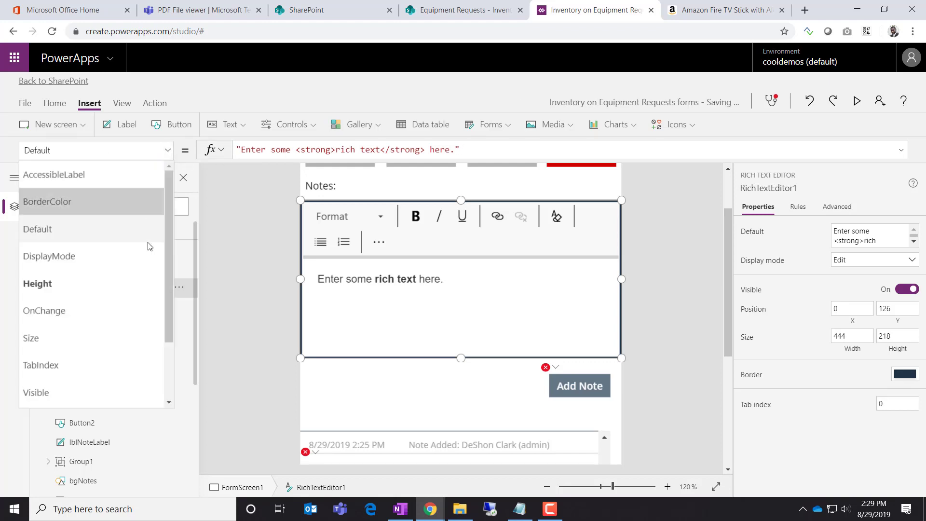
click(449, 155)
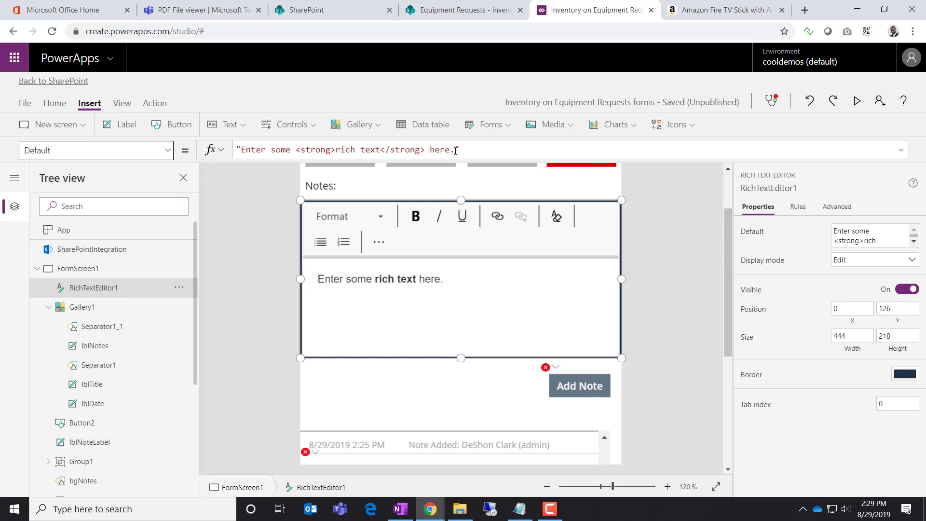
drag(455, 151, 249, 150)
key(BackSpace)
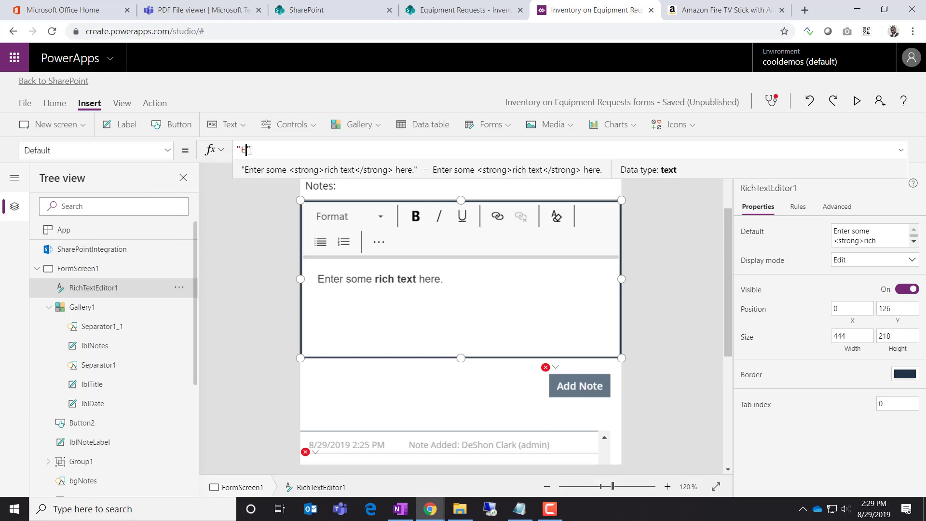
key(BackSpace)
text(")
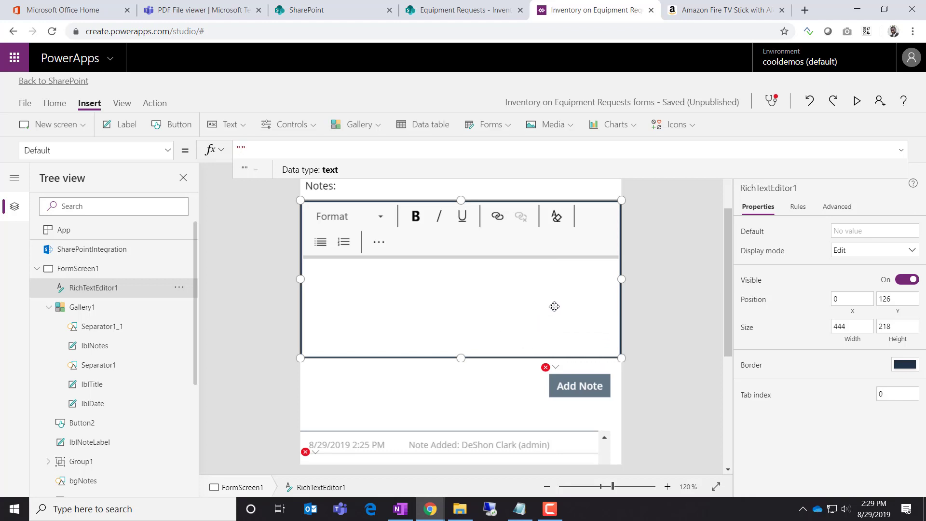
Rename the rich text editor to rteNote from the tree view
click(179, 292)
click(206, 387)
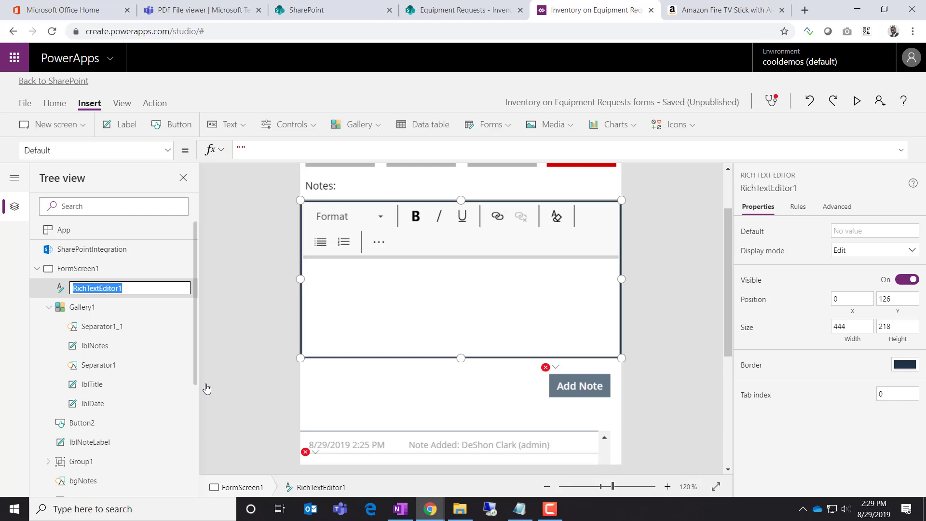
text(rteNote)
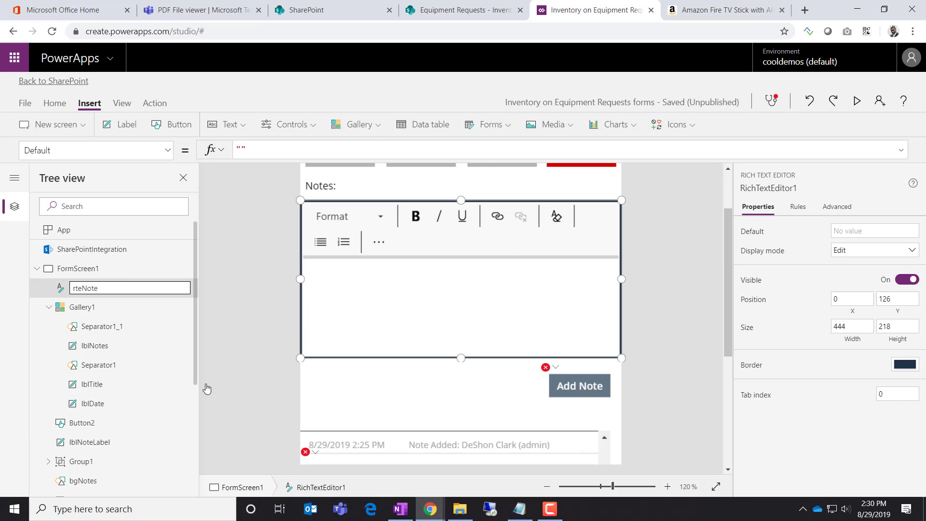
click(218, 381)
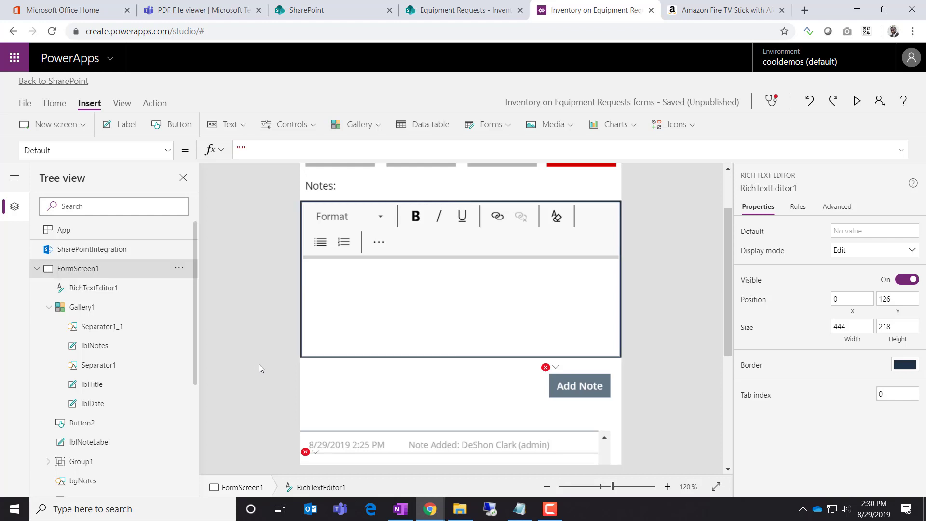
In the Add Note OnSelect formula, replace txtNote.Text with rteNote.HtmlText as the Note value
click(555, 368)
click(553, 384)
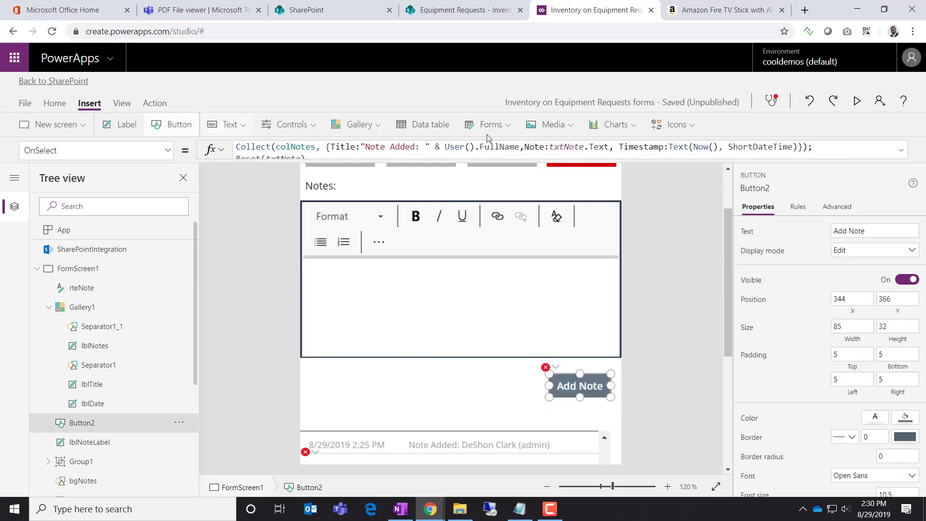
click(901, 150)
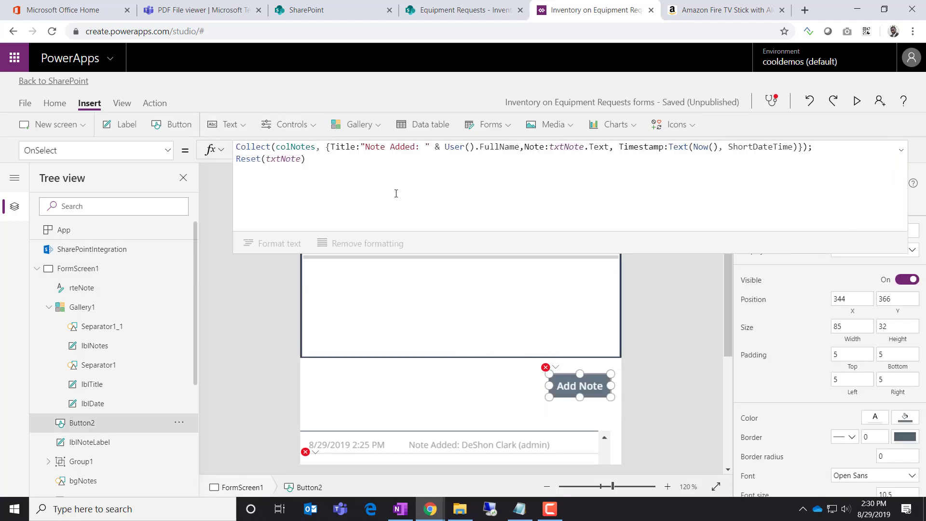
click(557, 148)
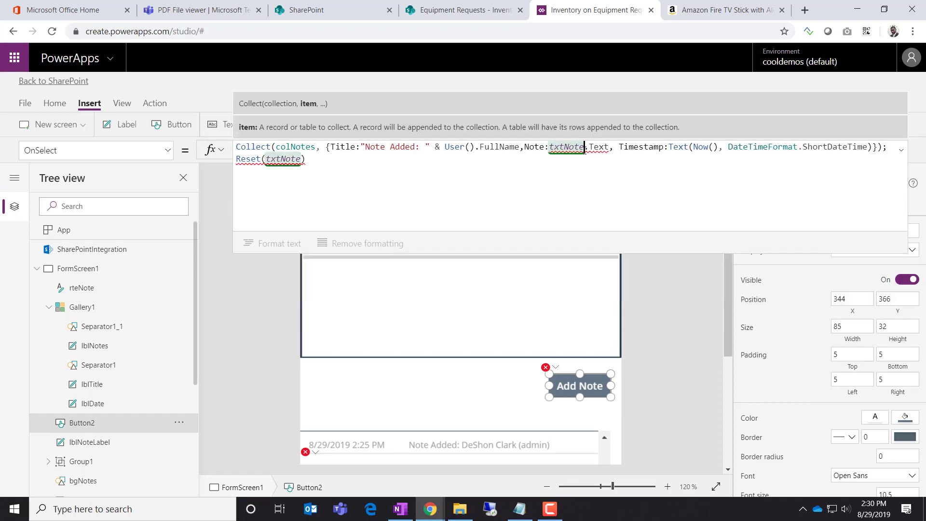
key(BackSpace)
key(BackSpace)
key(BackSpace)
key(BackSpace)
key(BackSpace)
key(BackSpace)
key(BackSpace)
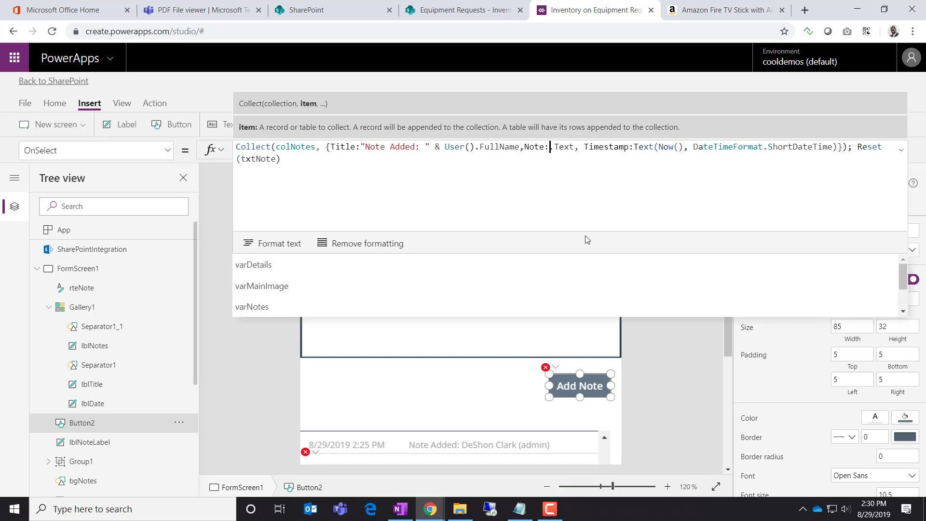
text(rte)
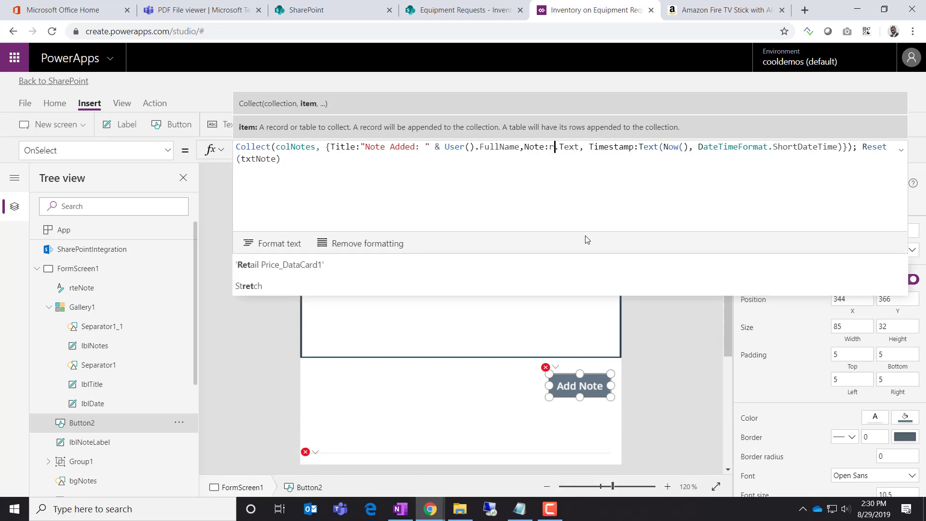
text(Note.h)
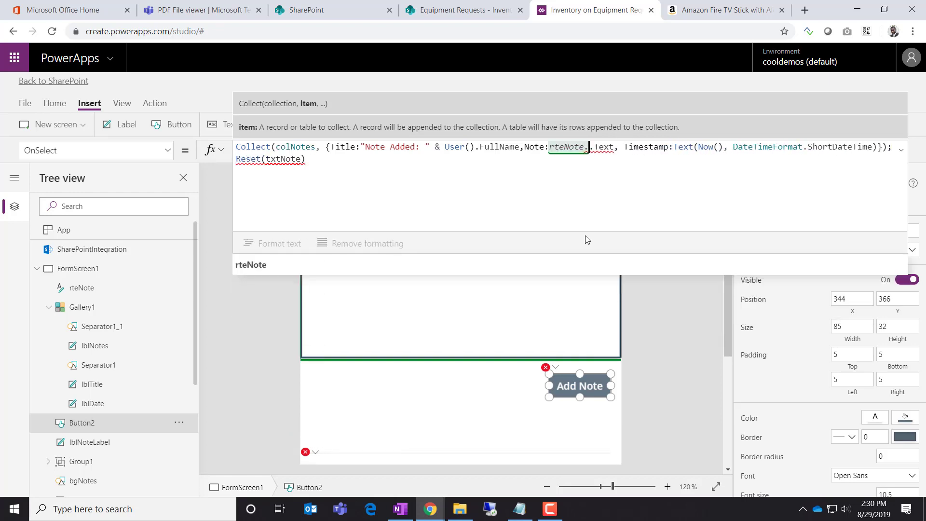
text(tm)
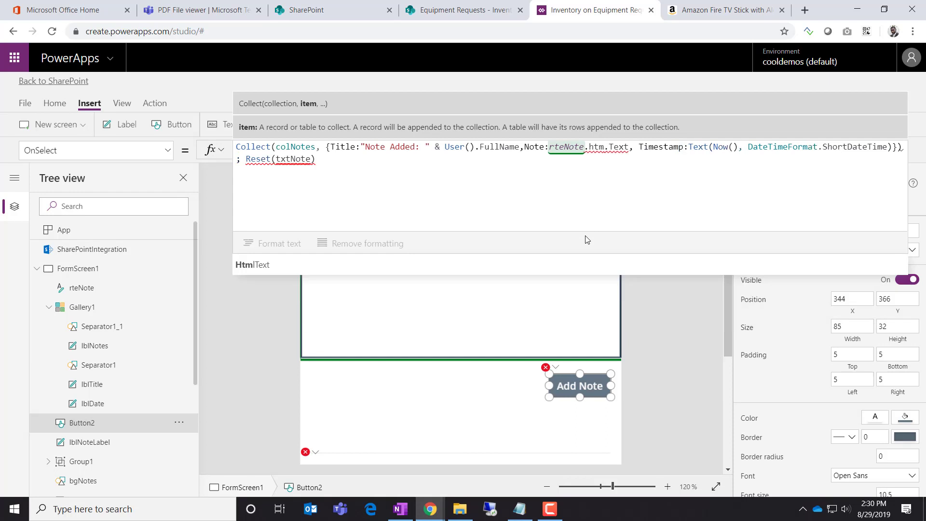
click(293, 263)
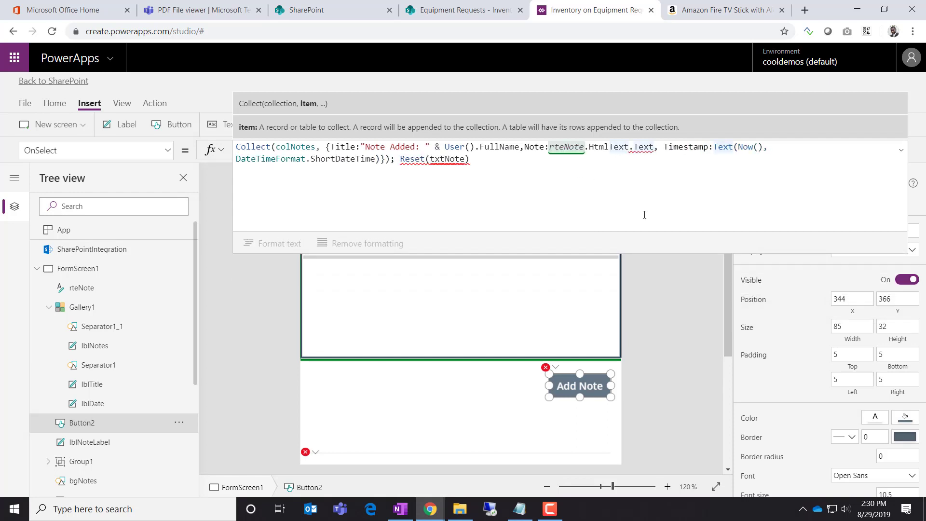
key(BackSpace)
key(BackSpace)
key(BackSpace)
key(BackSpace)
key(BackSpace)
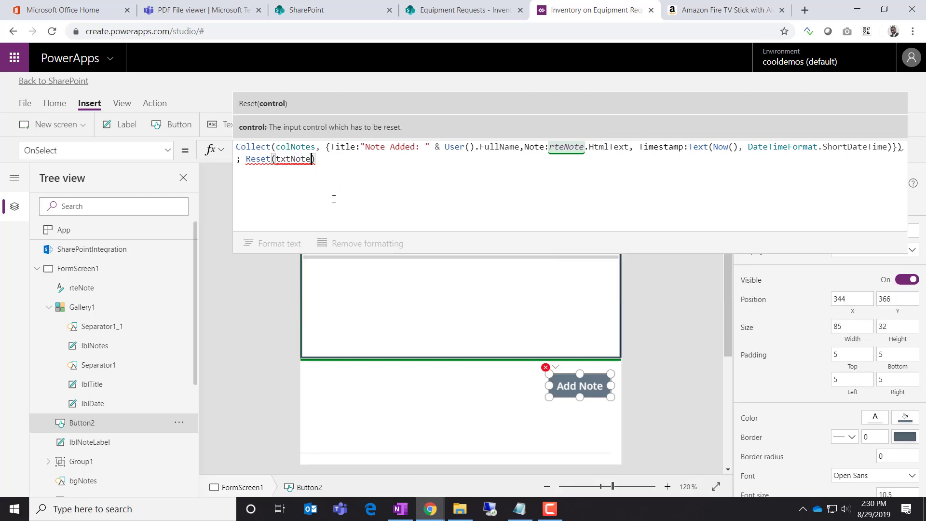
Change Reset(txtNote) to Reset(rteNote) and commit the Add Note formula
key(Delete)
key(Delete)
key(Delete)
key(Delete)
key(Delete)
key(Delete)
key(BackSpace)
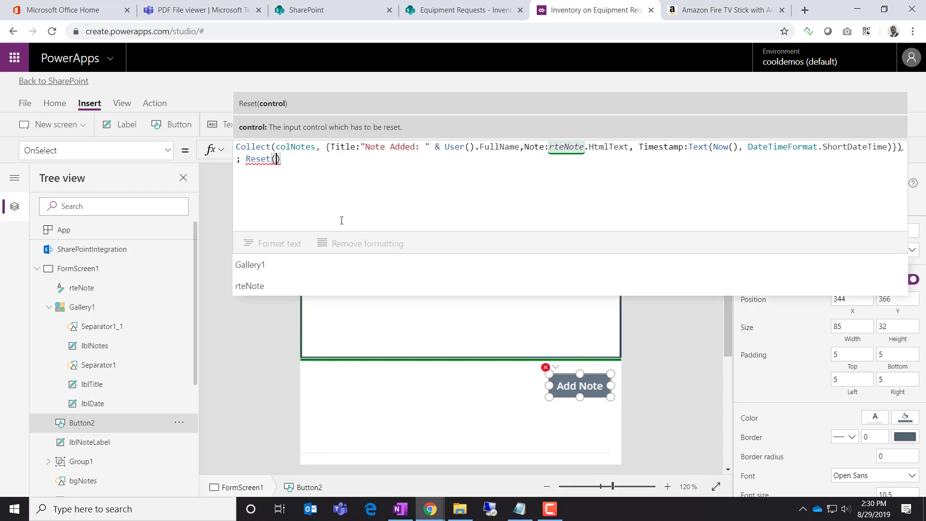
text(rteNote)
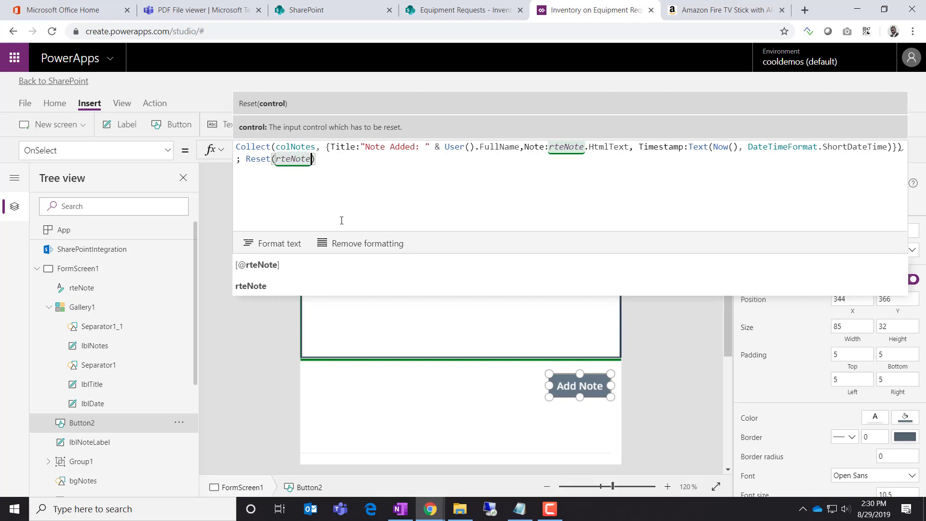
click(344, 173)
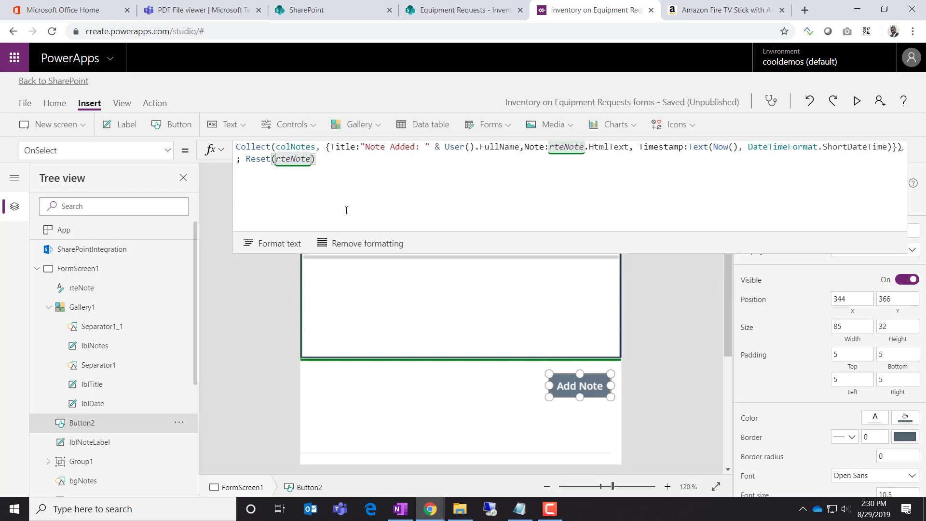
click(446, 376)
scroll(707, 374, down, 2)
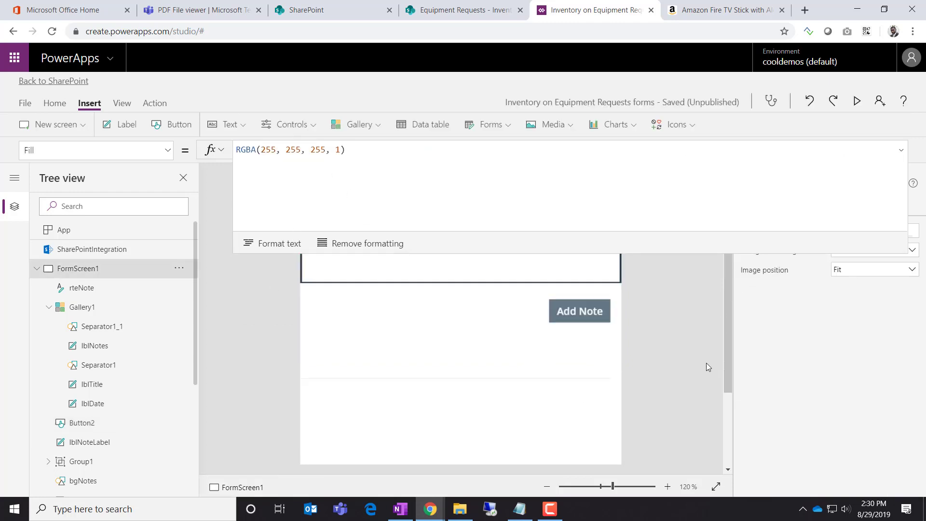
click(525, 366)
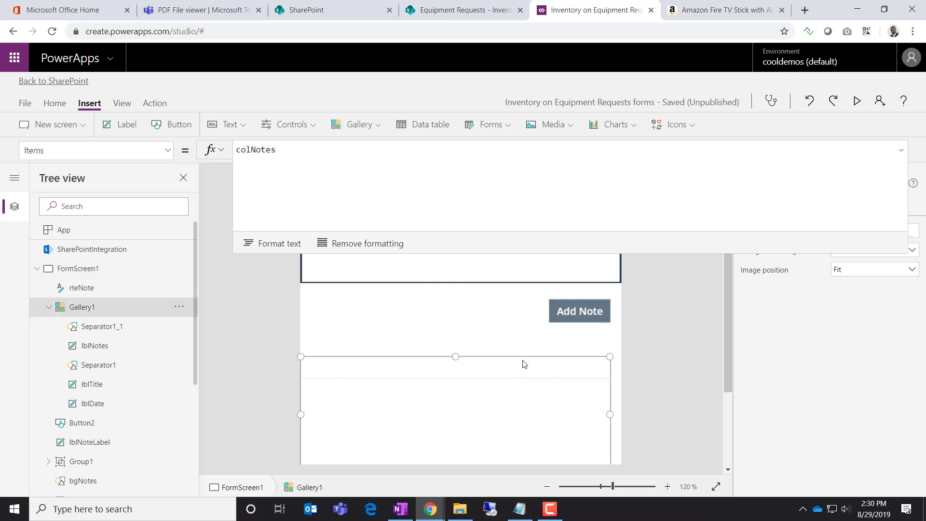
In preview, add a three-line test note with a bold first line, then close preview
click(858, 101)
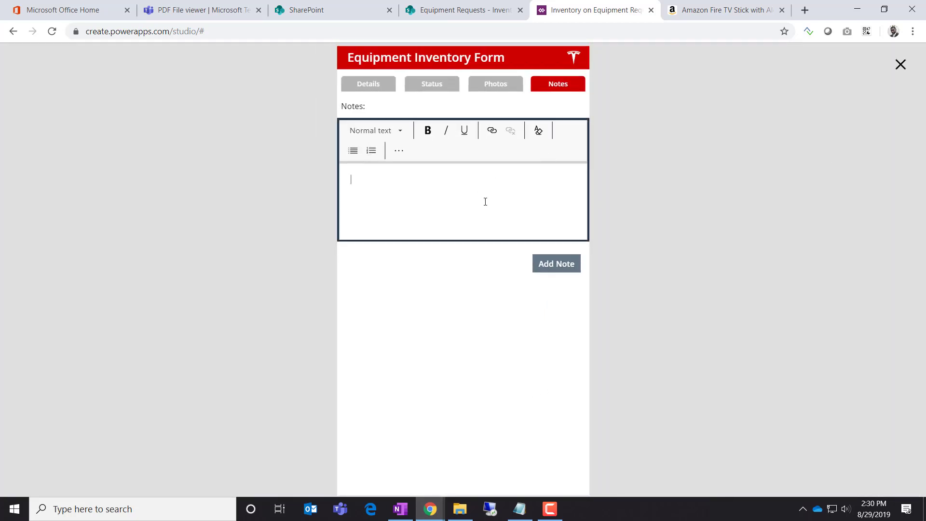
text(dhgfdhgdfhgfd)
key(Return)
text(hgfdh)
key(Return)
text(gf)
key(Return)
text(dhgfd)
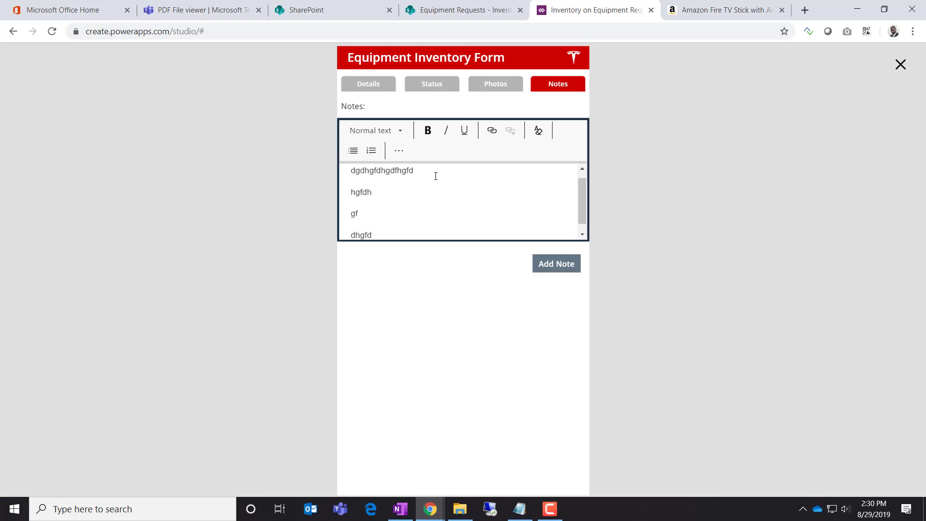
drag(435, 176, 332, 173)
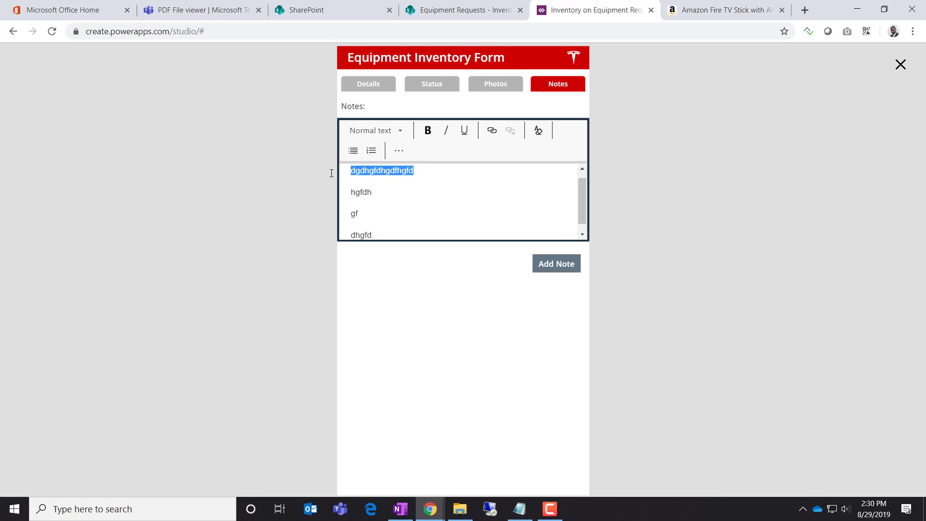
click(427, 130)
click(569, 264)
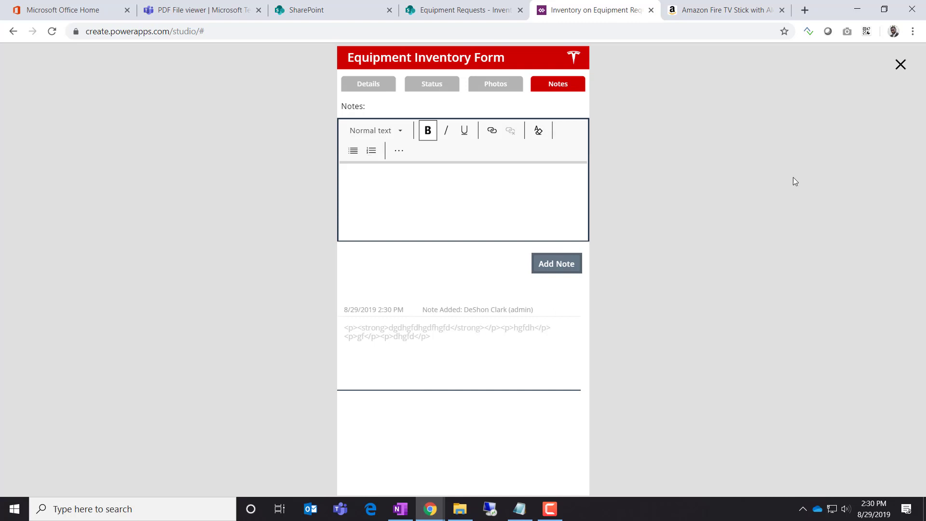
click(899, 65)
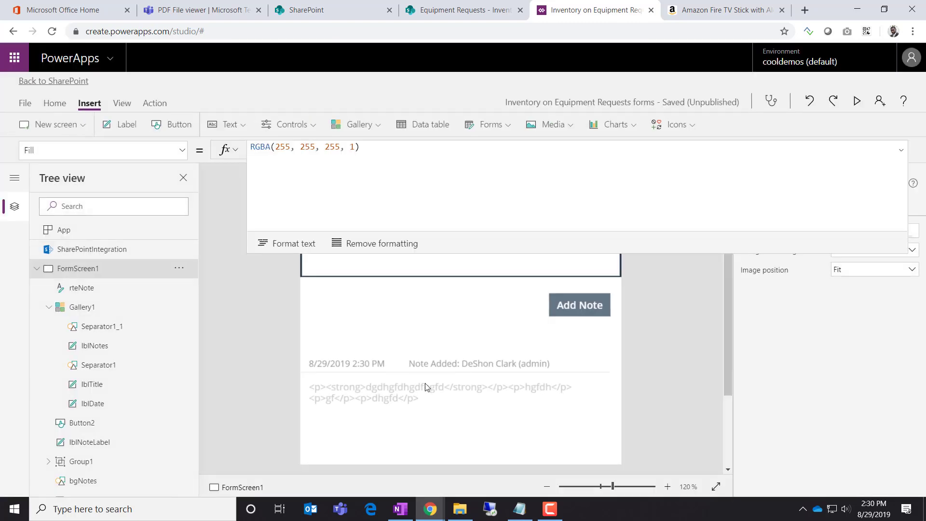
Delete the lblNotes label from the notes gallery
click(438, 399)
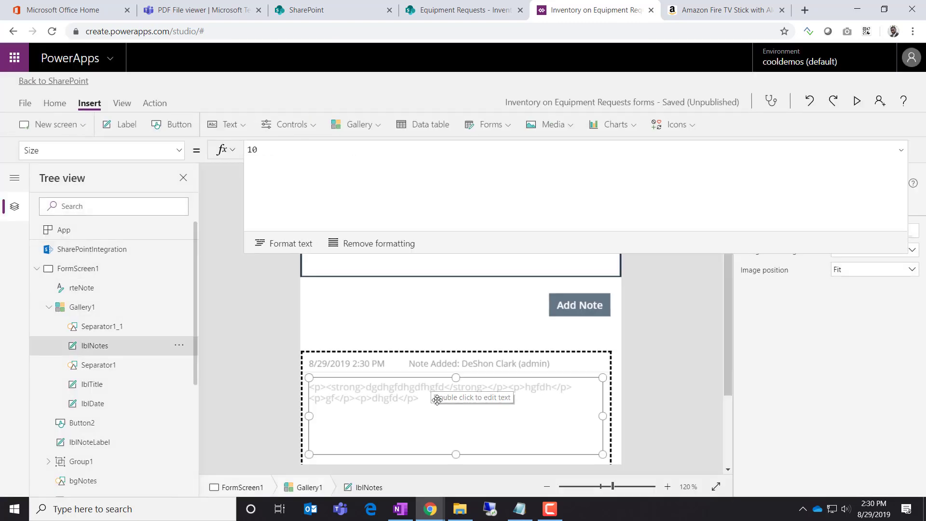
click(179, 349)
click(197, 423)
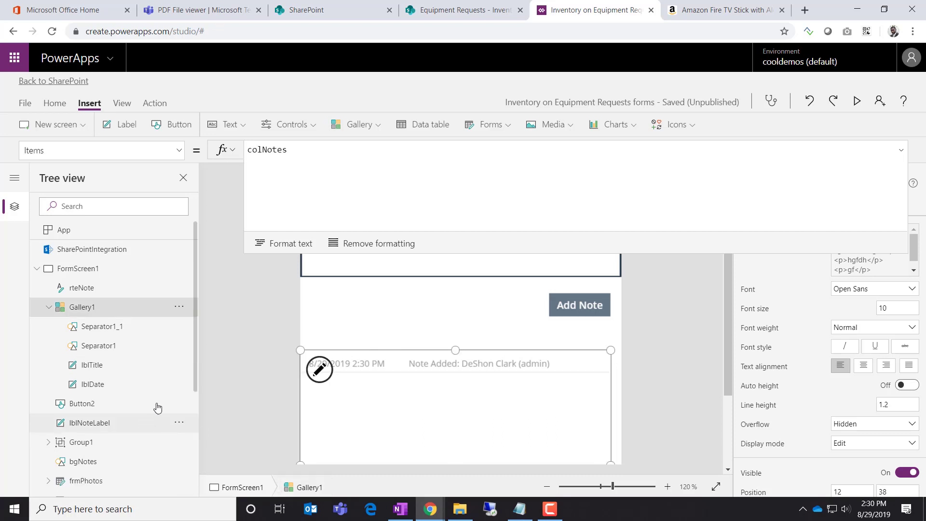
click(121, 363)
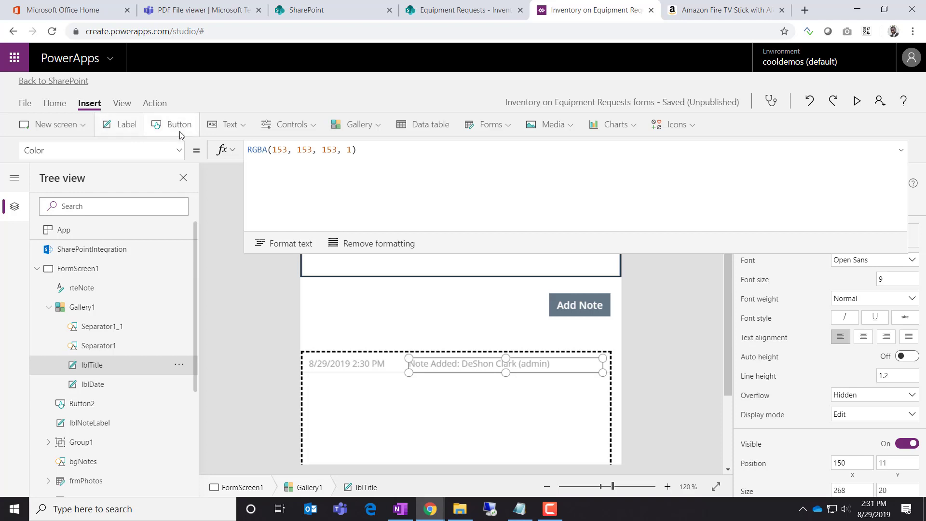
click(228, 126)
Insert an HTML text control into the gallery and size it below the header to fill the item
click(236, 191)
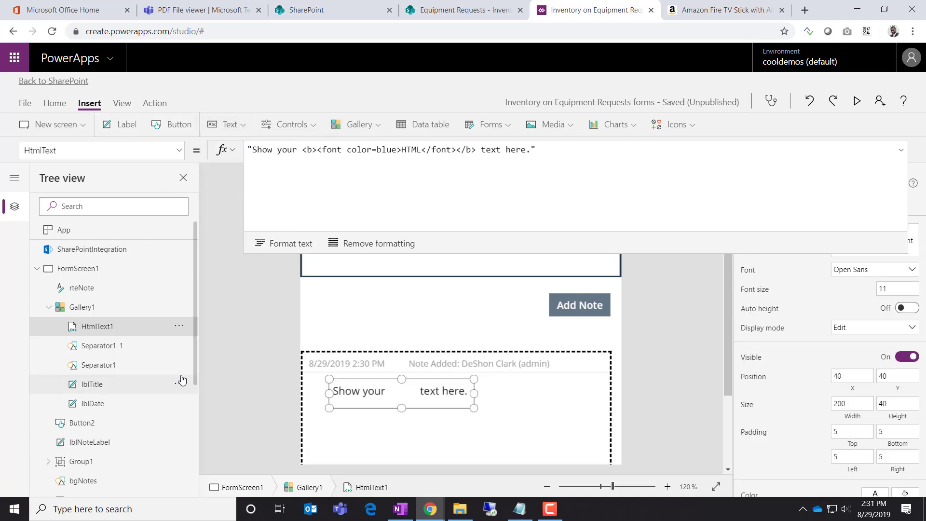
drag(379, 390, 358, 383)
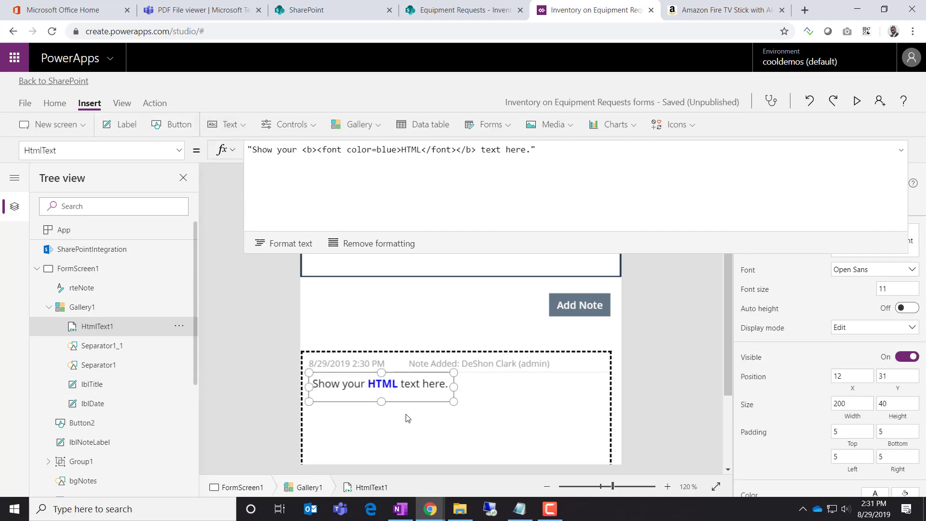
drag(456, 403, 598, 461)
scroll(665, 419, down, 2)
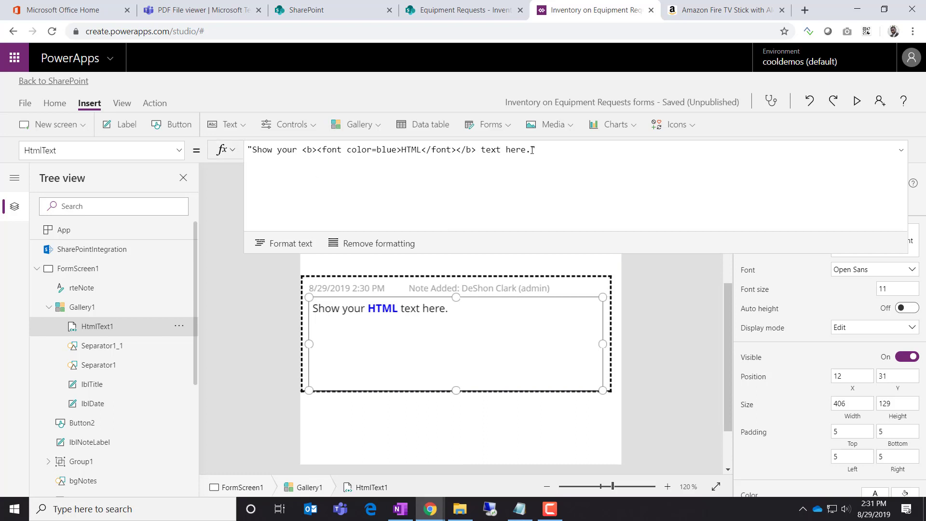
Replace the sample HtmlText formula with ThisItem.Note
drag(532, 150, 297, 150)
key(BackSpace)
key(BackSpace)
key(BackSpace)
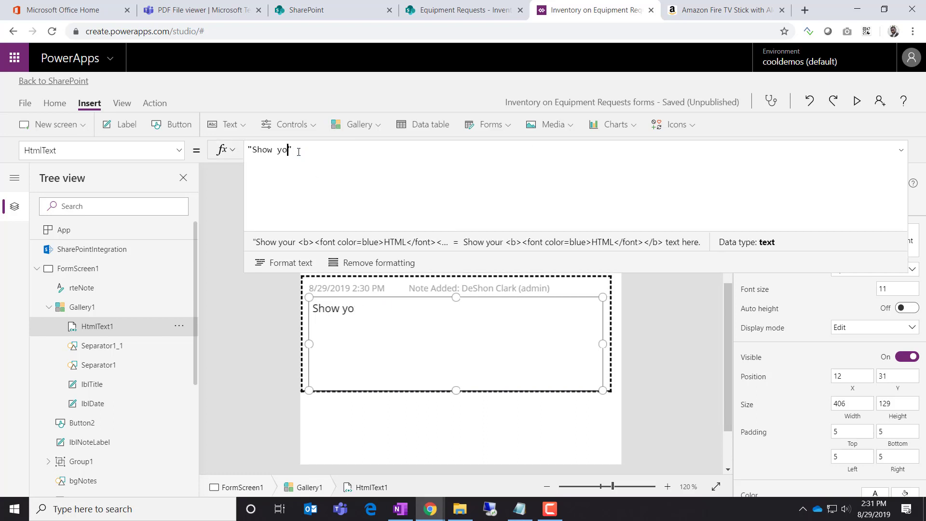
key(BackSpace)
key(BackSpace)
key(BackSpace)
key(BackSpace)
key(BackSpace)
key(BackSpace)
key(BackSpace)
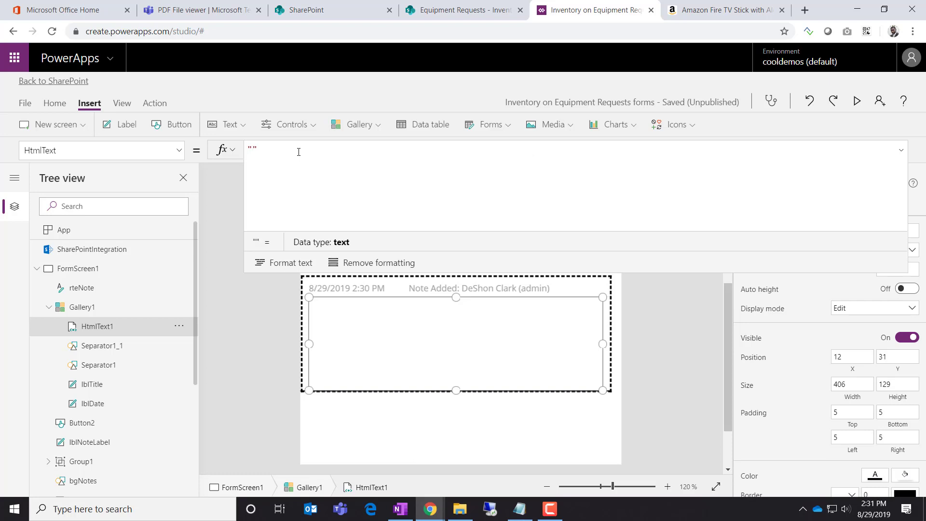
click(178, 328)
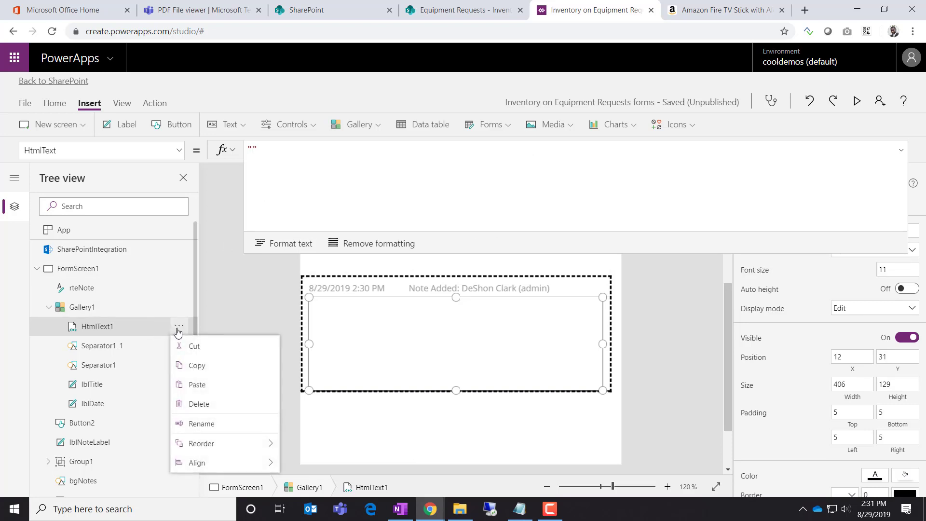
click(273, 150)
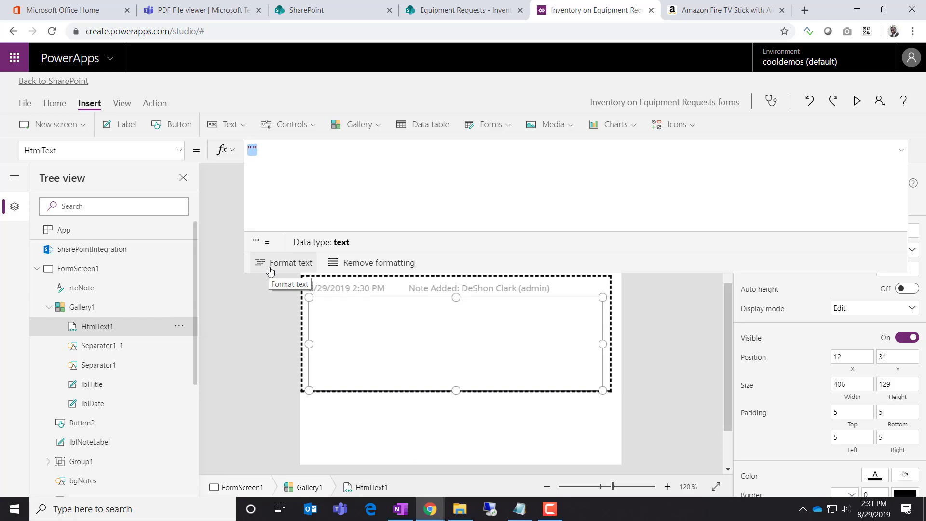
text(thisi)
click(270, 267)
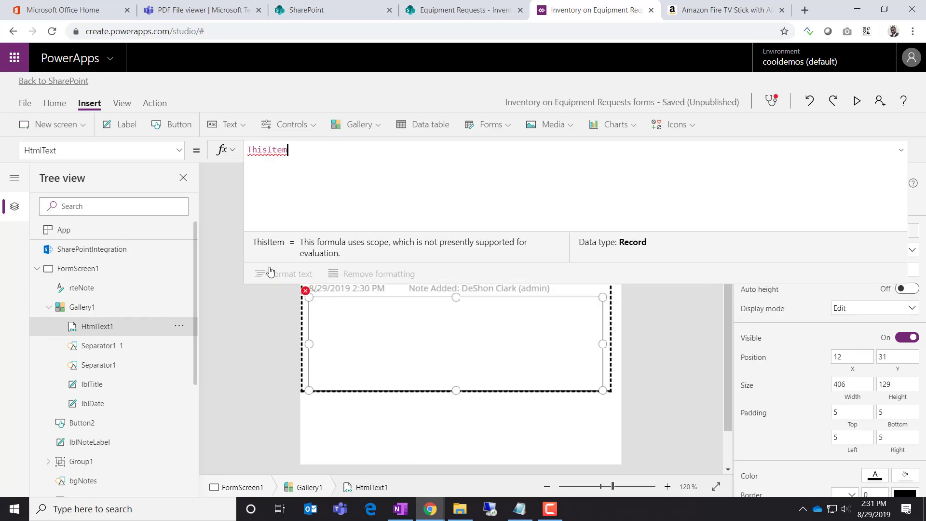
text(.n)
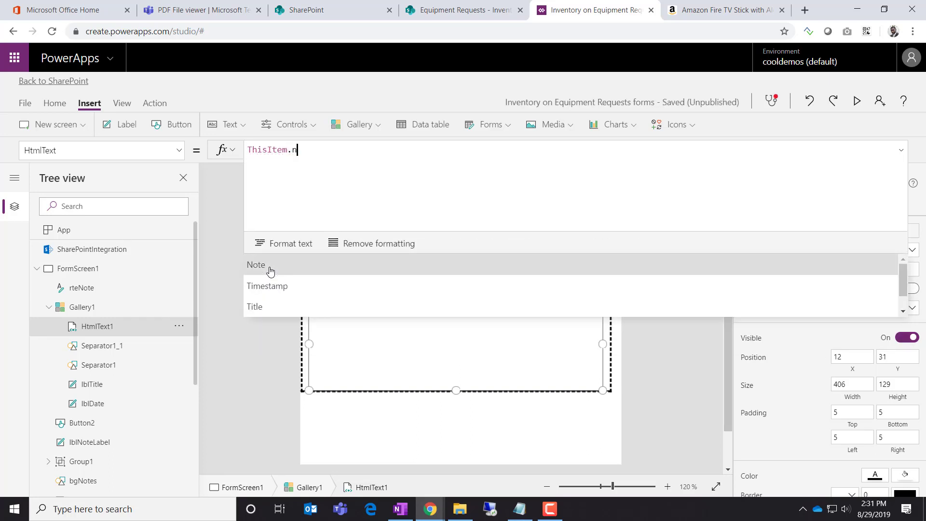
click(271, 270)
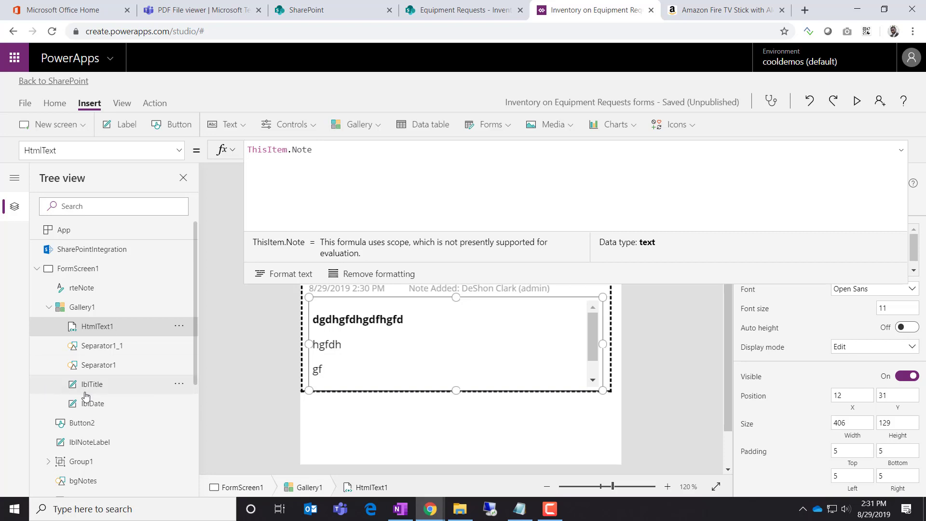
Select Gallery1 and view its field mappings, checking that HtmlText1 is bound to Note
click(113, 308)
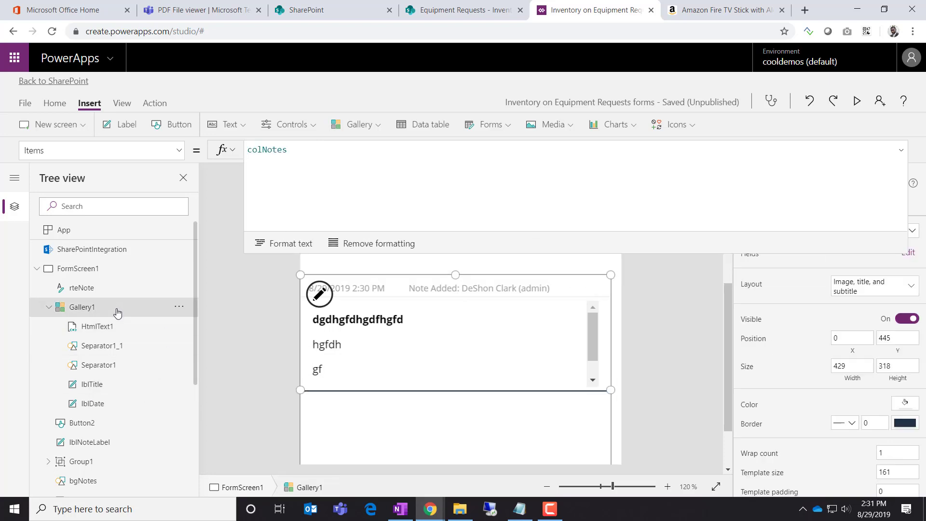
click(901, 150)
click(907, 256)
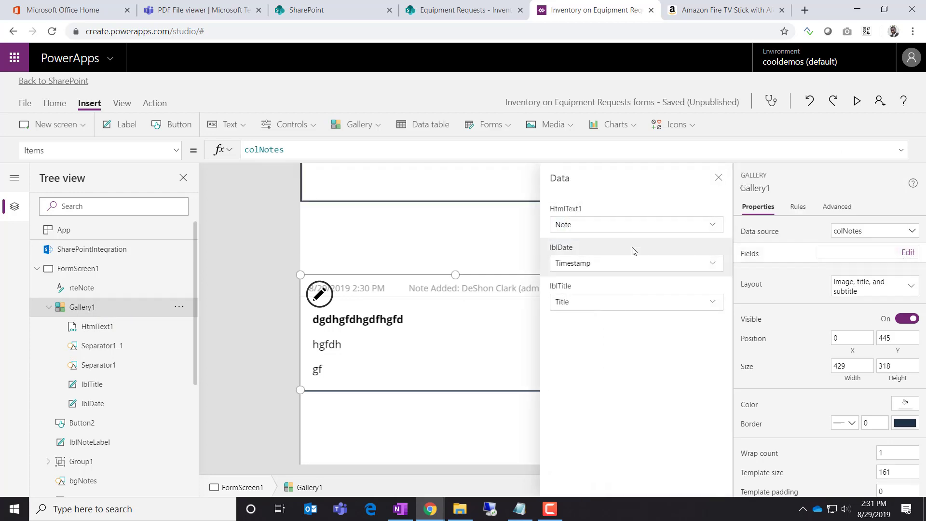
click(715, 229)
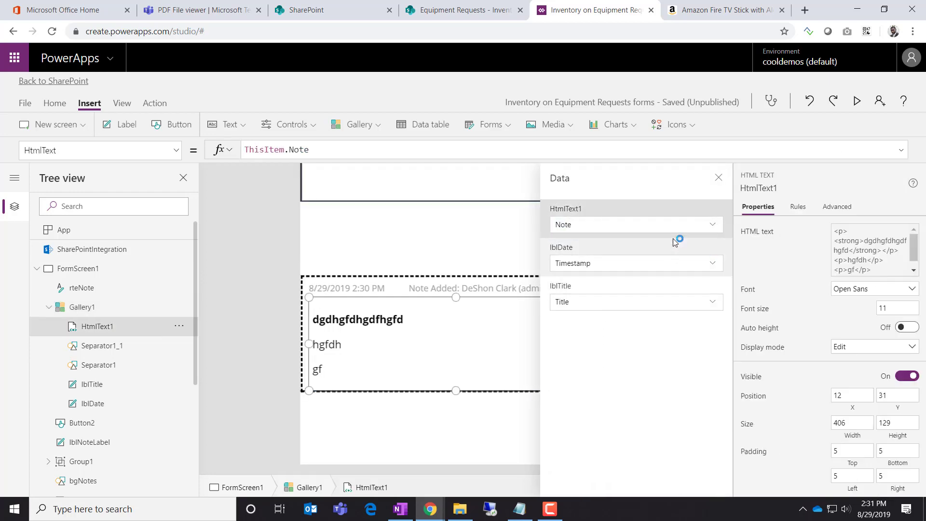
click(719, 227)
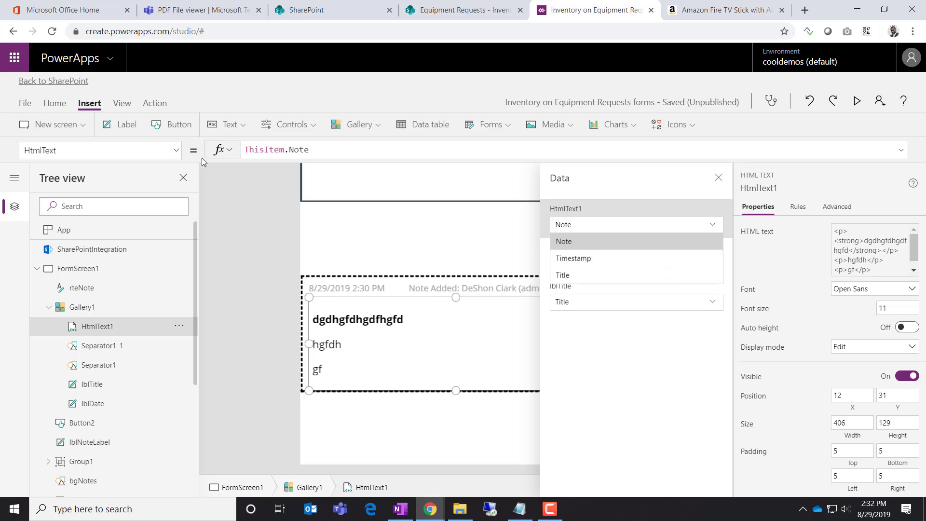
click(103, 330)
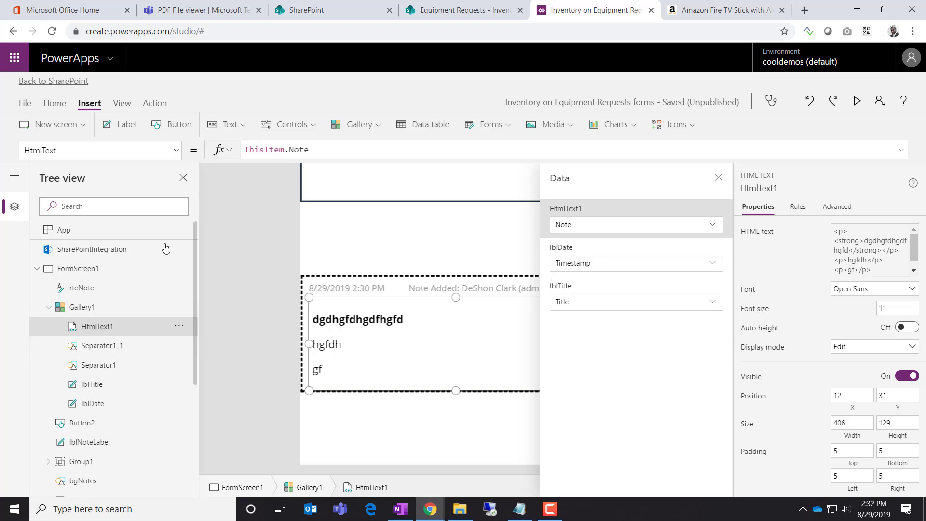
Keep Note as the field and append '& ThisItem.Timestamp' to the HTML text formula
double_click(256, 150)
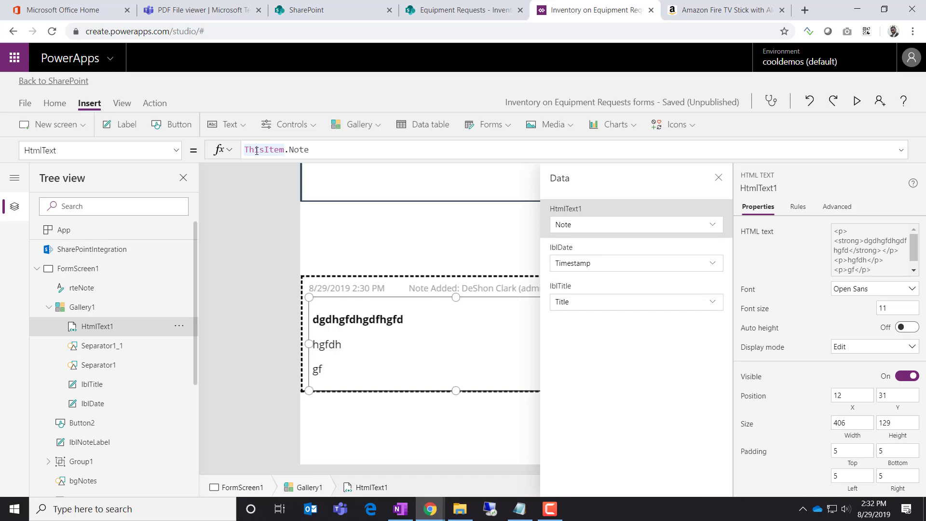
double_click(298, 150)
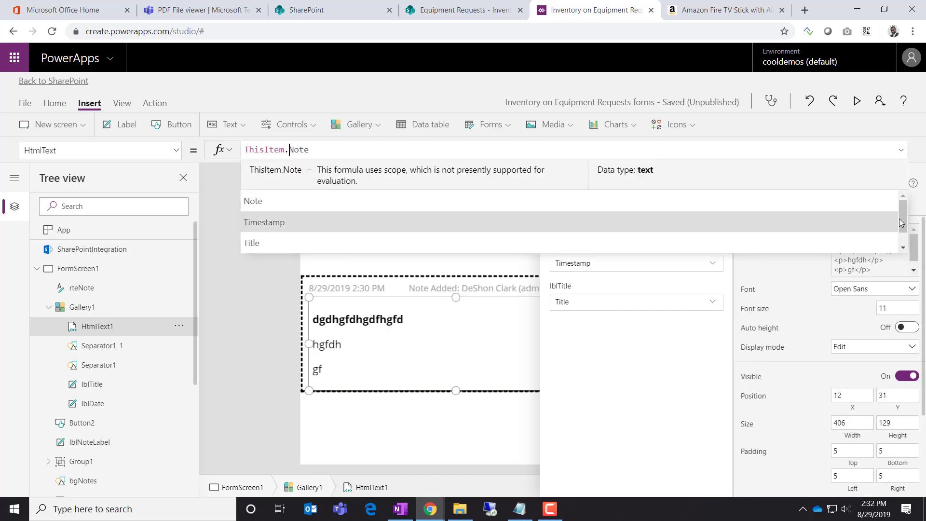
mouse_move(904, 226)
mouse_down()
mouse_move(903, 236)
mouse_move(903, 224)
mouse_up()
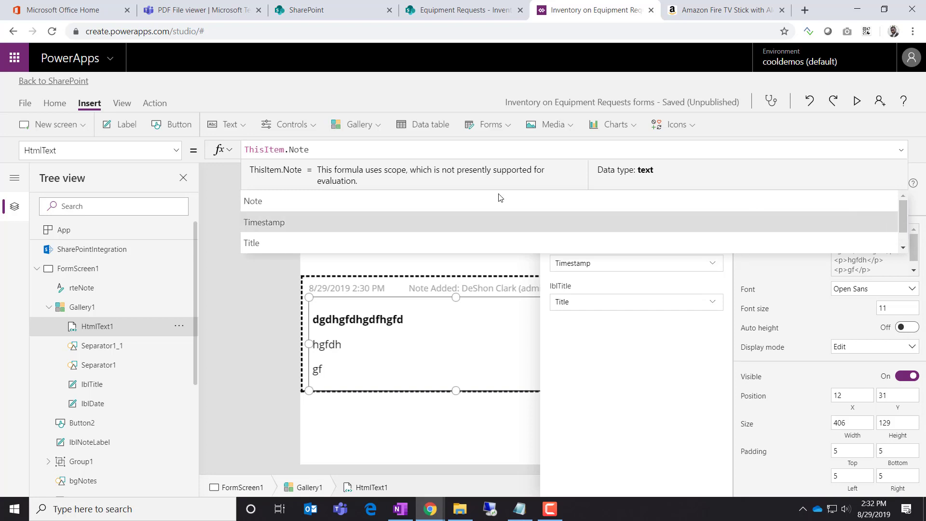
click(325, 199)
text(& )
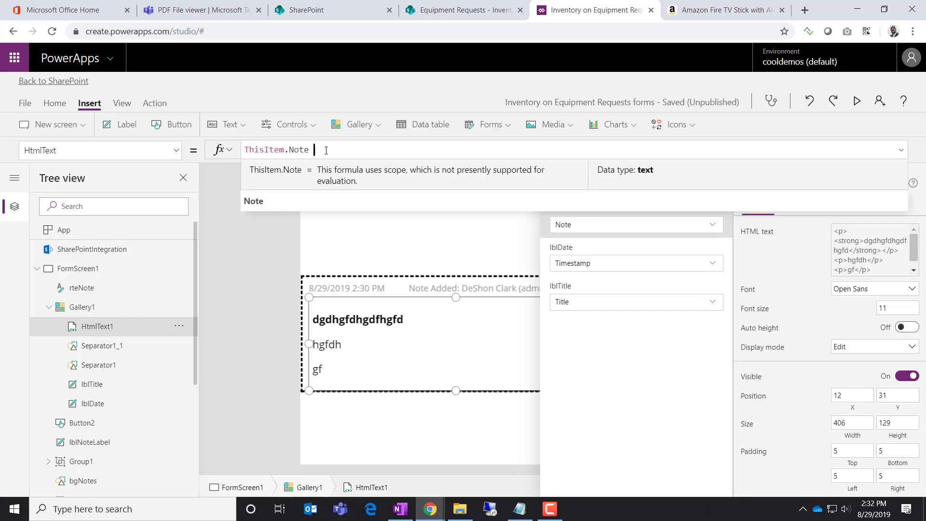
text(ThisItem)
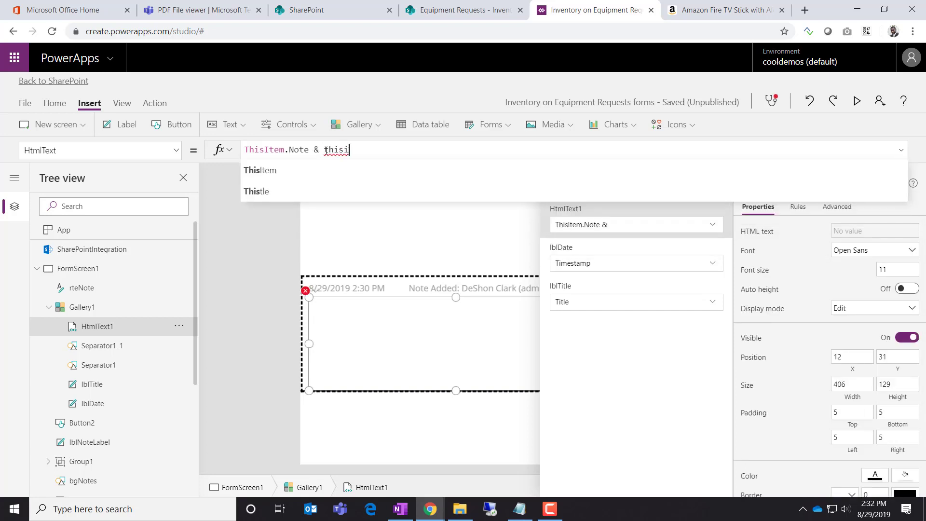
text(.ti)
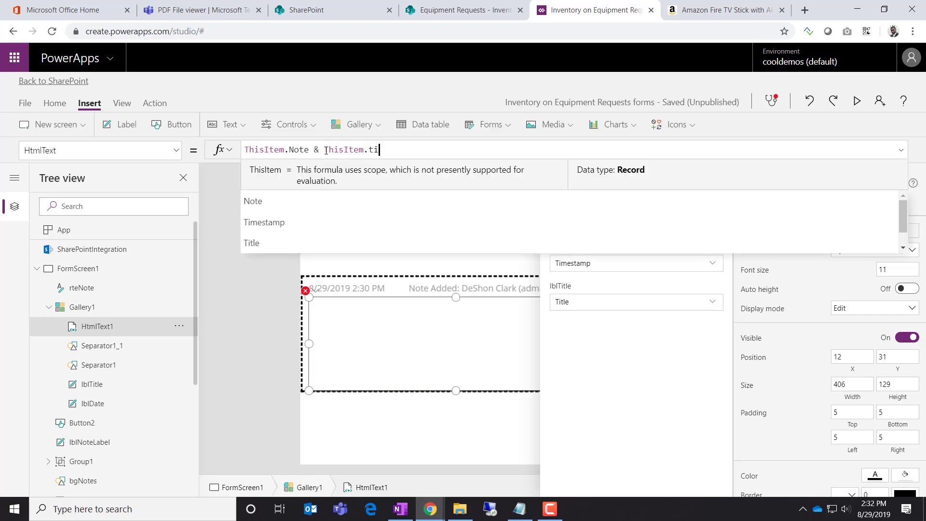
key(Tab)
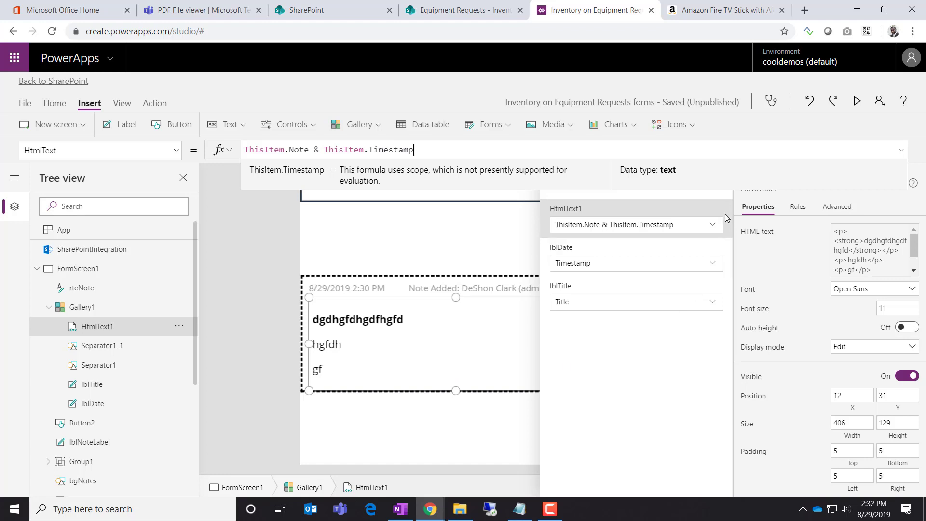
Delete the Timestamp part from the HTML text formula, leaving only ThisItem.Note
click(263, 374)
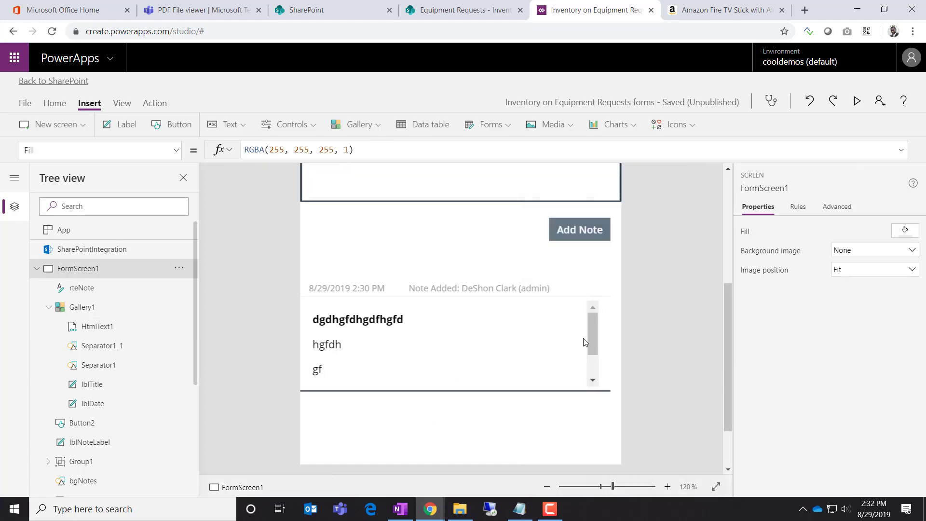
click(594, 340)
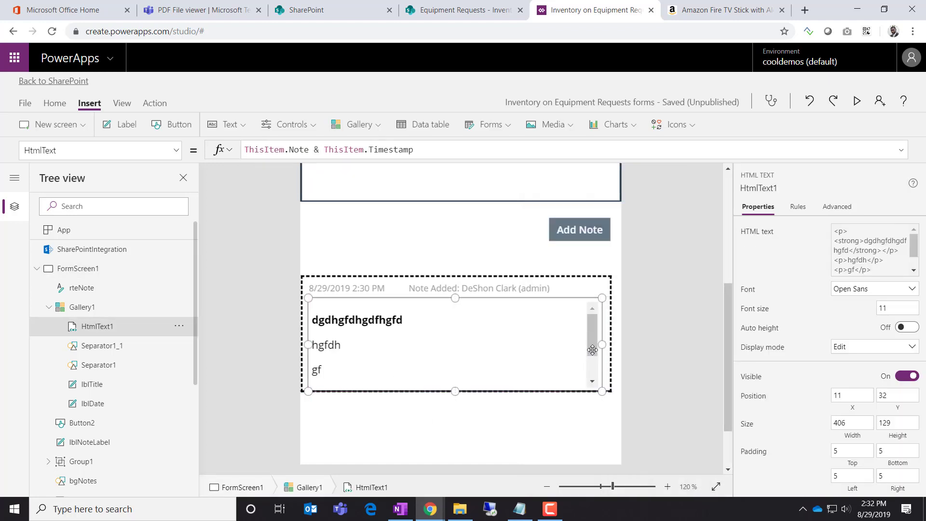
drag(591, 342, 592, 370)
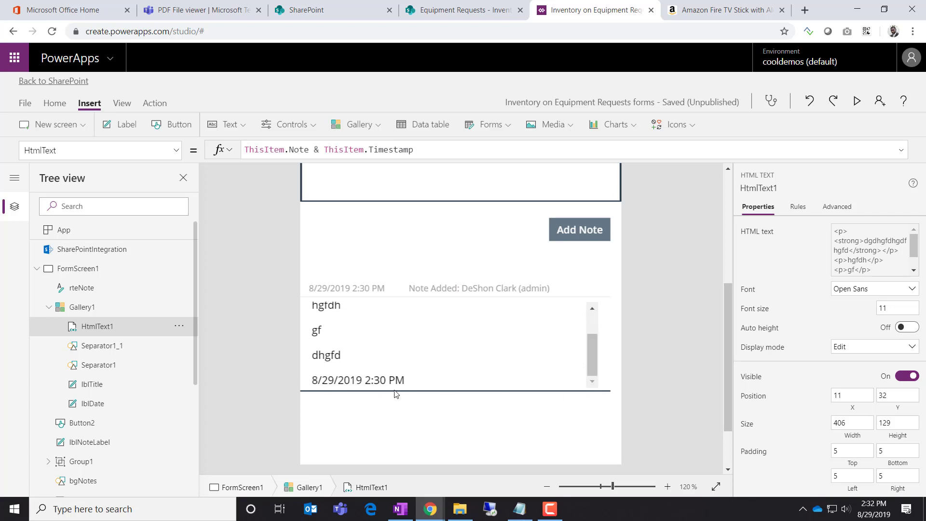
click(355, 372)
scroll(652, 307, up, 3)
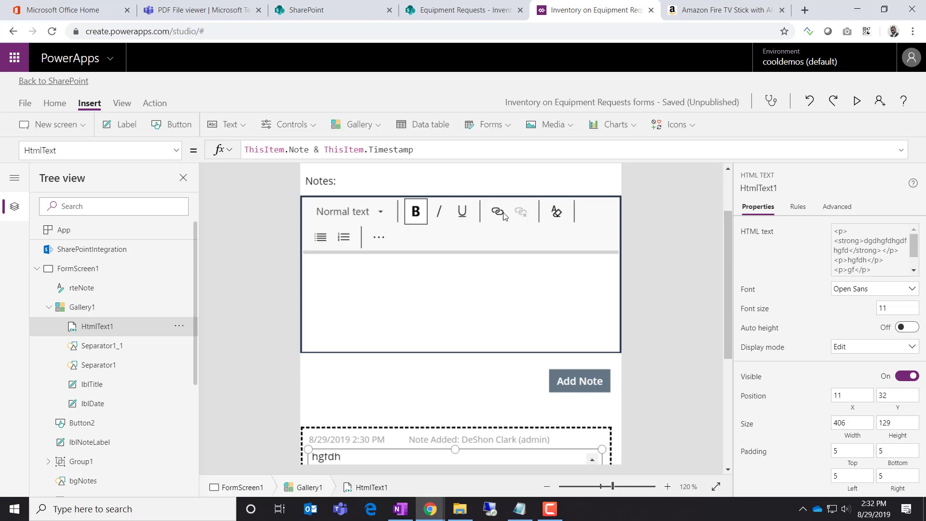
click(415, 151)
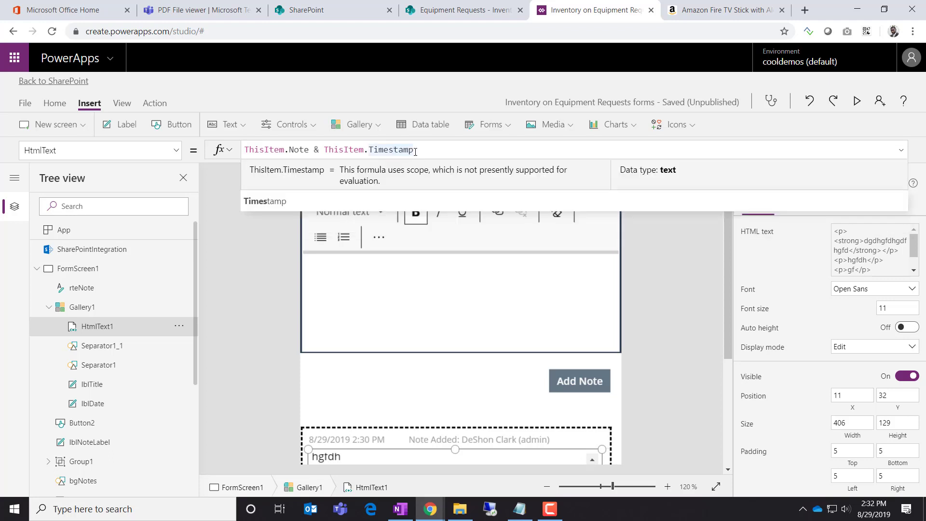
drag(429, 147, 319, 149)
key(BackSpace)
key(BackSpace)
key(BackSpace)
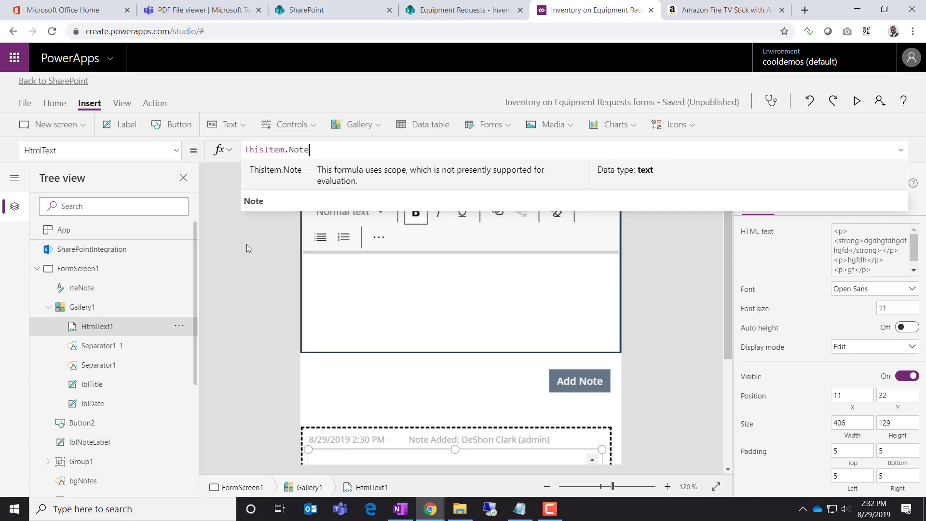
Rename the HTML text control to htmlNote and widen it slightly to 407
click(178, 328)
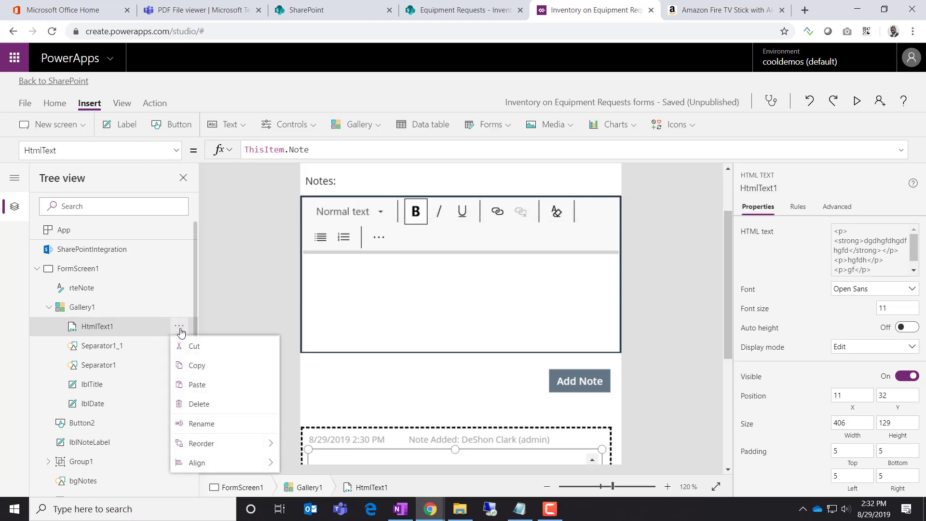
click(198, 424)
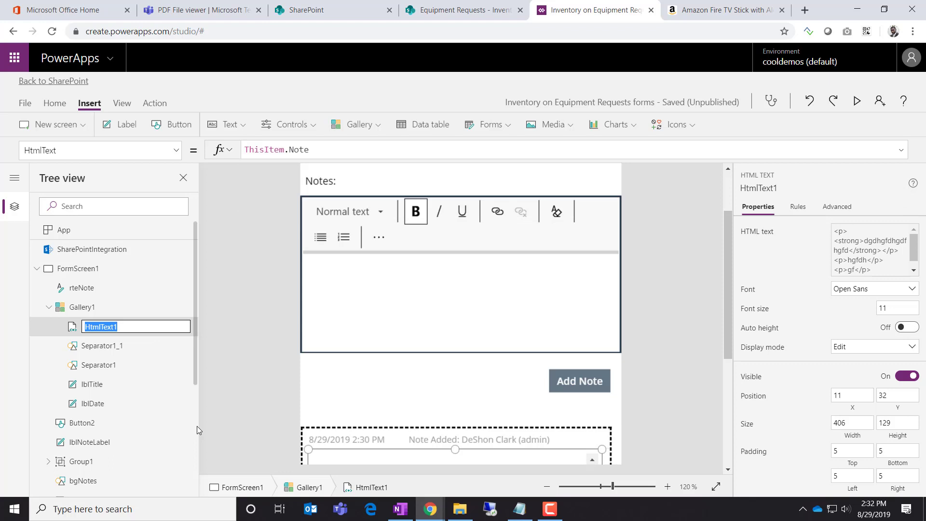
text(htmlNote)
click(244, 396)
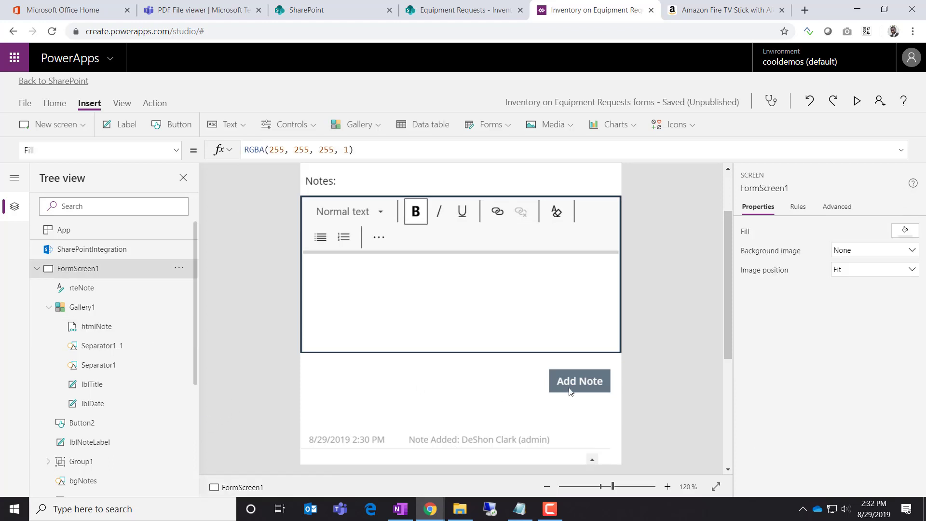
scroll(574, 391, down, 2)
scroll(575, 392, down, 2)
click(594, 369)
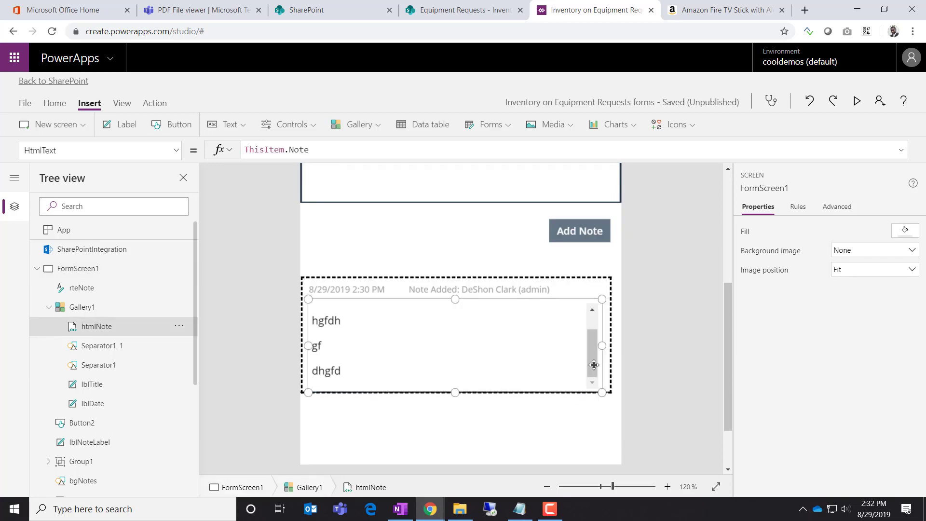
drag(607, 348, 609, 348)
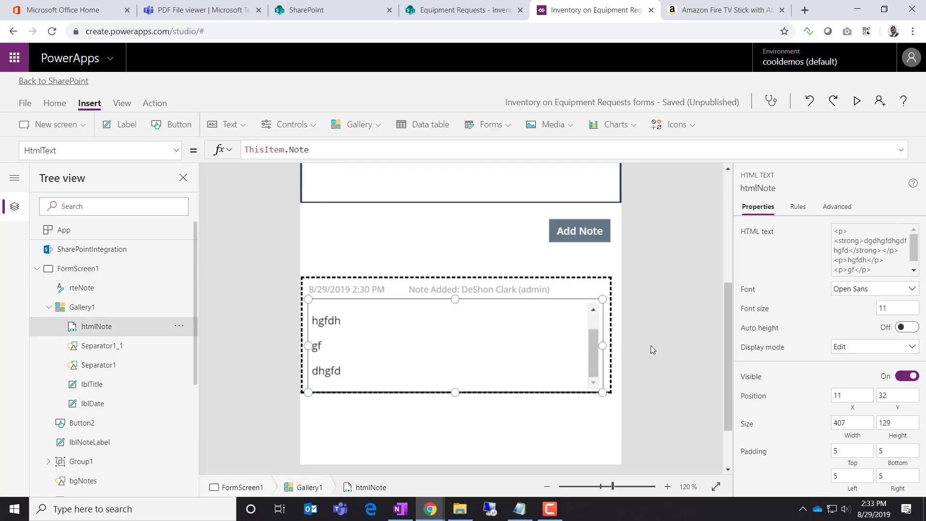
Run the app in preview and post two plain test notes
click(858, 102)
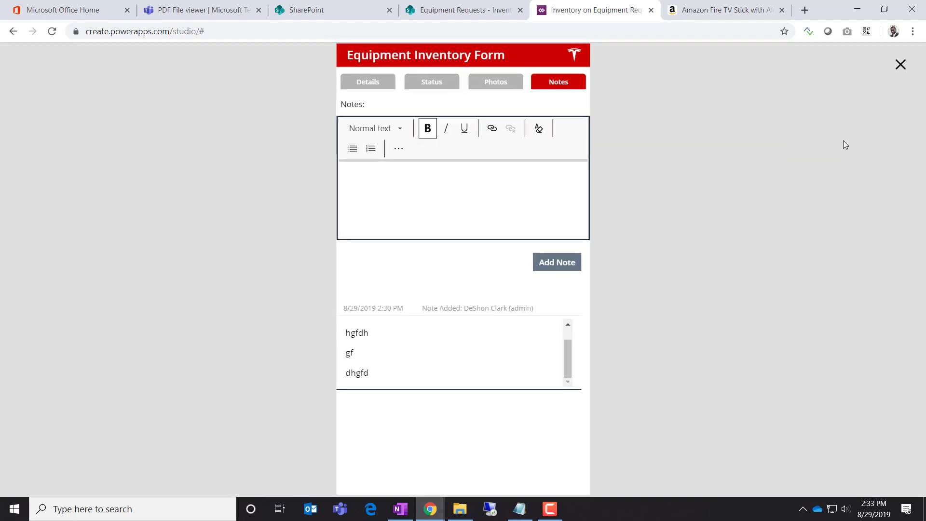
click(477, 205)
text(gfdgfdsgfdsgfds)
click(555, 264)
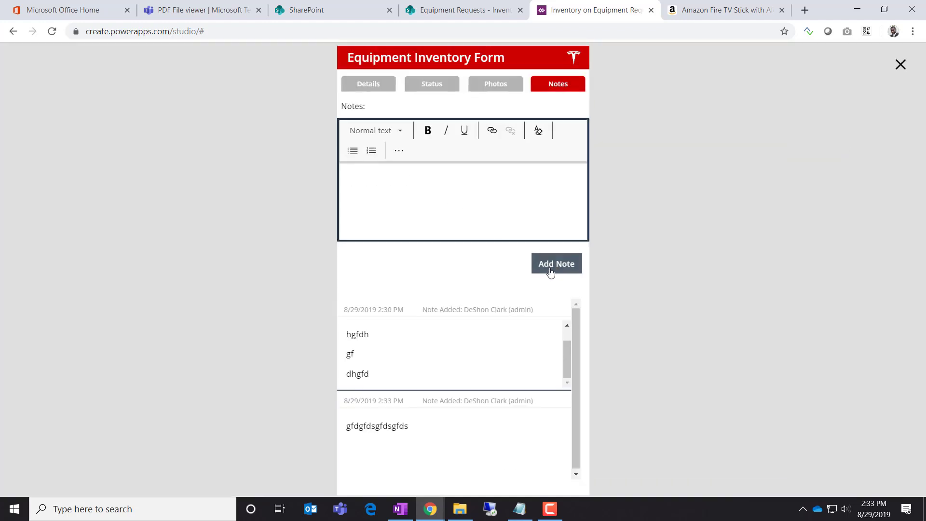
click(479, 215)
text(gfdsgfdsgfdsfds)
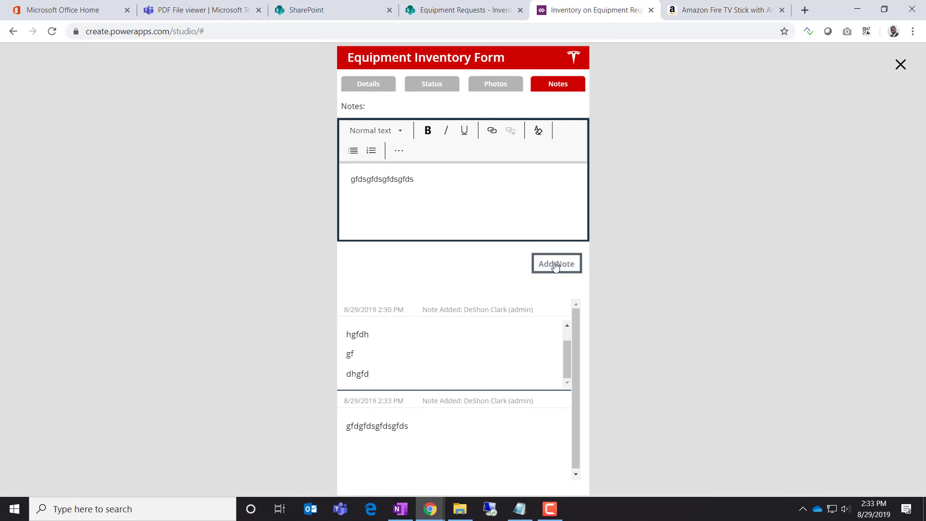
click(555, 263)
Write a new note with a bold first line followed by three more lines
click(394, 183)
text(gfdsgfdsgfds)
drag(399, 180, 344, 178)
click(424, 135)
click(424, 189)
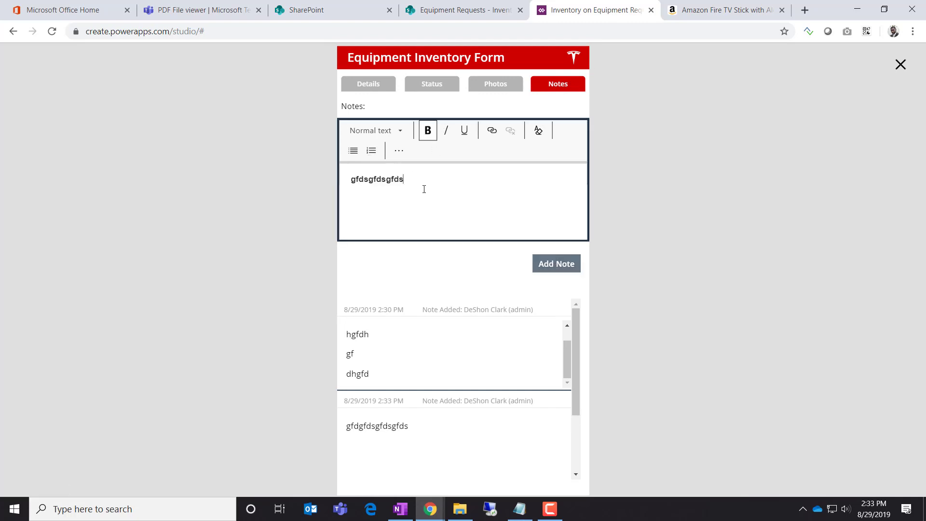
text(gfdsgf)
key(Return)
text(gfdsgf)
key(Return)
text(gfdsgfds)
key(Return)
key(Return)
text(fgds)
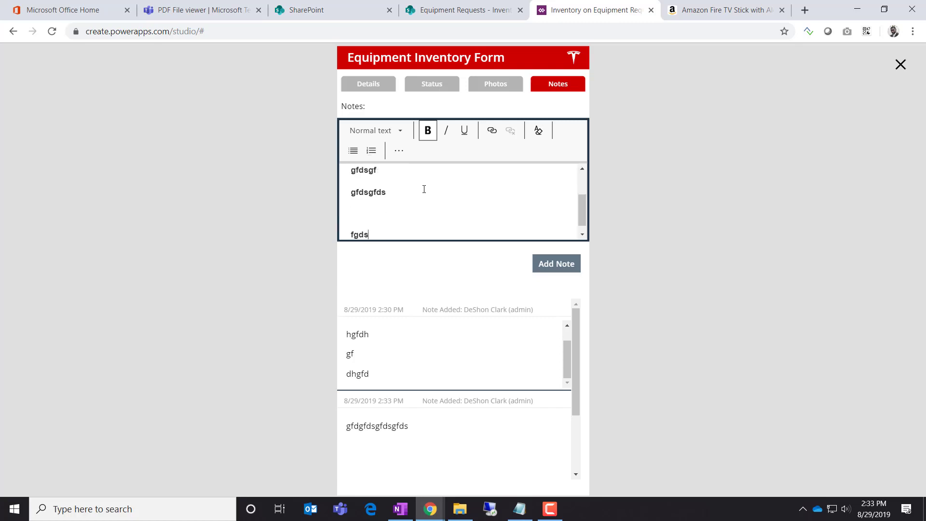
Unbold the lower lines, turn them into a bulleted list, and post the note
drag(373, 235, 331, 201)
click(427, 134)
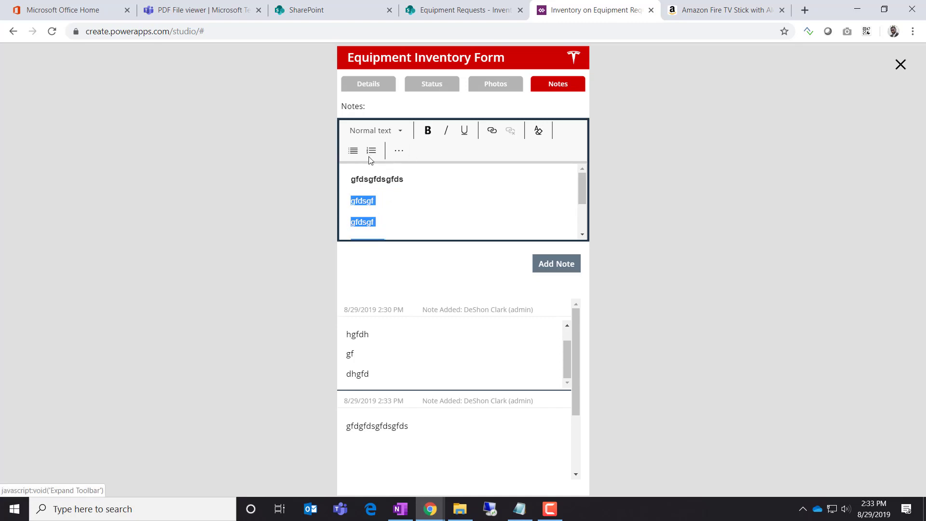
click(353, 150)
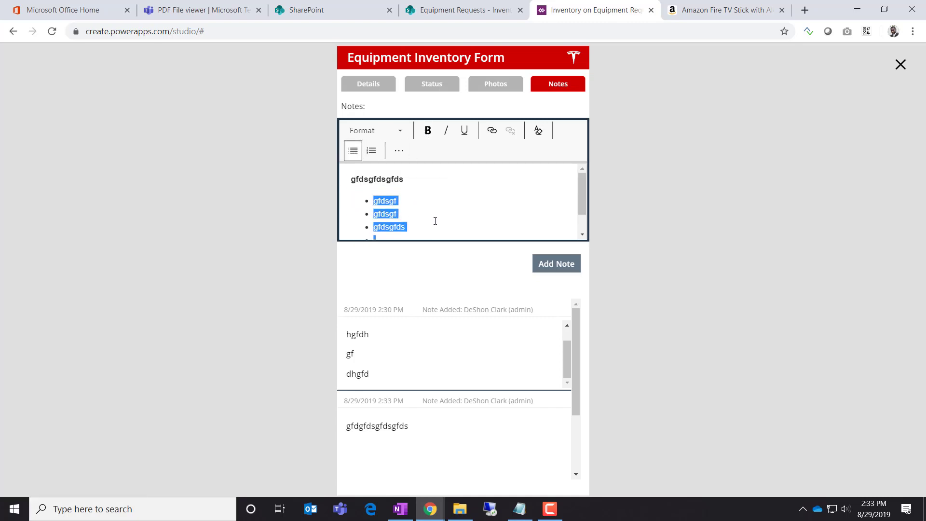
scroll(405, 217, down, 1)
click(405, 216)
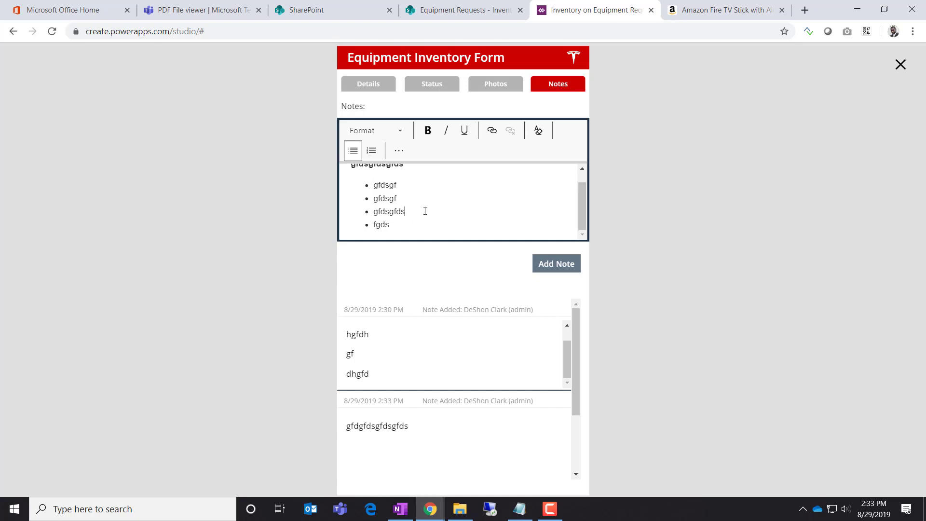
click(562, 268)
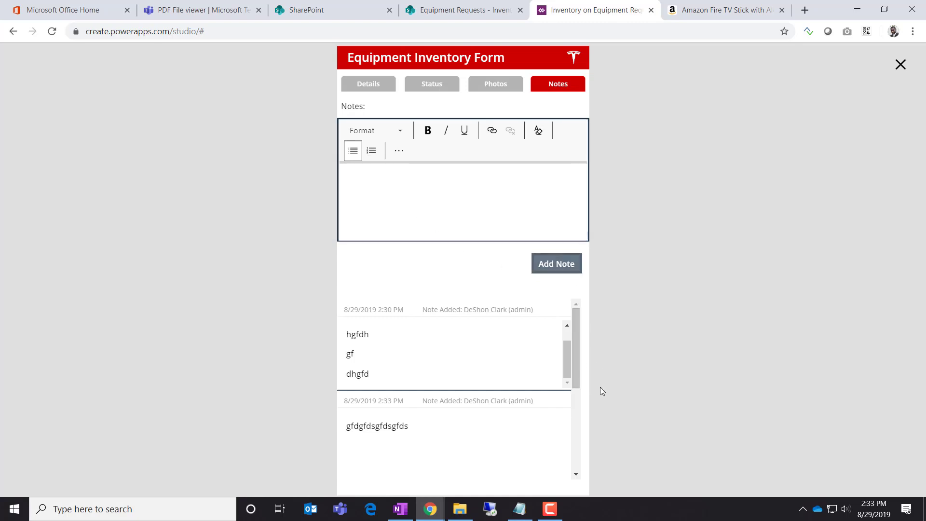
drag(577, 383, 566, 462)
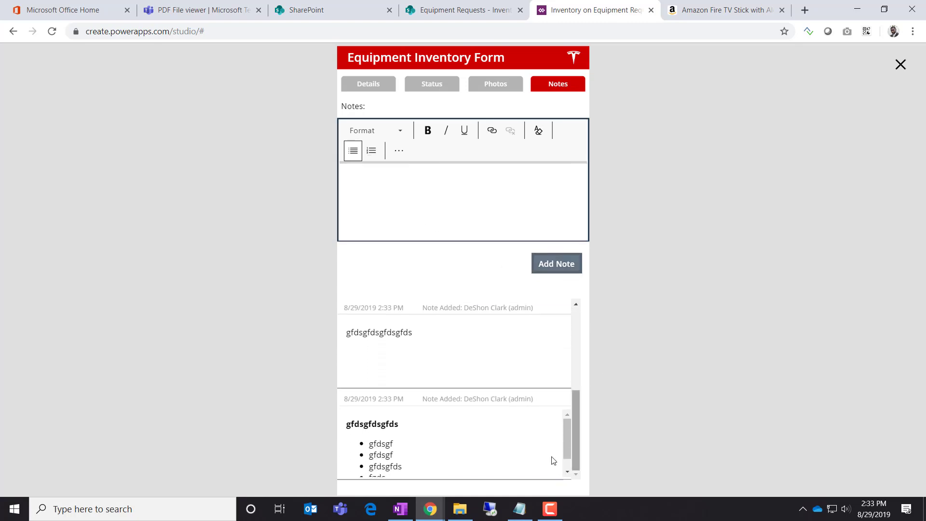
scroll(528, 459, down, 1)
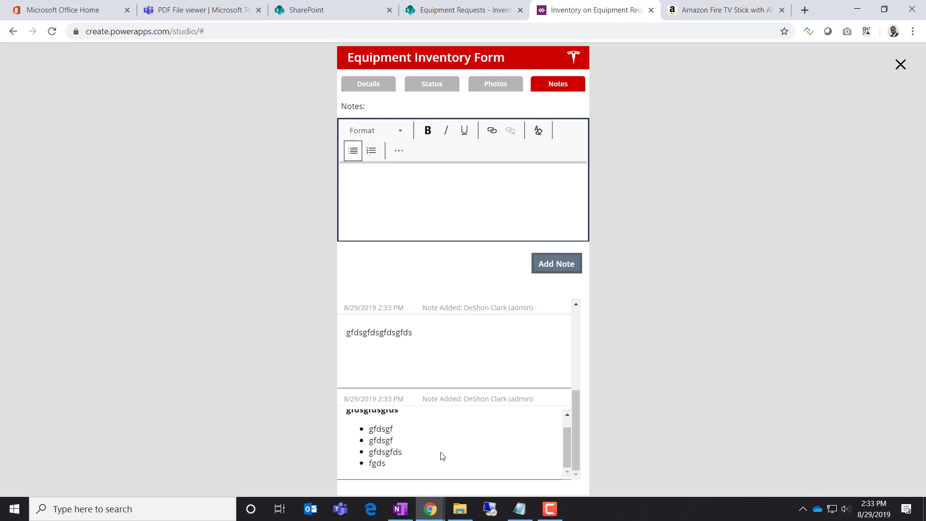
scroll(449, 453, up, 1)
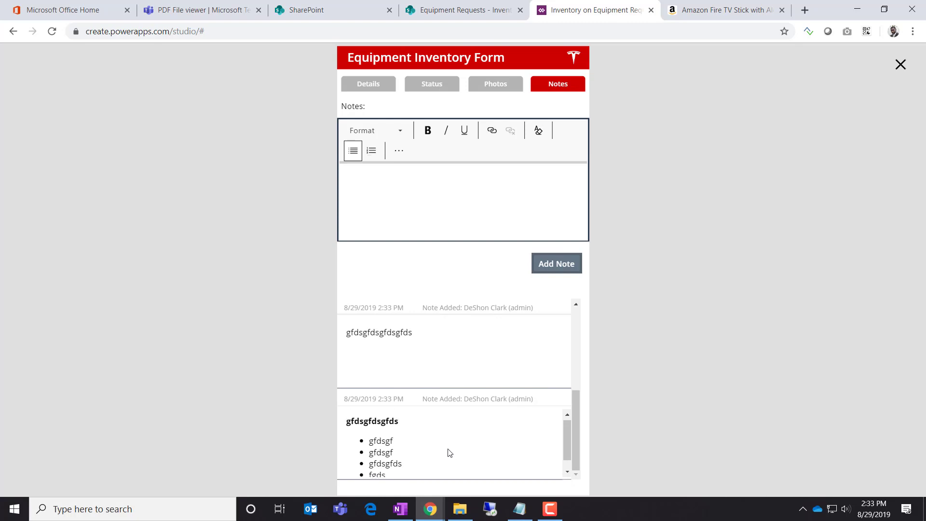
Type 'Google' in the notes editor and make it a hyperlink to google.com
click(452, 202)
text(Google)
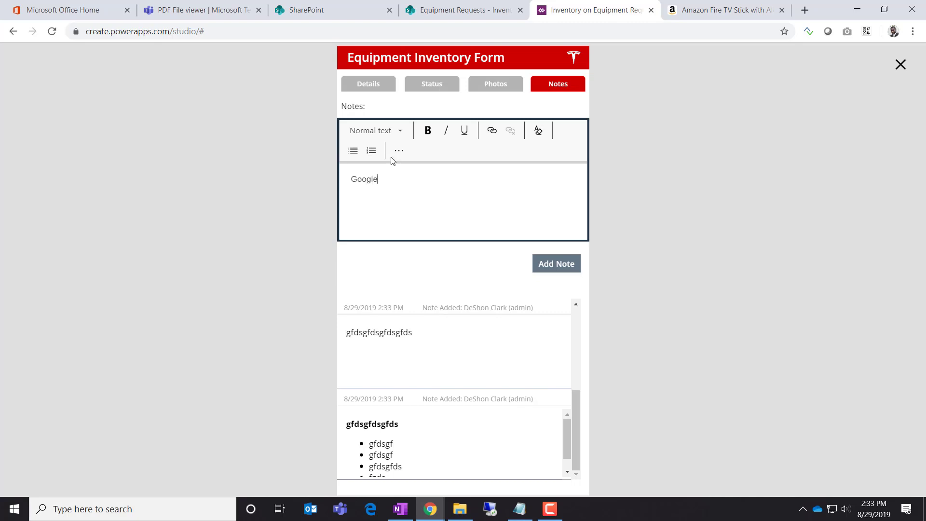
double_click(389, 184)
click(491, 130)
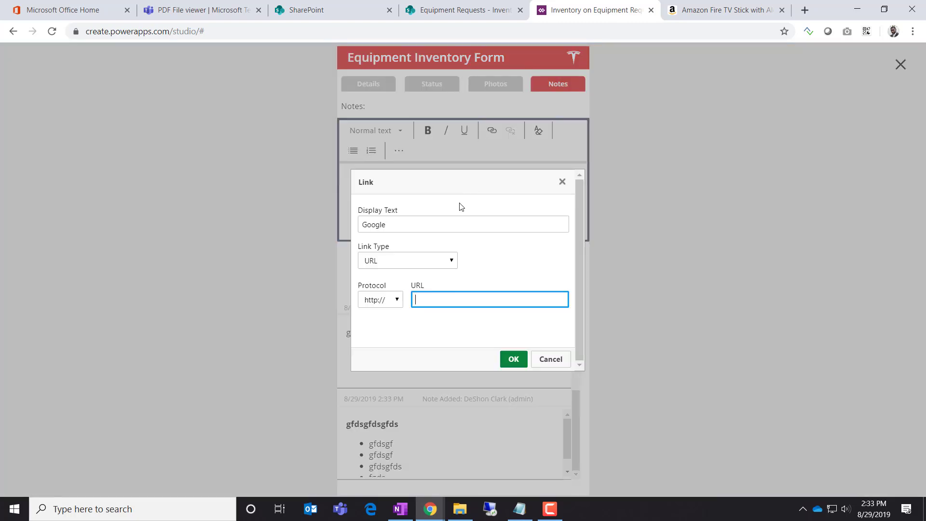
text(google.com)
click(514, 359)
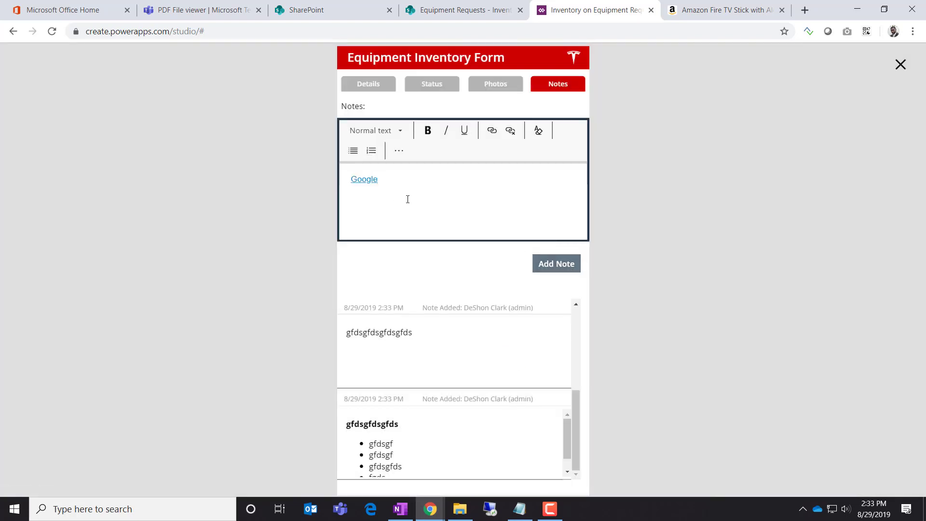
Add three lines below the link and post the note
key(Return)
text(fgdsgfsdg)
key(Return)
text(fdsg)
key(Return)
text(gf)
key(Return)
text(dsgfds)
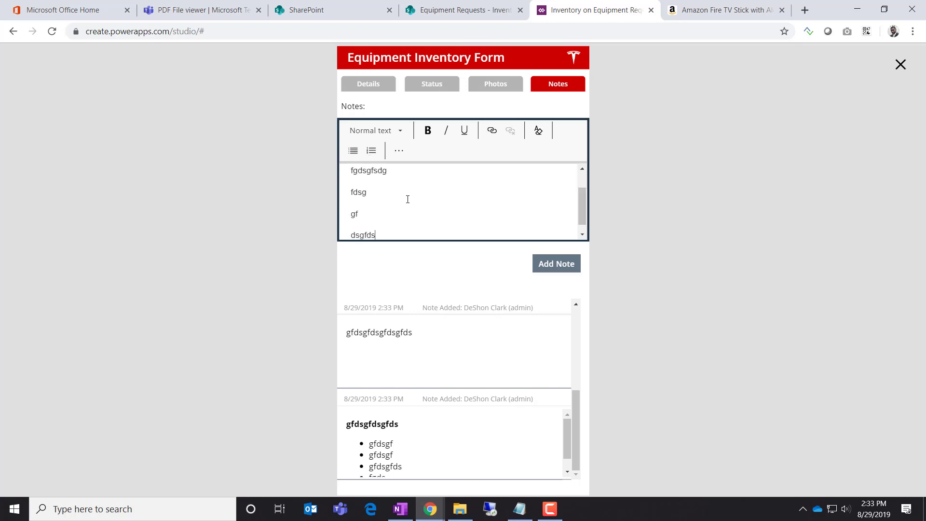
click(561, 264)
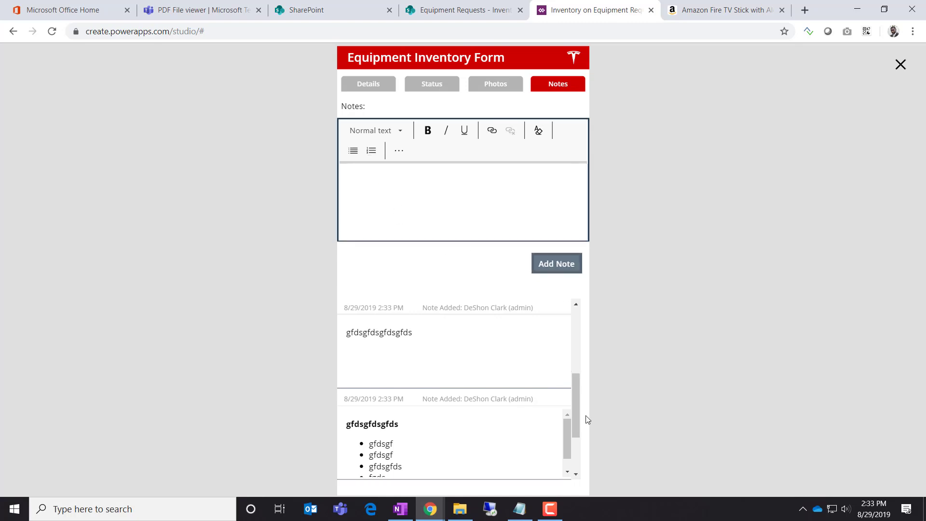
Follow the Google link, return to the app, and close the preview
scroll(567, 437, down, 1)
scroll(574, 430, down, 2)
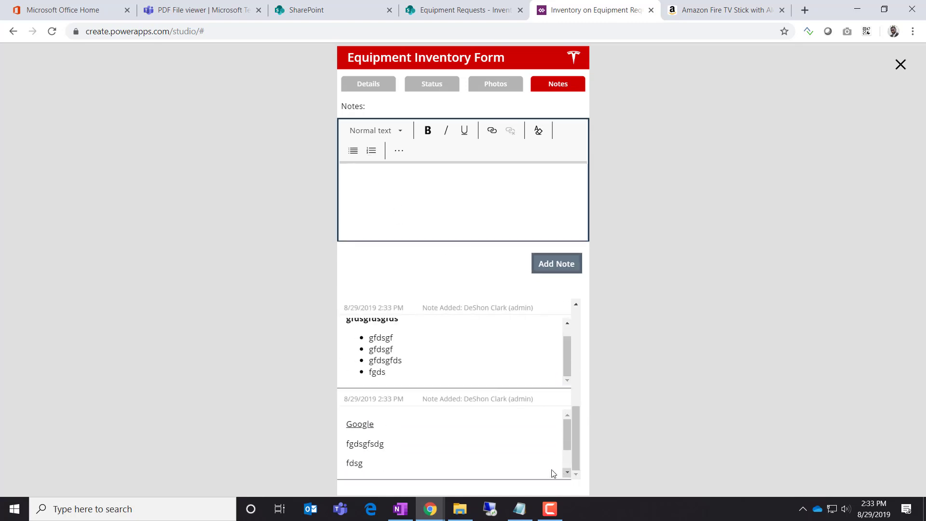
click(365, 426)
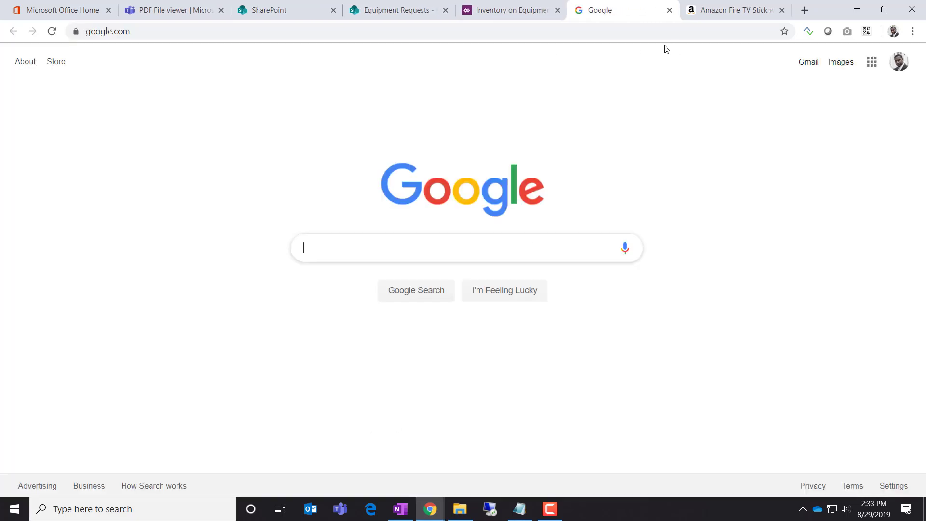
click(506, 12)
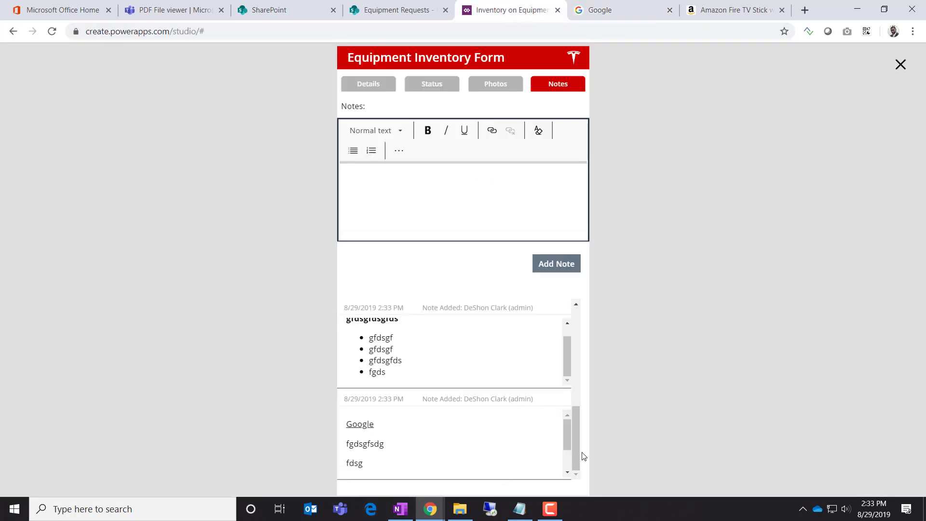
click(900, 65)
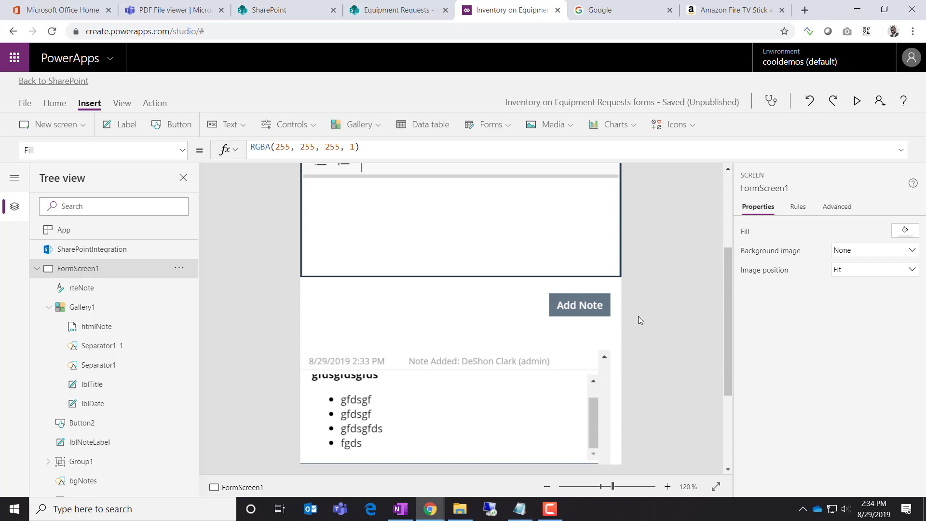
Select lblDate, then Gallery1, so the formula bar shows Items = colNotes
scroll(639, 316, up, 3)
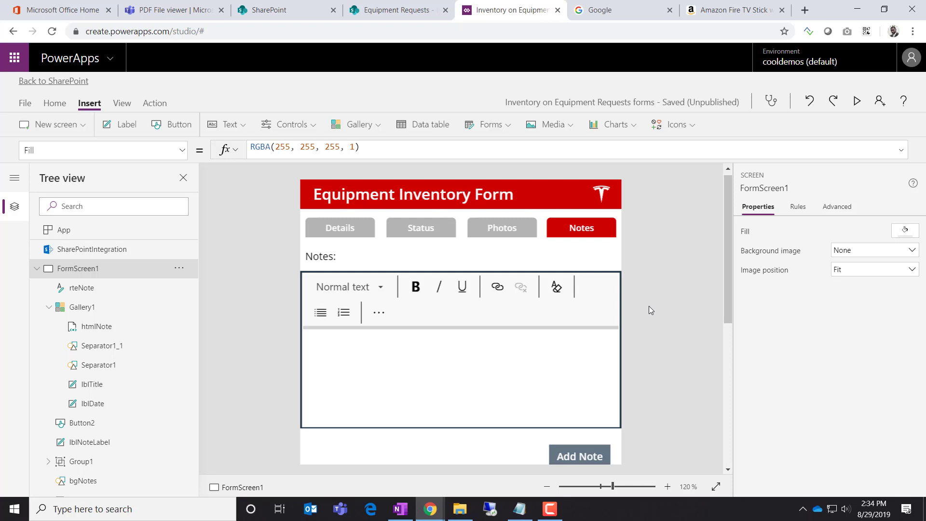
scroll(653, 305, down, 5)
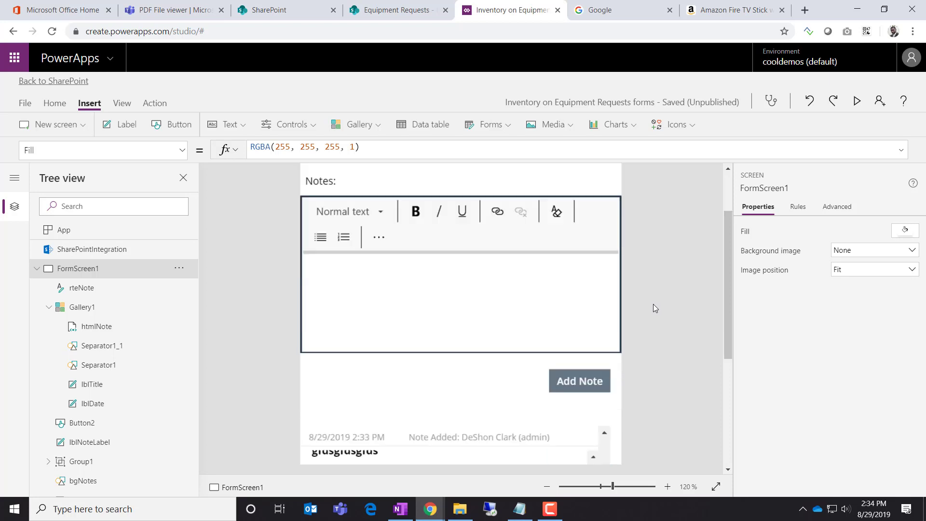
scroll(653, 306, up, 2)
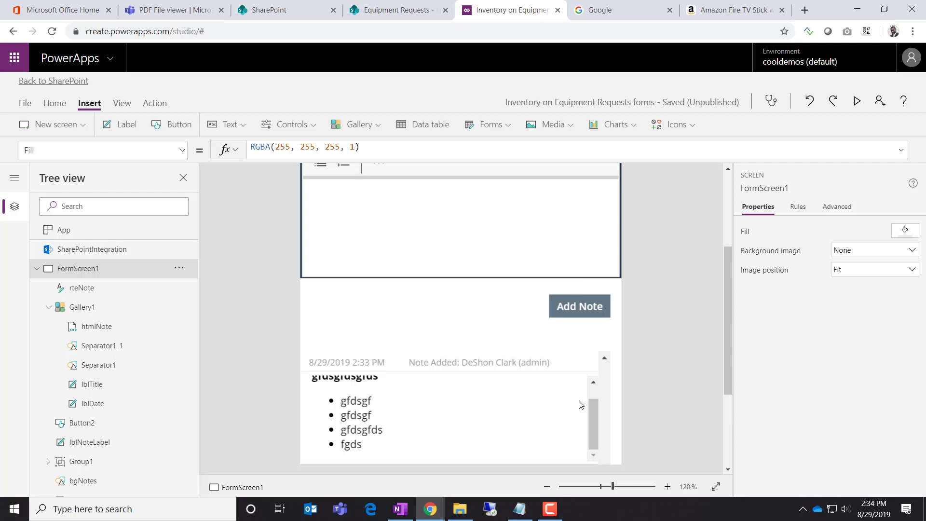
click(390, 368)
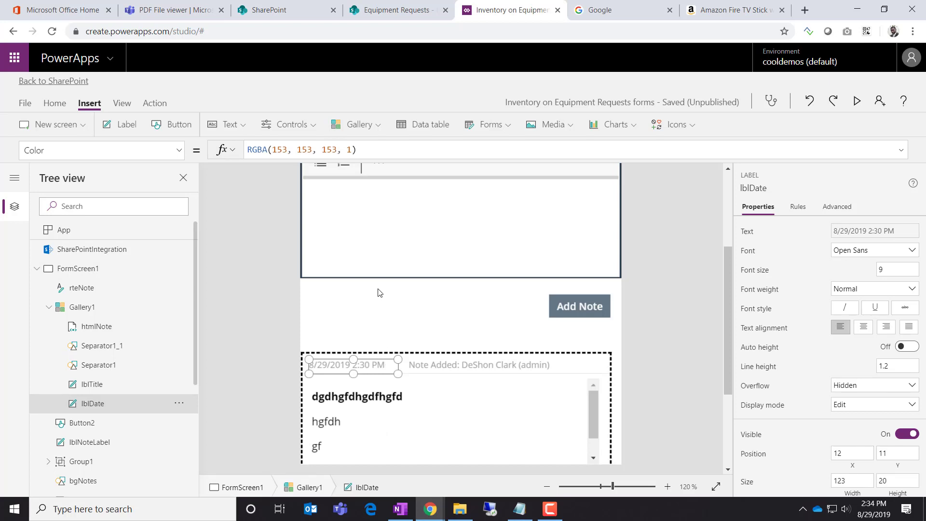
click(103, 308)
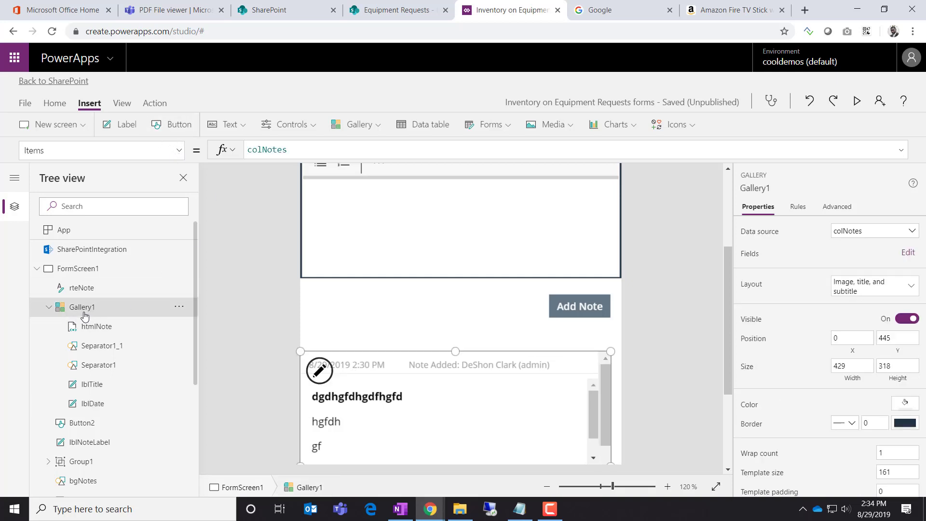
Change Gallery1's Items formula to Sort(colNotes, Timestamp, Descending)
click(250, 152)
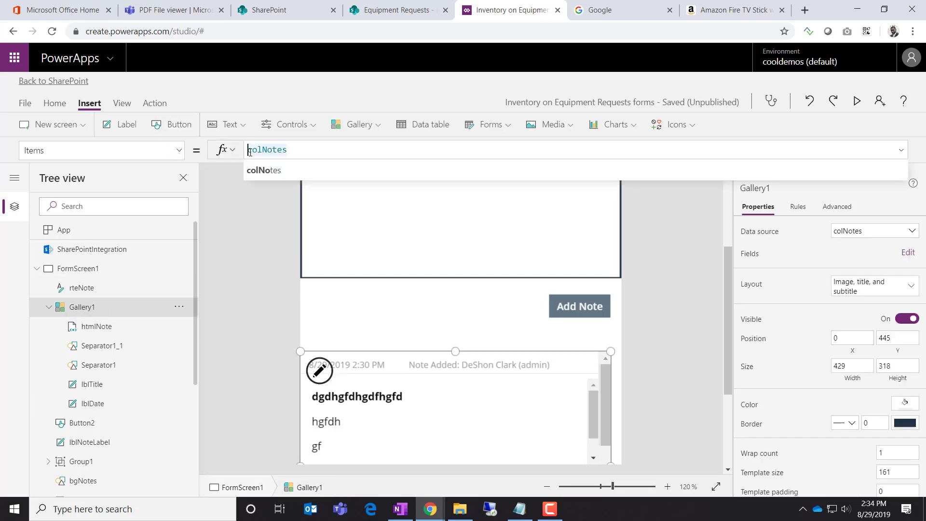
text(Sort)
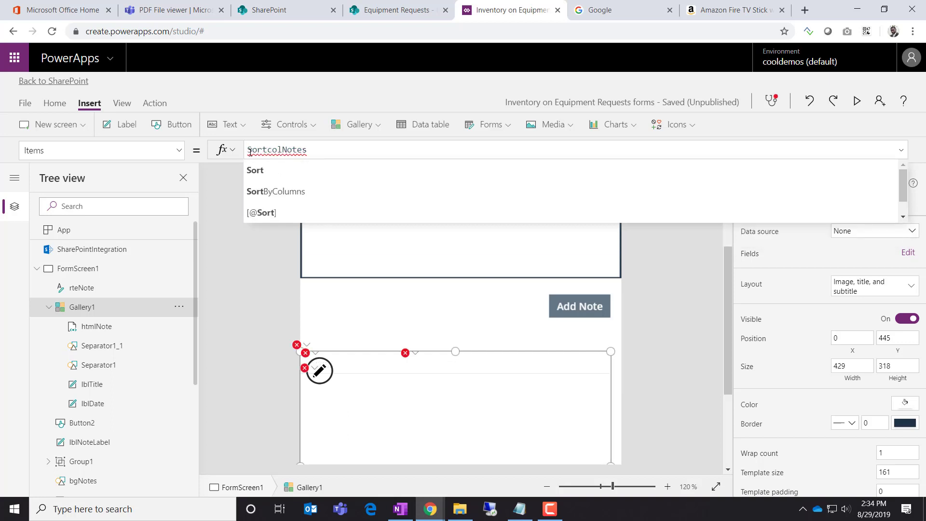
text(()
key(Right)
key(Right)
key(Right)
key(Right)
key(Right)
key(Right)
key(Right)
key(Right)
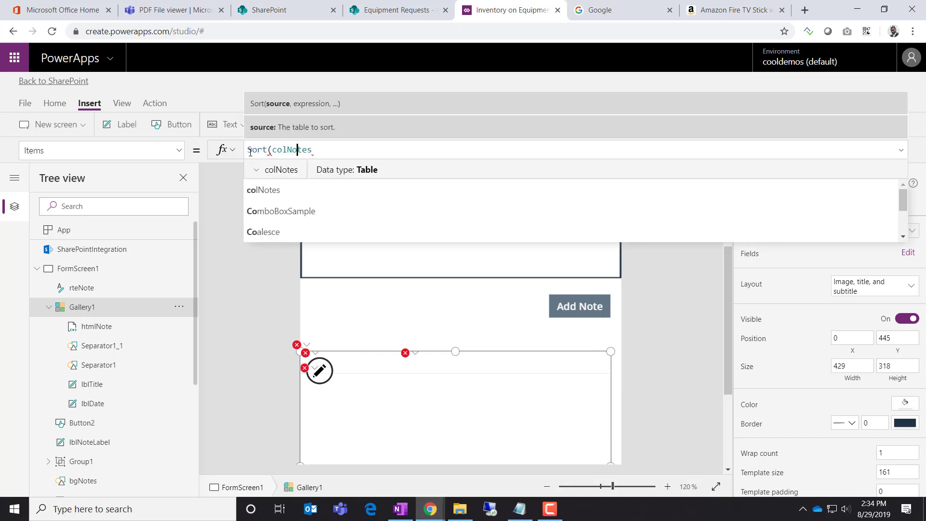
text(, )
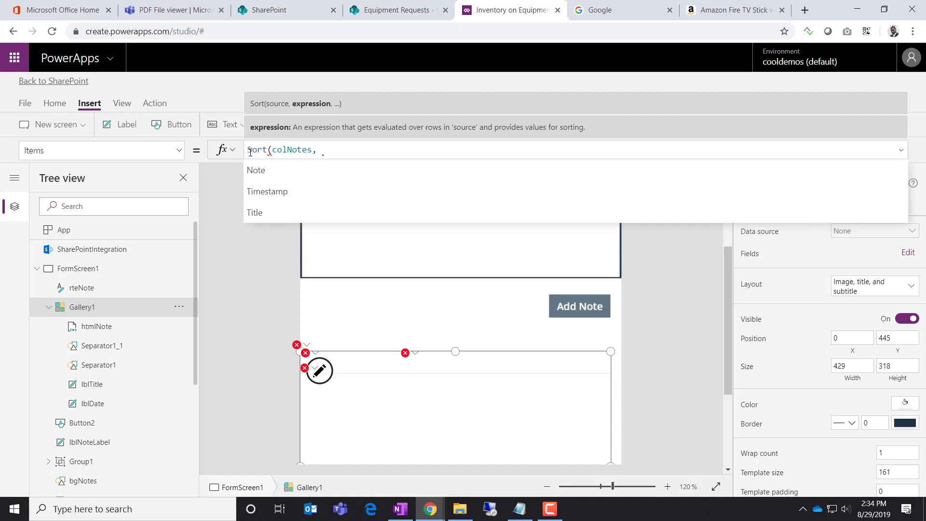
text(Time)
key(BackSpace)
key(BackSpace)
key(BackSpace)
key(BackSpace)
text(tim)
key(Down)
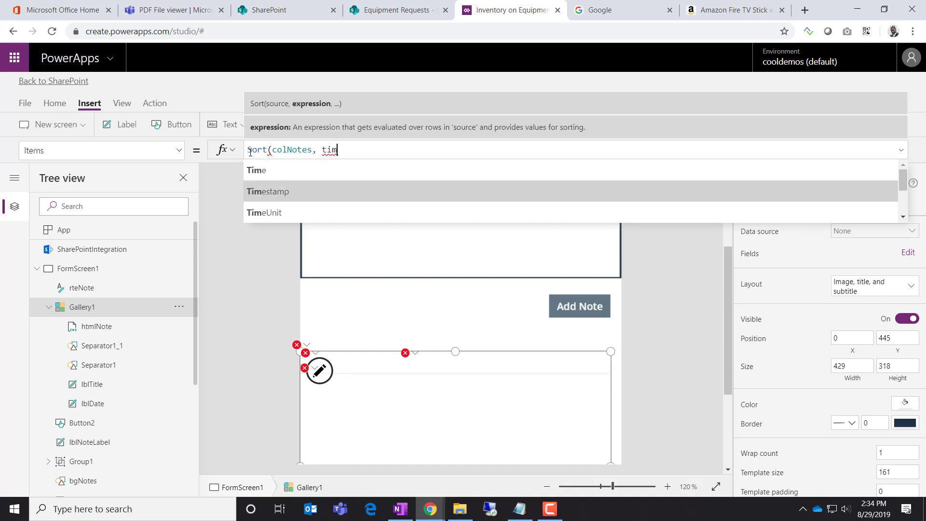
key(Tab)
text(,)
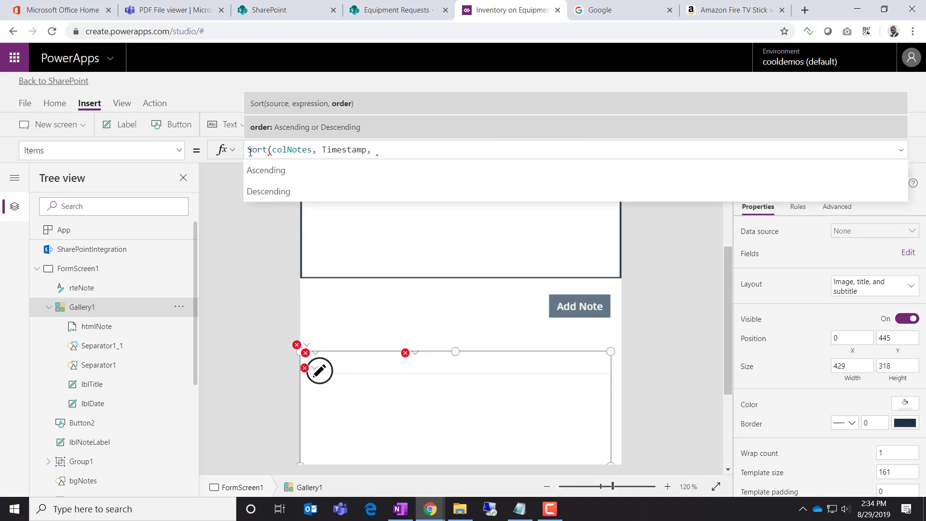
key(Down)
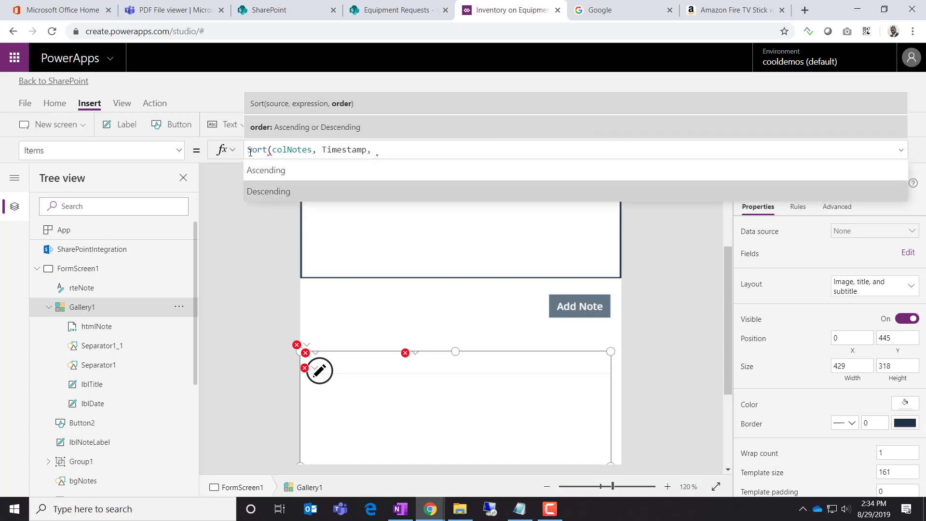
key(Tab)
text())
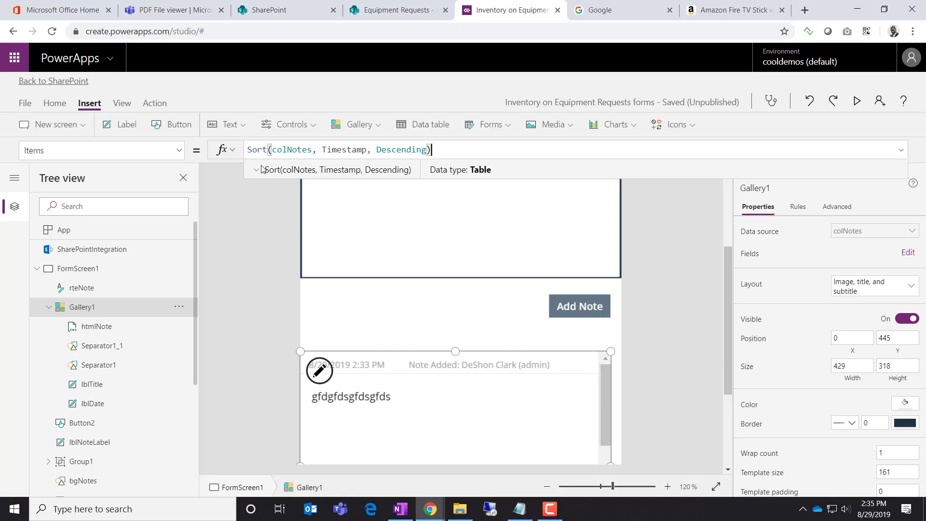
drag(368, 152, 322, 152)
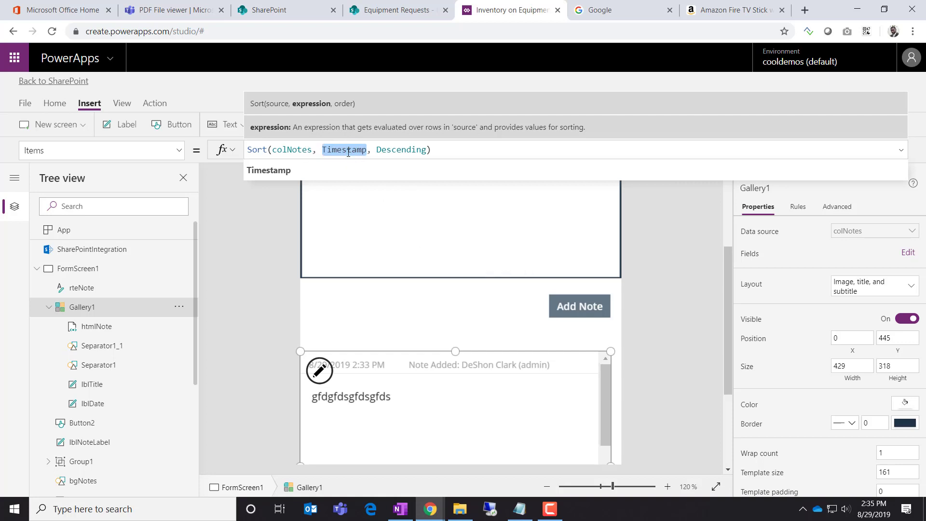
click(654, 360)
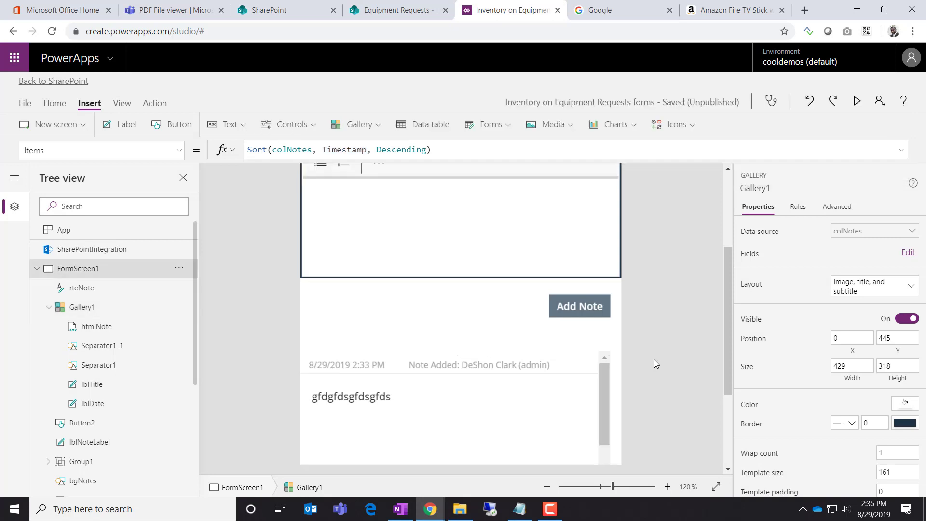
Preview the app and add the test notes 'bfdsgfdsgfdsg' and 'fgds'
click(857, 100)
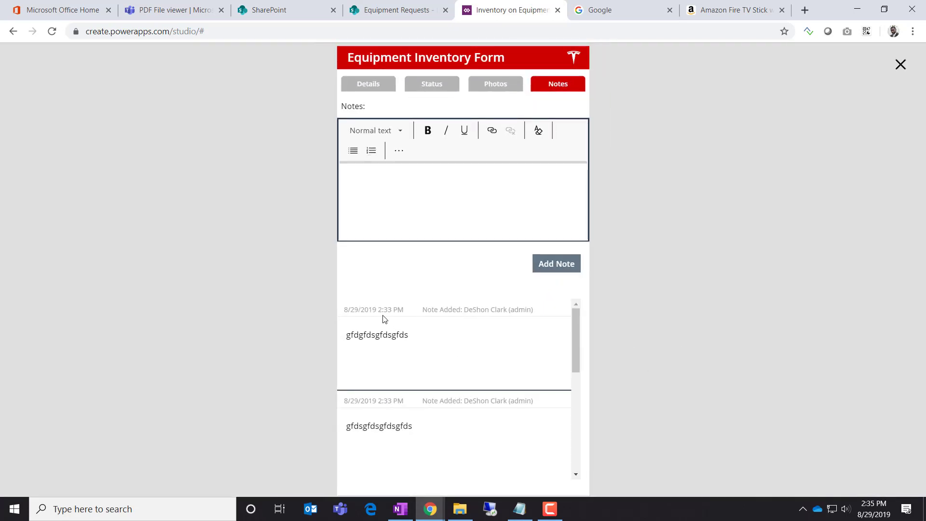
drag(578, 352, 566, 462)
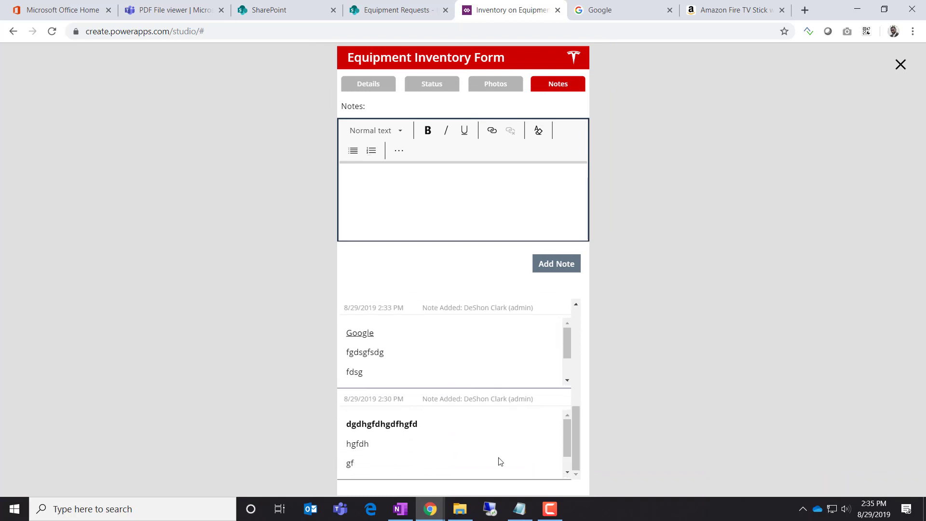
click(449, 211)
text(bfdsgfdsgfdsg)
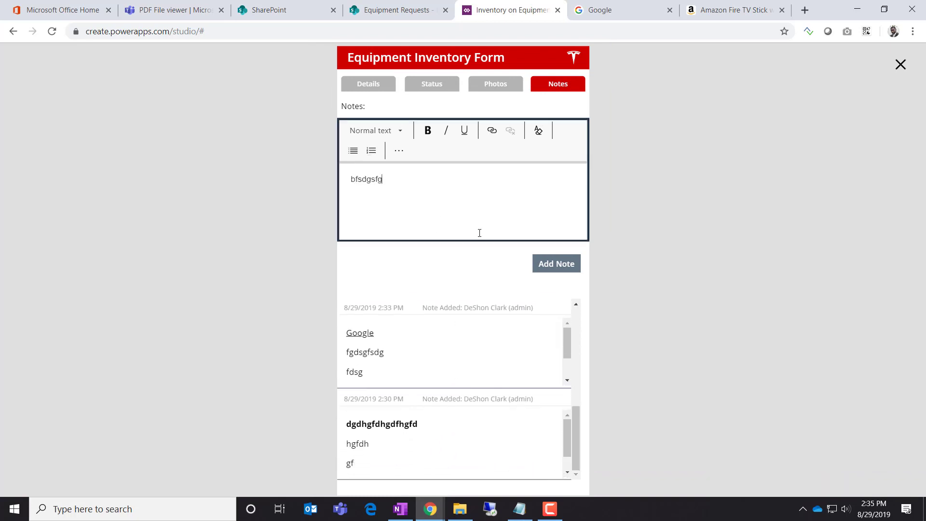
click(555, 264)
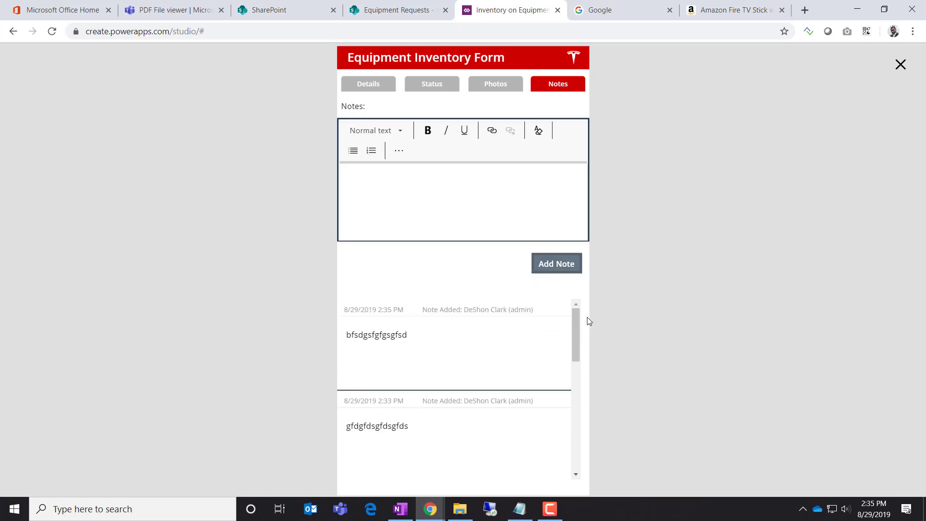
click(461, 203)
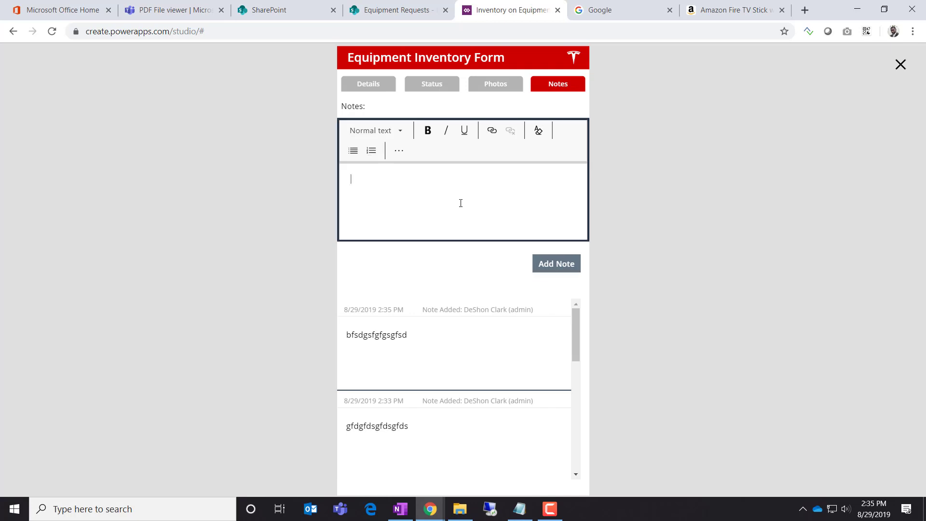
text(fgds)
click(556, 263)
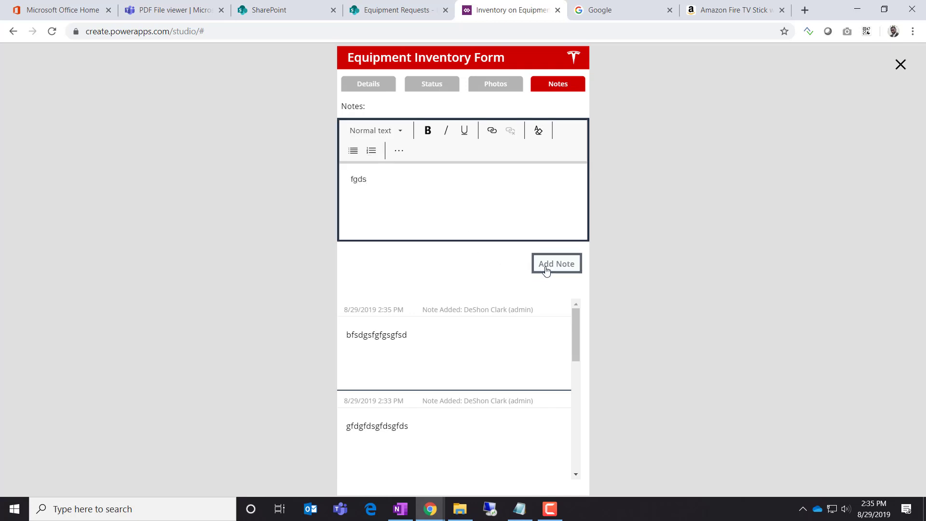
Add another short note 'as' and scroll the gallery to check that the newest notes come first
click(465, 201)
text(as)
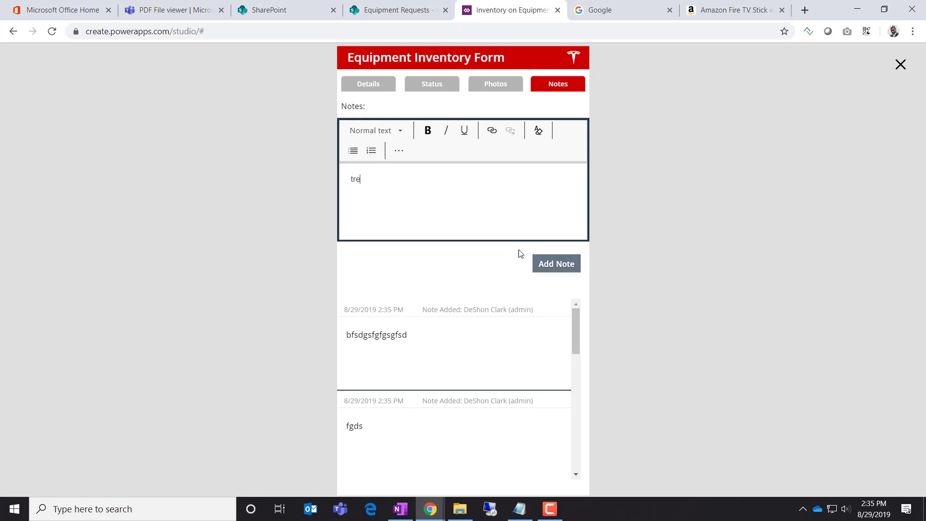
click(560, 264)
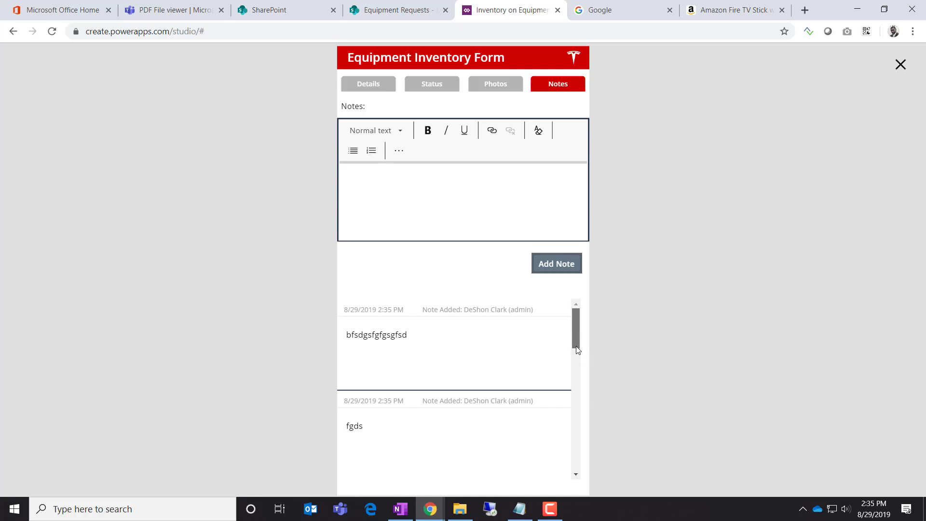
drag(576, 346, 573, 327)
mouse_move(574, 332)
mouse_down()
mouse_move(569, 355)
mouse_move(570, 329)
mouse_up()
click(528, 226)
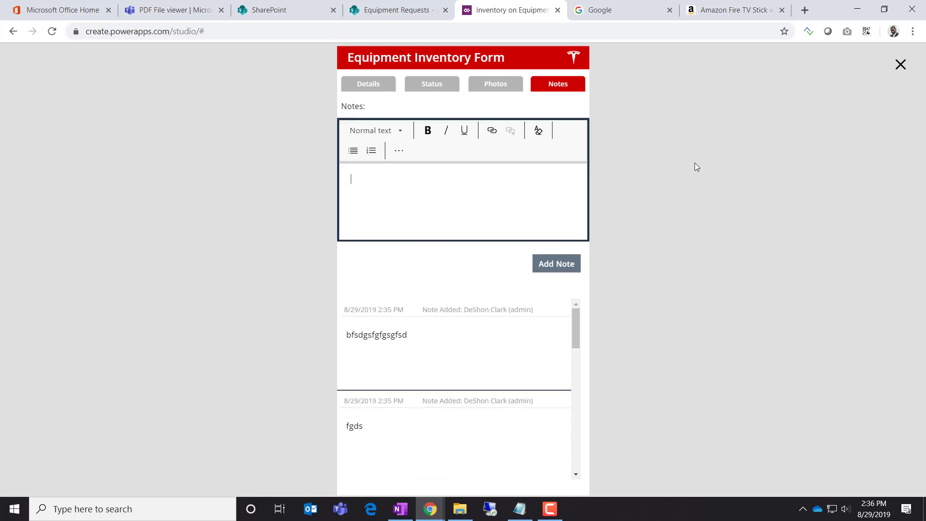
Close the preview and show the Add Note button's full OnSelect formula
click(901, 64)
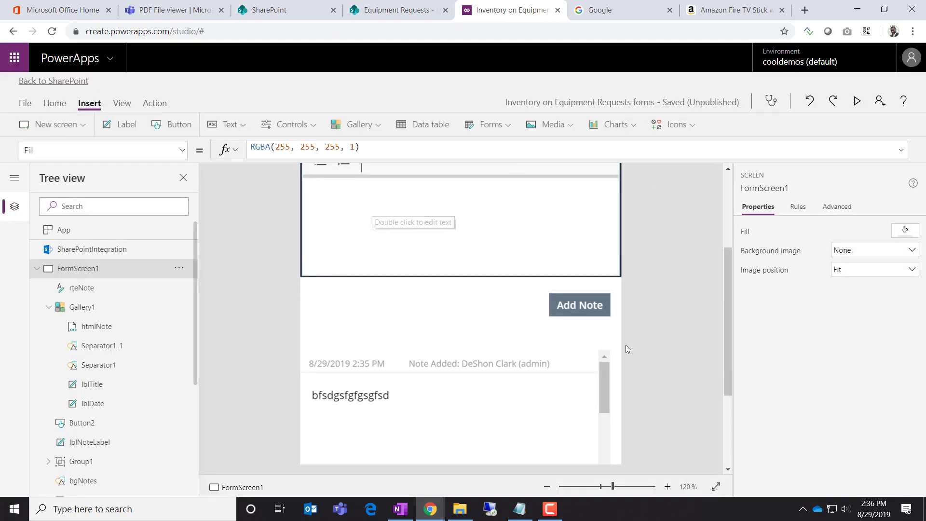
click(586, 309)
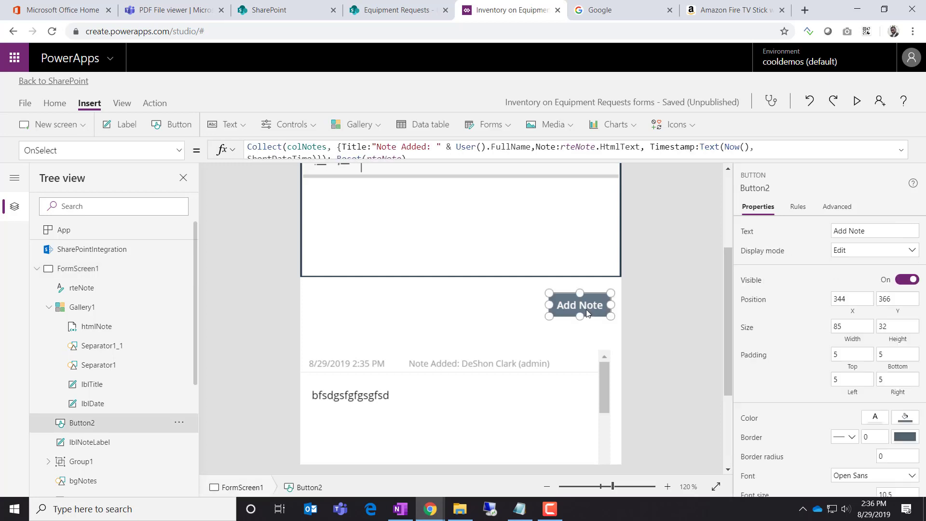
click(901, 151)
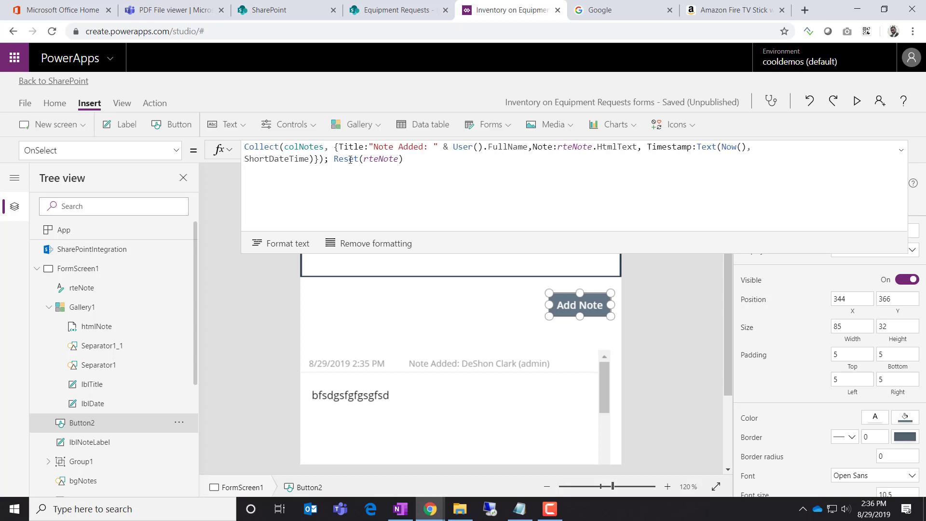
Rename the note record's Timestamp field to FormattedTime and add a Timestamp:Now() field to Collect
click(315, 157)
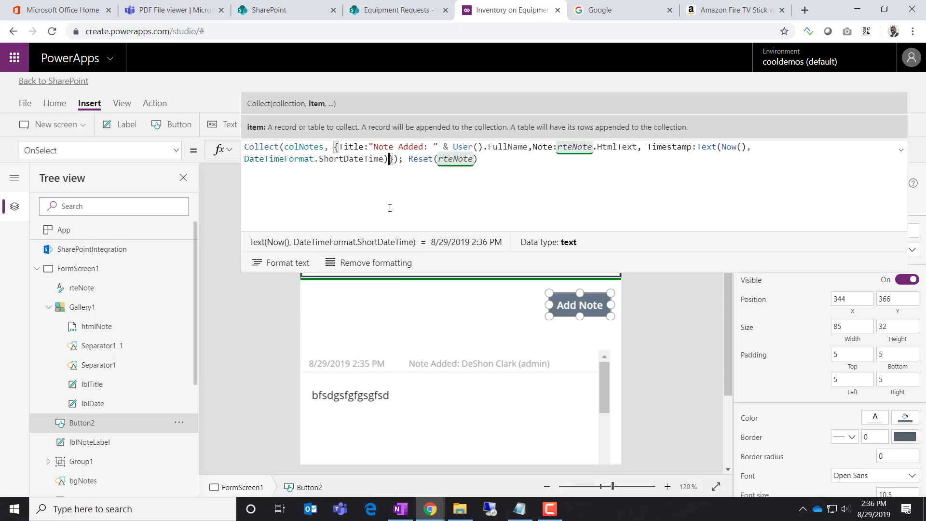
text(, T)
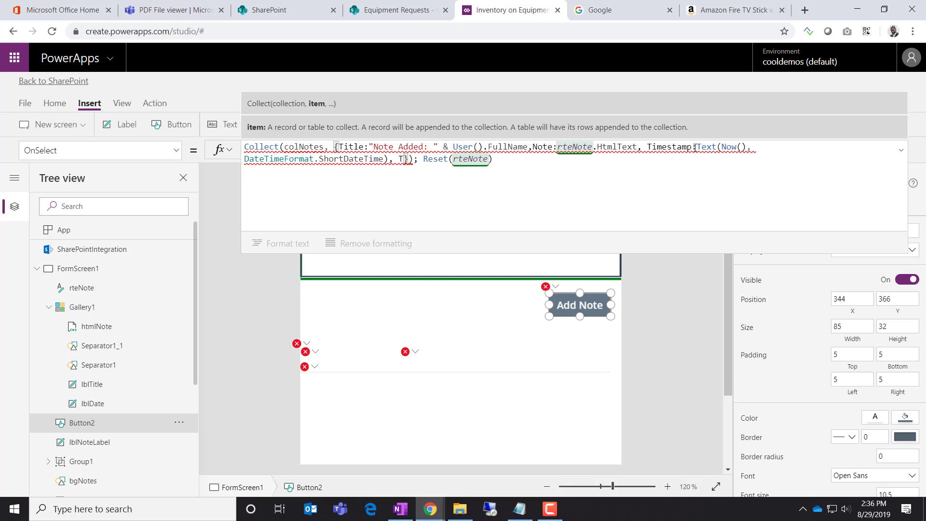
drag(693, 145, 643, 147)
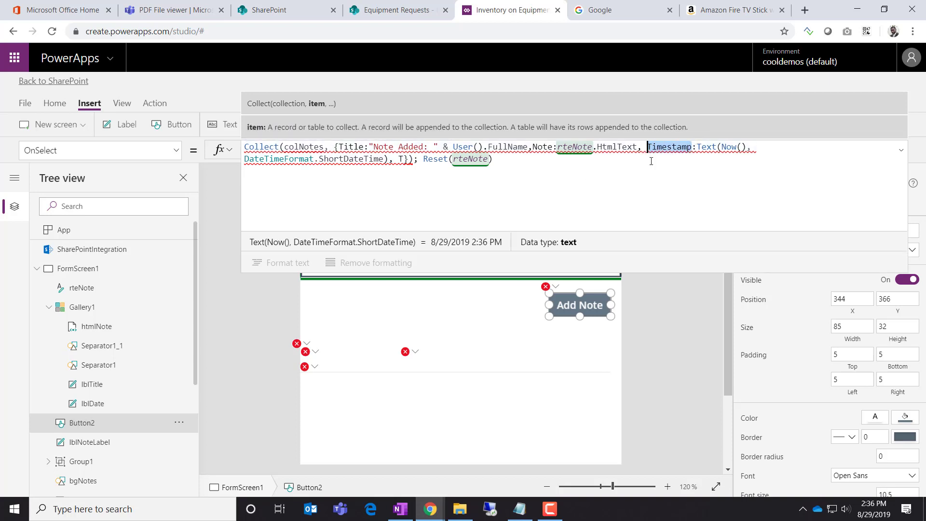
text(Fe)
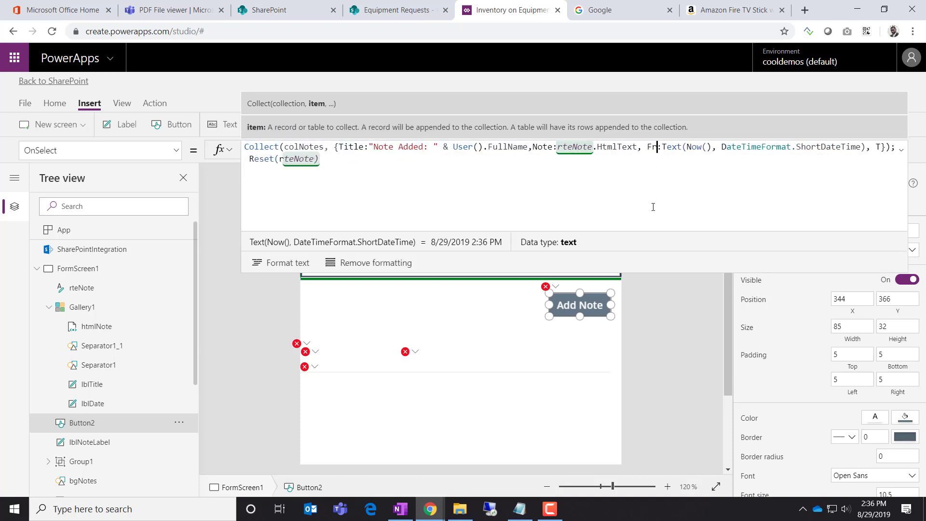
text(iendlyTime)
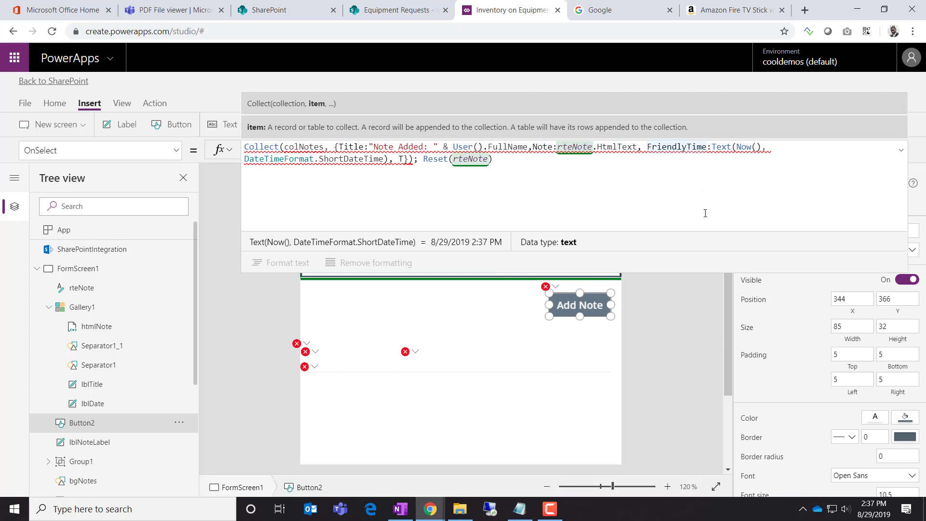
key(BackSpace)
key(BackSpace)
key(BackSpace)
key(BackSpace)
key(BackSpace)
key(BackSpace)
key(BackSpace)
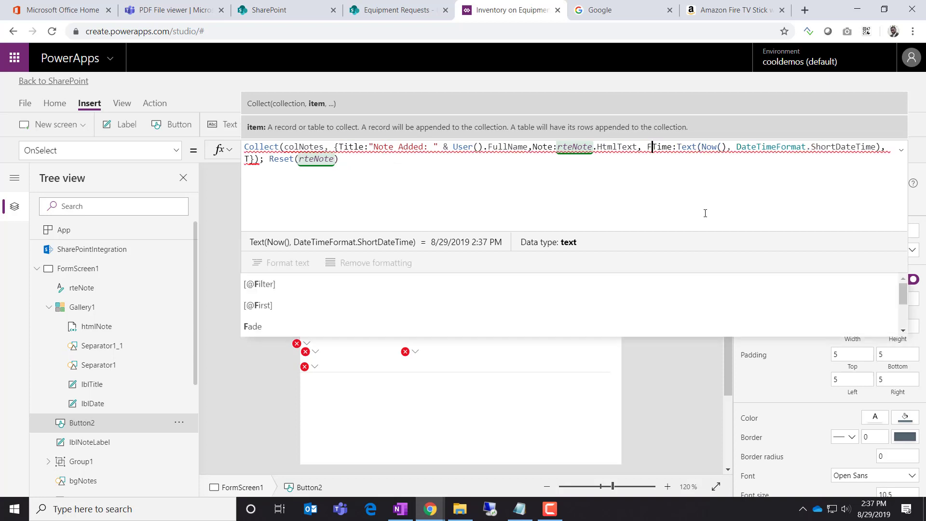
text(ormatted)
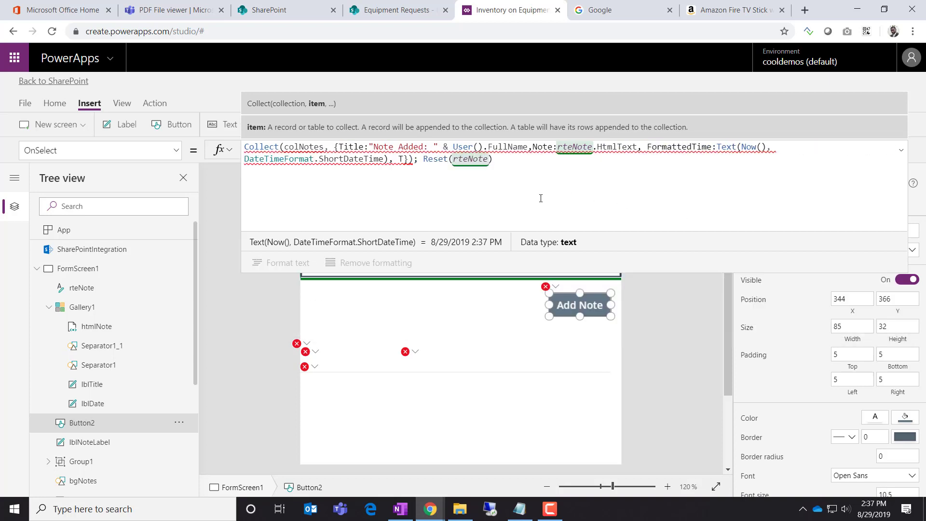
click(403, 160)
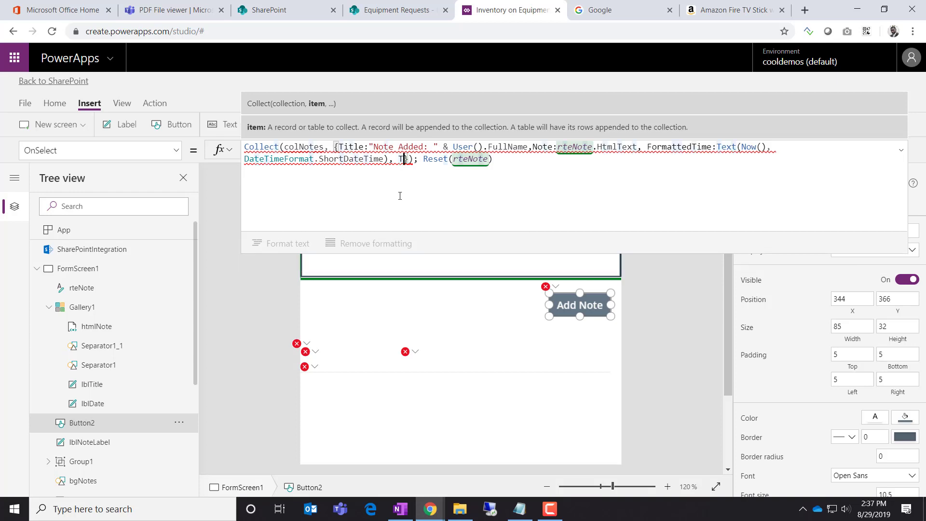
text(imestam)
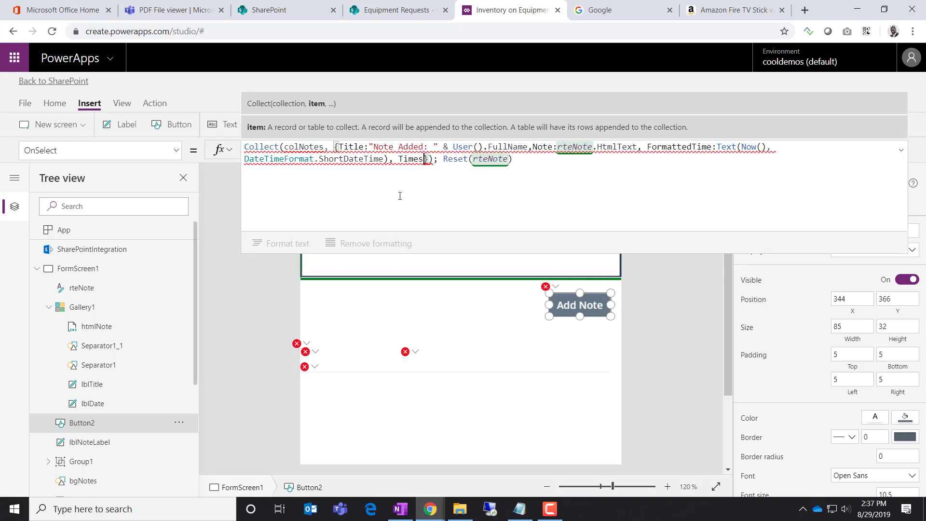
text(p)
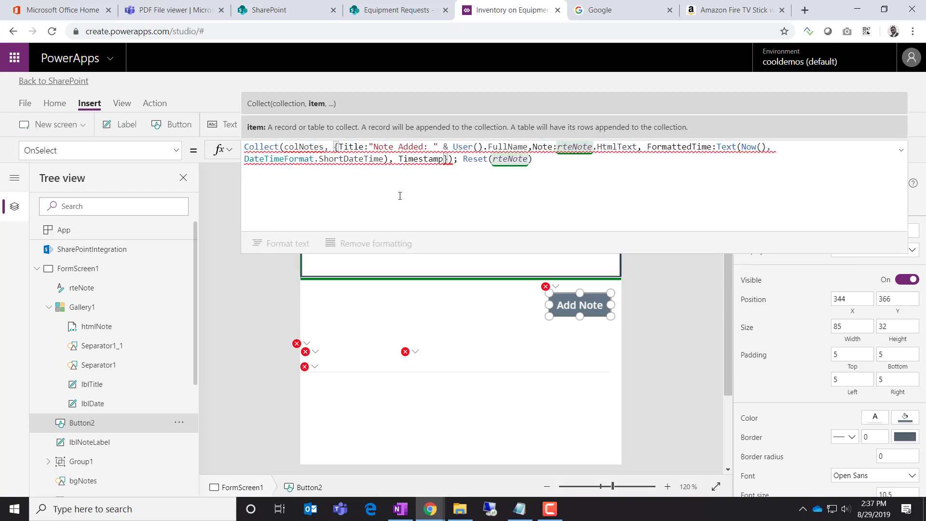
text(:)
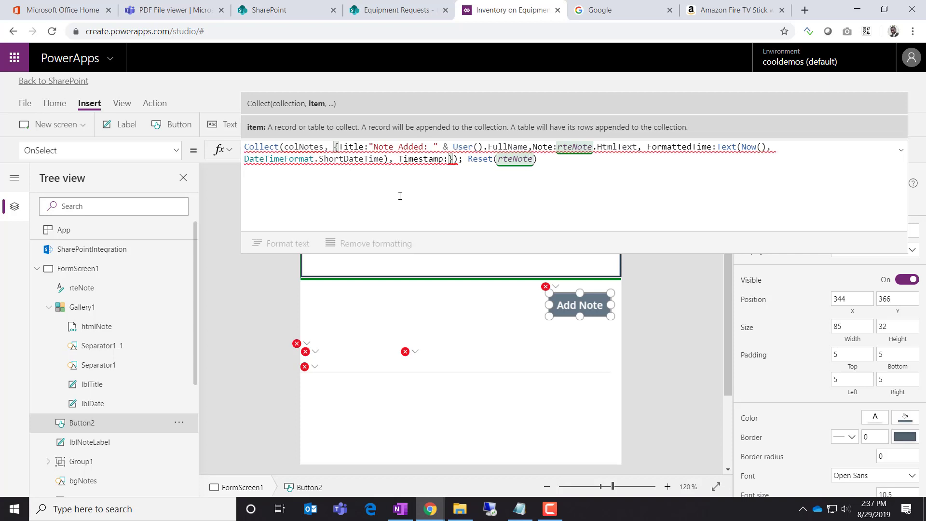
text(Now())
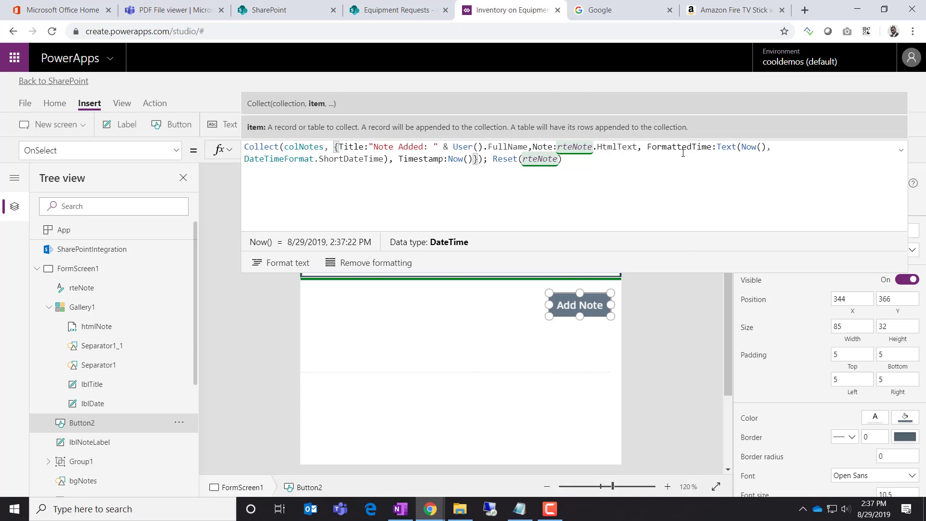
click(688, 331)
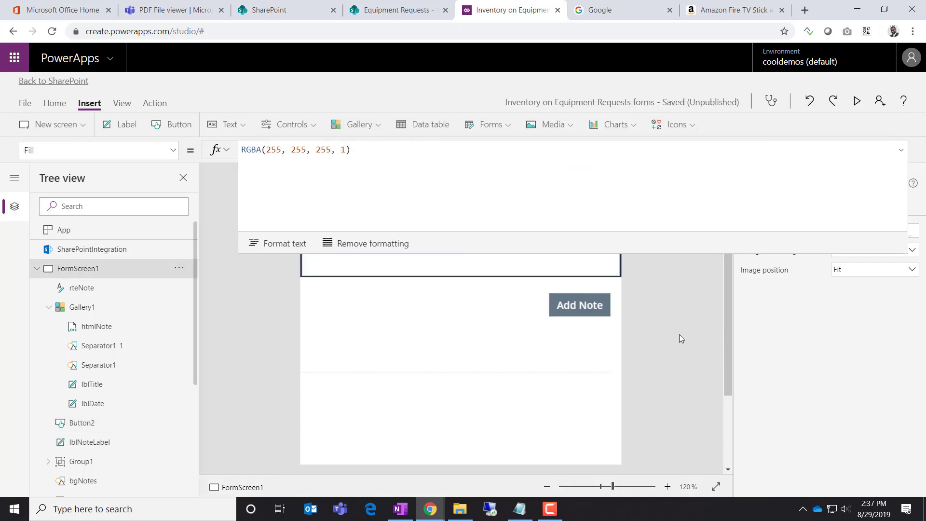
Inspect the notes gallery's title and date labels and their properties
click(99, 308)
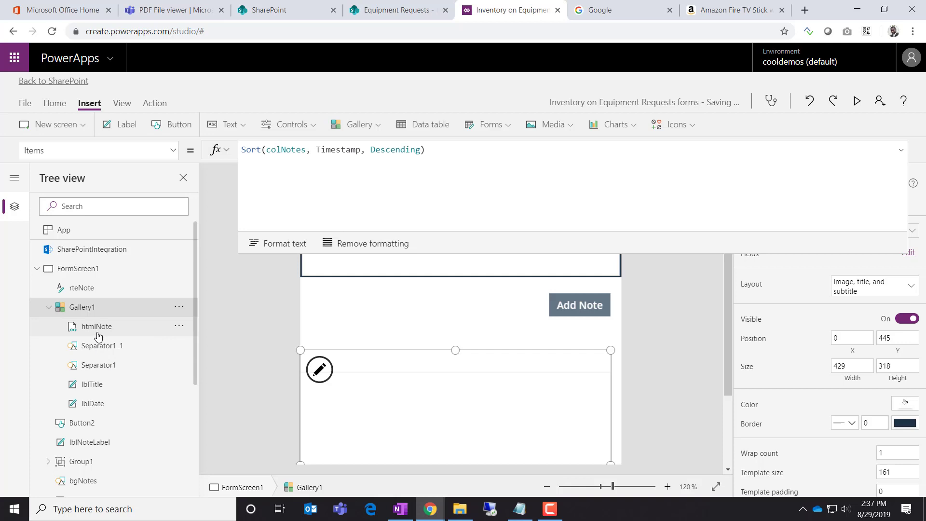
click(100, 387)
click(99, 405)
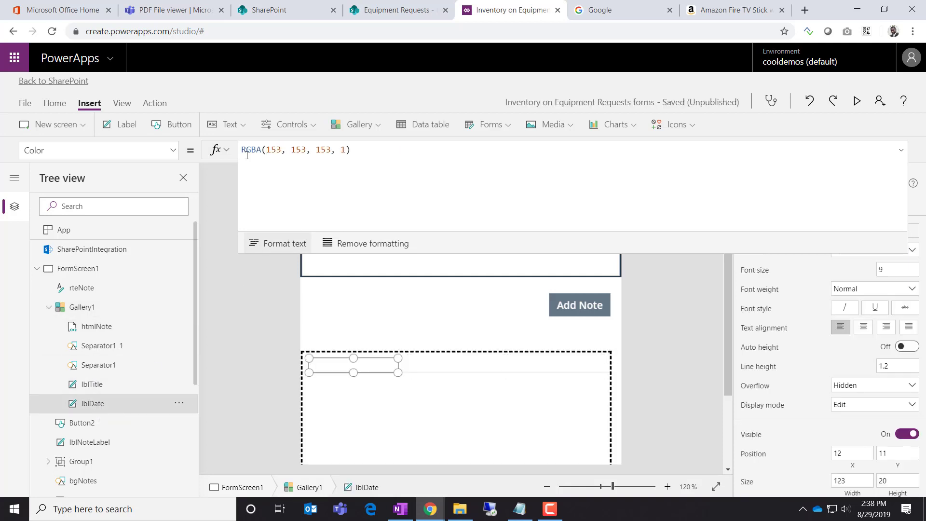
click(174, 150)
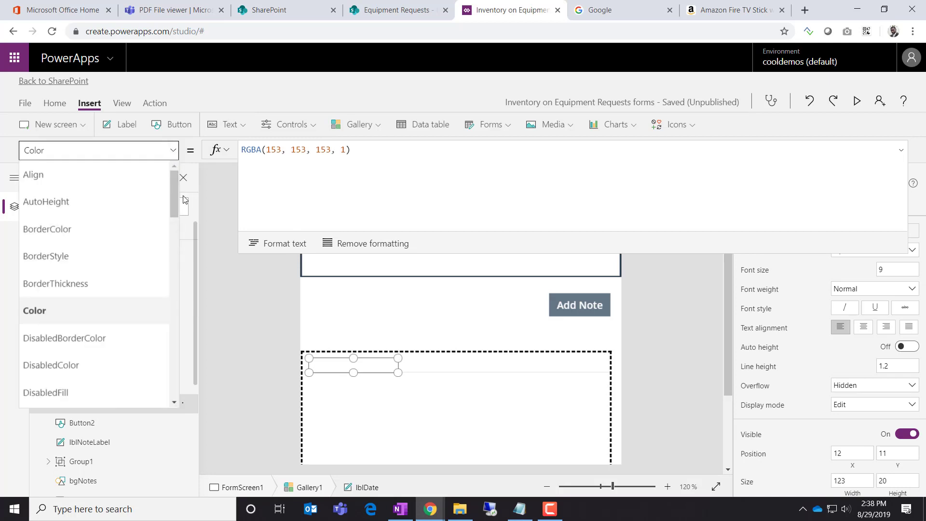
click(206, 342)
click(83, 308)
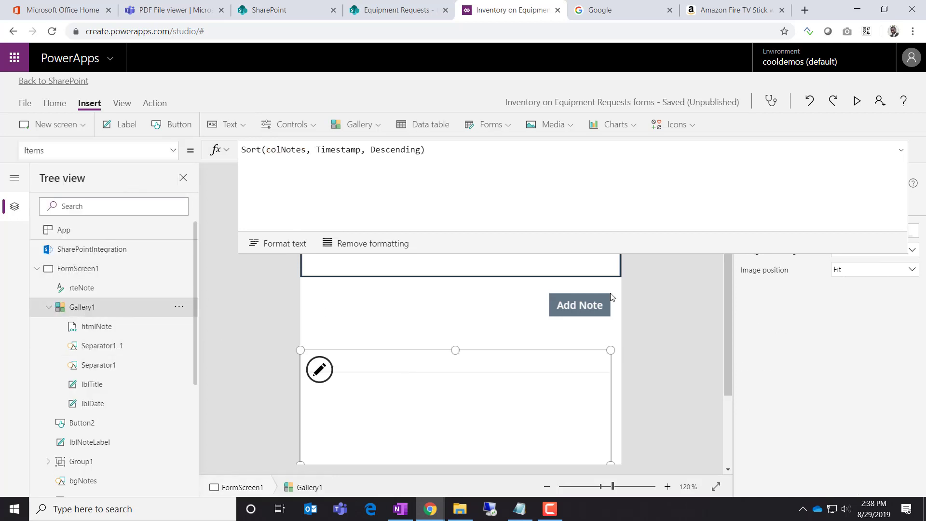
Bind the gallery's date label to FormattedTime instead of Timestamp
click(902, 153)
click(908, 253)
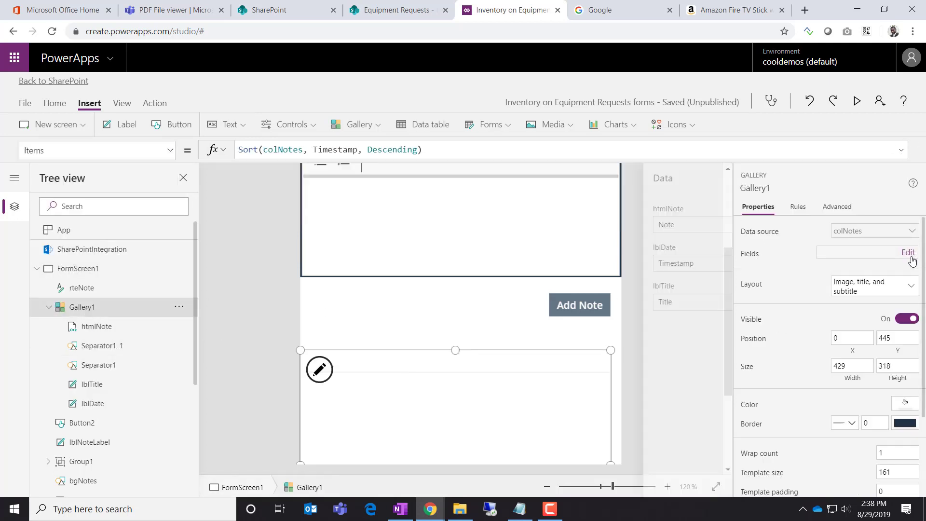
click(621, 273)
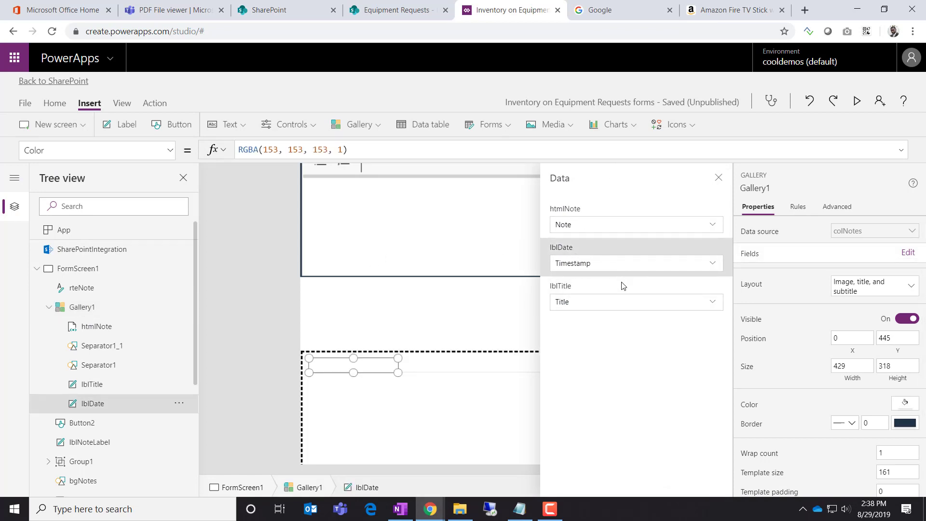
click(713, 264)
click(676, 280)
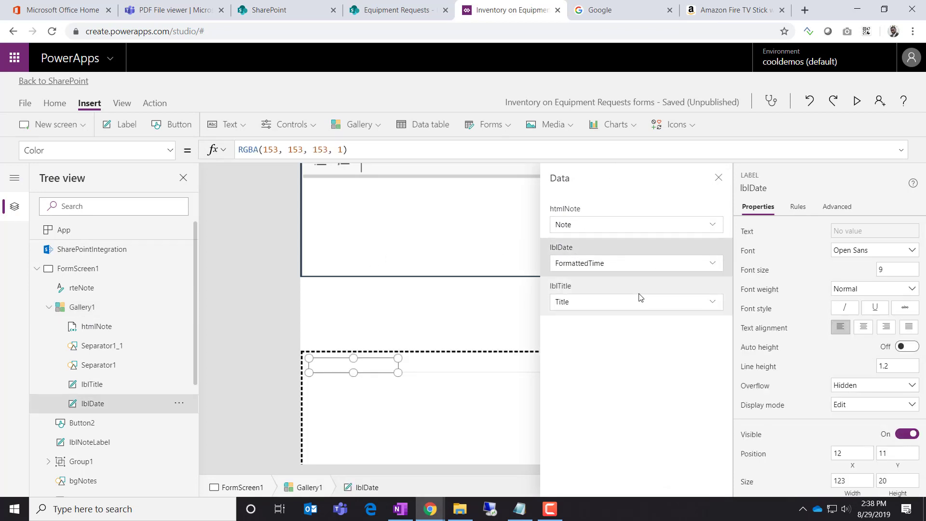
click(718, 178)
Confirm the gallery's Items still sort by Timestamp, then run the app in preview
click(580, 306)
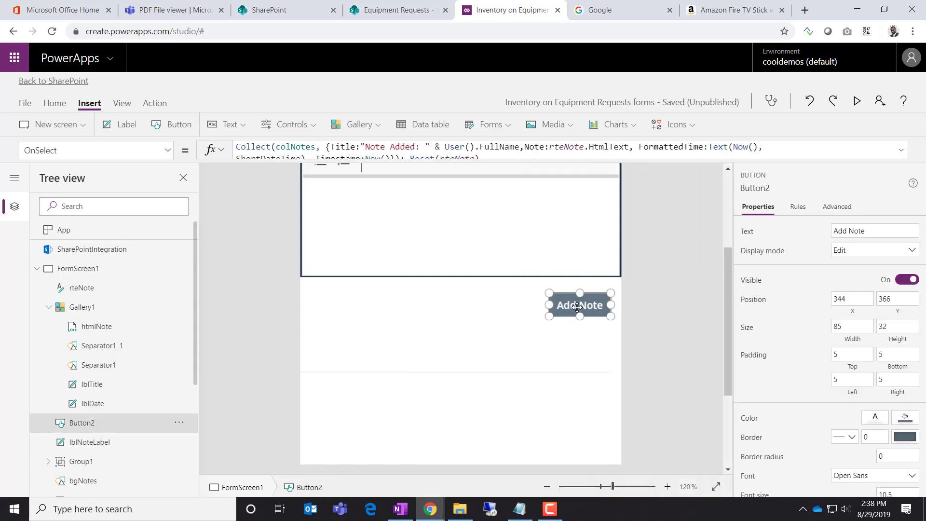
click(82, 307)
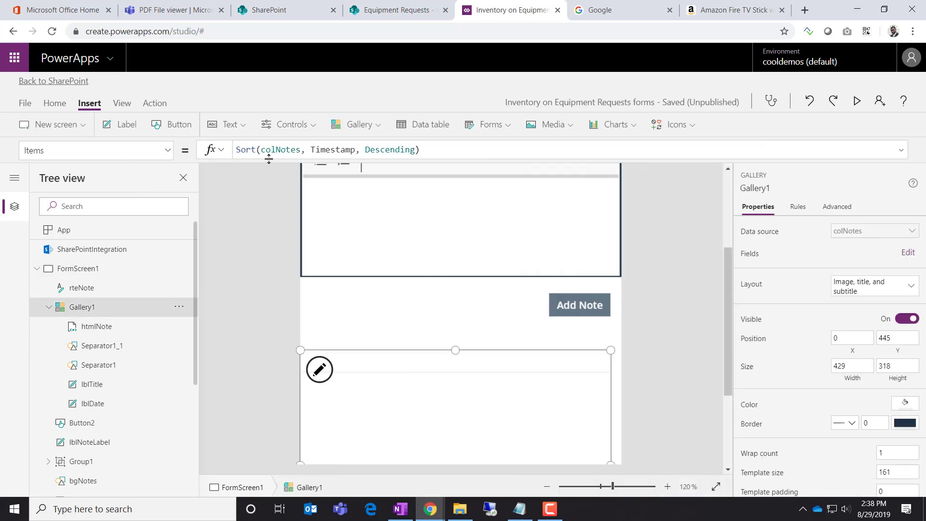
click(344, 152)
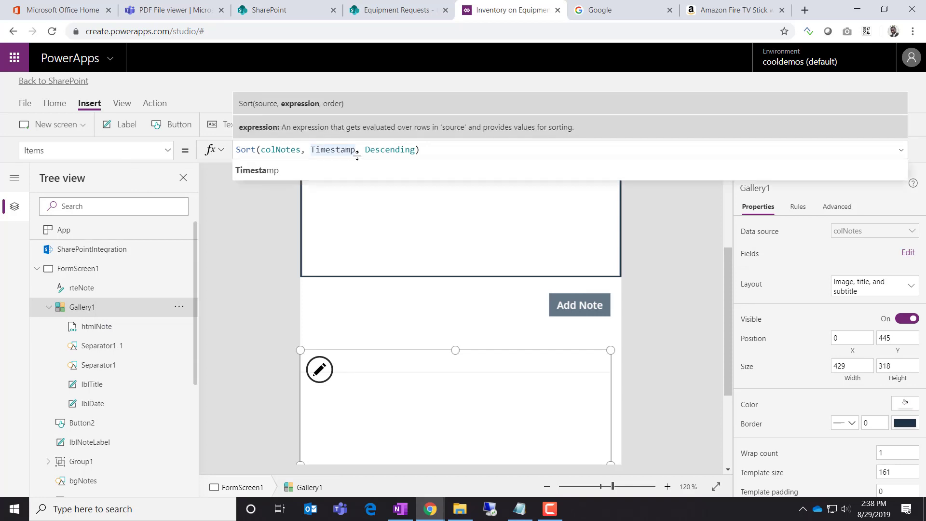
click(631, 288)
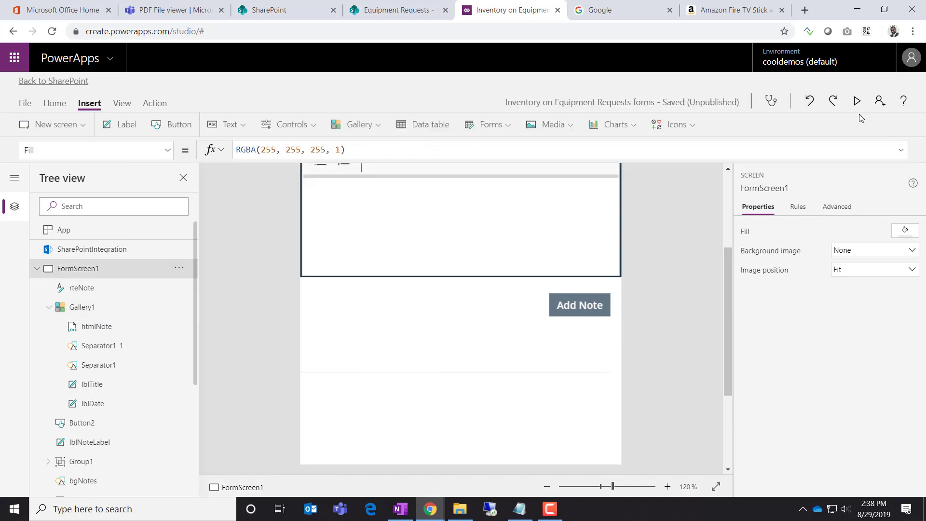
click(856, 109)
Add test notes 'bvxbxbvxcbvcx', 'bvcxbvcxb' and 'bvcxbvcxbvcx' in the preview
click(434, 215)
text(bvxbxbvxcbvcx)
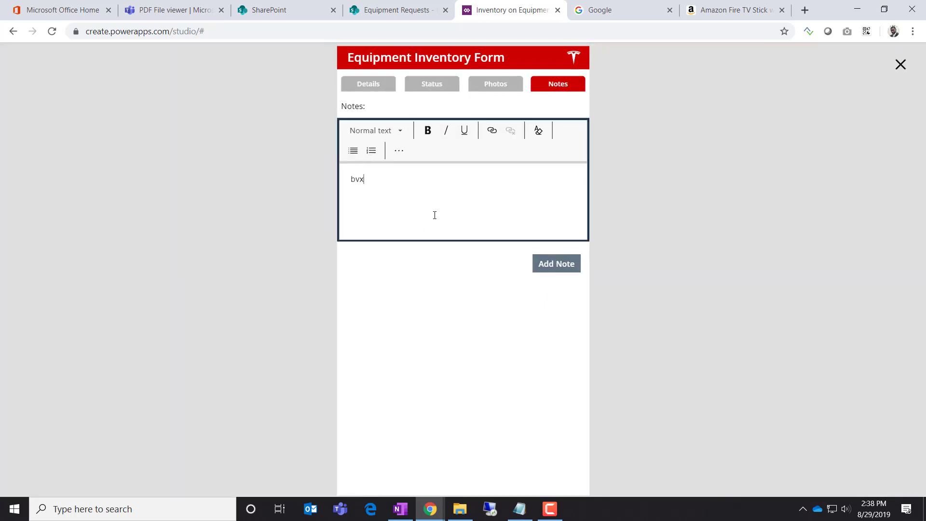
click(552, 265)
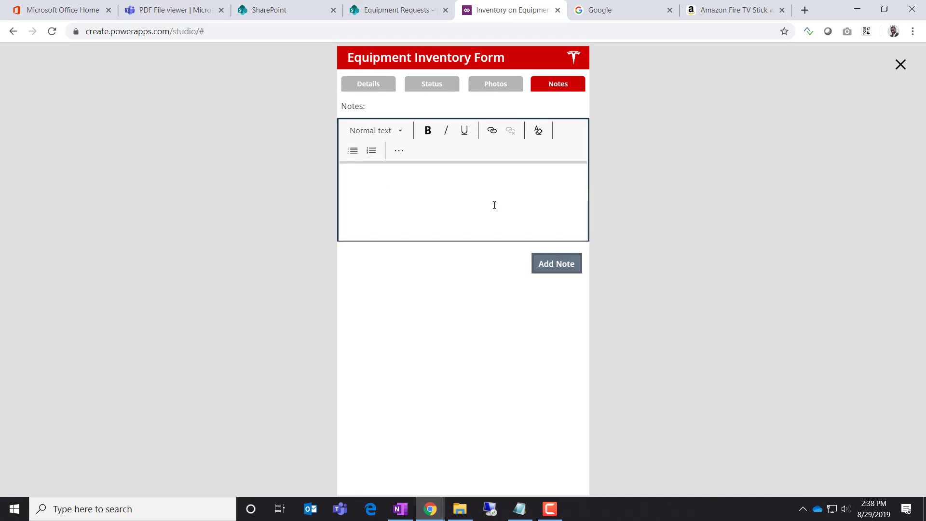
click(495, 203)
text(bvcxbvcxb)
click(571, 267)
click(513, 192)
text(bvcxbvcxbvcx)
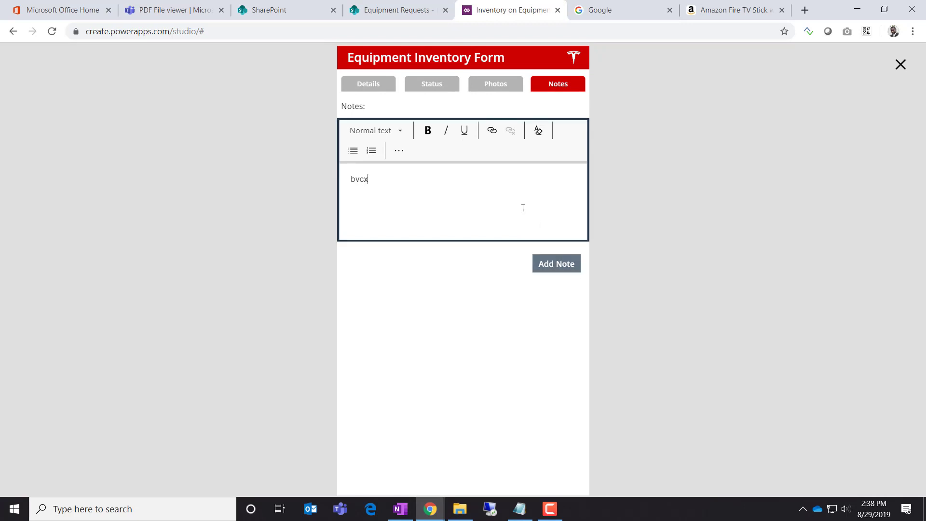
click(554, 264)
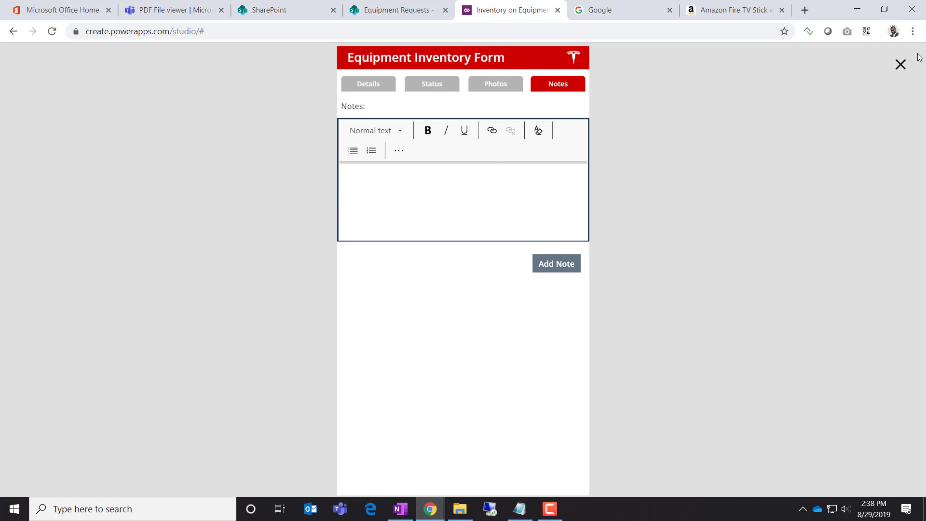
Close the preview and save the app
click(901, 64)
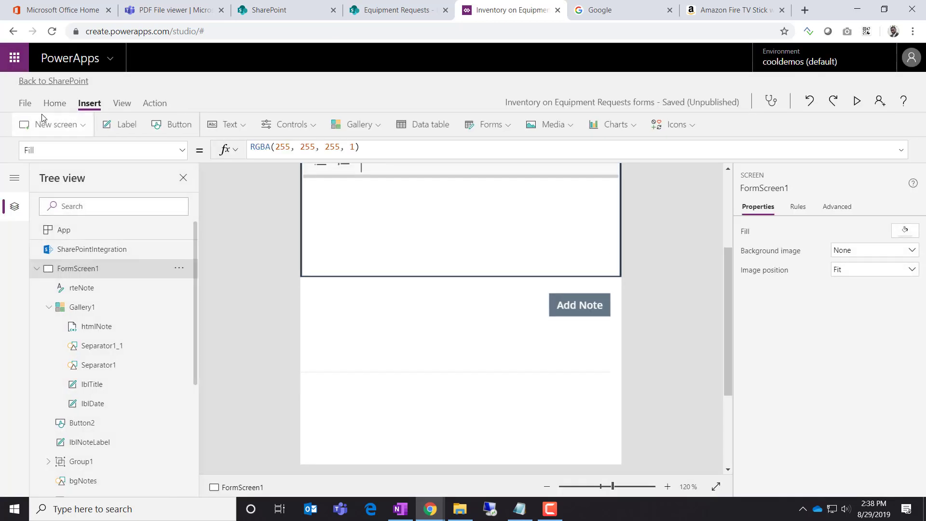
click(29, 103)
click(183, 249)
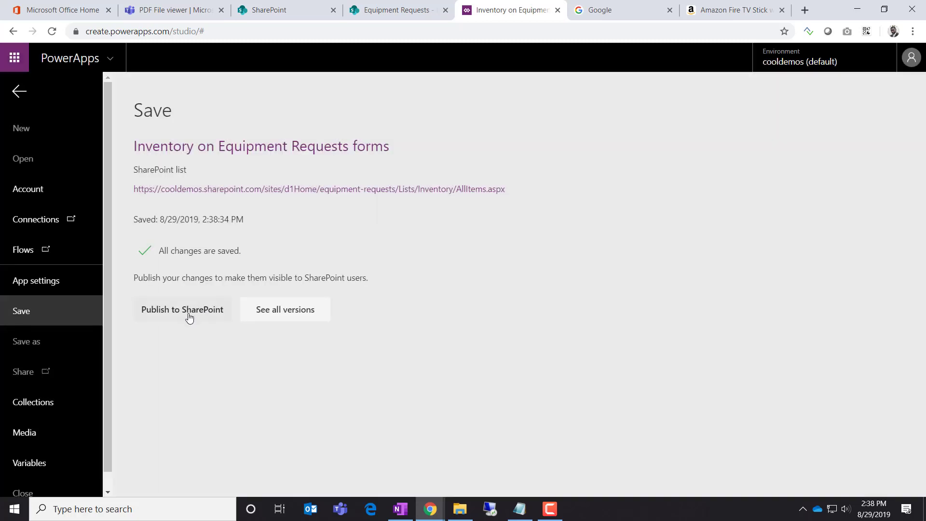
Publish the form to SharePoint and return to the Equipment Requests list
click(188, 313)
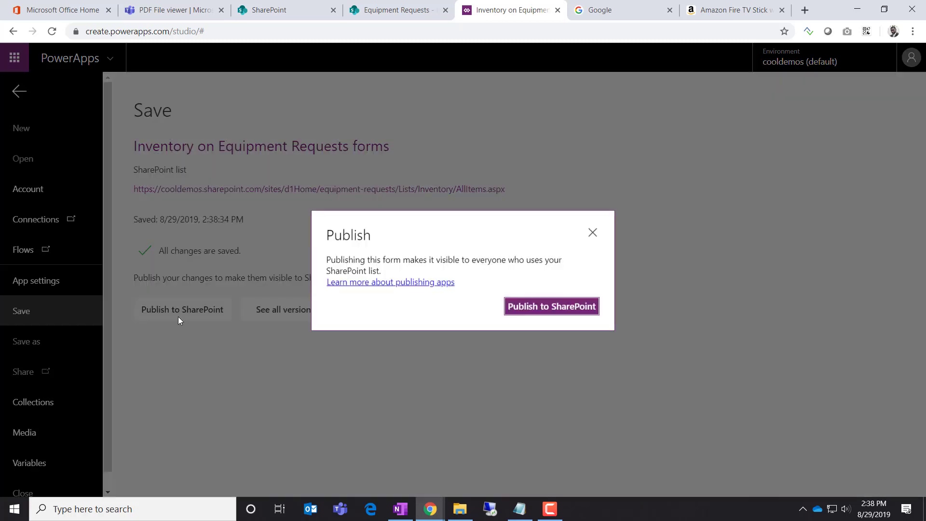
click(591, 311)
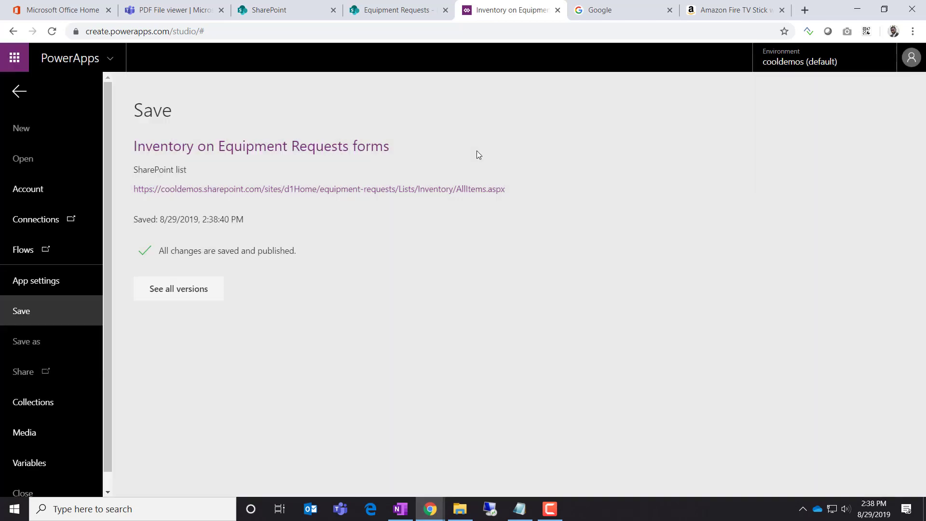
click(399, 10)
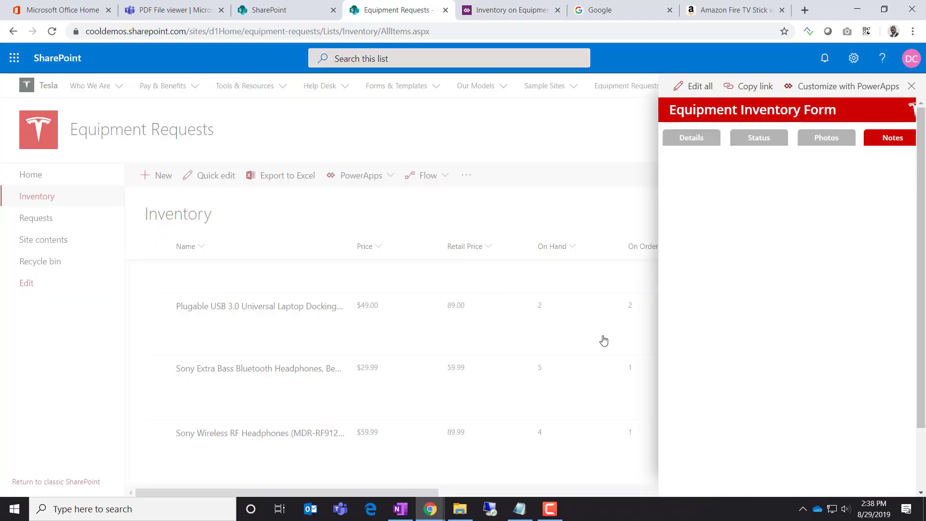
Reload the list, open the ASUS Beast Mode item and show its Notes tab
key(F5)
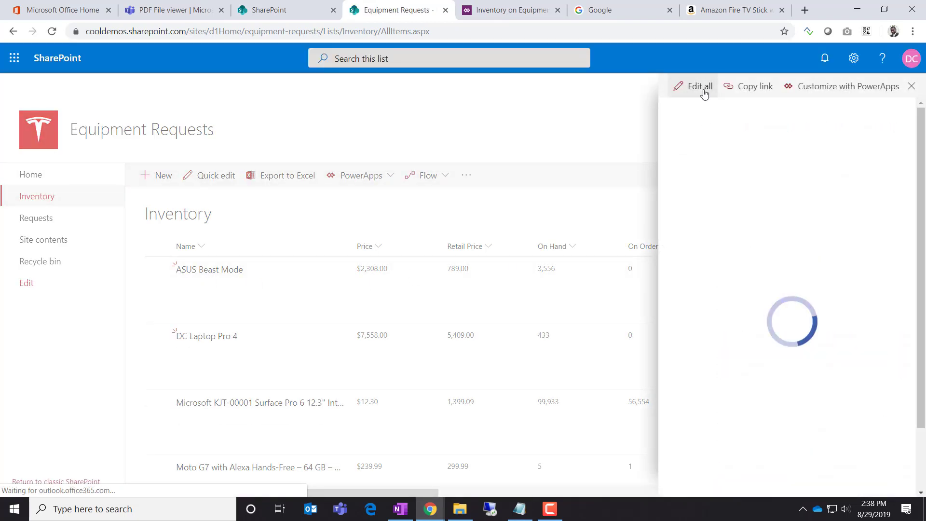
click(705, 92)
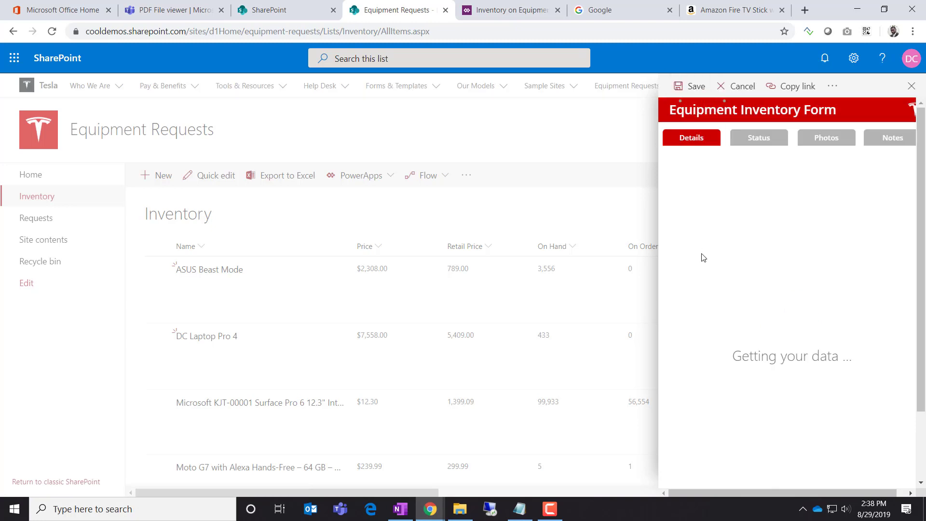
key(F5)
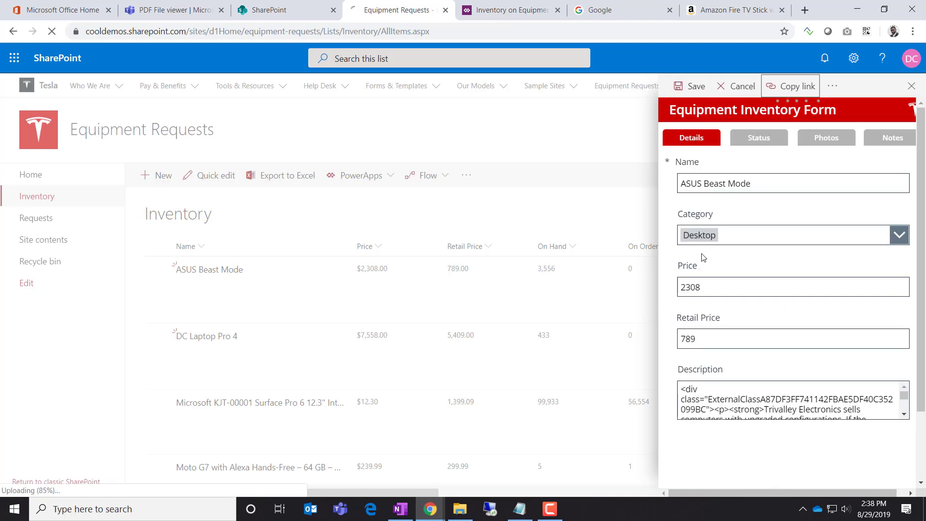
click(216, 272)
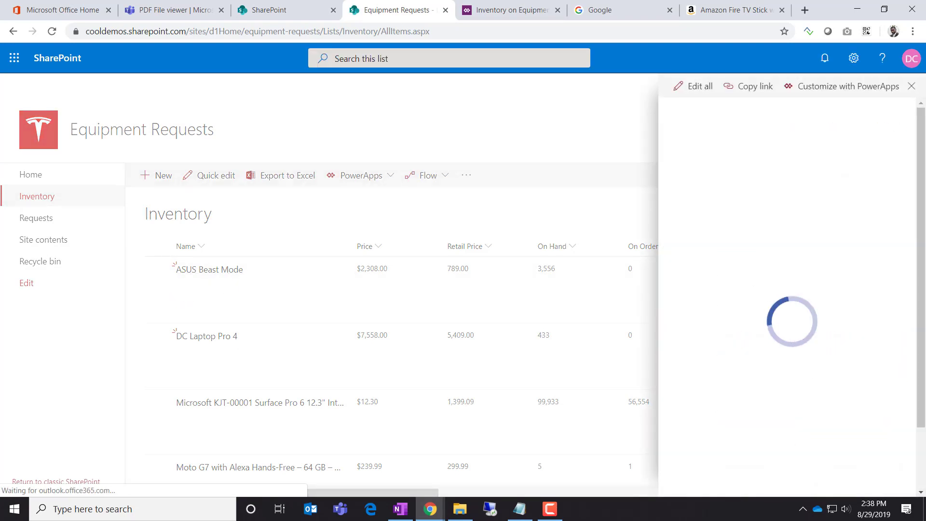
click(892, 138)
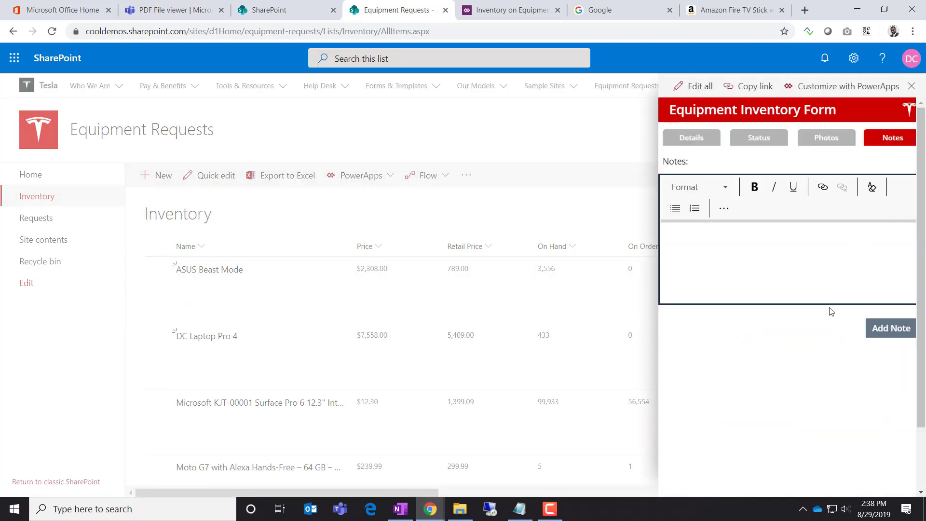
Post notes 'dgdhdsgfsd', 'gfdsgfdsgfds' and 'gfdsgfdsgfdsgfd' and check their timestamps
click(781, 262)
text(dgdhdsgfsd)
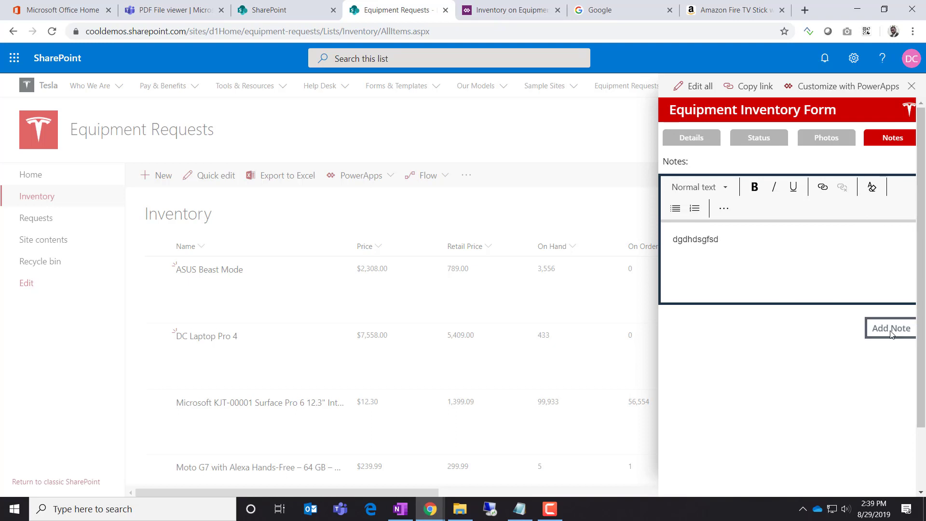
click(889, 328)
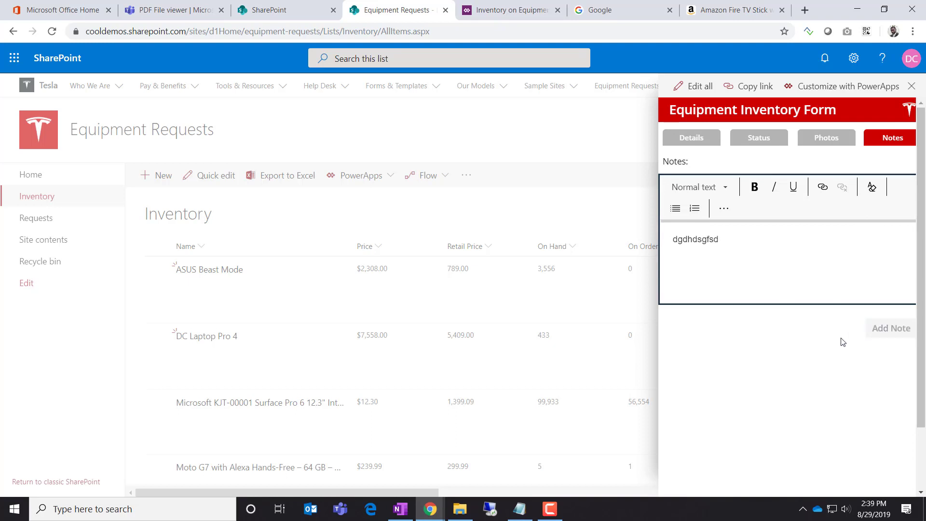
click(745, 288)
text(gfdsgfdsgfds)
click(890, 328)
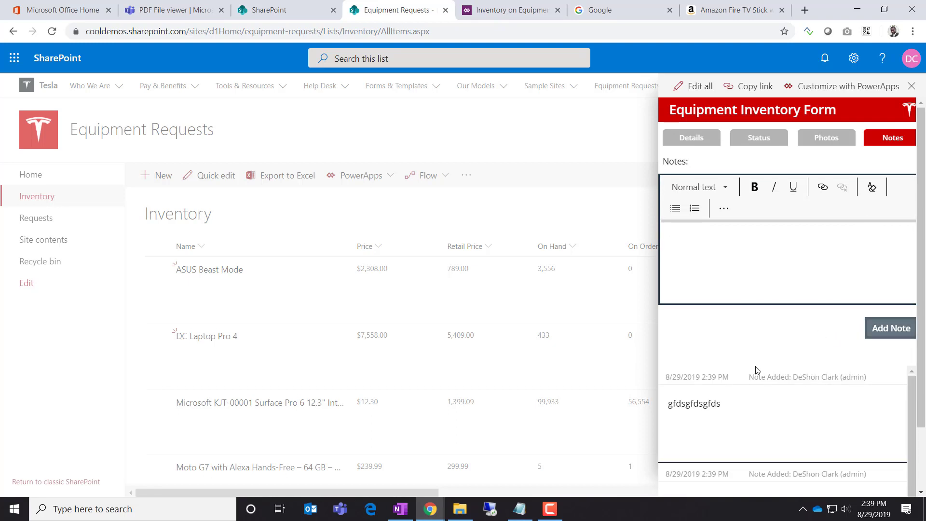
click(757, 281)
text(gfdsgfdsgfdsgfd)
click(887, 329)
scroll(797, 358, down, 1)
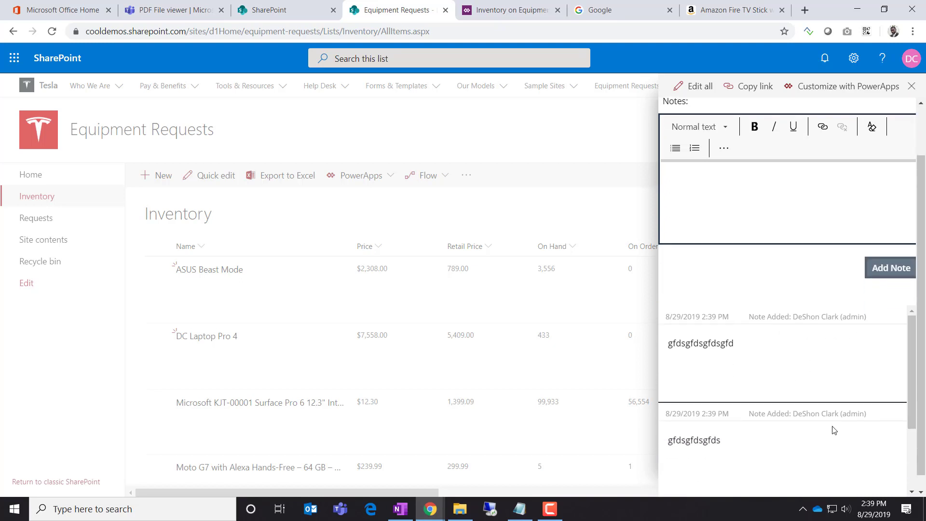
scroll(832, 427, down, 2)
scroll(831, 424, up, 4)
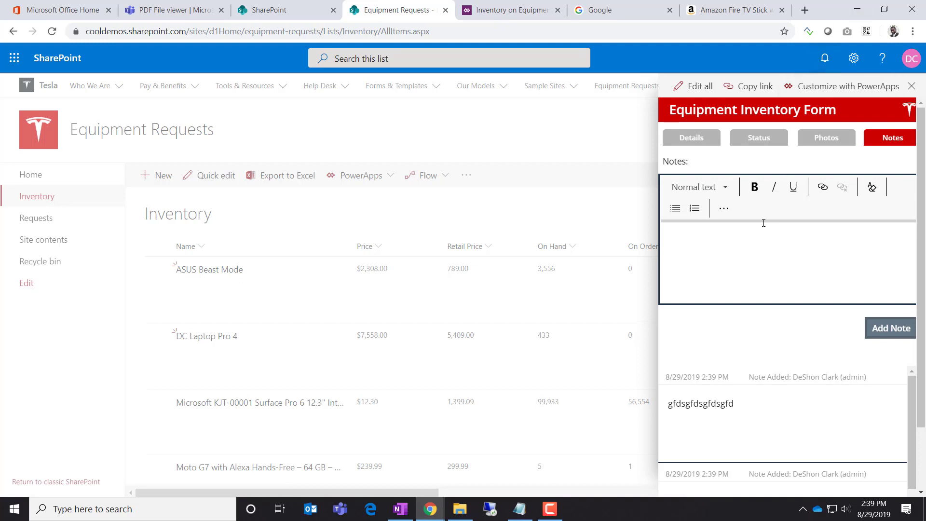
Post two more notes, 'gfdsgfdsgf' and 'fff'
click(744, 256)
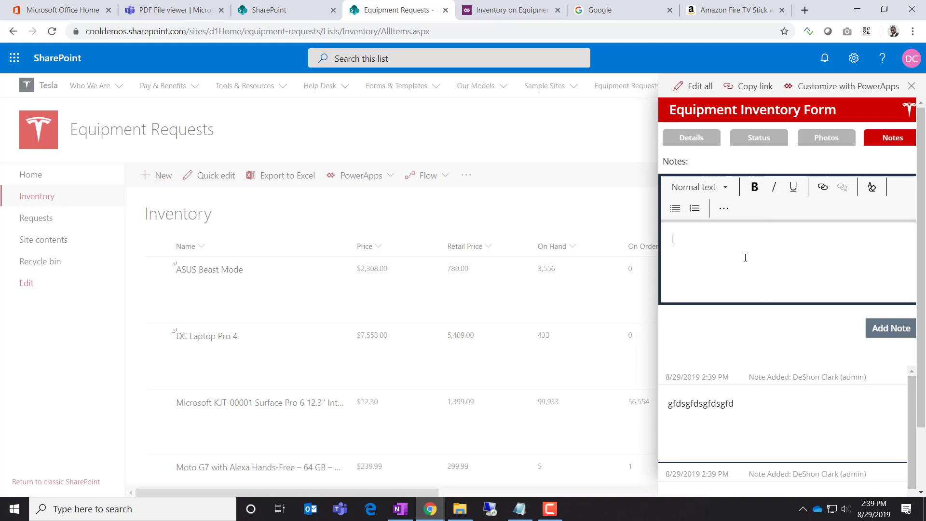
text(gfdsgfdsgf)
click(884, 334)
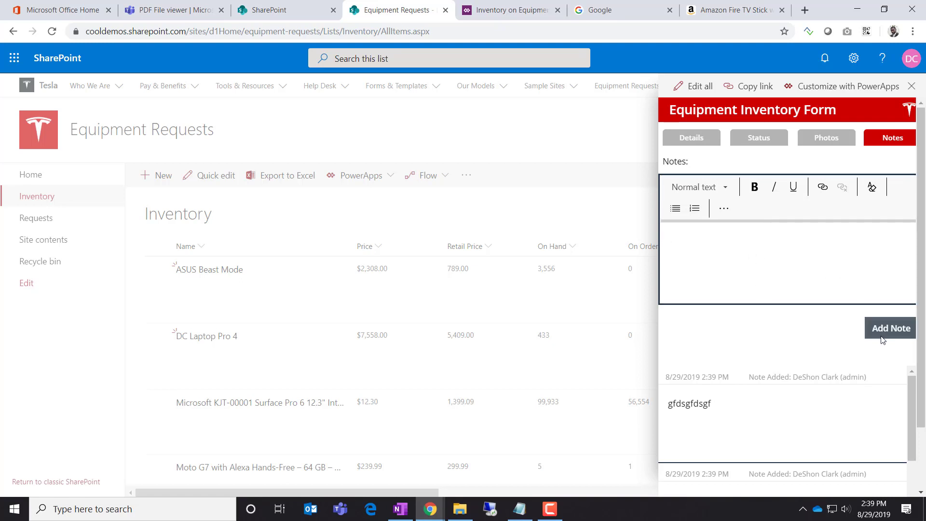
click(743, 275)
text(fff)
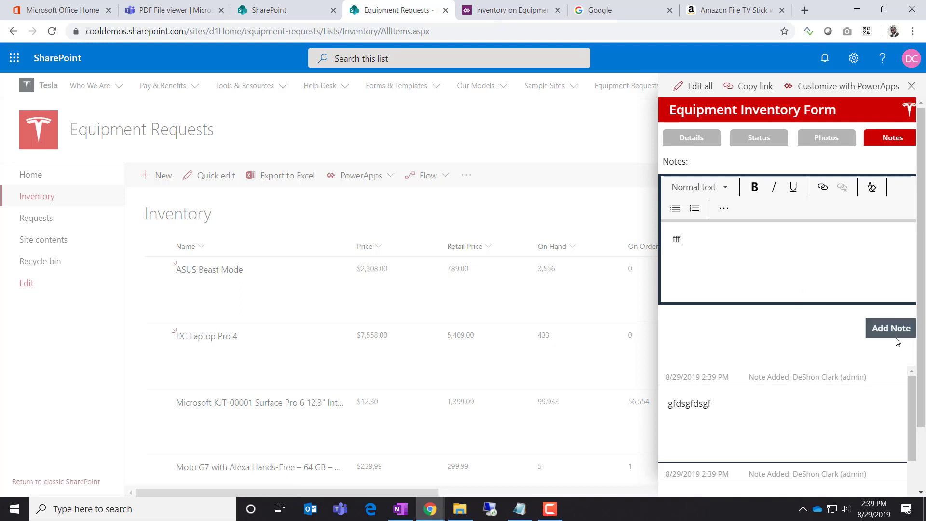
click(893, 332)
scroll(860, 366, down, 6)
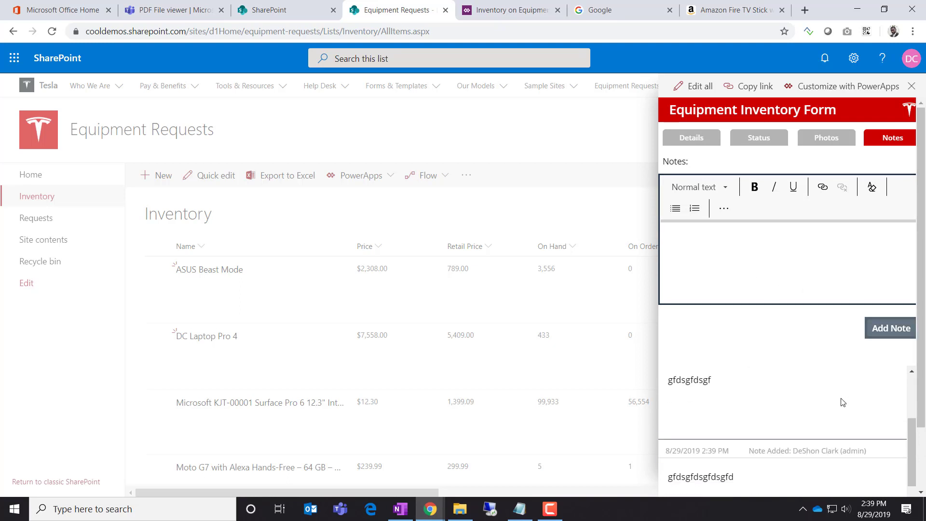
scroll(849, 399, up, 5)
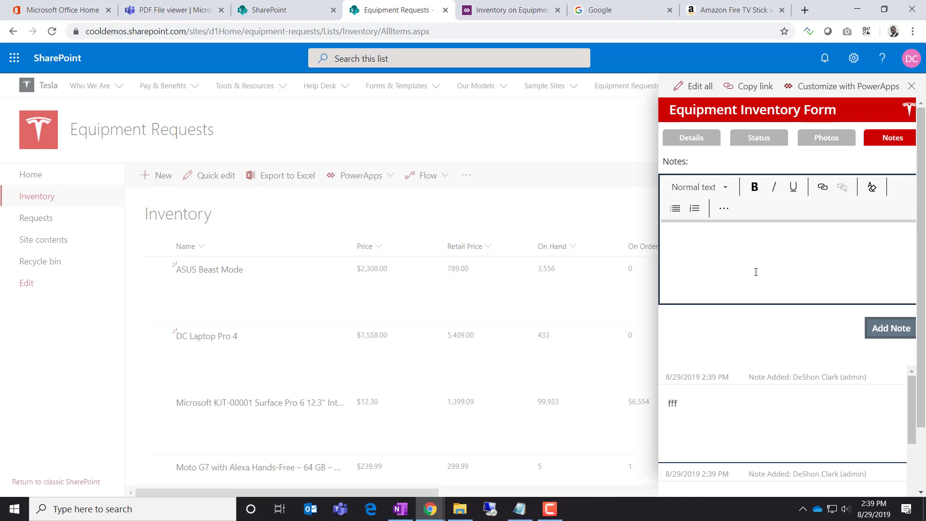
Glance at the Power Apps form editor, then post the note 'gfdhgdfh' in SharePoint
click(517, 10)
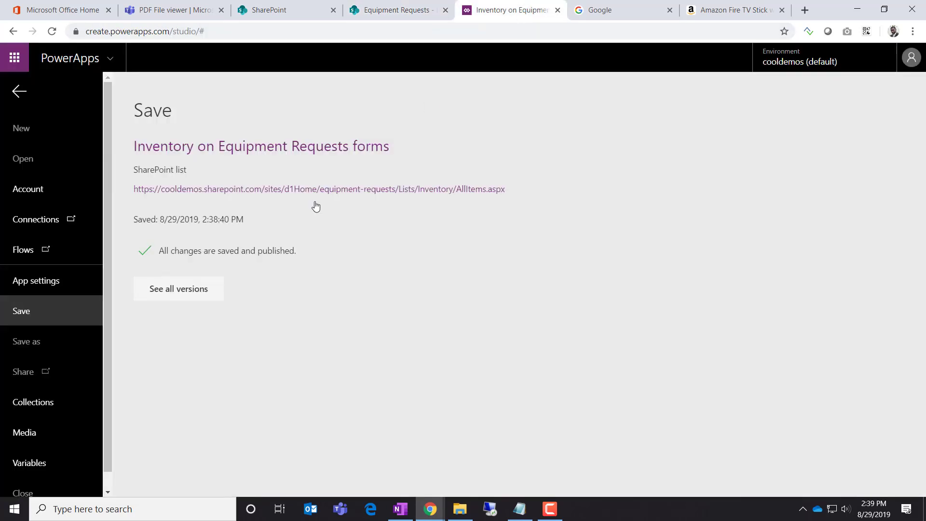
click(22, 93)
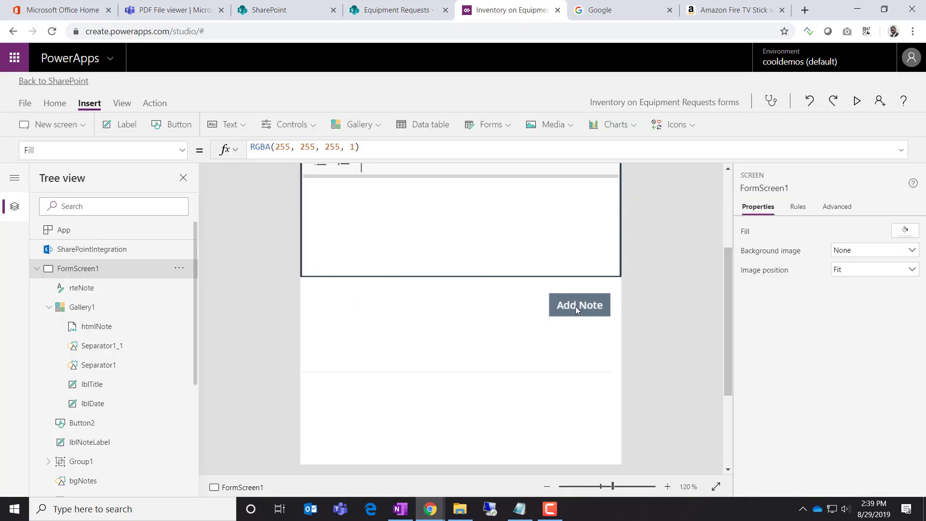
scroll(136, 377, down, 4)
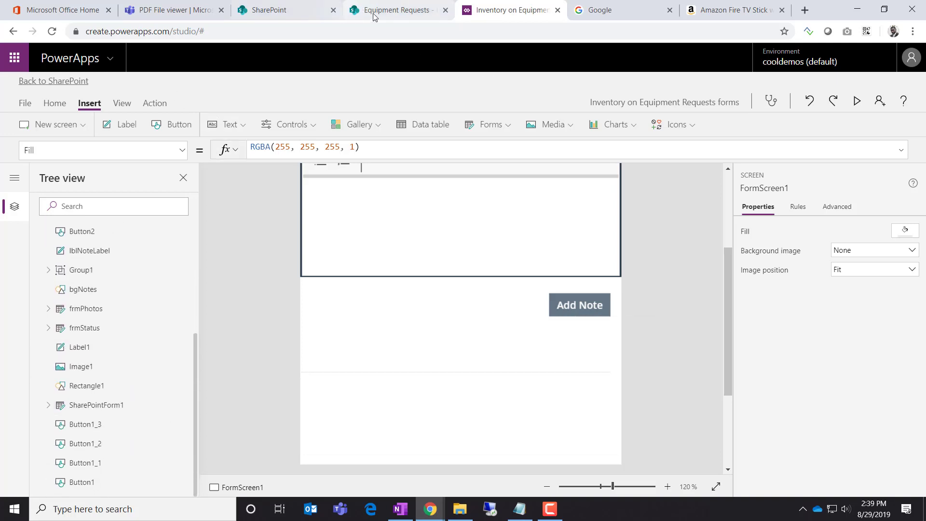
click(424, 10)
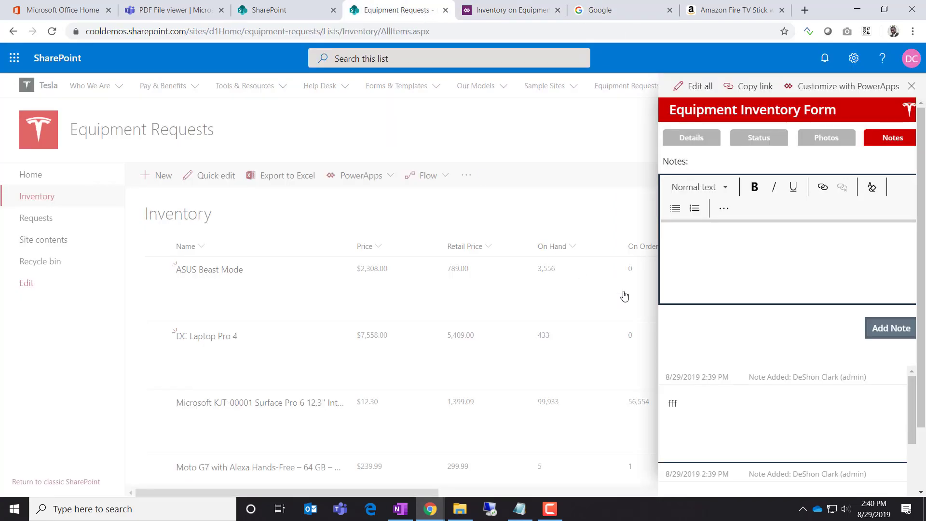
click(801, 248)
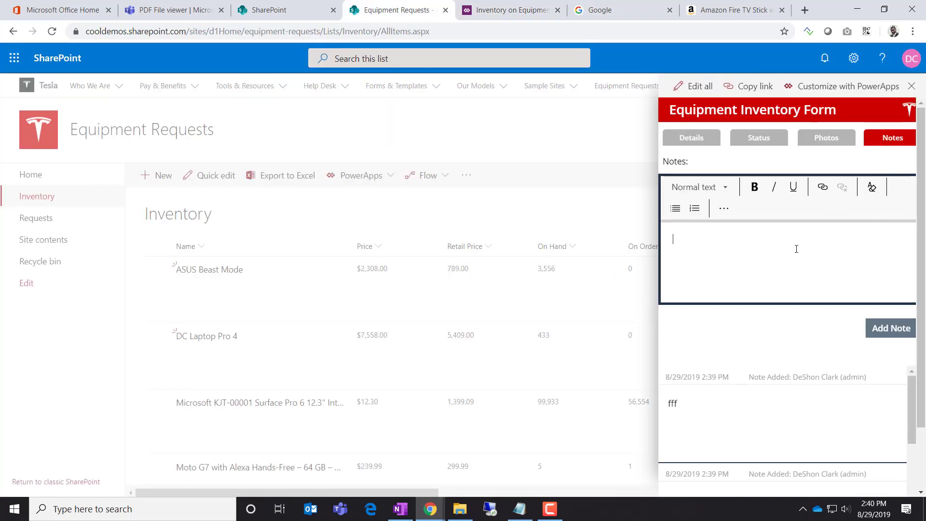
text(gfdhgdfh)
click(888, 328)
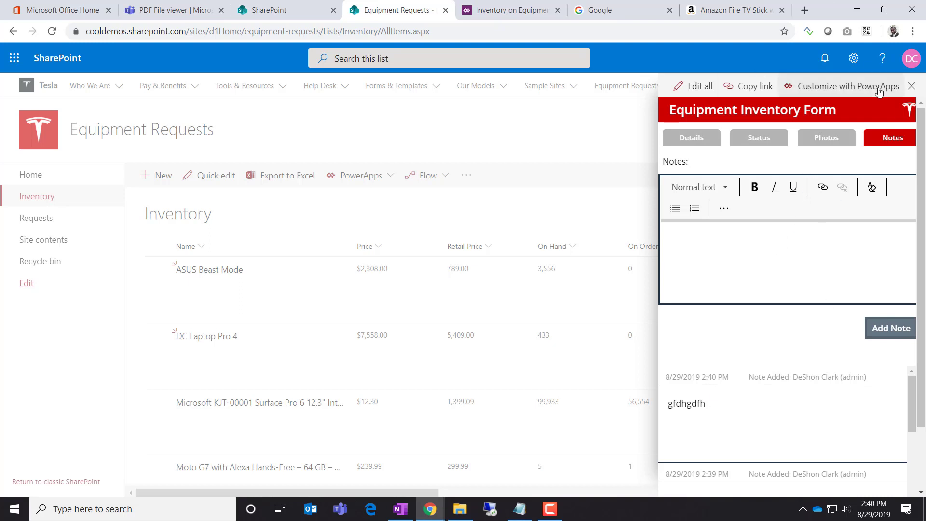
Close the item form and open the Inventory list's settings page
click(912, 90)
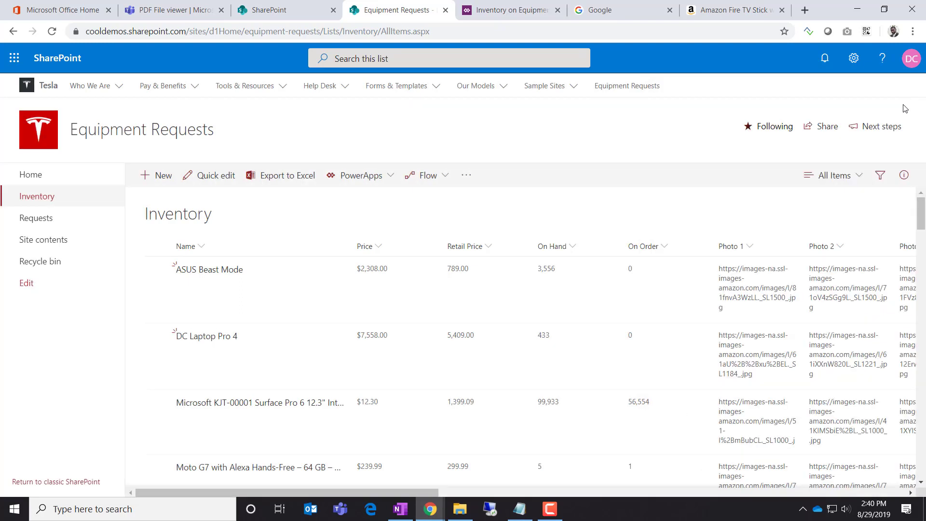
click(855, 60)
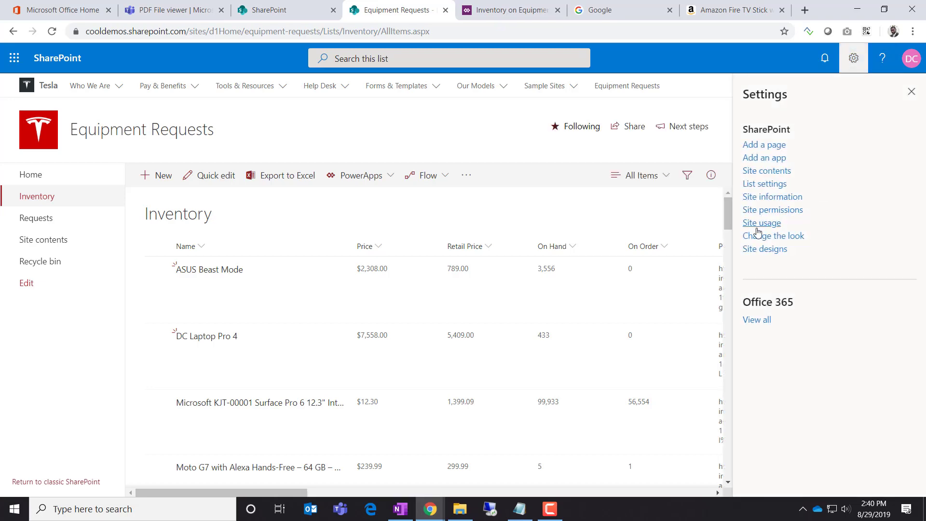
click(767, 183)
scroll(198, 304, down, 10)
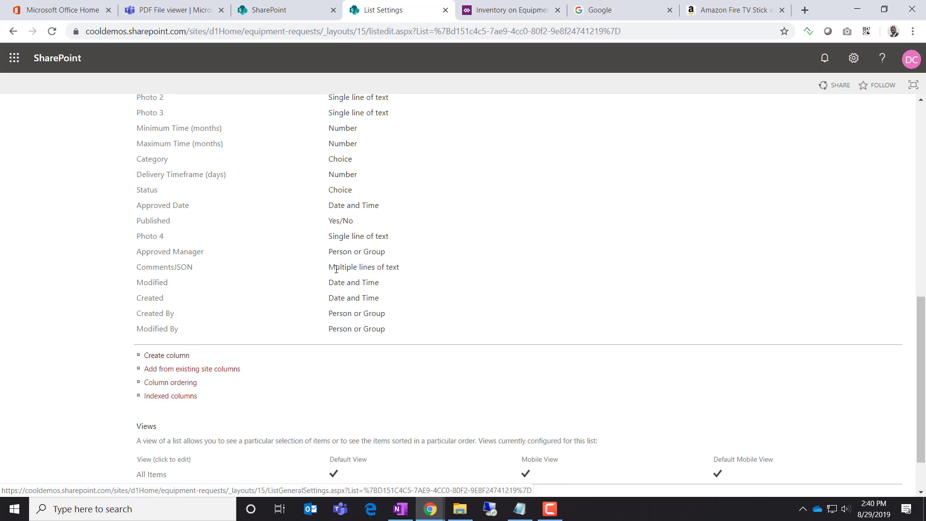
drag(336, 268, 400, 268)
Review the CommentsJSON column's plain-text settings, cancel, and return to Power Apps Studio
click(182, 268)
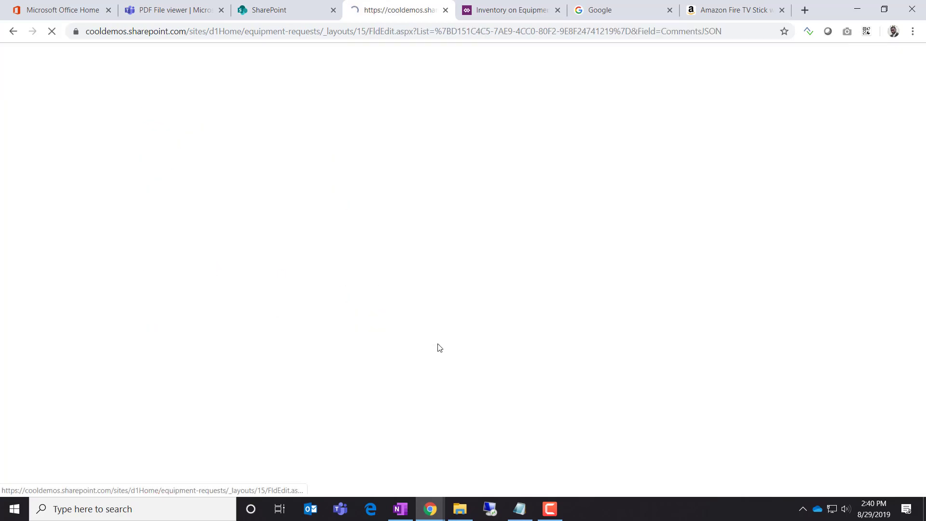
scroll(509, 288, down, 4)
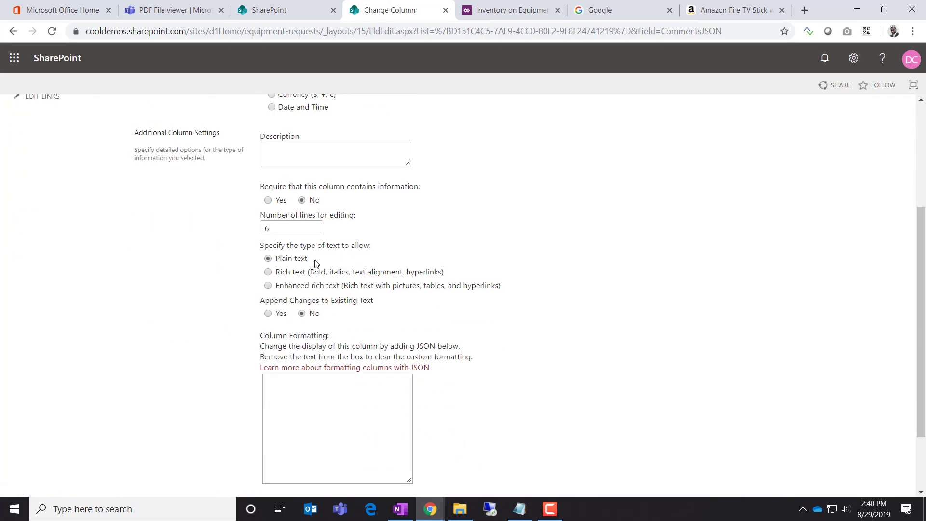
drag(316, 263, 130, 290)
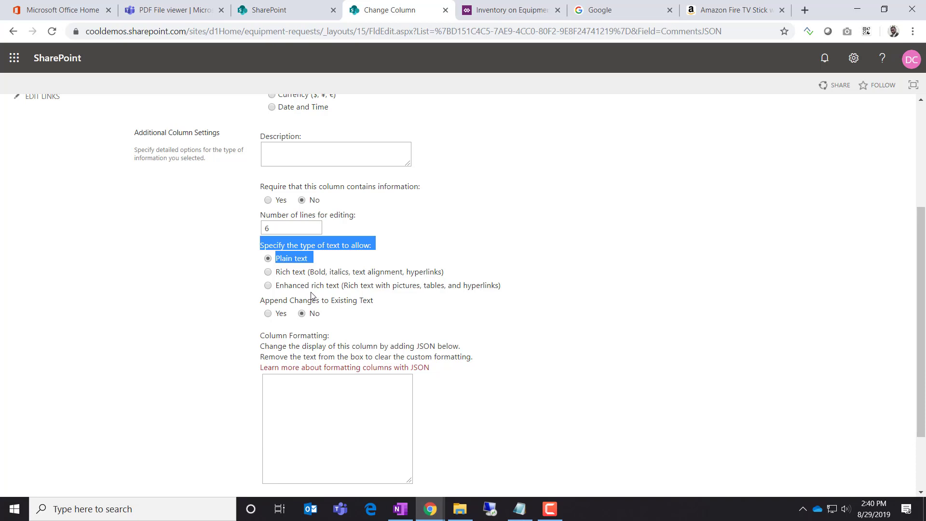
click(581, 333)
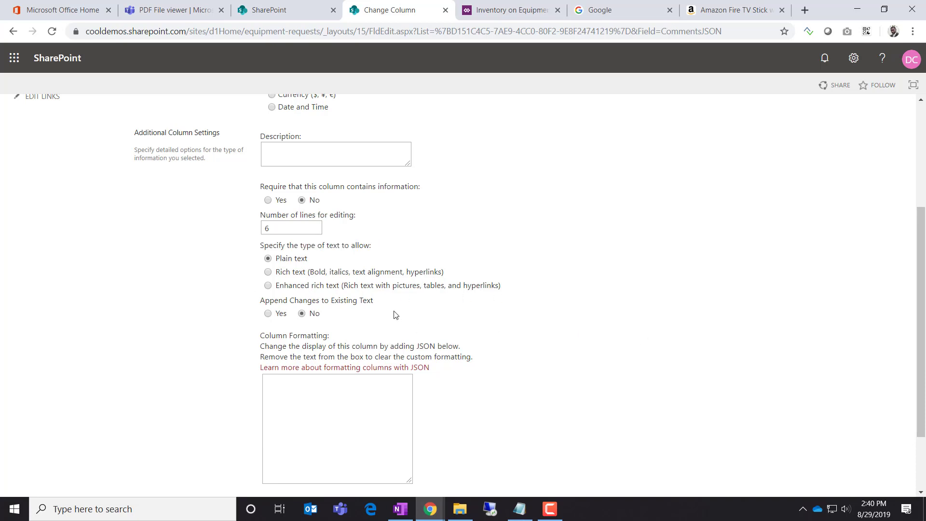
drag(316, 261, 271, 261)
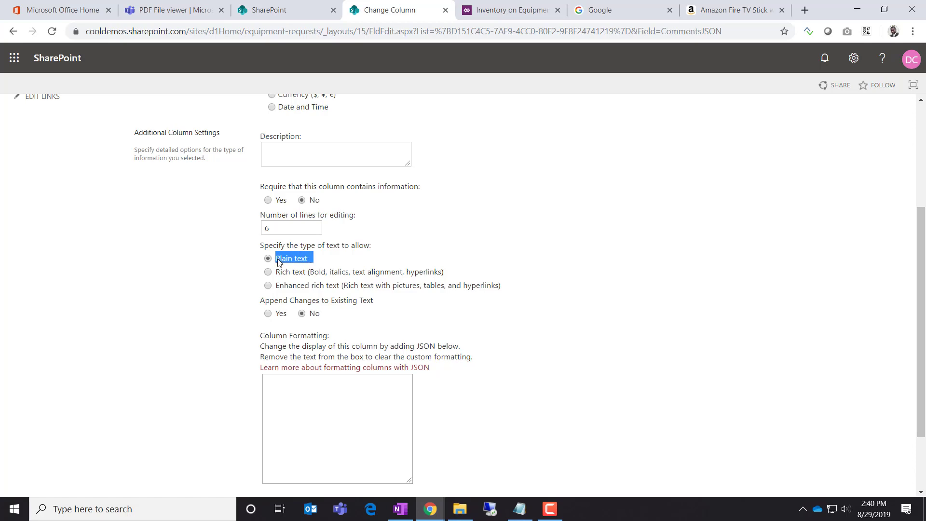
click(675, 363)
scroll(700, 381, down, 2)
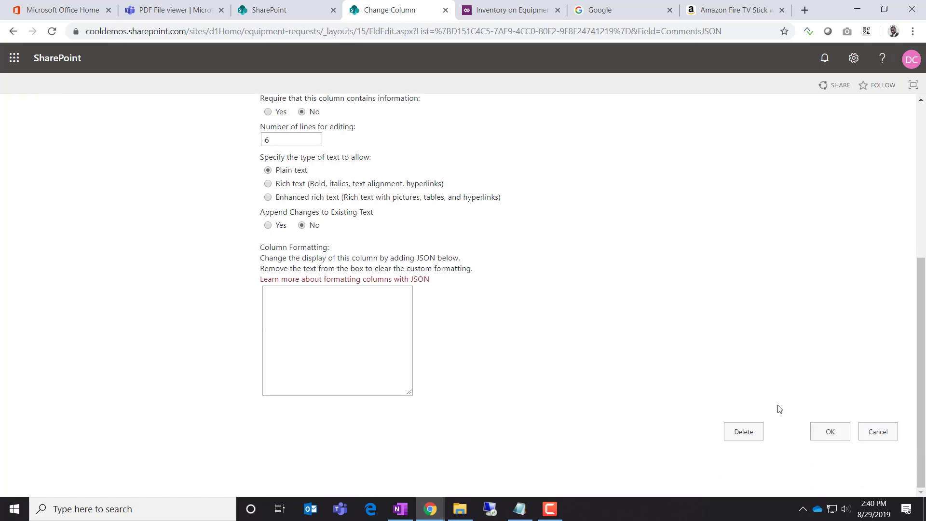
click(878, 432)
click(476, 13)
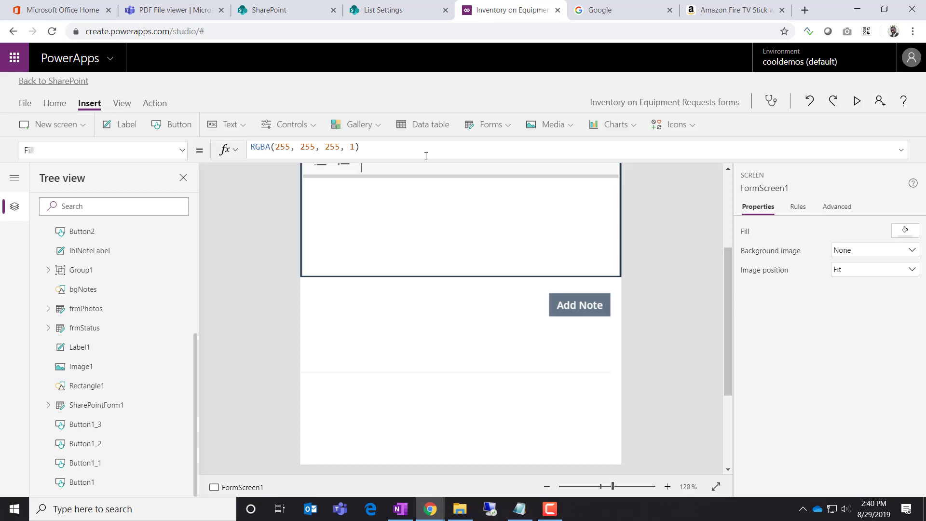
Select SharePointForm1 and expand it to list its data cards
click(98, 411)
scroll(126, 357, up, 4)
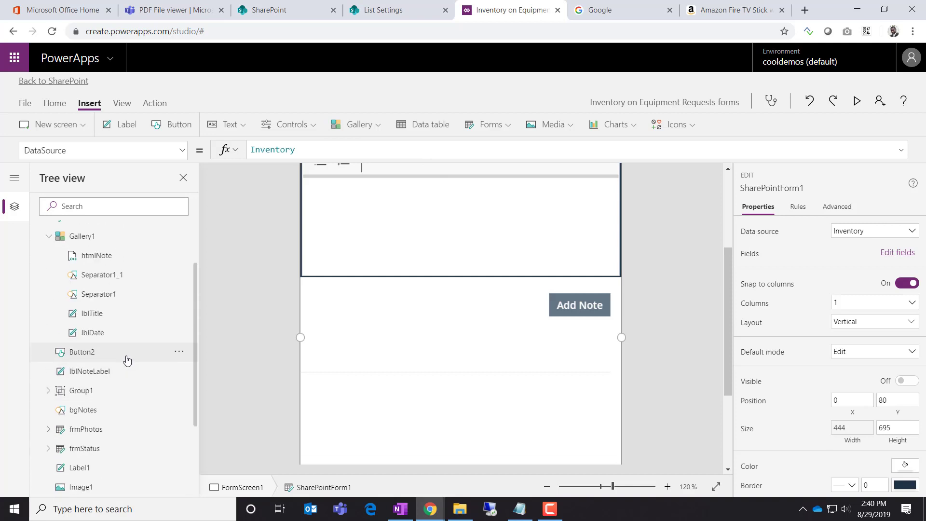
click(49, 308)
scroll(143, 358, down, 4)
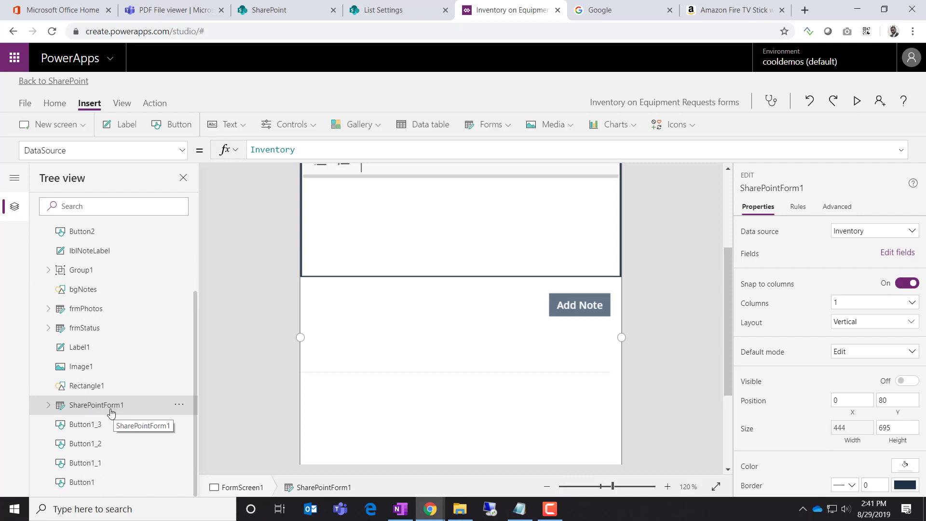
click(48, 408)
scroll(114, 443, down, 3)
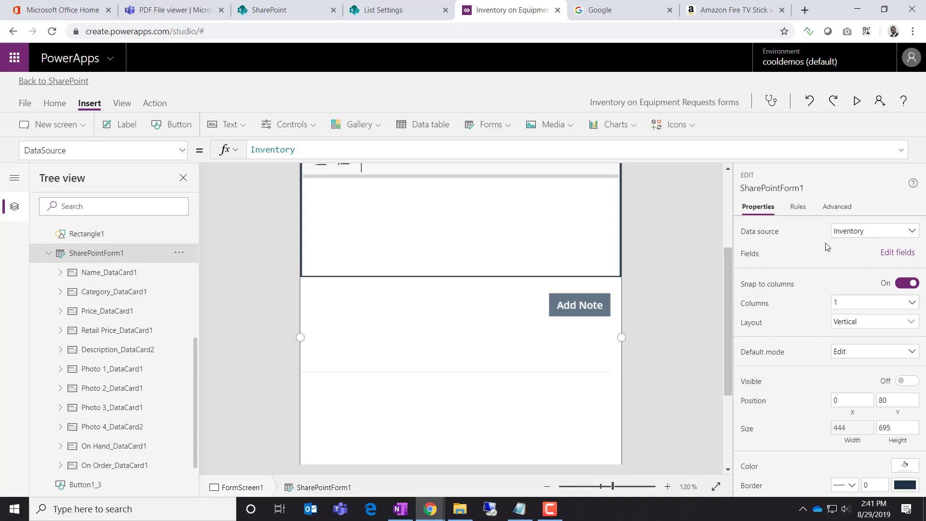
Add the CommentsJSON field to the form through its fields list
click(895, 253)
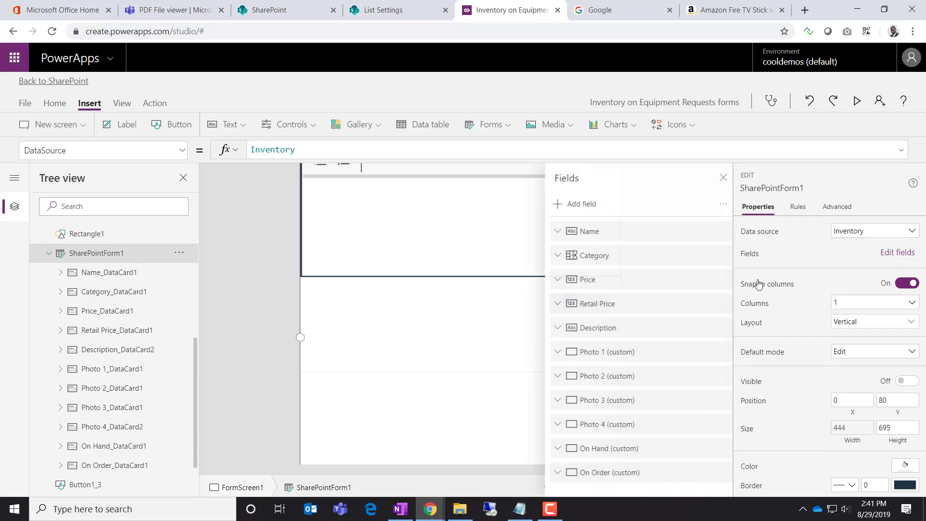
click(578, 212)
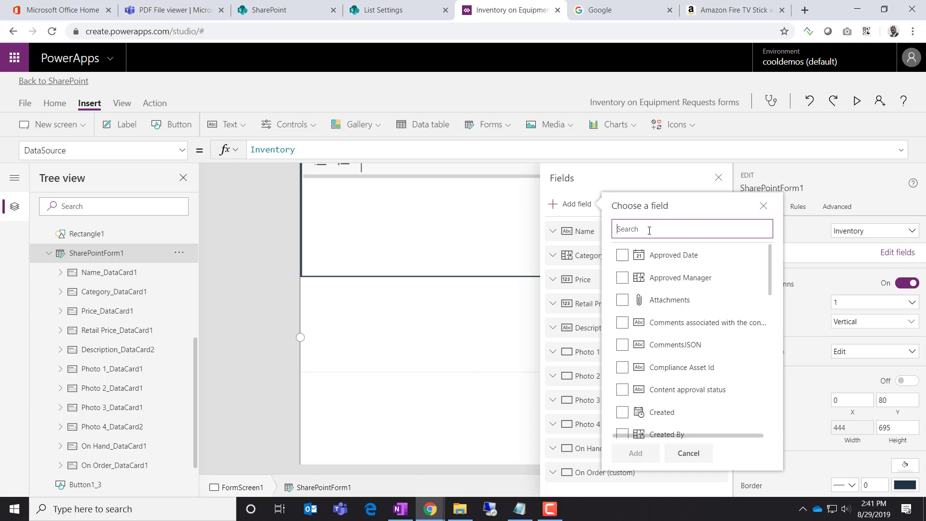
click(623, 345)
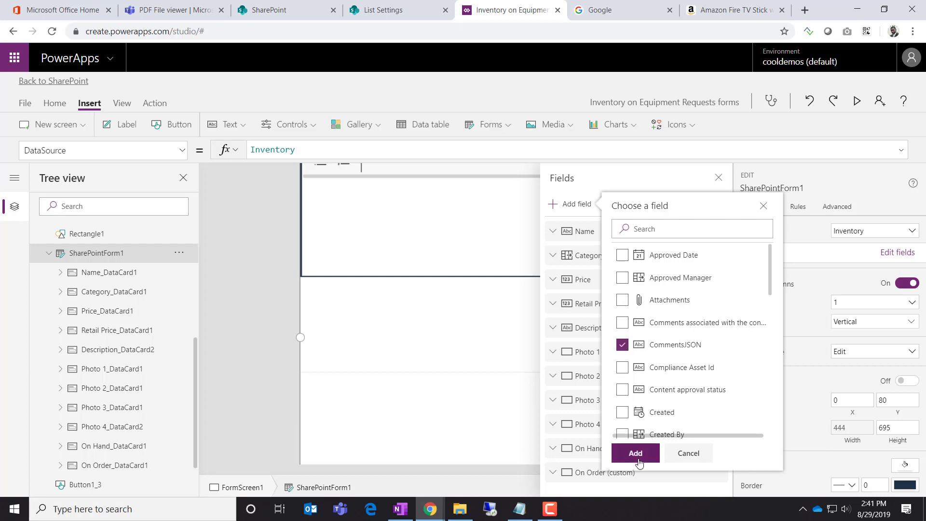
click(634, 454)
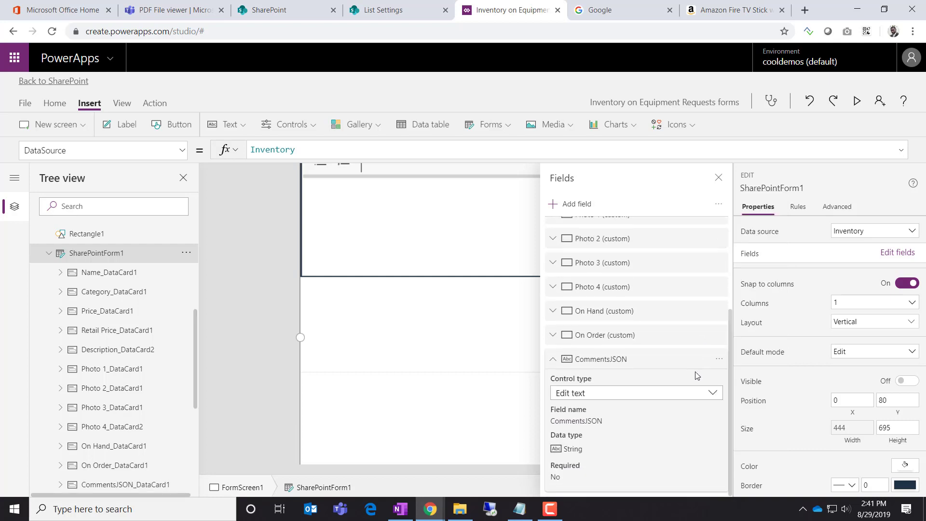
Select the new CommentsJSON card and set its Visible property off
click(665, 359)
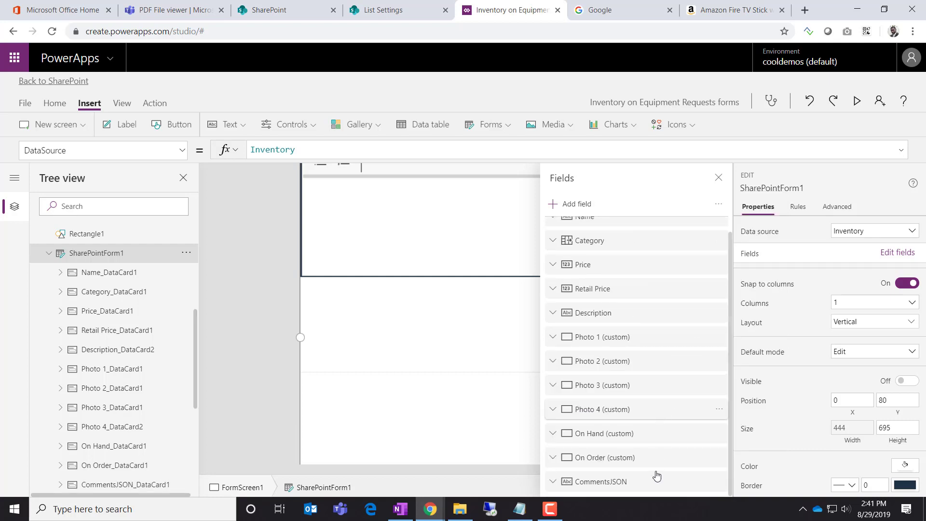
click(719, 482)
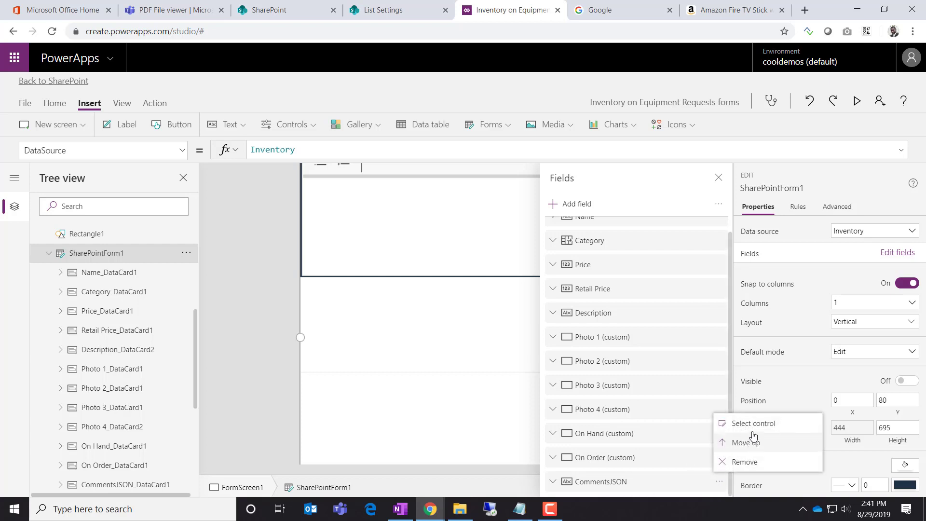
click(719, 422)
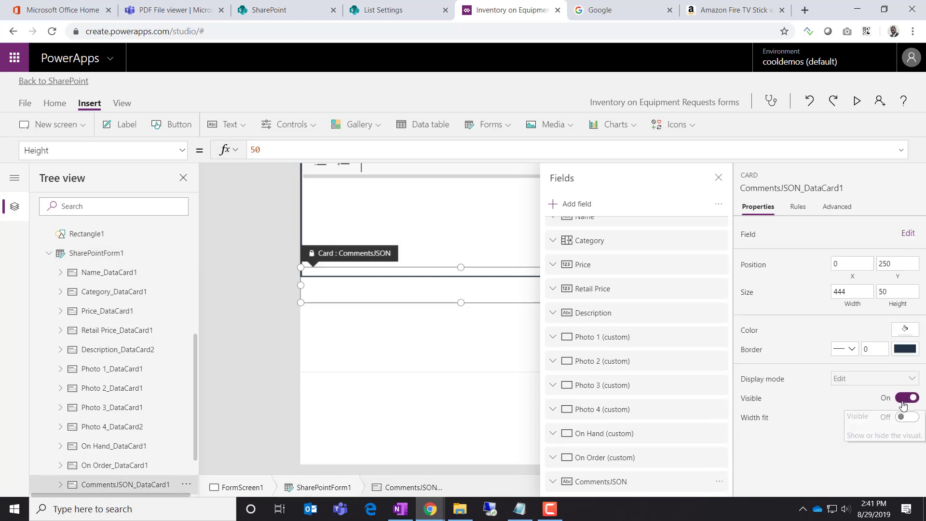
click(906, 398)
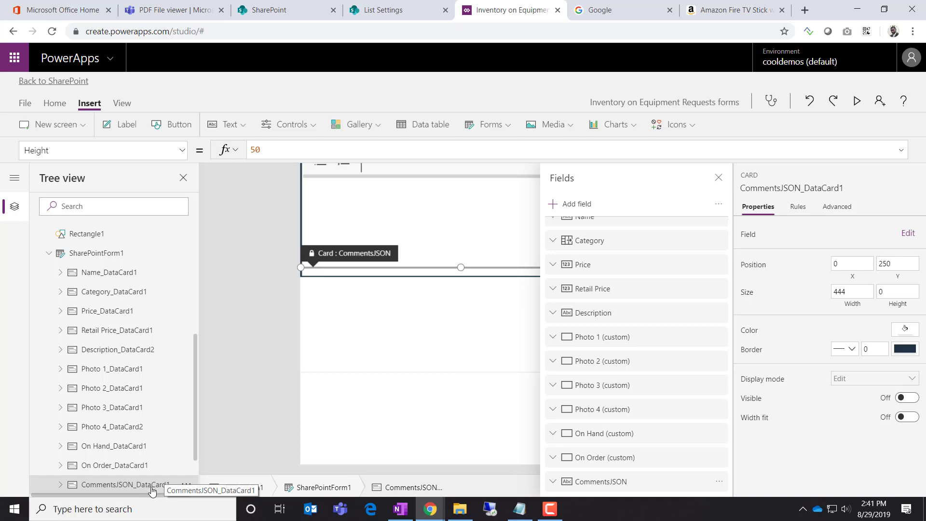
Choose the CommentsJSON card's Update property and unlock the card
click(183, 151)
scroll(118, 317, down, 4)
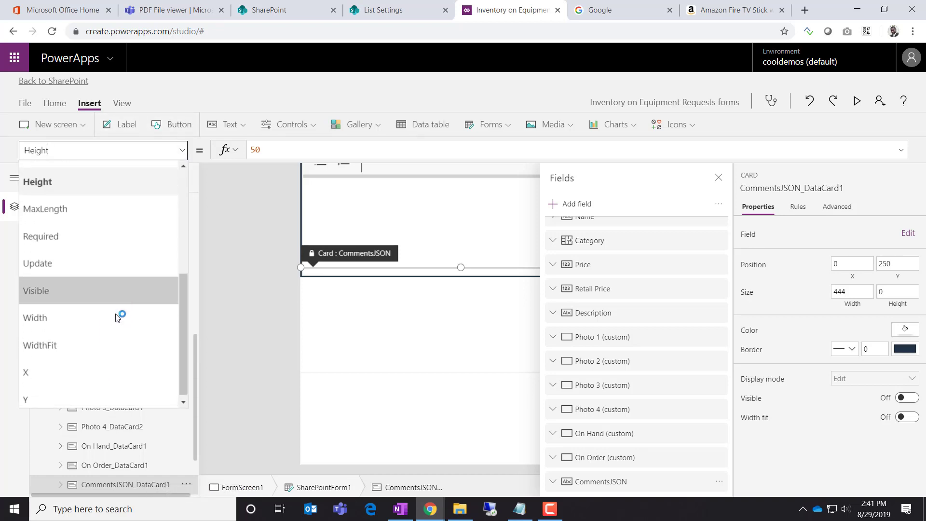
click(87, 263)
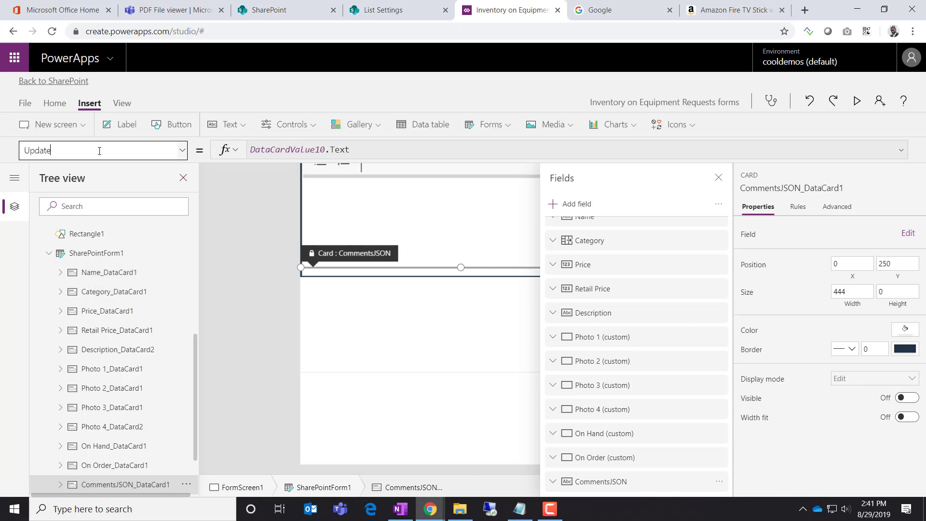
click(836, 207)
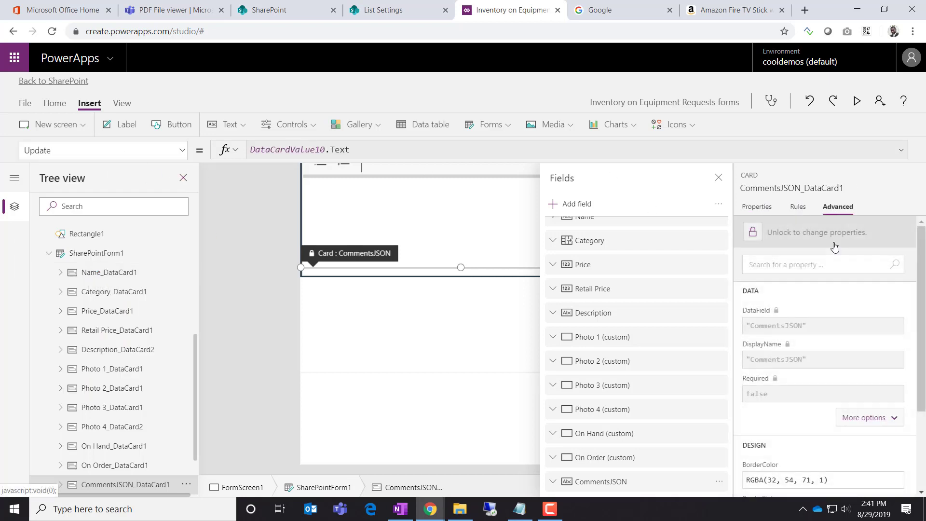
click(758, 234)
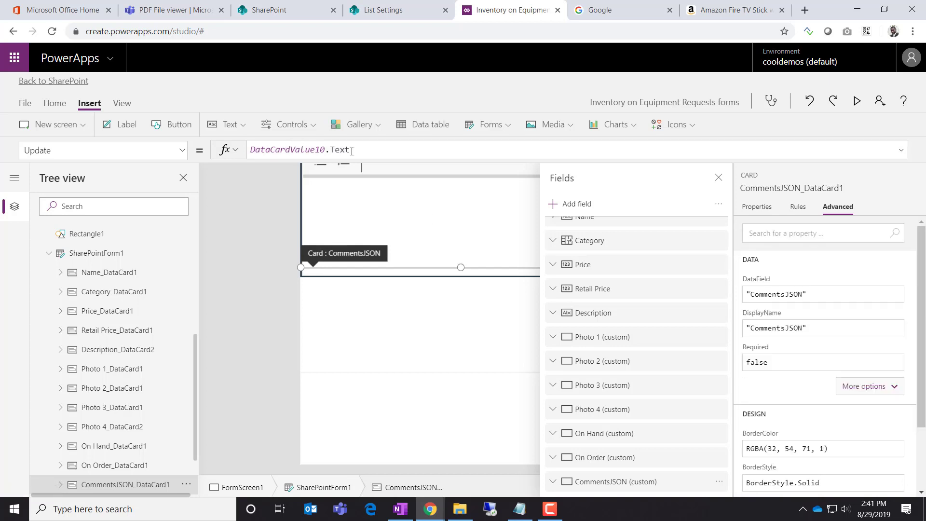
Replace the Update formula with JSON(colNotes, JSONFormat.IgnoreBinaryData)
drag(355, 148, 251, 149)
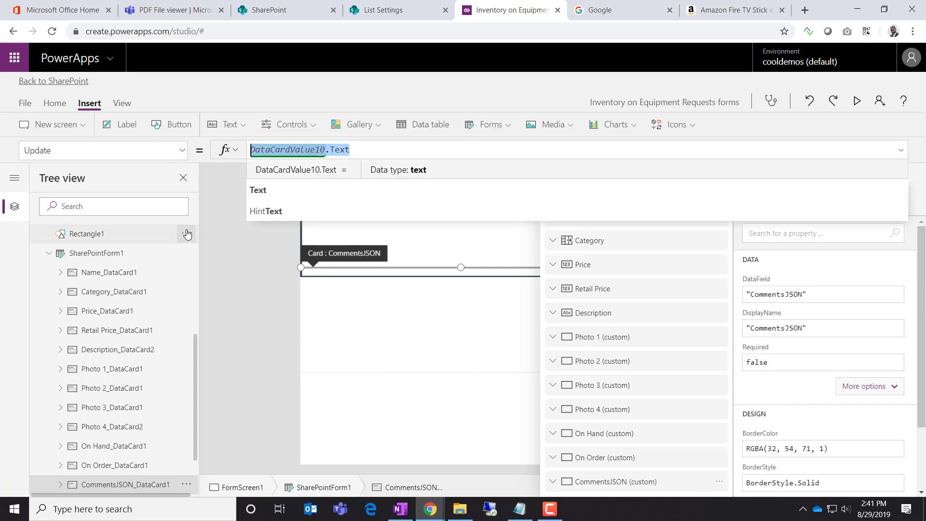
text(JSON()
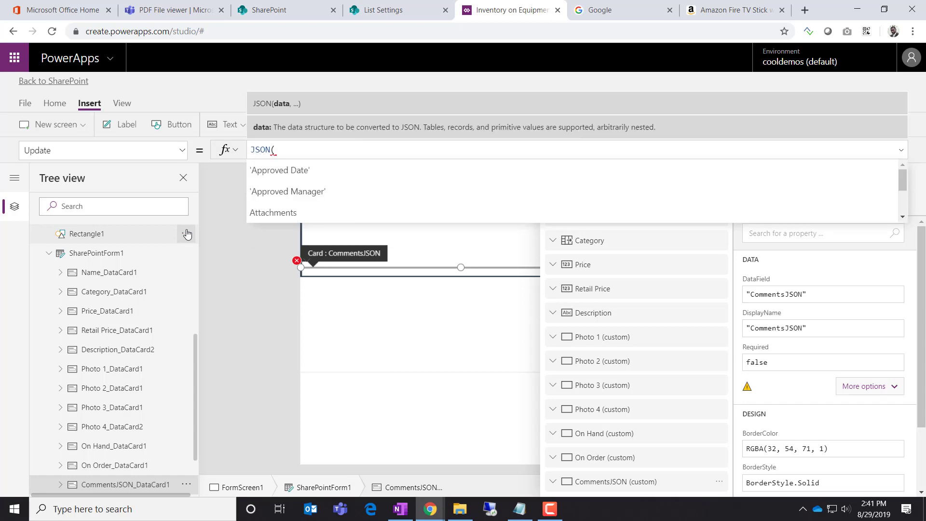
text(colNotes))
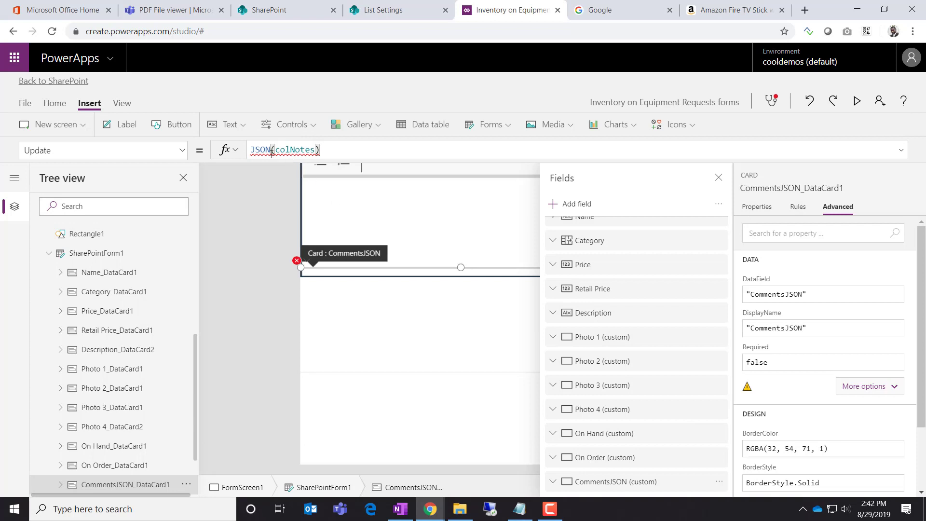
mouse_move(269, 151)
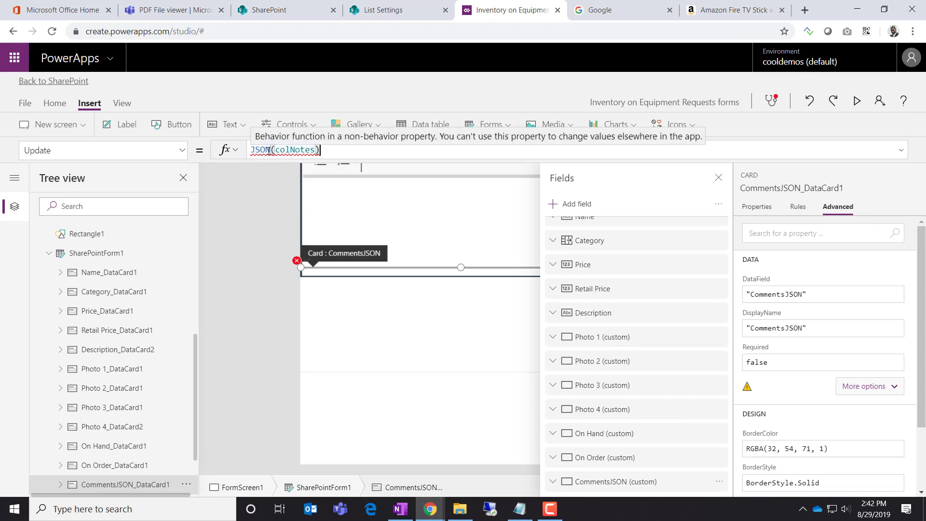
click(314, 151)
text(,)
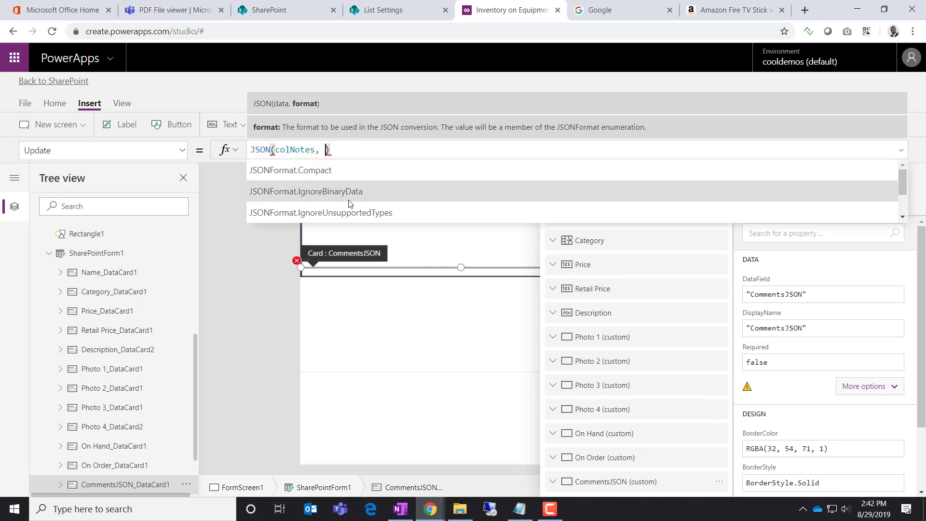
click(350, 198)
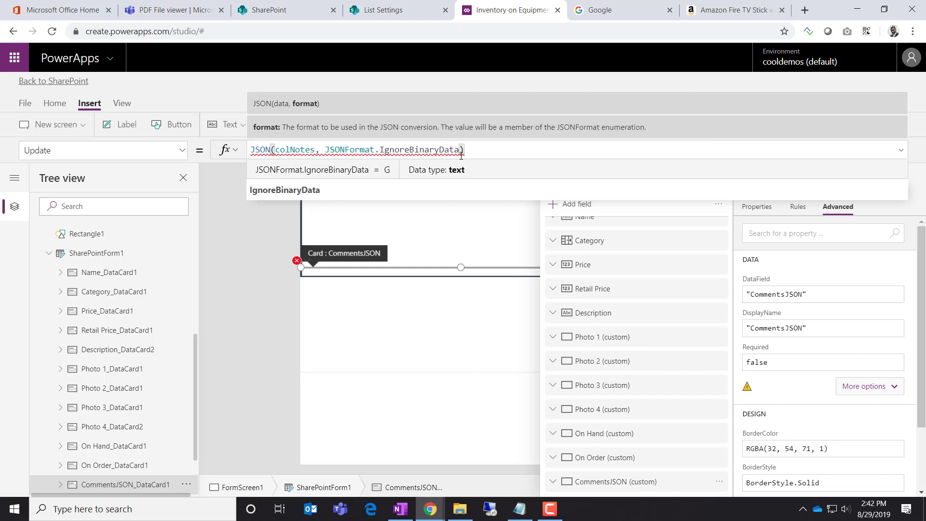
click(478, 151)
Select and delete the whole Update formula, leaving it empty
drag(484, 150, 194, 157)
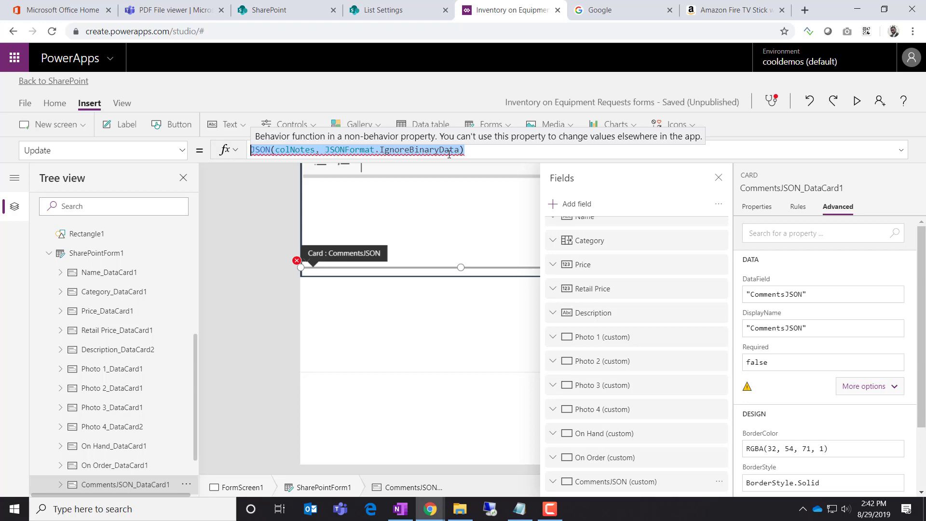
click(486, 144)
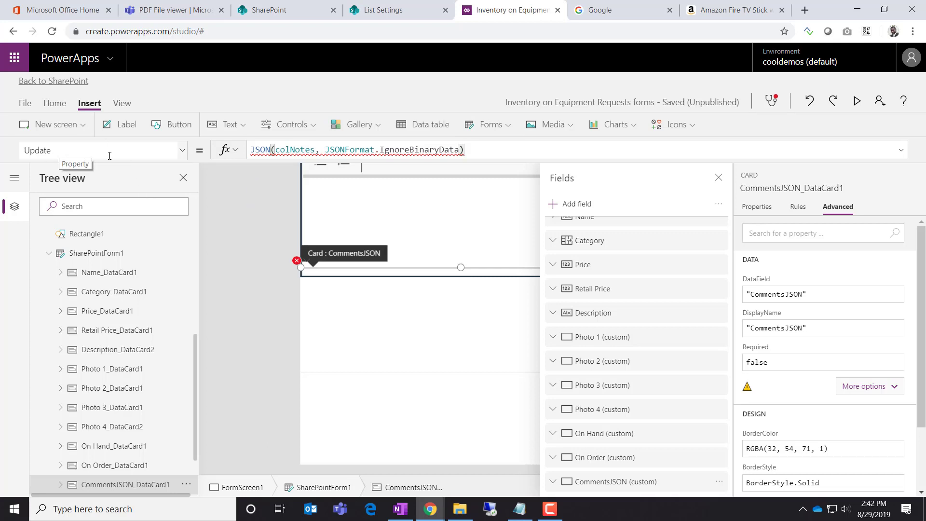
drag(482, 150, 249, 155)
key(ctrl+c)
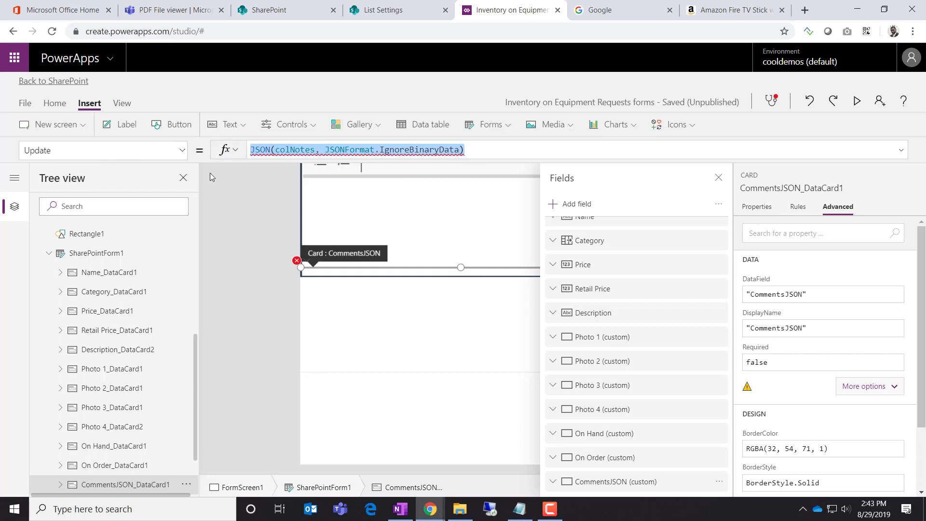
key(BackSpace)
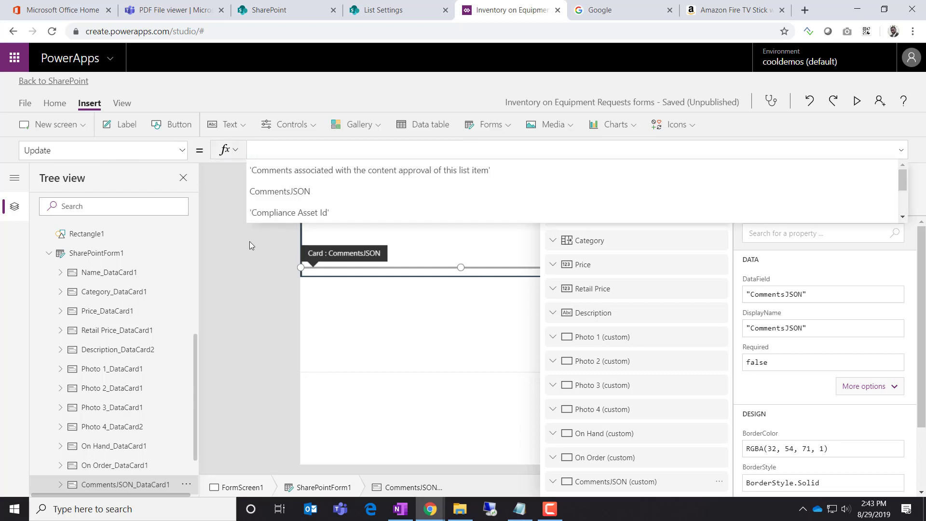
click(250, 242)
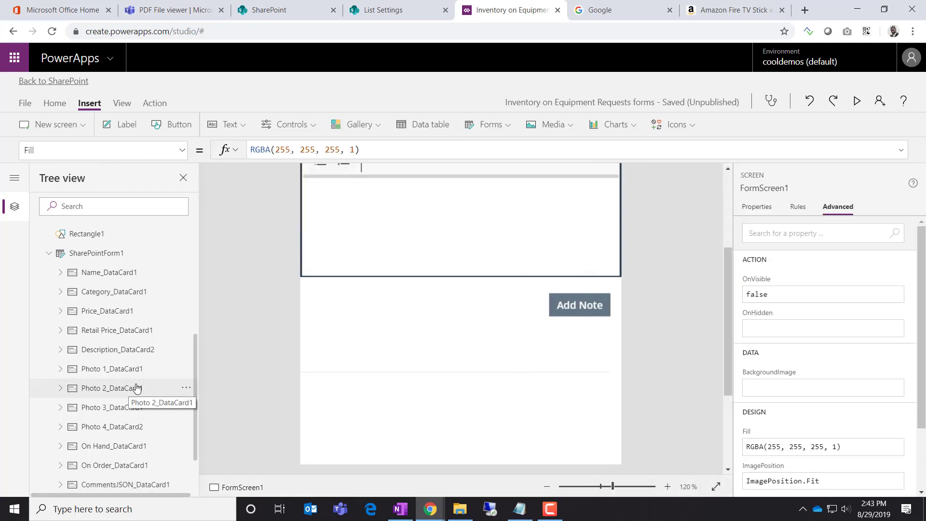
Select the Add Note button and expand its OnSelect formula
scroll(131, 376, up, 5)
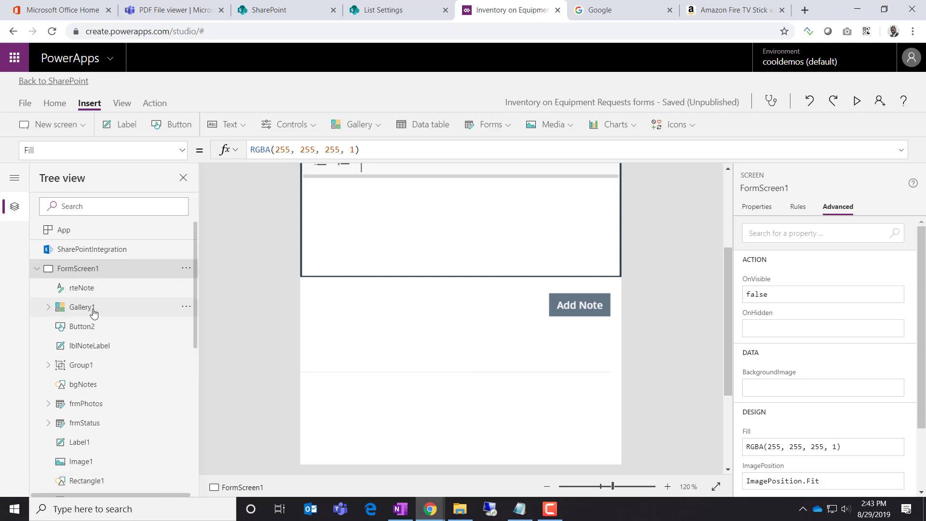
click(94, 312)
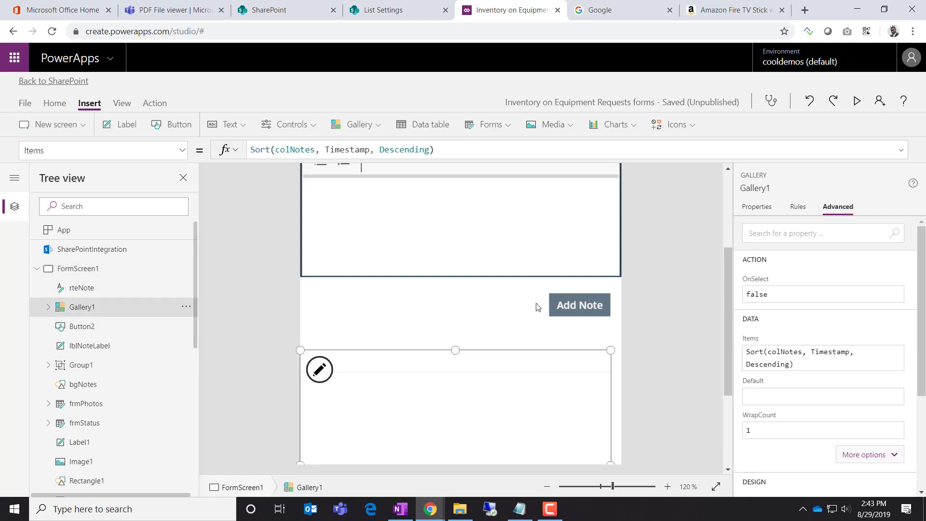
click(574, 308)
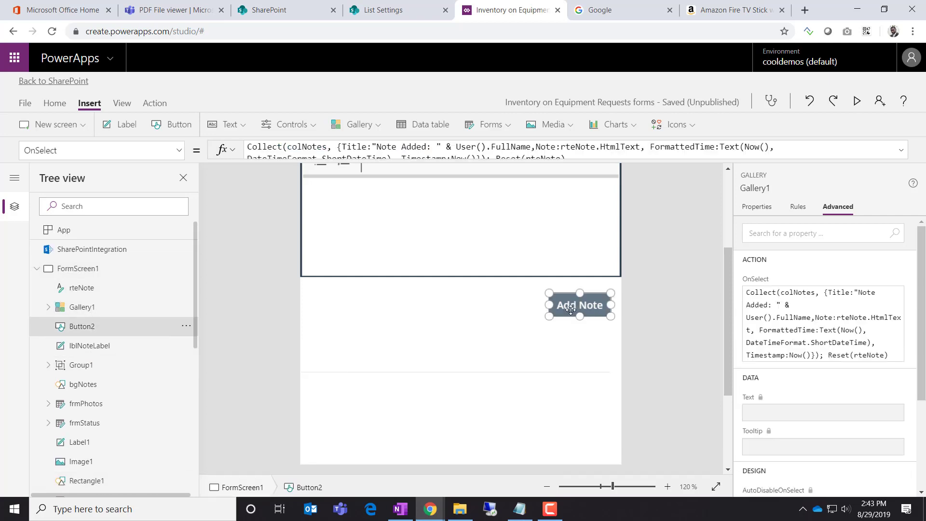
click(902, 151)
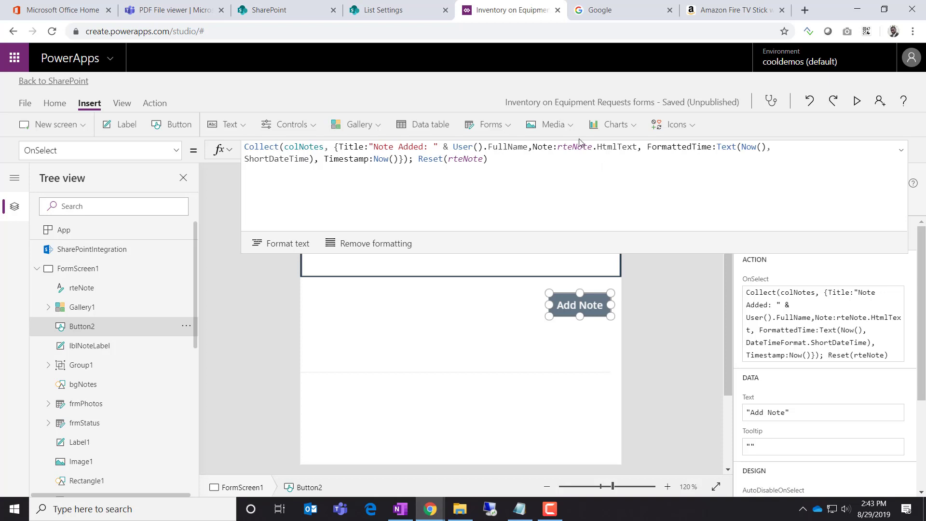
Append ; Set(jsonNotes, JSON(colNotes, JSONFormat.IgnoreBinaryData)) after Reset(rteNote)
click(524, 164)
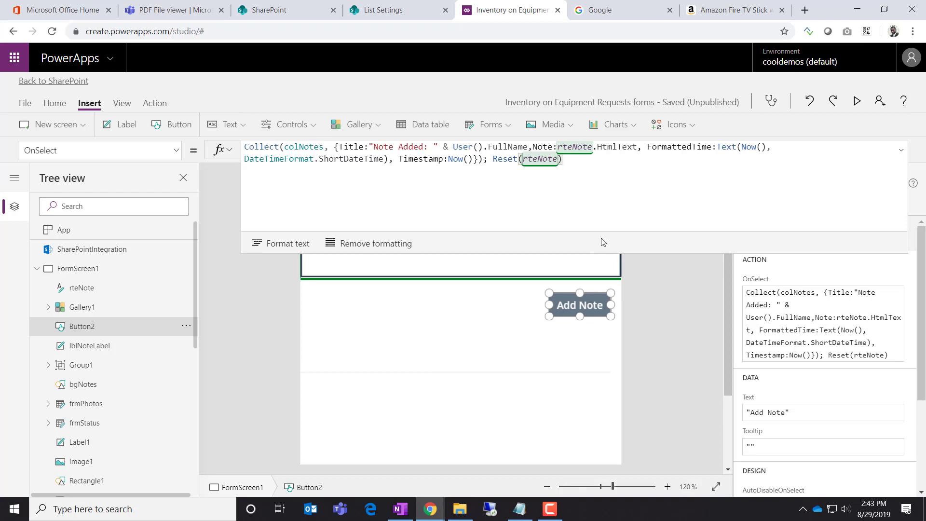
text(;)
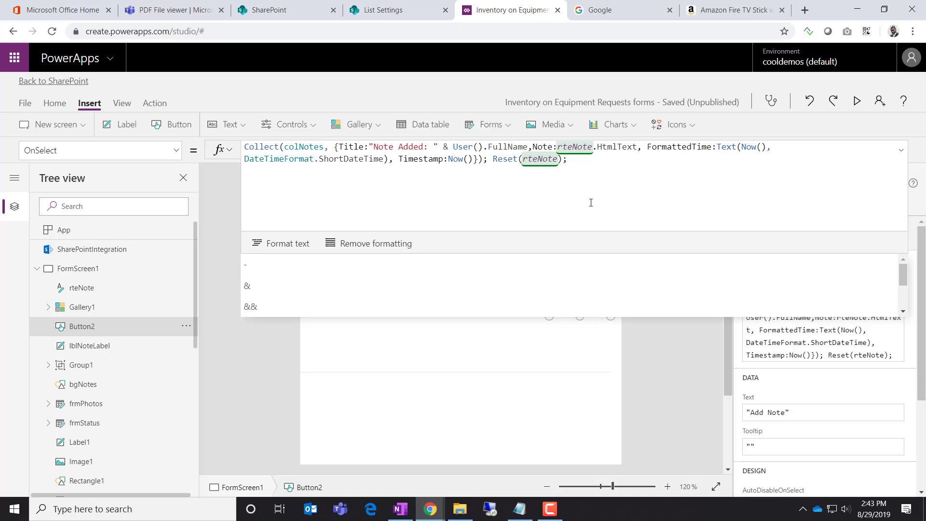
key(ctrl+v)
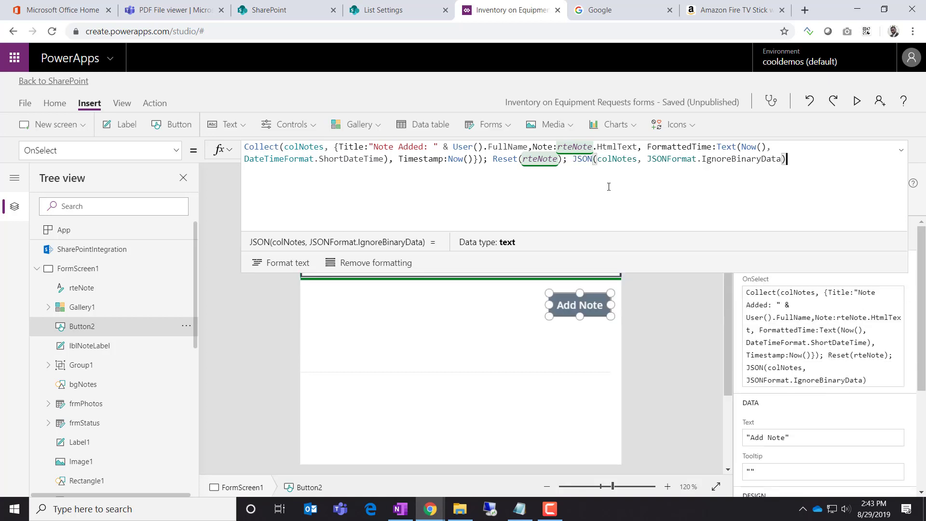
click(573, 159)
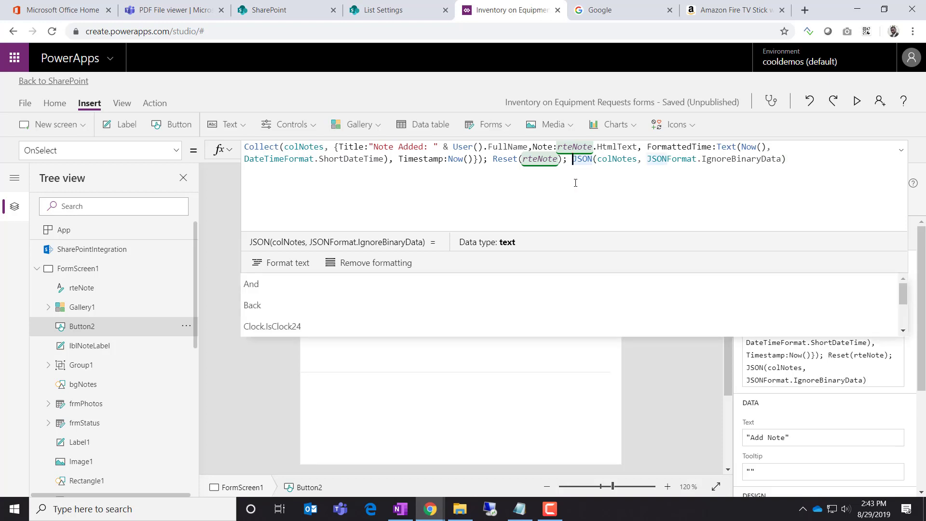
text(Set(v)
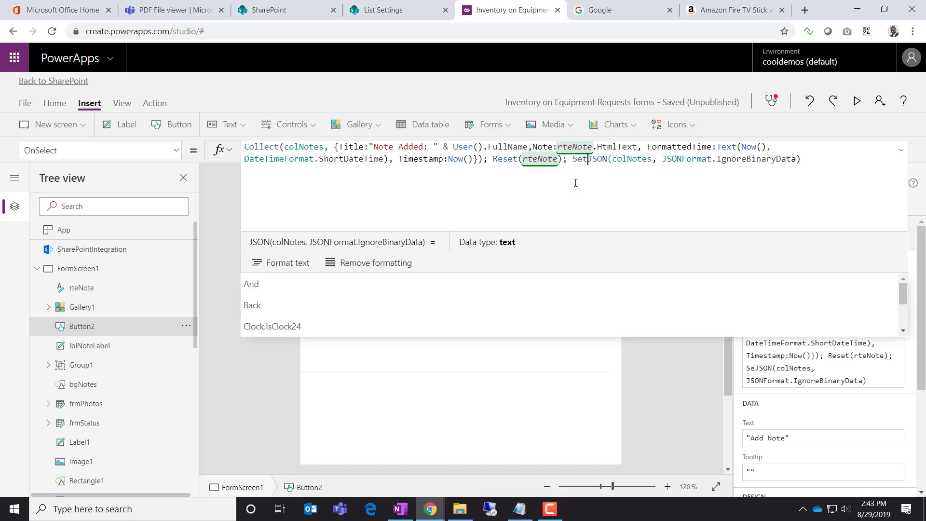
text(ar)
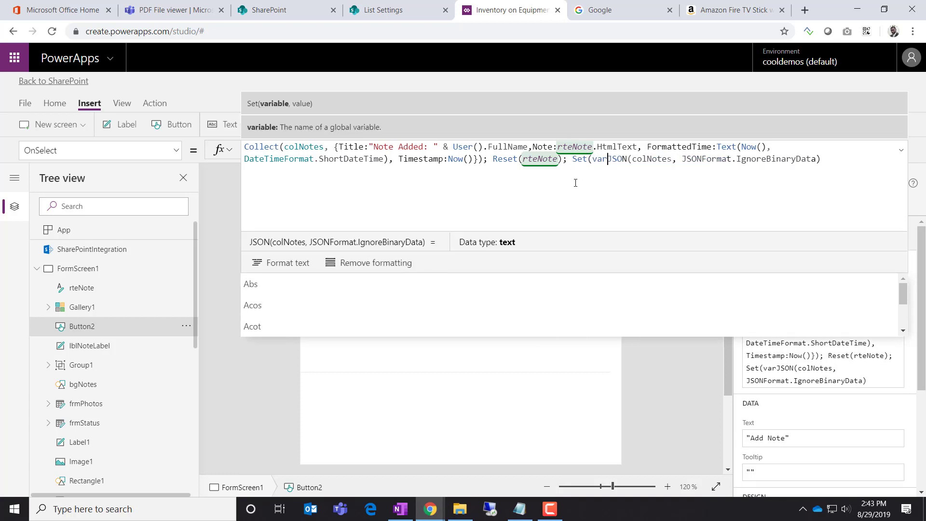
key(BackSpace)
key(BackSpace)
key(BackSpace)
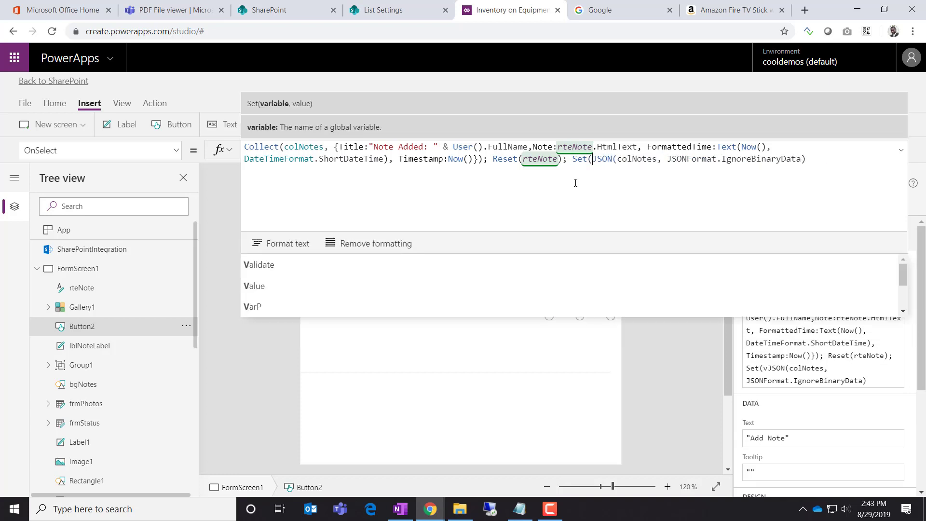
text(jsonNotes,)
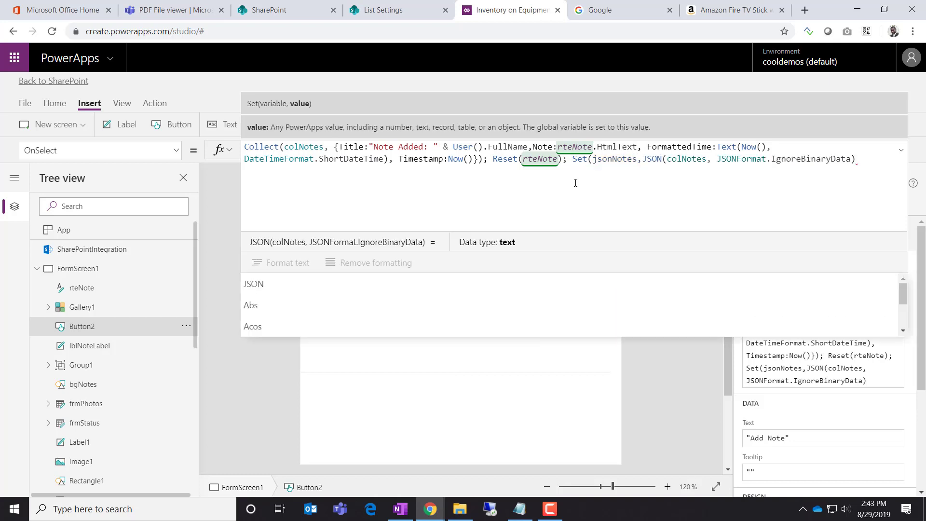
click(868, 174)
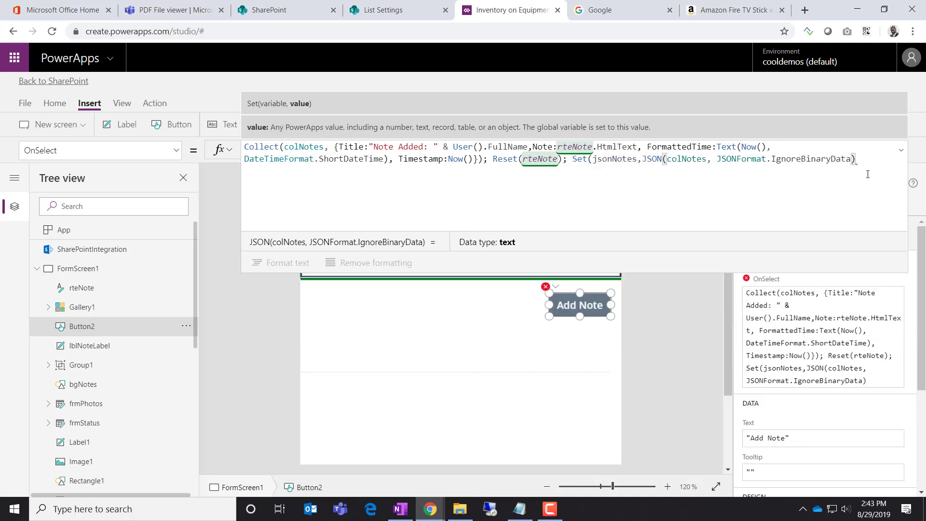
text())
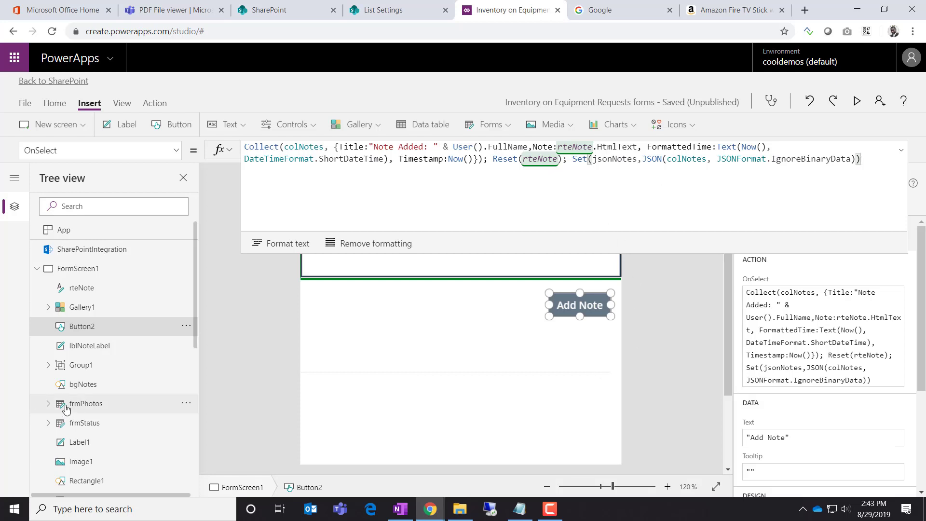
scroll(119, 403, down, 3)
scroll(121, 415, down, 5)
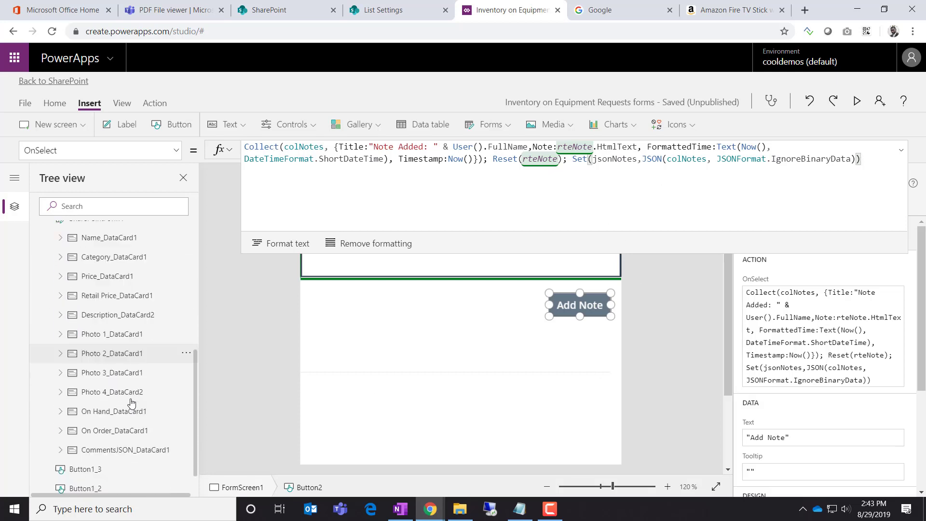
Set the CommentsJSON_DataCard1 Update formula to the jsonNotes variable
click(128, 406)
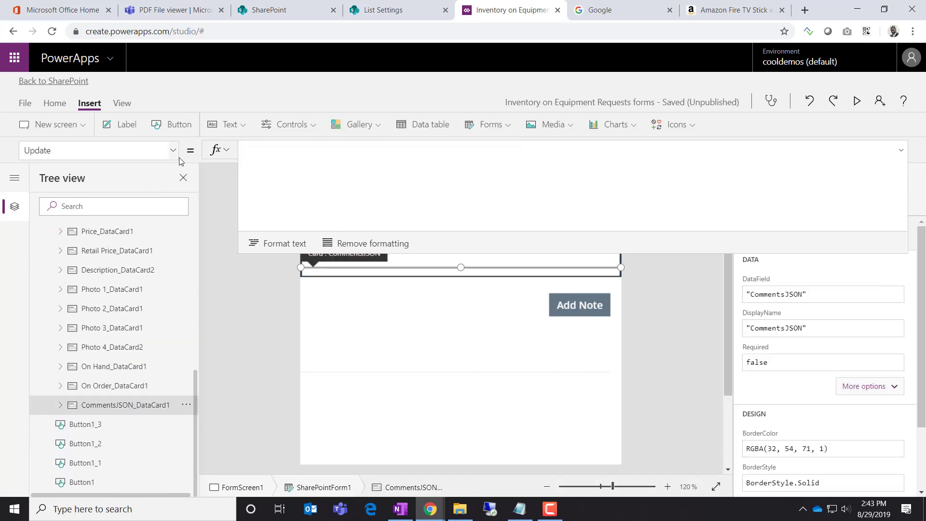
click(279, 152)
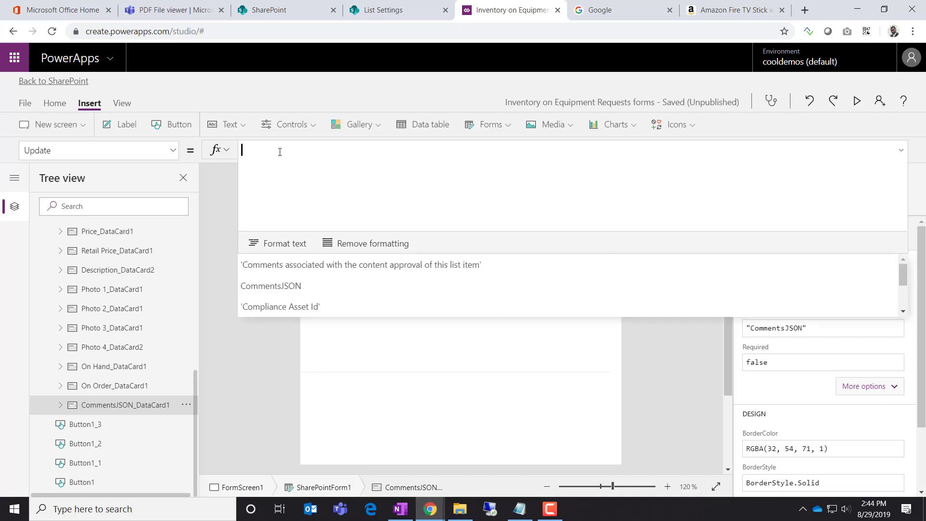
text(varjson)
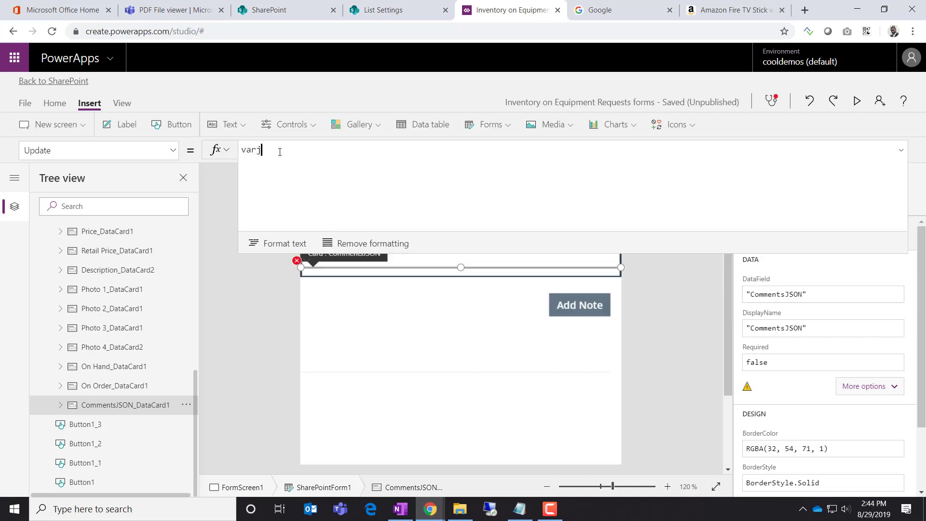
key(BackSpace)
key(BackSpace)
key(BackSpace)
key(BackSpace)
key(BackSpace)
key(BackSpace)
key(BackSpace)
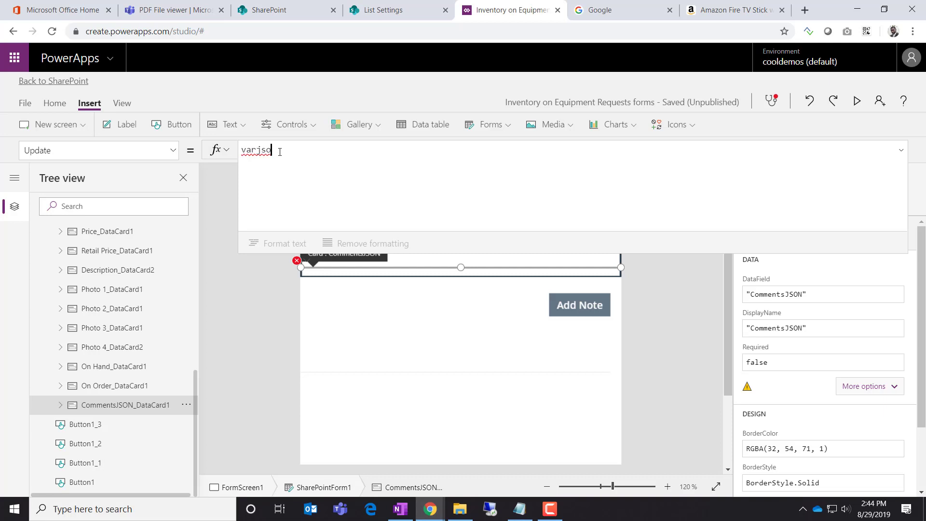
text(k)
key(BackSpace)
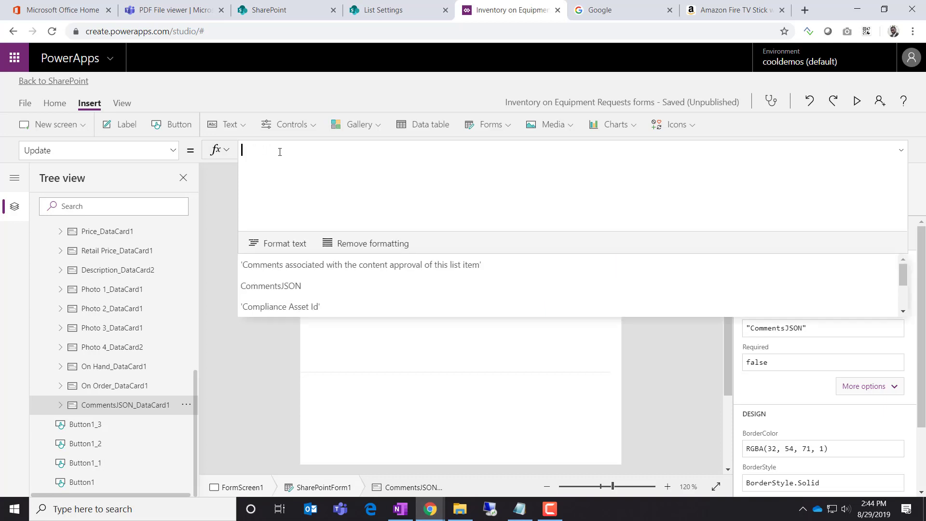
text(jsonno)
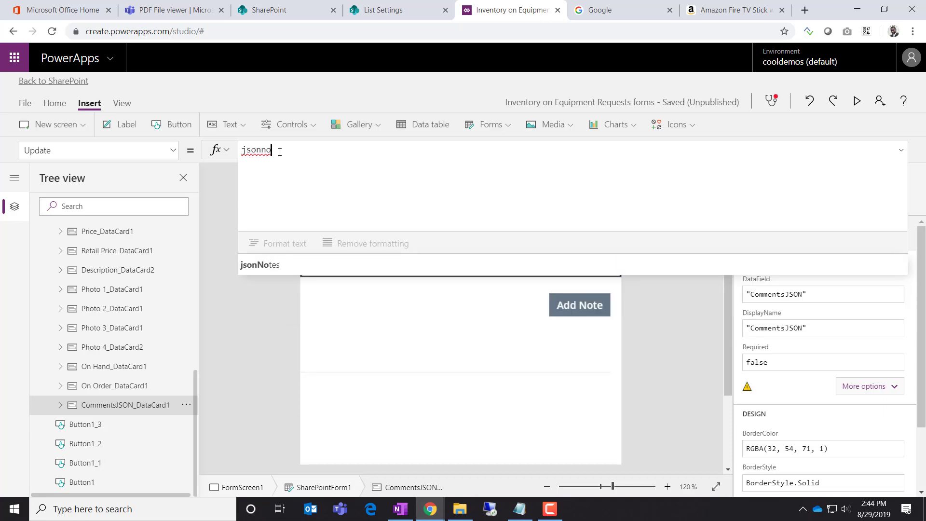
click(289, 271)
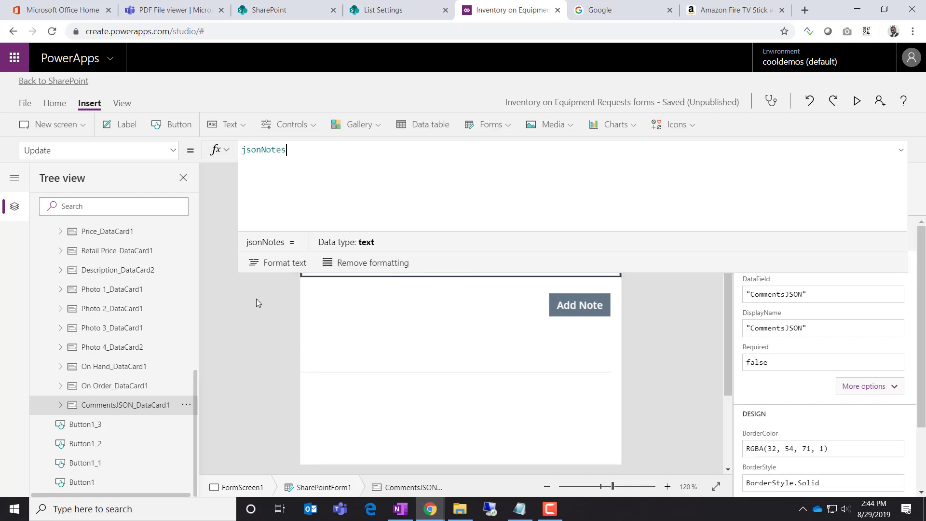
click(256, 300)
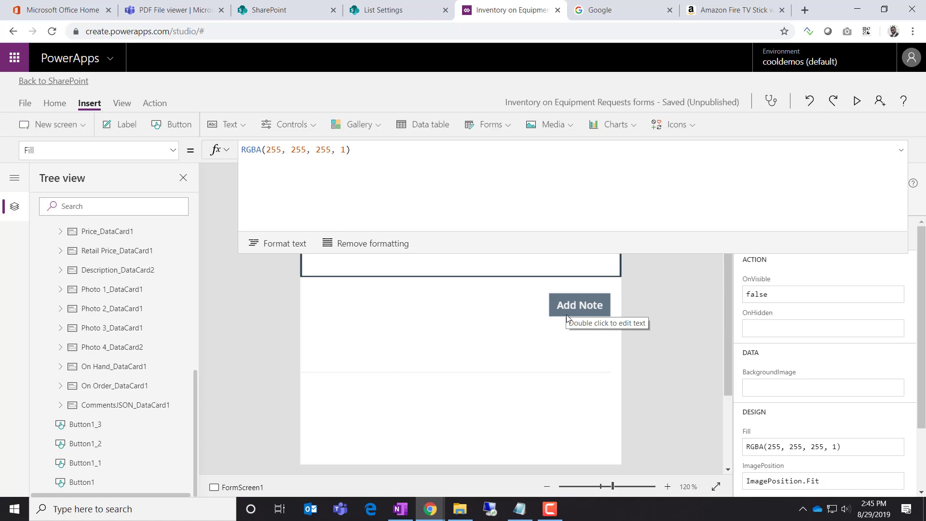
Scroll through SharePointForm1's data cards on FormScreen1 to review the hidden CommentsJSON card
scroll(146, 343, up, 10)
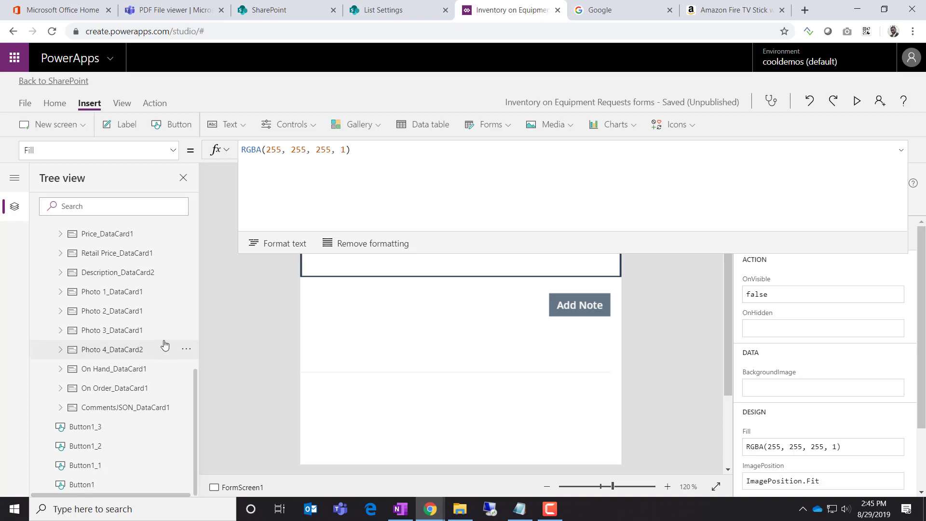
scroll(146, 343, up, 1)
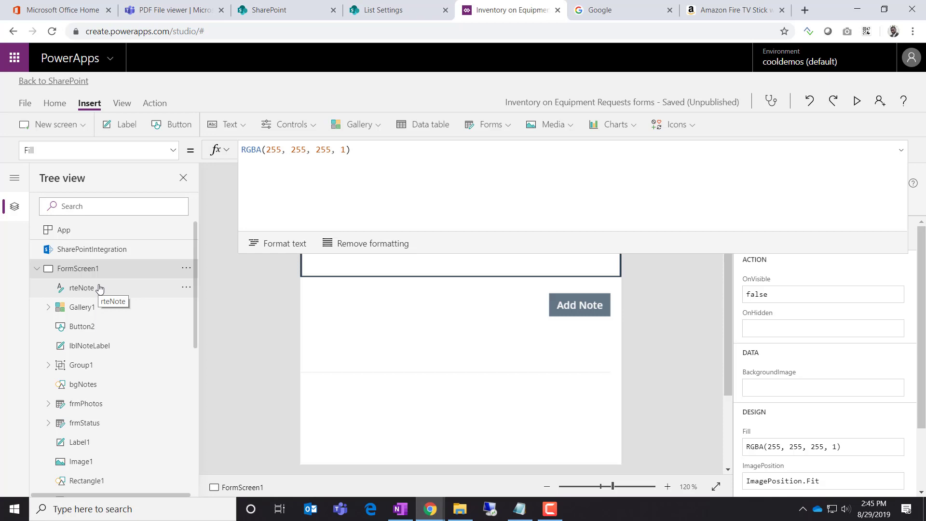
click(901, 151)
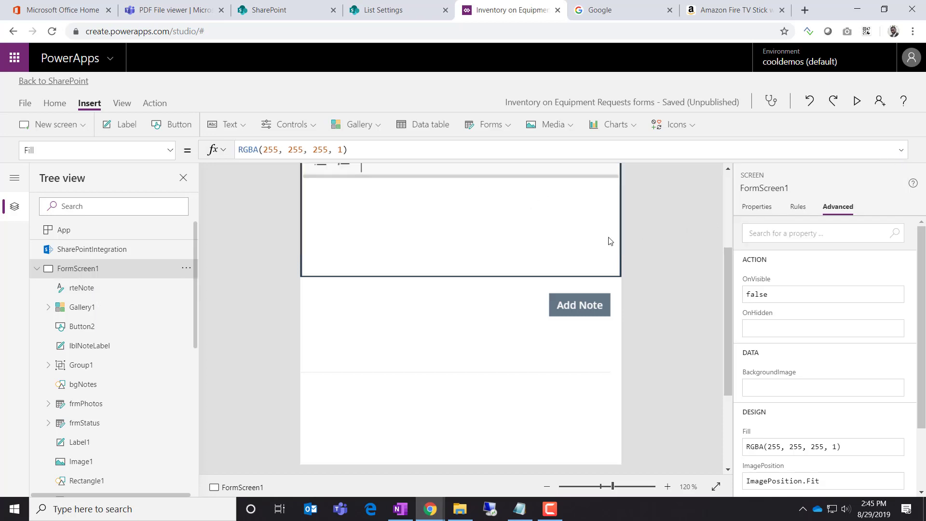
scroll(599, 242, up, 3)
scroll(583, 251, down, 2)
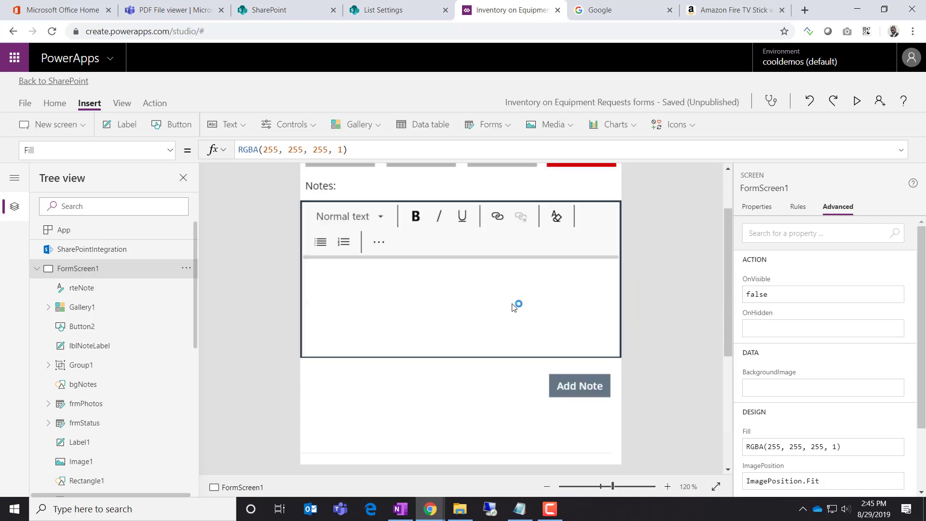
scroll(516, 304, up, 2)
scroll(516, 307, down, 3)
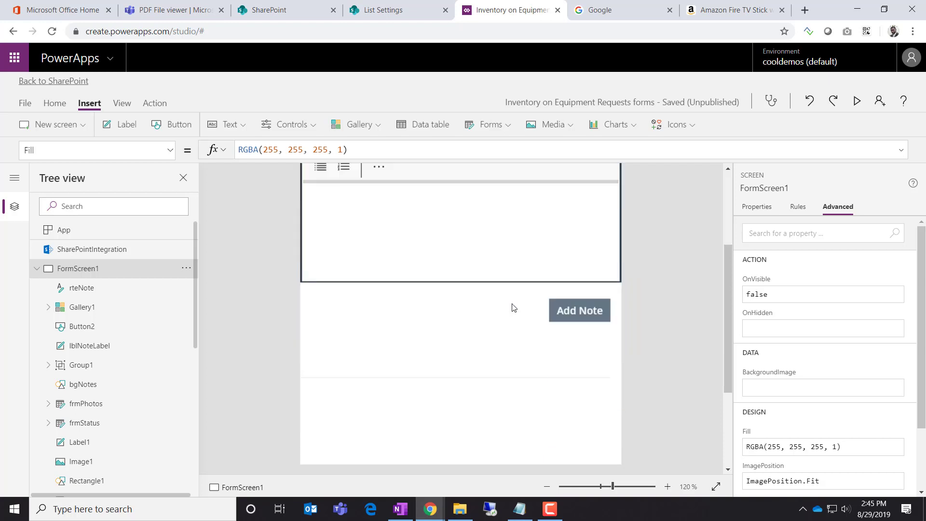
scroll(514, 308, up, 2)
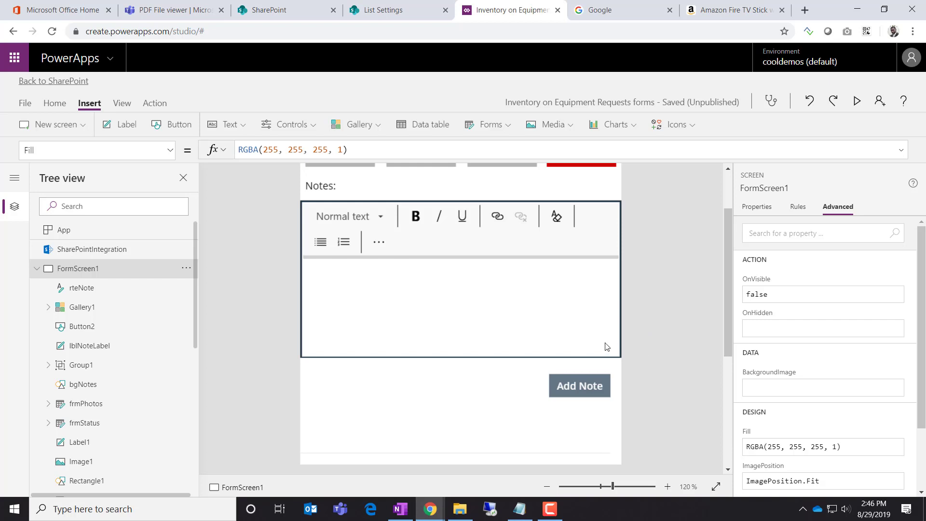
scroll(111, 347, down, 10)
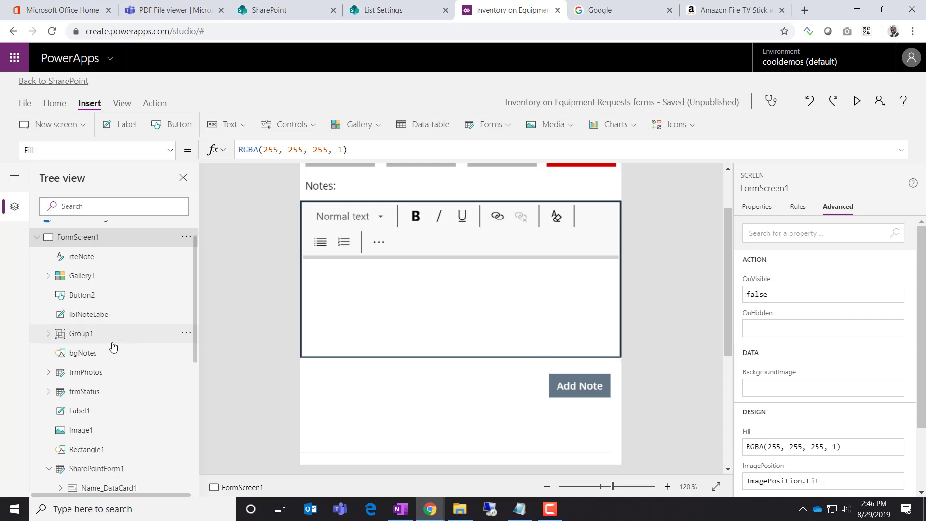
scroll(112, 347, down, 1)
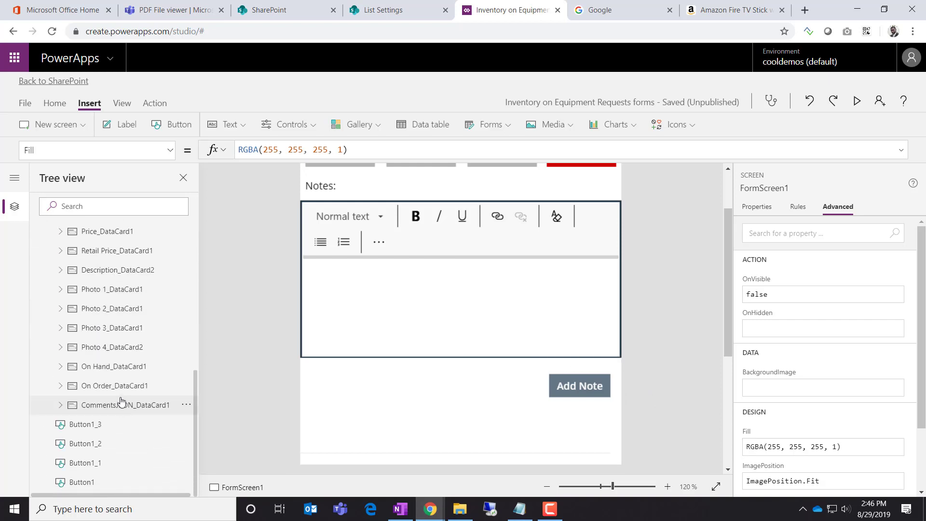
Save the form app, confirm publishing it to SharePoint, and go back to the editor
click(25, 103)
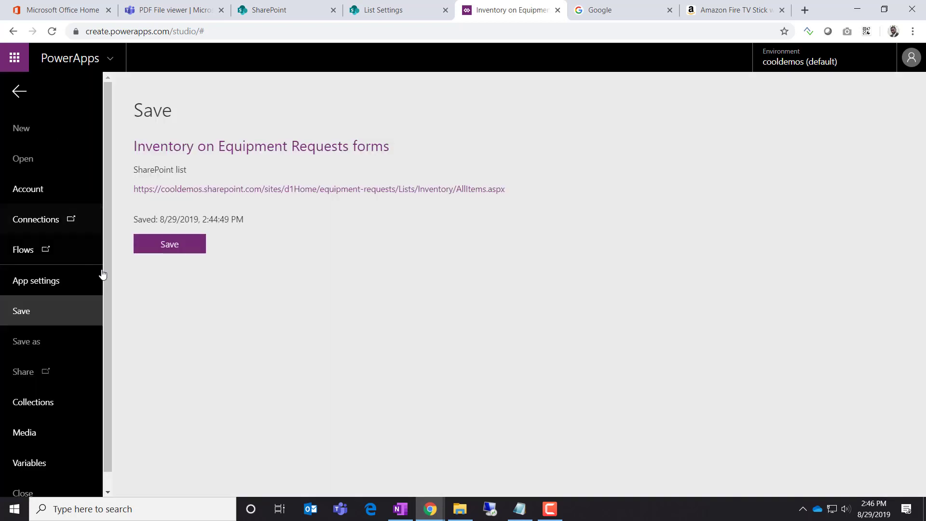
click(159, 248)
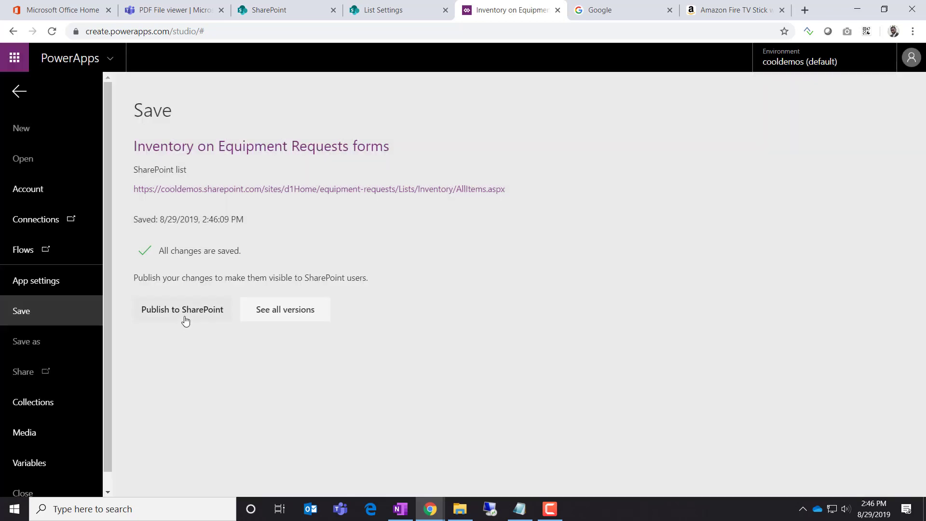
click(183, 313)
click(537, 306)
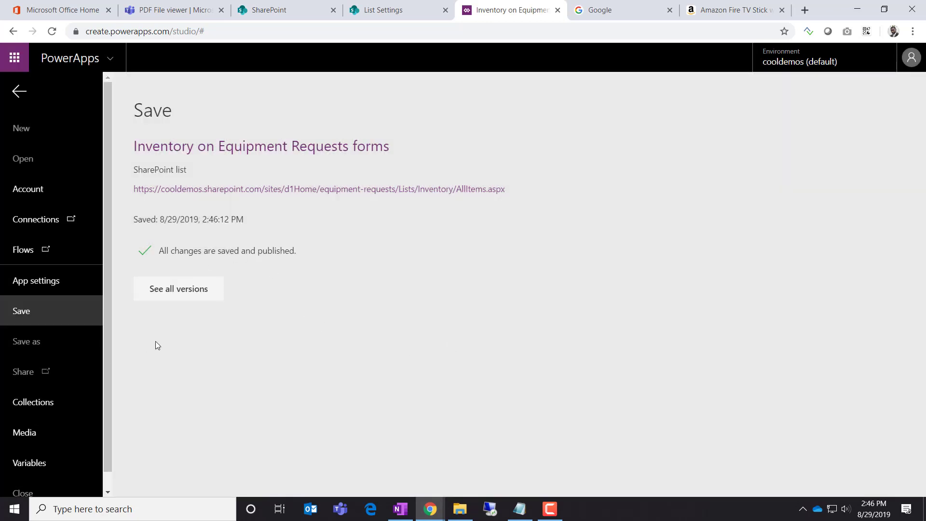
click(20, 94)
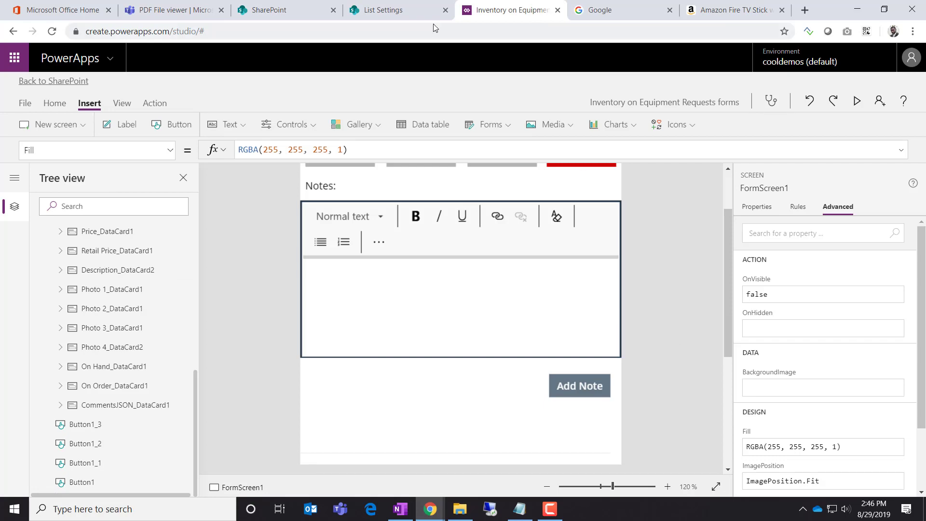
click(415, 14)
Open the ASUS Beast Mode item from the SharePoint Inventory list
click(491, 18)
click(420, 14)
click(94, 141)
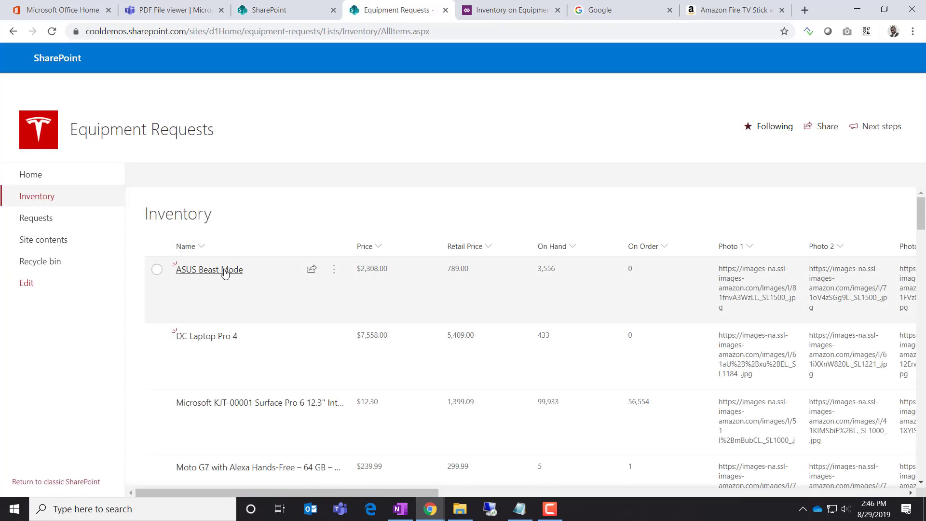
click(237, 281)
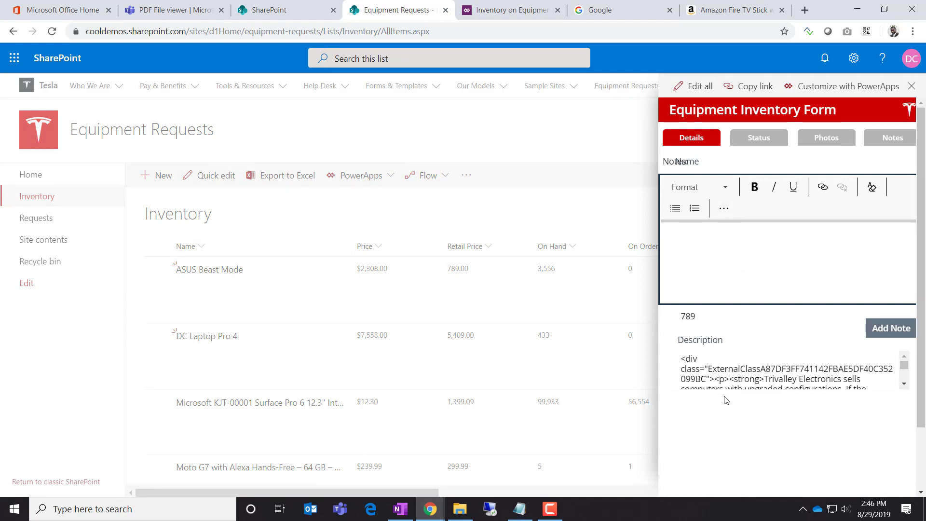
Post the test note 'sdafsfdsafdsa' with Add Note, then return to Power Apps Studio
click(734, 262)
text(sdafsfdsafdsa)
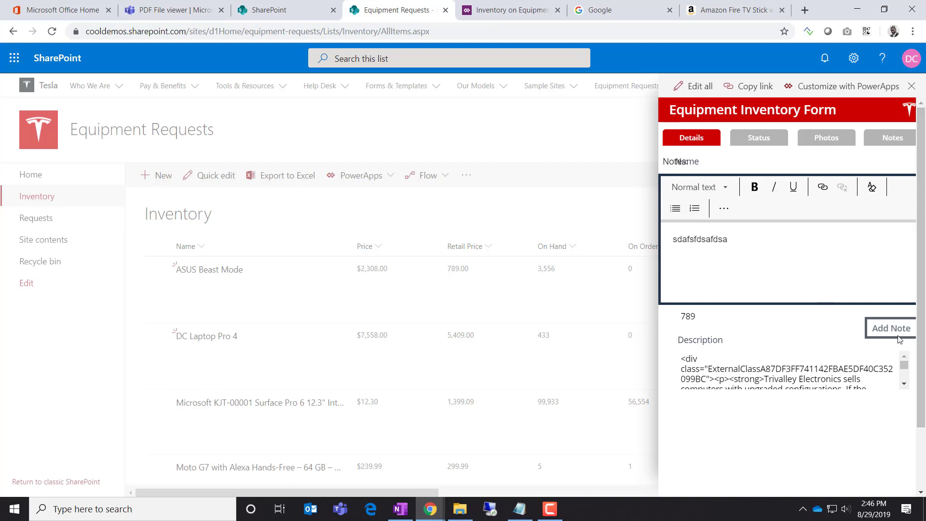
click(900, 338)
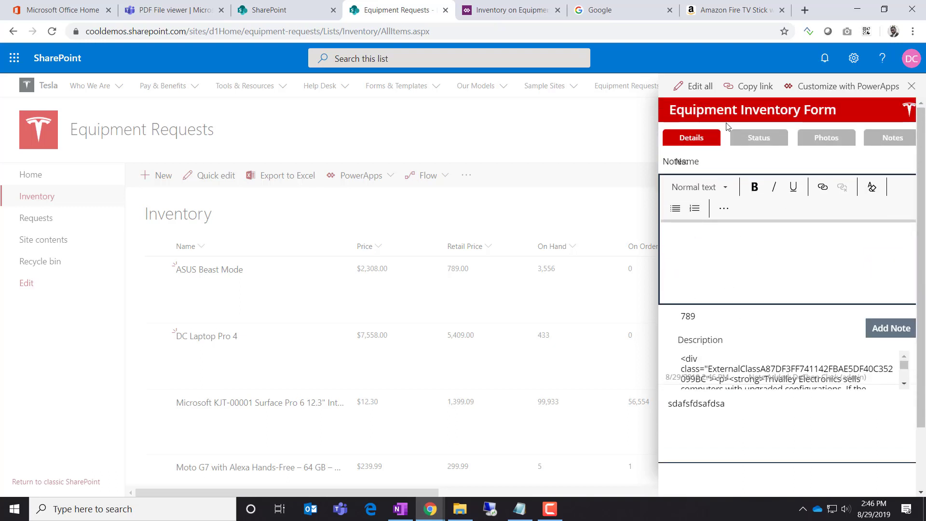
click(483, 11)
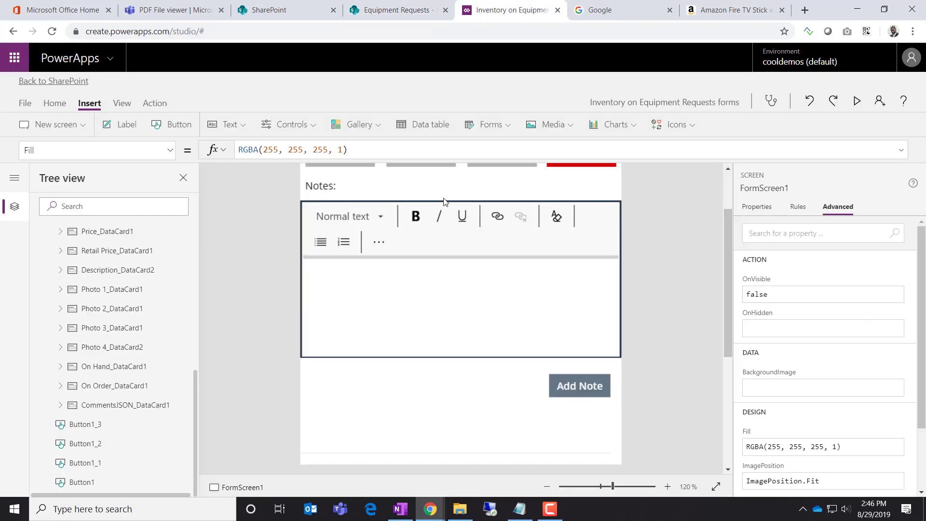
Group rteNote, Gallery1, Button2 and lblNoteLabel together into Group2
scroll(181, 284, up, 10)
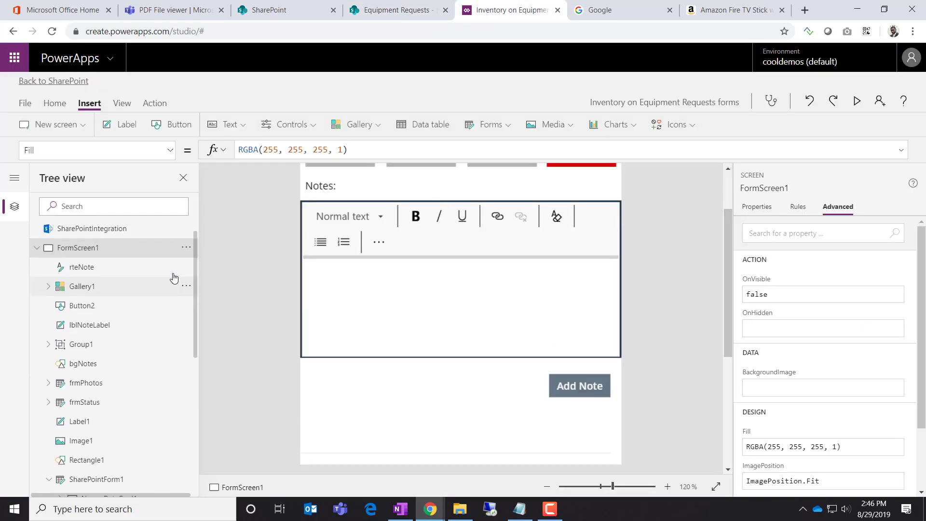
click(365, 321)
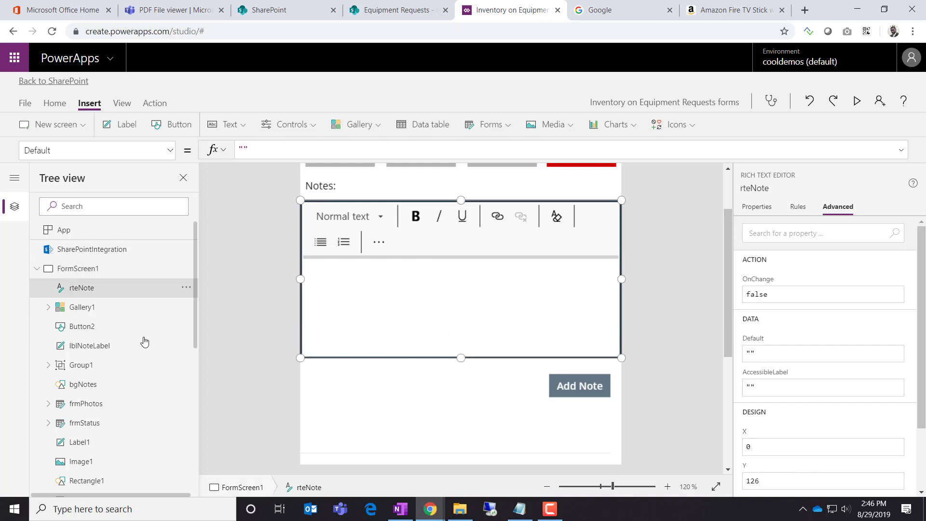
ctrl+click(86, 309)
scroll(641, 231, up, 2)
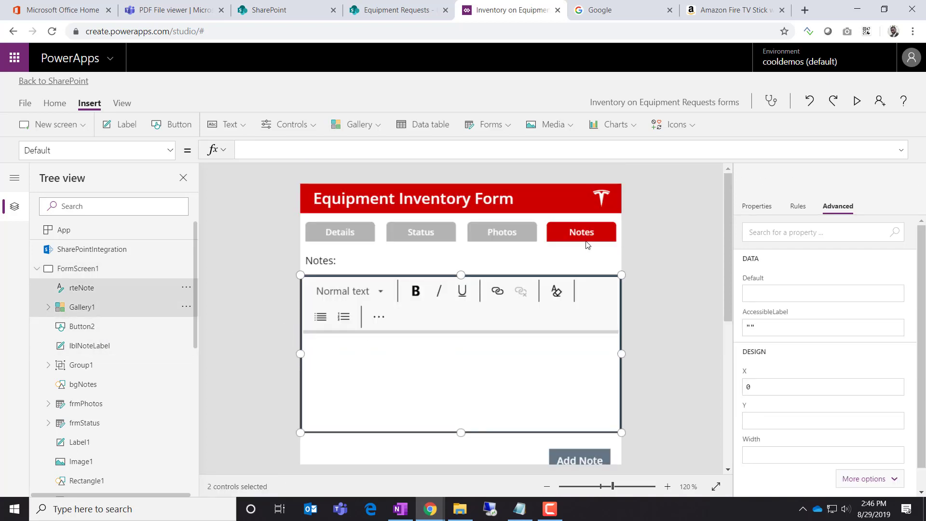
scroll(624, 249, down, 2)
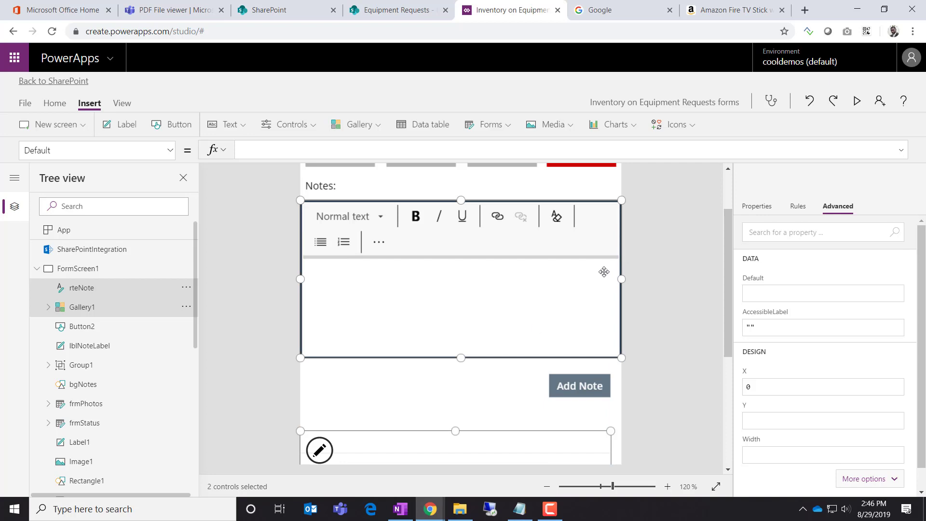
ctrl+click(87, 330)
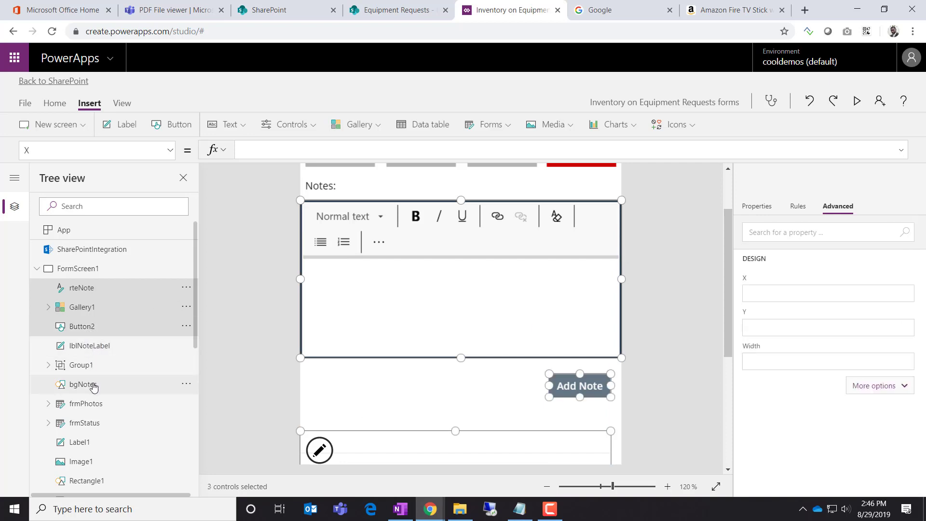
ctrl+click(94, 349)
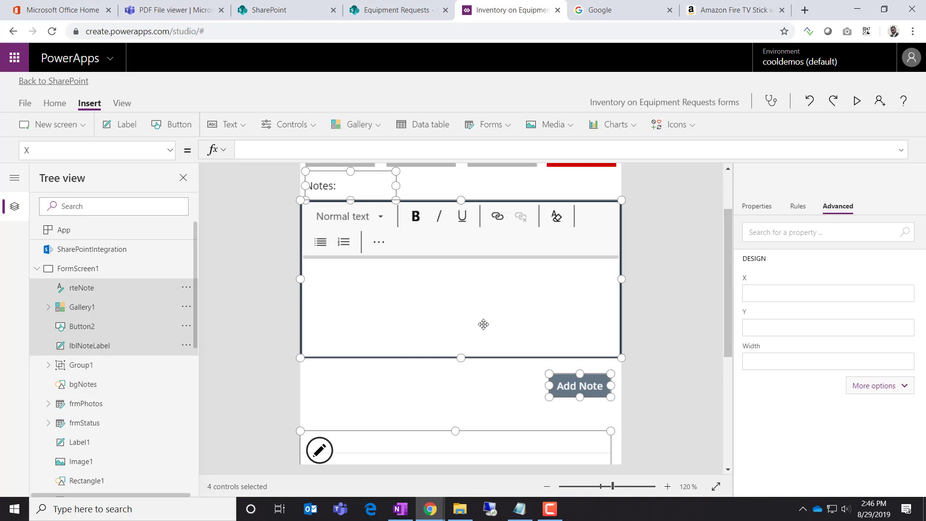
scroll(574, 326, down, 2)
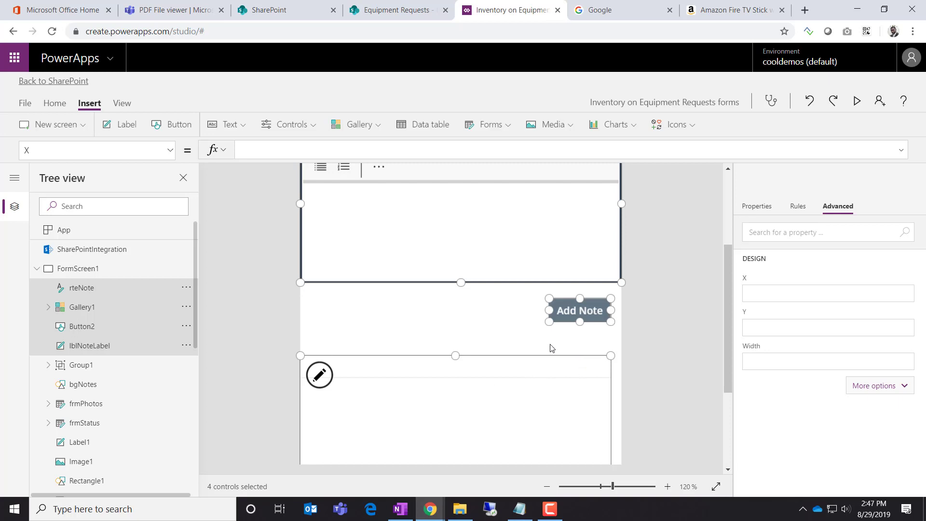
scroll(598, 305, up, 4)
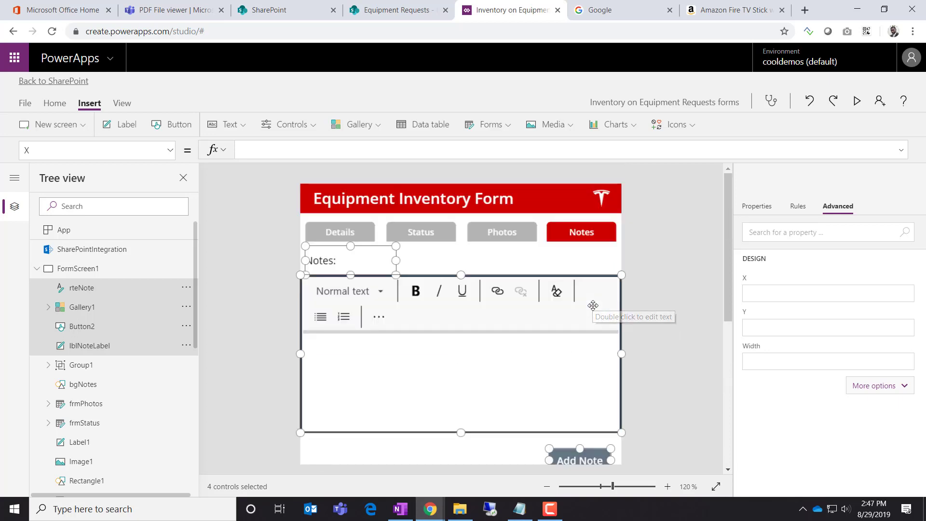
click(186, 287)
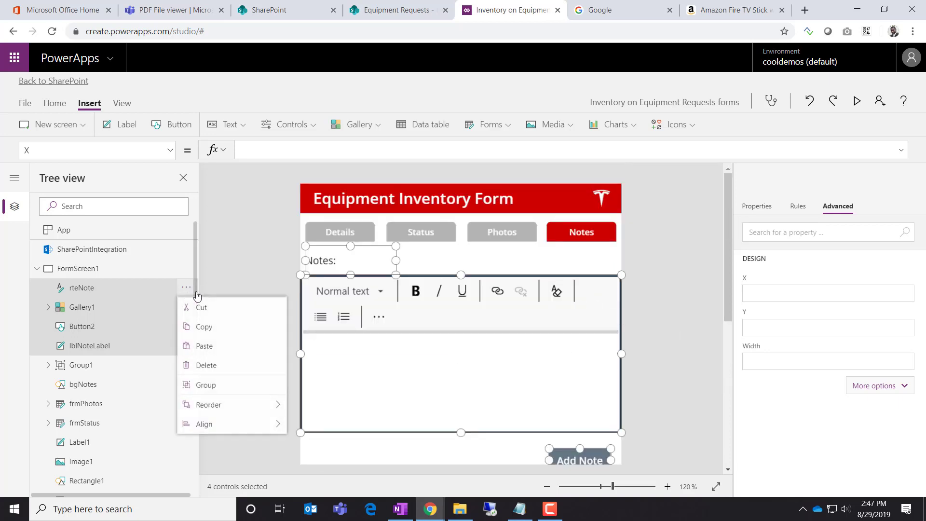
click(213, 385)
Set Group2's Visible property to varNotes
click(169, 151)
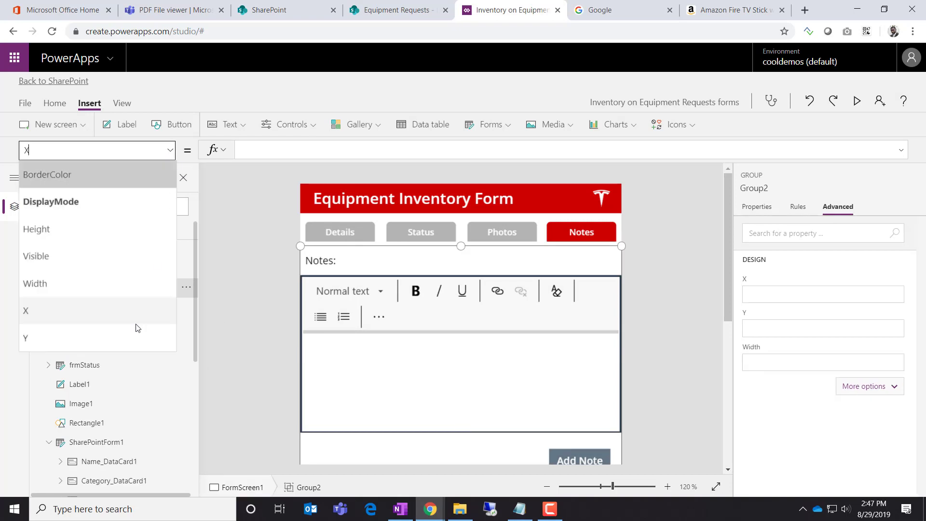
click(145, 254)
double_click(250, 153)
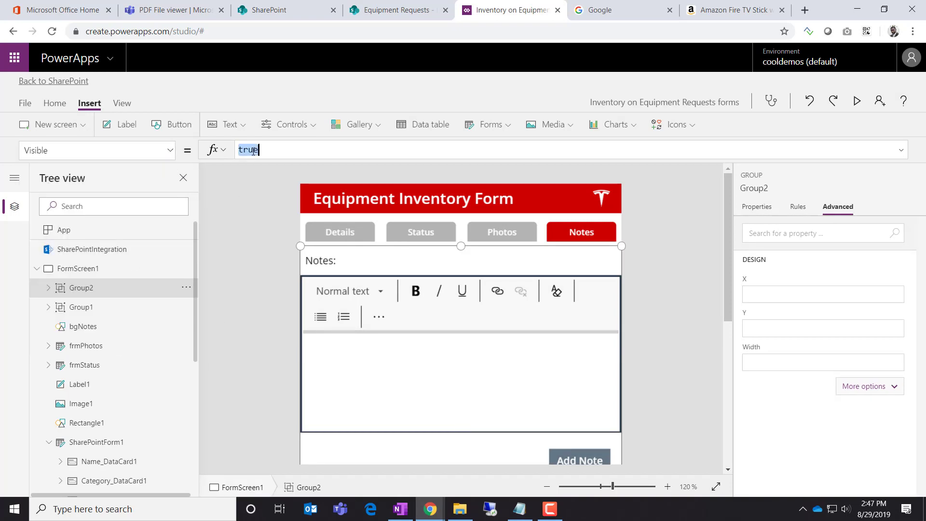
text(vart)
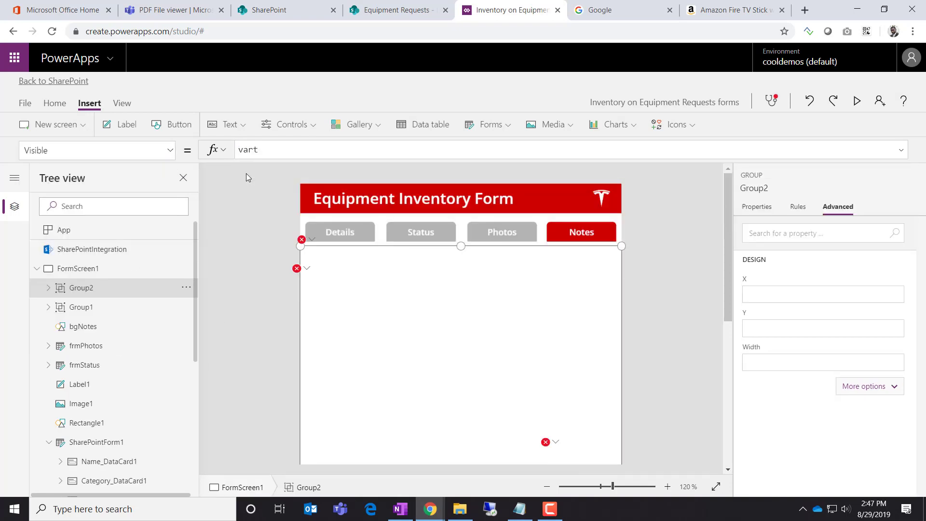
key(BackSpace)
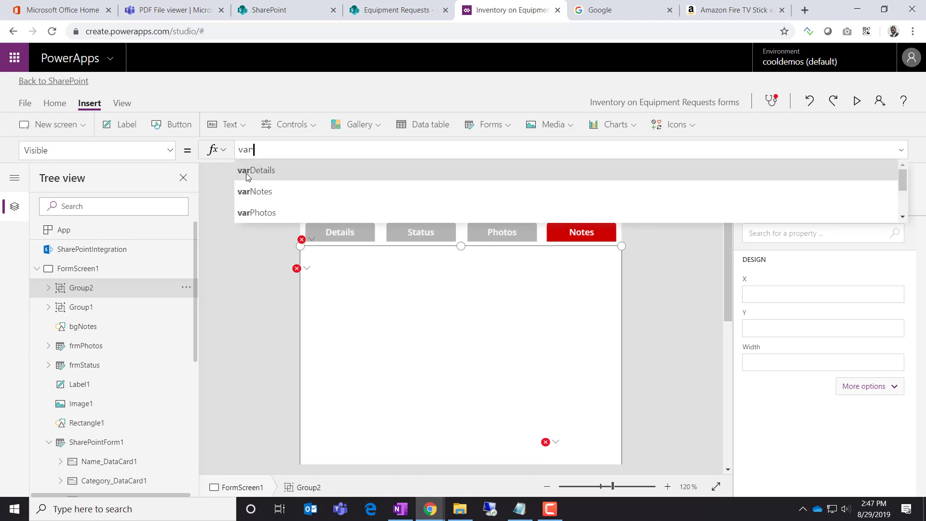
click(243, 192)
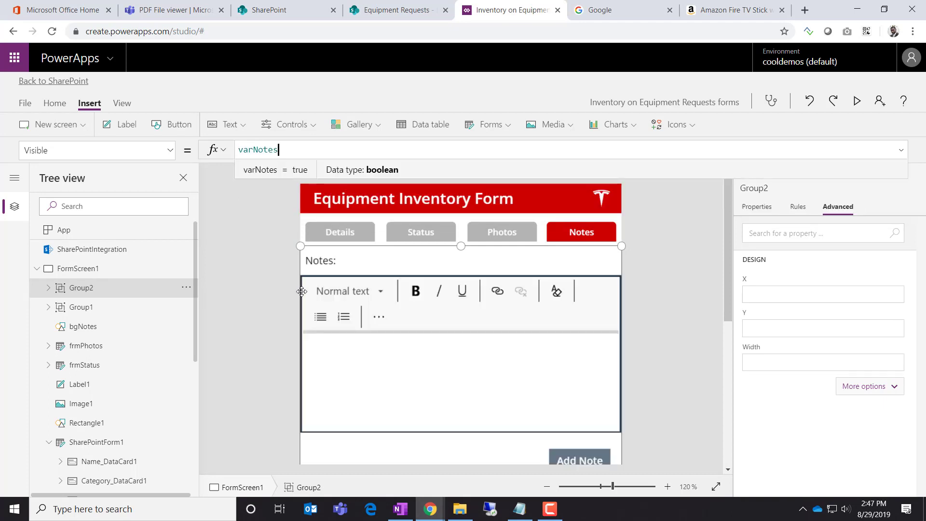
Switch between the Photos, Status and Notes tabs to confirm the notes group shows only on Notes
alt+click(530, 237)
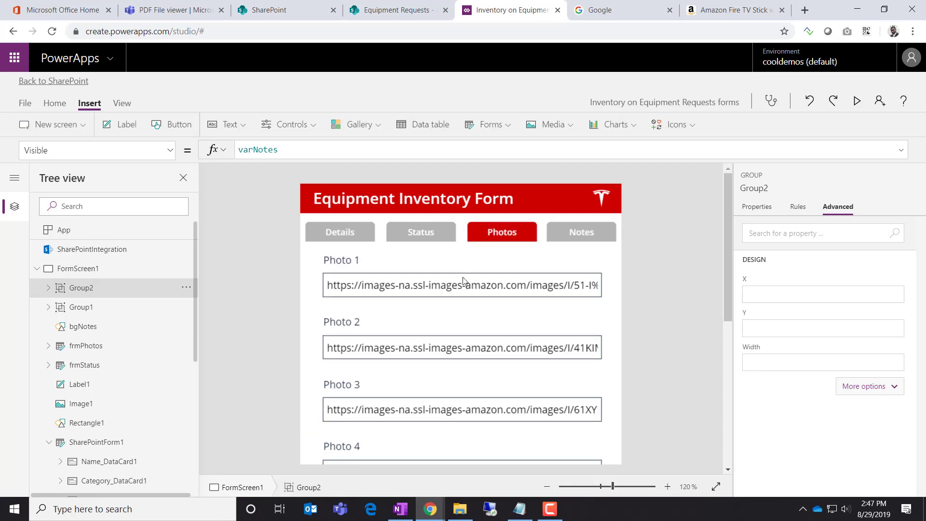
scroll(436, 344, down, 5)
scroll(434, 345, up, 6)
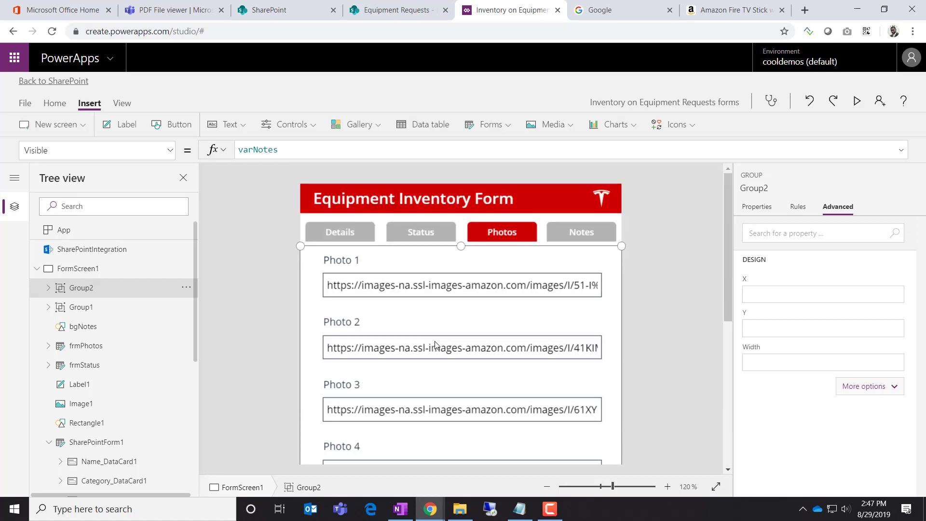
alt+click(432, 237)
scroll(428, 356, down, 5)
scroll(428, 356, up, 5)
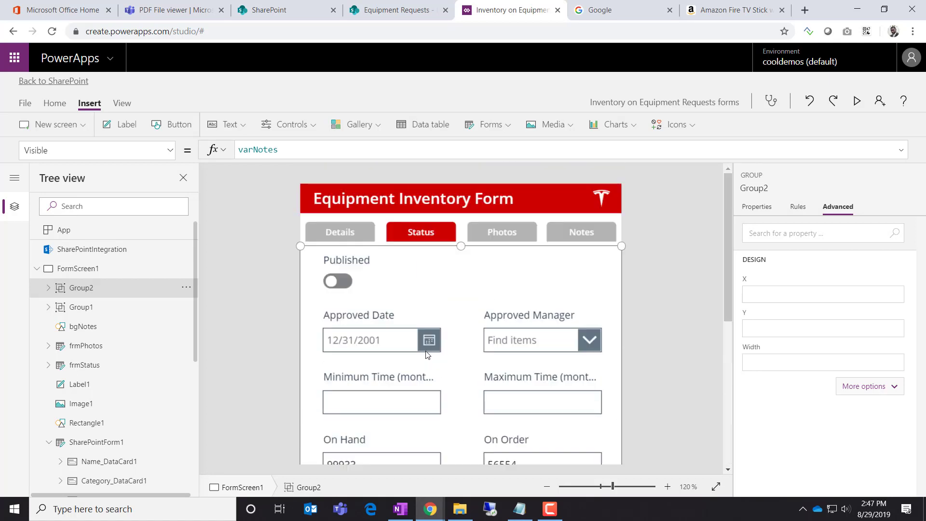
alt+click(567, 237)
scroll(574, 327, down, 5)
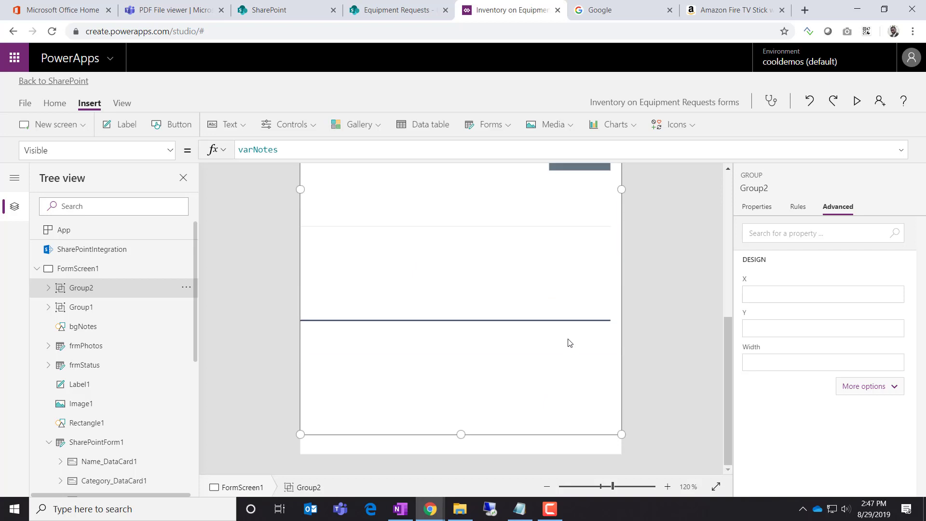
scroll(570, 341, up, 5)
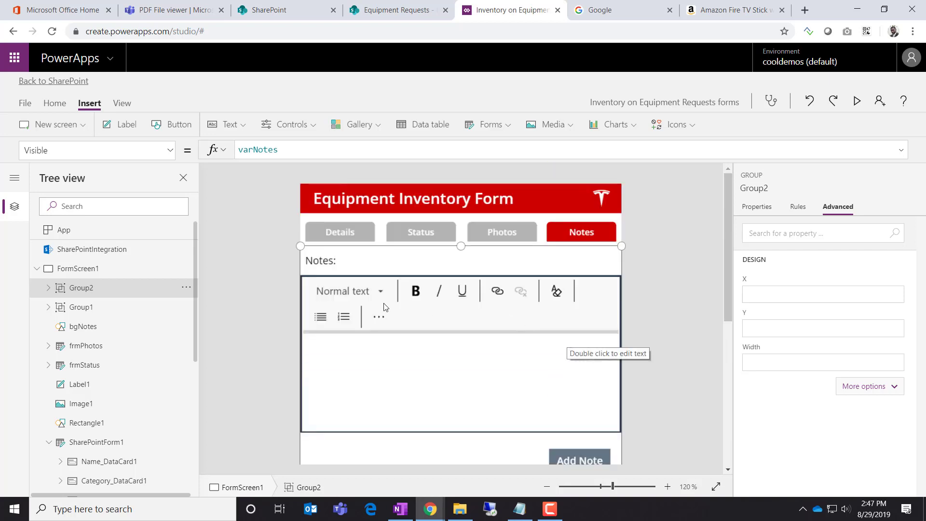
Save the grouped-notes update, publish it to SharePoint, and switch to the Equipment Requests tab
click(24, 103)
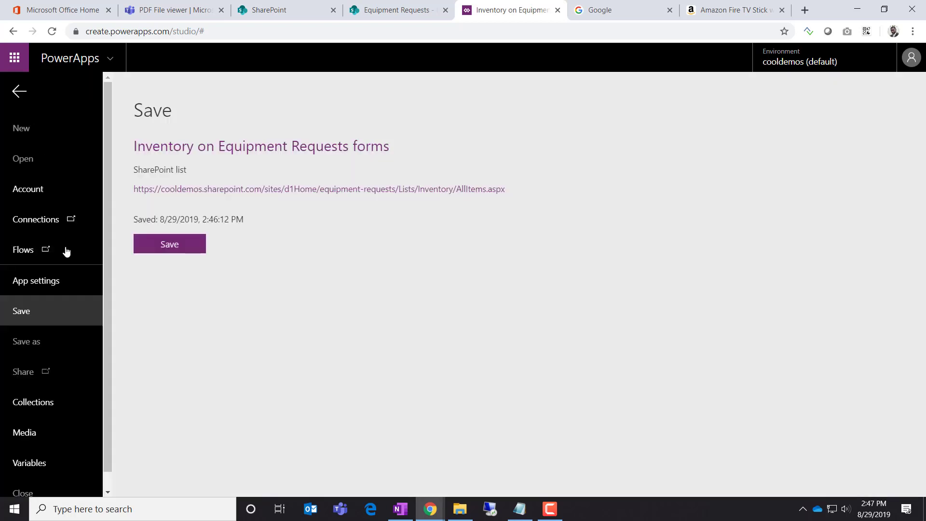
click(173, 244)
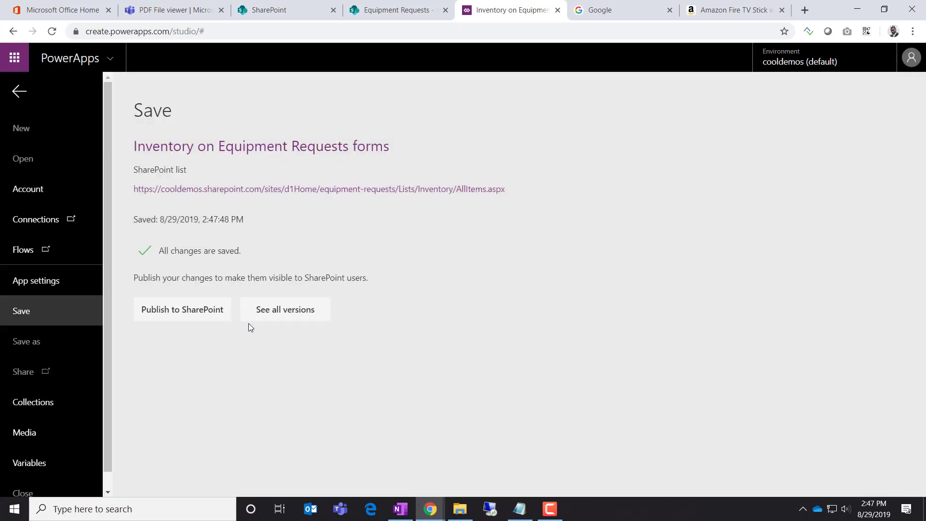
click(189, 319)
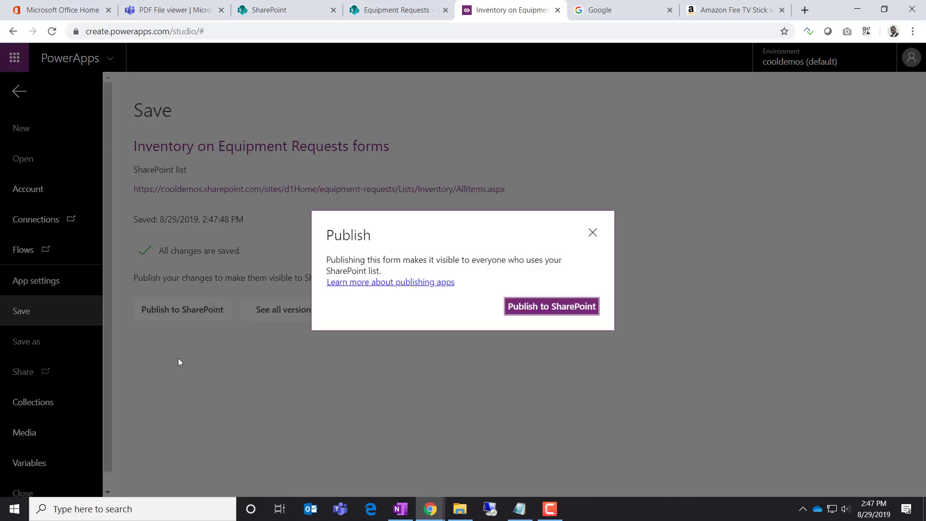
click(535, 311)
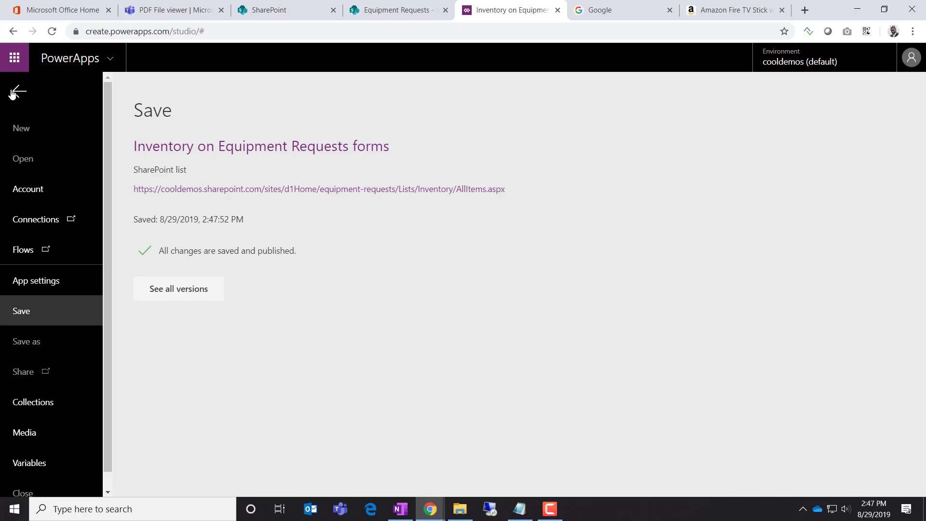
click(389, 10)
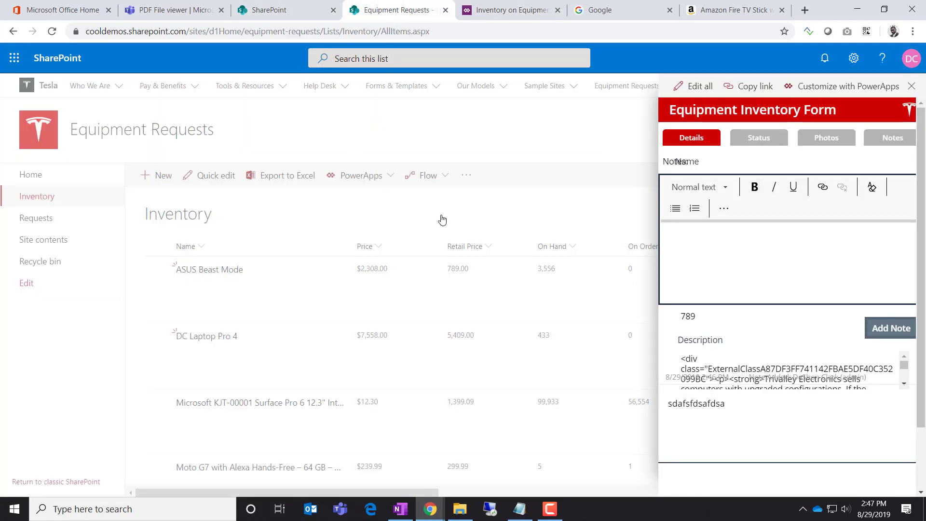
Reload the list, open ASUS Beast Mode, and step through its Status, Photos and Notes tabs
key(F5)
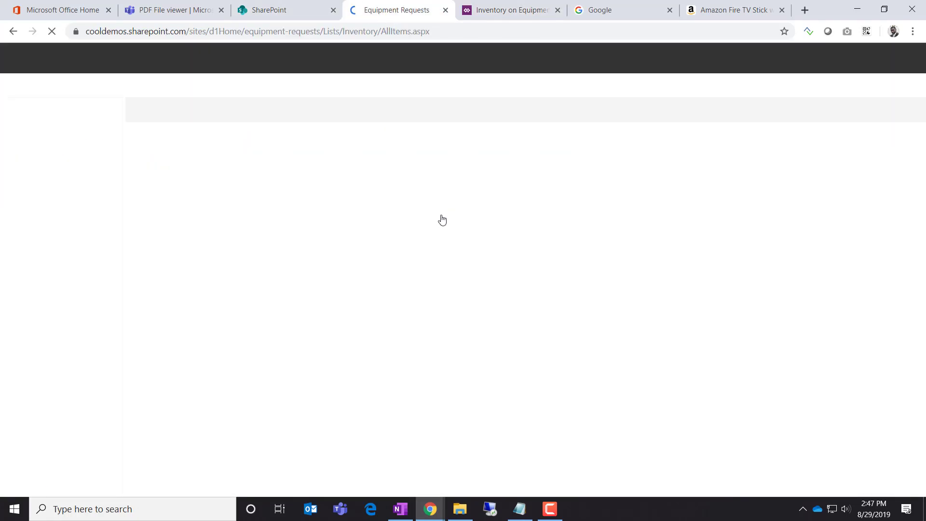
click(219, 271)
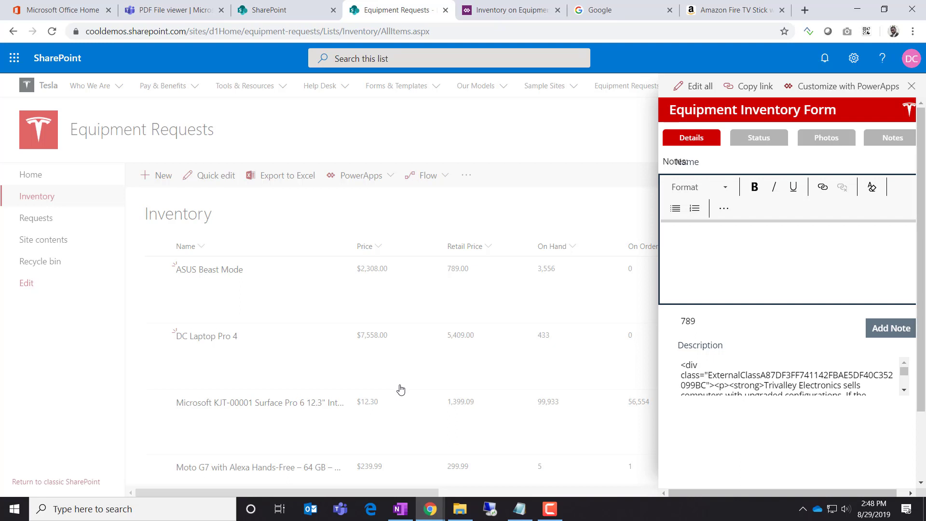
key(F5)
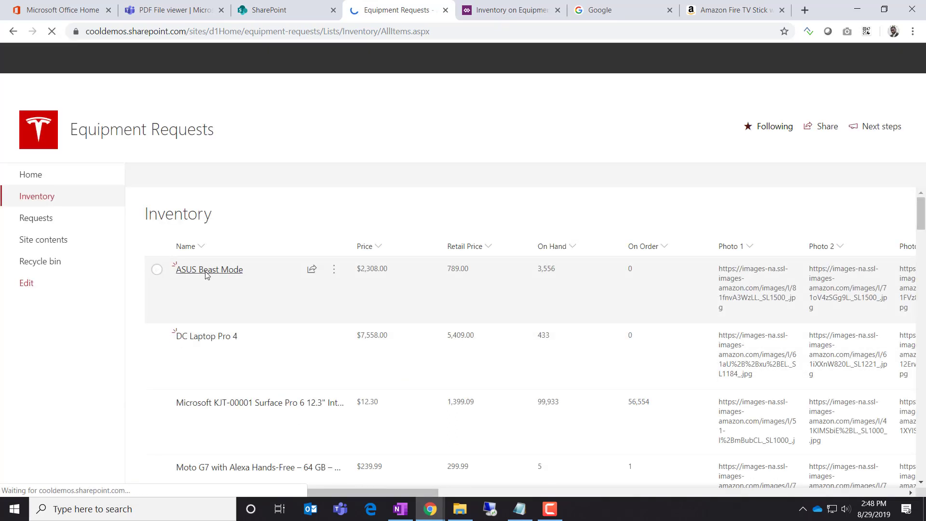
click(207, 274)
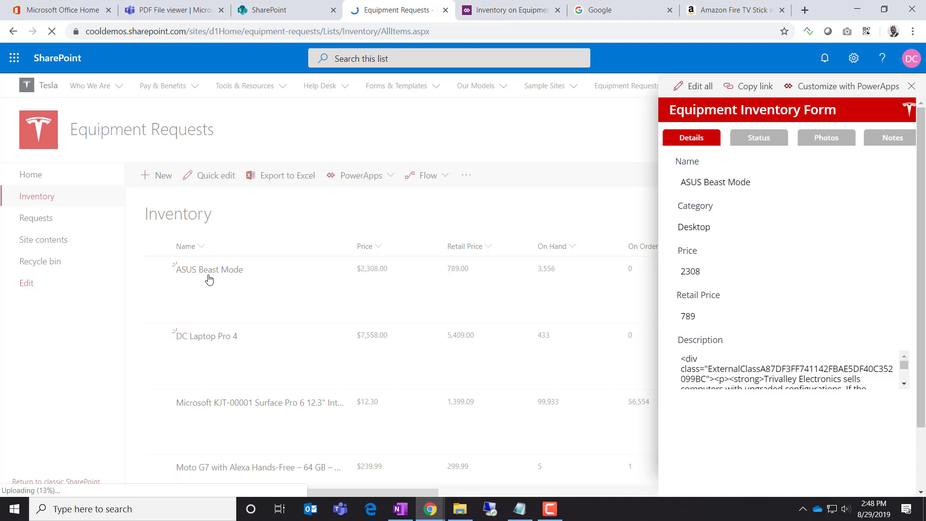
click(759, 139)
click(827, 139)
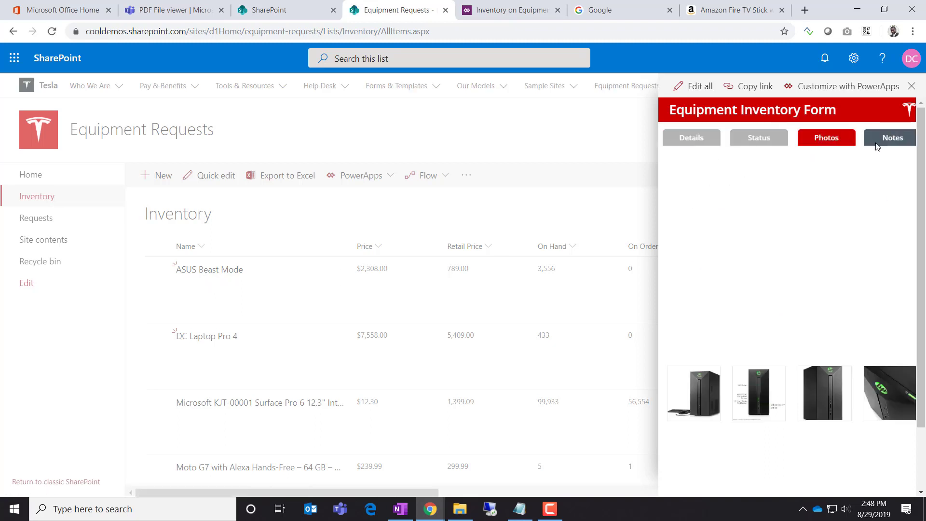
click(877, 144)
Post the notes 'gfdsgf' and 'gfdsgfdsgfds' in view mode
click(832, 267)
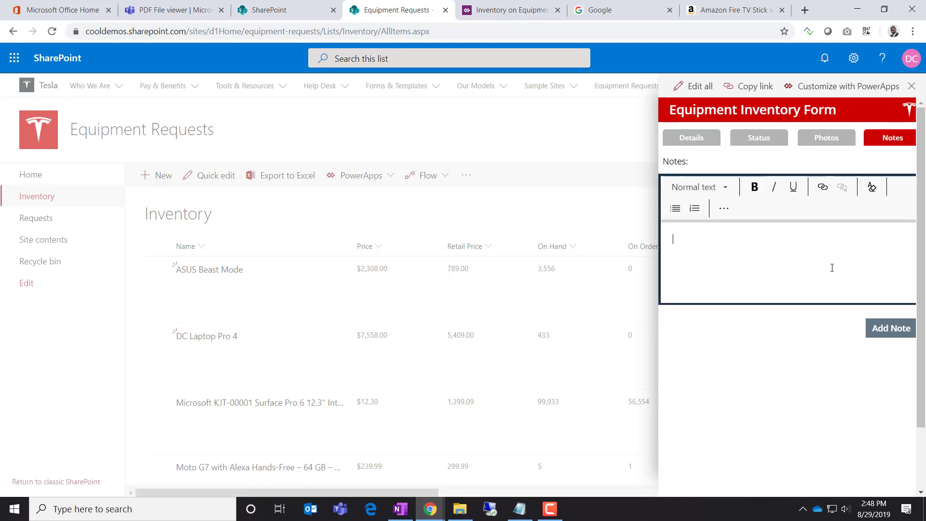
text(sgfdsgfdsgfdsgfds)
key(ctrl+a)
text(gfdsgf)
click(894, 334)
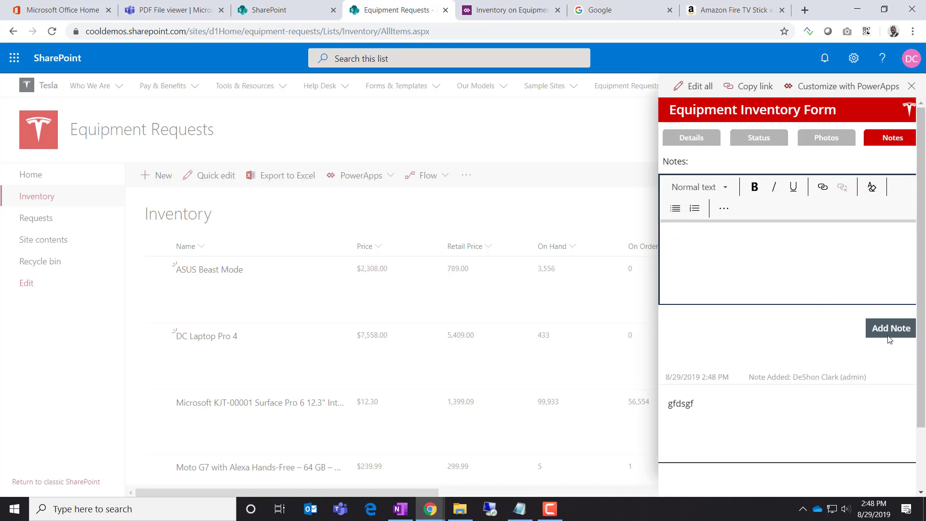
click(775, 275)
text(gfdsgfdsgfds)
click(891, 337)
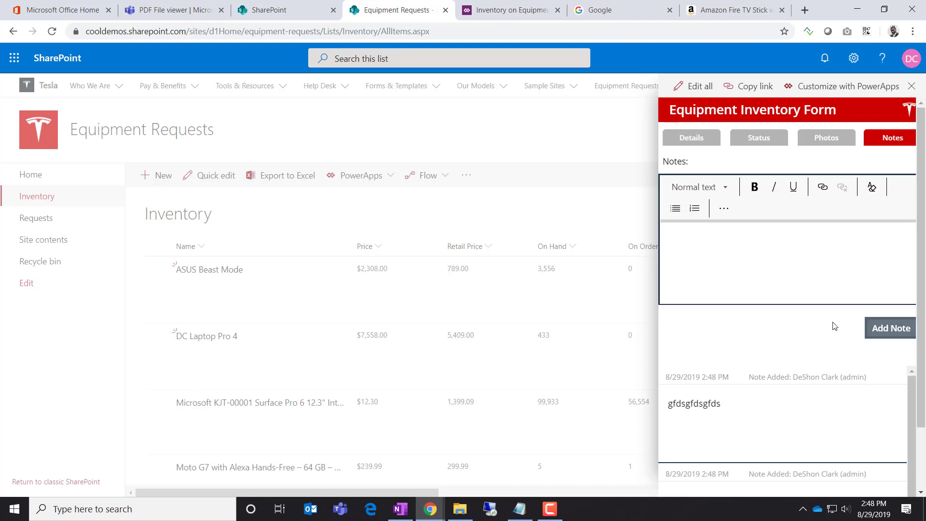
In Edit all mode, post notes 'gfdsgfdsgfds' and 'gfdsgfdsgfdsgfd', then return to Power Apps
click(703, 90)
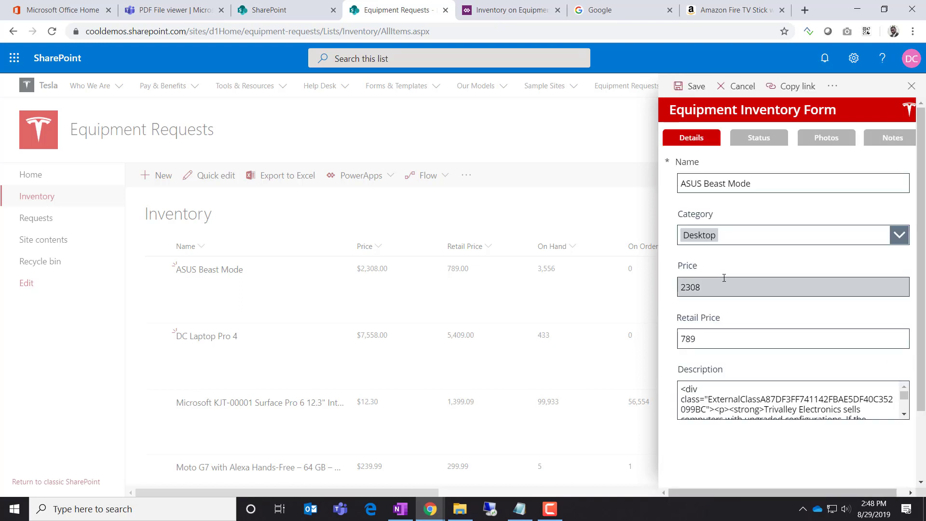
click(893, 137)
click(773, 257)
text(gfdsgfdsgfds)
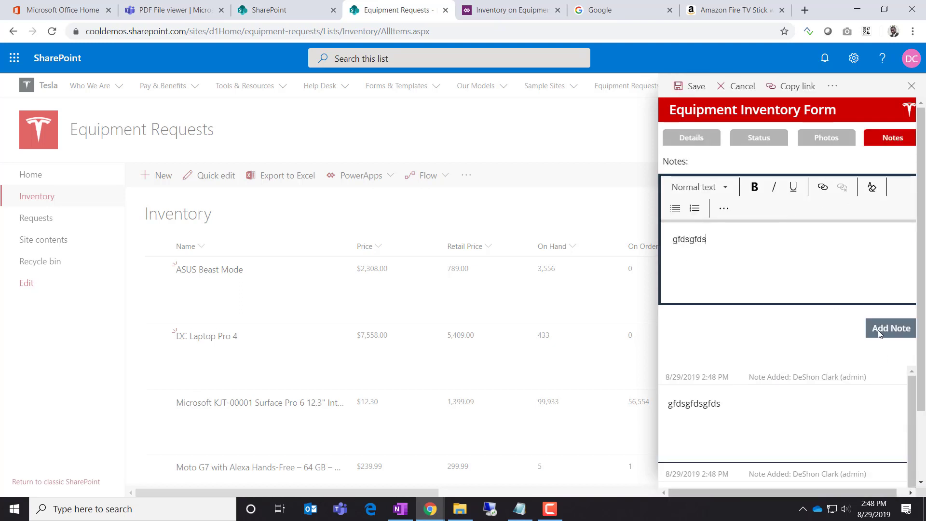
click(886, 331)
click(777, 271)
text(gfdsgfdsgfdsgfd)
click(887, 329)
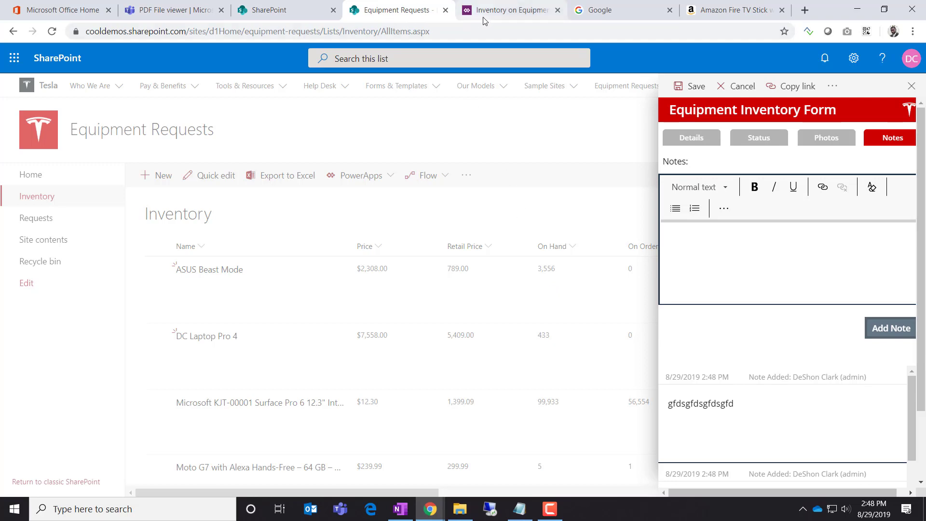
click(512, 10)
Replace Group2's DisplayMode formula DisplayMode.Edit with SharePointForm1.DisplayMode
click(21, 91)
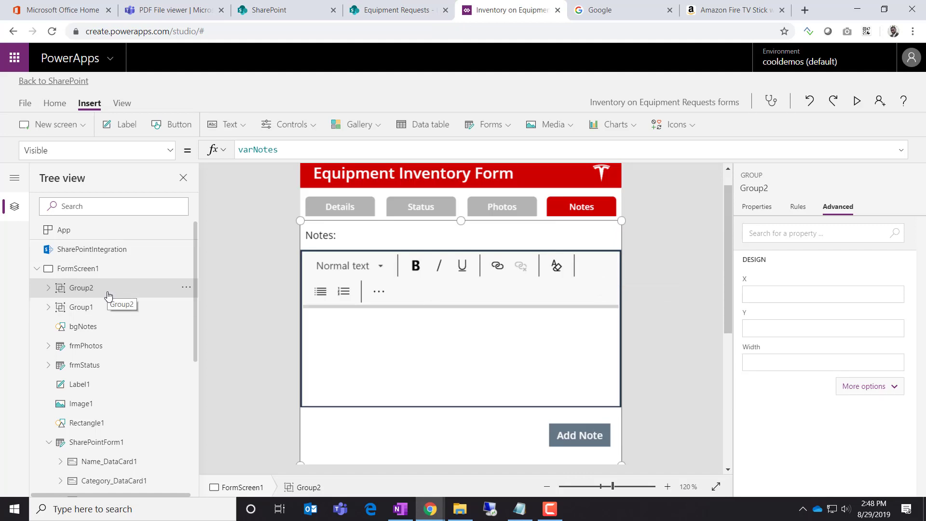
click(170, 150)
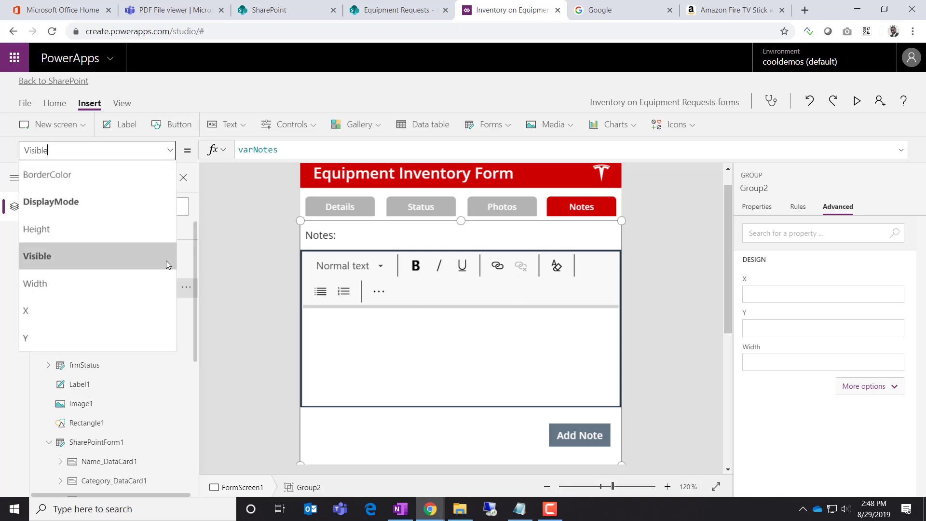
click(154, 205)
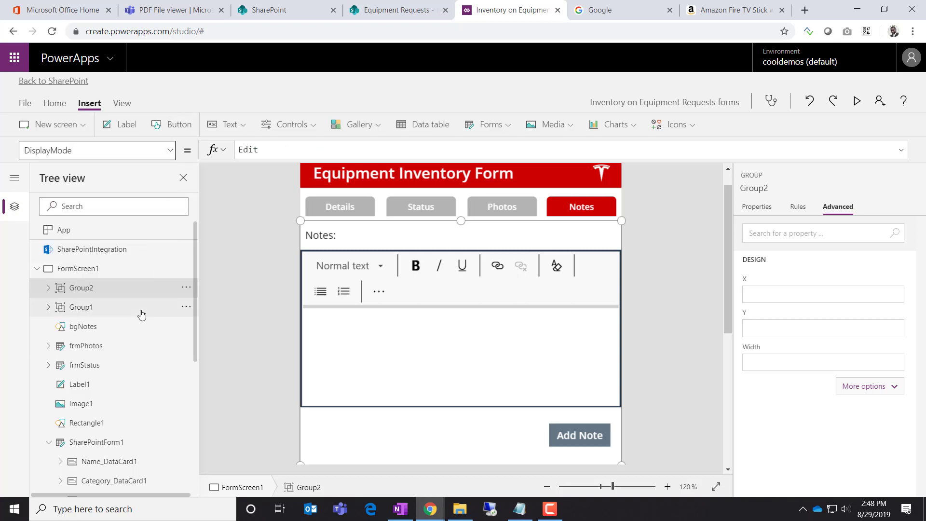
click(245, 149)
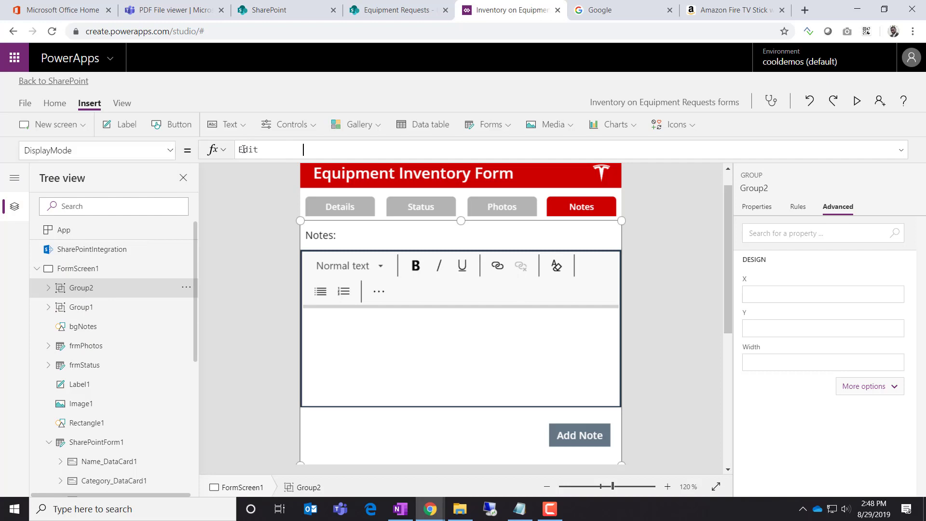
drag(334, 151, 239, 153)
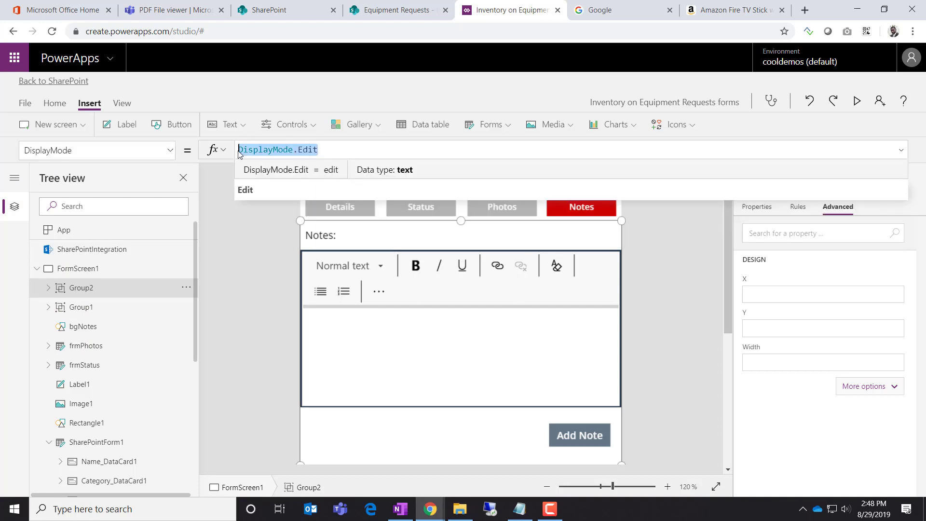
text(share)
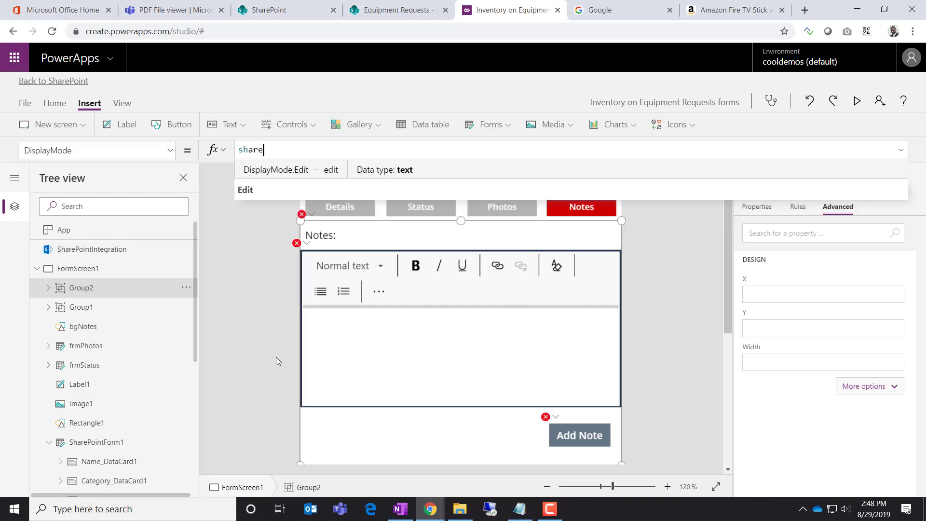
key(Tab)
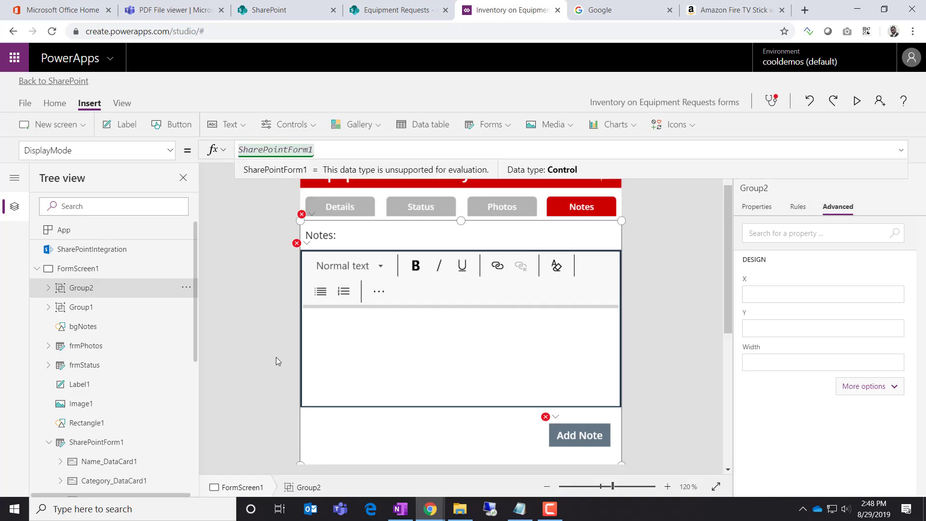
text(.)
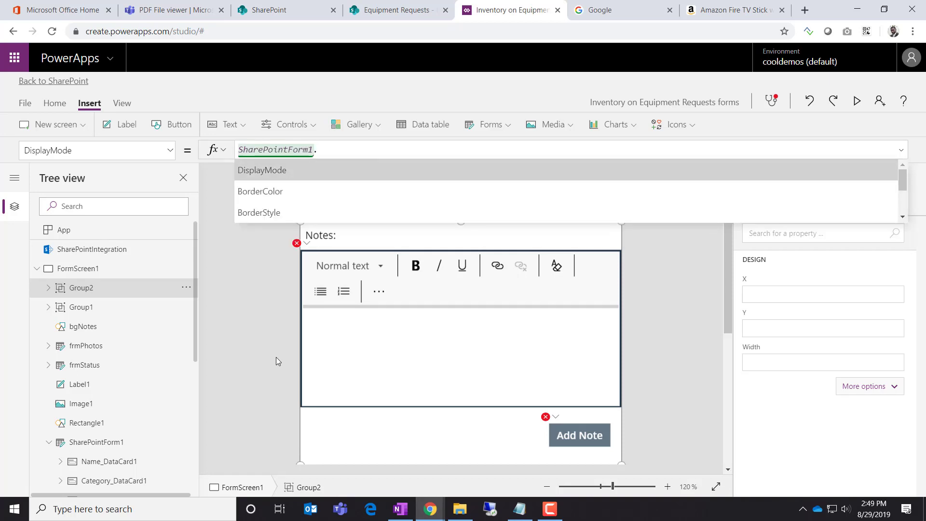
key(Tab)
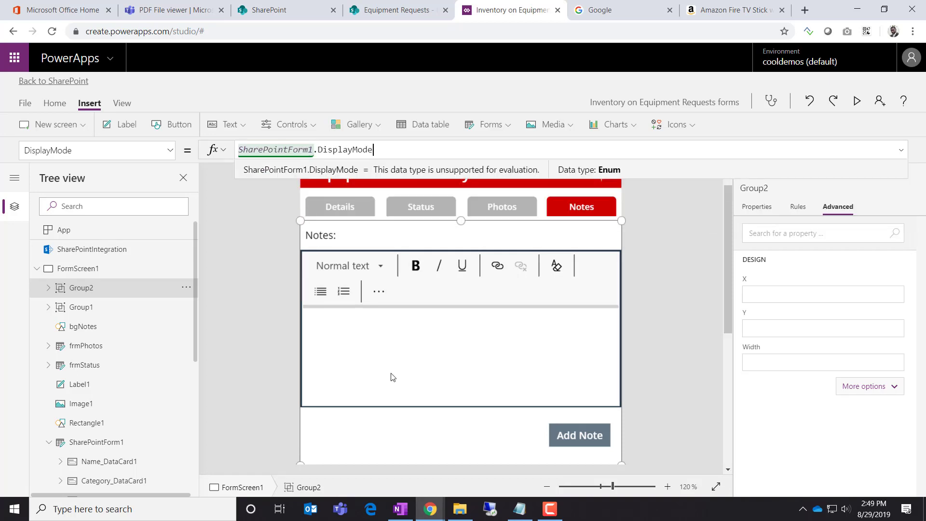
click(658, 294)
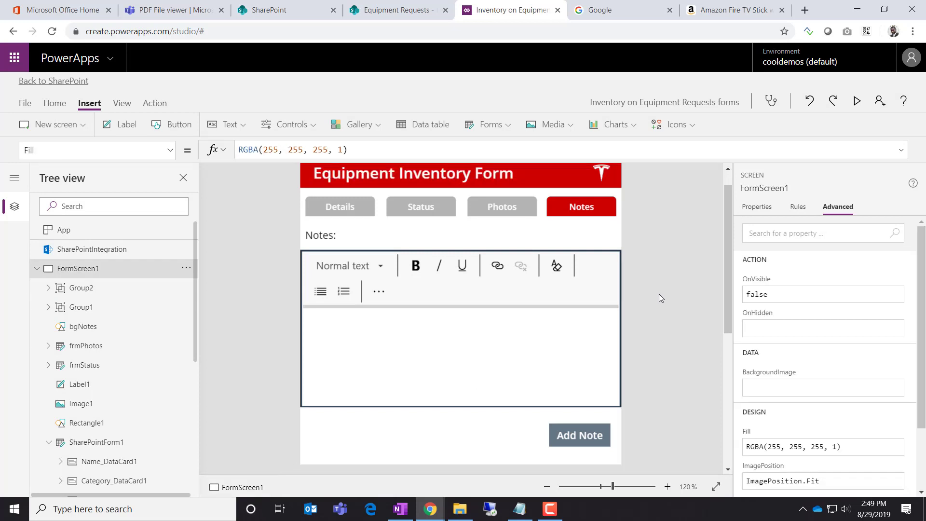
click(25, 103)
Save and publish the DisplayMode change to SharePoint, then switch to Equipment Requests
click(145, 247)
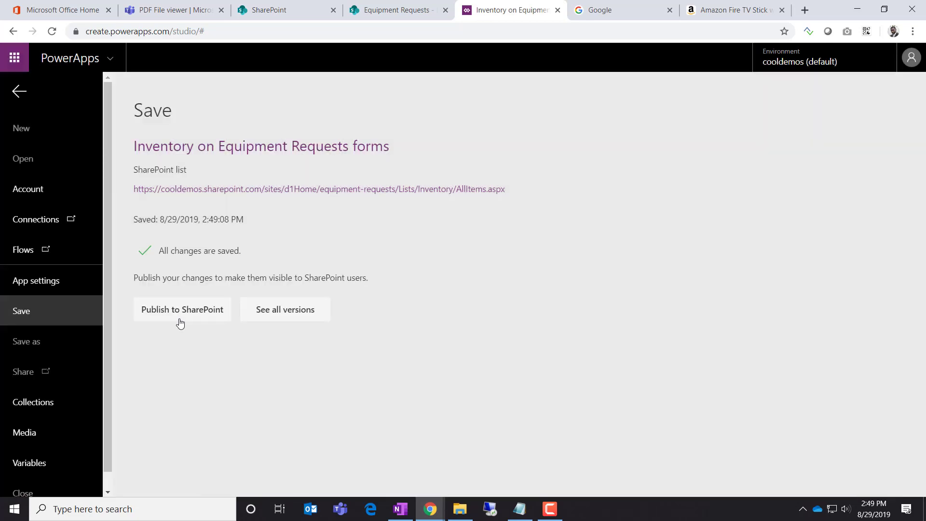
click(179, 318)
click(577, 308)
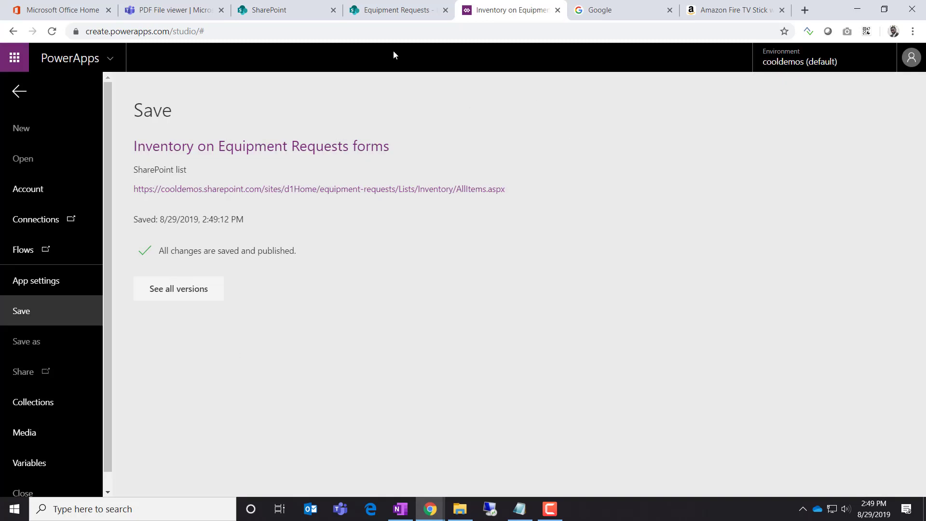
click(395, 10)
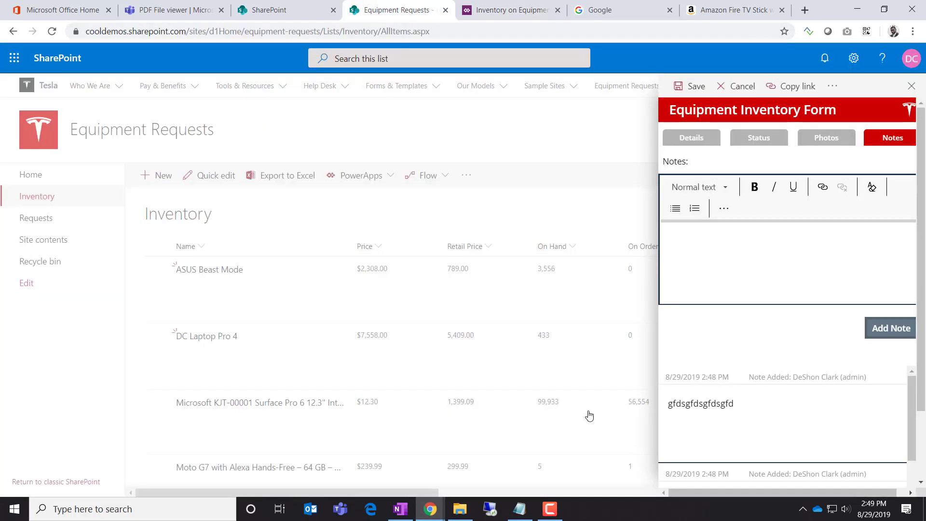
Reload the list, check the Notes, Photos, Status and Details tabs on a new item form, then close it
key(F5)
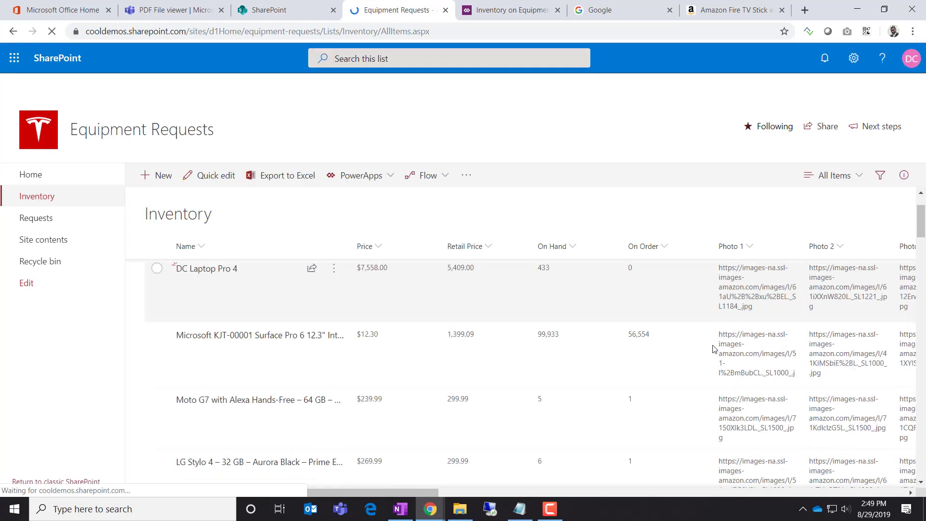
click(156, 176)
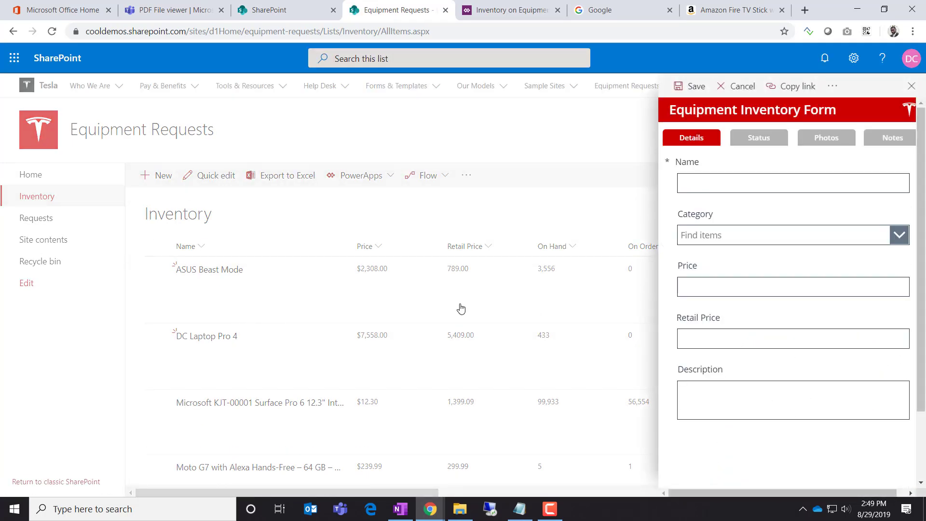
click(875, 135)
click(828, 137)
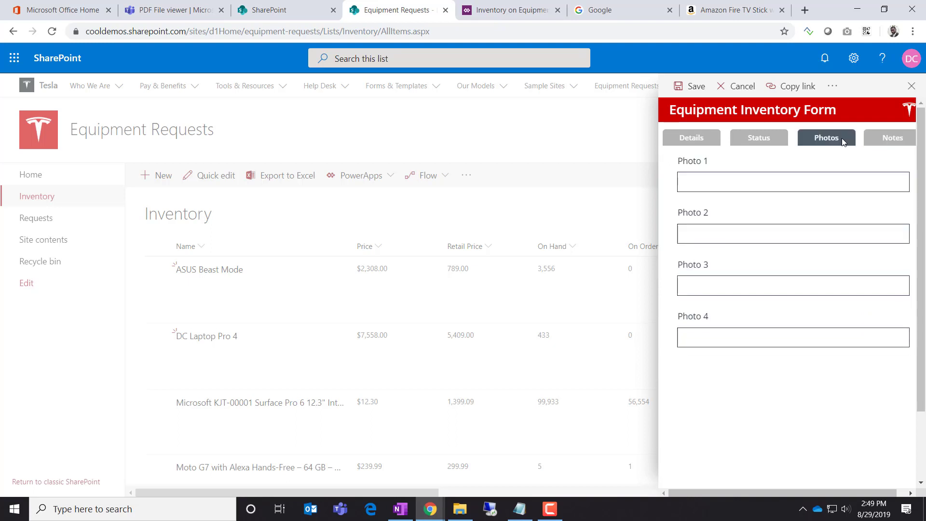
click(770, 140)
click(692, 140)
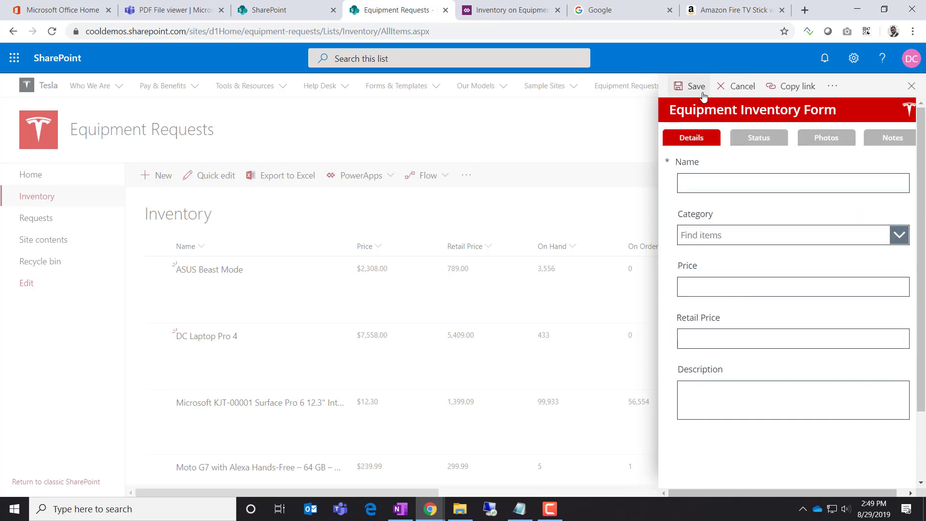
click(739, 86)
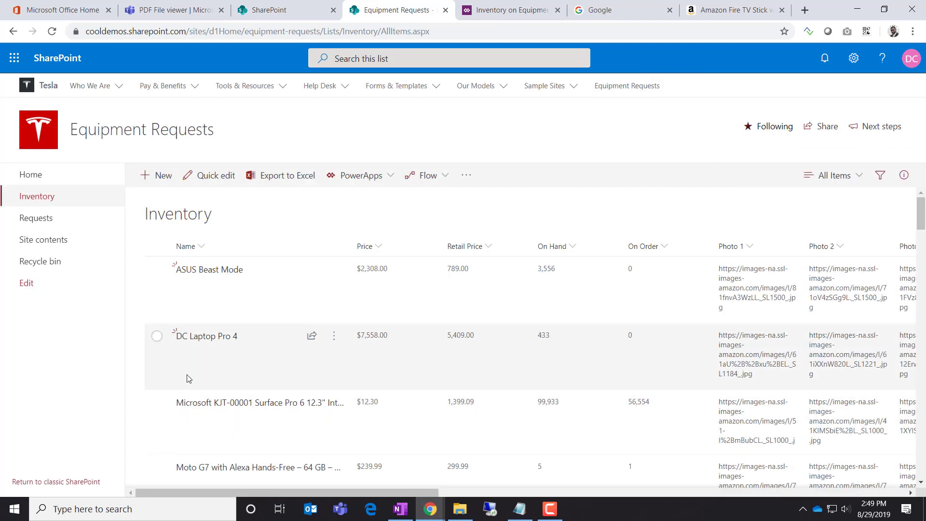
Post notes 'dsgdsfgfds' and 'gfdsgfdsgfds' on ASUS Beast Mode, then reload the list
click(208, 269)
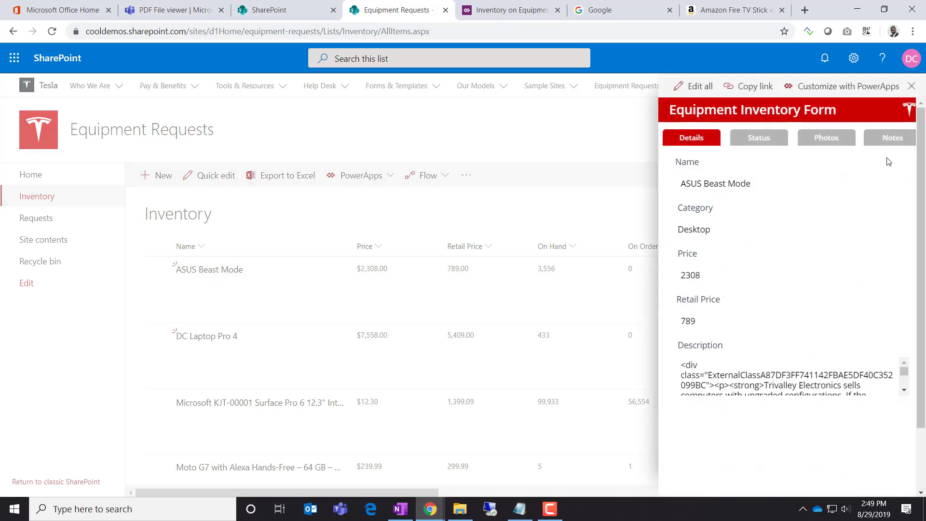
click(890, 140)
click(802, 246)
text(dsgdsfgfds)
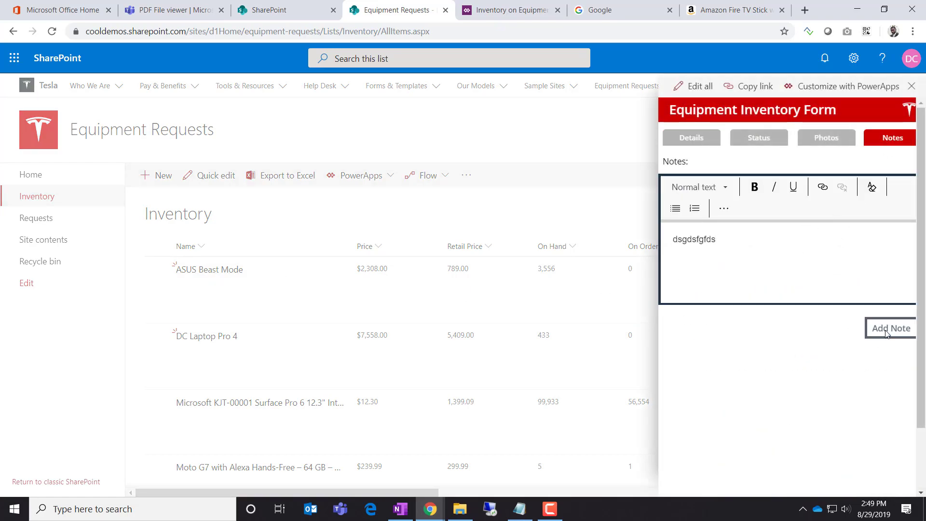
click(886, 332)
text(gfdsgfdsgfds)
click(910, 336)
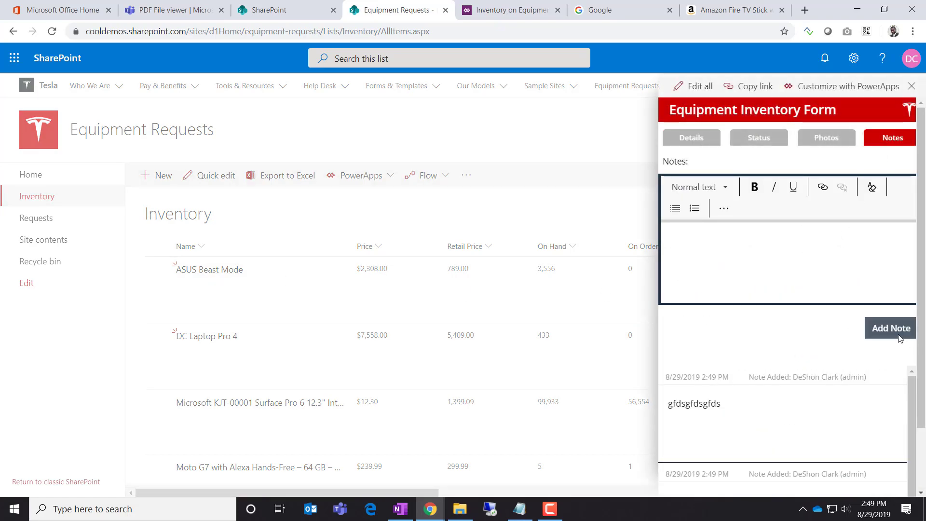
key(F5)
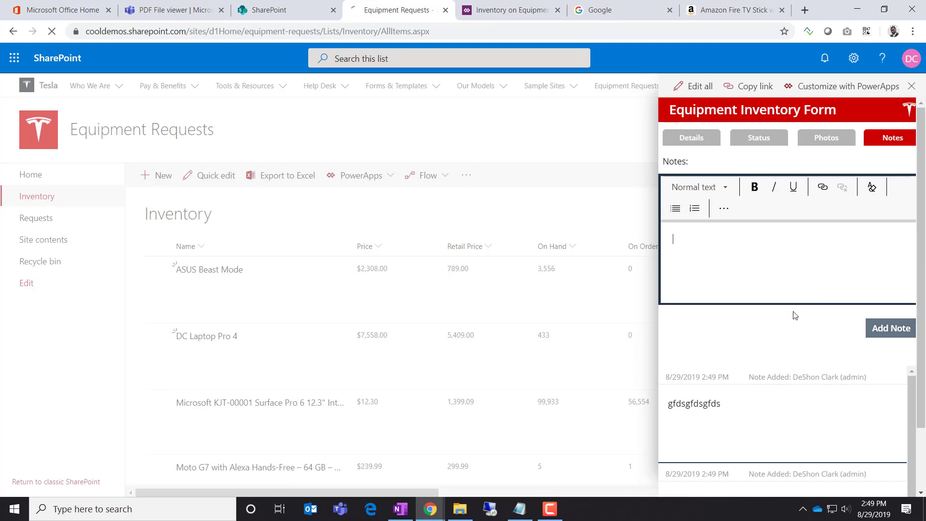
Reopen ASUS Beast Mode and post the notes 'hgfdhgdfhgfd' and 'hgfdhgfdhgfd' on its Notes tab
click(222, 271)
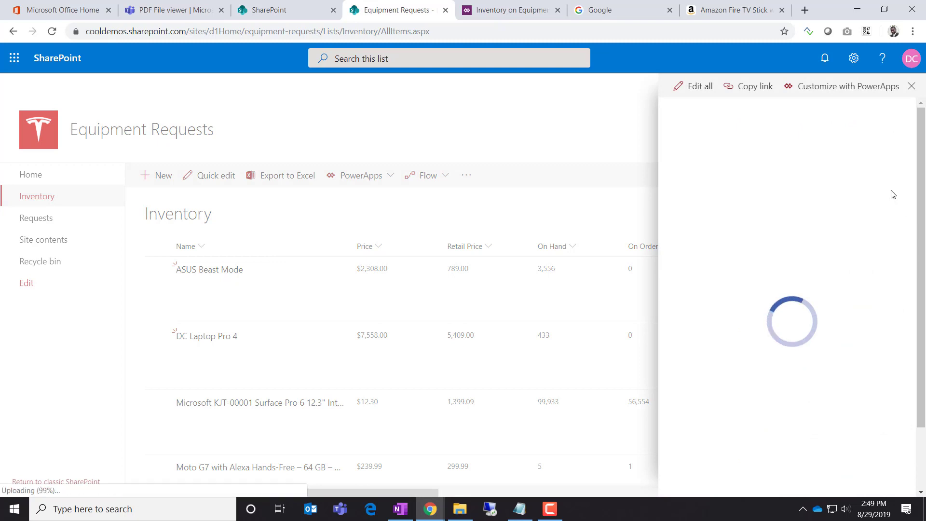
click(891, 143)
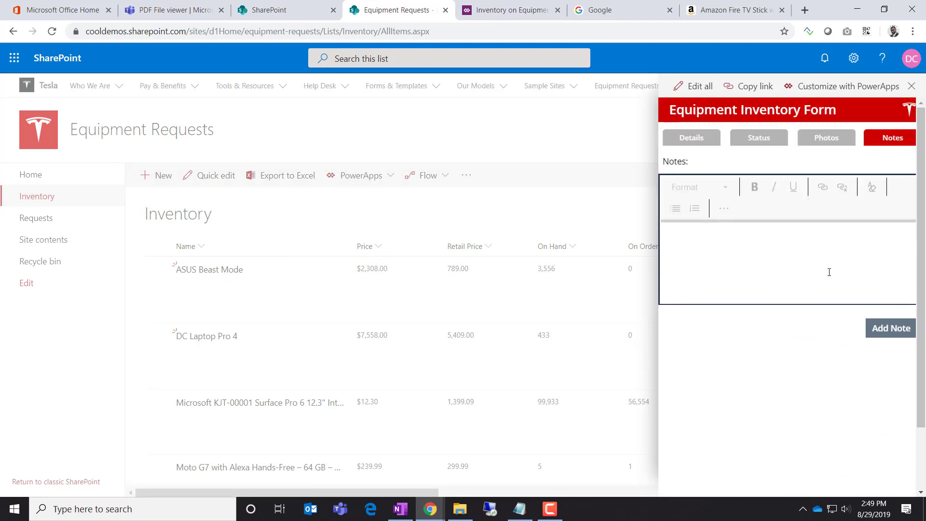
click(880, 333)
click(893, 138)
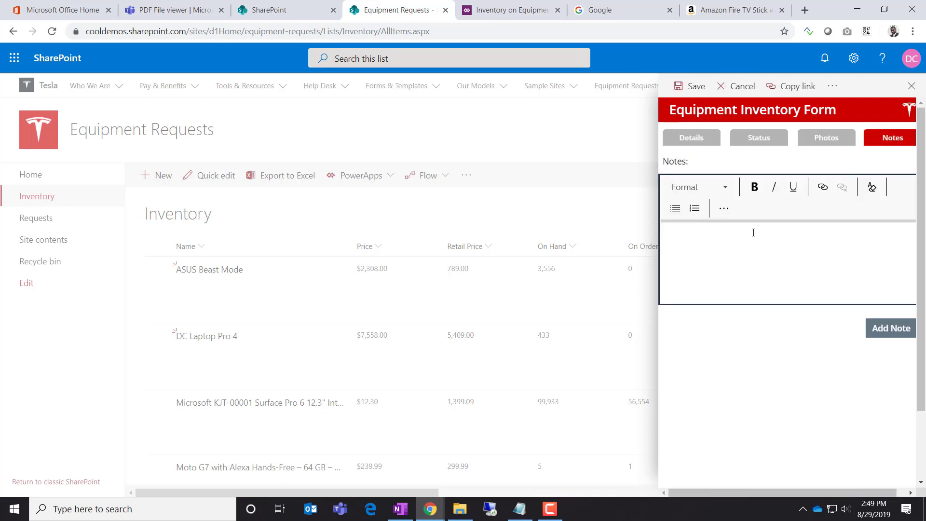
click(753, 231)
text(hgfdhgdfhgfd)
click(881, 333)
click(787, 277)
text(hgfdhgfdhgfd)
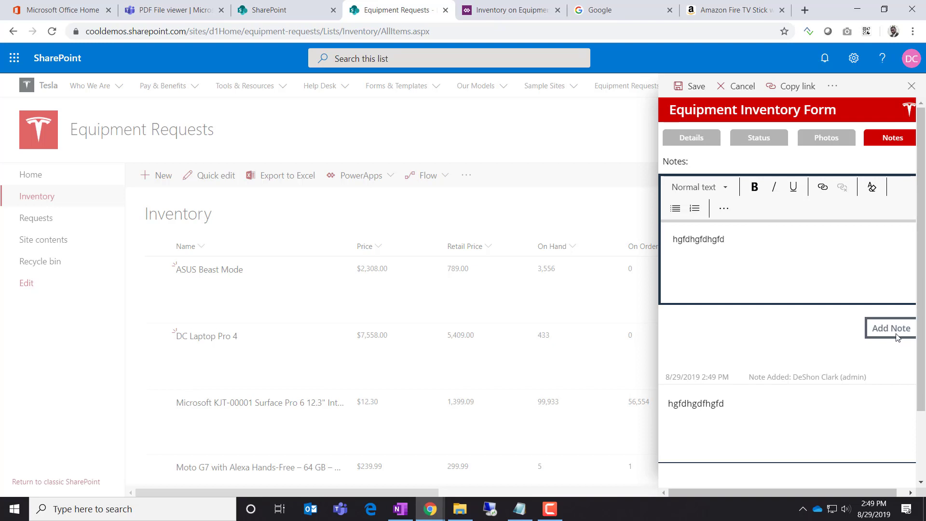
click(891, 332)
Post 'hgfdhgfd' as a bold note, then save and close the item
click(724, 256)
text(hgfdhgfd)
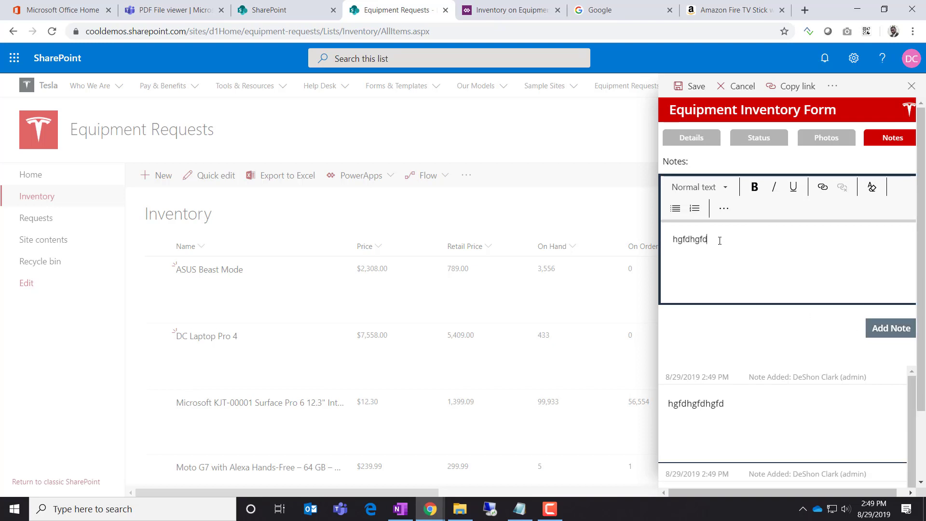
double_click(719, 241)
click(755, 187)
click(887, 339)
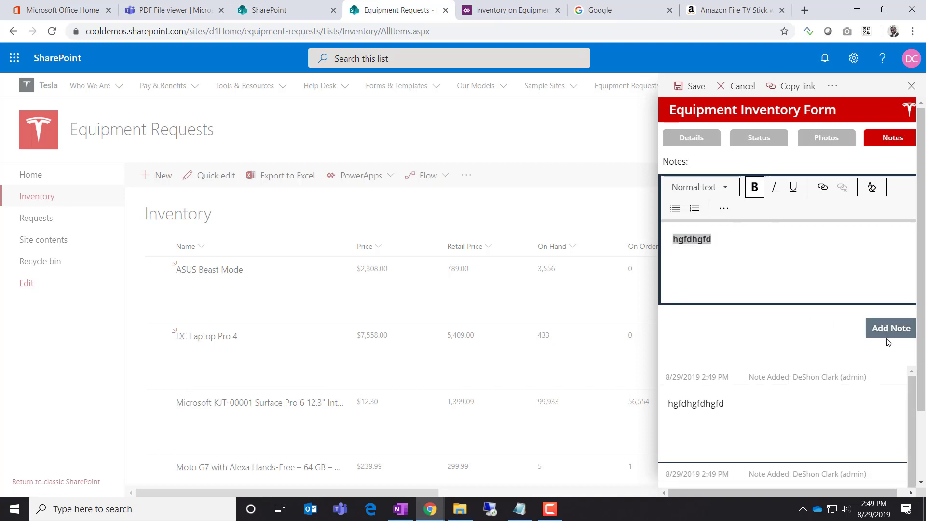
click(883, 333)
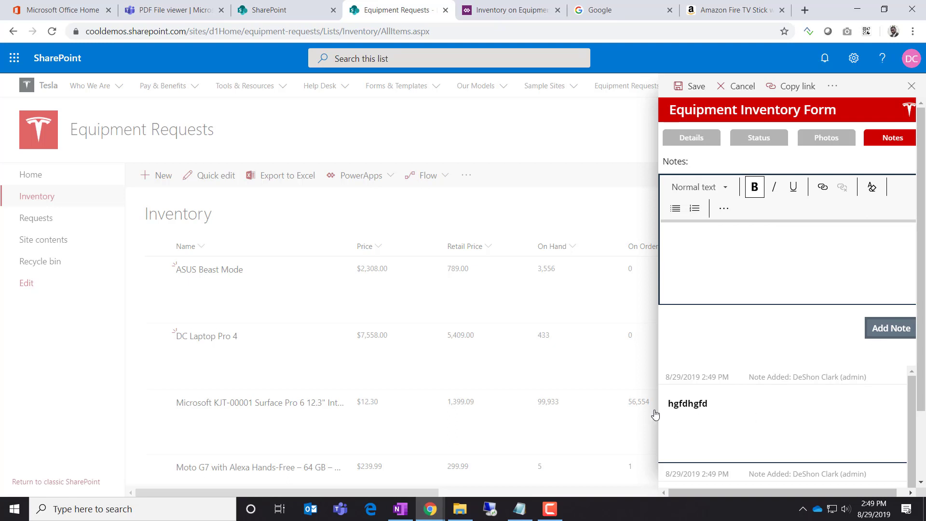
click(751, 252)
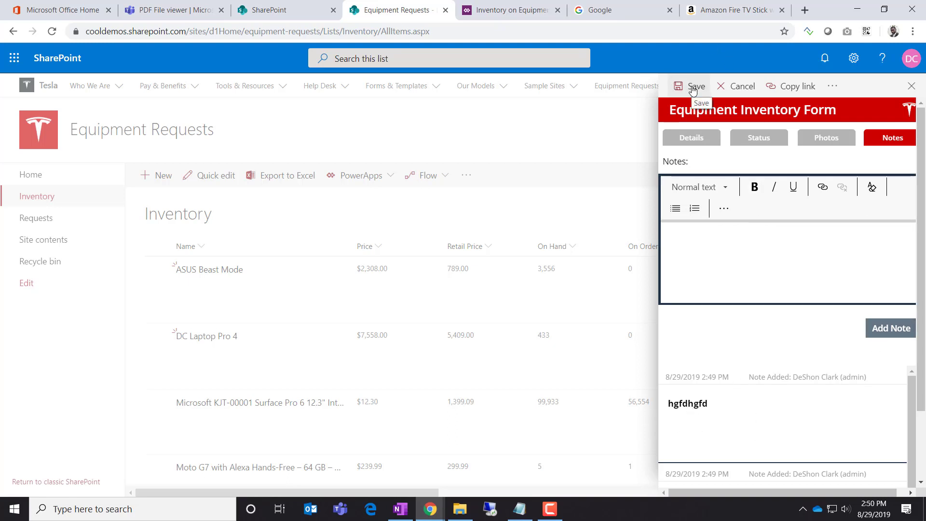
click(700, 142)
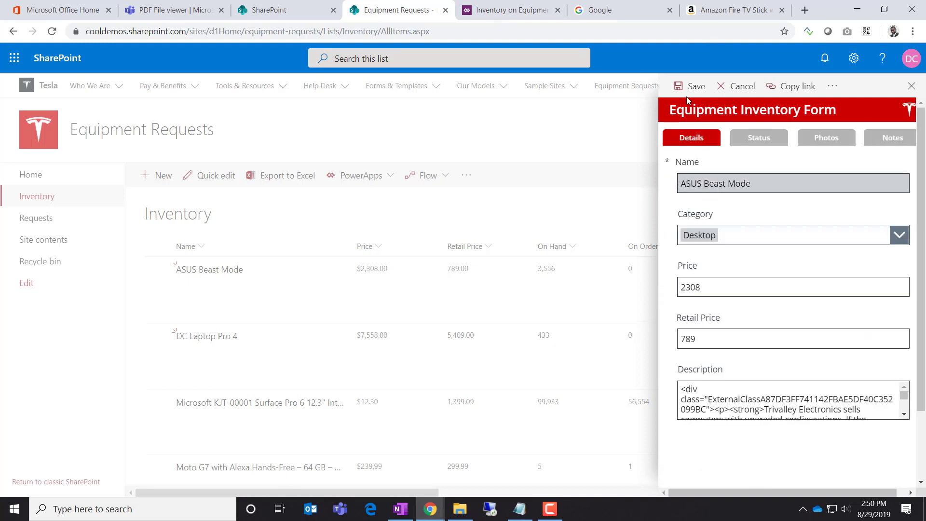
click(518, 367)
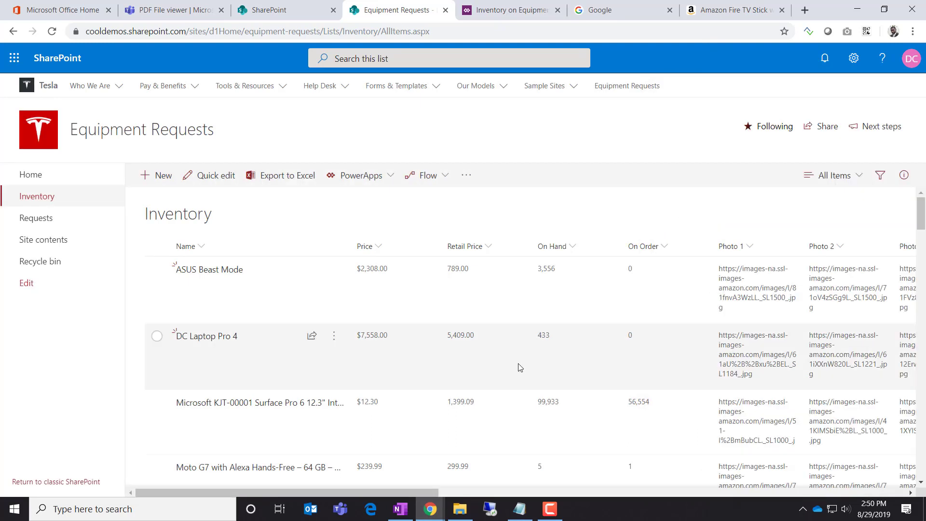
Scroll the Inventory list to CommentsJSON and inspect ASUS Beast Mode's details showing its notes as JSON
click(249, 279)
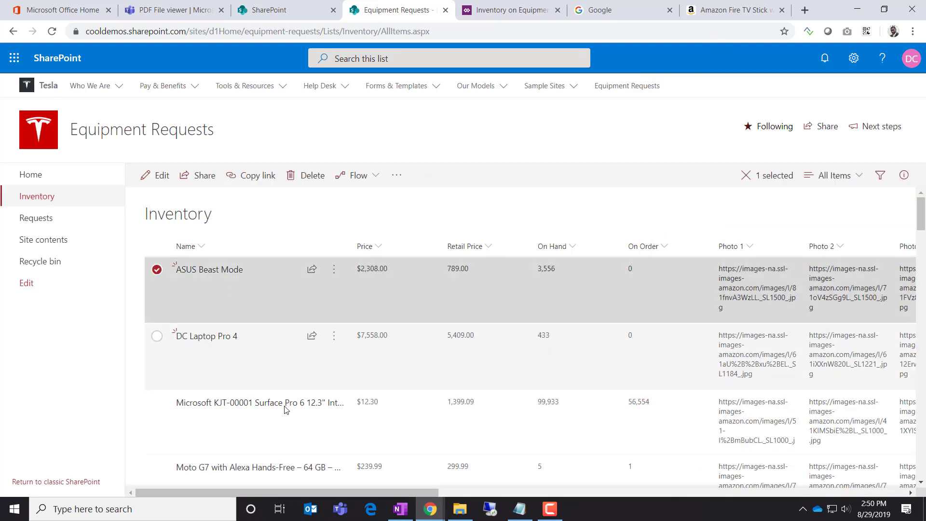
drag(283, 494, 742, 496)
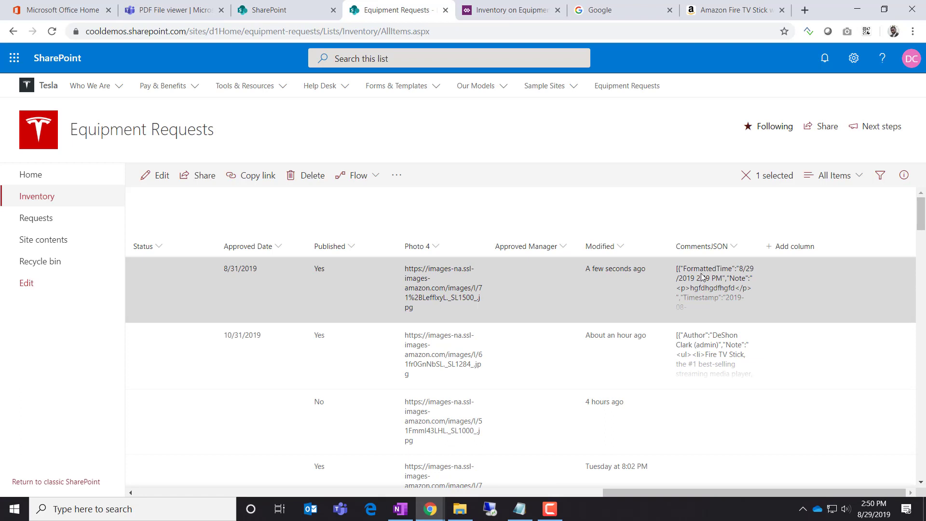
right_click(701, 278)
click(712, 263)
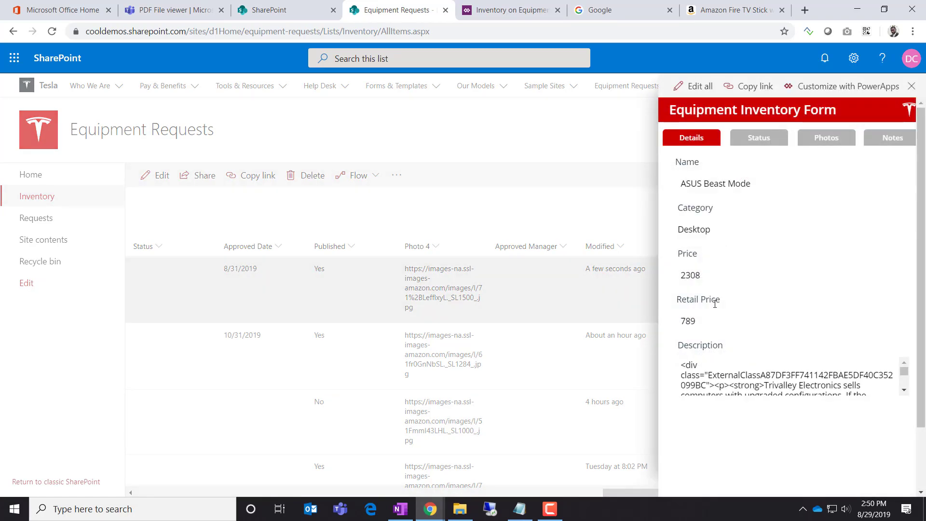
scroll(767, 375, down, 4)
scroll(769, 376, up, 4)
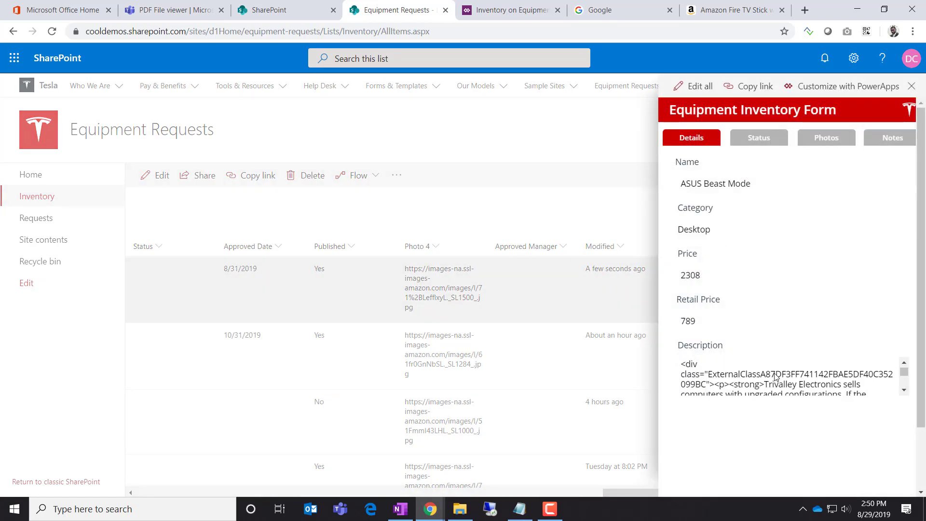
click(641, 208)
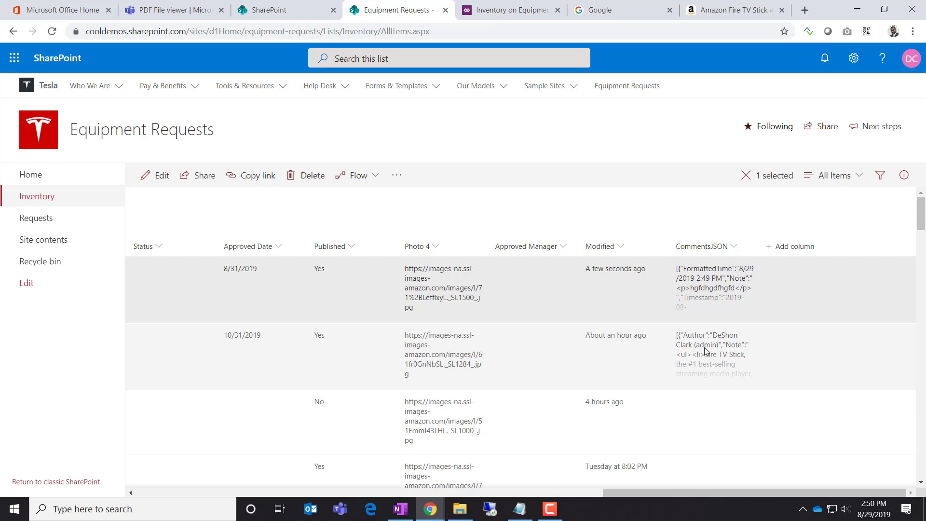
drag(664, 493, 838, 484)
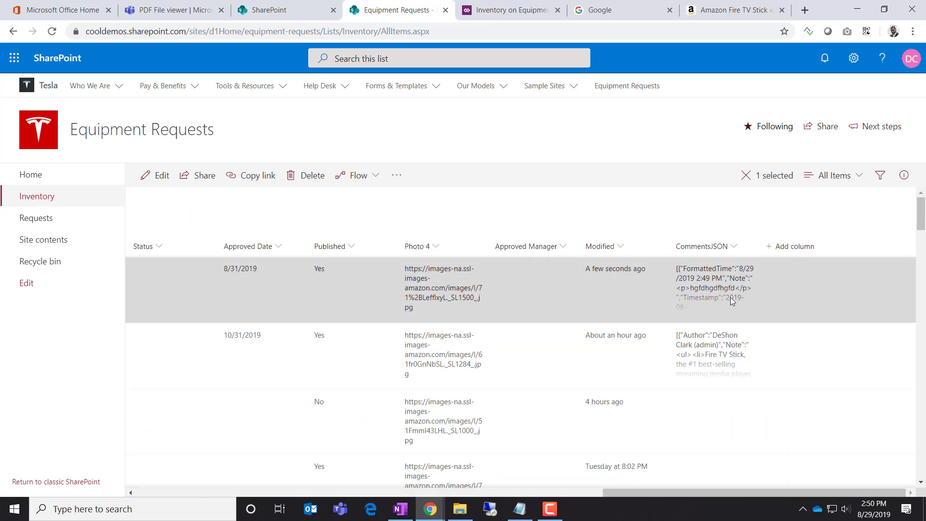
key(alt+Tab)
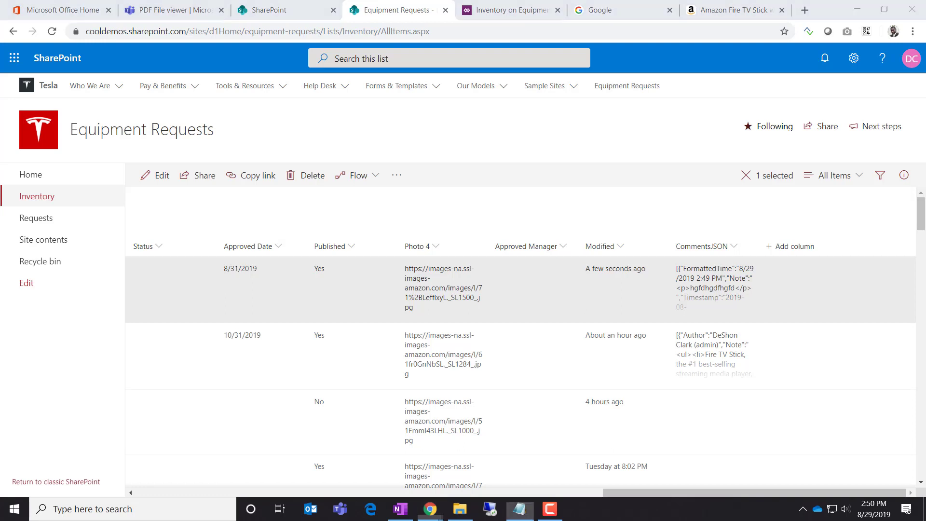
Highlight the '--default date' and '--Currency format' to-do lines, then return to Power Apps Studio
click(625, 126)
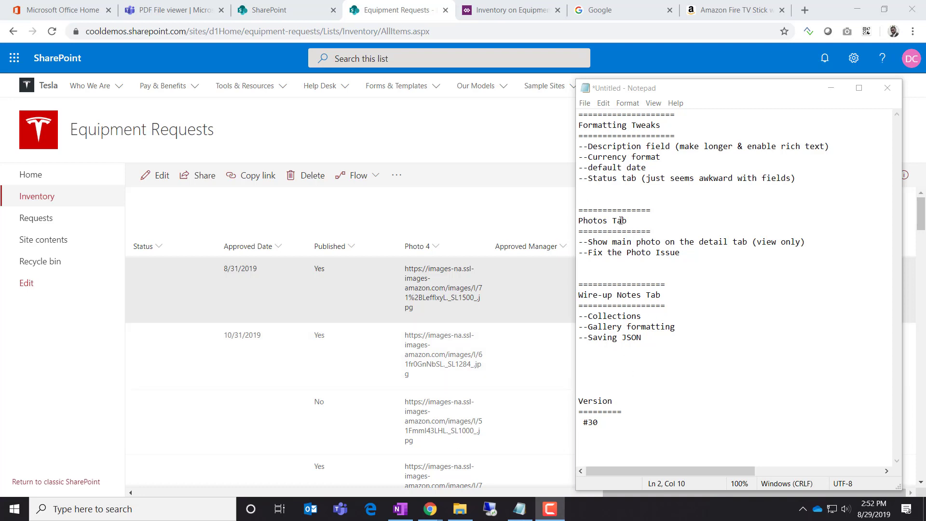
drag(646, 168, 579, 169)
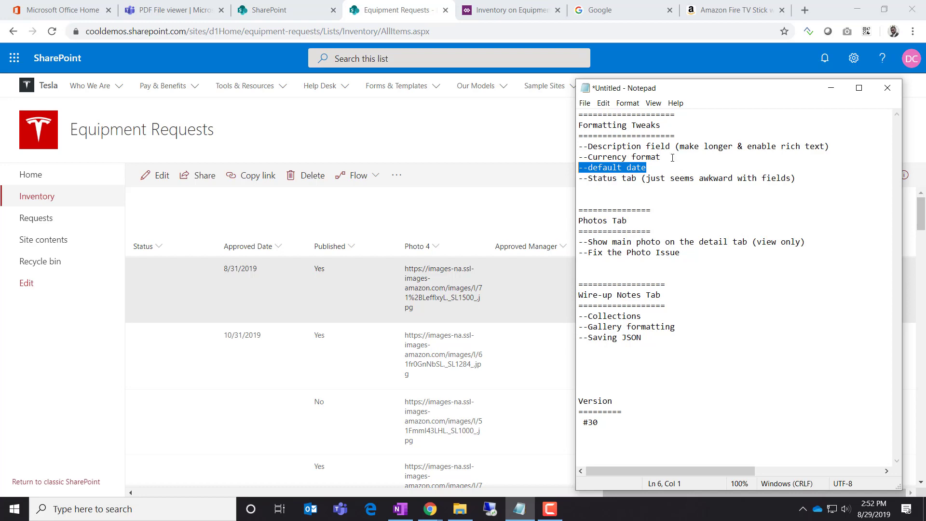
drag(672, 158, 576, 160)
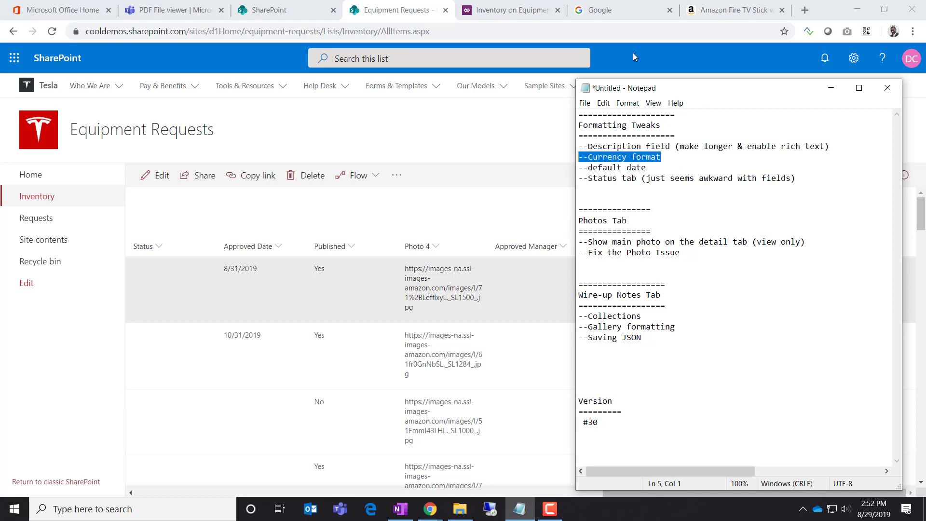
click(831, 88)
click(500, 13)
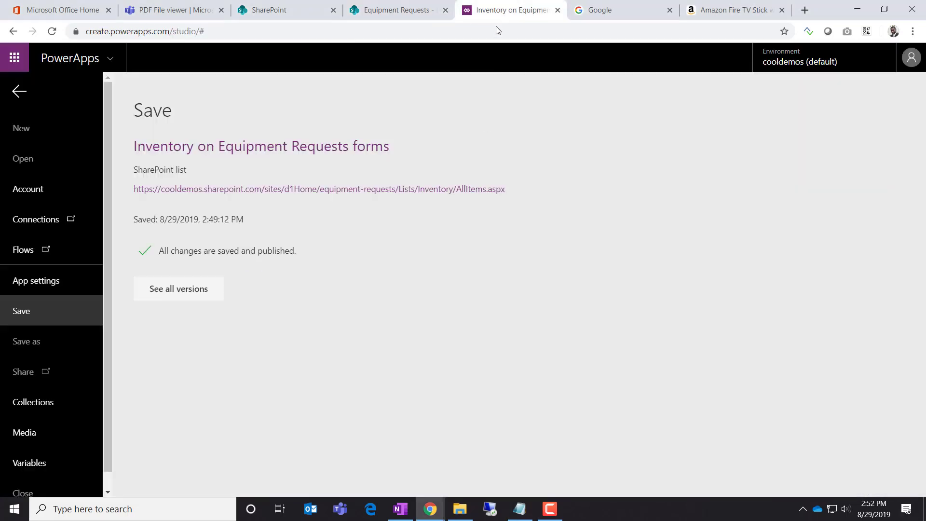
Select the Price value input on the form's Details tab and unlock its card
click(23, 93)
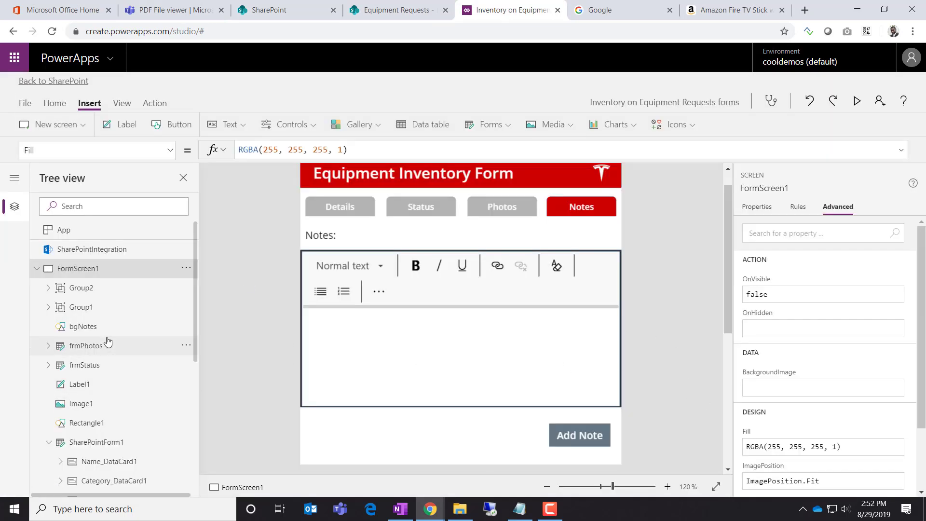
click(345, 208)
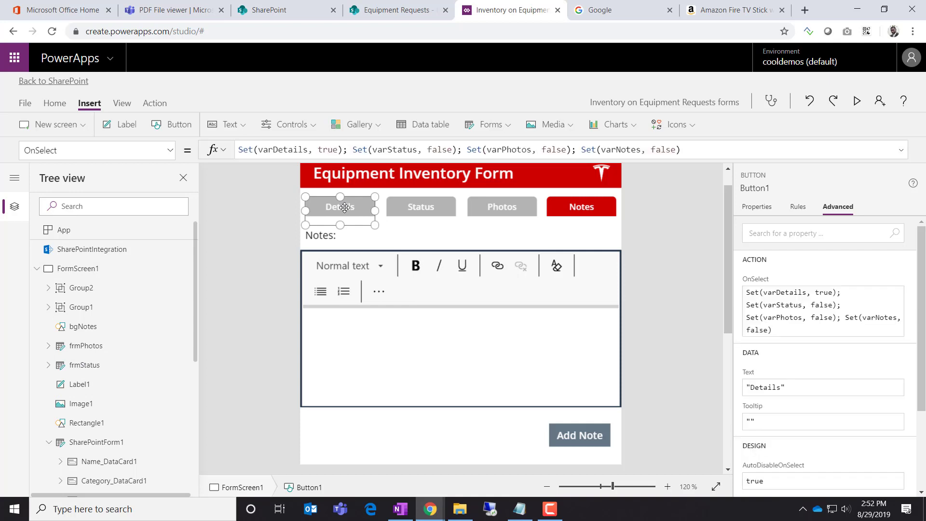
alt+click(345, 208)
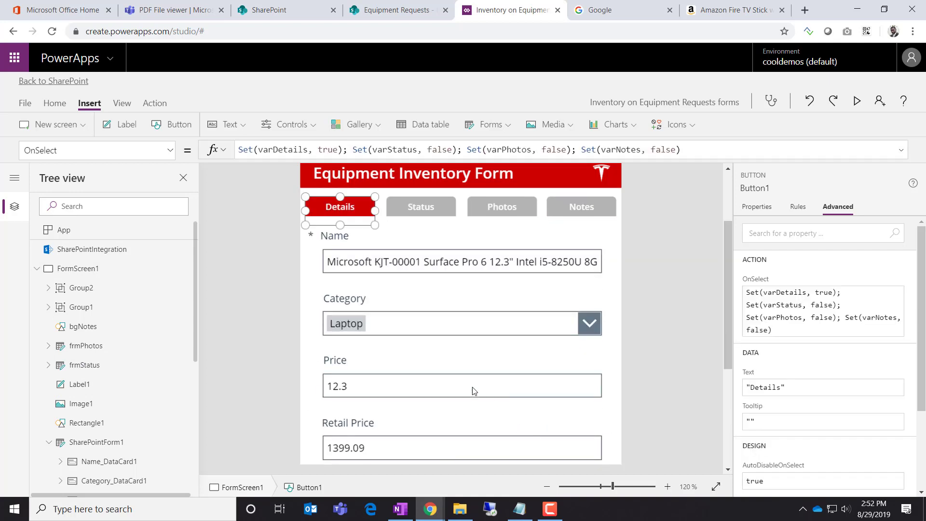
click(341, 389)
click(343, 388)
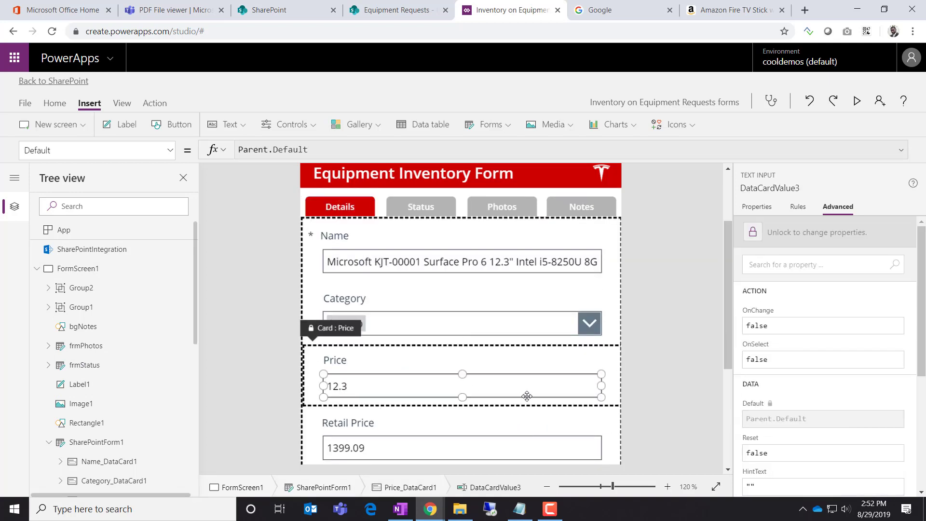
click(641, 368)
click(536, 384)
click(502, 385)
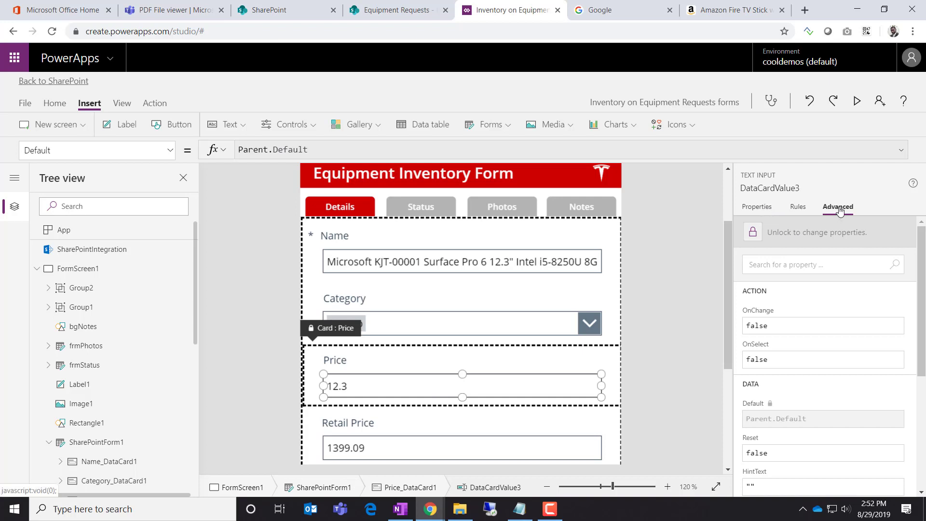
scroll(854, 357, down, 2)
scroll(796, 275, up, 2)
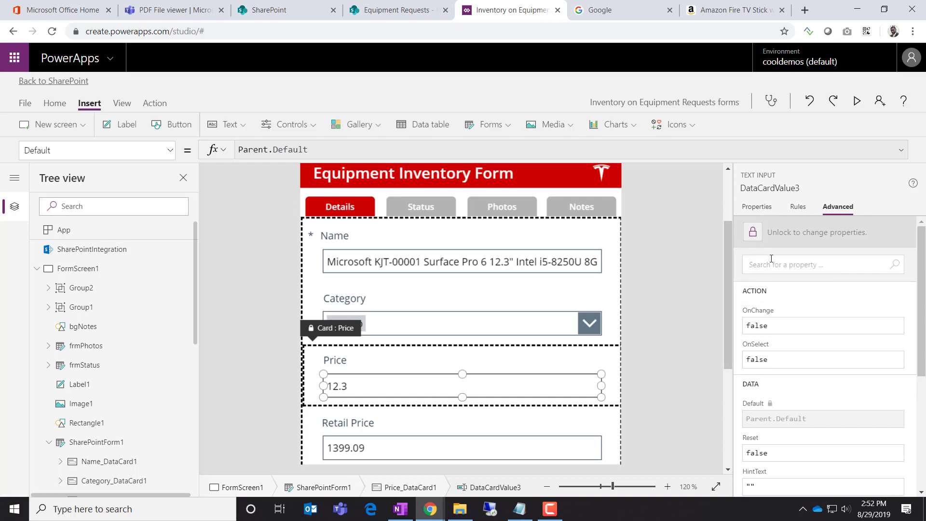
click(753, 234)
scroll(820, 359, down, 2)
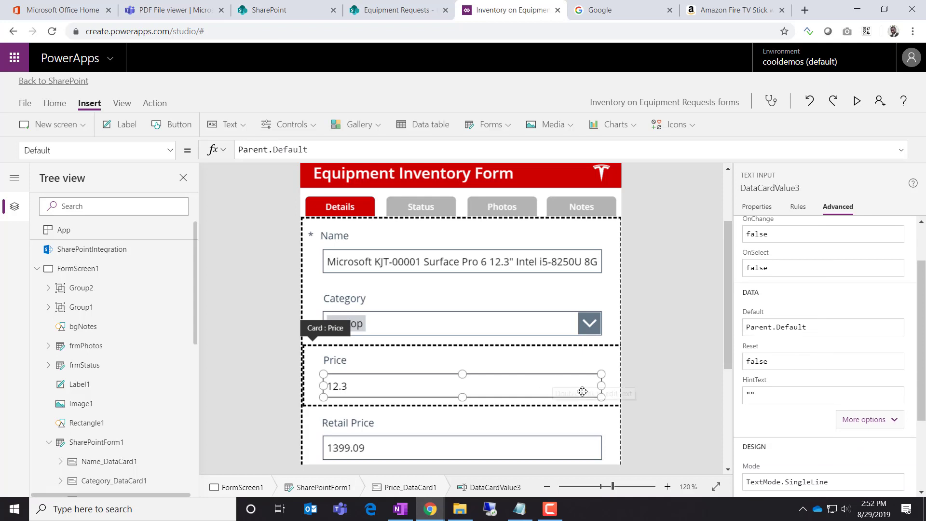
scroll(736, 393, down, 2)
scroll(737, 394, up, 2)
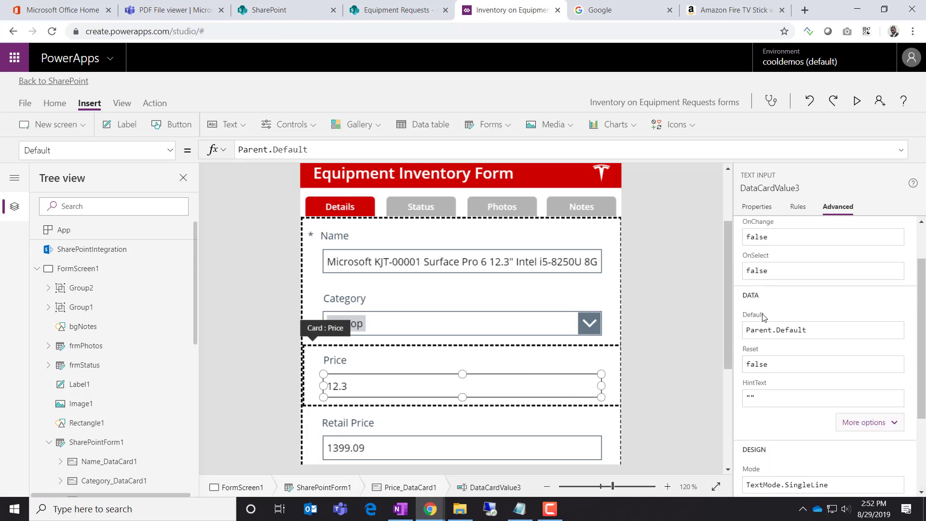
Set the Price Default to Text(Value(Parent.Default),"$#,###.00") so it shows $12.30
click(804, 333)
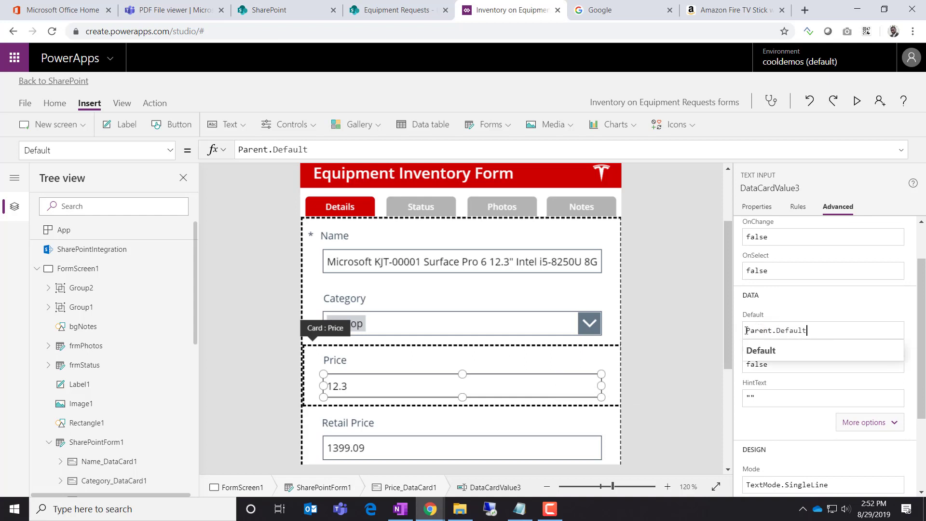
drag(808, 332, 738, 335)
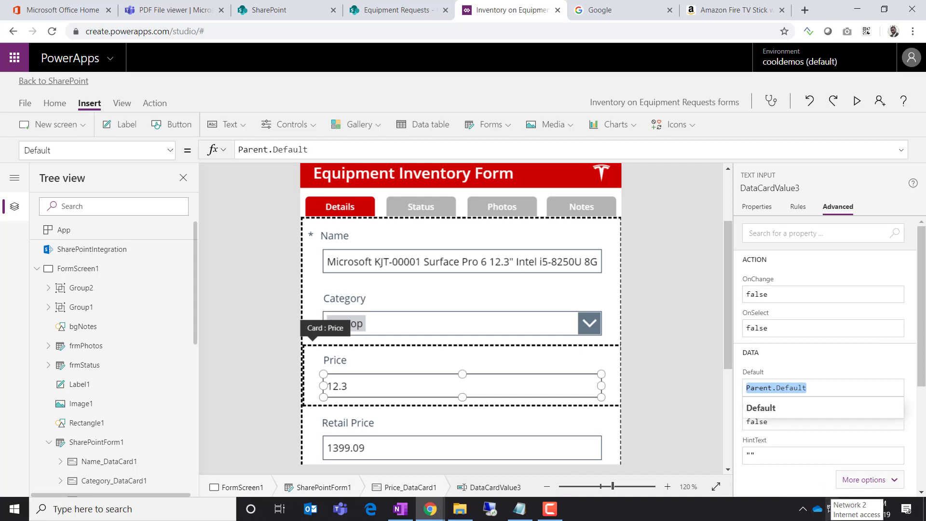
key(Left)
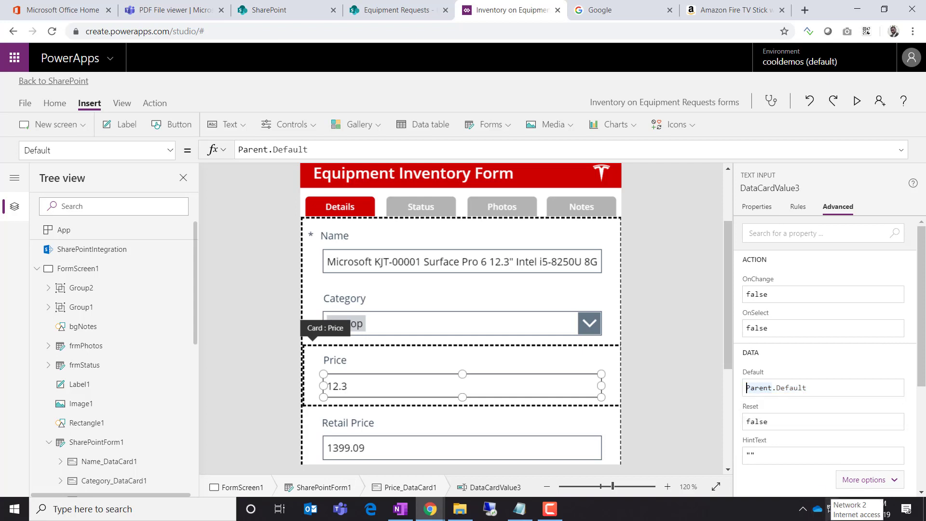
text(Text)
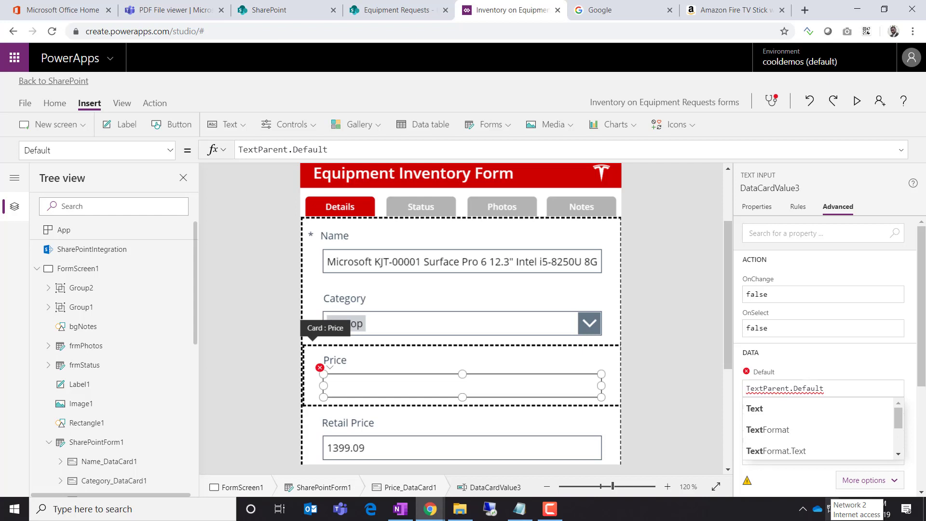
text(()
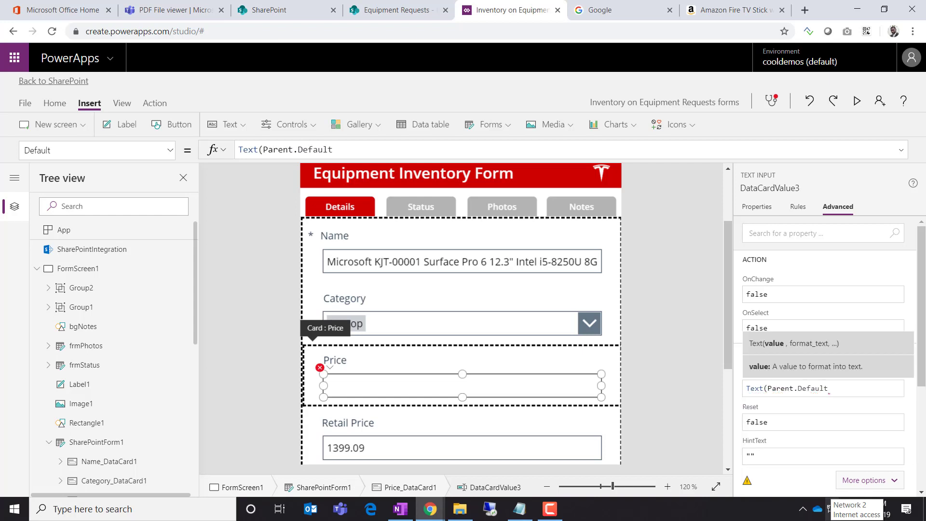
text(Val)
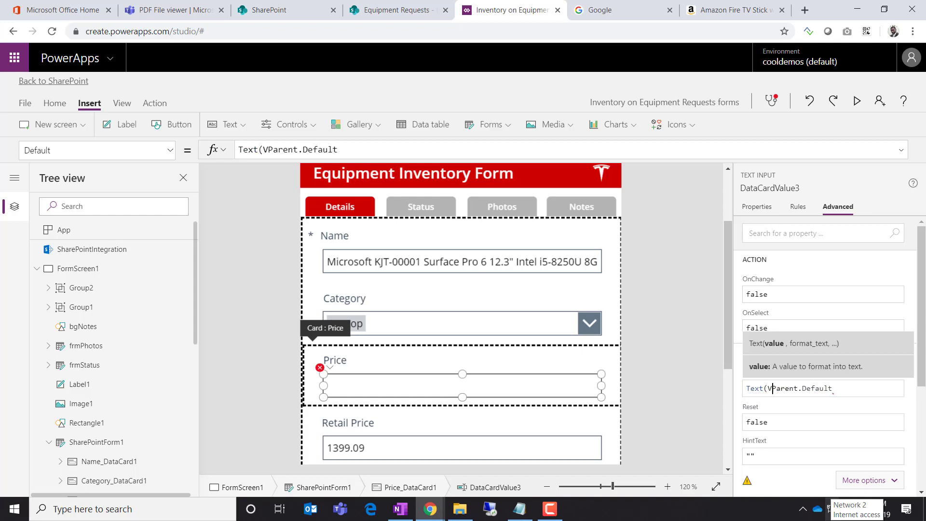
text(ue()
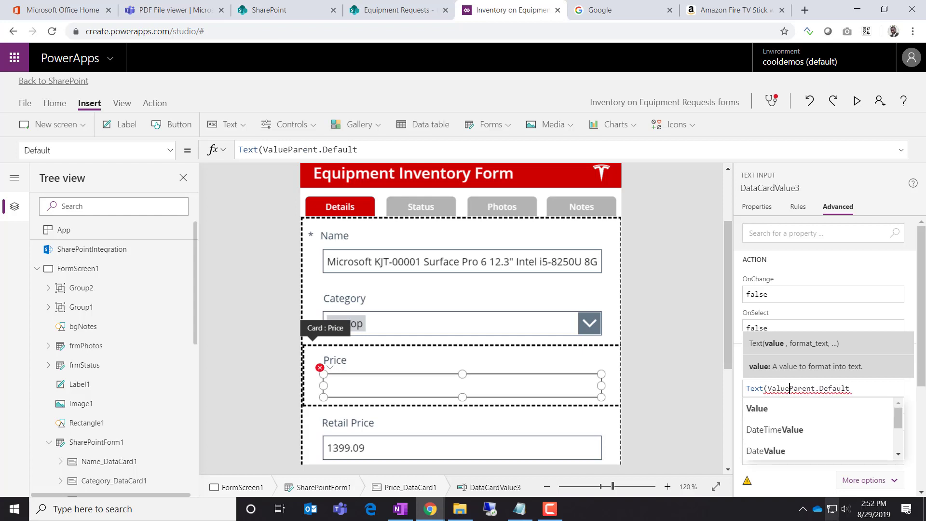
key(Right)
key(Right)
key(Right)
key(Right)
key(Right)
key(Right)
key(Right)
key(Right)
key(Right)
key(Right)
key(Right)
key(Right)
key(Right)
key(Right)
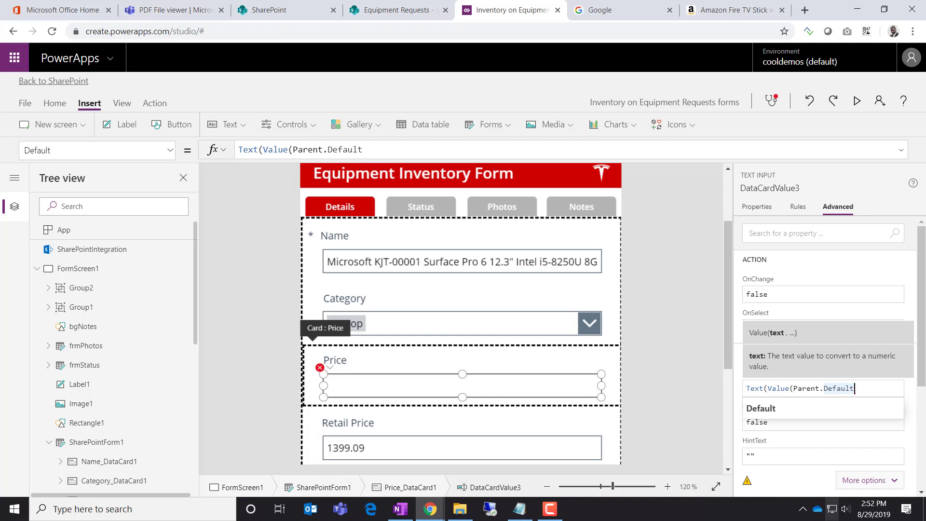
text(),)
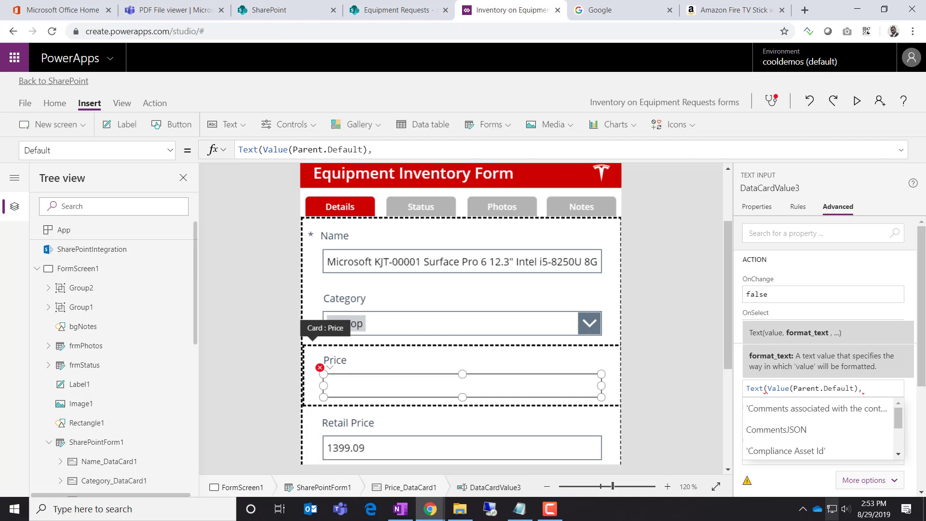
text("$)
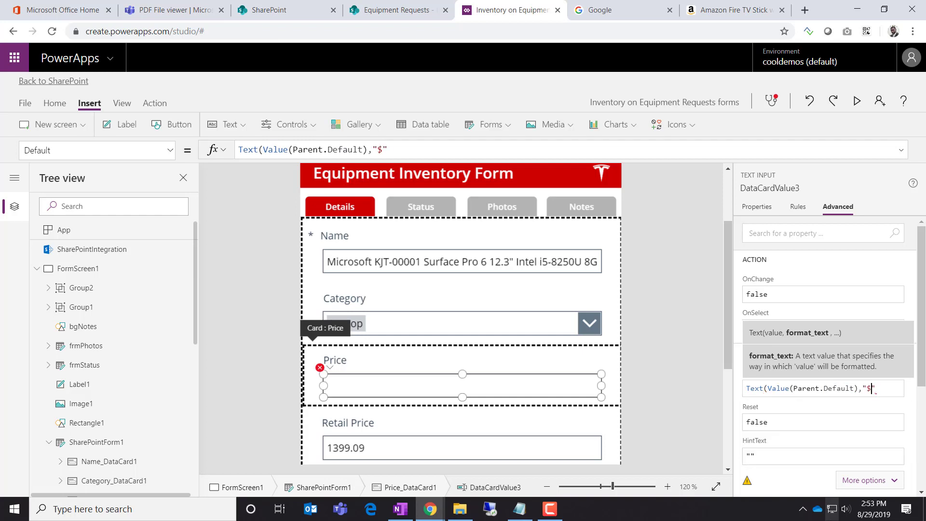
text(###)
key(BackSpace)
key(BackSpace)
text(,###"))
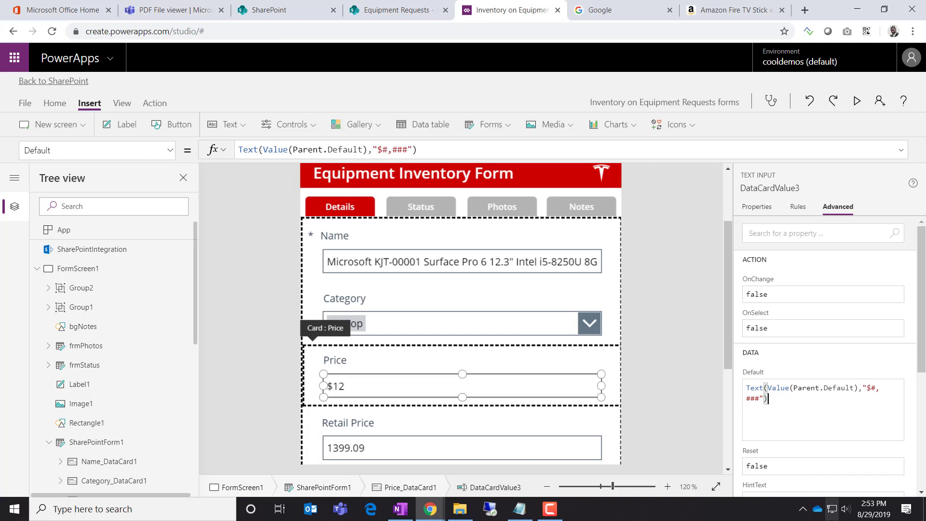
key(Left)
key(Left)
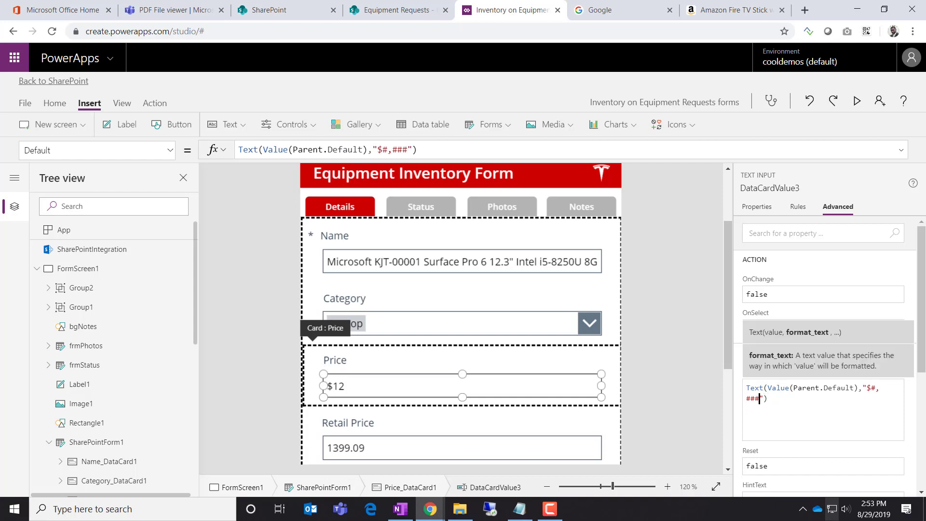
text(.00)
key(BackSpace)
key(BackSpace)
text(##)
key(BackSpace)
key(BackSpace)
text(00)
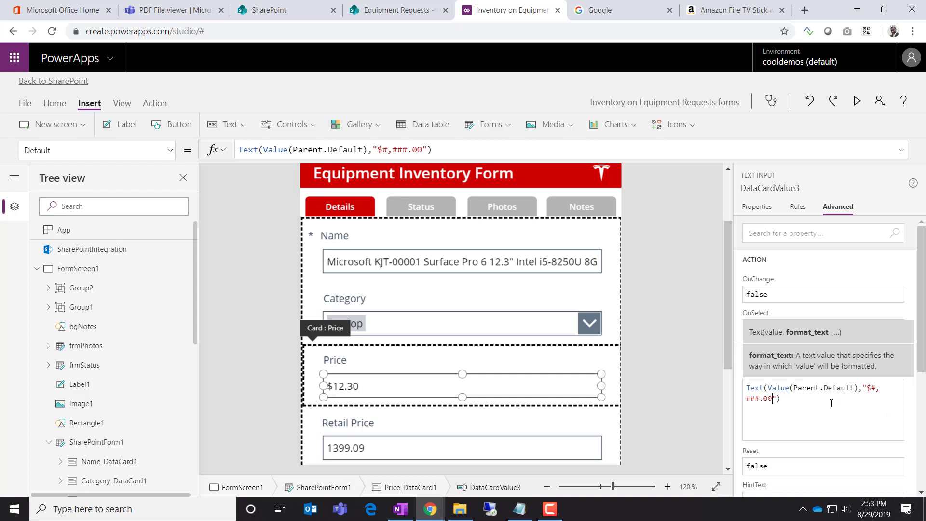
click(908, 426)
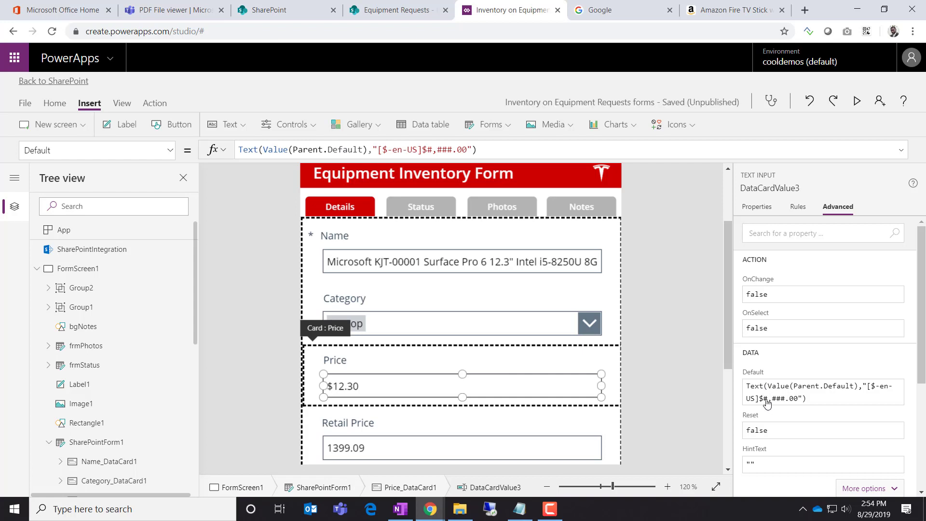
click(769, 400)
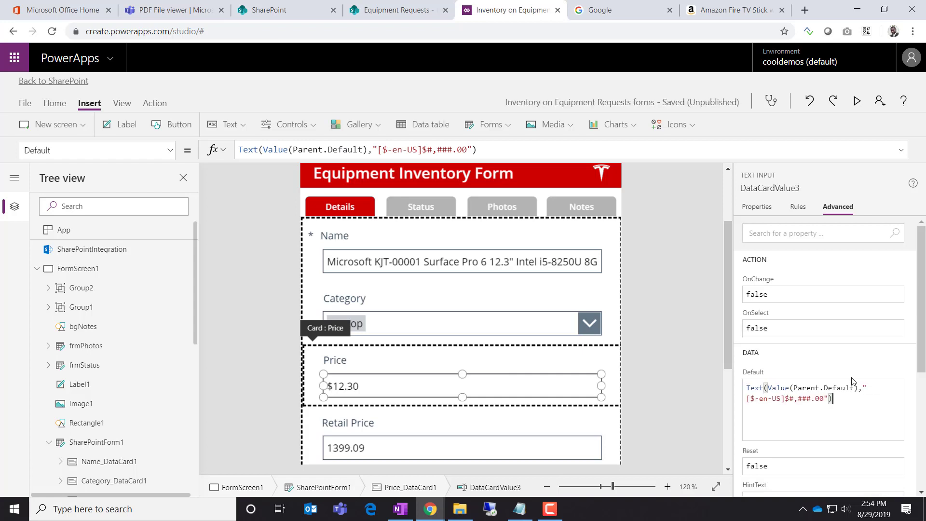
click(789, 398)
key(BackSpace)
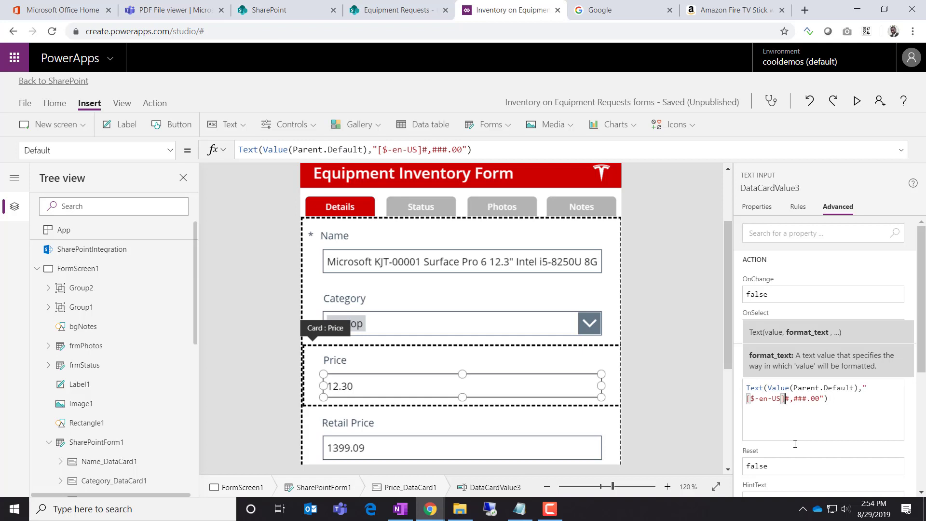
key(Right)
key(Right)
key(Right)
key(Right)
key(Right)
key(Right)
key(Right)
key(Right)
key(BackSpace)
key(BackSpace)
key(BackSpace)
key(BackSpace)
text(#)
key(BackSpace)
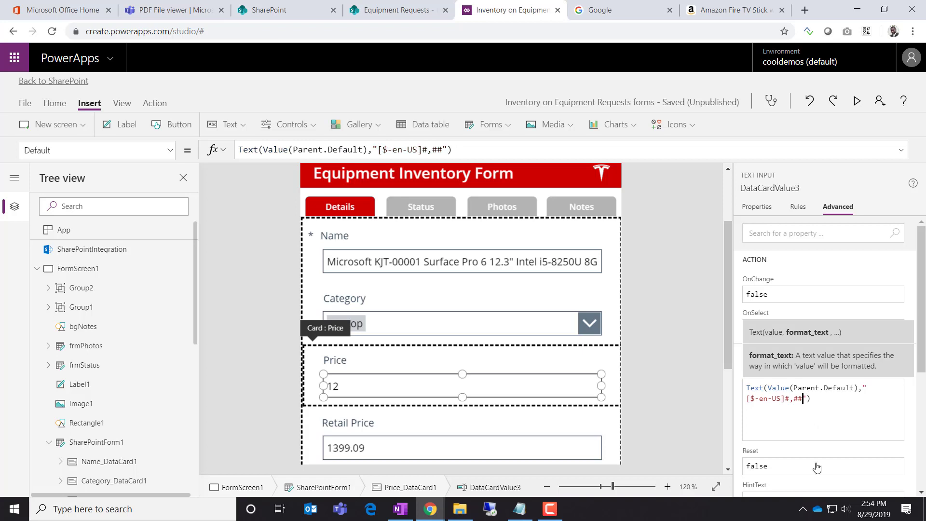
key(BackSpace)
key(BackSpace)
key(BackSpace)
key(BackSpace)
text($)
text(#,#)
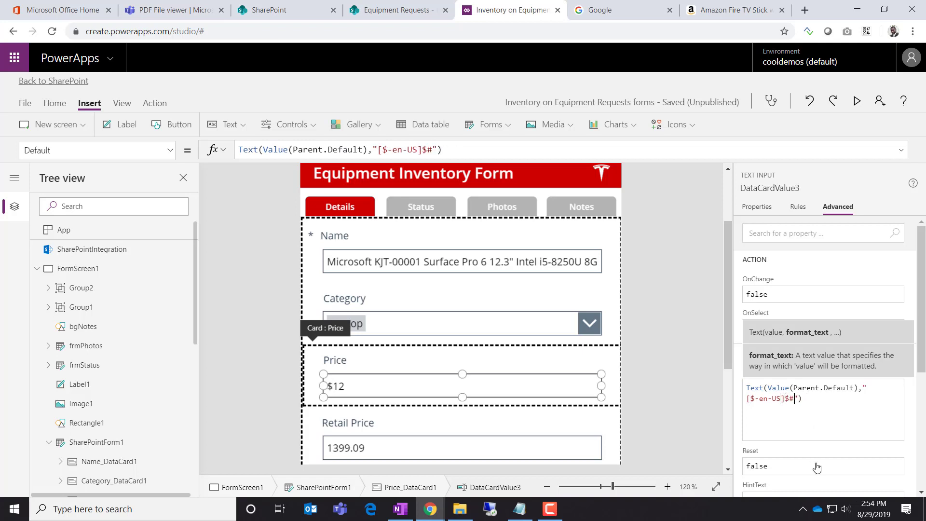
text(##.00)
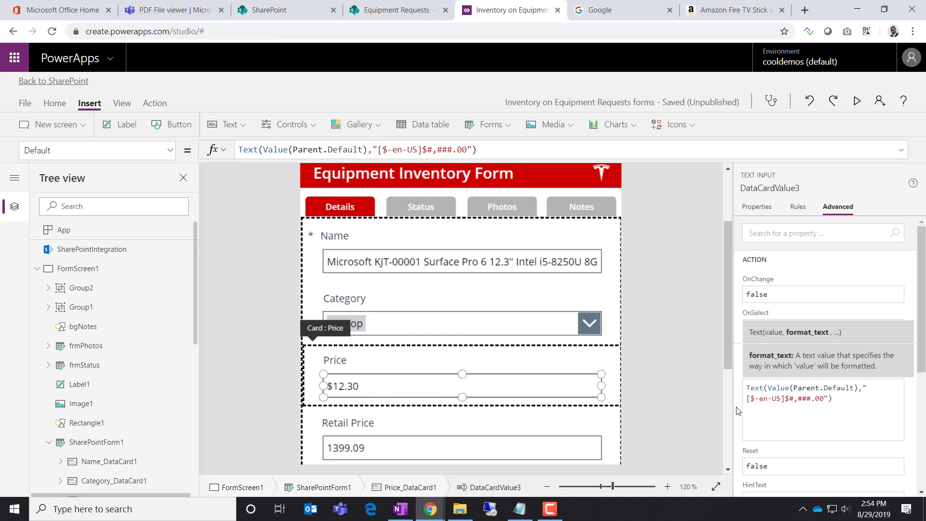
click(847, 399)
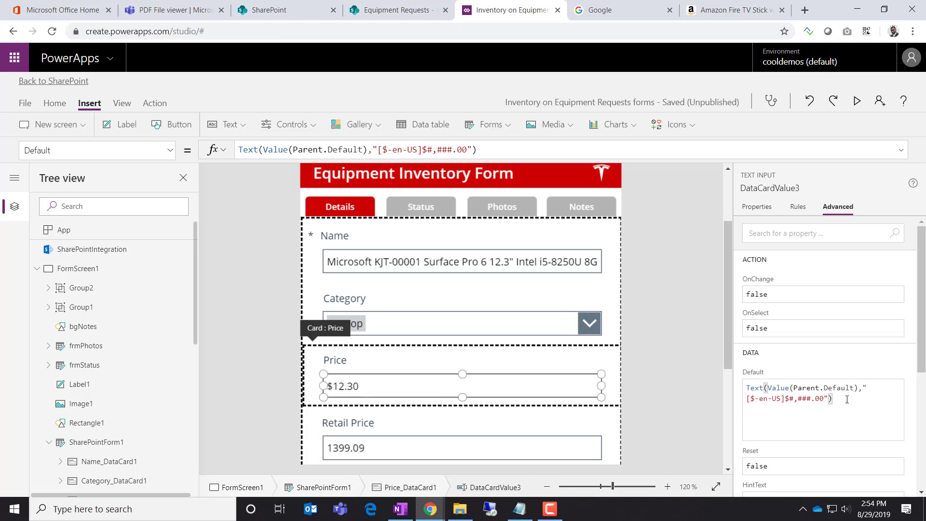
key(ctrl+a)
key(ctrl+c)
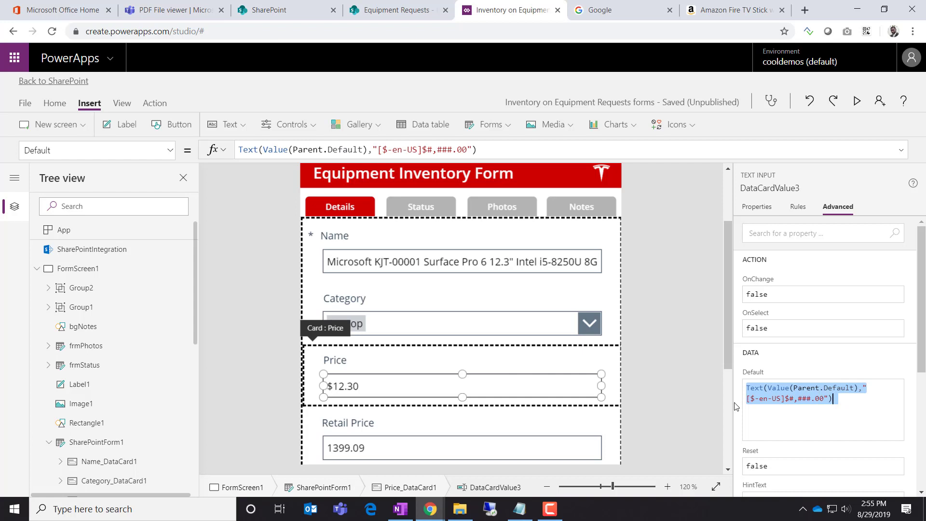
Unlock Retail Price and paste Text(Value(Parent.Default),"[$-en-US]$#,###.00") as its Default, showing $1,399.09
click(681, 413)
click(463, 448)
click(462, 448)
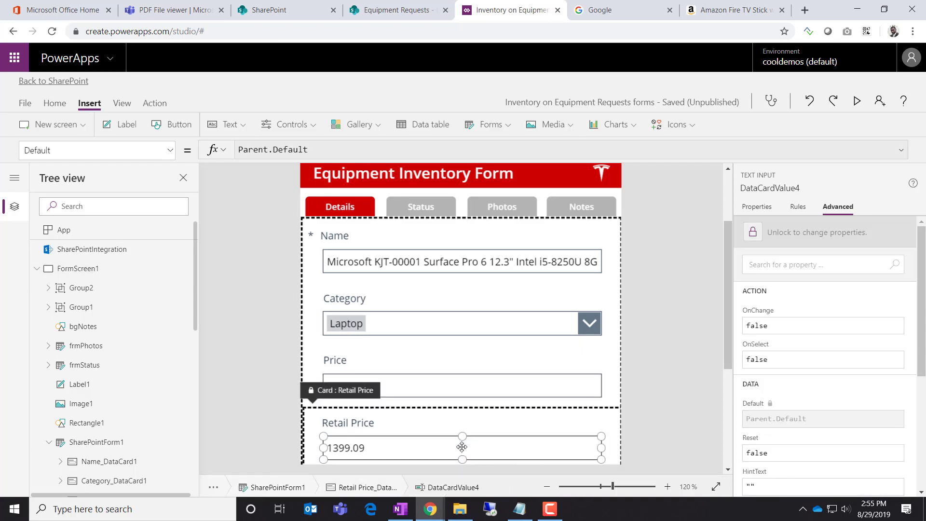
click(758, 238)
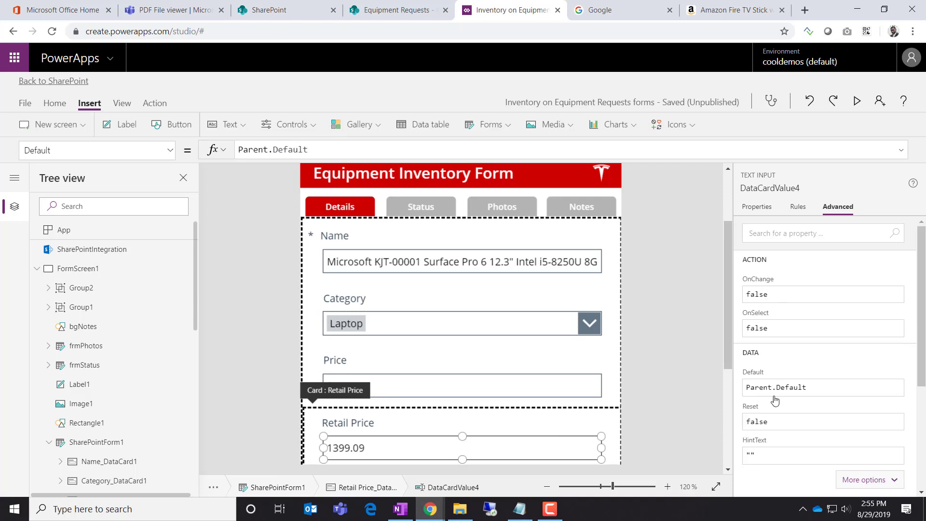
click(774, 388)
key(ctrl+a)
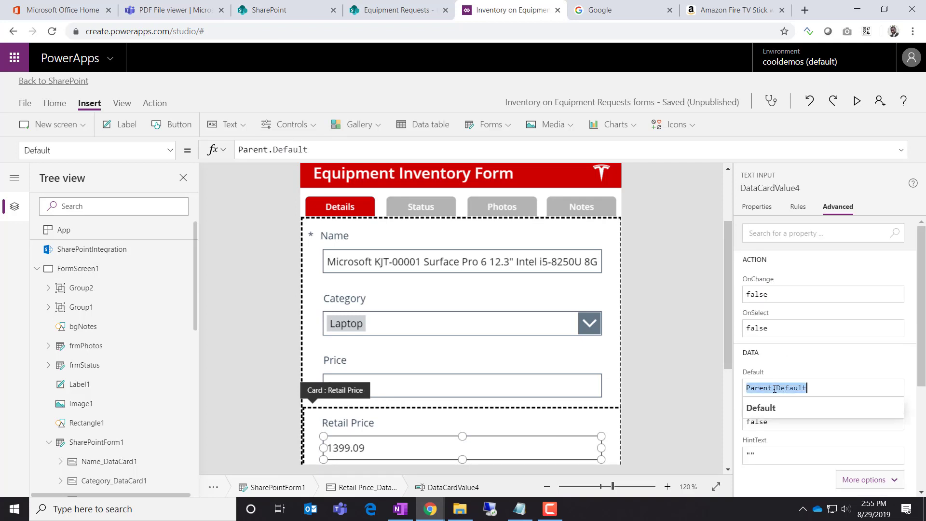
key(ctrl+v)
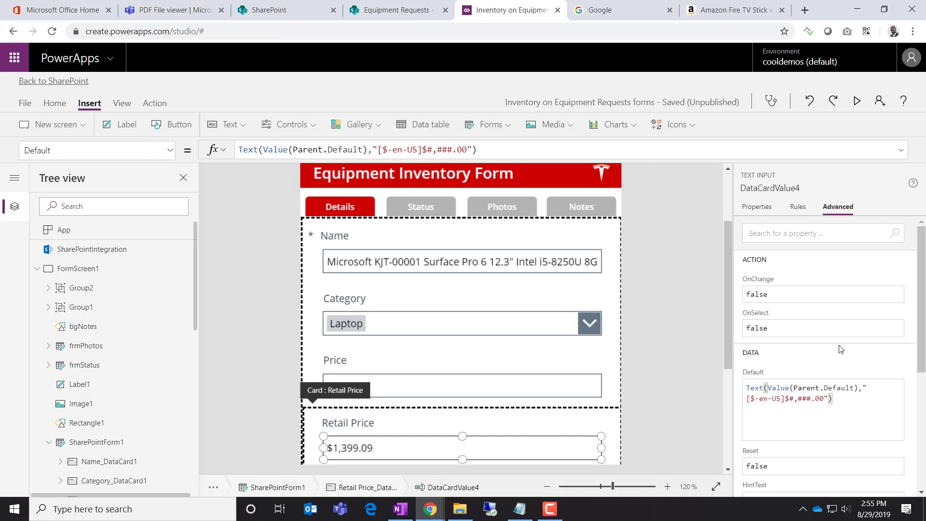
click(741, 435)
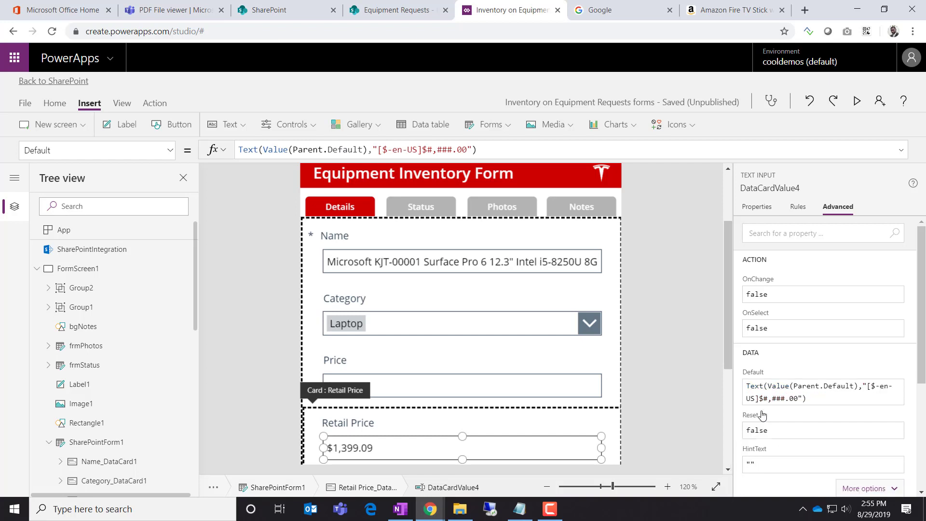
click(394, 430)
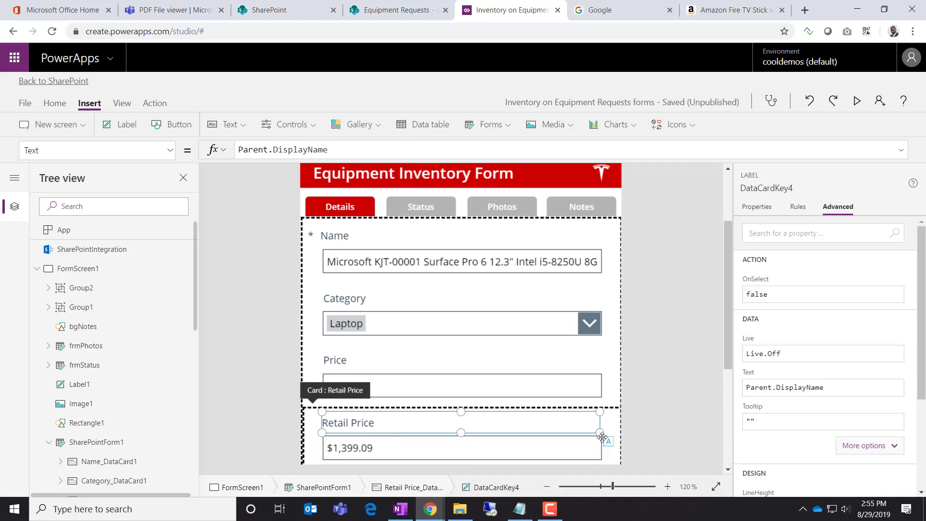
click(620, 436)
click(607, 439)
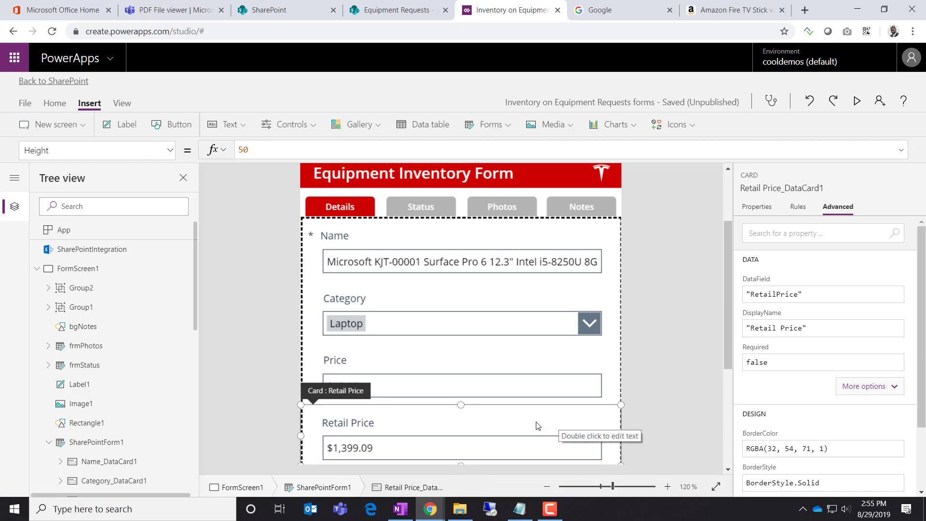
scroll(125, 355, down, 1)
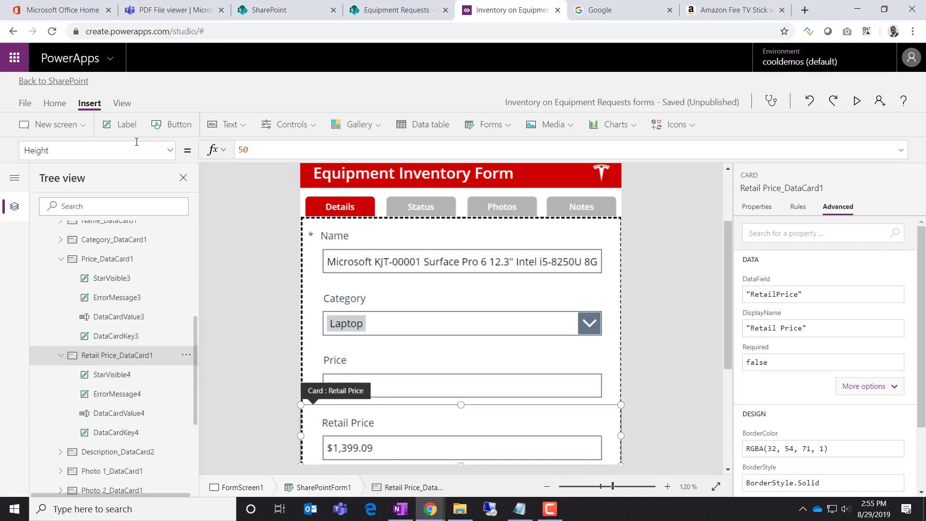
click(171, 150)
scroll(98, 310, down, 3)
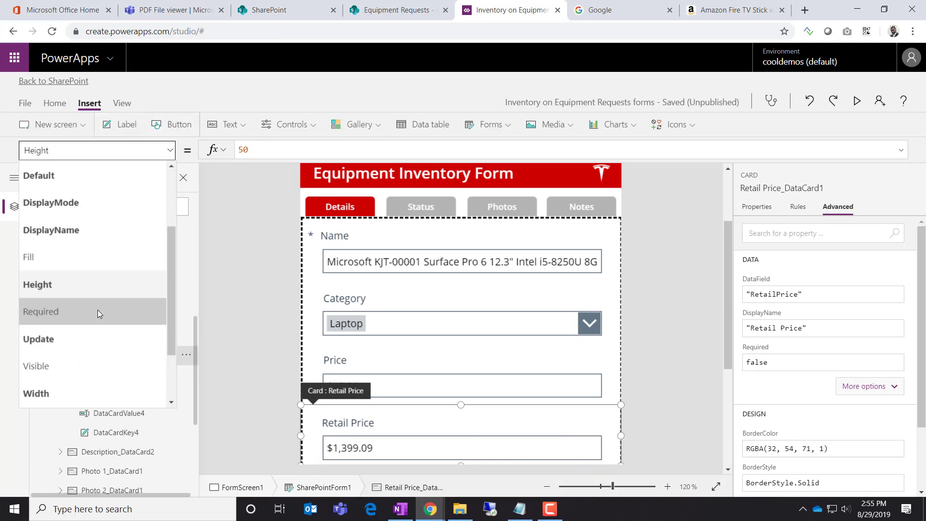
click(83, 329)
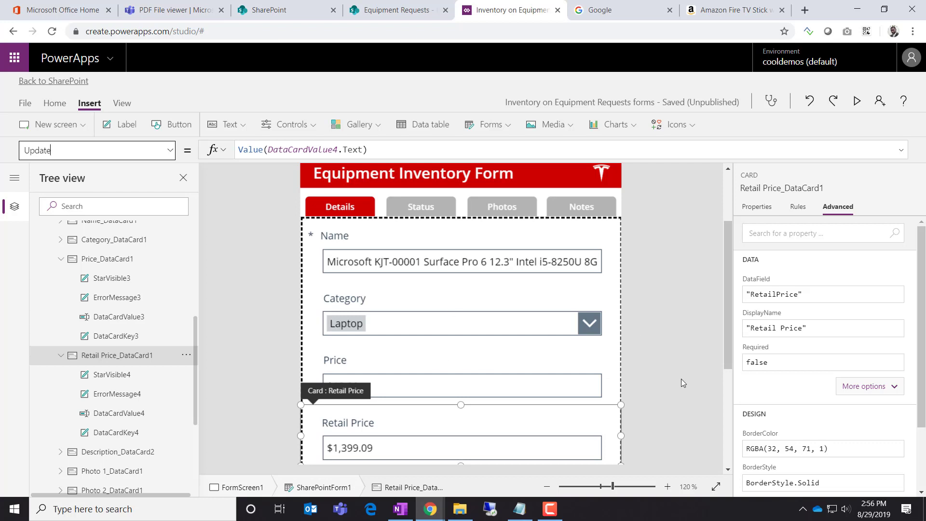
click(699, 403)
scroll(443, 381, down, 2)
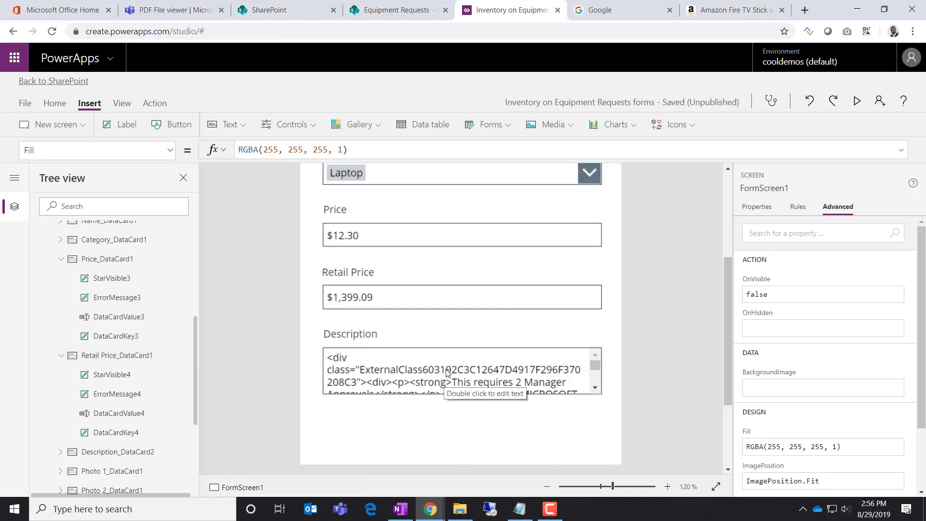
scroll(452, 361, up, 1)
scroll(473, 271, up, 1)
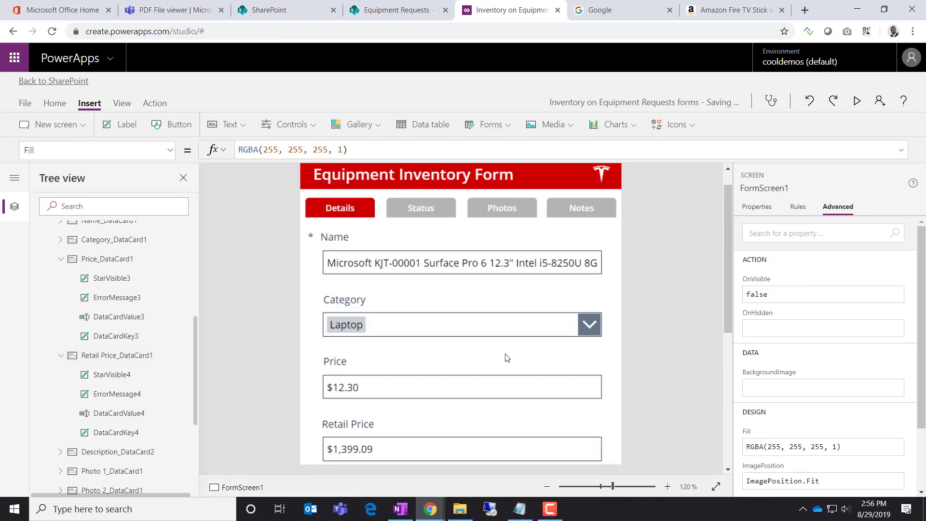
Select the Approved Date picker on the Status tab and unlock its card
alt+click(439, 212)
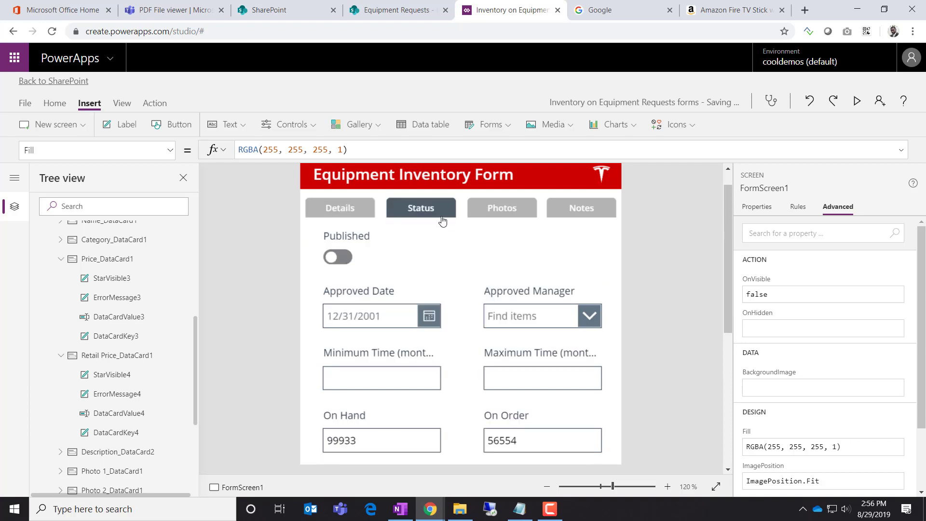
click(372, 322)
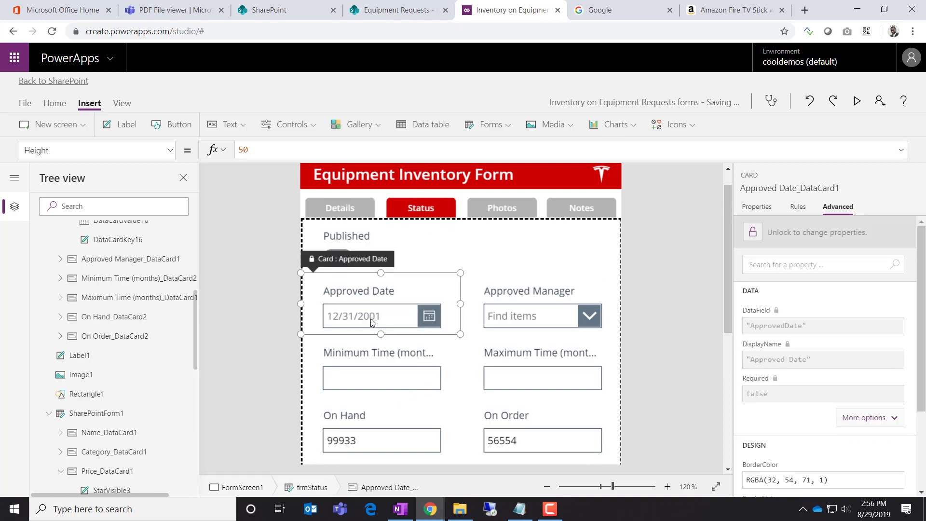
click(372, 323)
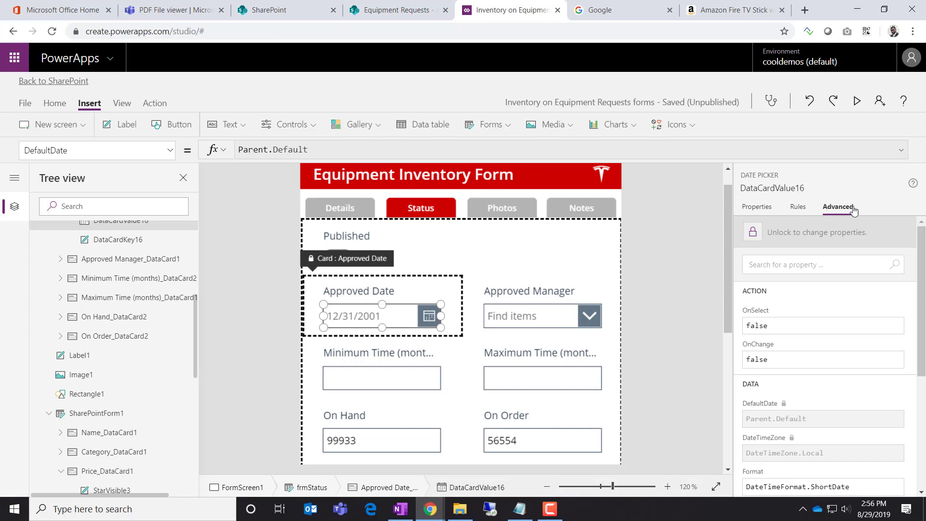
click(756, 234)
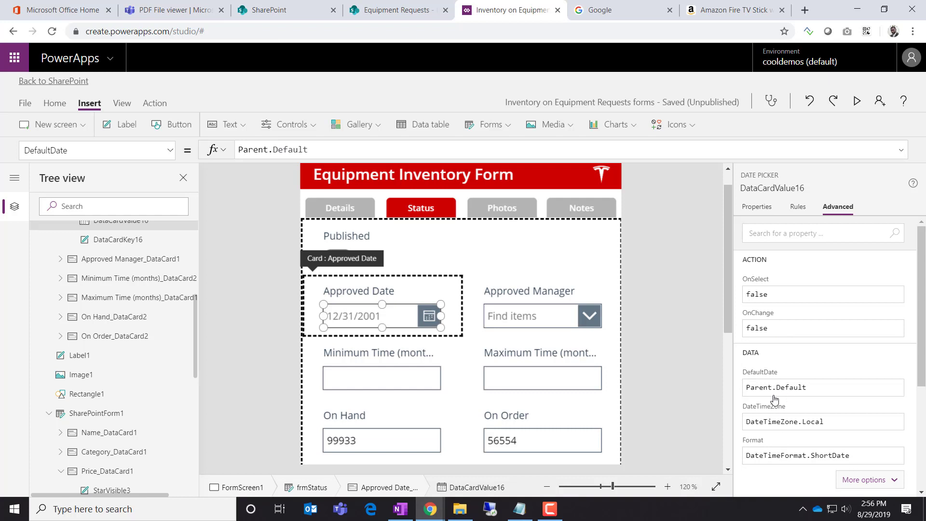
click(170, 150)
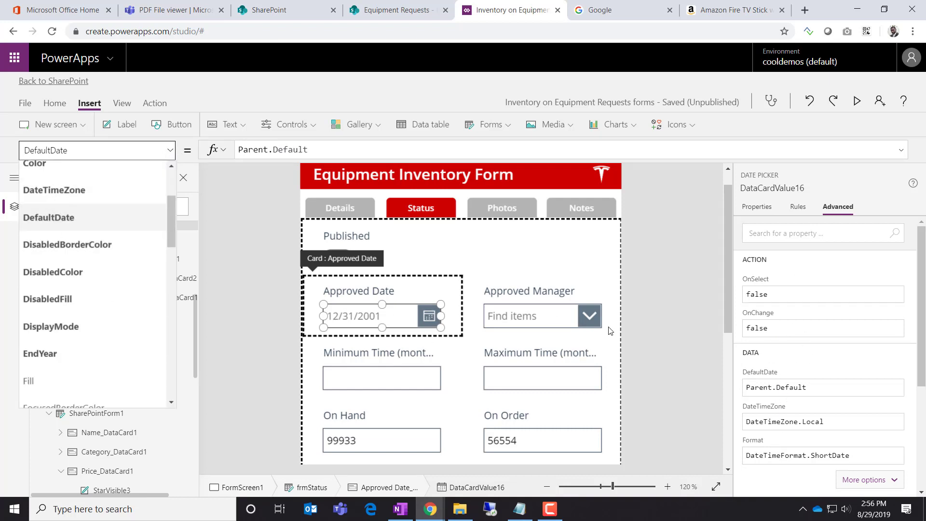
click(796, 392)
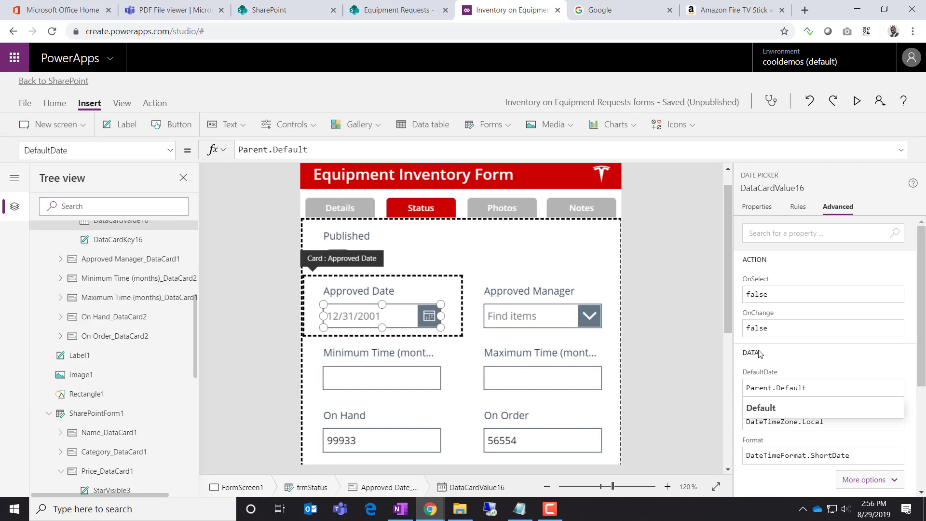
click(802, 363)
scroll(840, 413, down, 1)
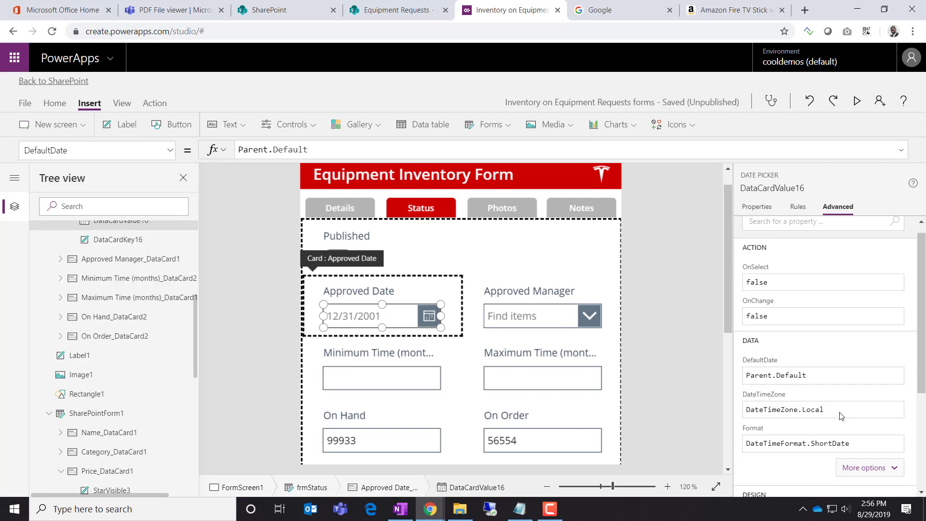
scroll(839, 416, down, 3)
scroll(840, 416, up, 2)
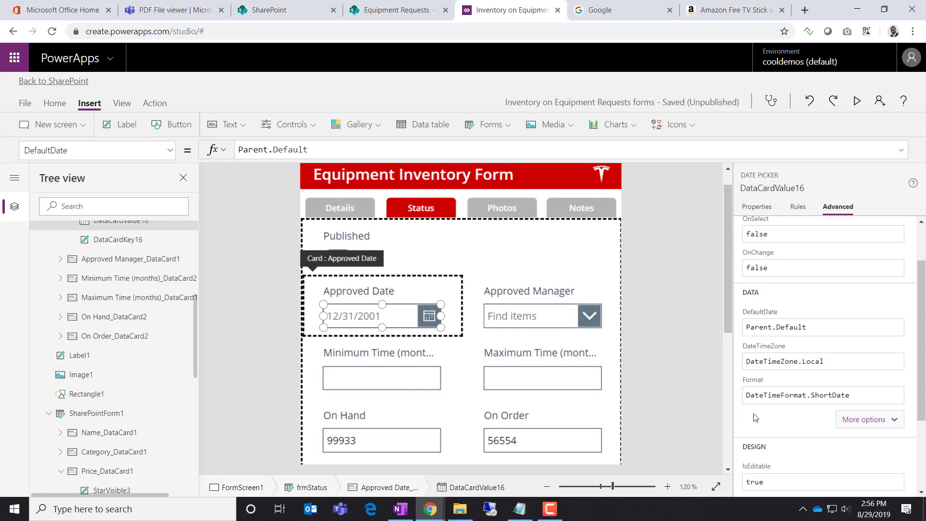
Set the picker's Format to DateTimeFormat.ShortDate, showing 12/31/2001 without a time
click(828, 396)
click(826, 440)
double_click(849, 395)
key(BackSpace)
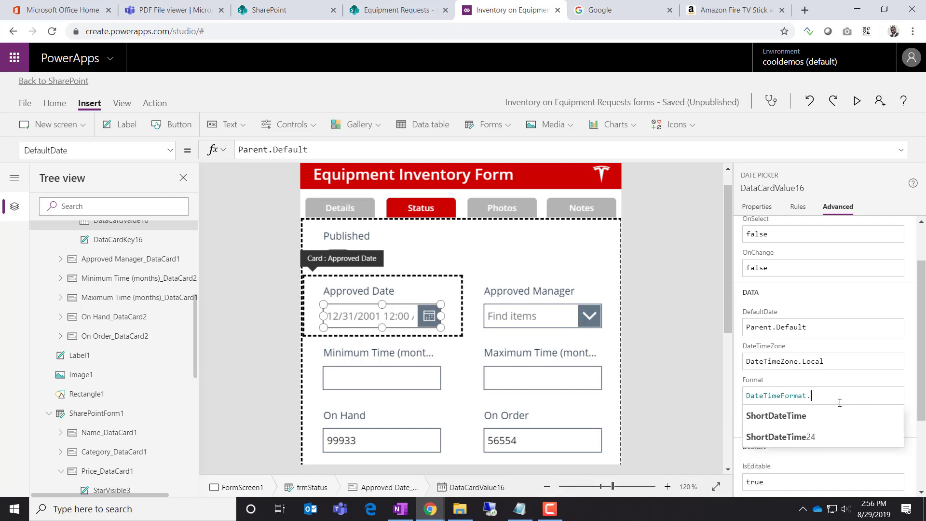
text(sho)
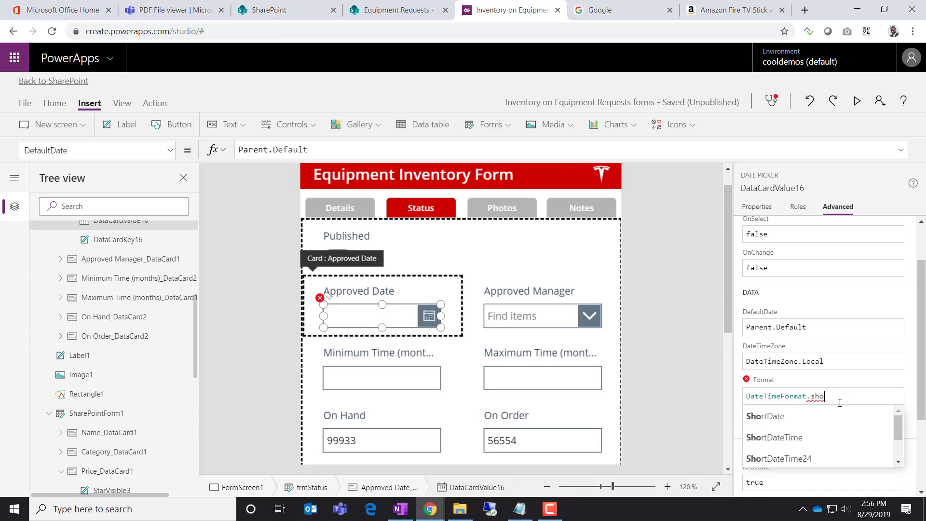
key(Down)
key(Return)
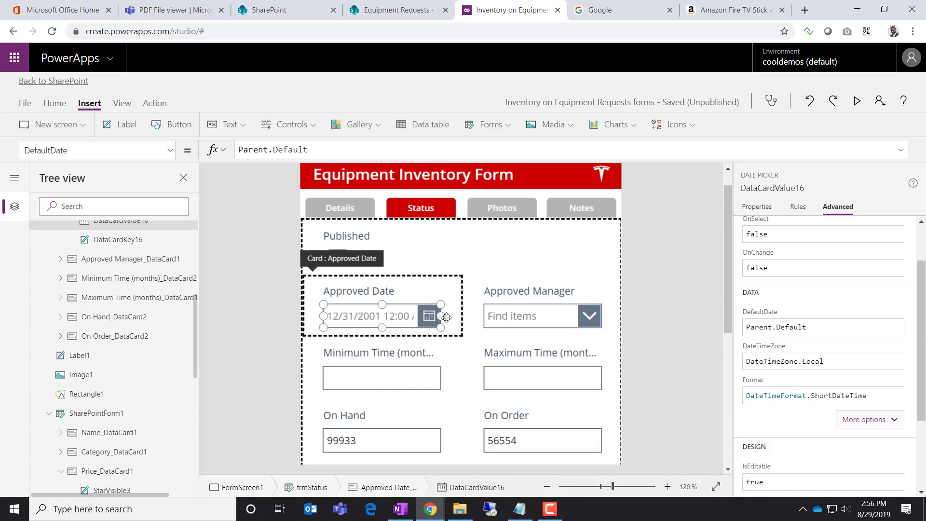
click(869, 396)
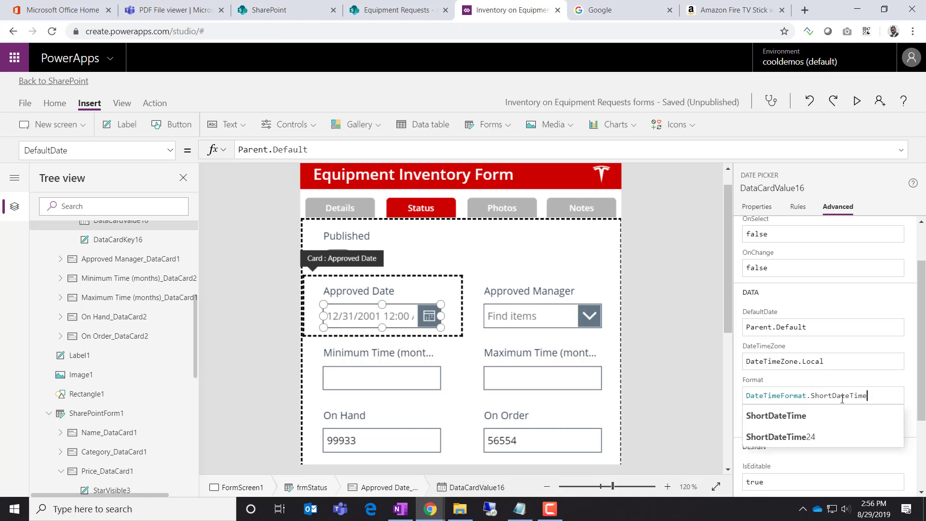
double_click(842, 396)
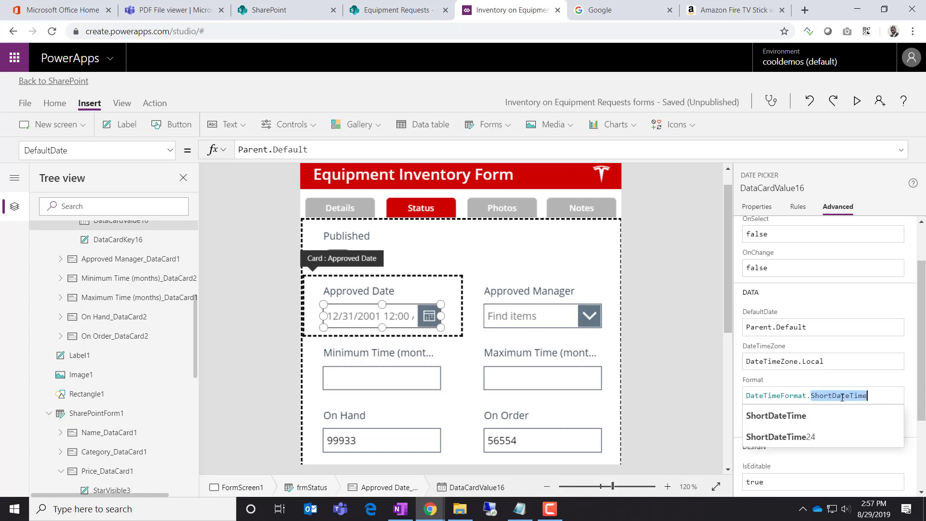
key(BackSpace)
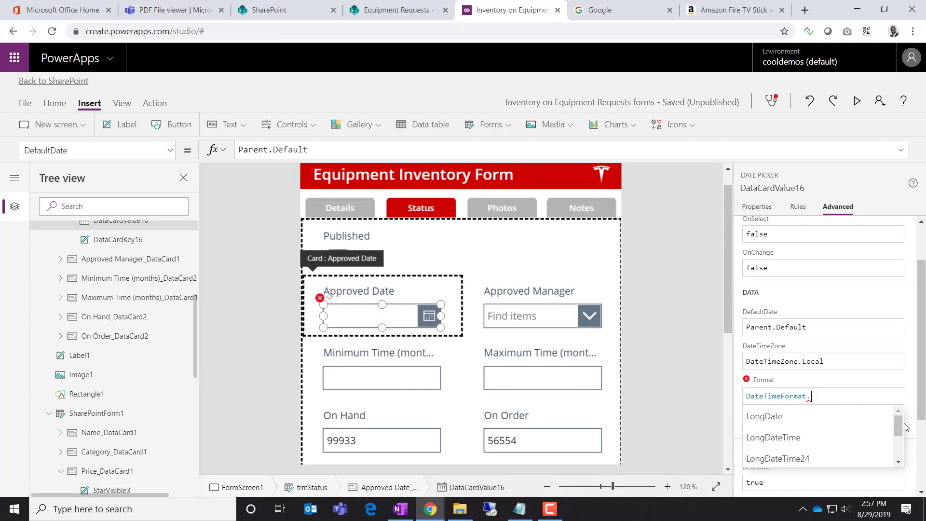
scroll(893, 441, down, 5)
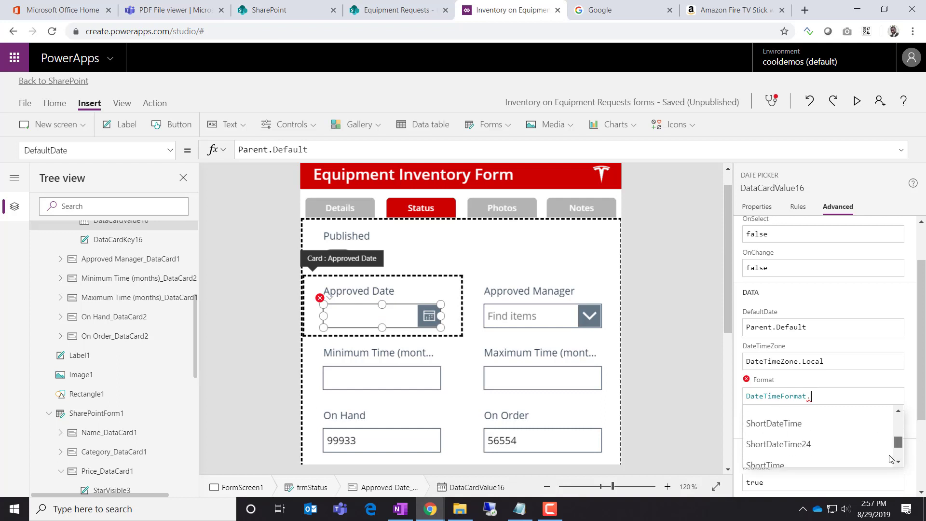
click(815, 423)
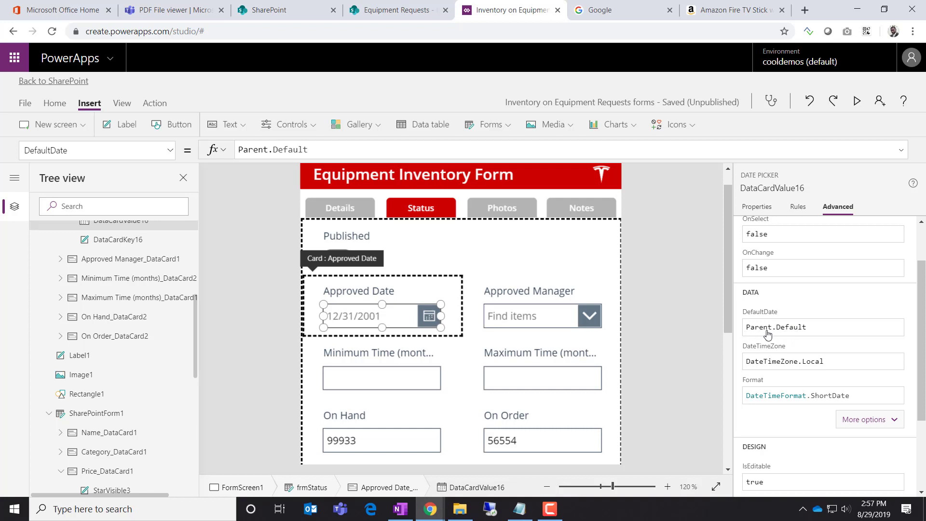
Replace the Approved Date picker's DefaultDate formula Parent.Default with Today()
scroll(811, 352, up, 2)
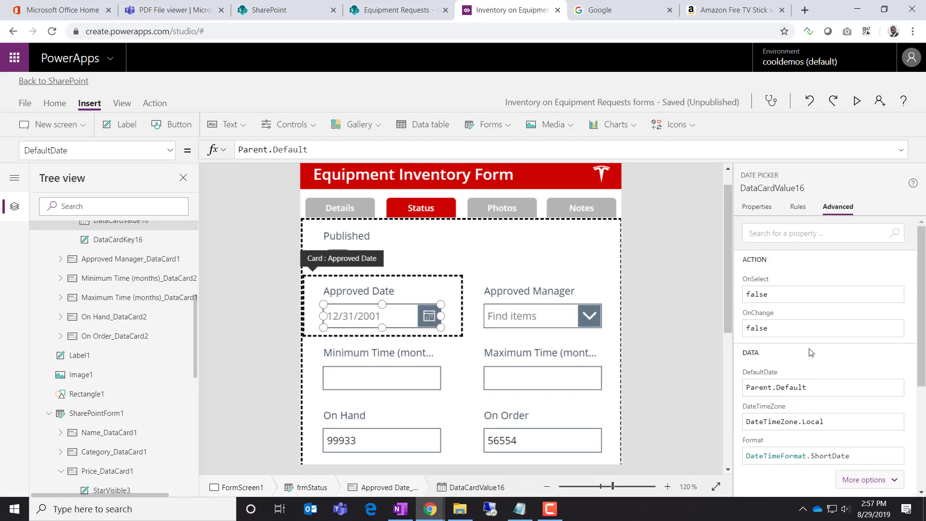
scroll(811, 352, down, 2)
click(815, 328)
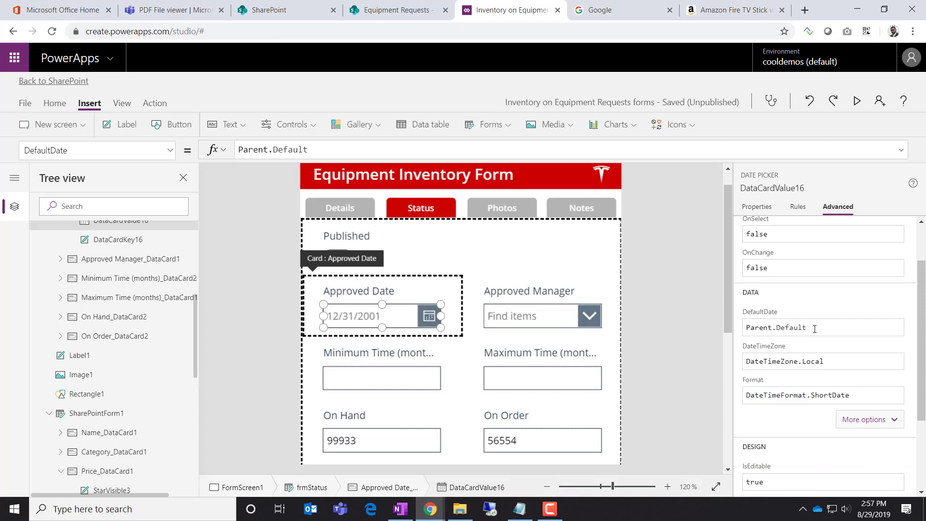
key(Left)
key(Left)
key(Left)
key(Left)
key(Left)
key(Left)
key(Left)
key(Left)
key(Left)
key(Left)
key(Left)
key(Left)
key(Left)
key(Left)
drag(830, 328, 729, 363)
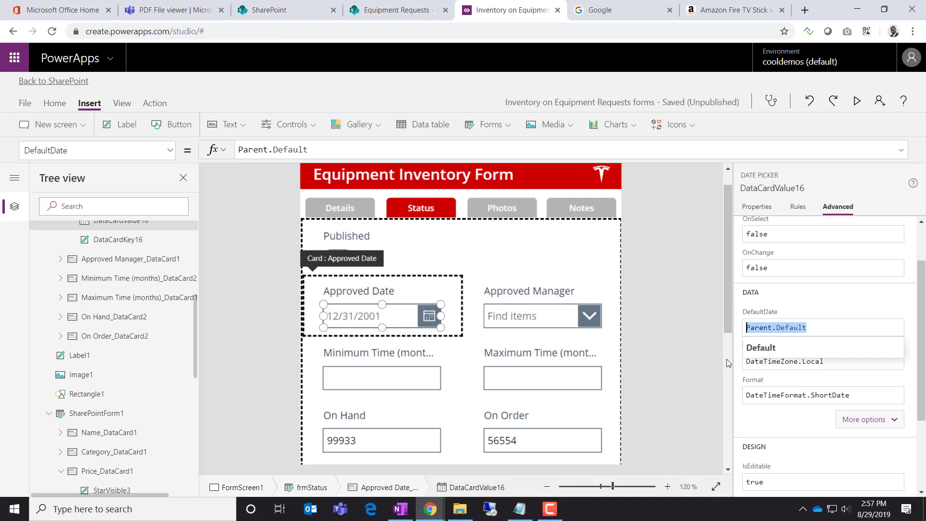
text(Today)
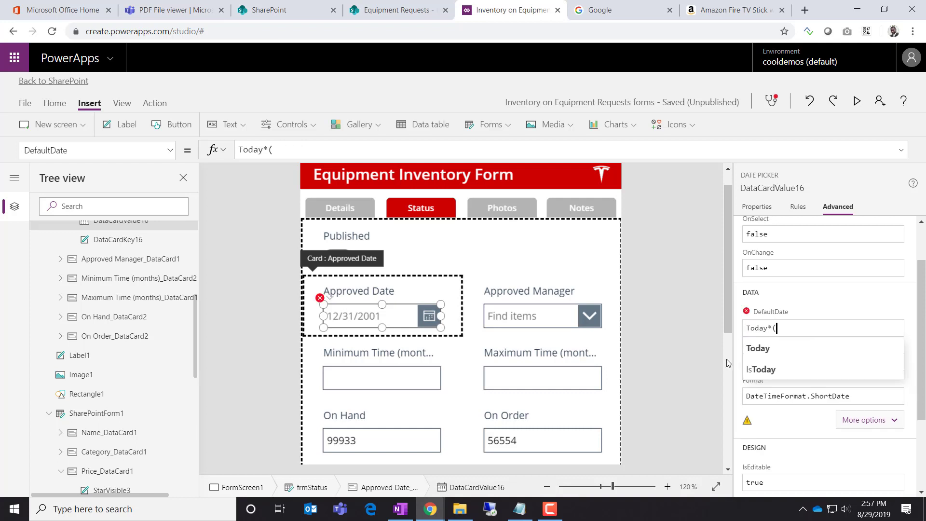
text(())
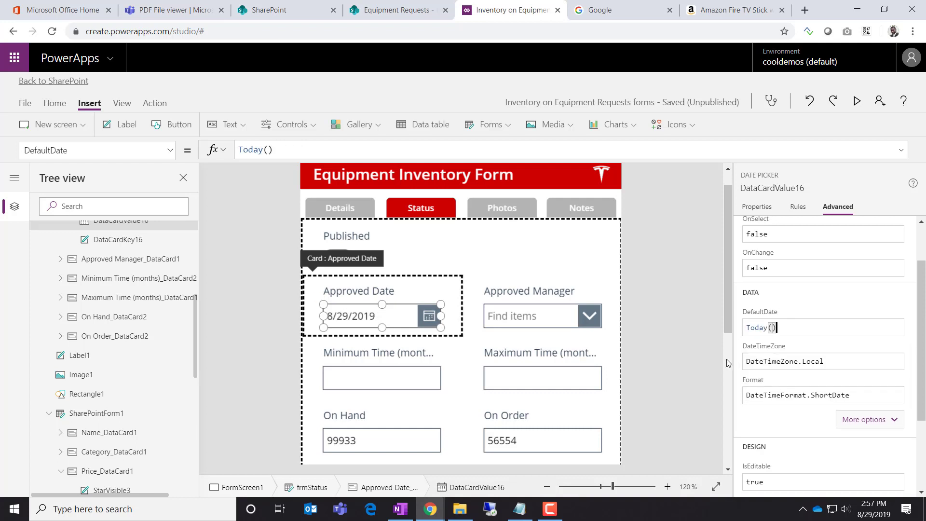
click(789, 328)
Start the DefaultDate formula with the condition If(IsBlank(Parent.Default)
click(764, 351)
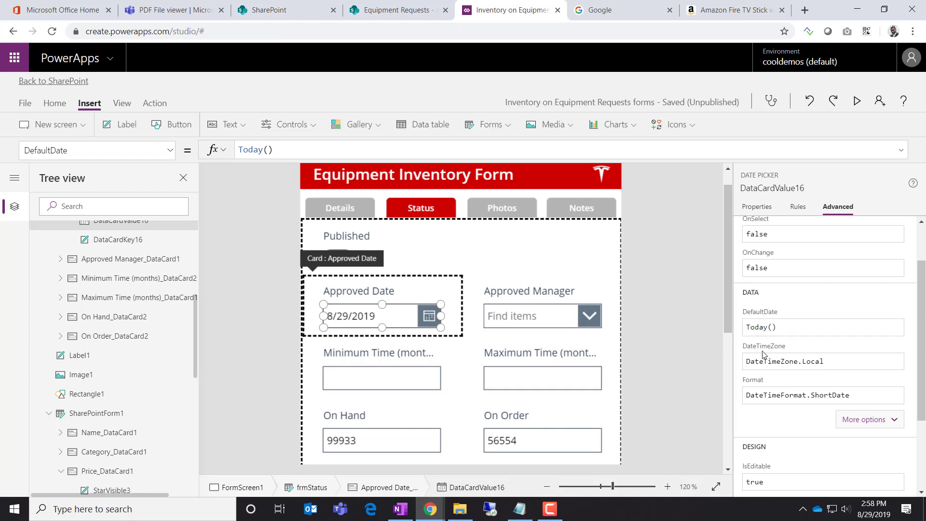
click(748, 328)
text(If)
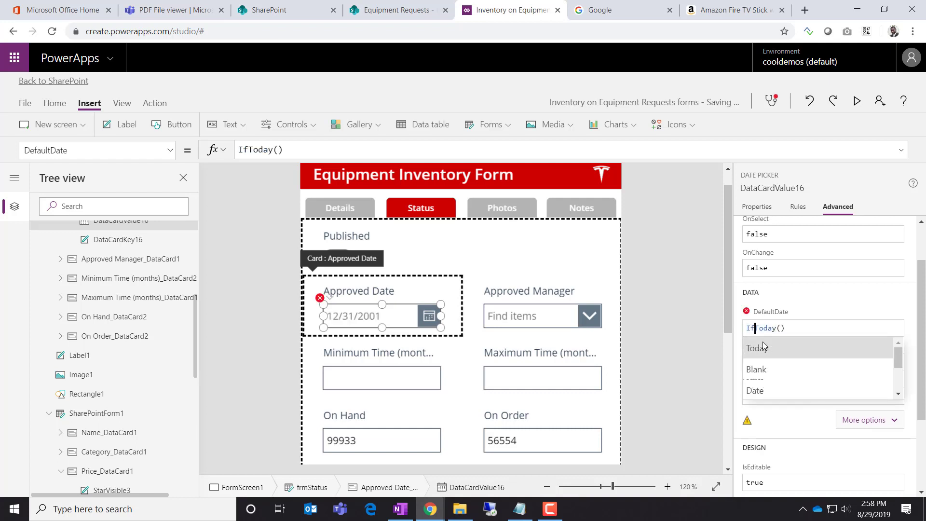
text(()
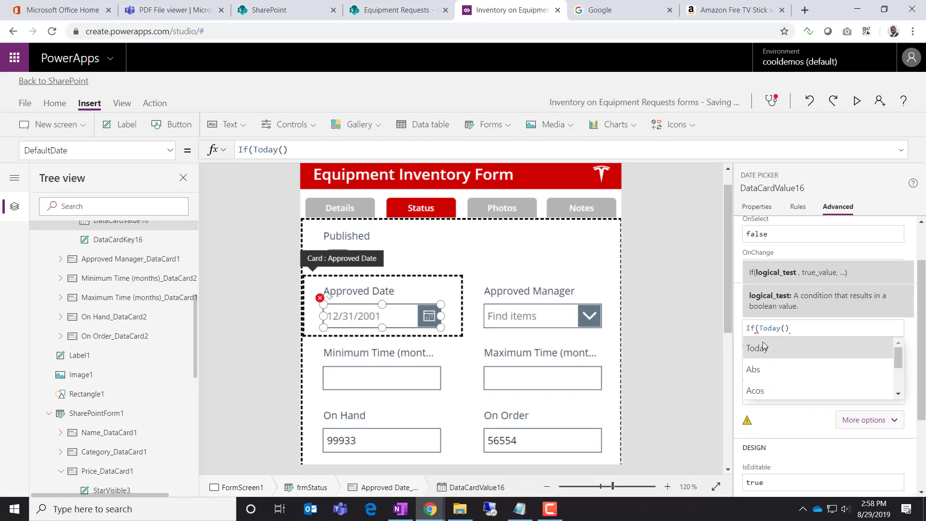
text(Parent.)
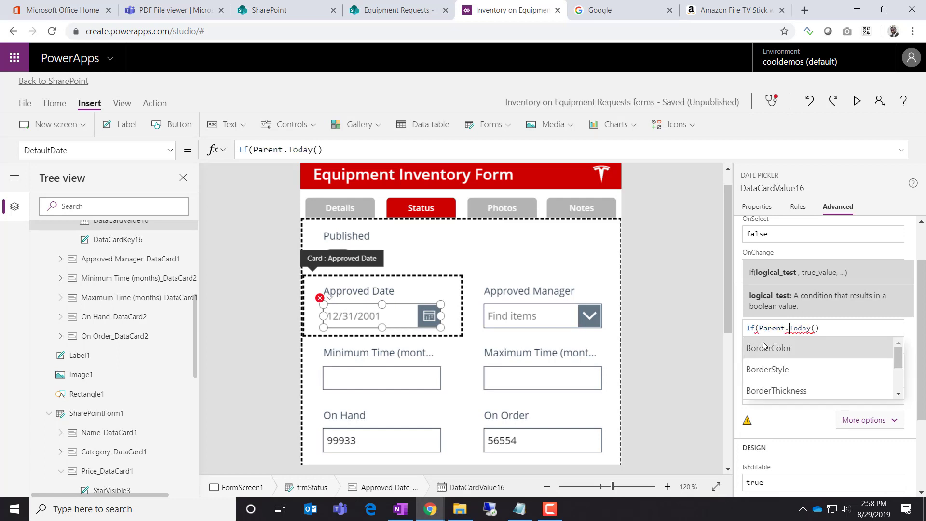
text(Default)
click(763, 345)
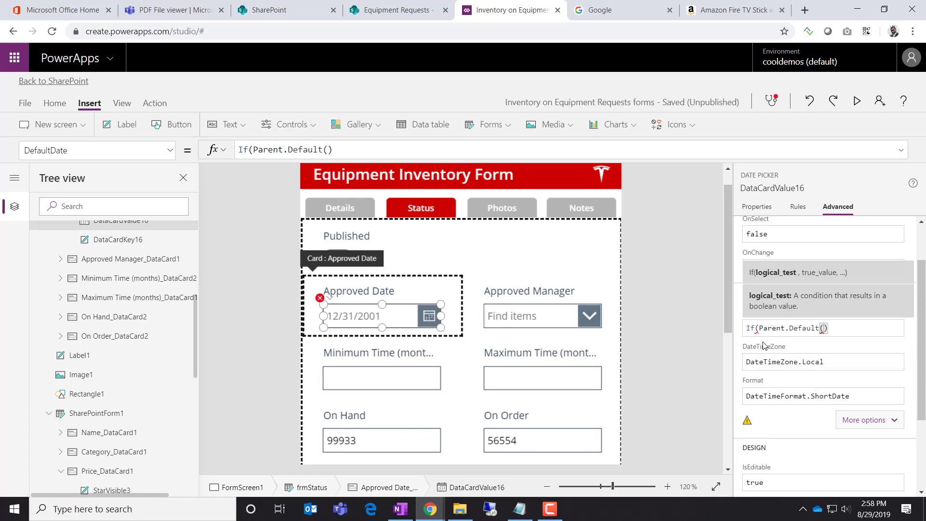
text(,)
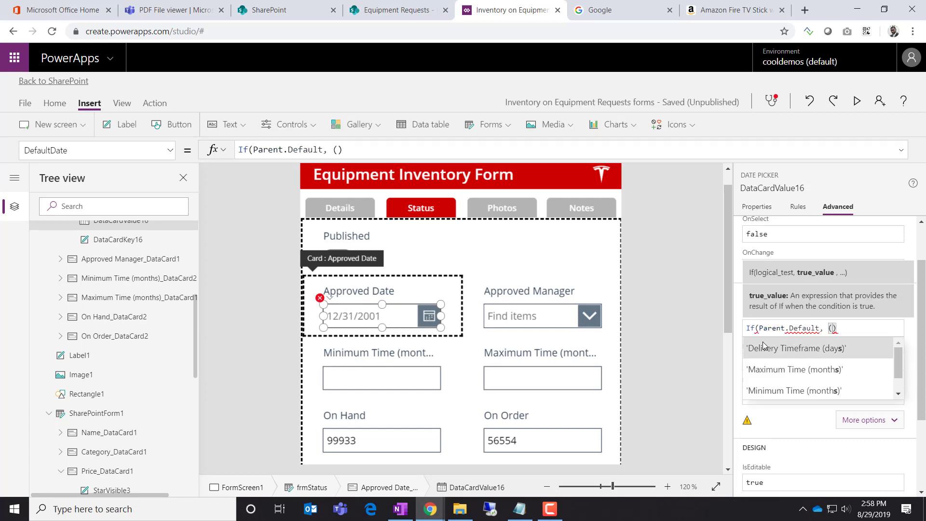
key(Left)
key(Left)
key(Left)
key(Left)
key(Left)
key(Left)
key(Left)
key(Left)
key(Left)
key(Left)
key(Left)
key(Left)
key(Left)
key(Left)
key(Left)
key(Left)
key(Left)
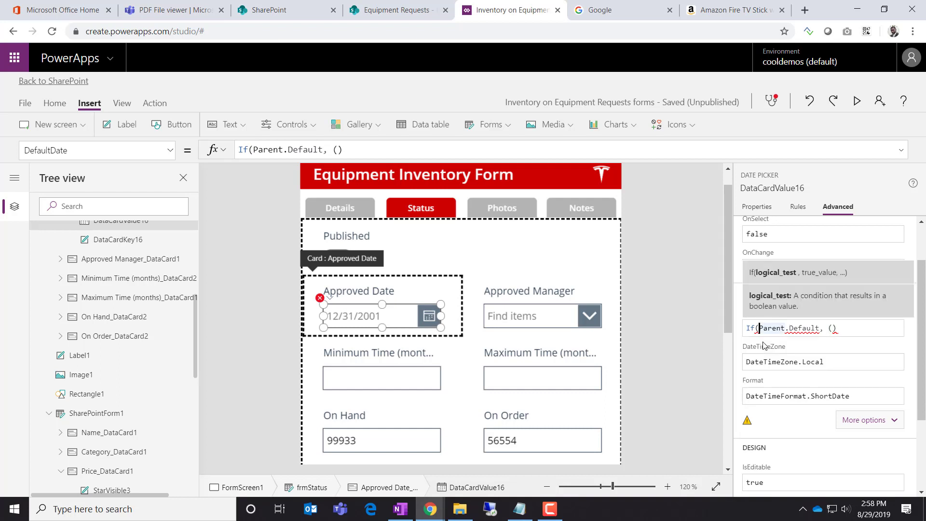
text(Isbla)
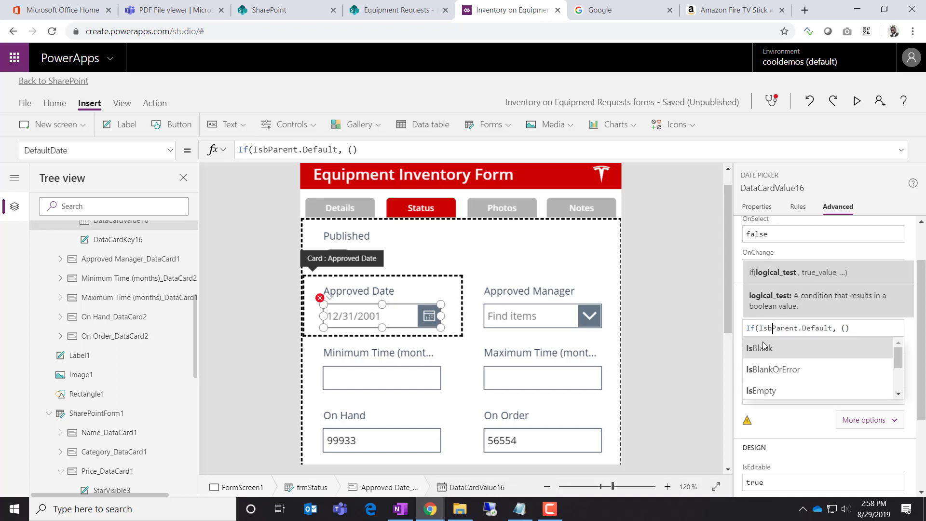
click(763, 345)
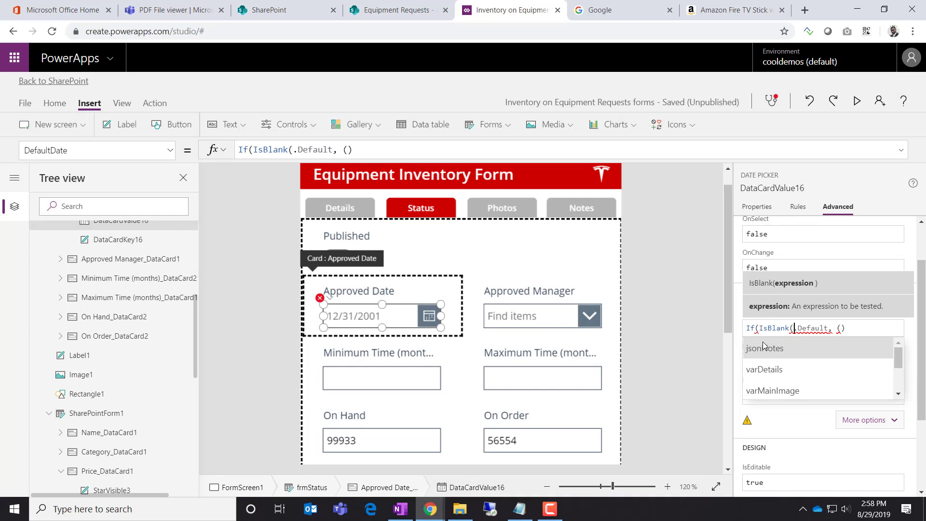
text(Parent.def)
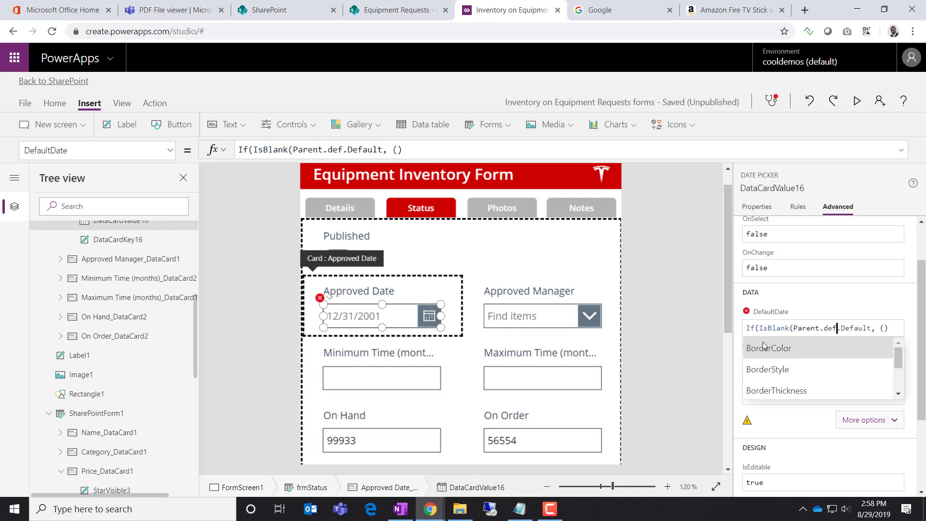
click(763, 345)
text())
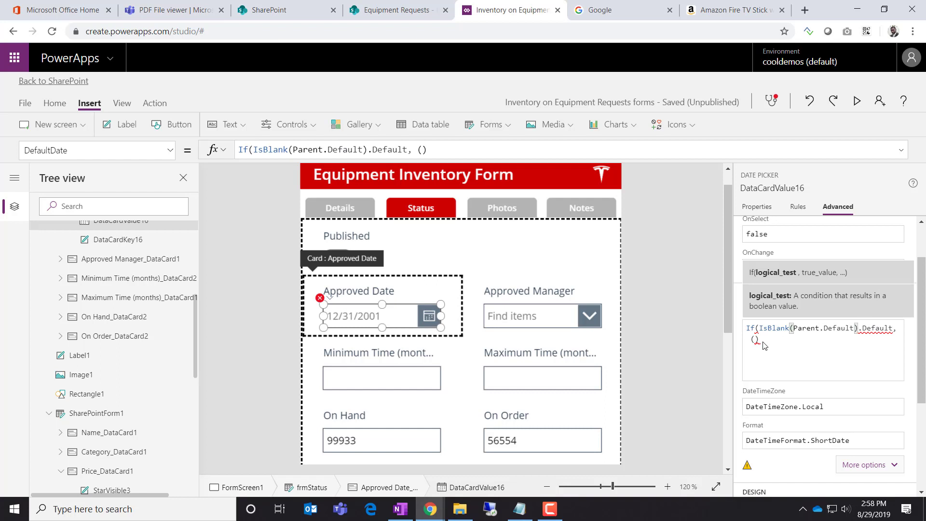
Add Today() and Parent.Default as the If branches and delete the extra parenthesis
text(,Today)
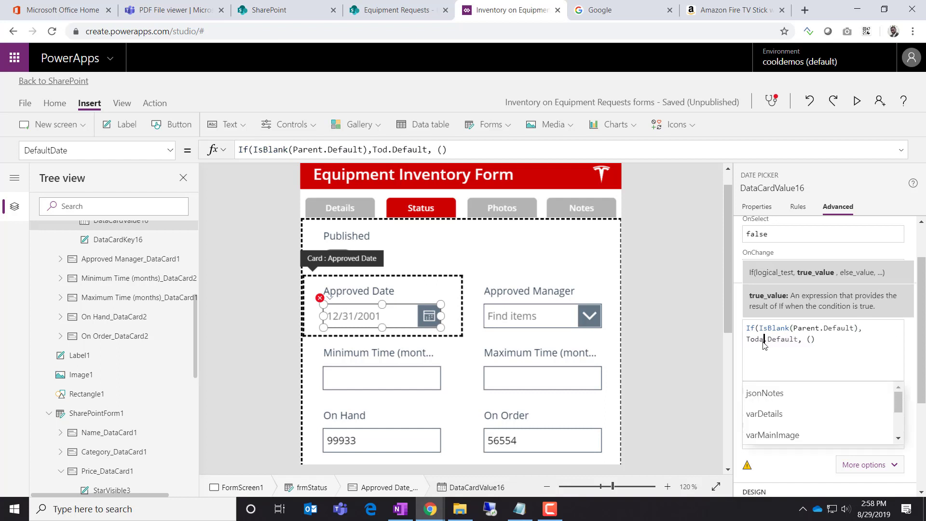
text((),)
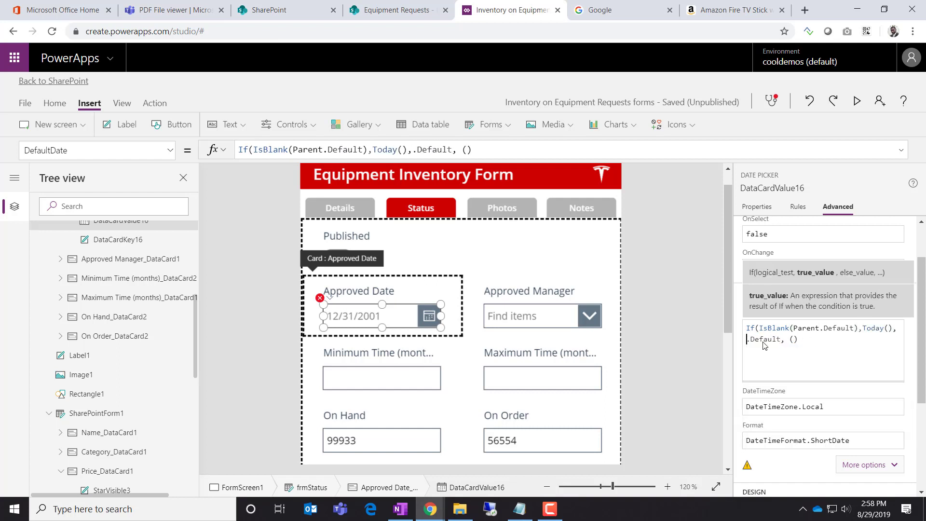
text(Pare)
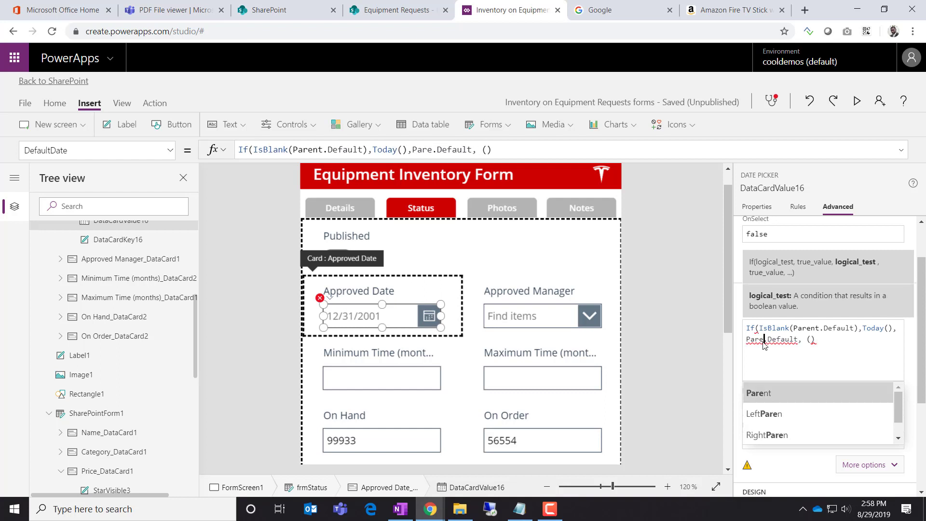
text(nt)
key(Right)
key(Right)
key(Right)
key(Right)
key(Right)
key(Right)
key(Right)
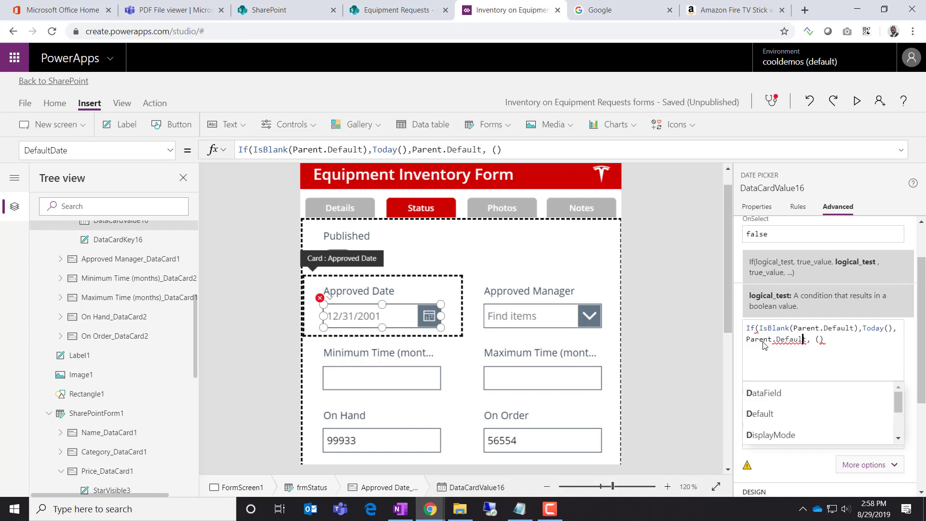
key(Right)
text())
key(Delete)
key(Delete)
key(Delete)
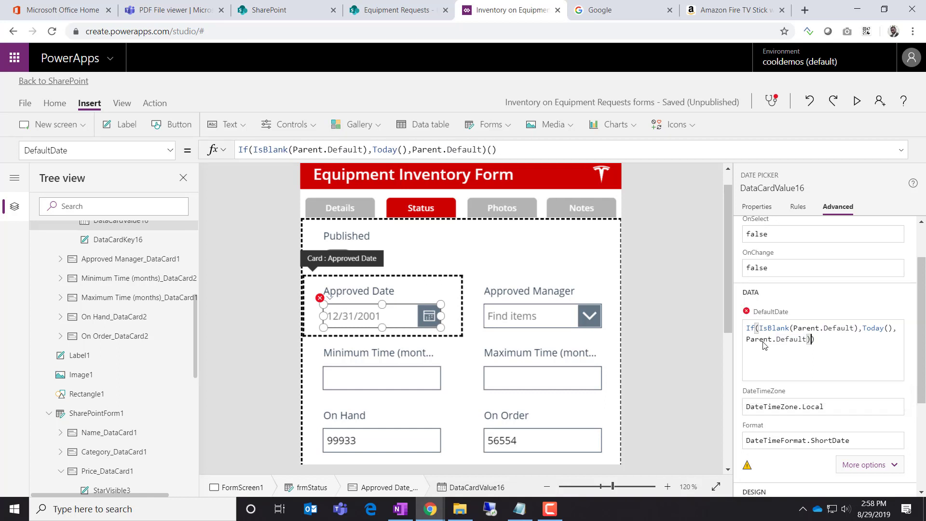
key(Delete)
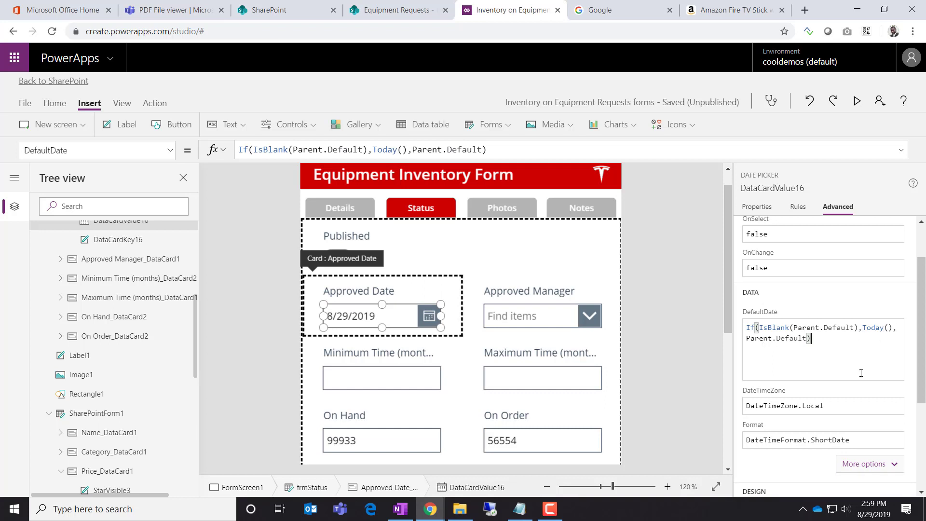
Select the vOnHand text box on the On Hand card and scroll to the top of its Advanced properties
click(675, 360)
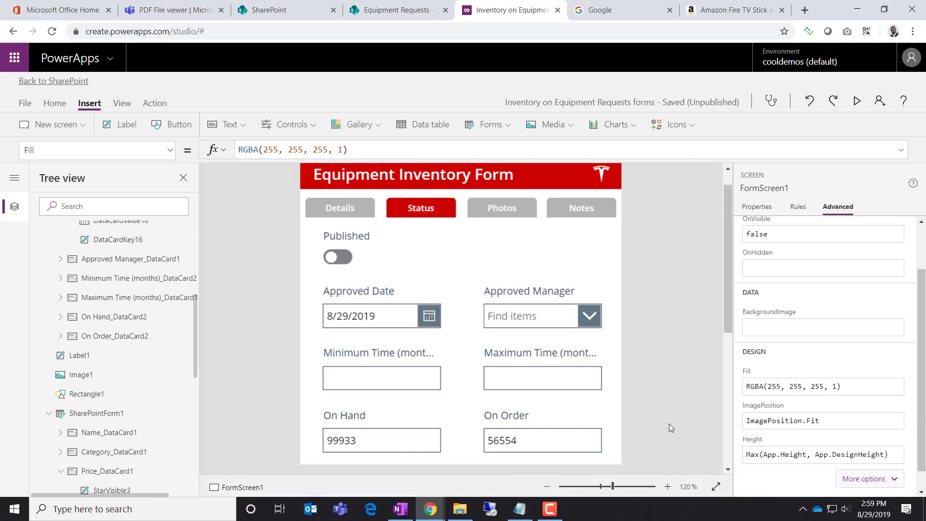
click(360, 437)
click(359, 440)
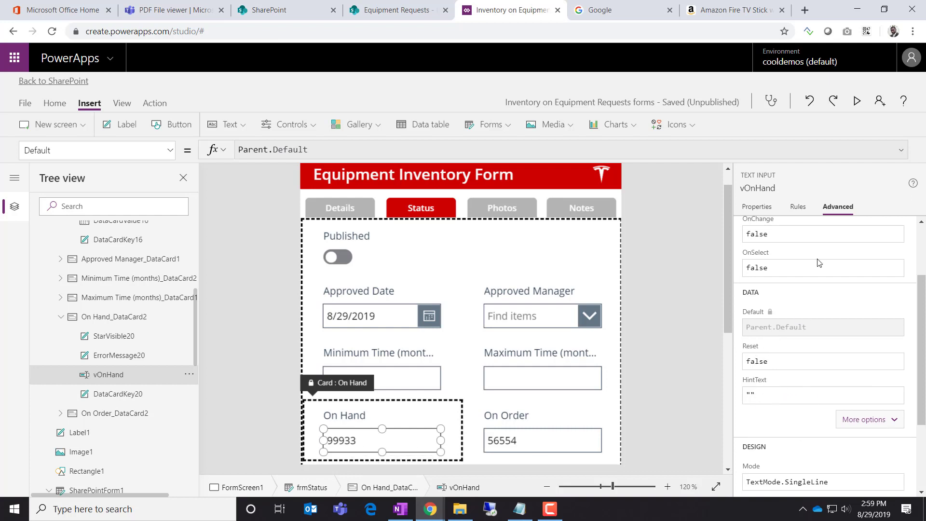
scroll(876, 275, up, 2)
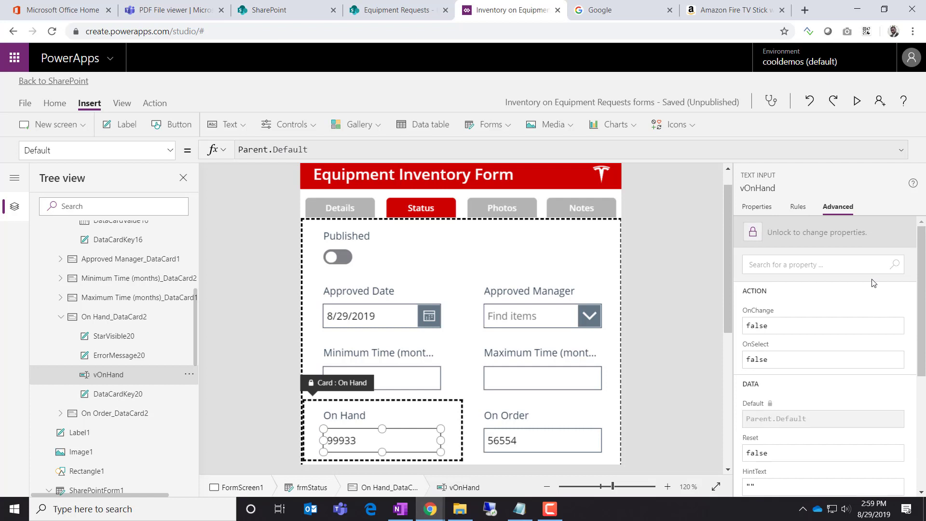
Unlock the On Hand card and set its Default to Text(Value(Parent.Default), "#,###"), showing 99,933
click(760, 235)
scroll(764, 247, down, 3)
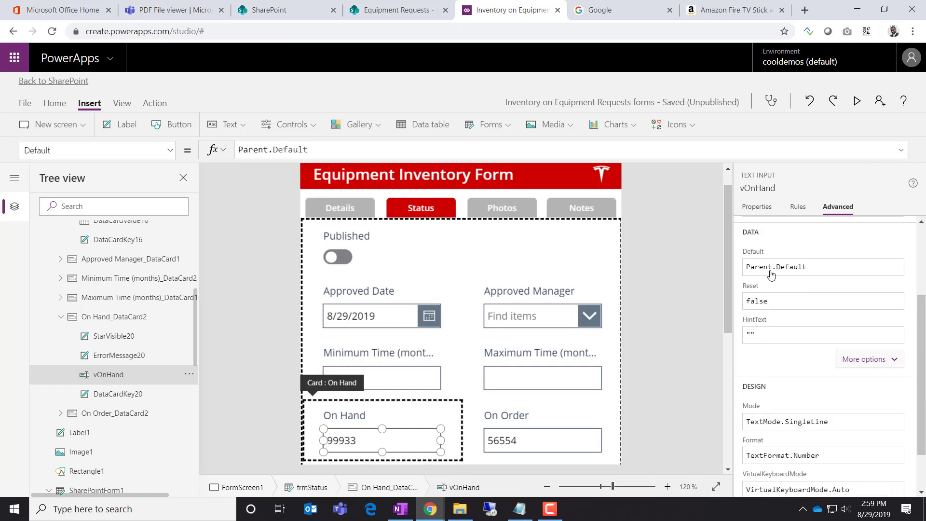
click(750, 267)
text(Test)
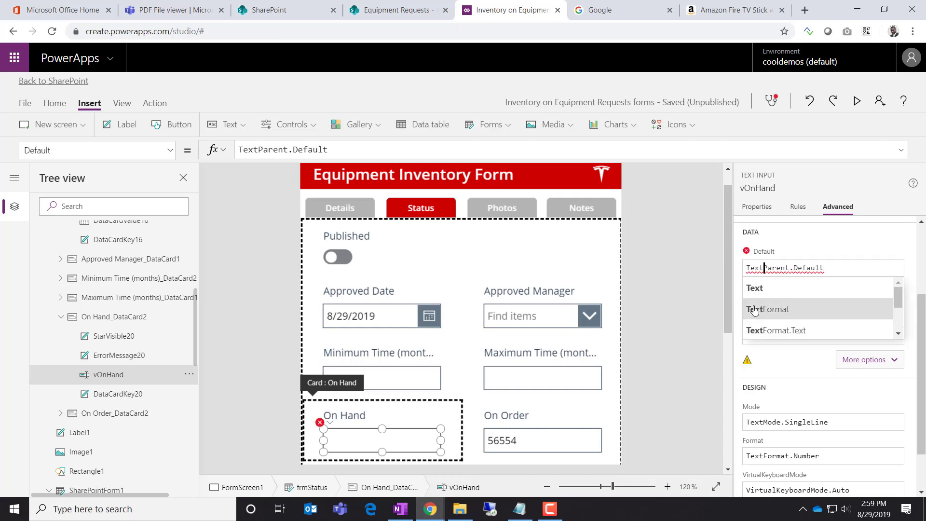
text((Value*)
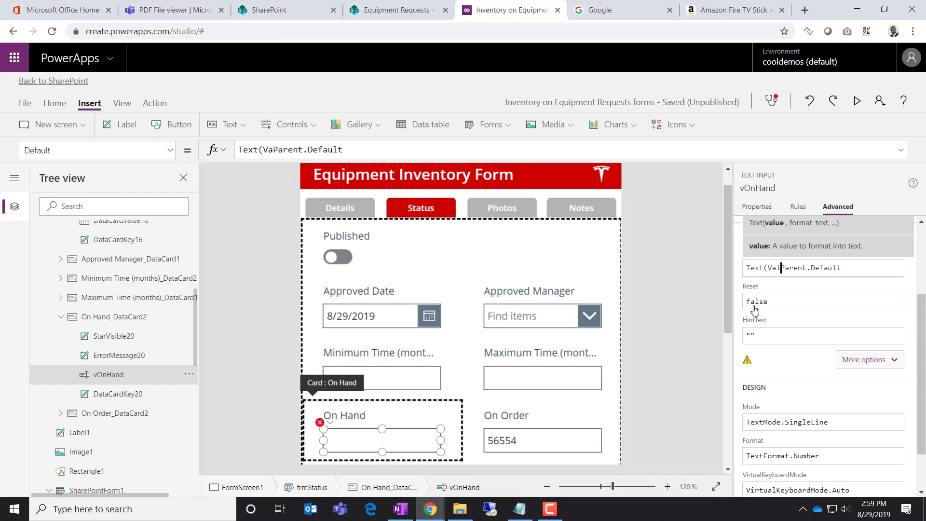
key(BackSpace)
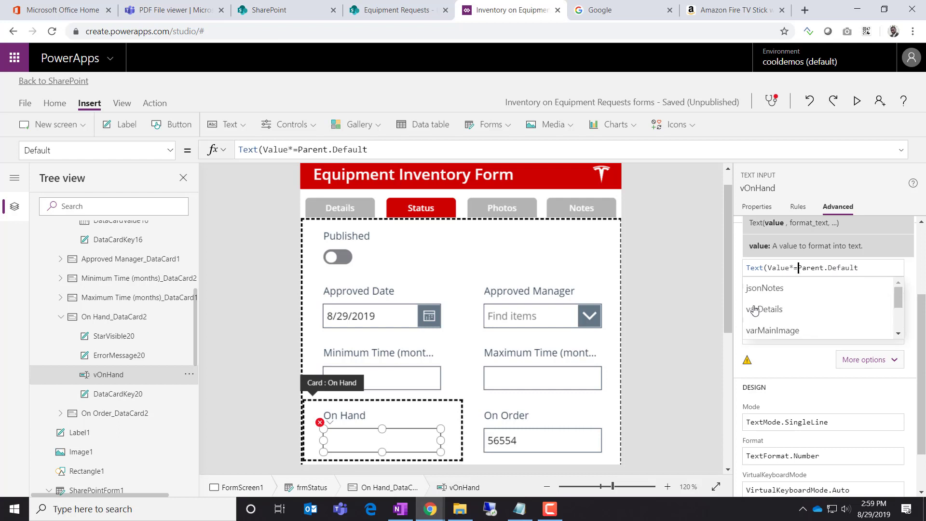
text(()
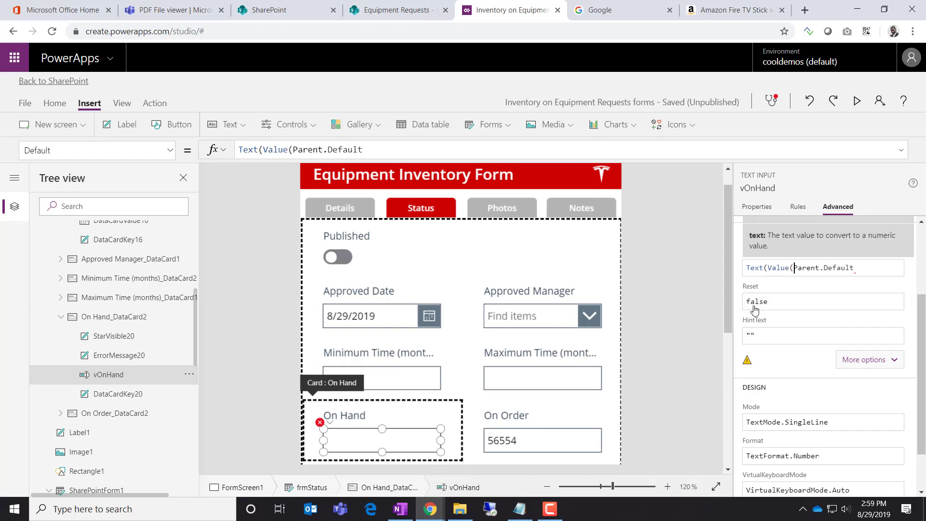
key(Right)
key(Right)
key(Right)
key(Right)
key(Right)
key(Right)
key(Right)
key(Right)
key(Right)
key(Right)
key(Right)
key(Right)
key(Right)
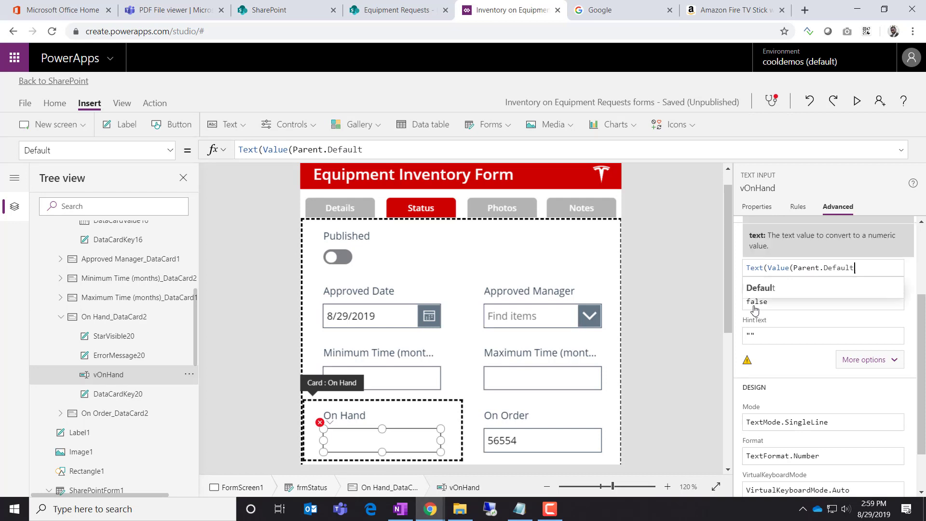
text(), )
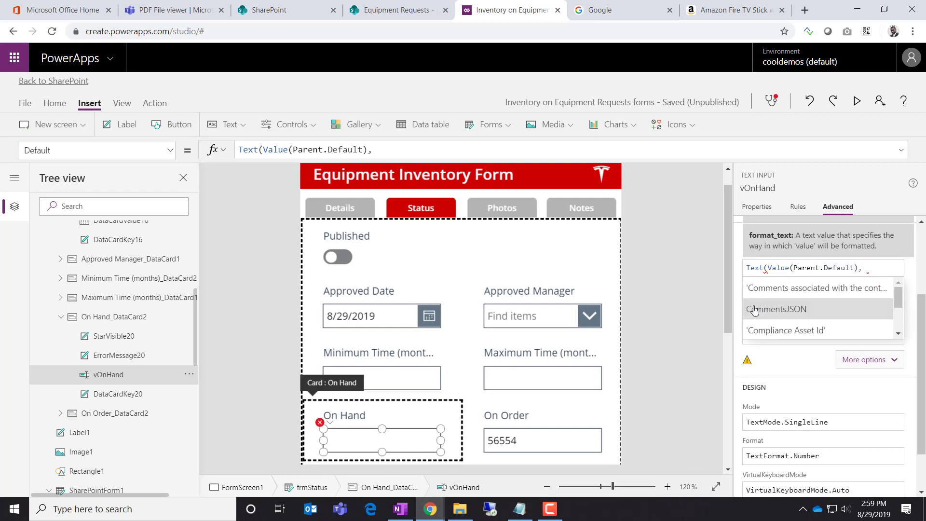
text("")
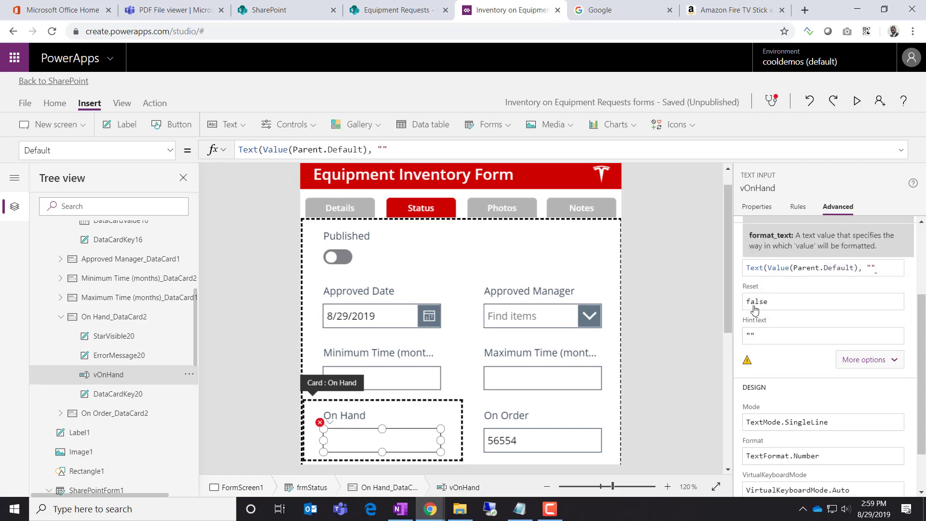
text(#,###"))
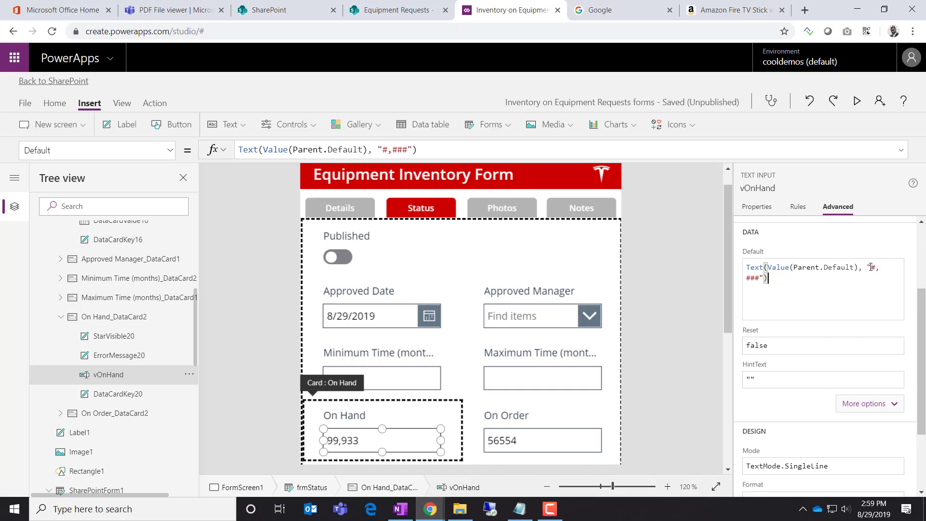
drag(781, 280, 737, 263)
key(ctrl+c)
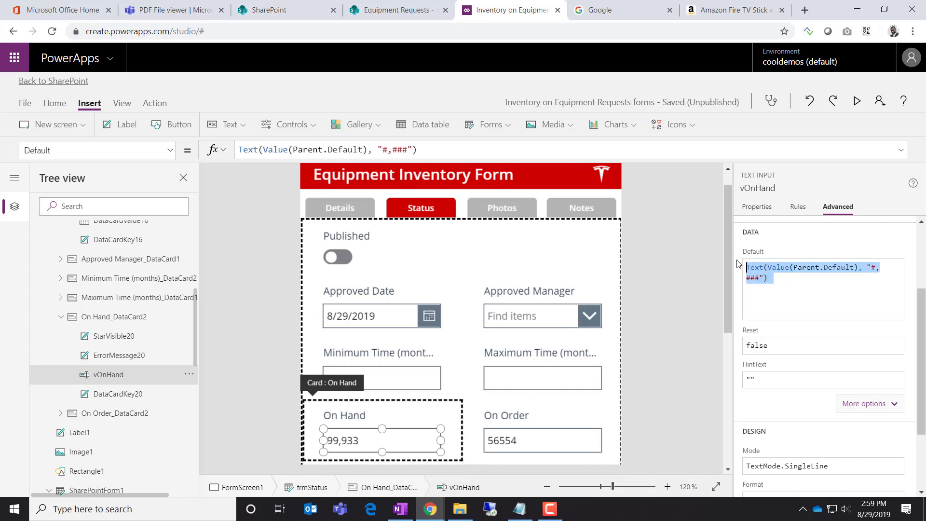
click(525, 446)
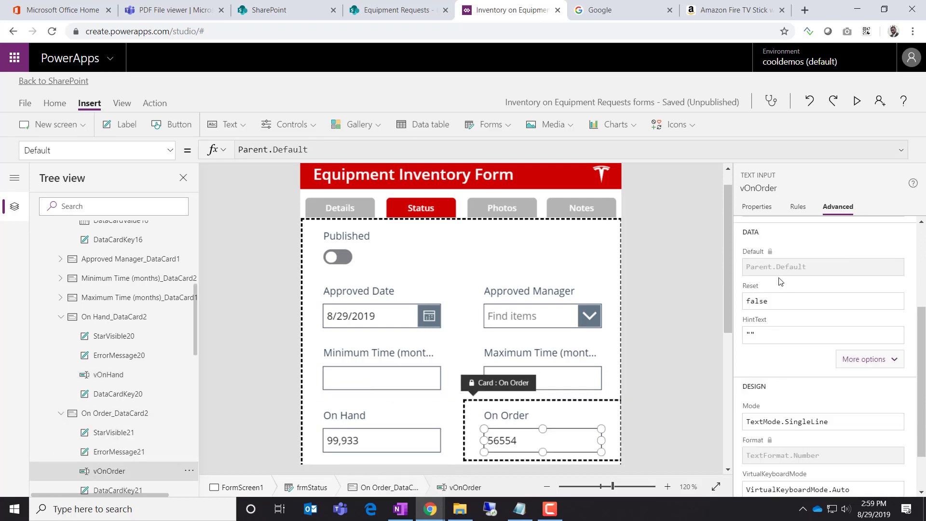
Unlock the On Order card and set its Default to Text(Value(Parent.Default), "[$-en-US]#,###"), showing 56,554
click(923, 236)
click(749, 234)
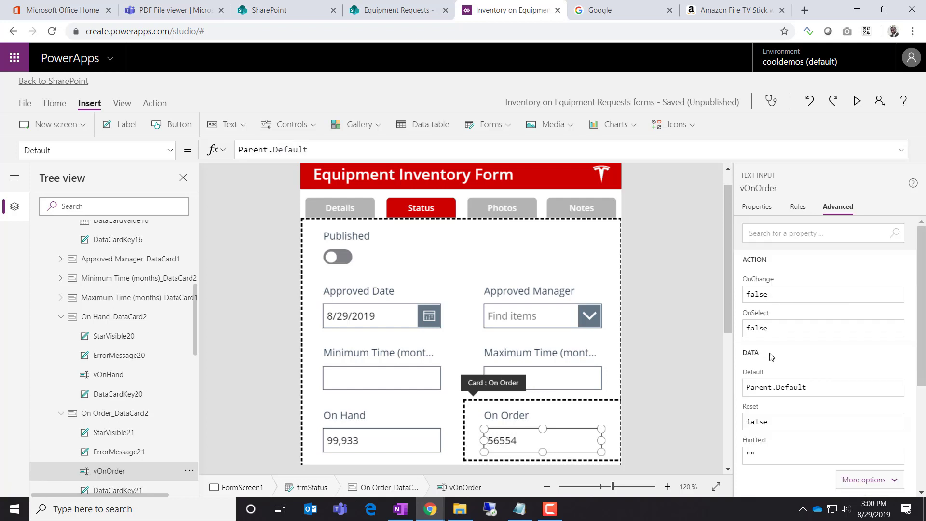
click(802, 388)
key(ctrl+a)
key(ctrl+v)
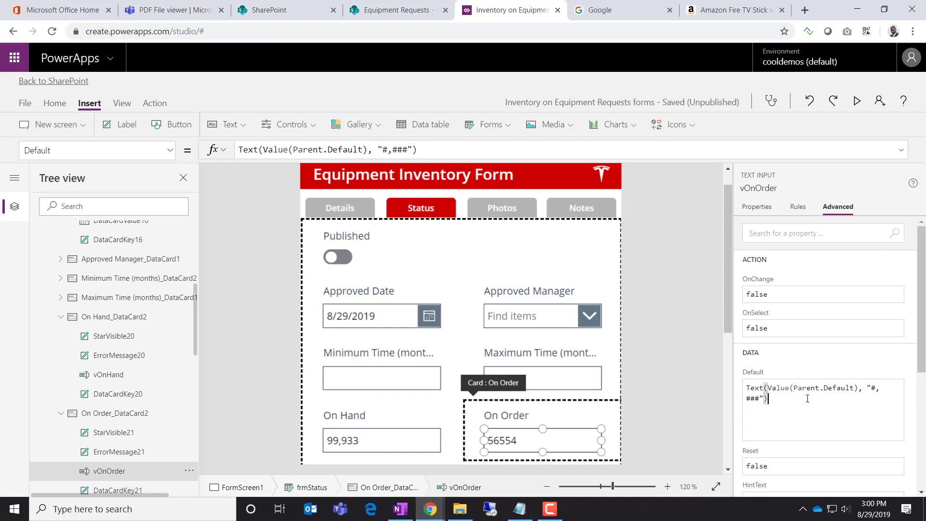
key(ctrl+a)
text(Text(Value(Parent.Default), "[$-en-US]#,###"))
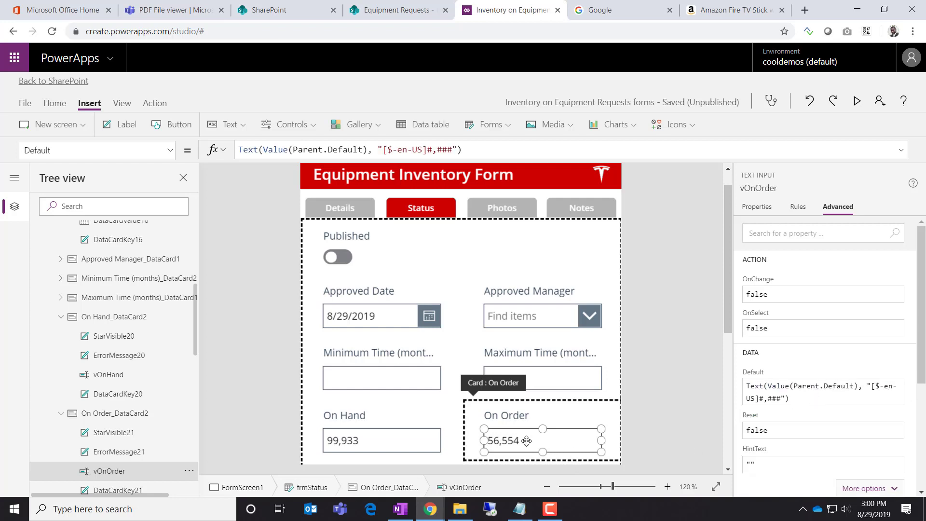
click(631, 422)
Check the On Order card's Update property, which saves Value(vOnOrder.Text)
click(599, 419)
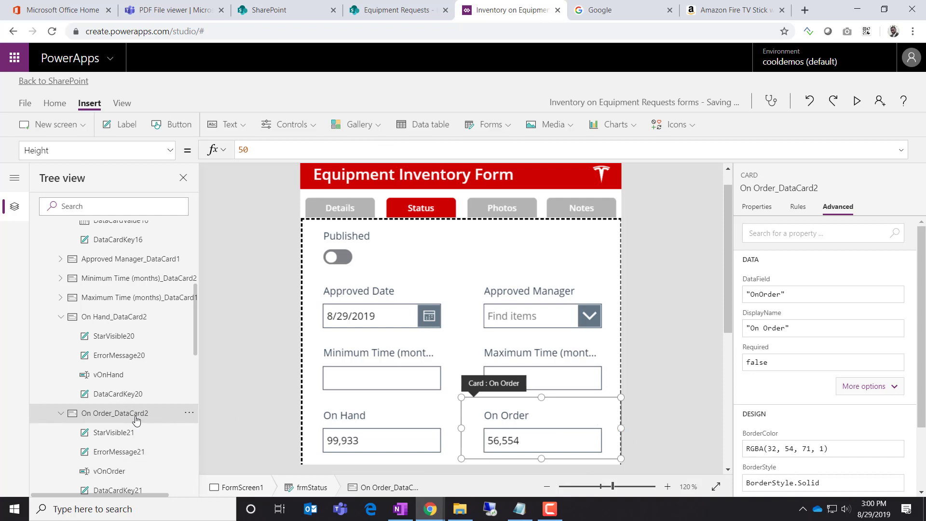
click(168, 152)
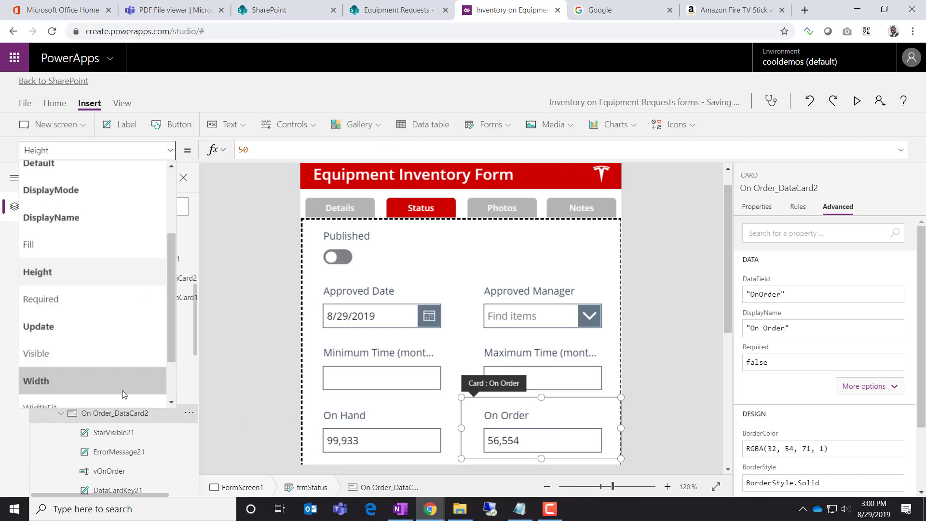
click(123, 328)
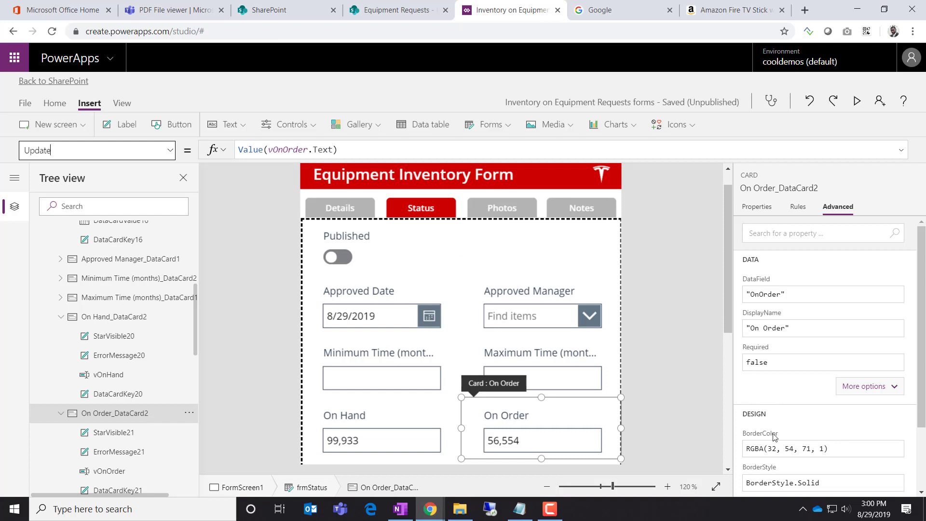
click(696, 419)
scroll(670, 410, down, 4)
Set the Approved Date and Approved Manager cards' width to 444
scroll(641, 410, up, 2)
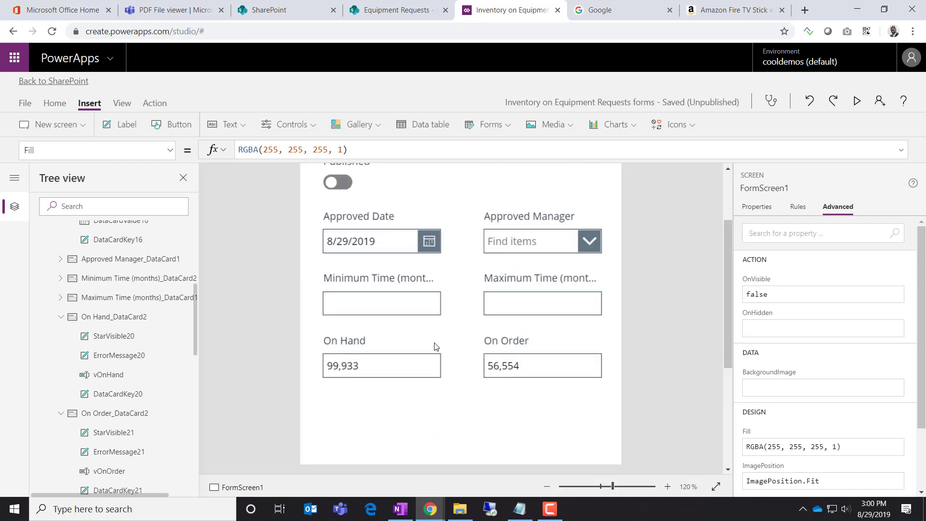
click(390, 306)
click(407, 235)
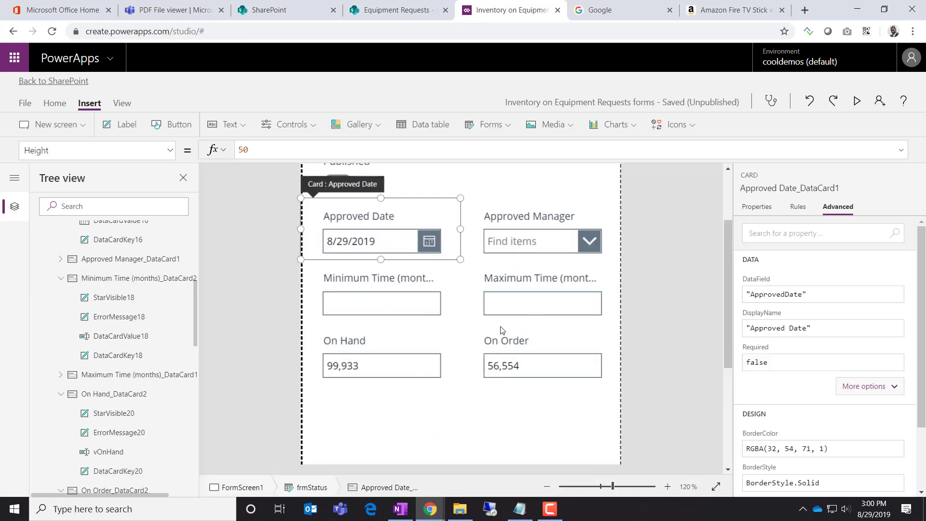
scroll(502, 331, up, 4)
scroll(500, 331, down, 3)
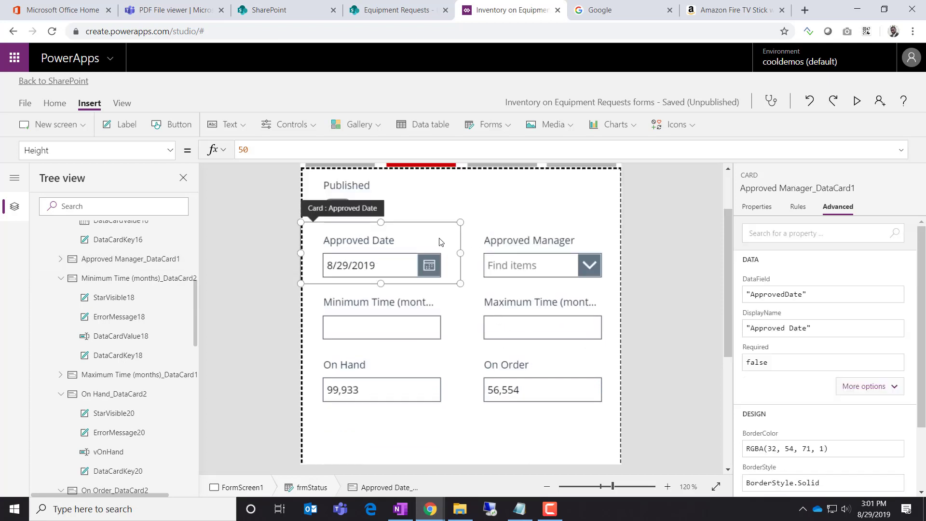
click(750, 211)
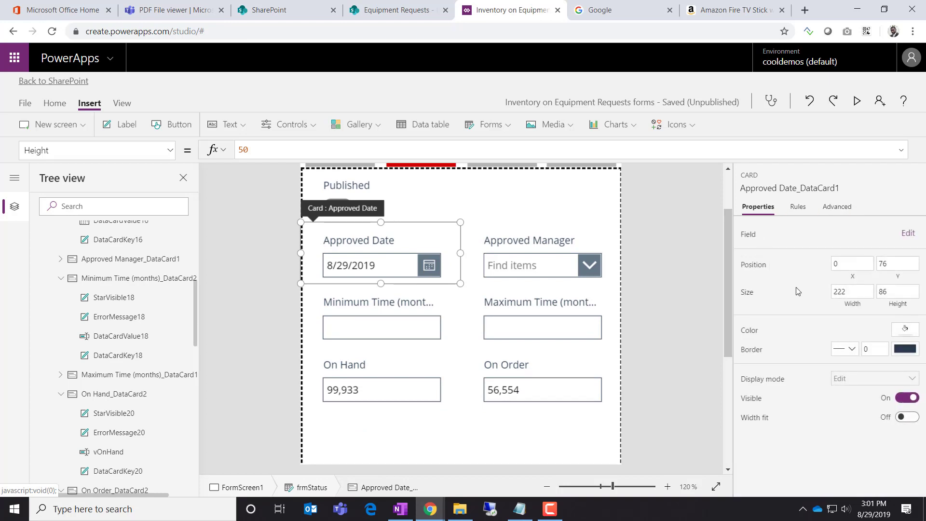
click(869, 294)
text(444)
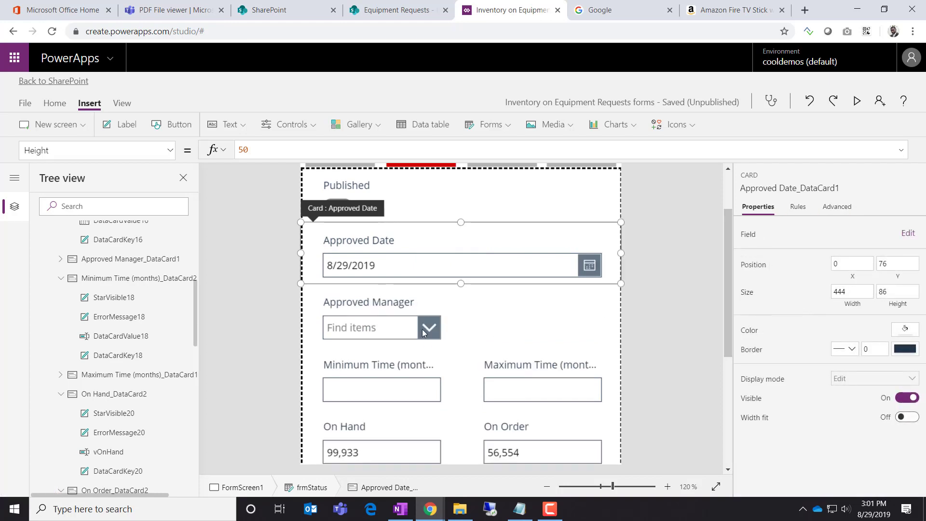
click(418, 307)
click(422, 301)
click(488, 312)
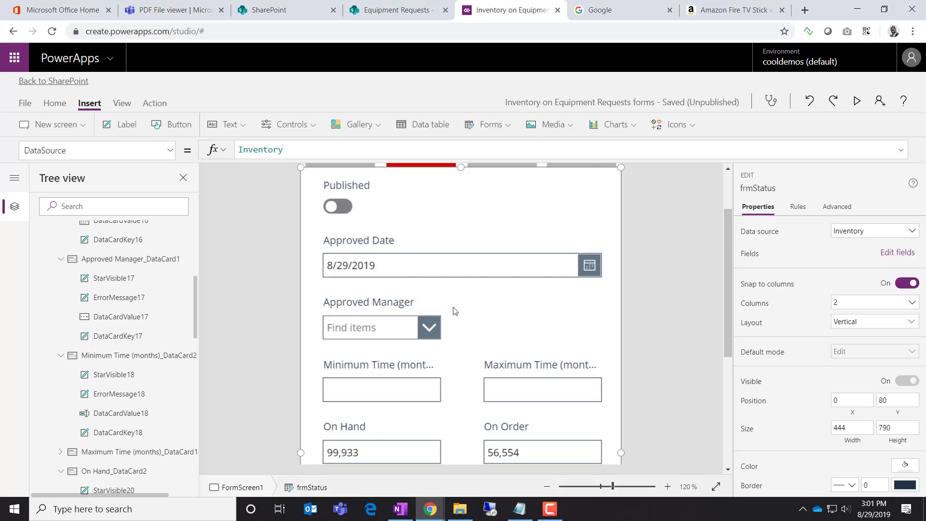
click(453, 310)
click(860, 291)
text(444)
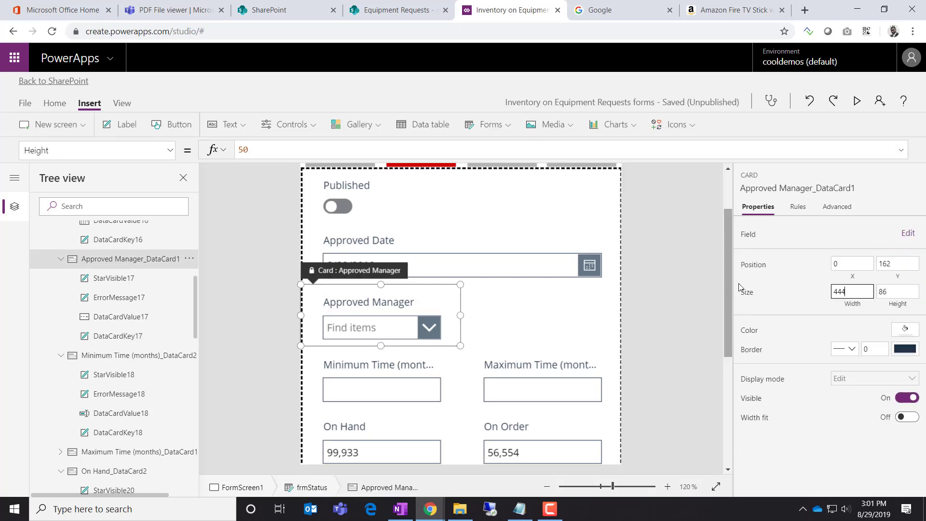
Set the Minimum Time and Maximum Time cards' width to 444 and review the form layout
click(431, 377)
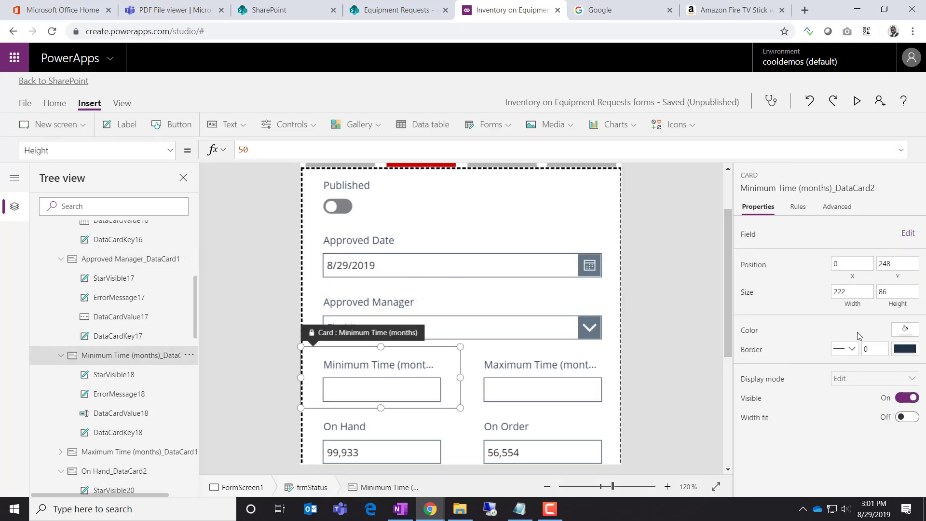
double_click(857, 291)
text(444)
click(584, 364)
double_click(852, 291)
text(444)
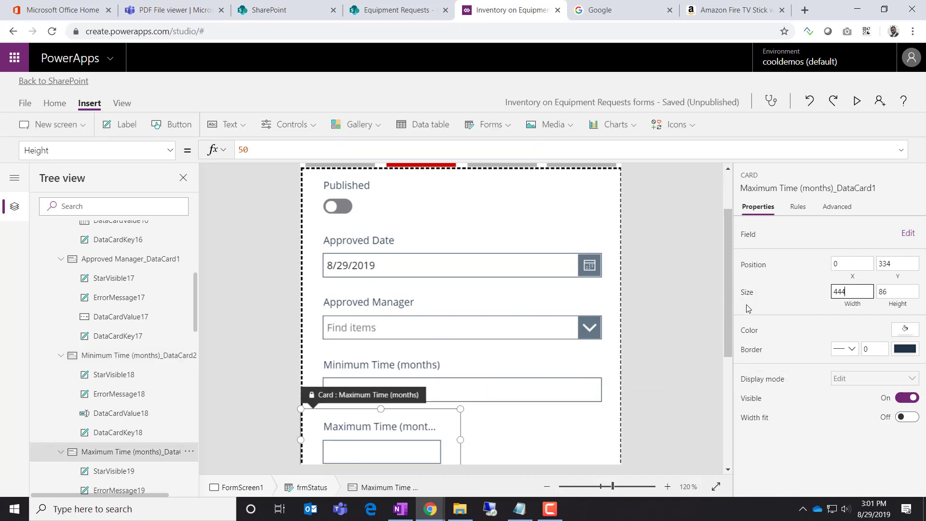
click(745, 304)
scroll(685, 390, down, 3)
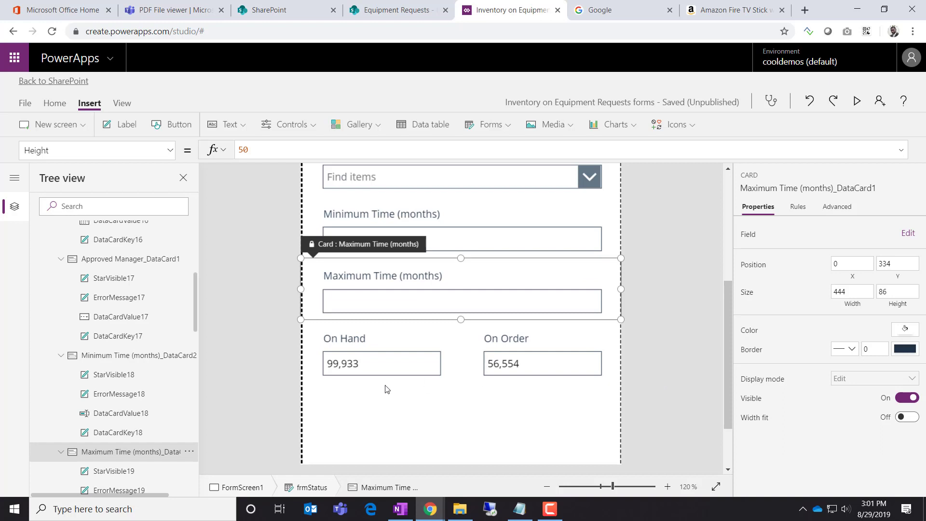
click(419, 421)
scroll(579, 381, up, 3)
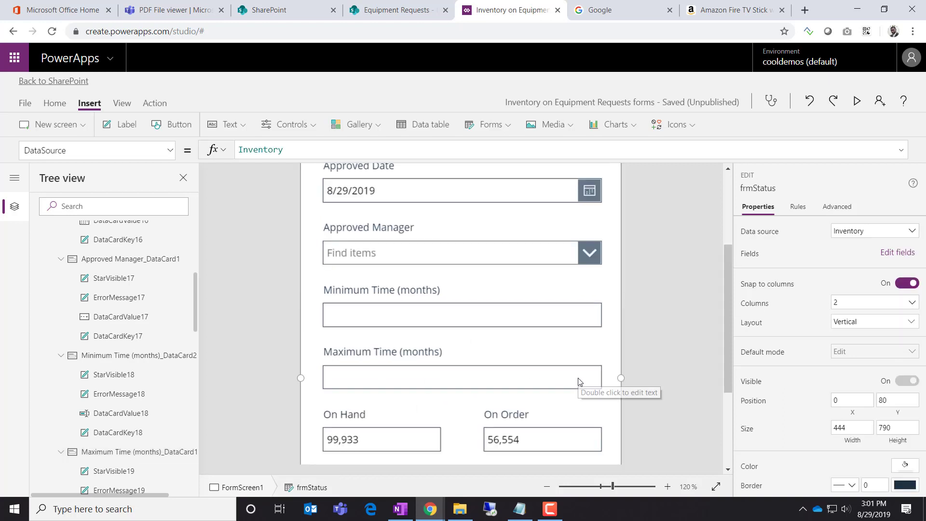
scroll(579, 381, up, 2)
scroll(578, 381, down, 3)
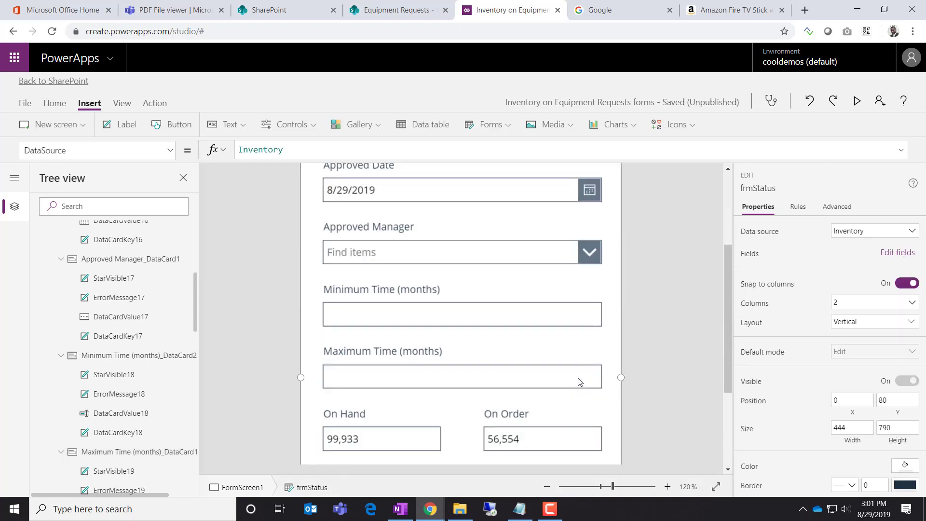
scroll(580, 382, up, 1)
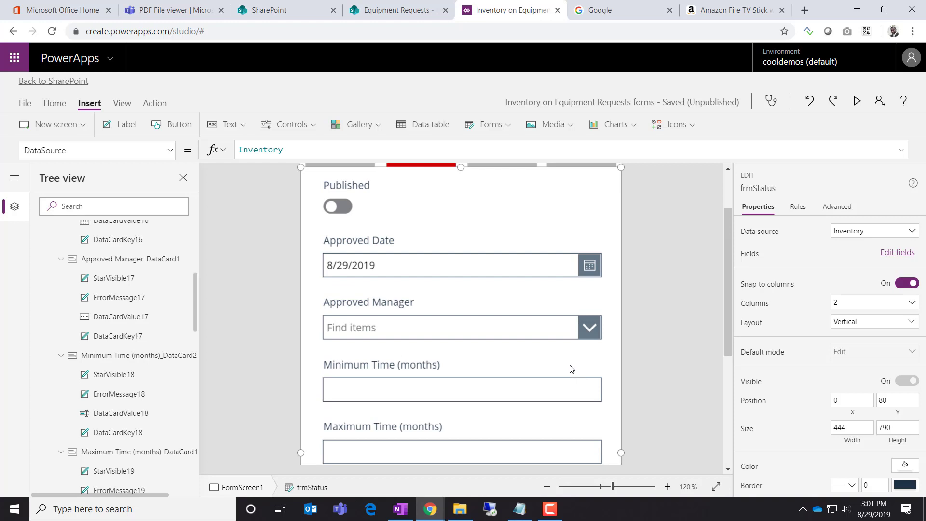
scroll(572, 369, up, 1)
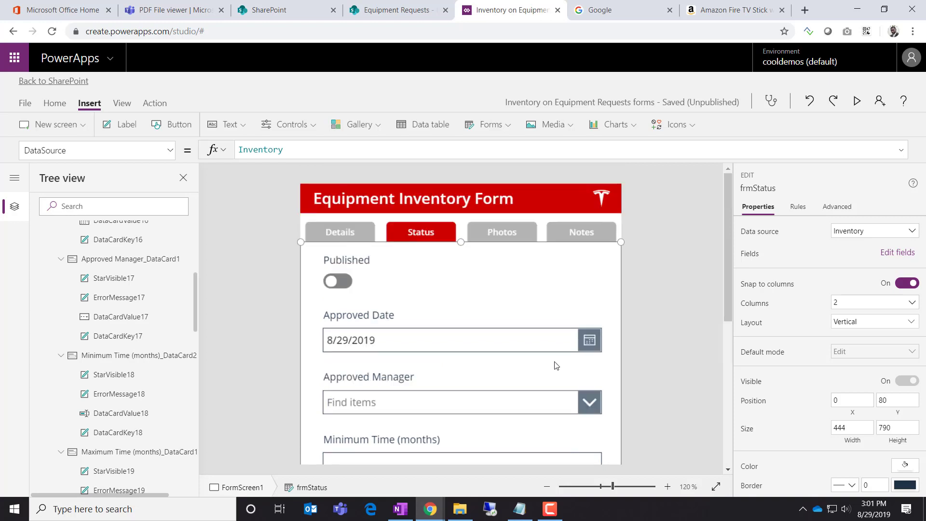
On the Details page, drag the Description text box much taller, then return to the Equipment Requests list
click(355, 236)
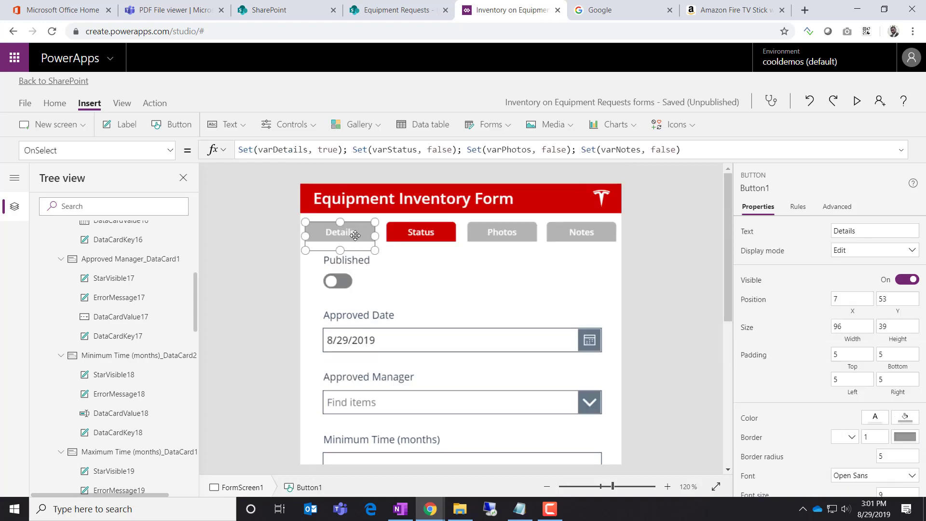
alt+click(355, 237)
scroll(485, 349, down, 2)
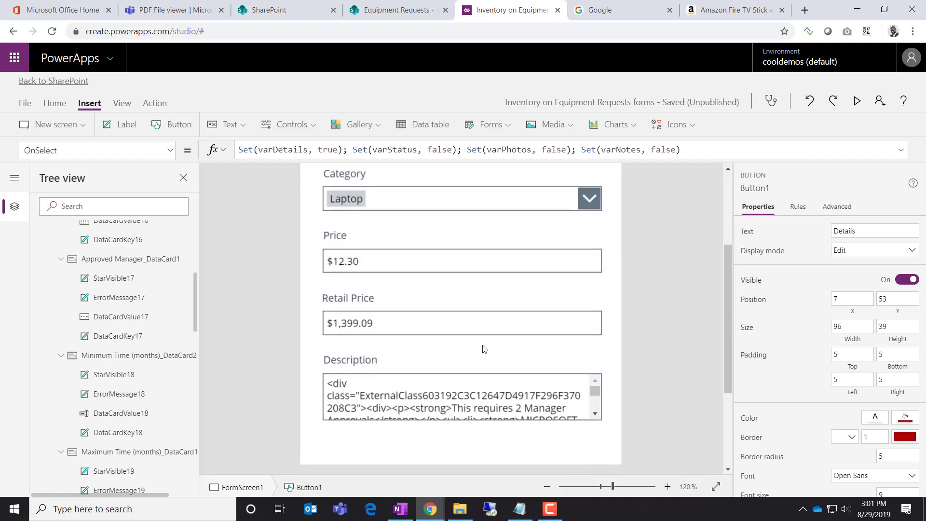
scroll(484, 348, down, 3)
click(480, 248)
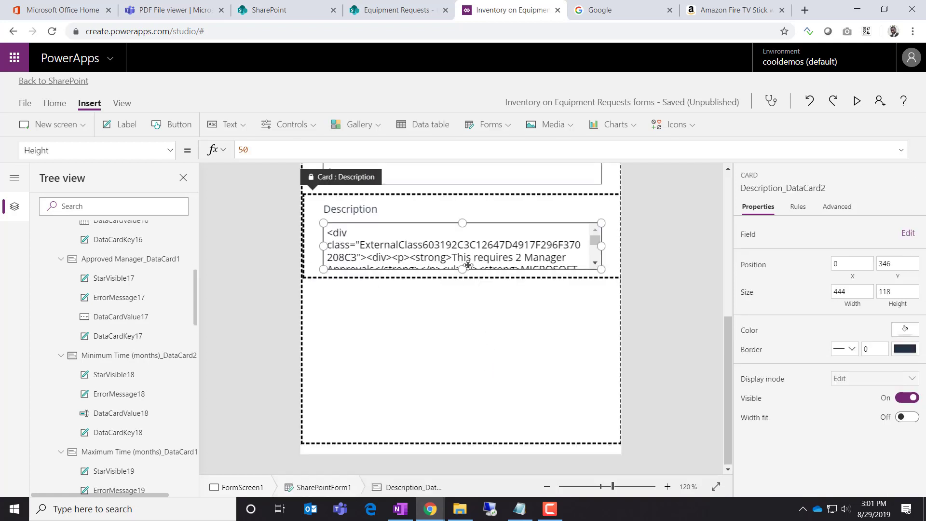
click(463, 269)
drag(462, 269, 462, 426)
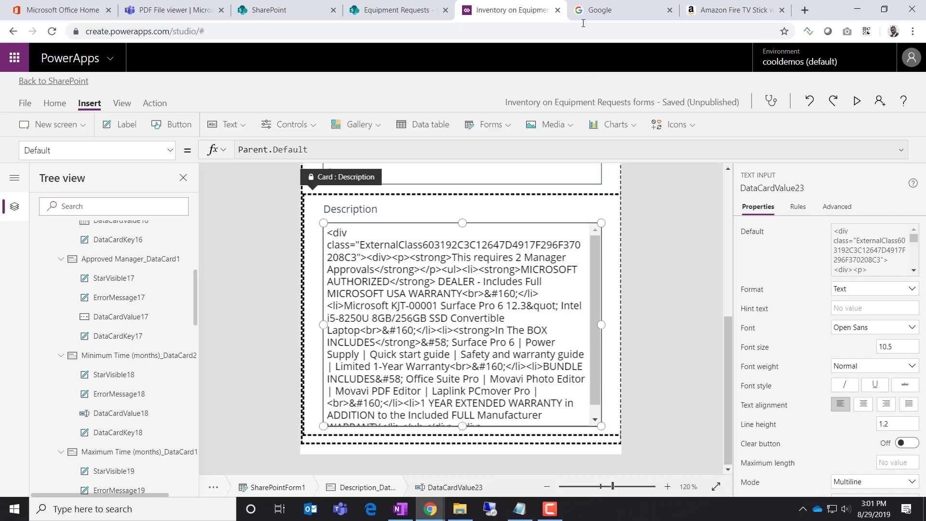
click(425, 10)
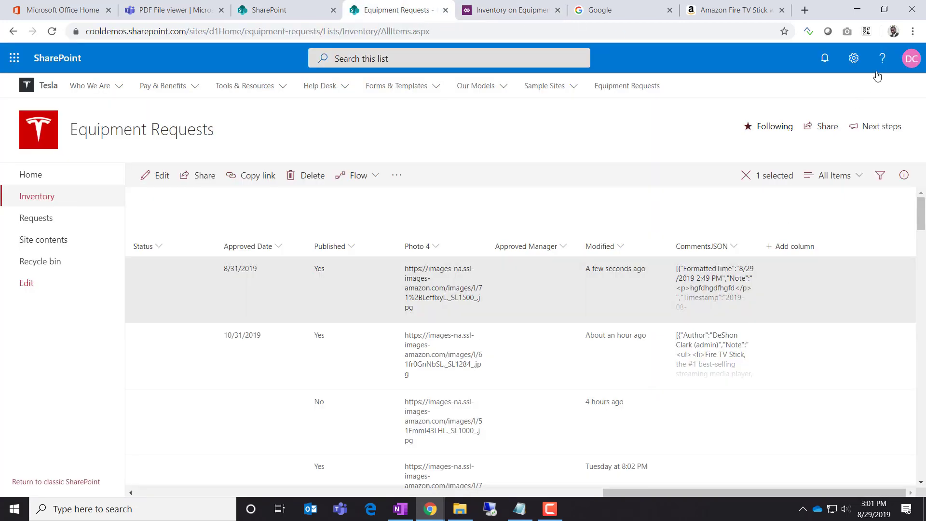
In the Inventory list settings, set the Description column to Enhanced rich text and save it
click(854, 58)
click(767, 184)
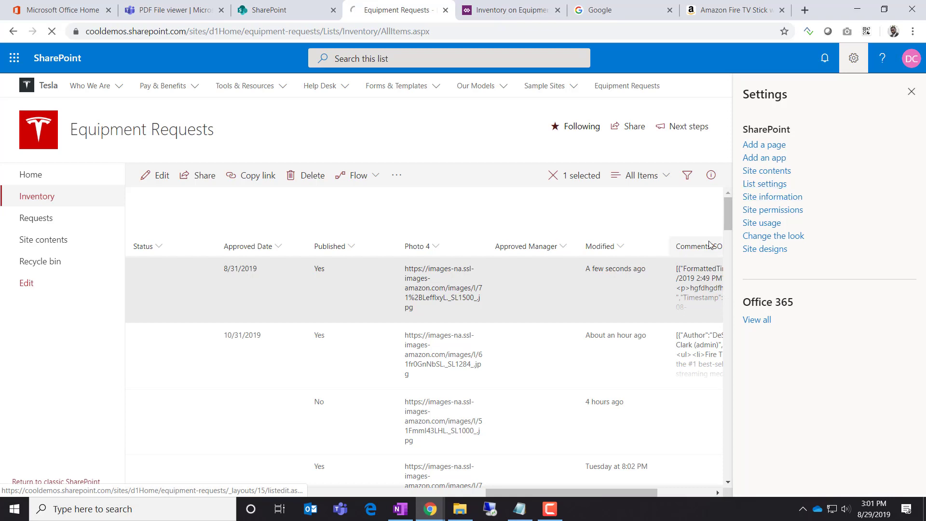
scroll(263, 305, down, 5)
scroll(263, 304, down, 4)
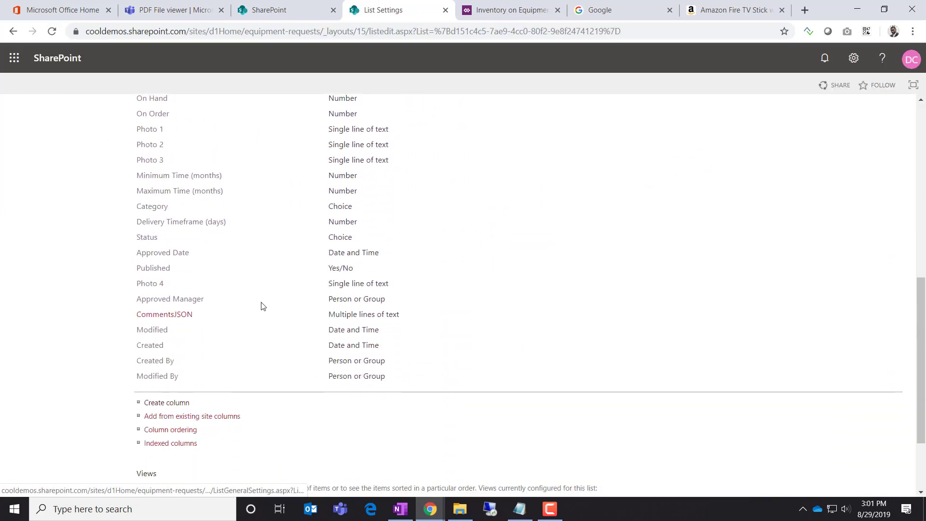
scroll(167, 333, up, 1)
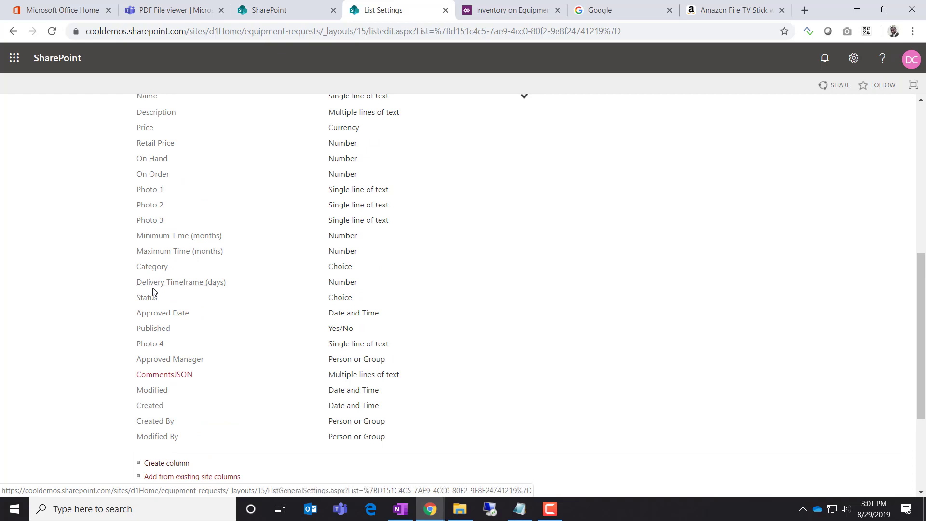
click(165, 113)
scroll(454, 270, down, 1)
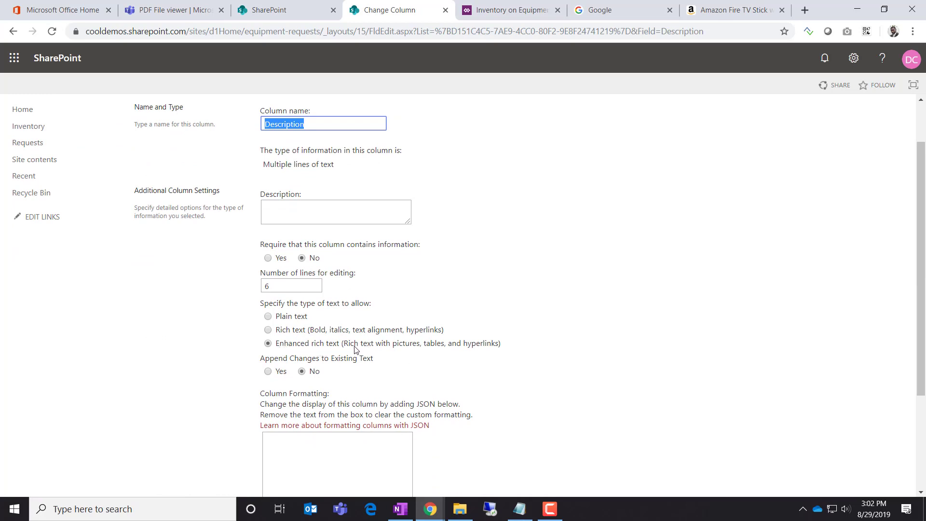
click(267, 330)
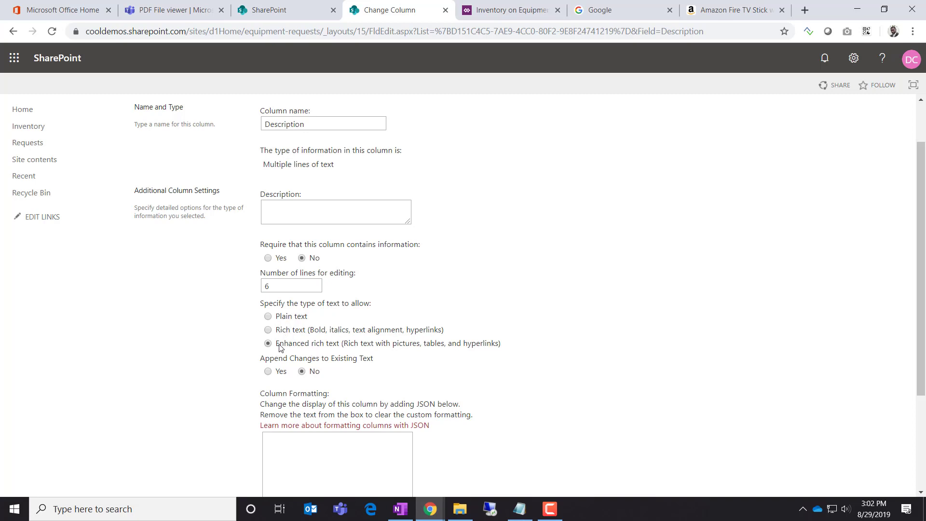
scroll(627, 353, down, 4)
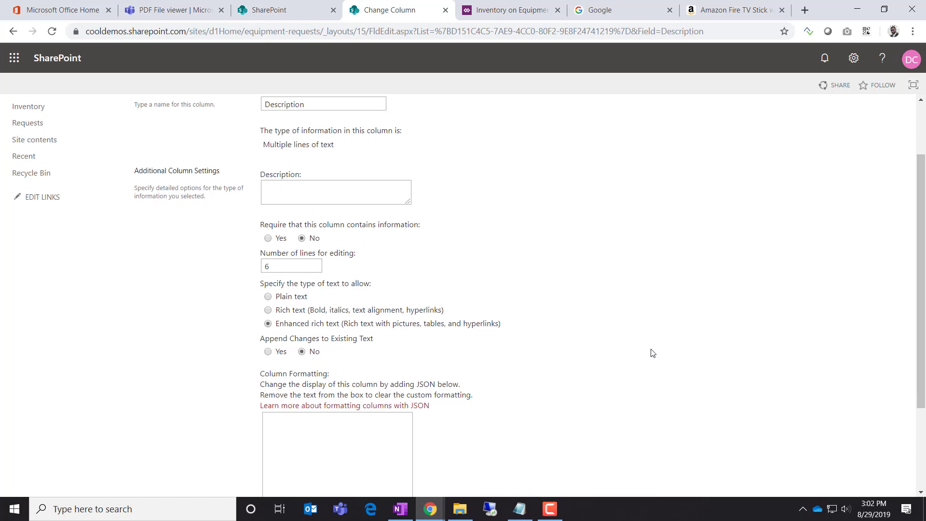
click(828, 434)
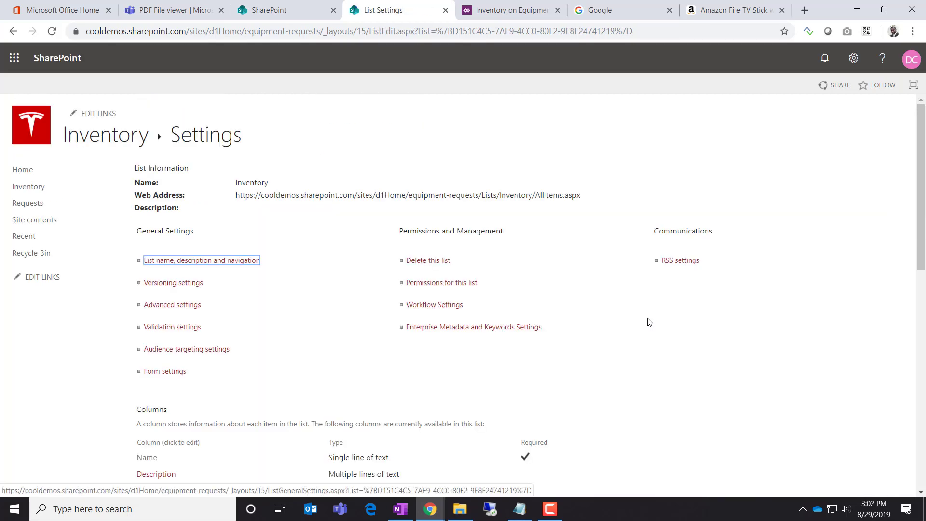
click(511, 11)
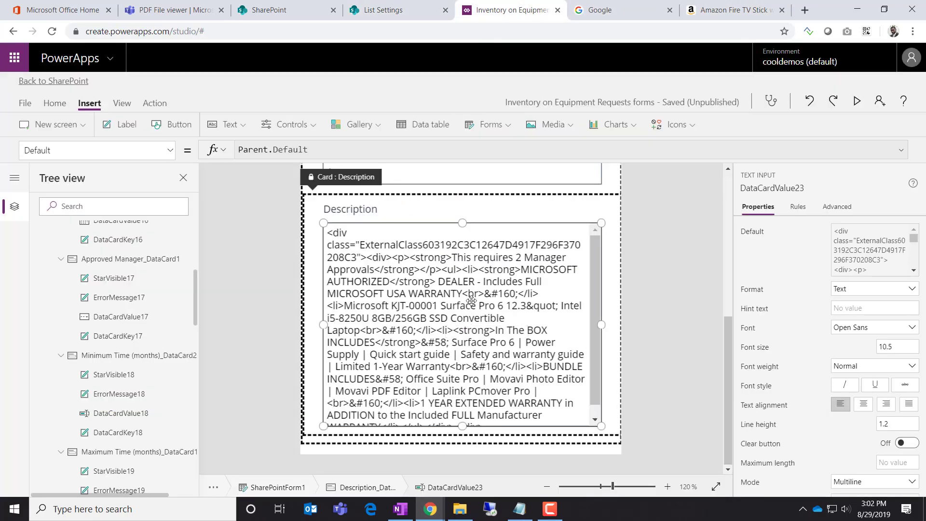
Change the Description field's control type to Edit rich text in the form's Fields pane
click(628, 282)
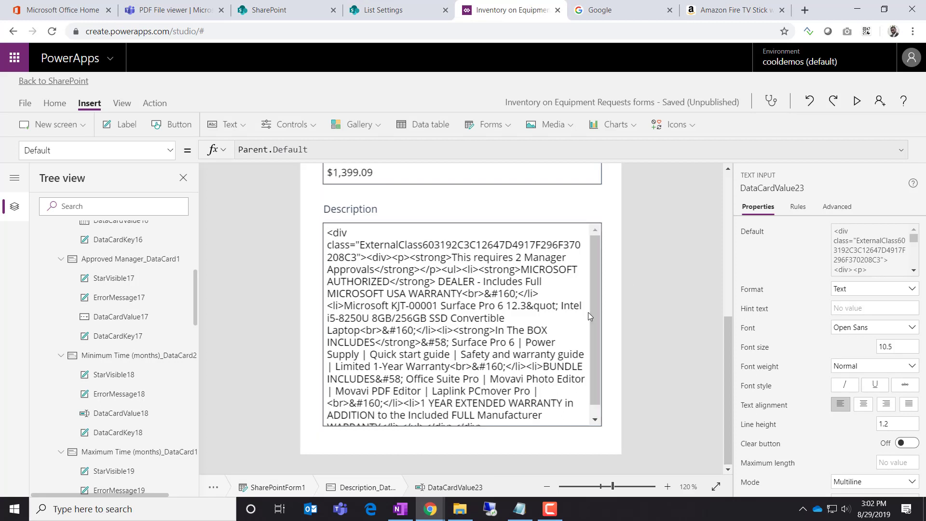
click(561, 314)
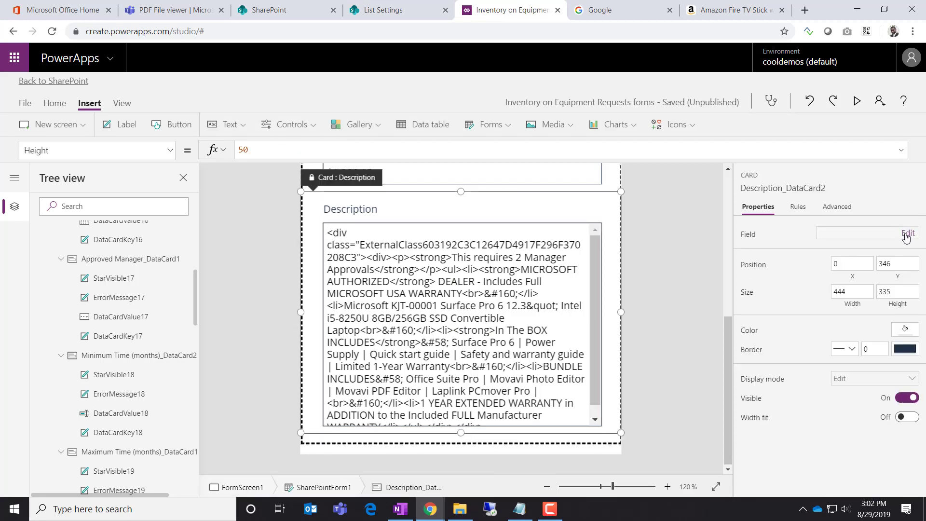
click(908, 233)
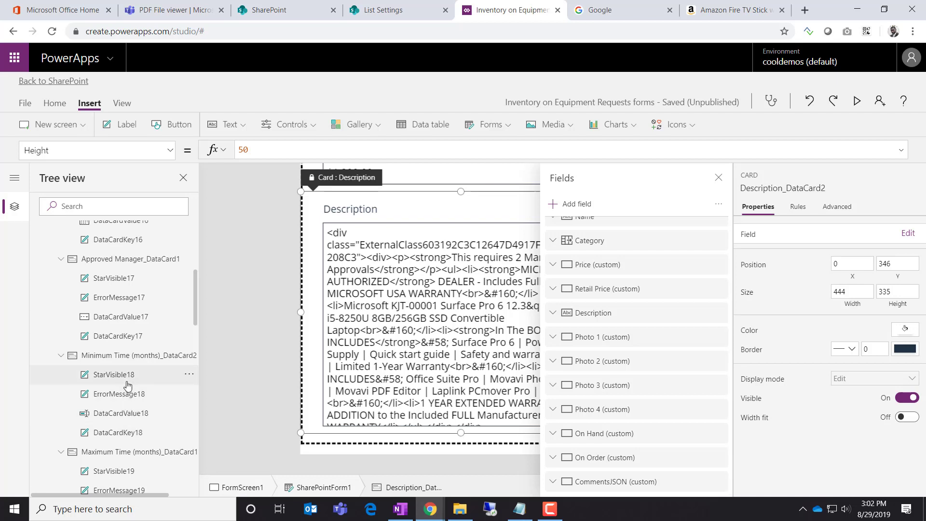
scroll(123, 381, up, 5)
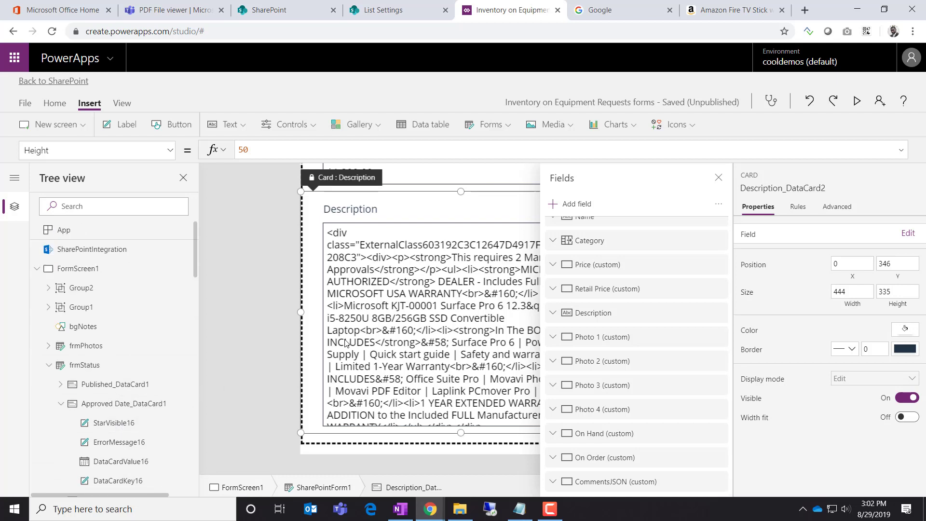
scroll(72, 328, down, 2)
scroll(53, 313, up, 1)
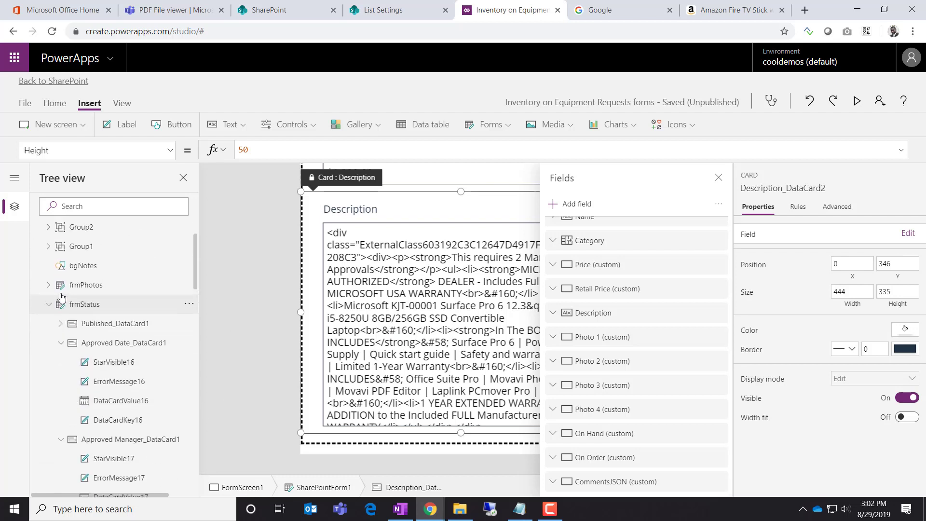
click(50, 307)
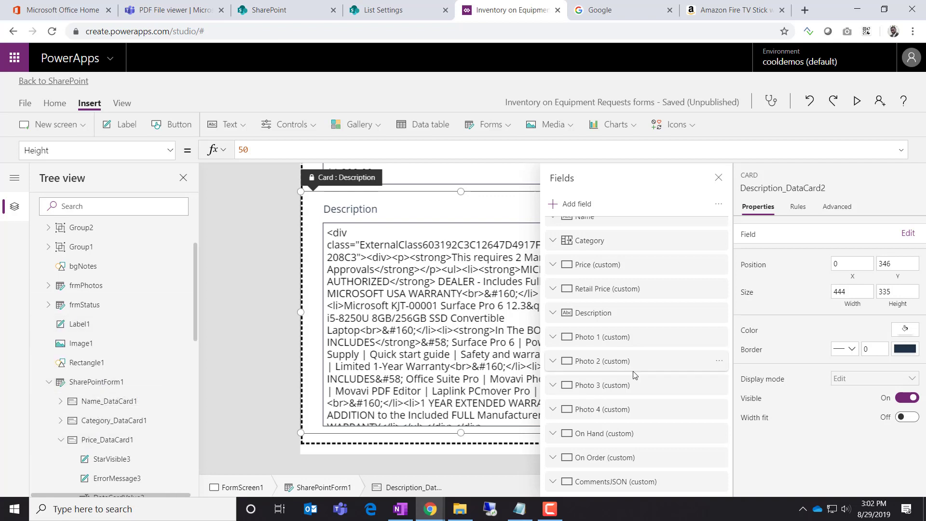
scroll(628, 381, up, 1)
click(629, 326)
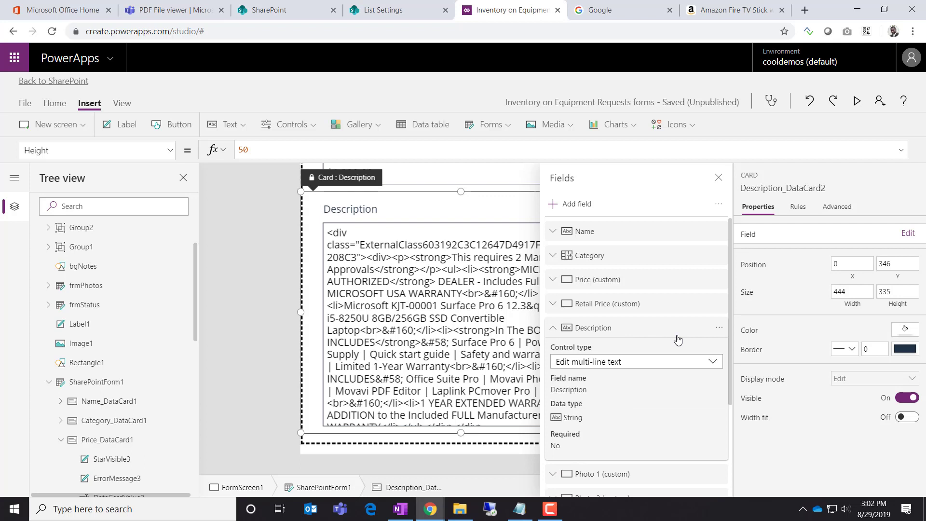
click(609, 367)
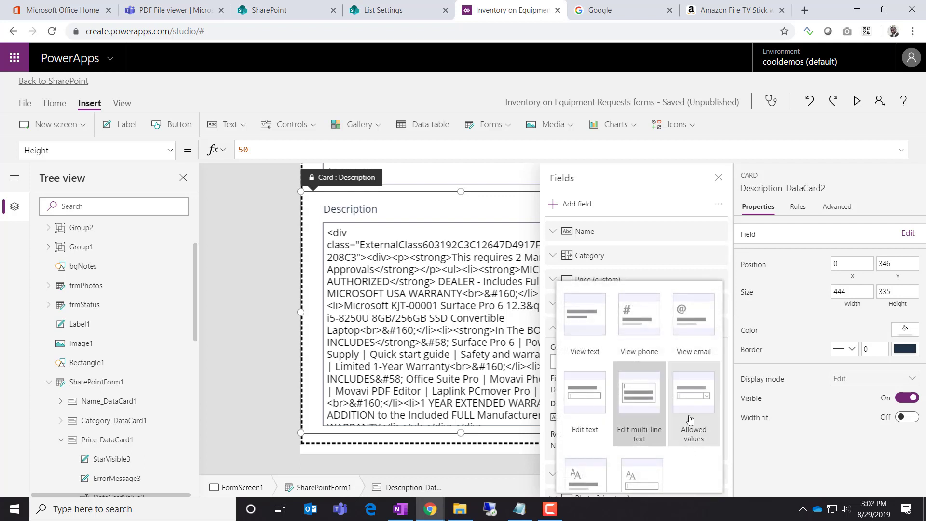
scroll(693, 410, down, 1)
click(649, 461)
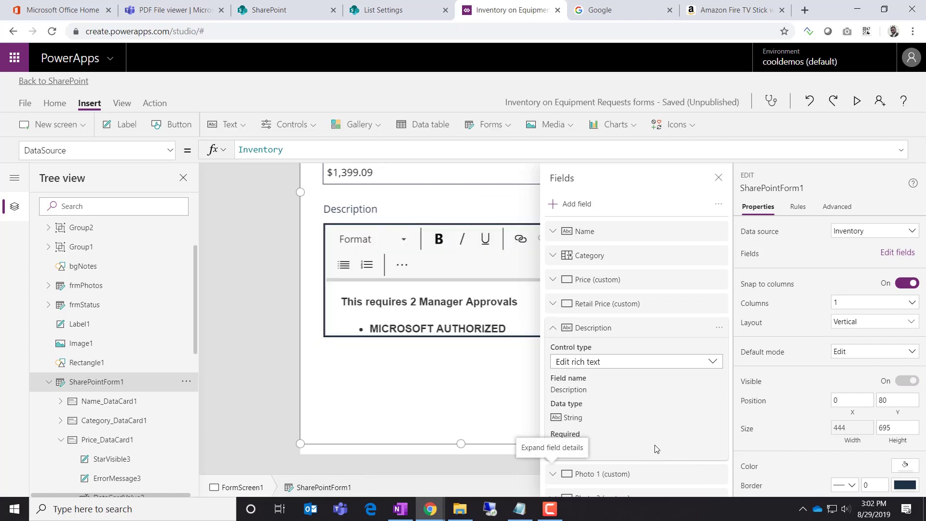
click(719, 177)
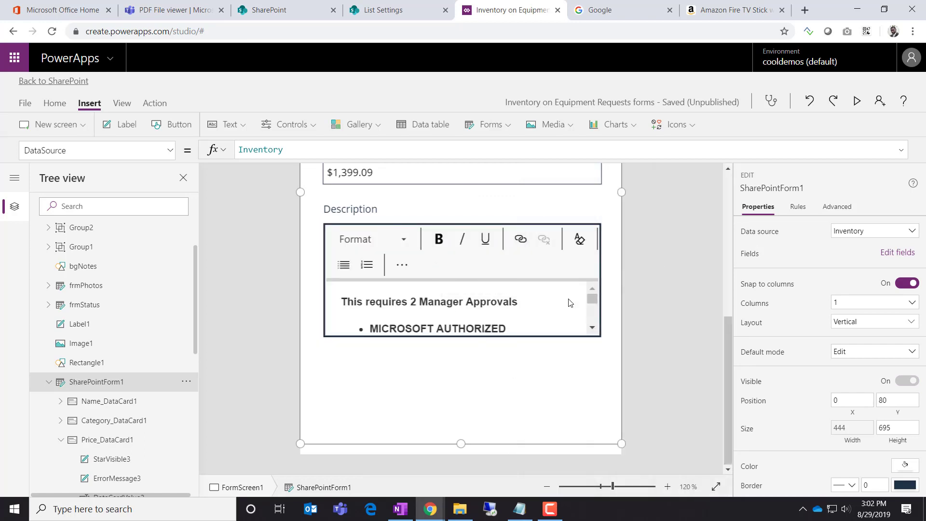
Drag the Description rich text editor DataCardValue11 taller, to 384 by 298
click(568, 302)
click(502, 320)
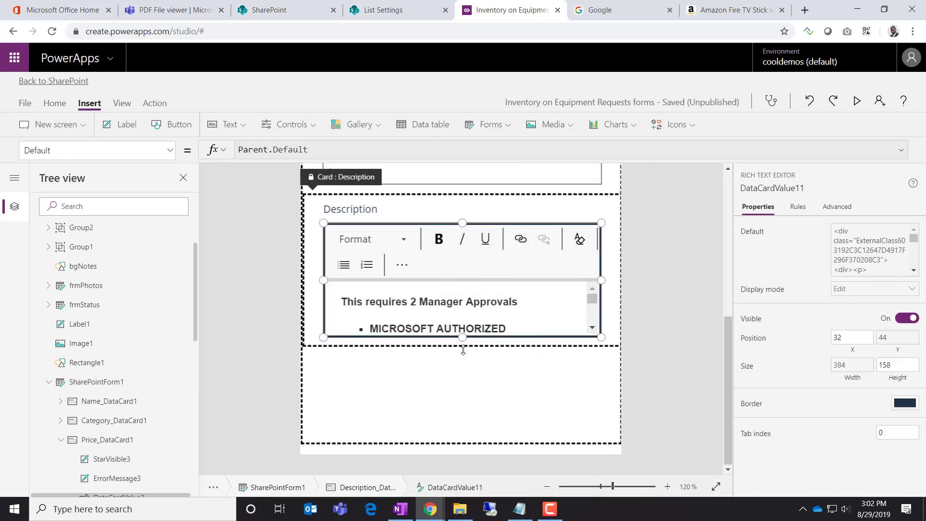
drag(463, 350, 531, 439)
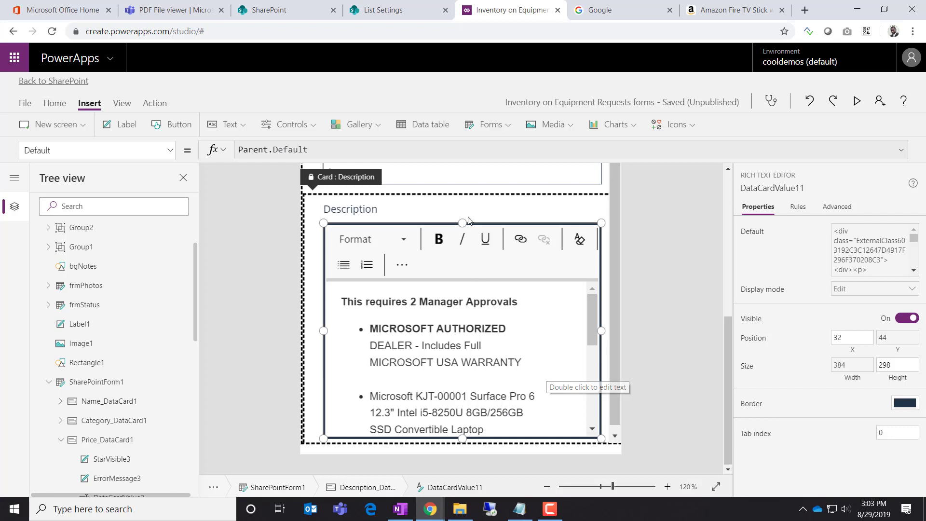
click(399, 216)
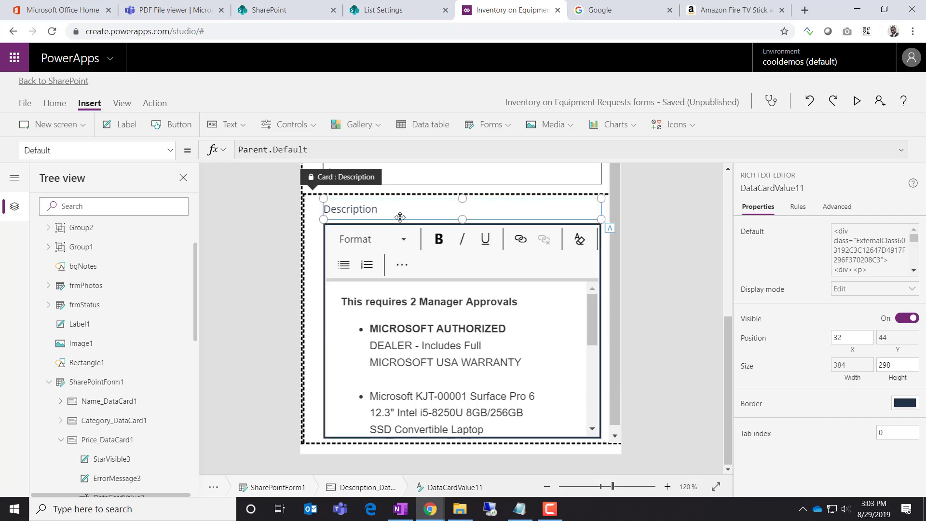
click(412, 255)
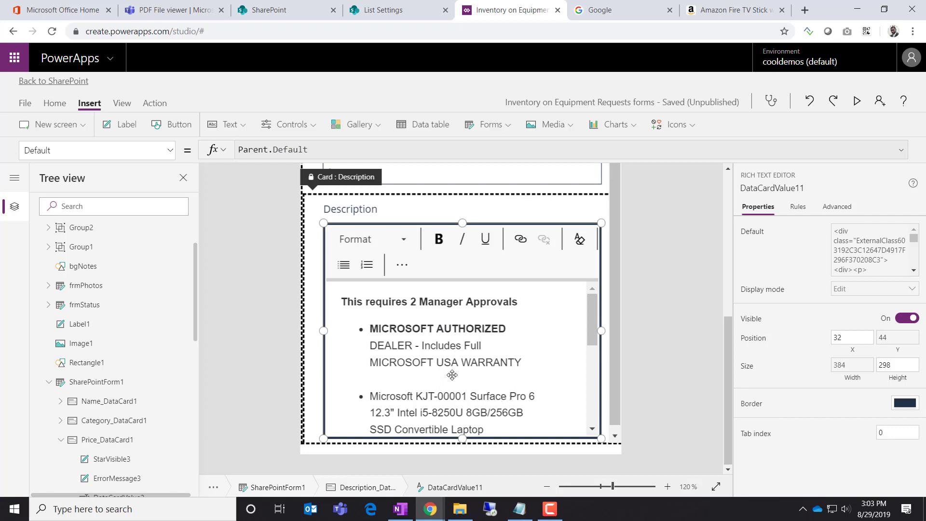
scroll(439, 385, up, 2)
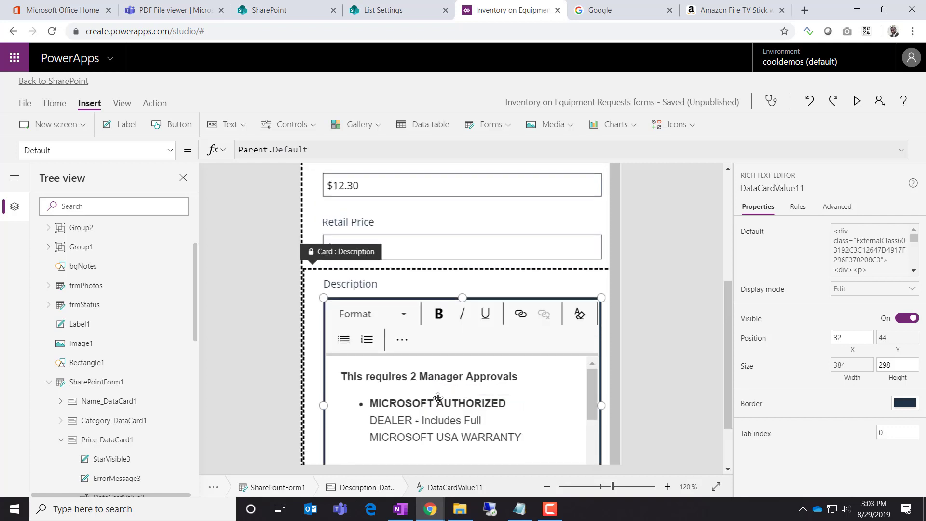
scroll(630, 397, down, 2)
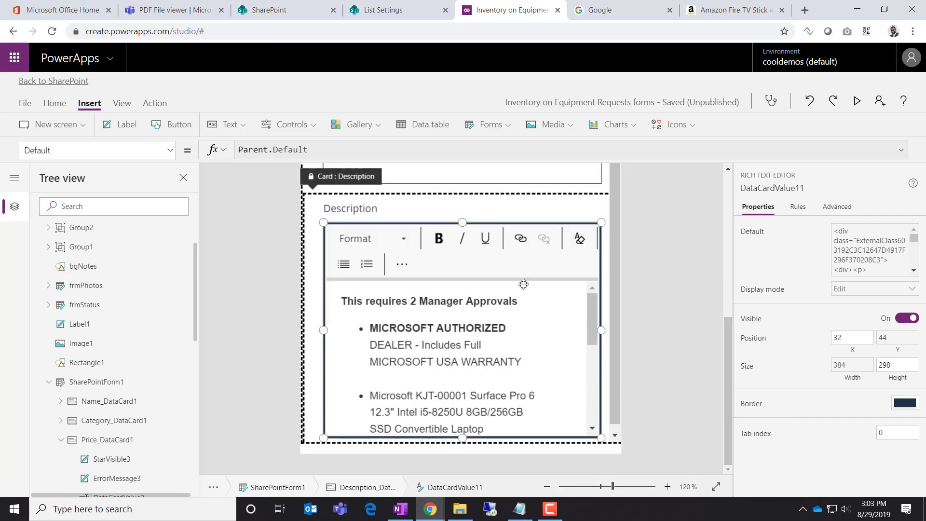
Save the inventory form app, publish it to SharePoint, and go back to the List Settings tab
click(25, 103)
click(168, 244)
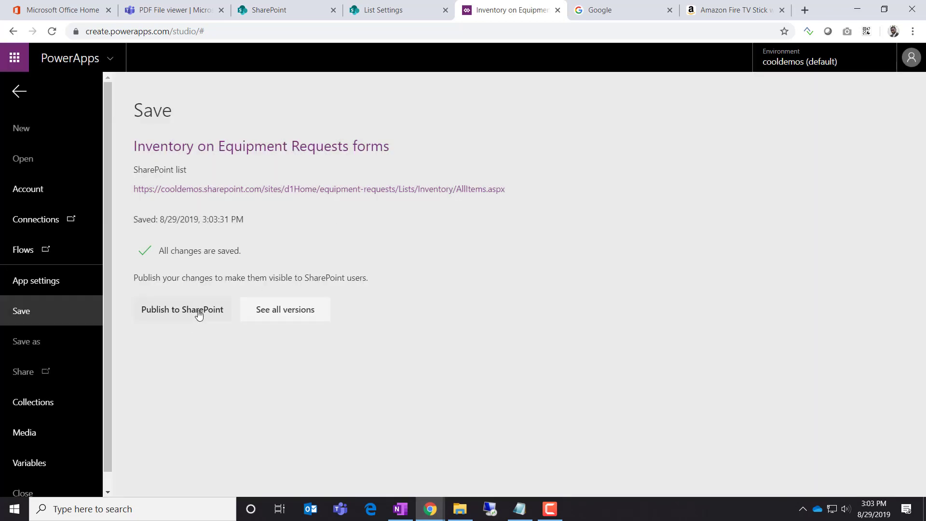
click(197, 311)
click(565, 307)
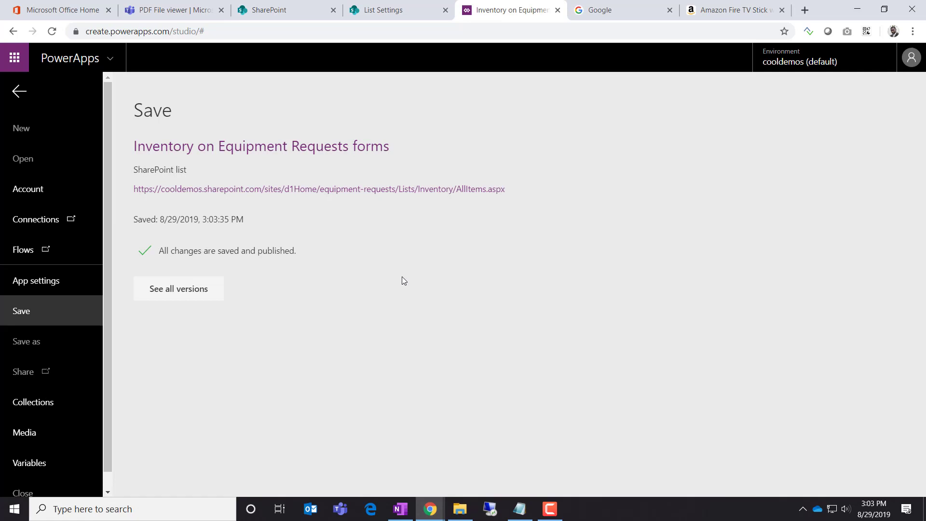
click(389, 17)
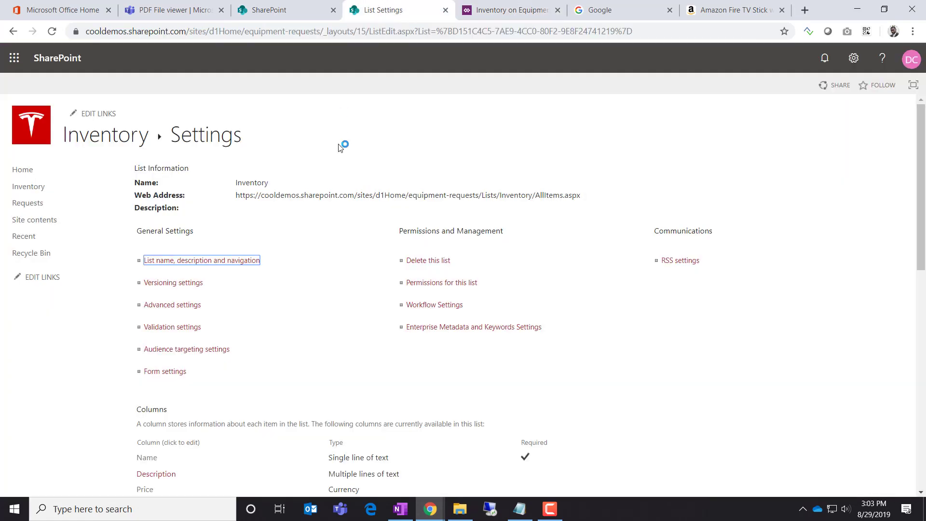
Open ASUS Beast Mode in the custom inventory form, reloading the Inventory list once
click(127, 137)
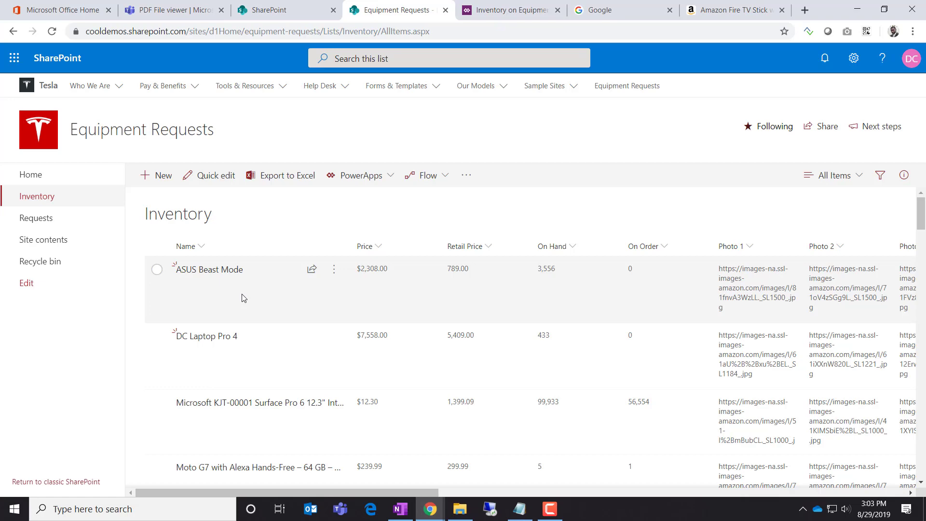
click(226, 275)
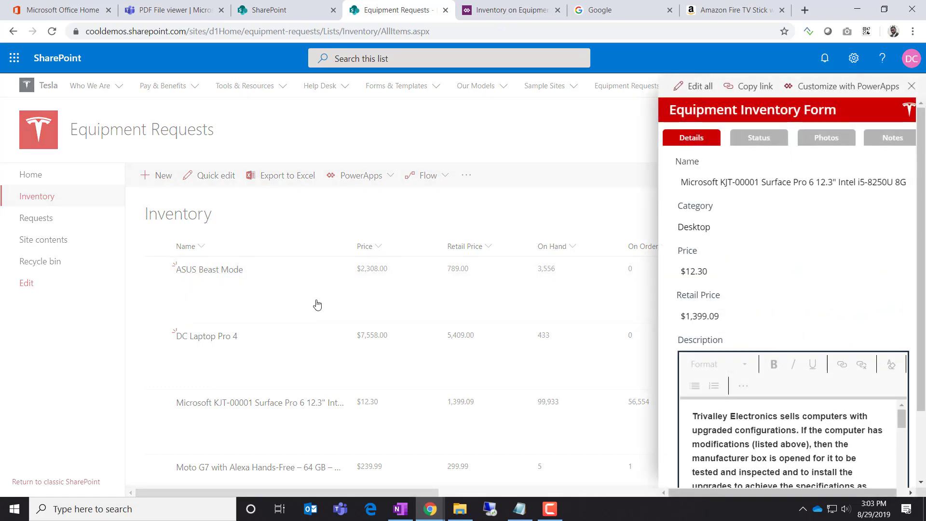
key(F5)
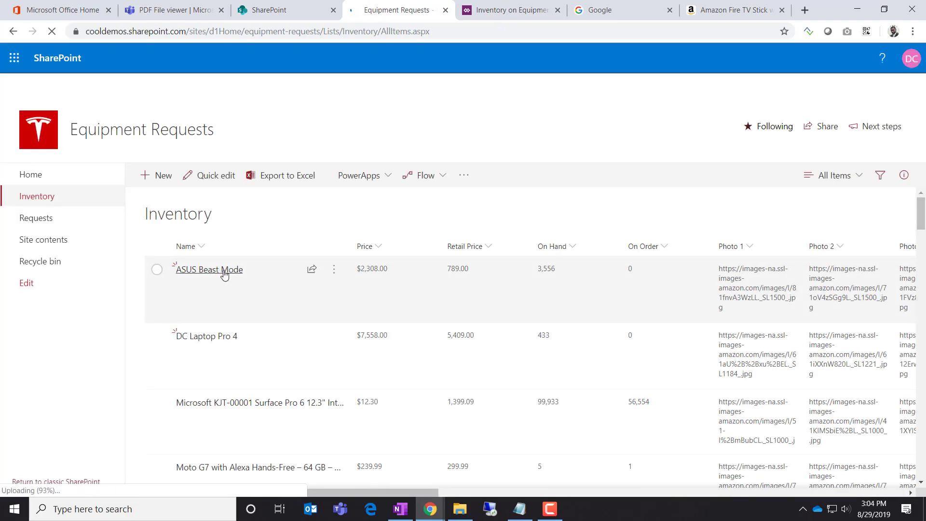
click(222, 270)
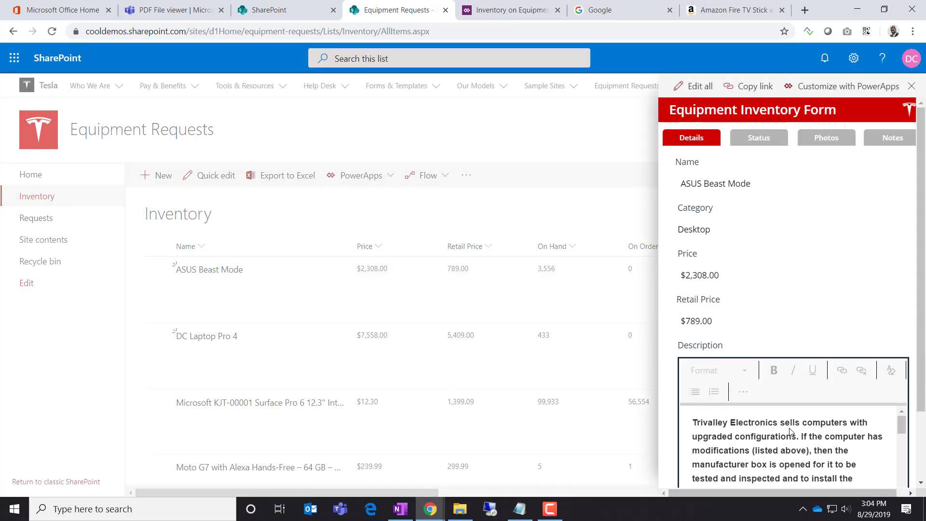
scroll(848, 348, down, 2)
scroll(847, 349, up, 2)
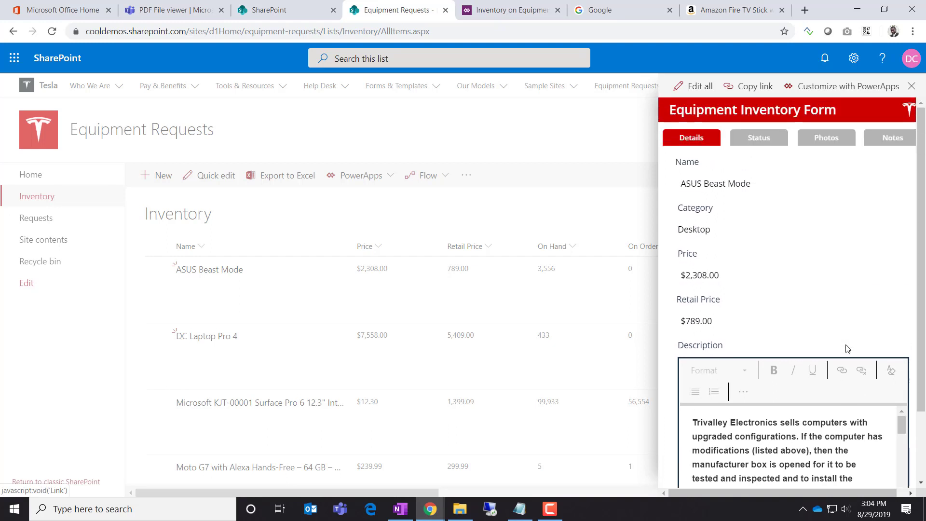
Switch the item form to edit mode and delete '08.00' from the Price value
click(695, 86)
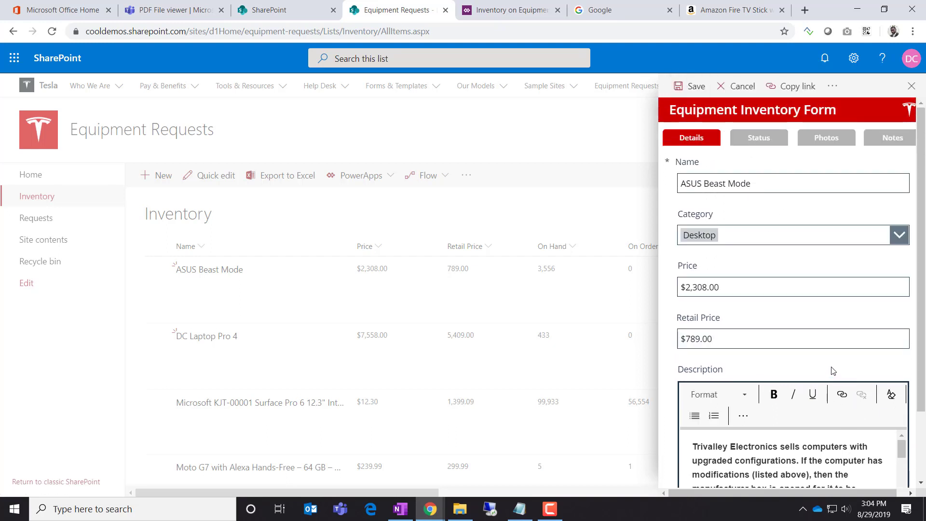
scroll(790, 427, down, 10)
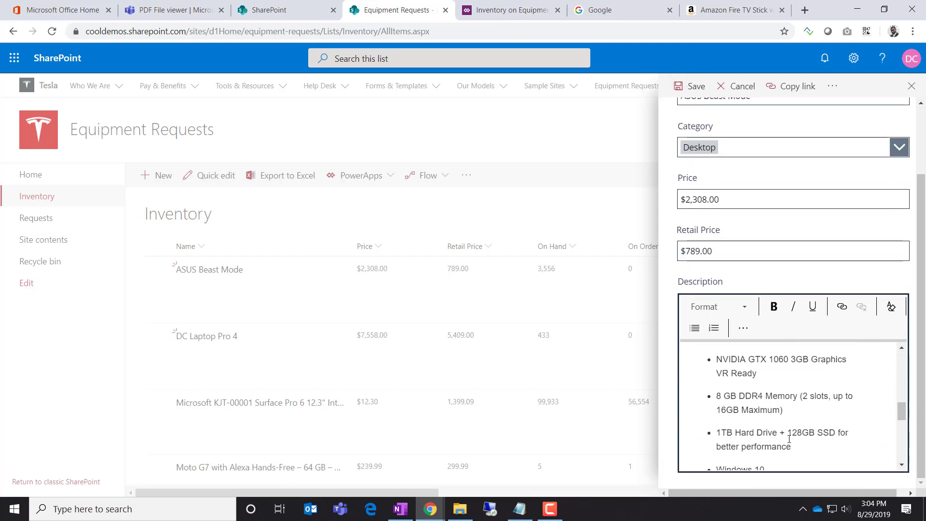
scroll(796, 431, up, 10)
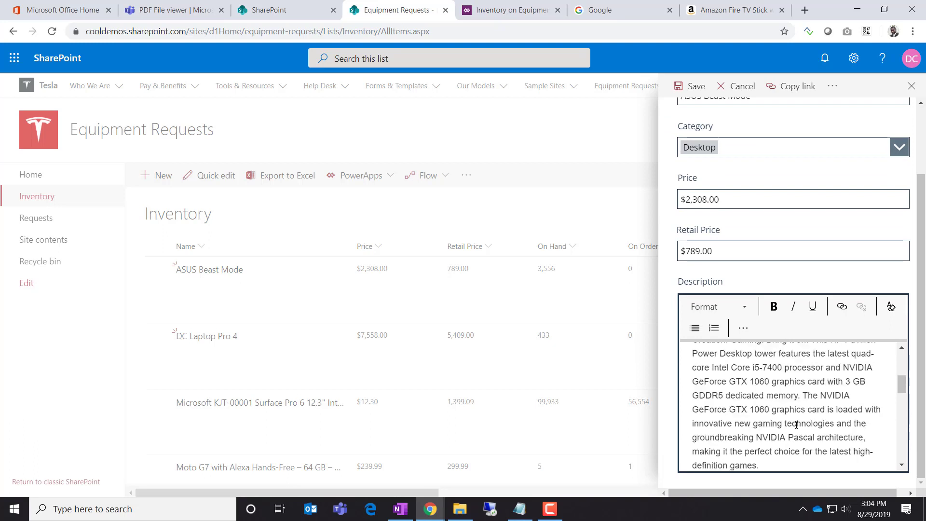
scroll(808, 360, up, 2)
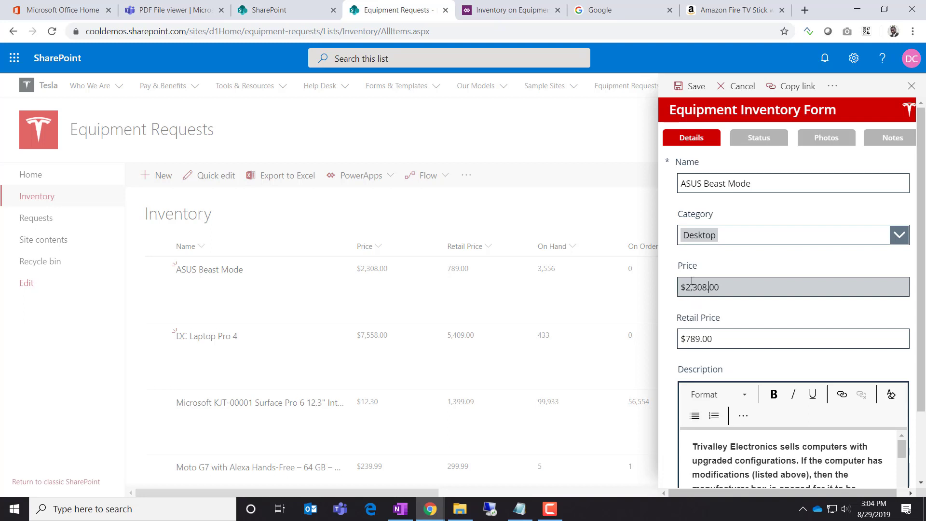
drag(698, 287, 796, 287)
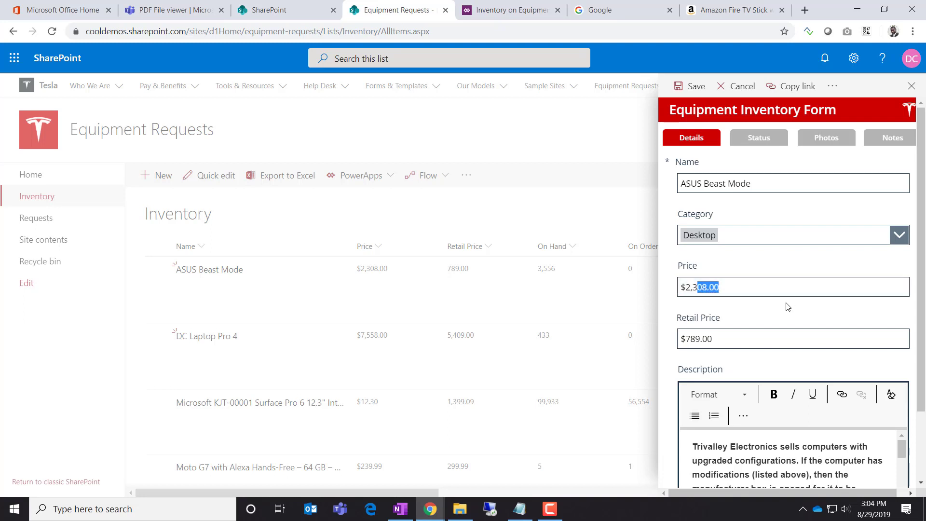
key(BackSpace)
Save ASUS Beast Mode with the $23.00 price, then reopen it in edit mode
click(692, 87)
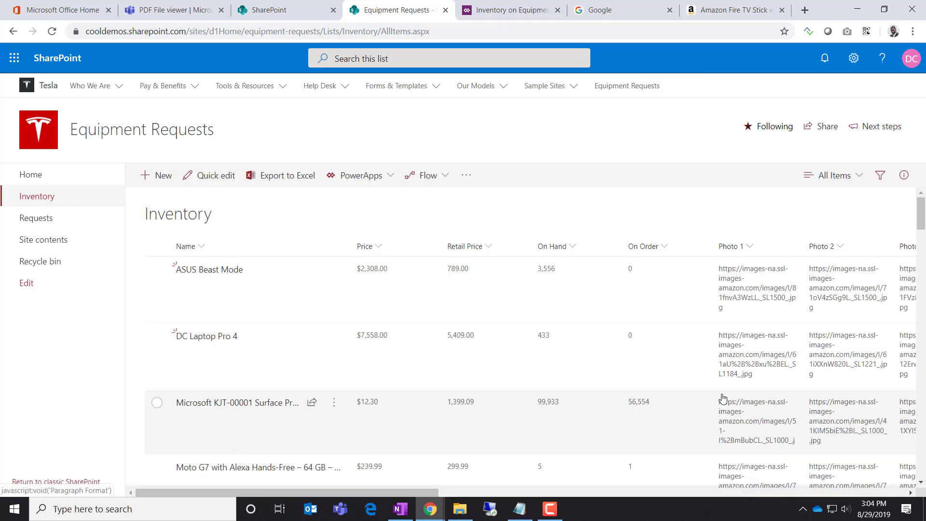
click(207, 411)
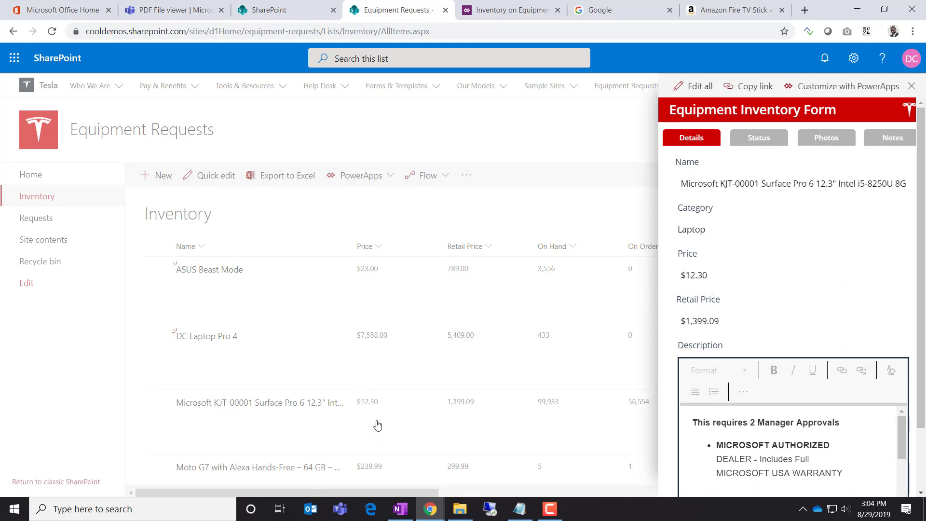
click(206, 270)
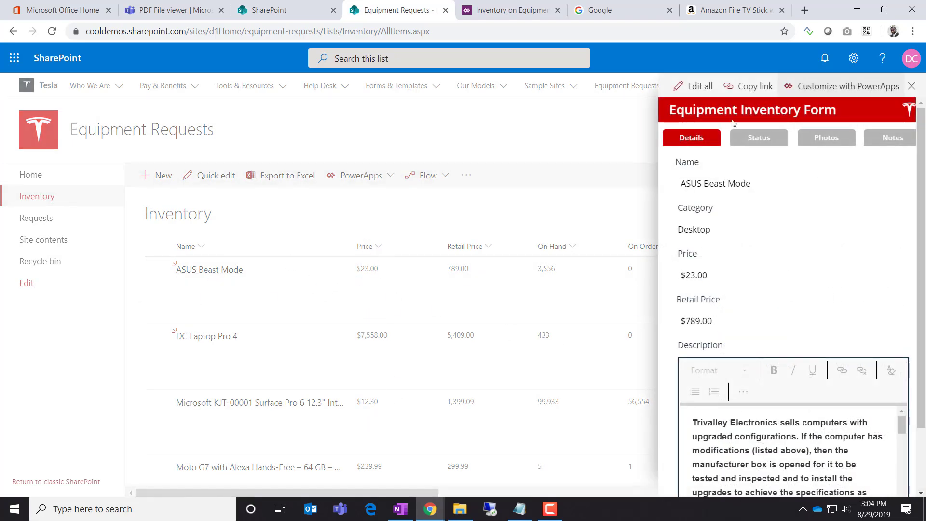
click(701, 86)
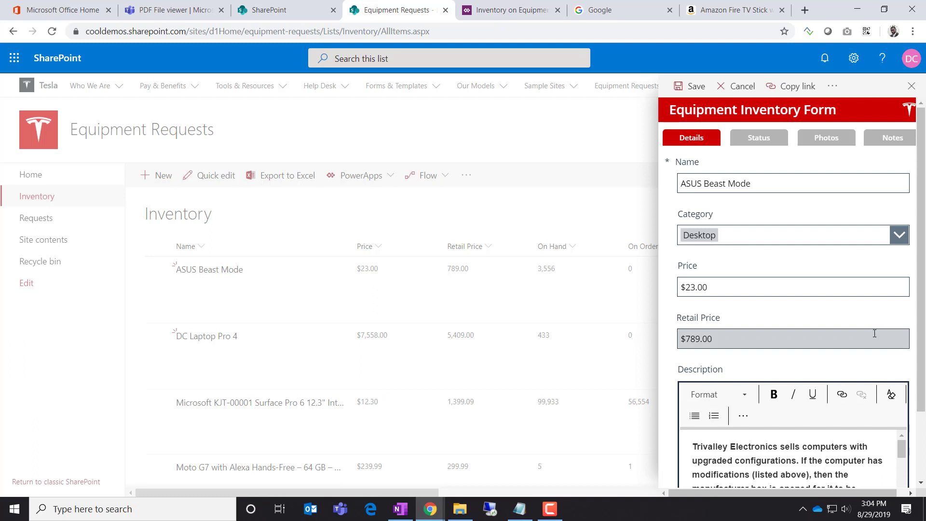
Type extra digits into Price and replace Retail Price with 1
click(717, 293)
text(543453254325432543)
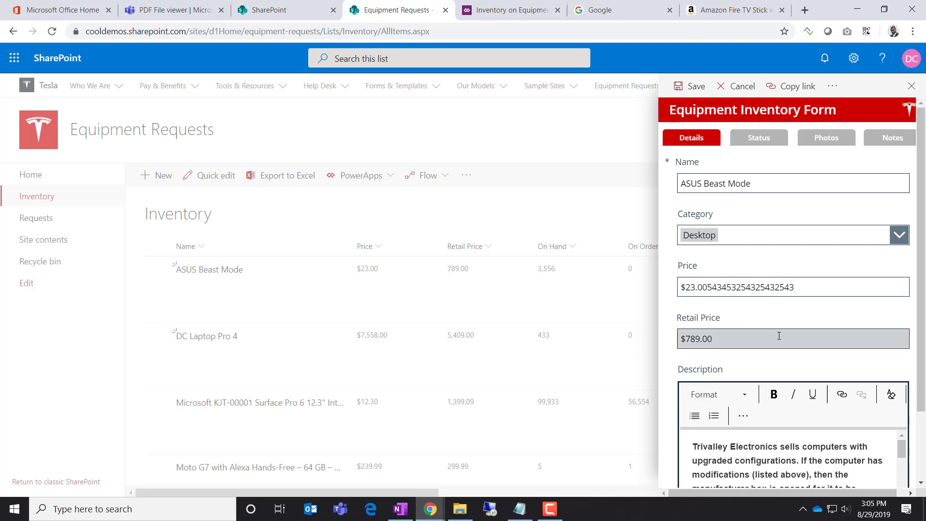
click(740, 342)
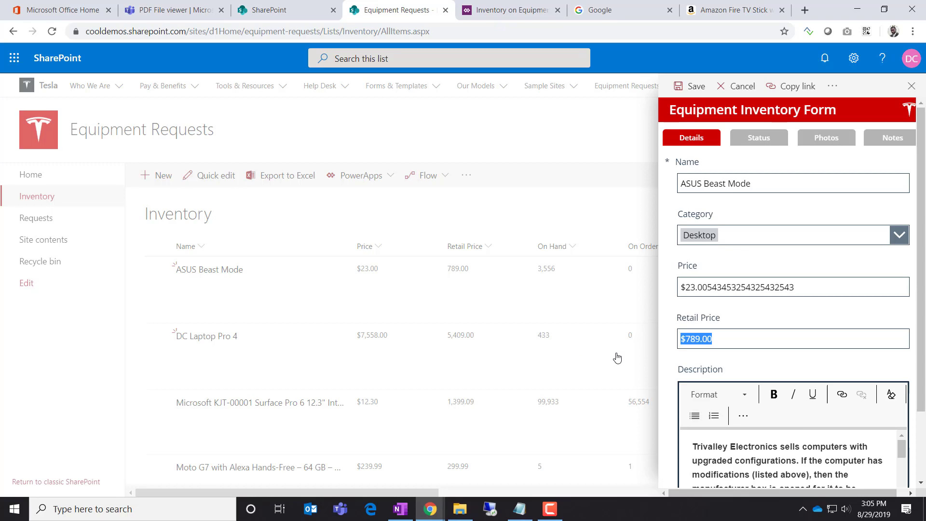
text(1532543)
key(ctrl+Tab)
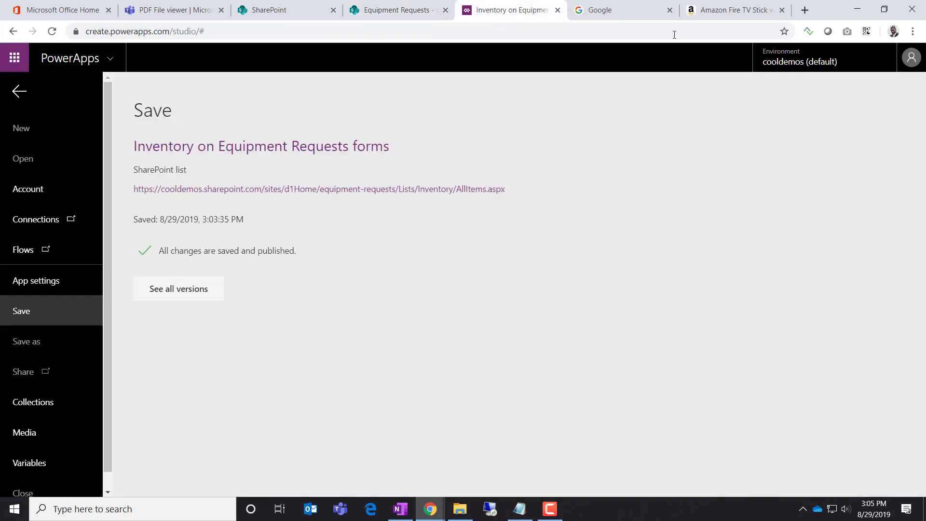
Return to the Inventory list and look over ASUS Beast Mode's Status and Details tabs
click(417, 14)
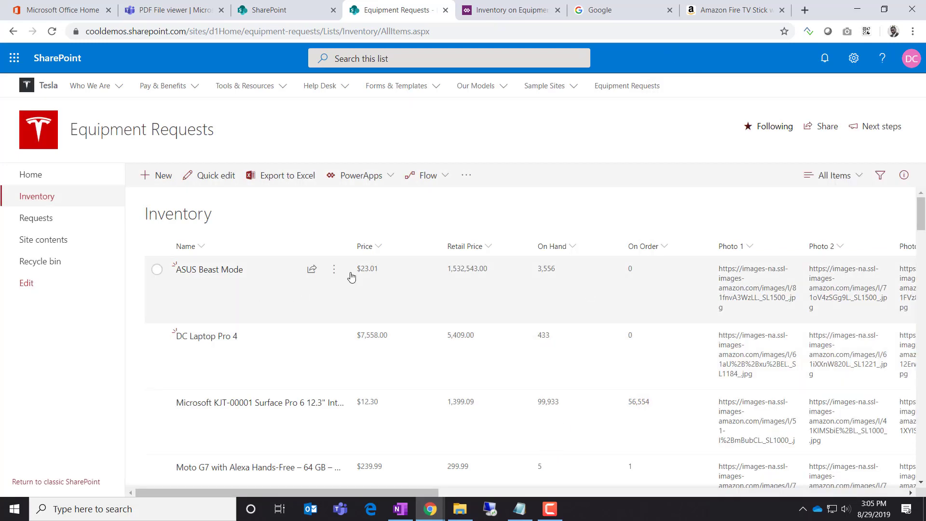
click(189, 271)
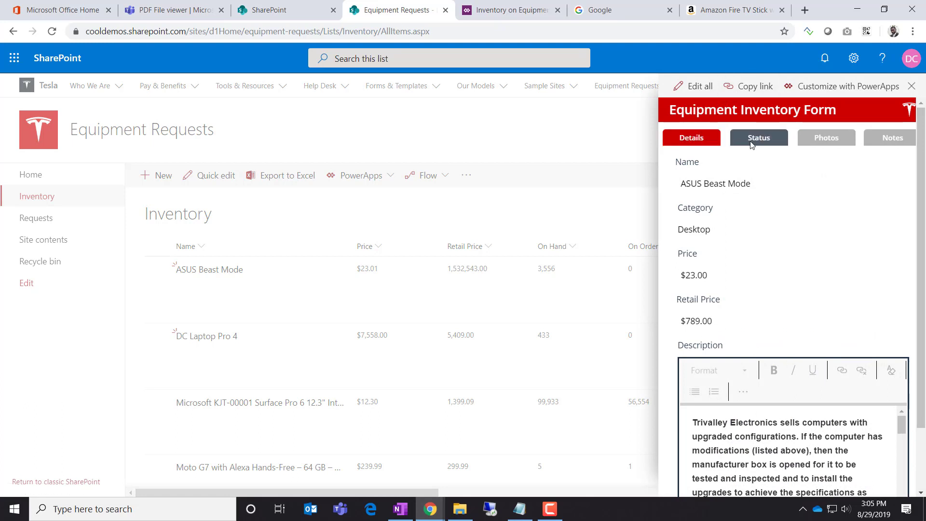
click(736, 144)
click(711, 139)
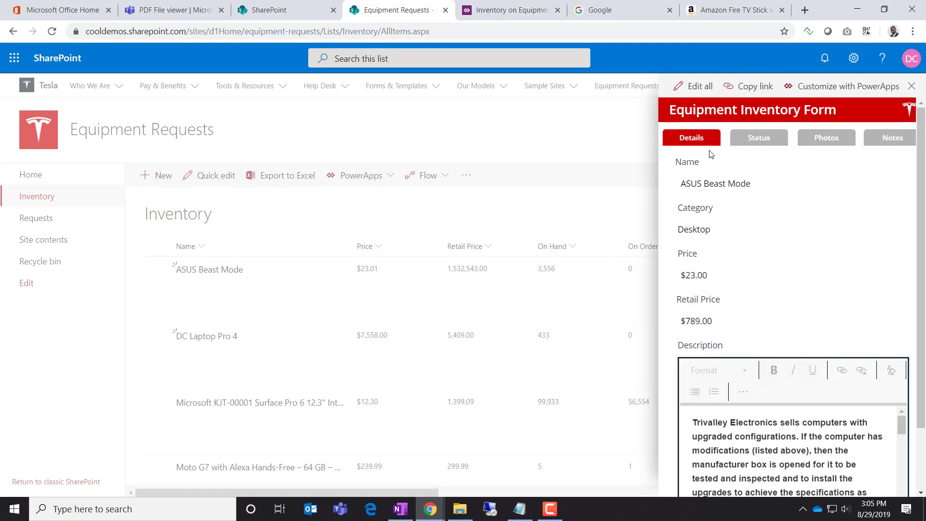
click(219, 273)
Reload the list, select the ASUS Beast Mode row for editing, and reload again
key(F5)
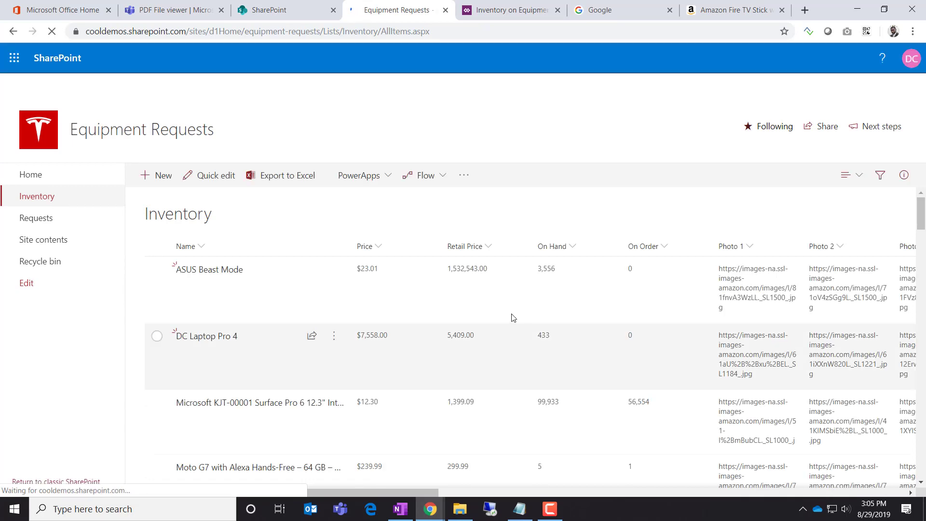
click(156, 269)
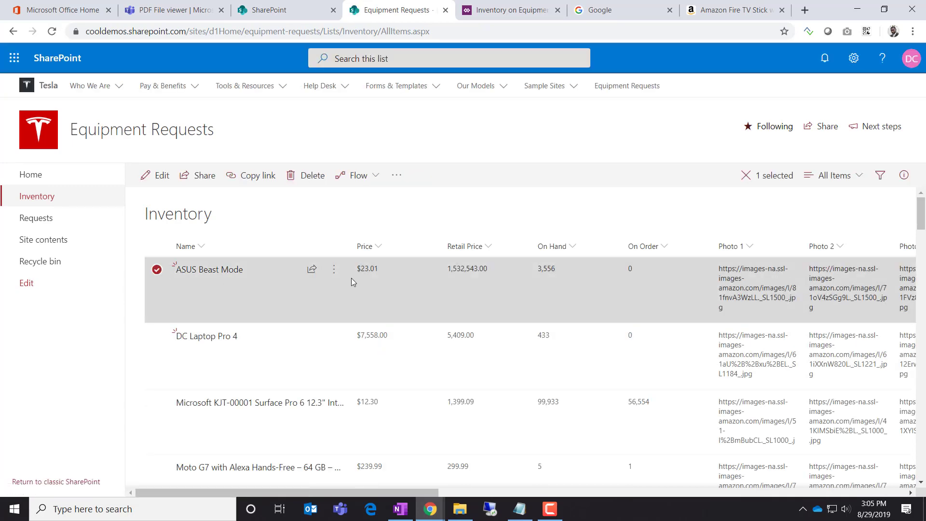
click(173, 180)
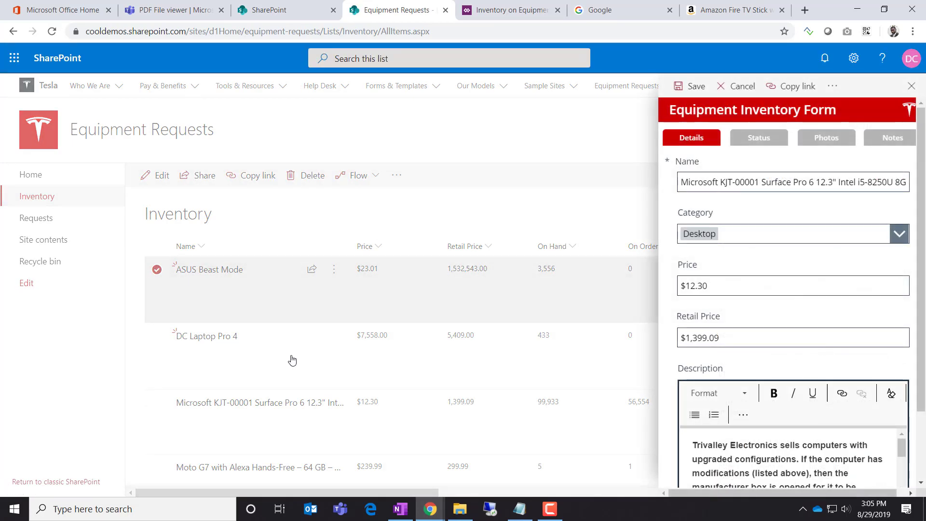
key(F5)
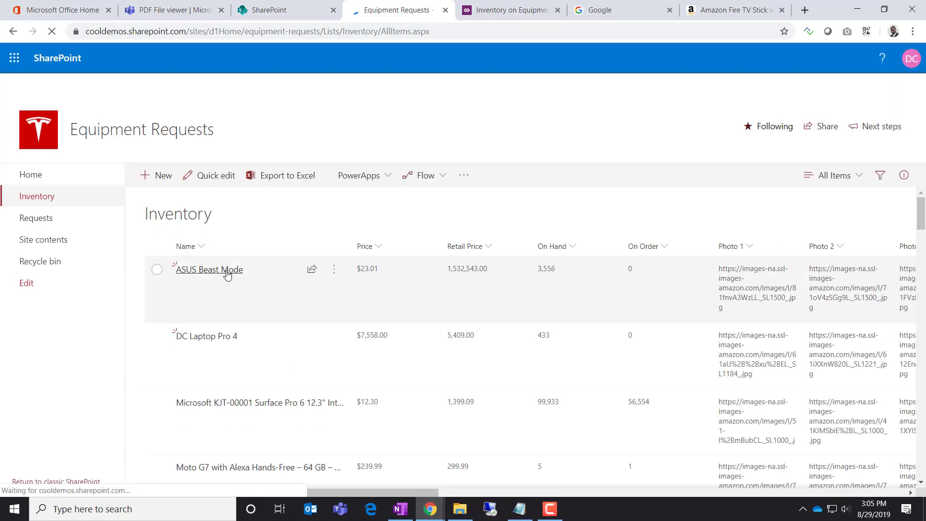
Set ASUS Beast Mode's Retail Price to $15,354.00, verify the saved value, and close the form
click(226, 272)
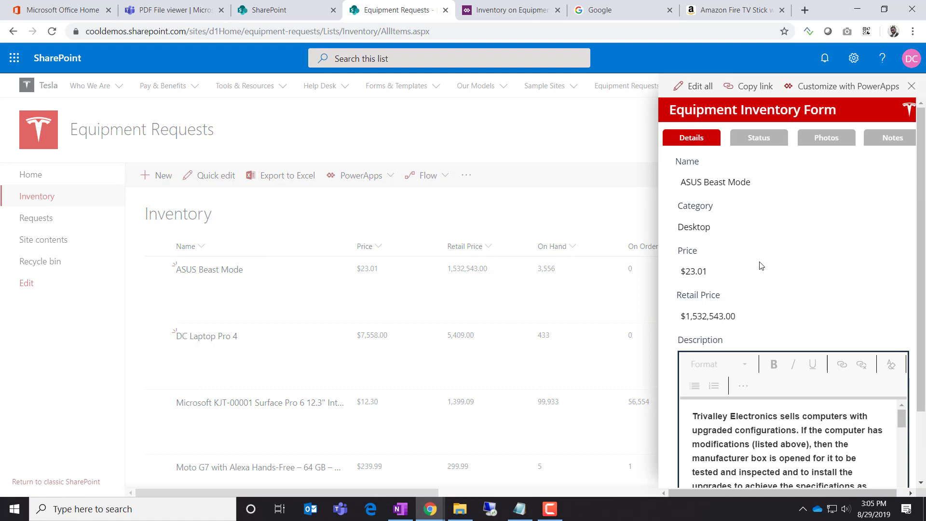
click(688, 90)
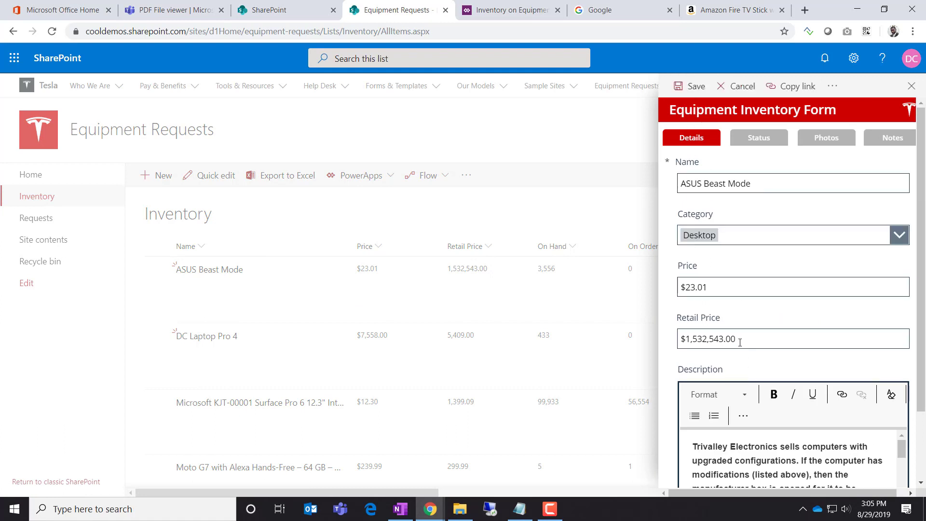
drag(703, 340, 821, 342)
text(54354354)
drag(707, 339, 831, 345)
text(4)
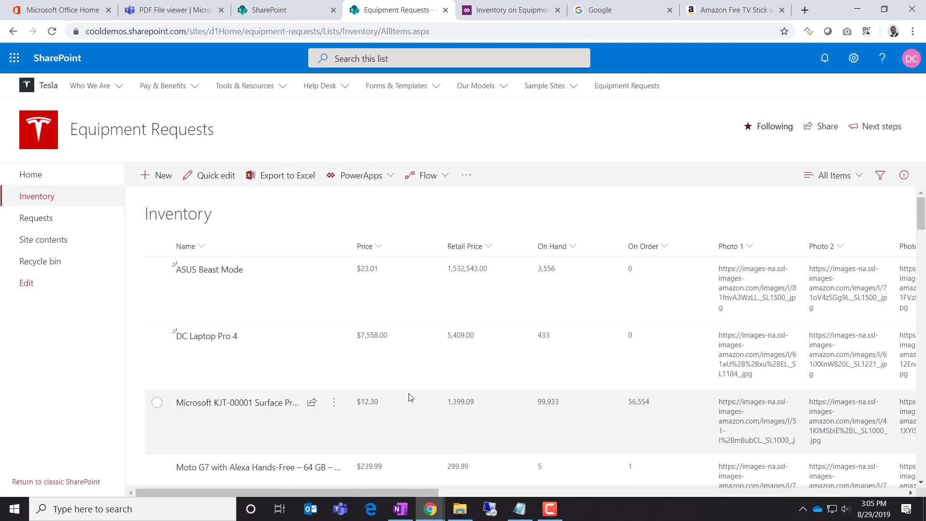
click(198, 271)
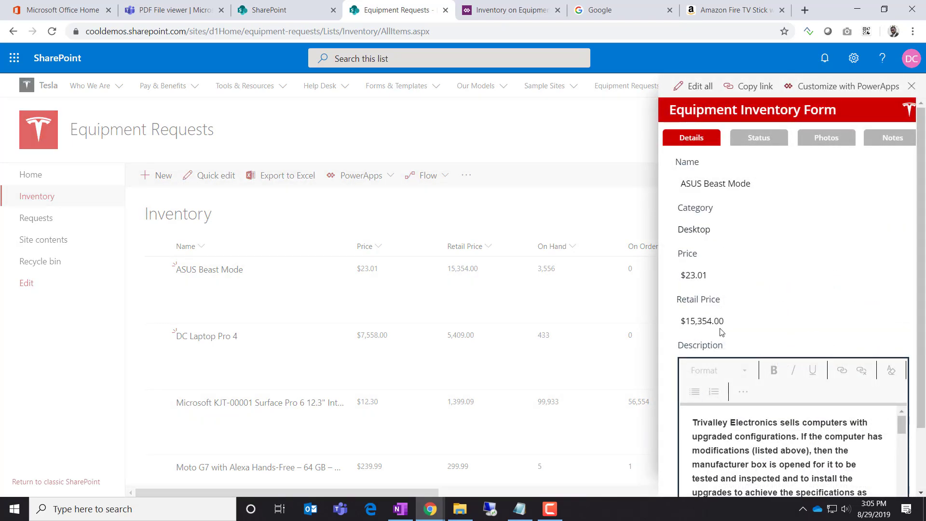
click(912, 86)
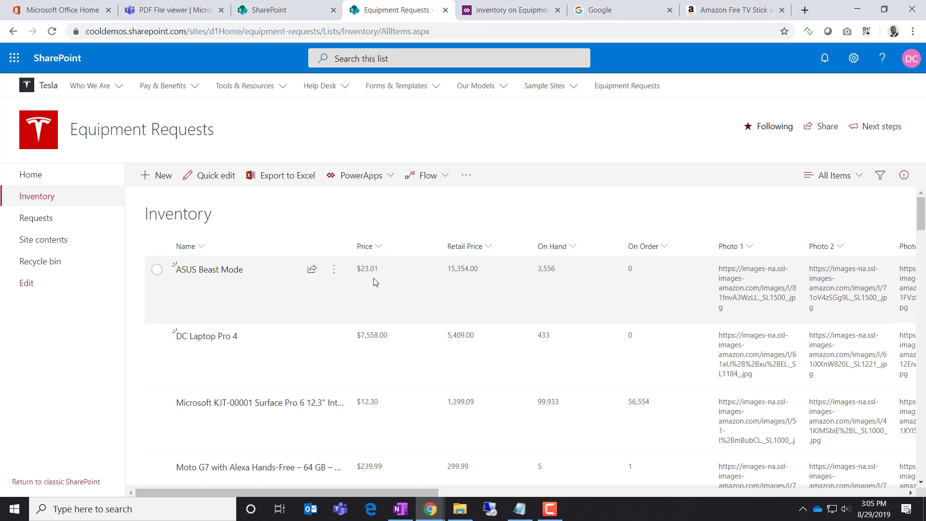
Open the Inventory list settings, confirm Price is a Currency column, and return to the items
click(854, 57)
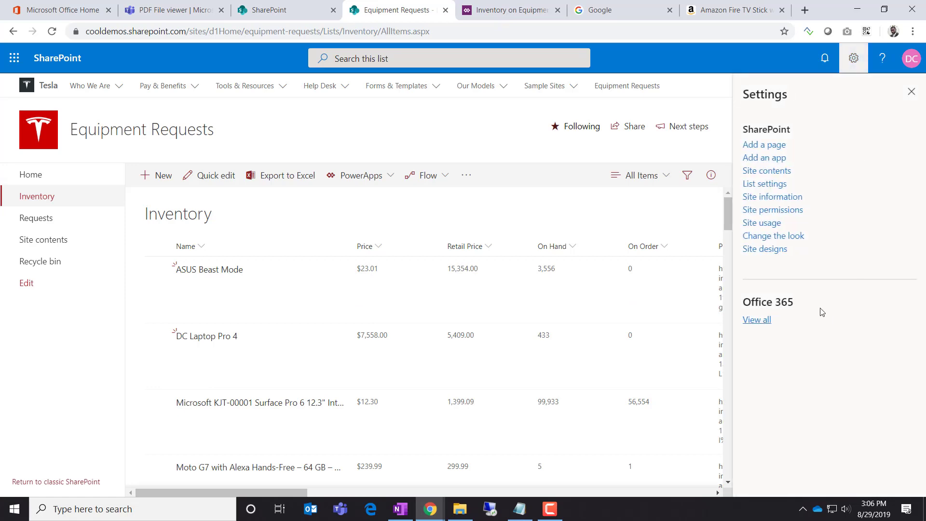
click(768, 184)
scroll(357, 363, down, 6)
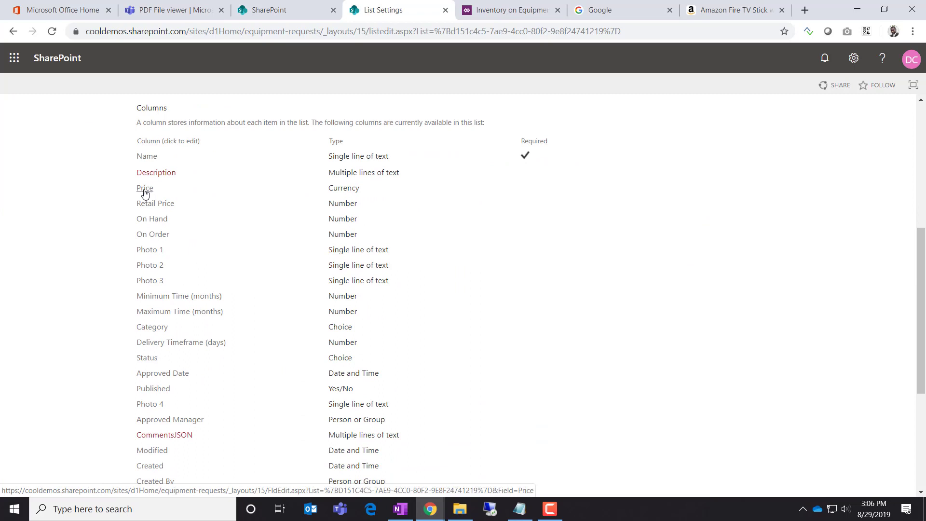
drag(339, 189, 369, 206)
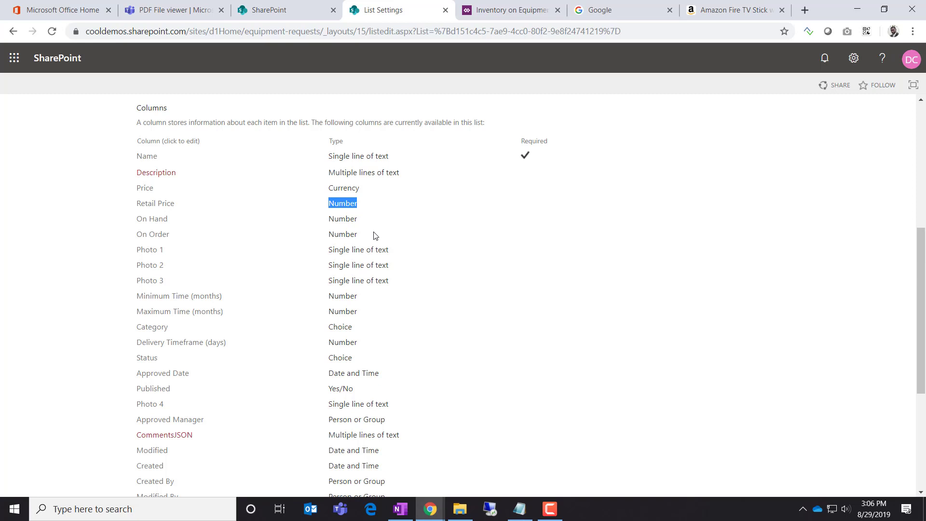
drag(341, 188, 359, 198)
scroll(316, 235, up, 6)
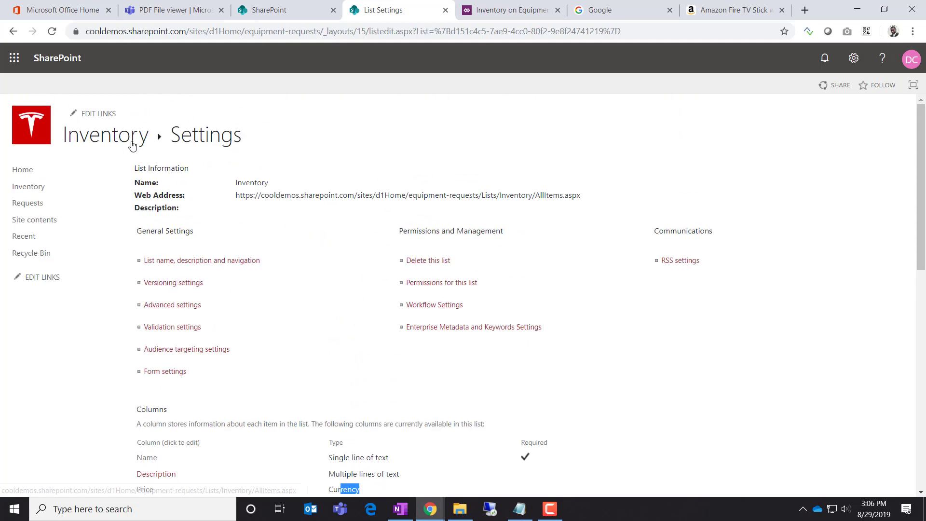
click(115, 136)
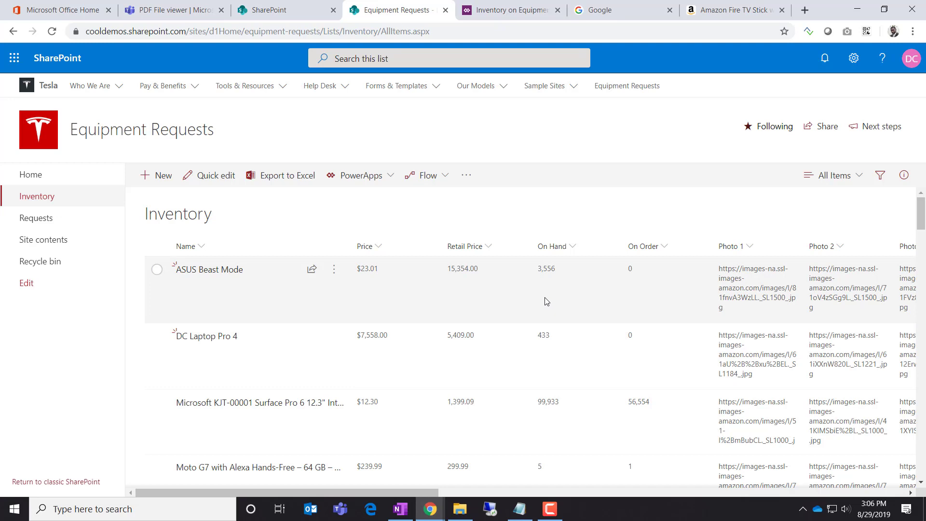
Reopen the Inventory list settings and scroll down to the Columns section
click(853, 57)
click(762, 184)
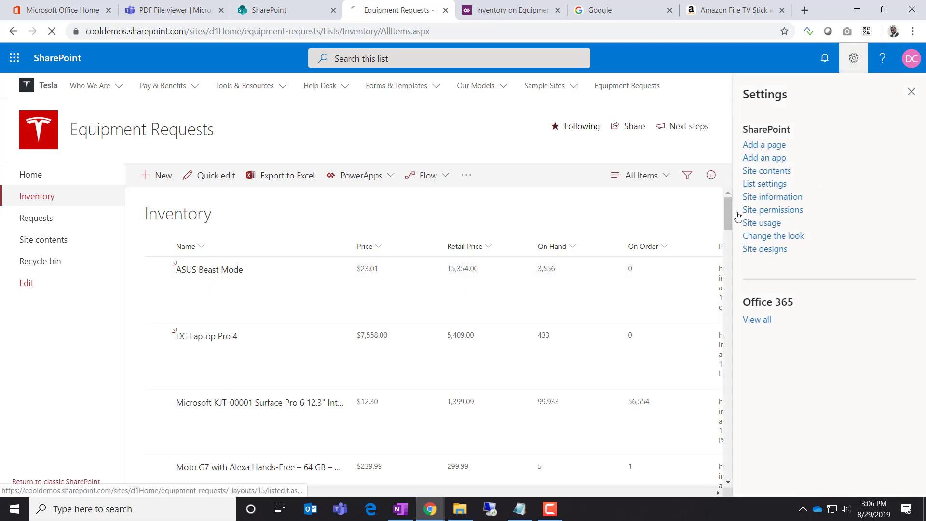
scroll(260, 381, down, 2)
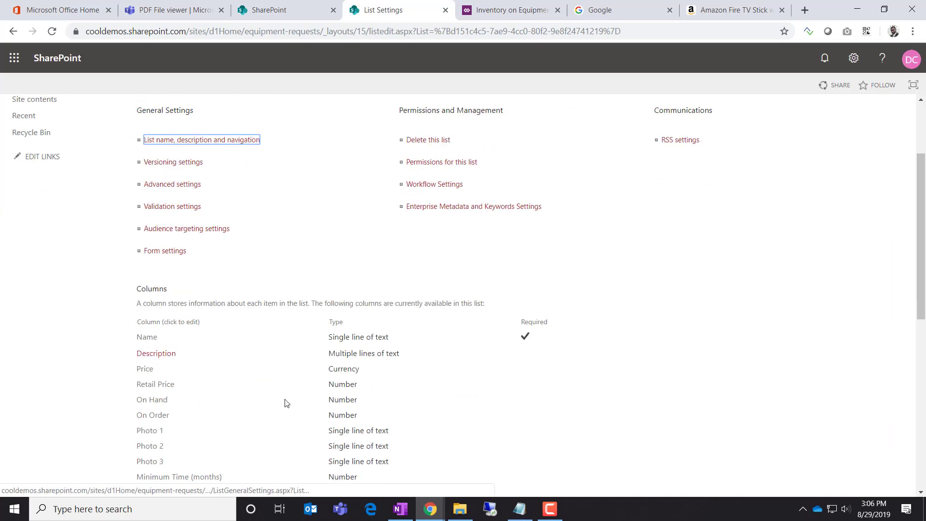
scroll(265, 372, down, 1)
Change the Retail Price column's type to Currency and save it
click(160, 327)
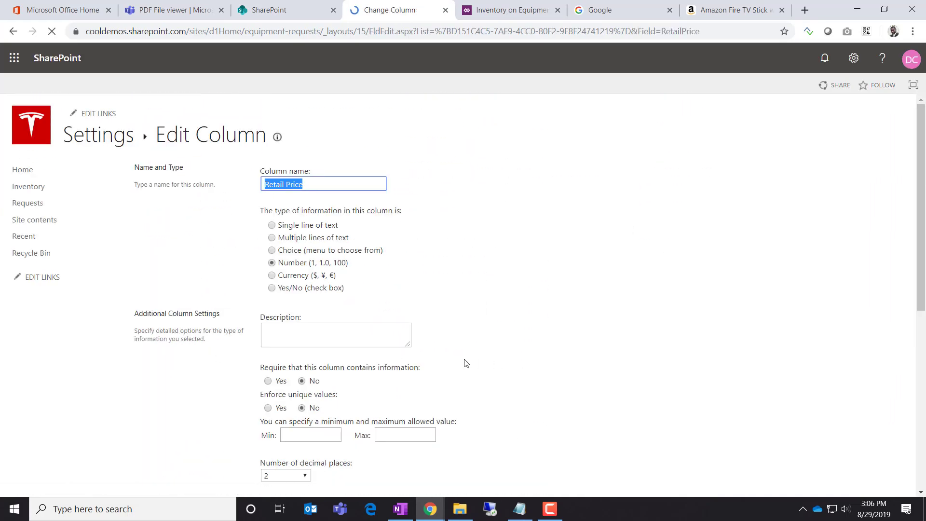
click(272, 275)
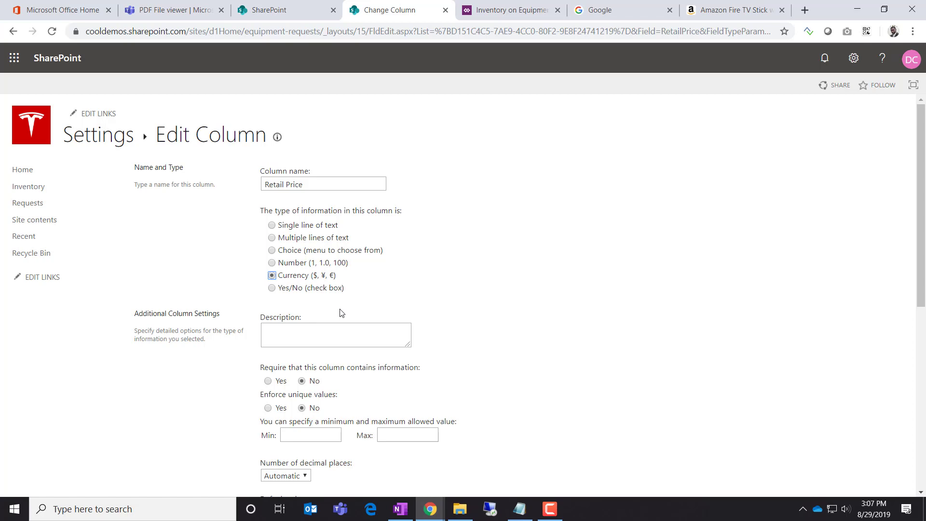
click(453, 288)
scroll(453, 288, down, 7)
click(830, 431)
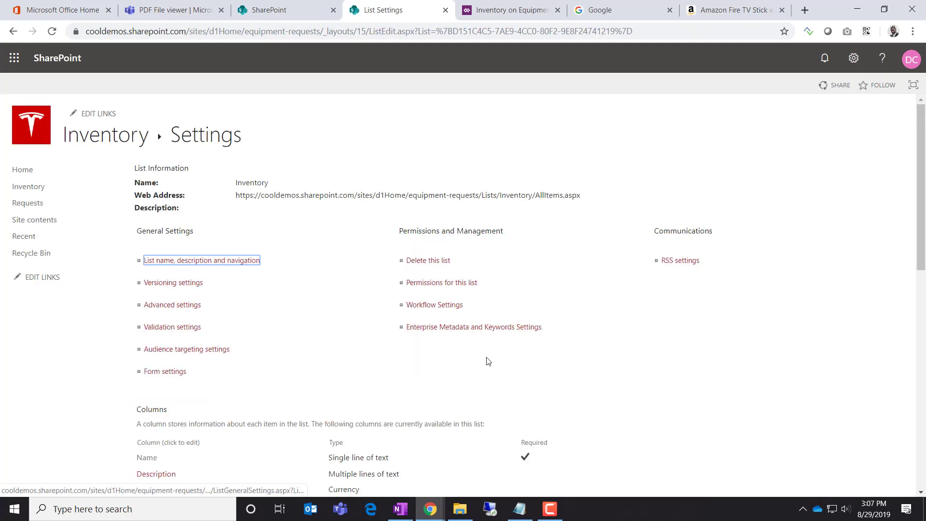
Look at the Description column settings without changes, then view the Inventory list items
scroll(217, 343, down, 1)
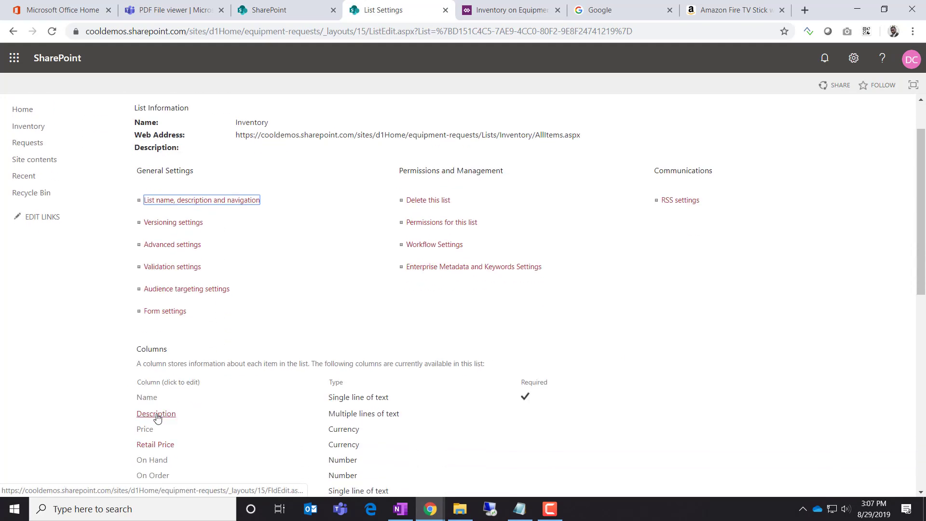
click(157, 415)
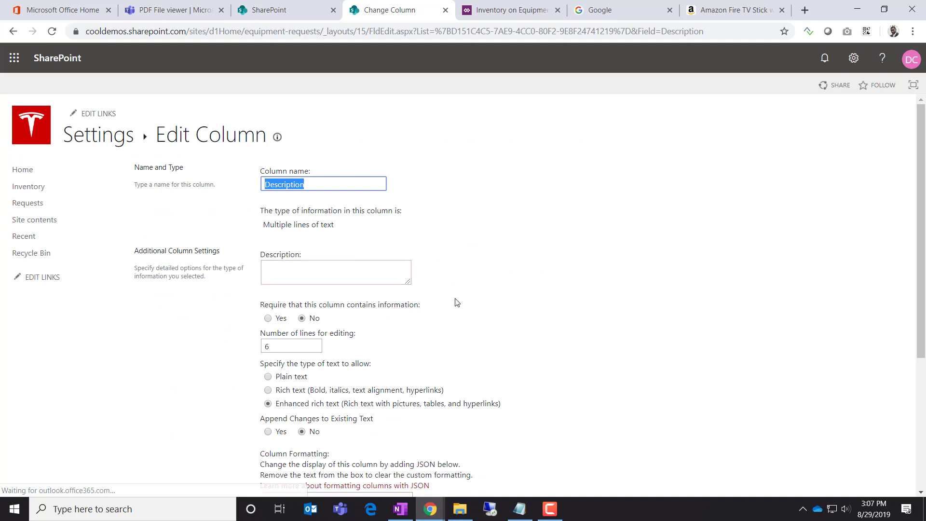
scroll(818, 447, down, 5)
click(879, 431)
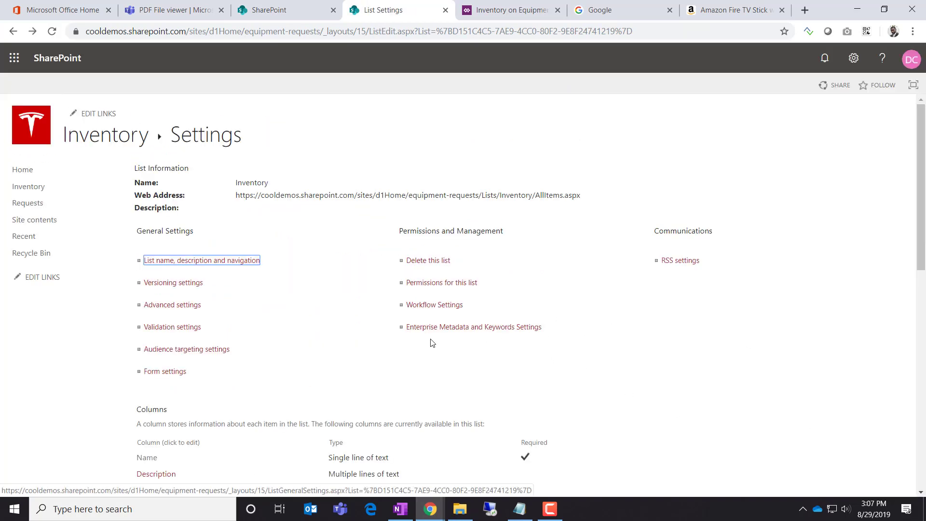
scroll(348, 255, down, 5)
scroll(405, 268, up, 5)
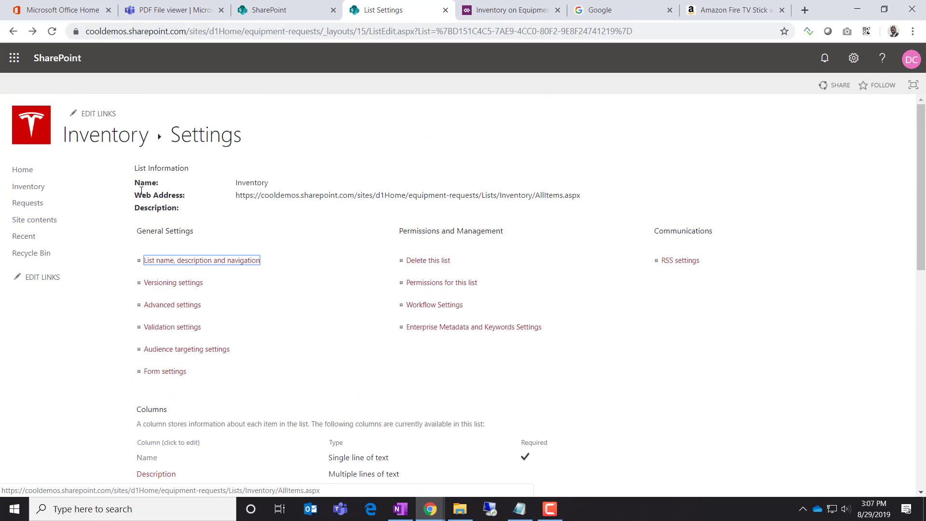
click(106, 138)
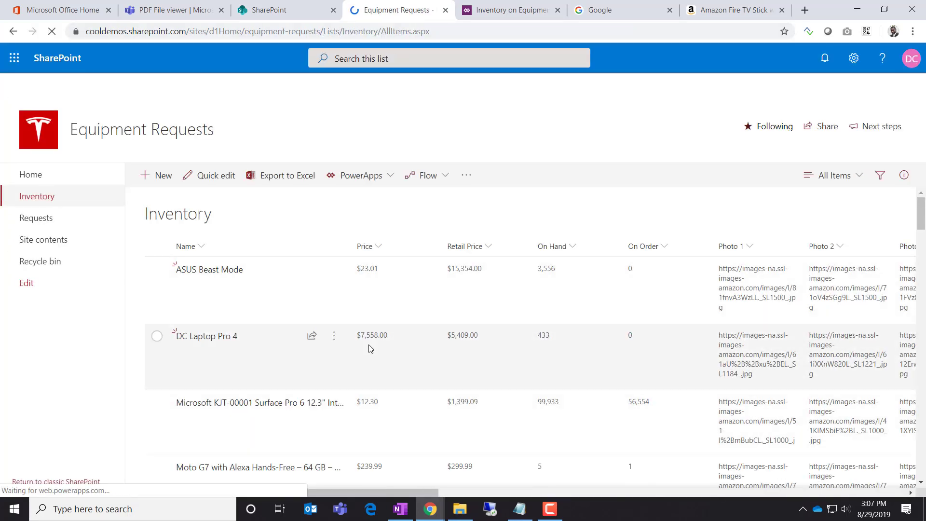
scroll(457, 408, down, 2)
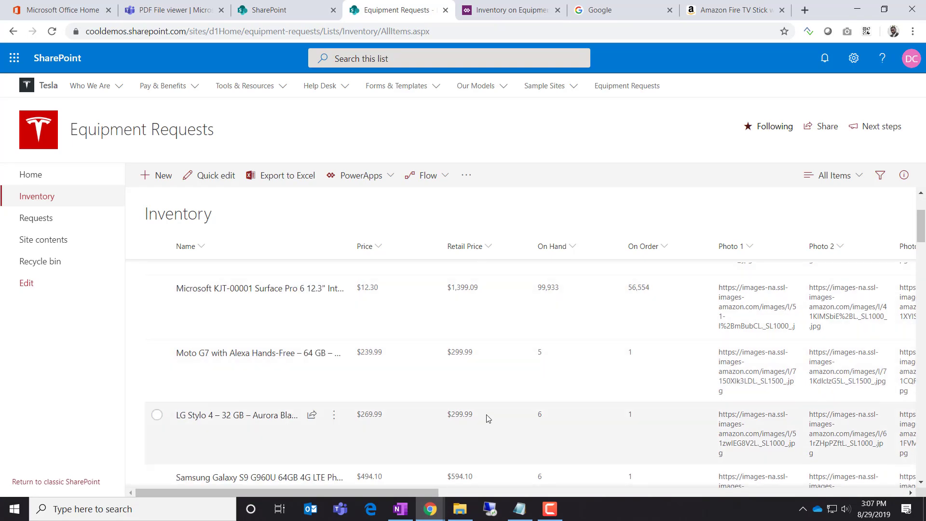
scroll(489, 417, up, 2)
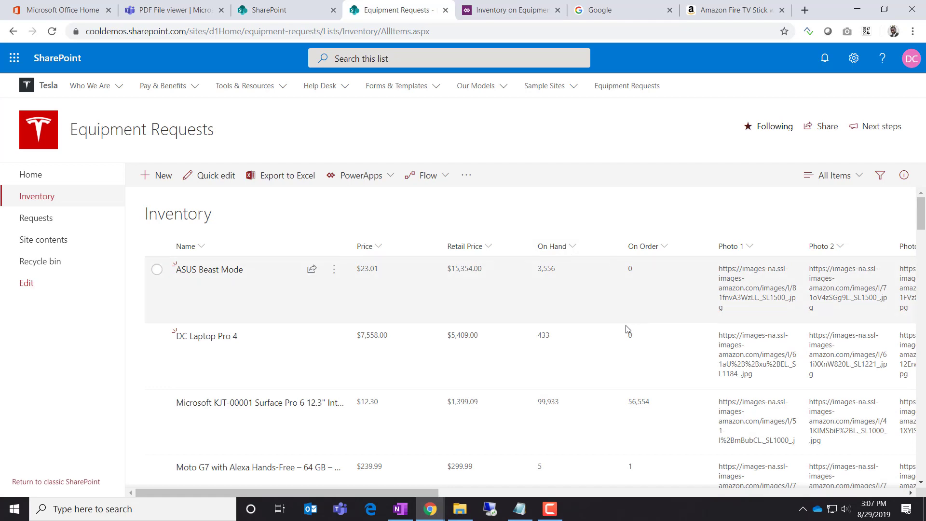
scroll(625, 324, down, 3)
scroll(623, 325, down, 12)
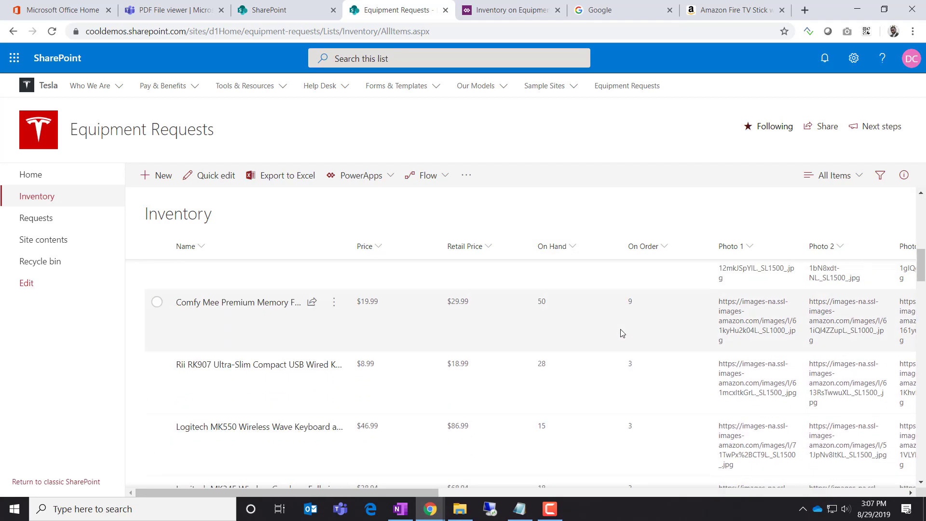
scroll(622, 333, down, 5)
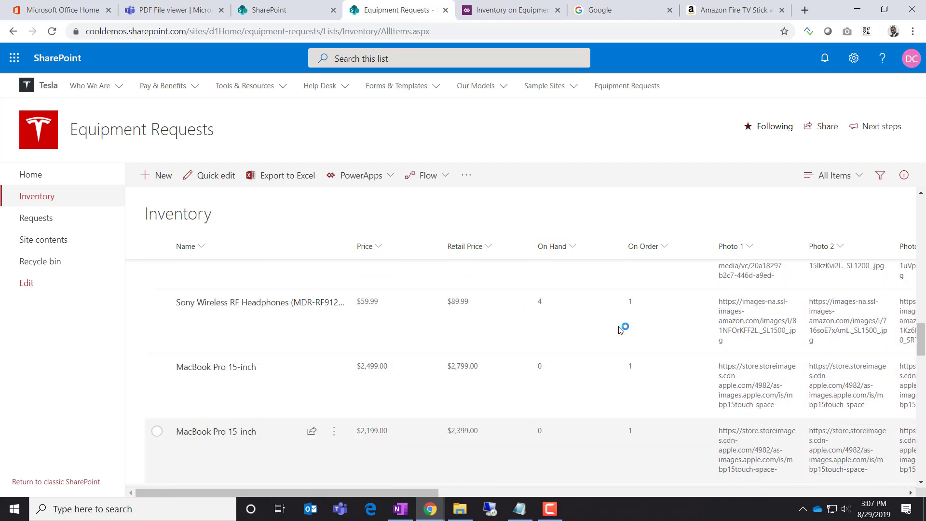
scroll(623, 331, up, 10)
scroll(624, 330, up, 3)
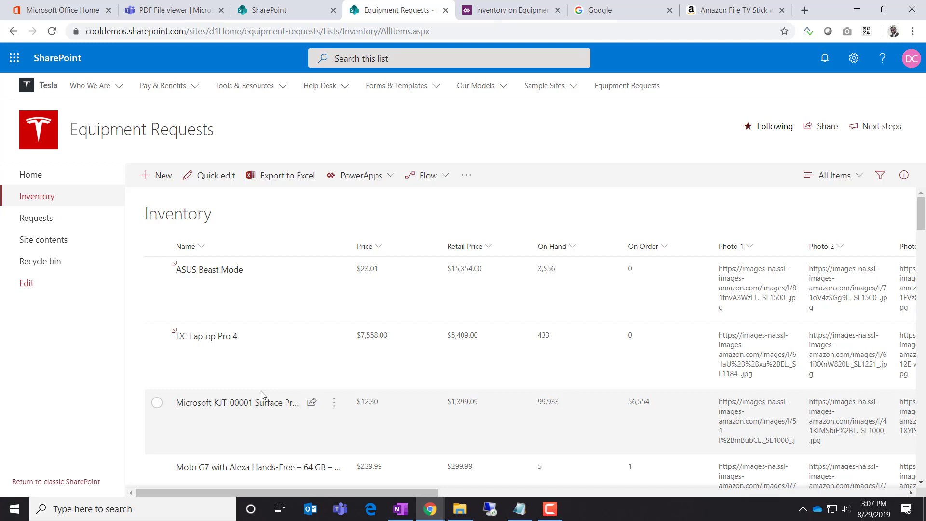
Open a new blank Notepad window and widen it
click(520, 515)
right_click(520, 516)
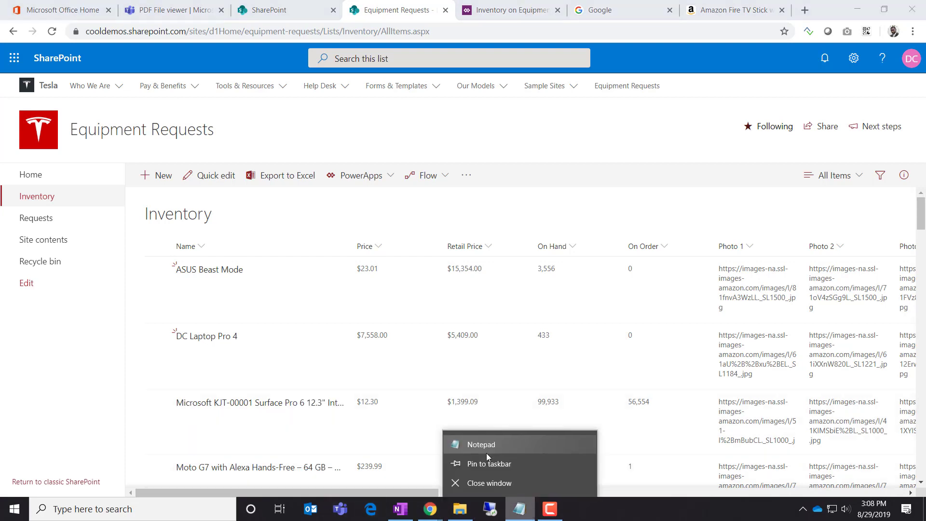
click(487, 446)
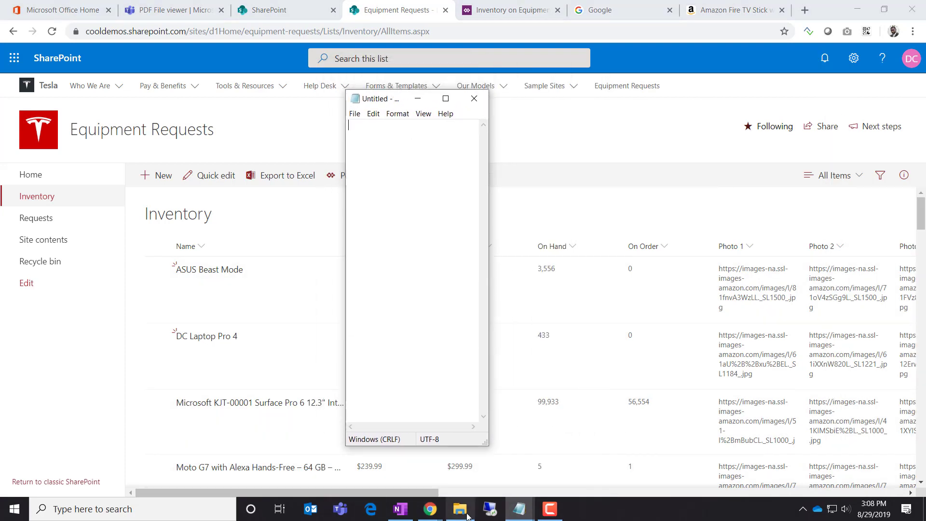
drag(486, 444, 688, 416)
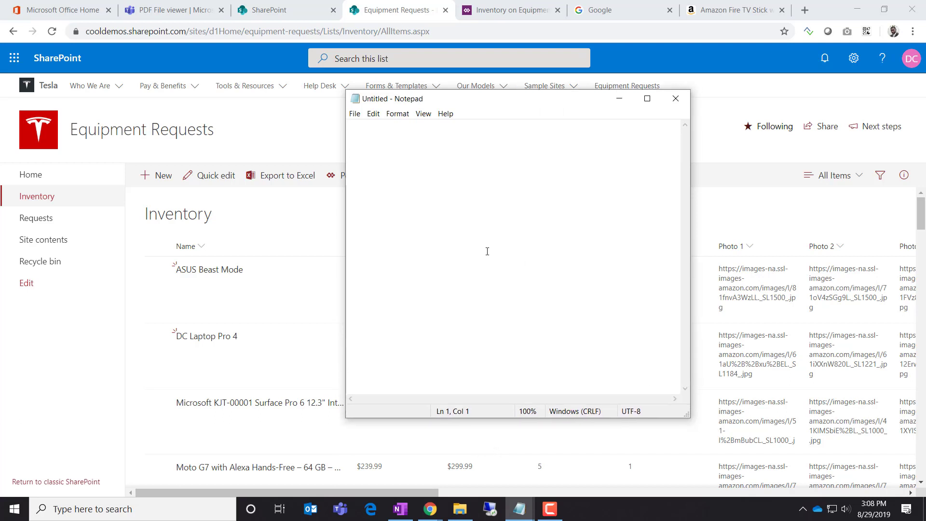
Type the note 'Notes, how to retrieve json string, convert to collection'
text(Notes, ho)
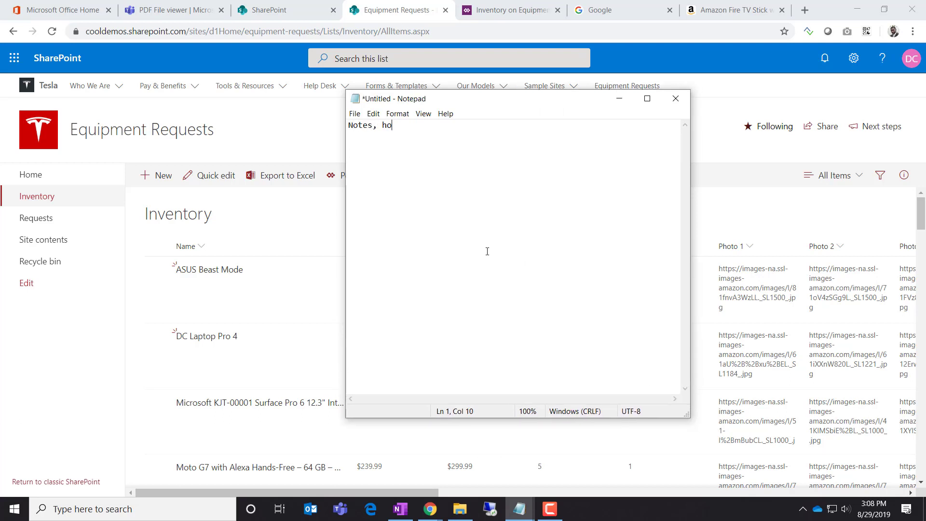
text(w to)
key(BackSpace)
key(BackSpace)
text(to retrience)
key(BackSpace)
key(BackSpace)
key(BackSpace)
text(vev)
text(json string )
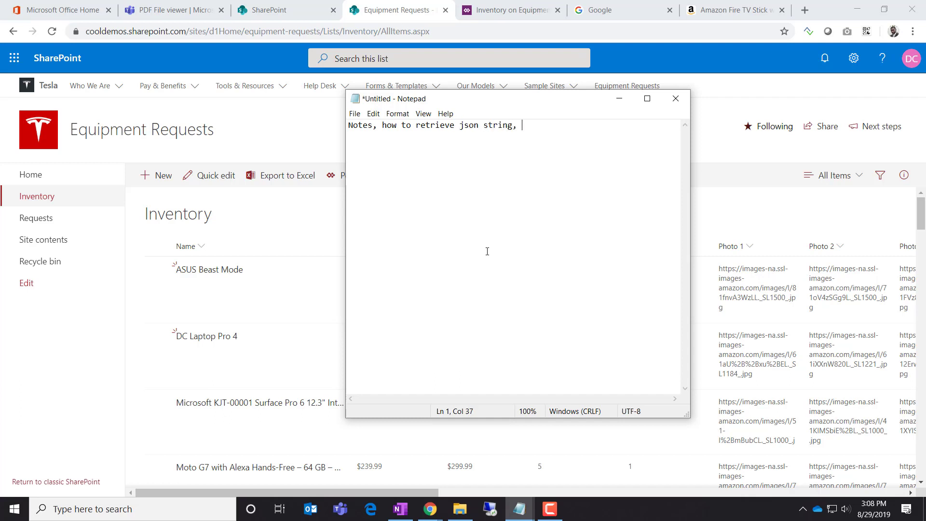
text( convert to collection)
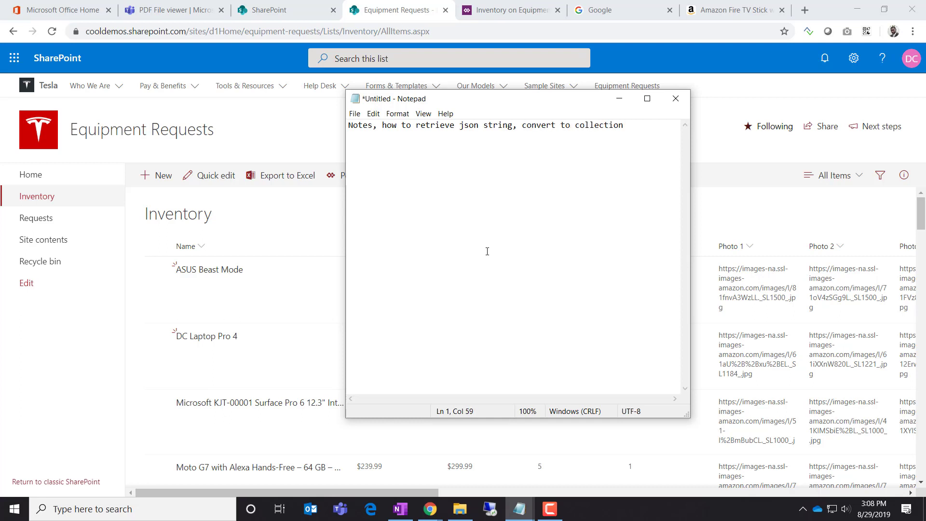
key(Return)
key(Return)
Move Notepad lower on screen and show SharePoint's empty Requests list
drag(478, 99, 372, 327)
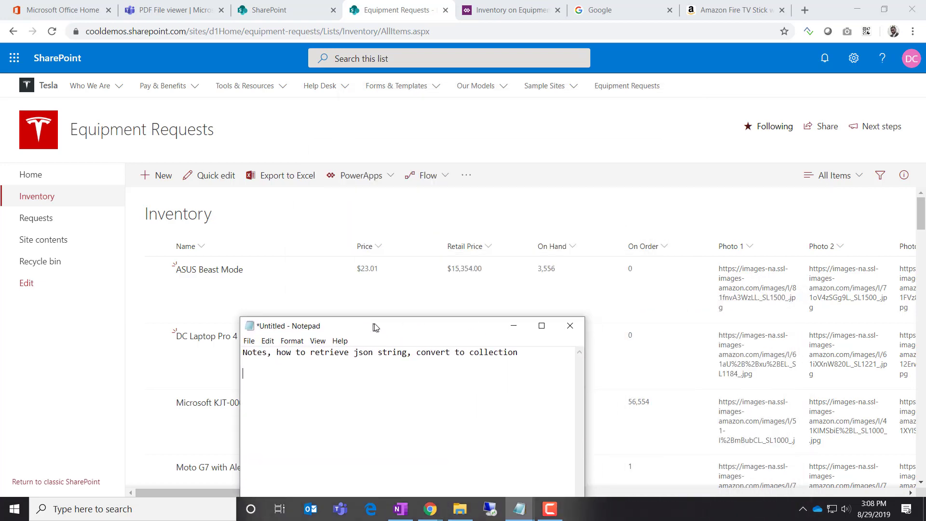
scroll(622, 275, down, 7)
scroll(627, 280, up, 7)
click(35, 217)
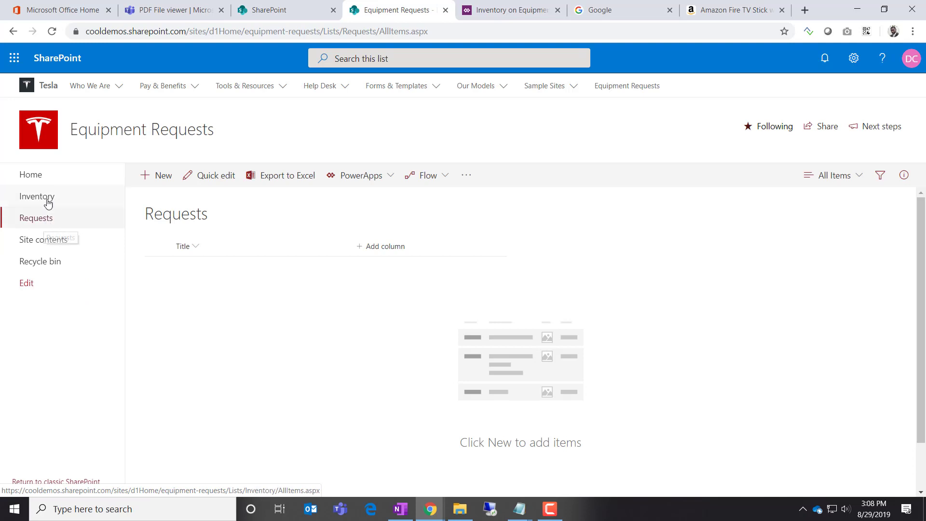
click(46, 202)
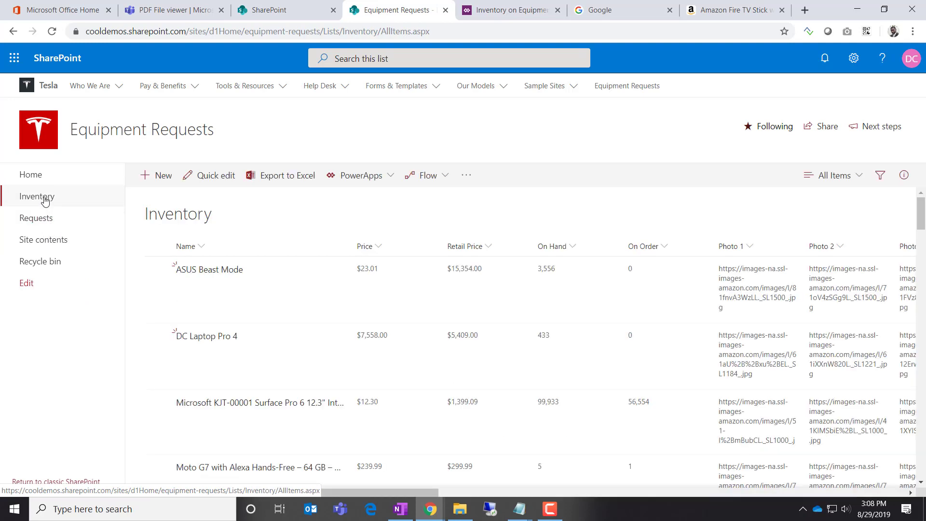
click(45, 223)
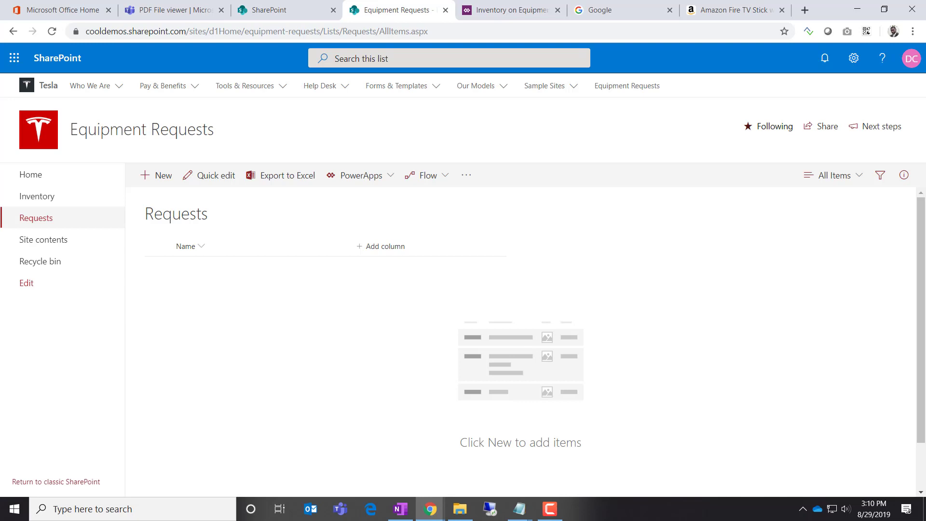
Bring back the notes window and add the line 'Kick off the request form'
click(519, 509)
click(555, 465)
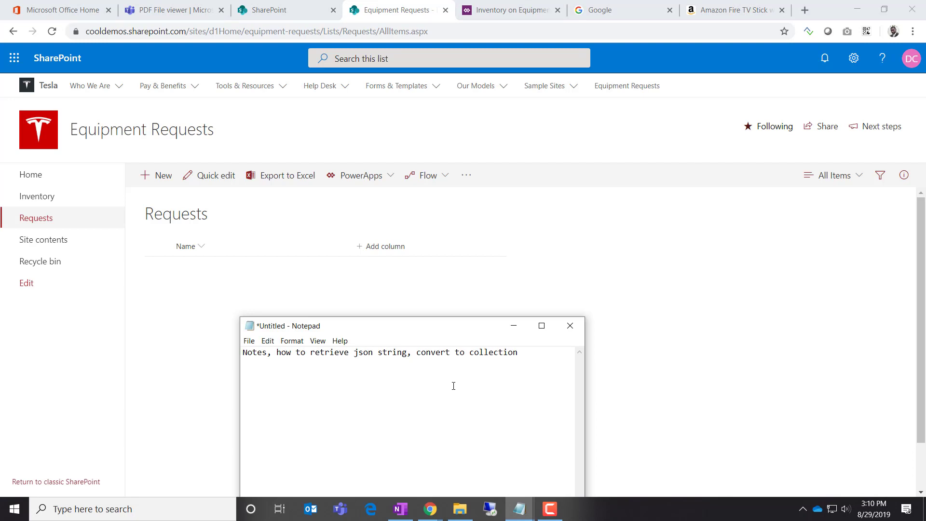
text(Kick off the request form)
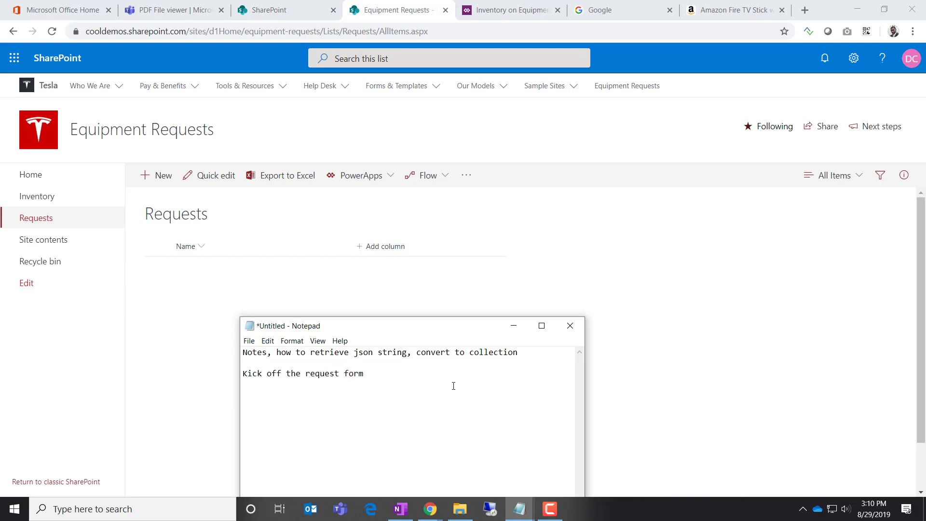